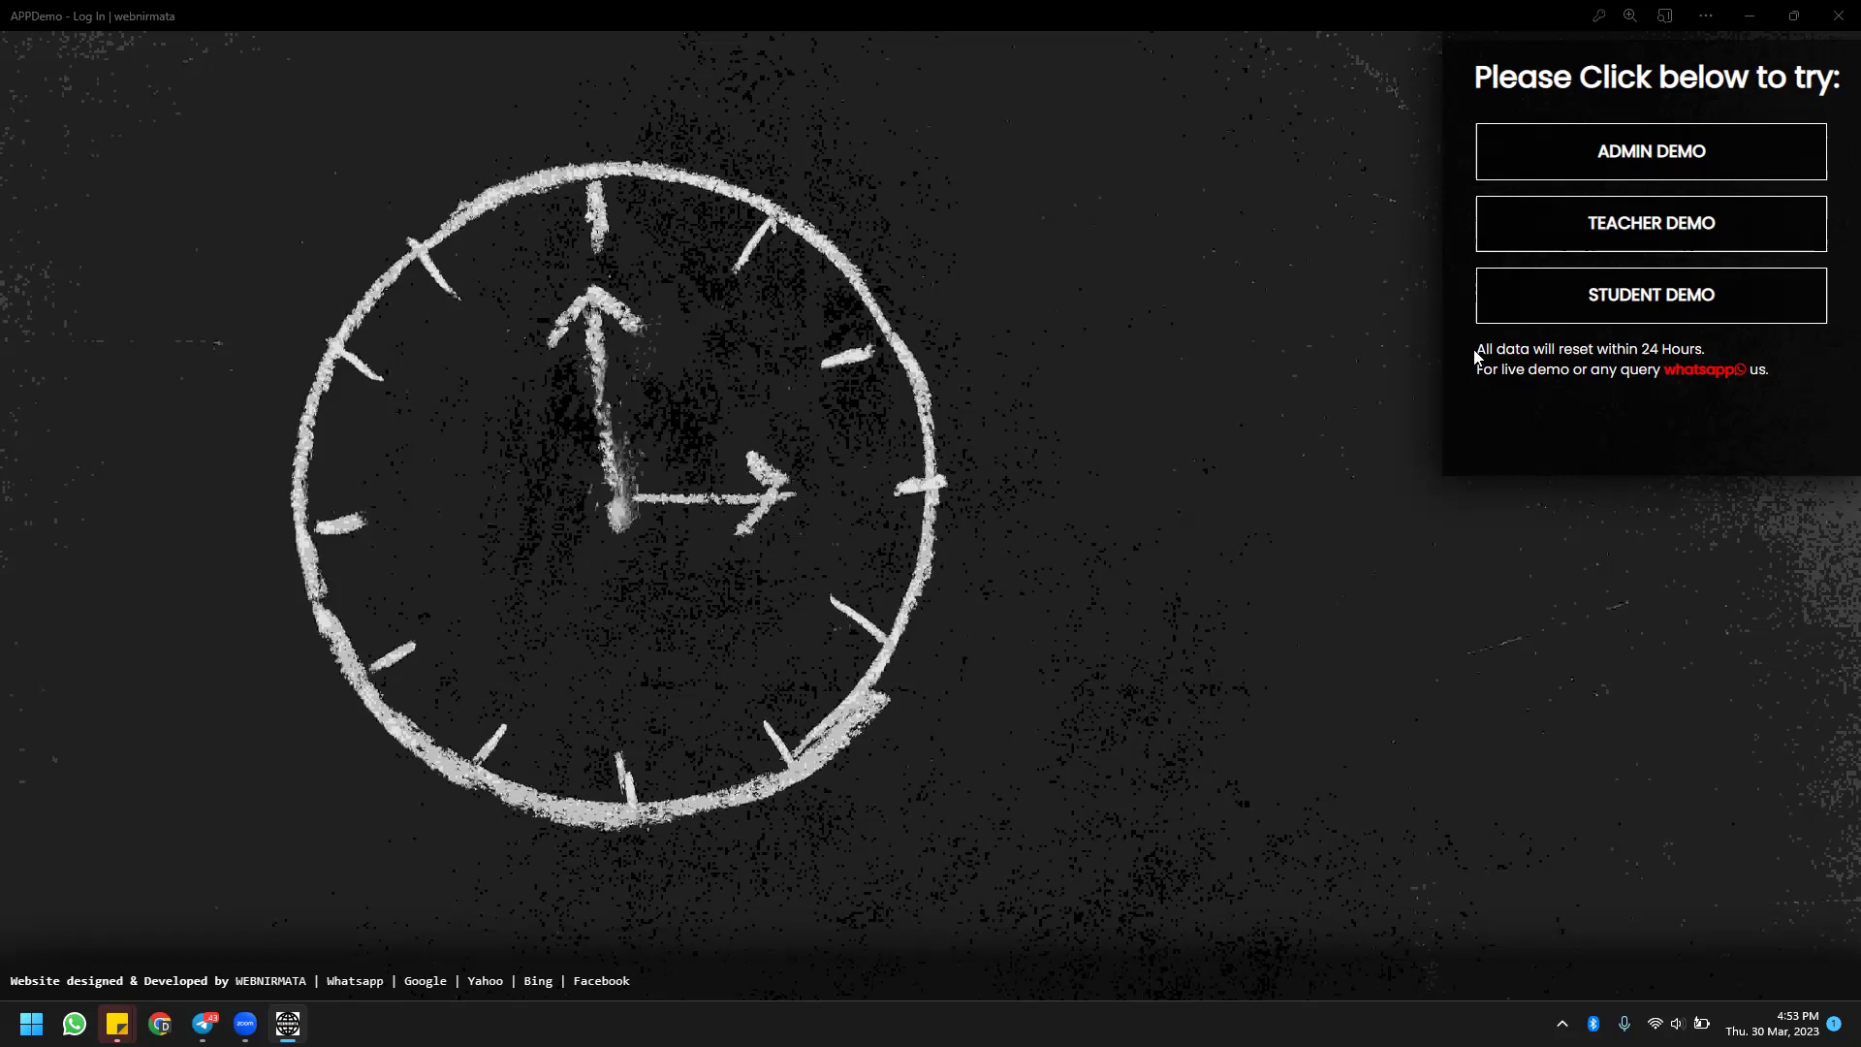
# Enter the admin demo and show the Generate Card options.
pyautogui.moveTo(1478, 356); pyautogui.dragTo(1708, 339)
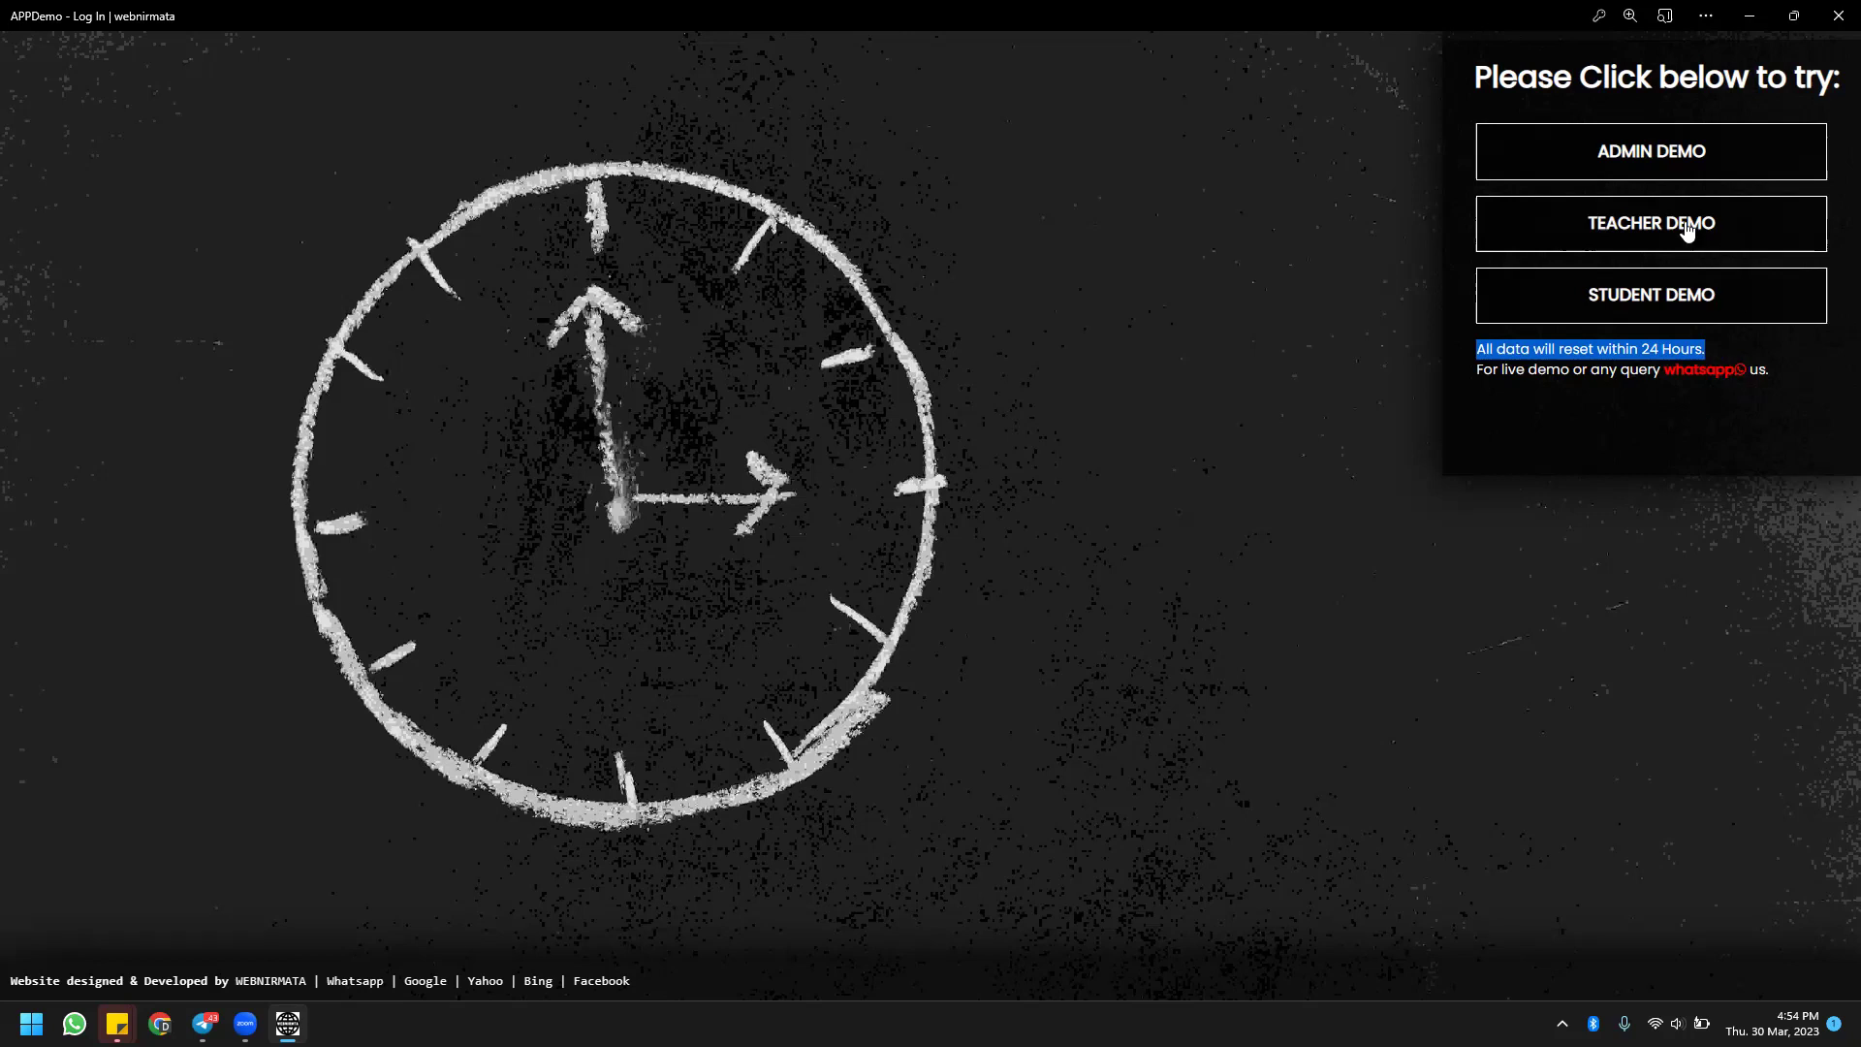
pyautogui.click(1613, 155)
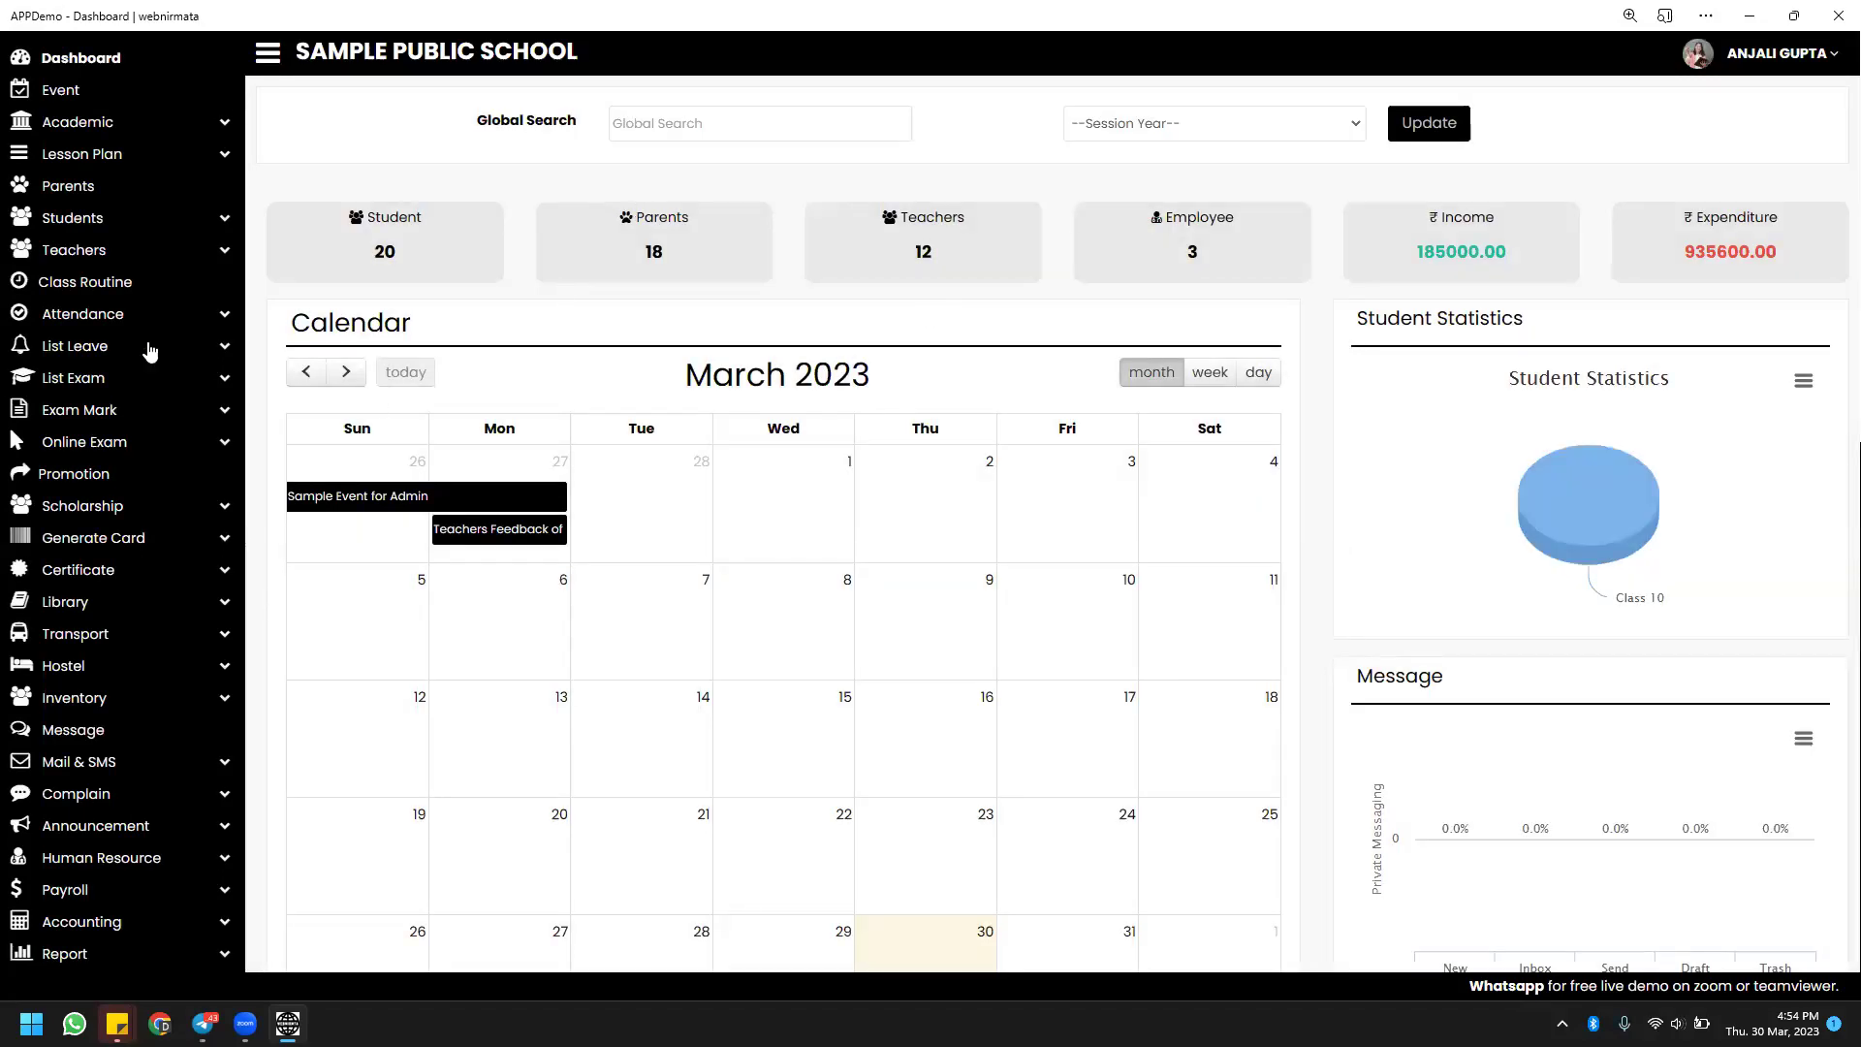
pyautogui.scroll(-1, 159, 389)
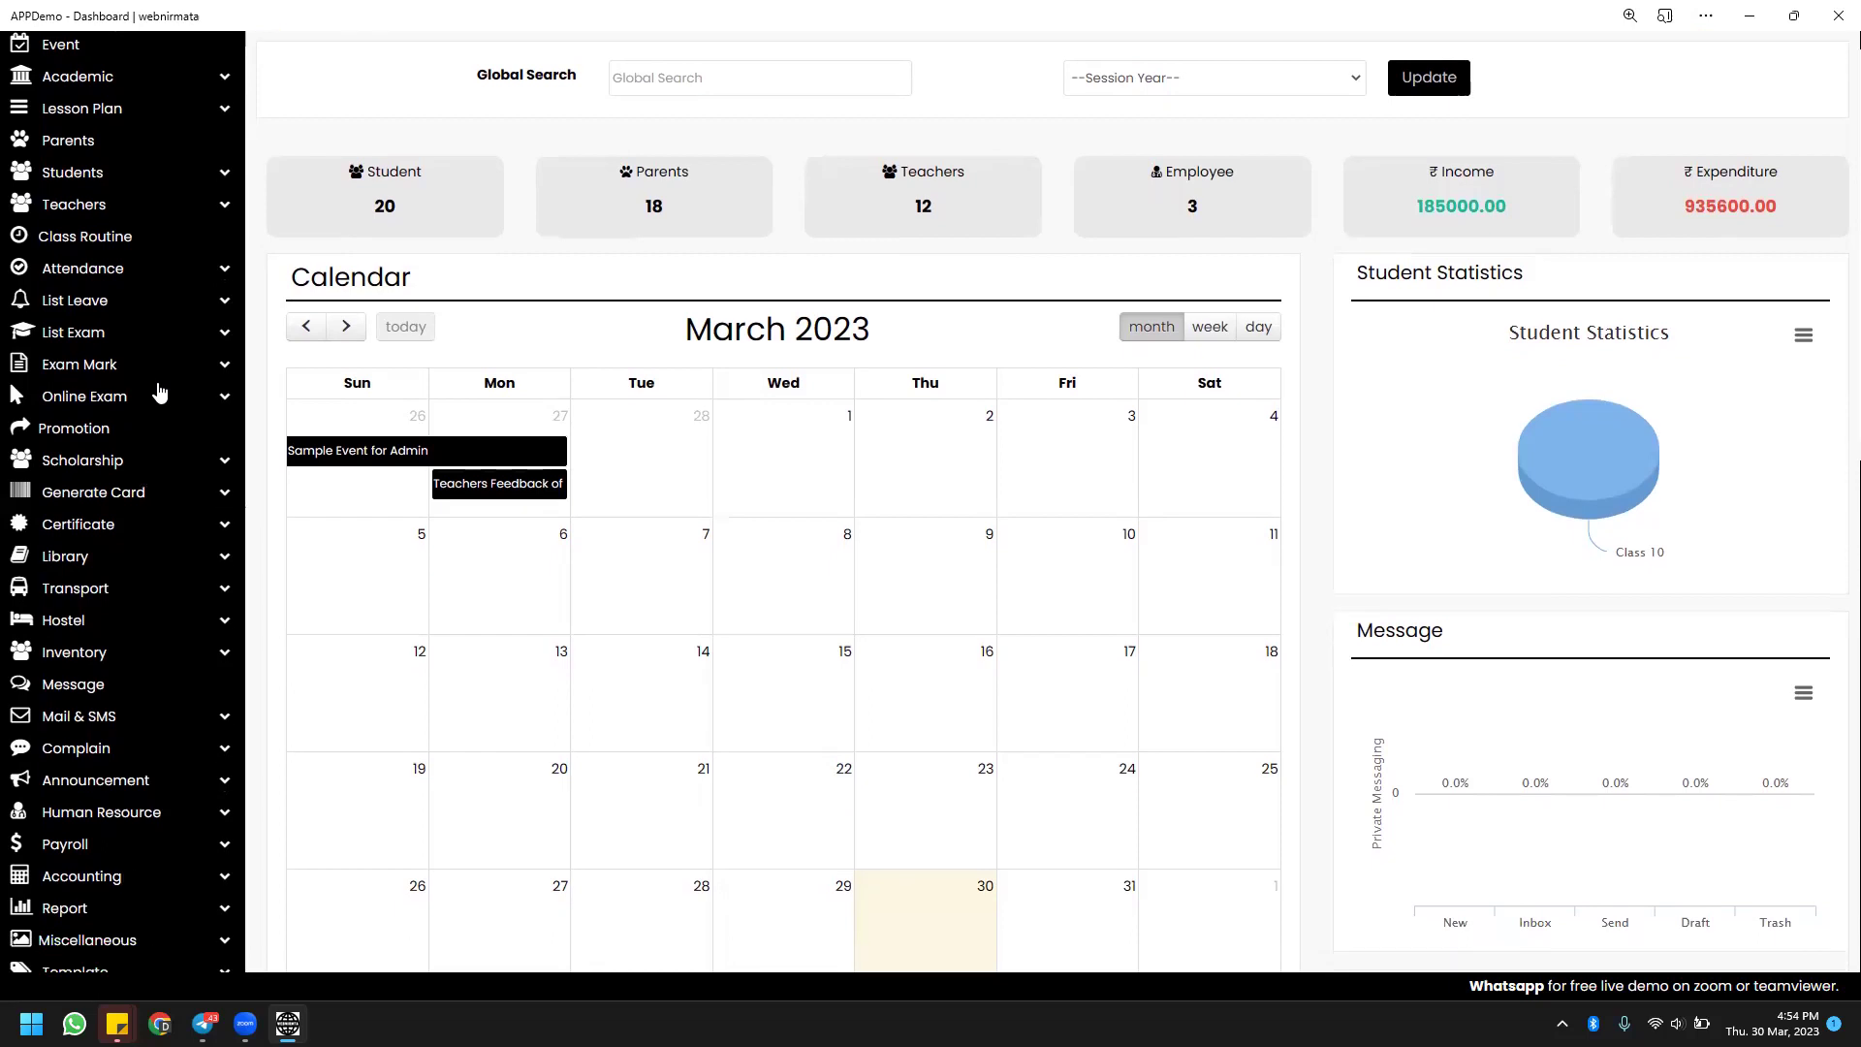
pyautogui.click(157, 490)
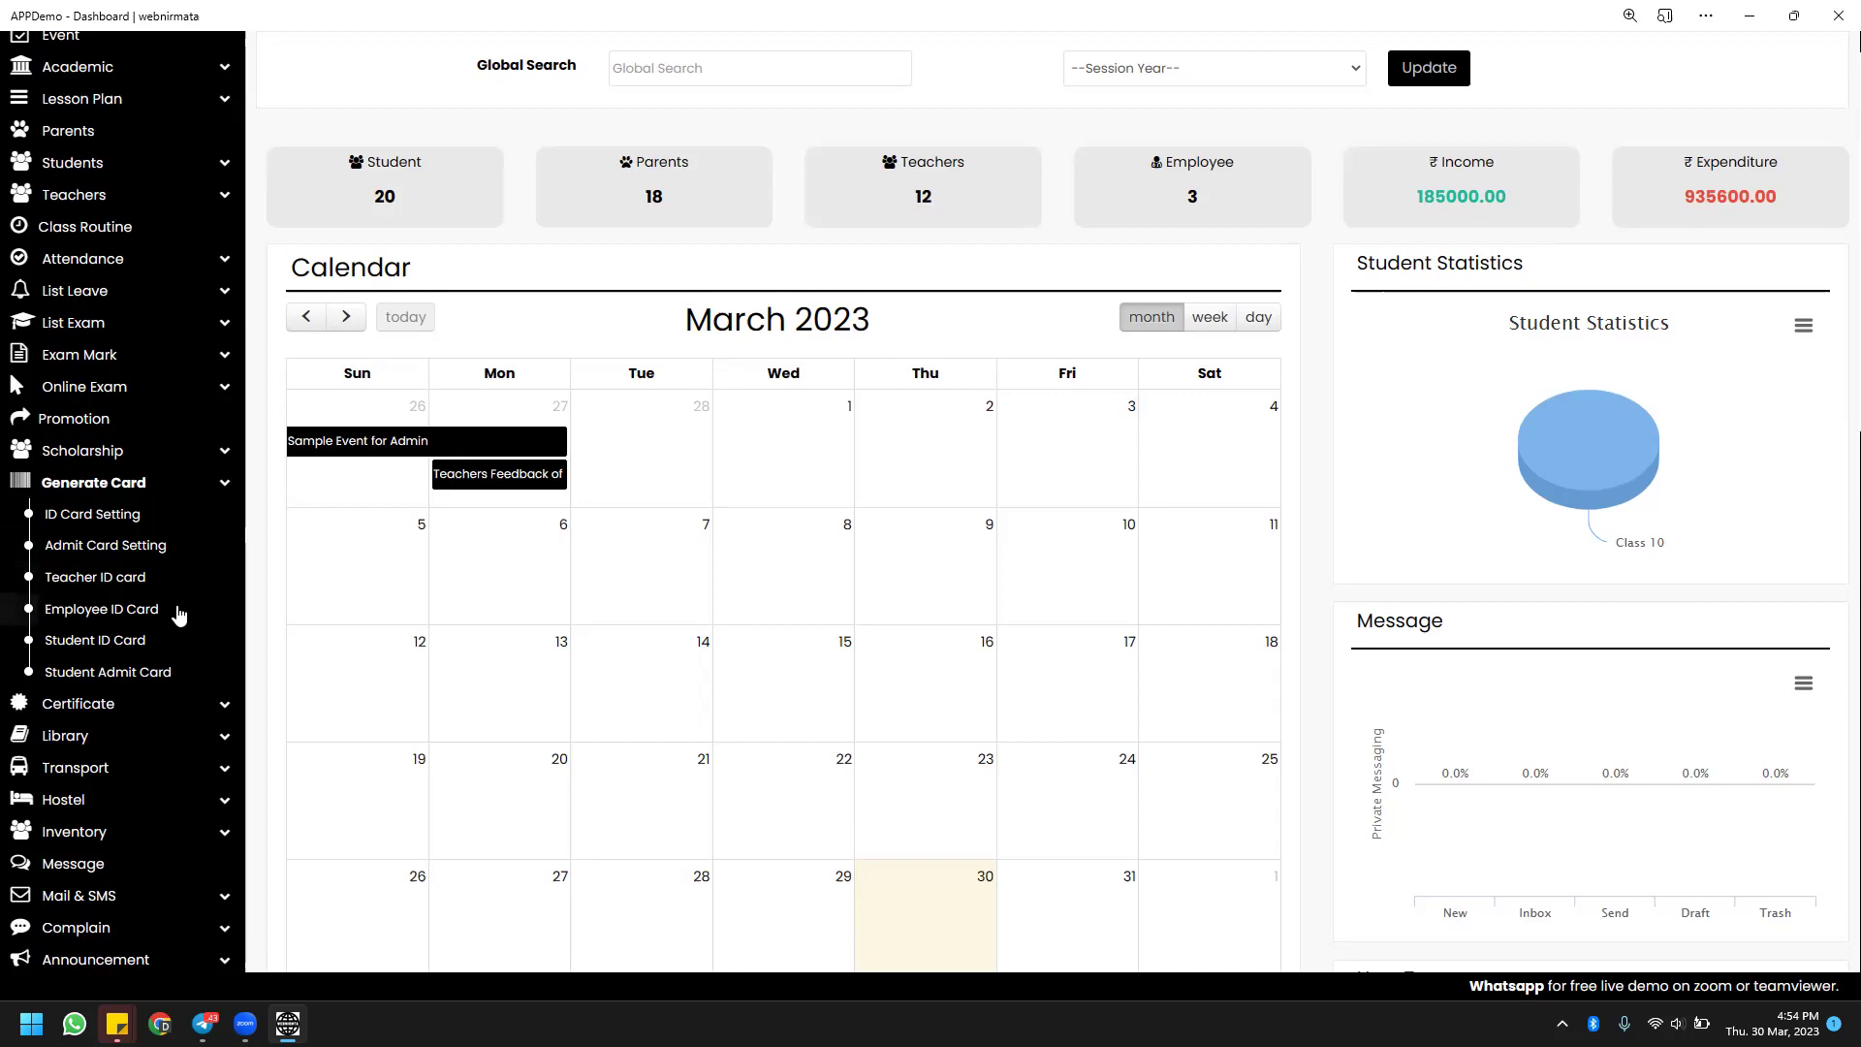
# Open the blank form for adding a certificate type.
pyautogui.click(155, 705)
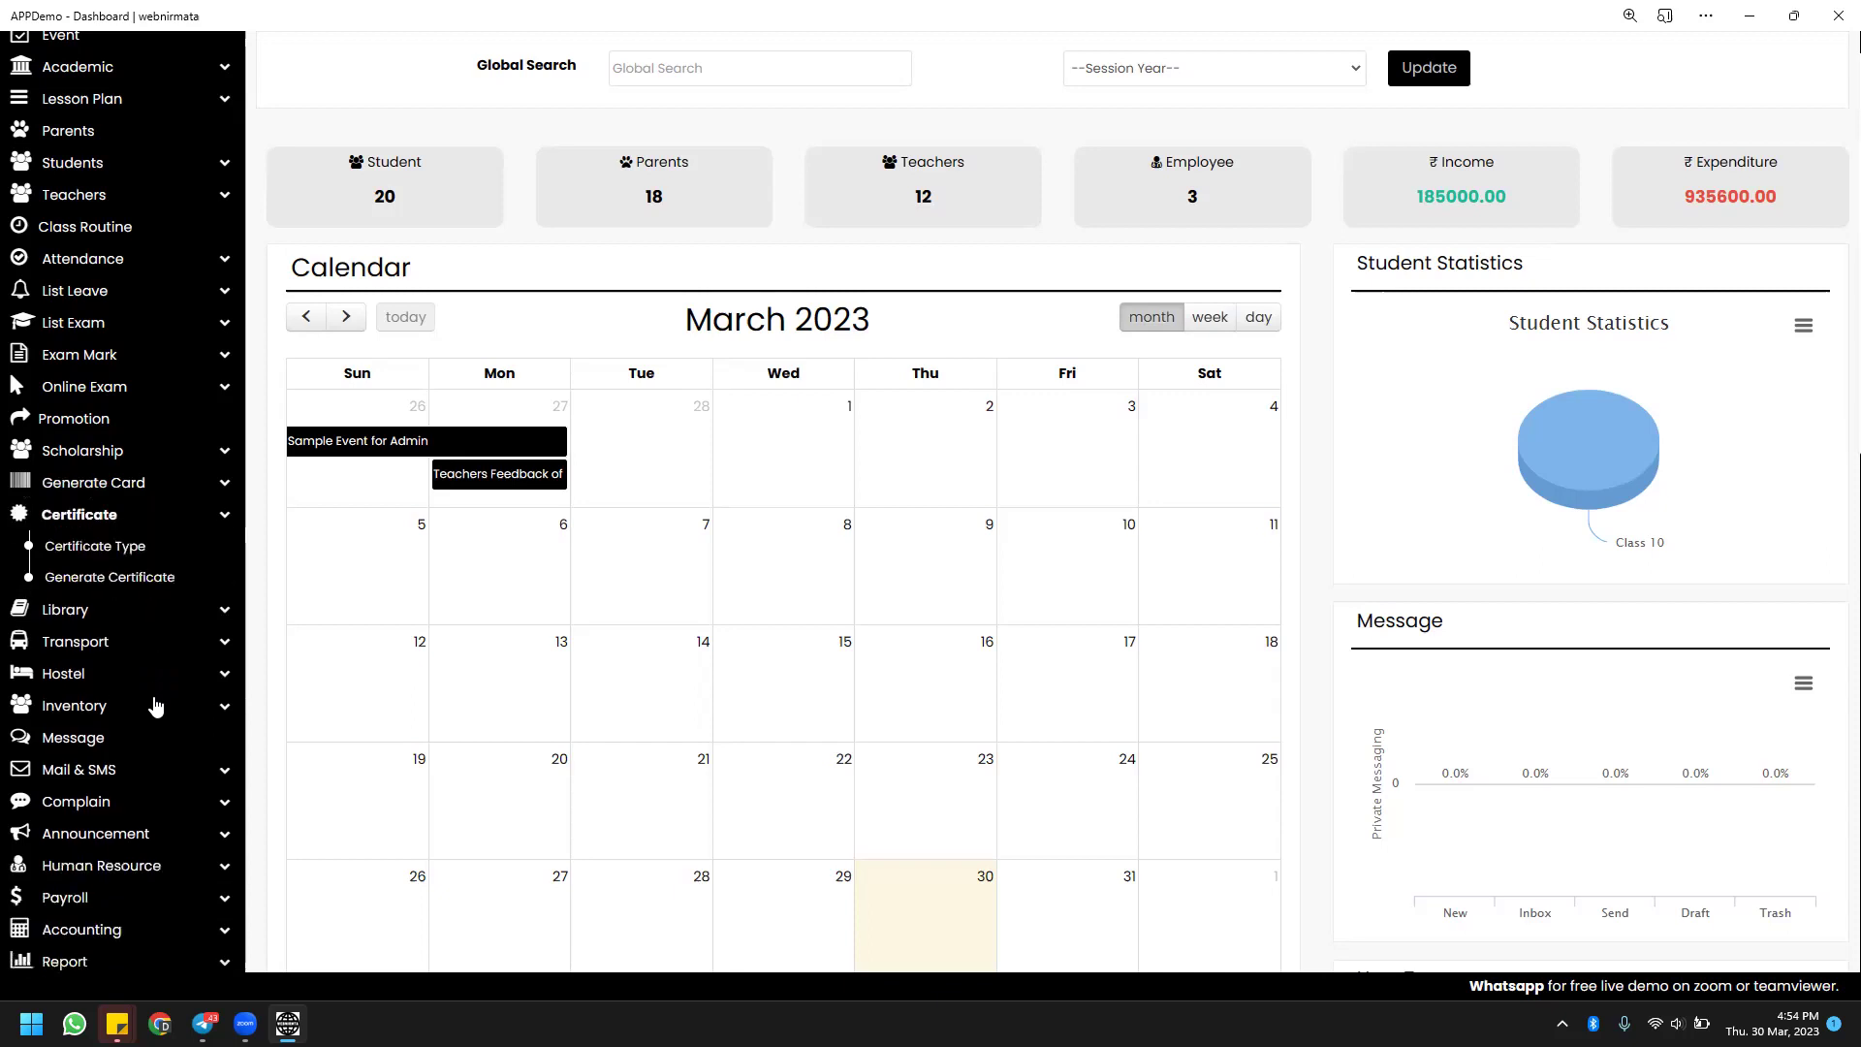
pyautogui.click(143, 560)
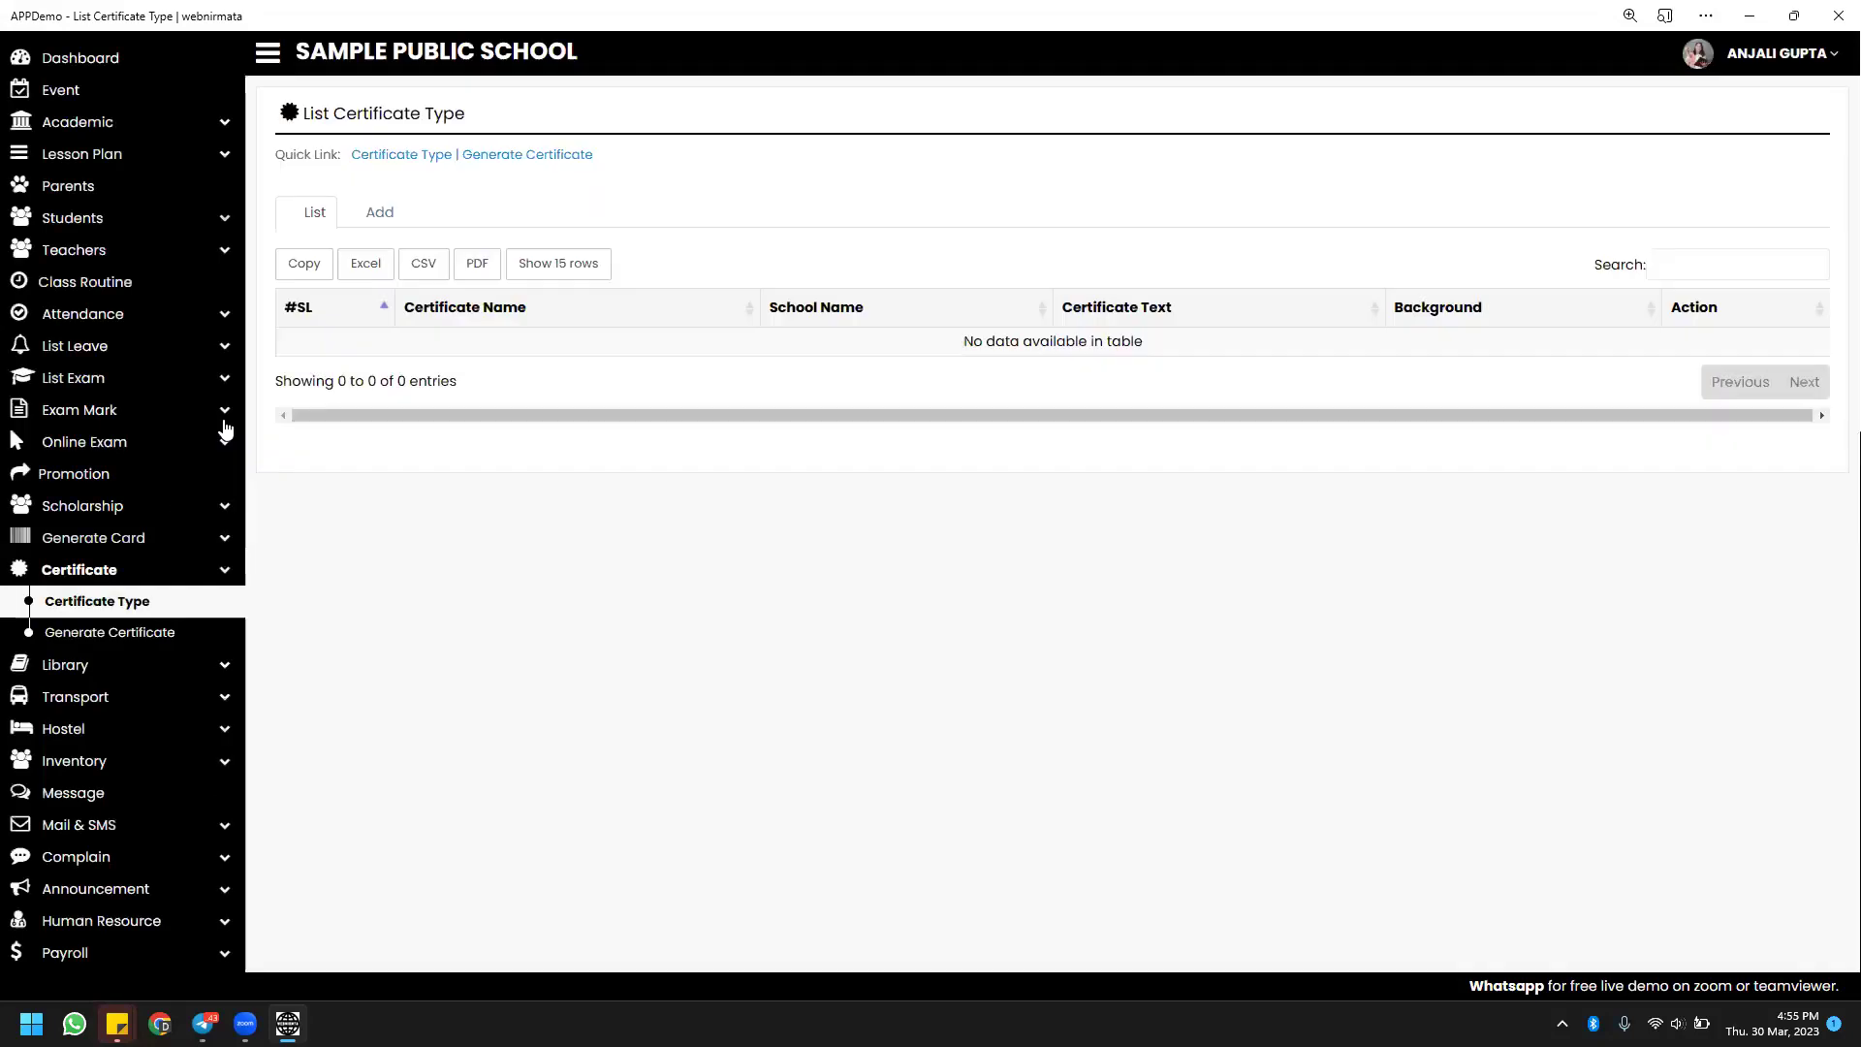
pyautogui.click(392, 224)
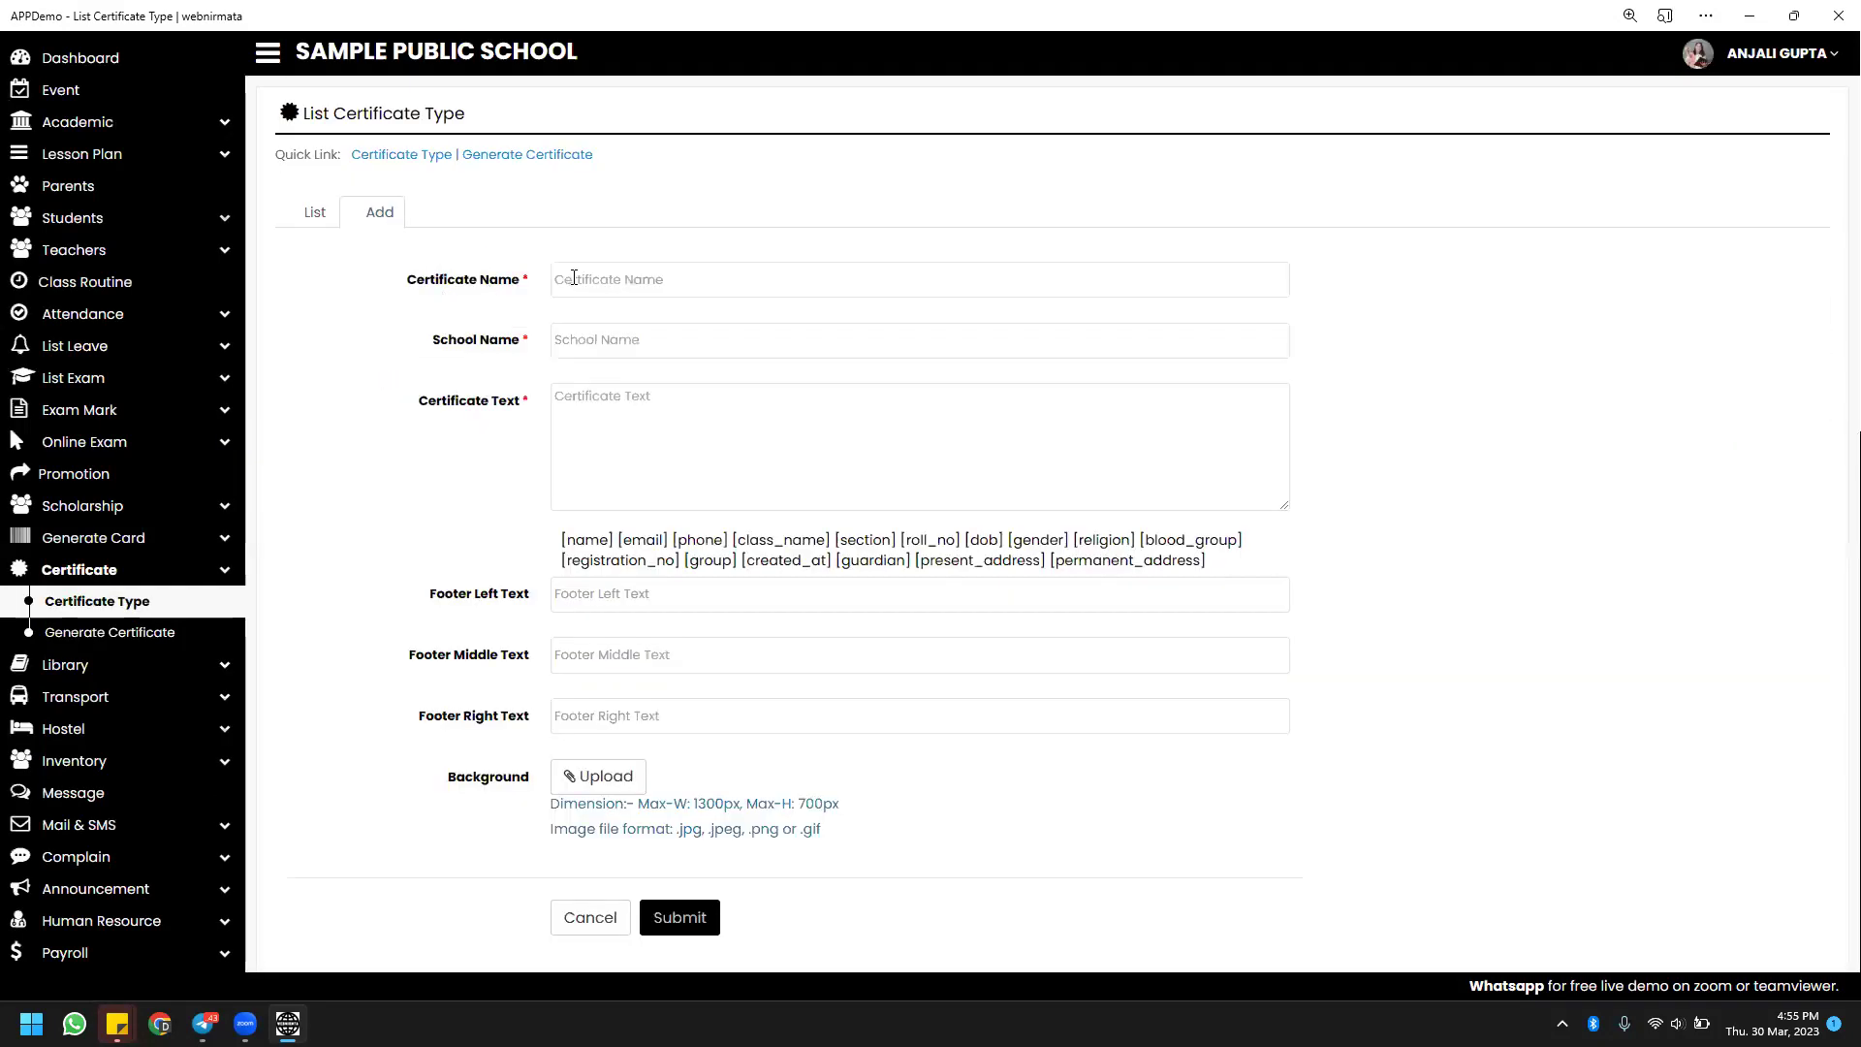
# Try an empty pair of square brackets in the Certificate Text field, then clear the field.
pyautogui.click(582, 400)
pyautogui.doubleClick(580, 541)
pyautogui.click(669, 411)
pyautogui.write('[]')
pyautogui.hotkey('shift', 'Left')
pyautogui.hotkey('shift', 'Left')
pyautogui.press('BackSpace')
pyautogui.scroll(-2, 630, 403)
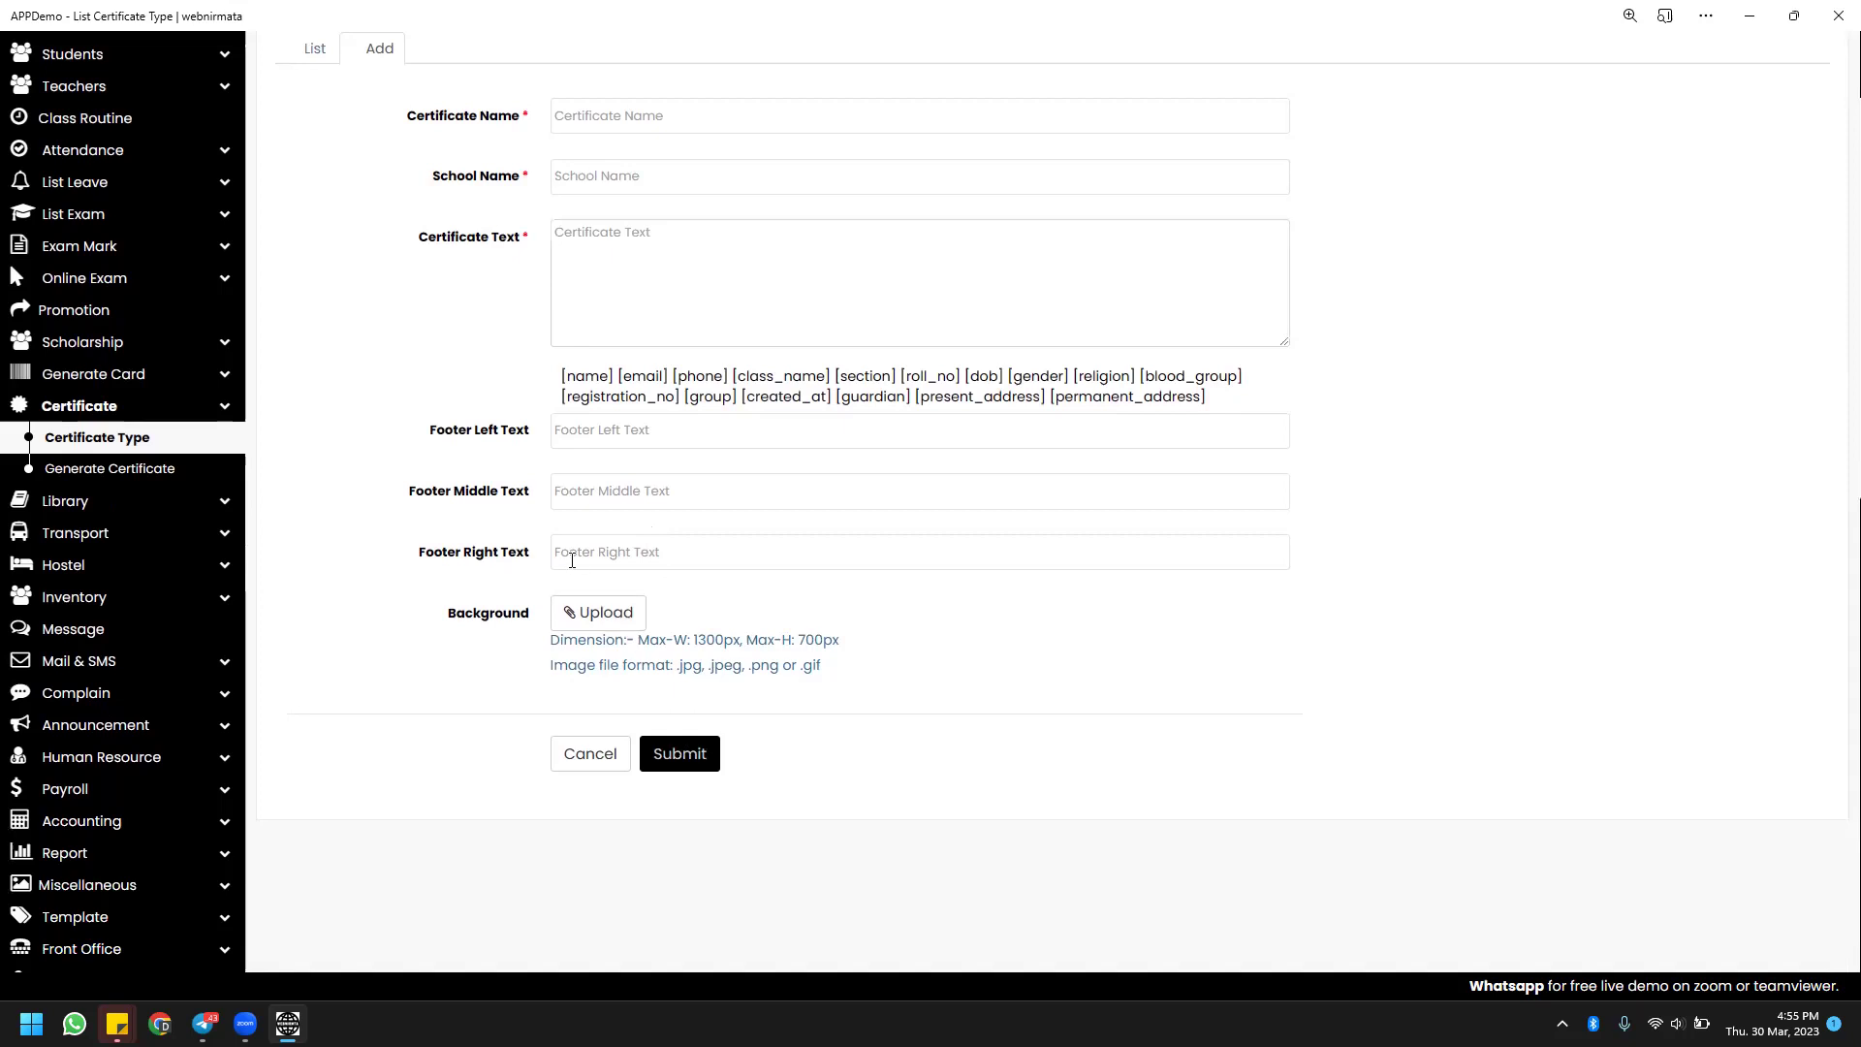
pyautogui.scroll(2, 572, 560)
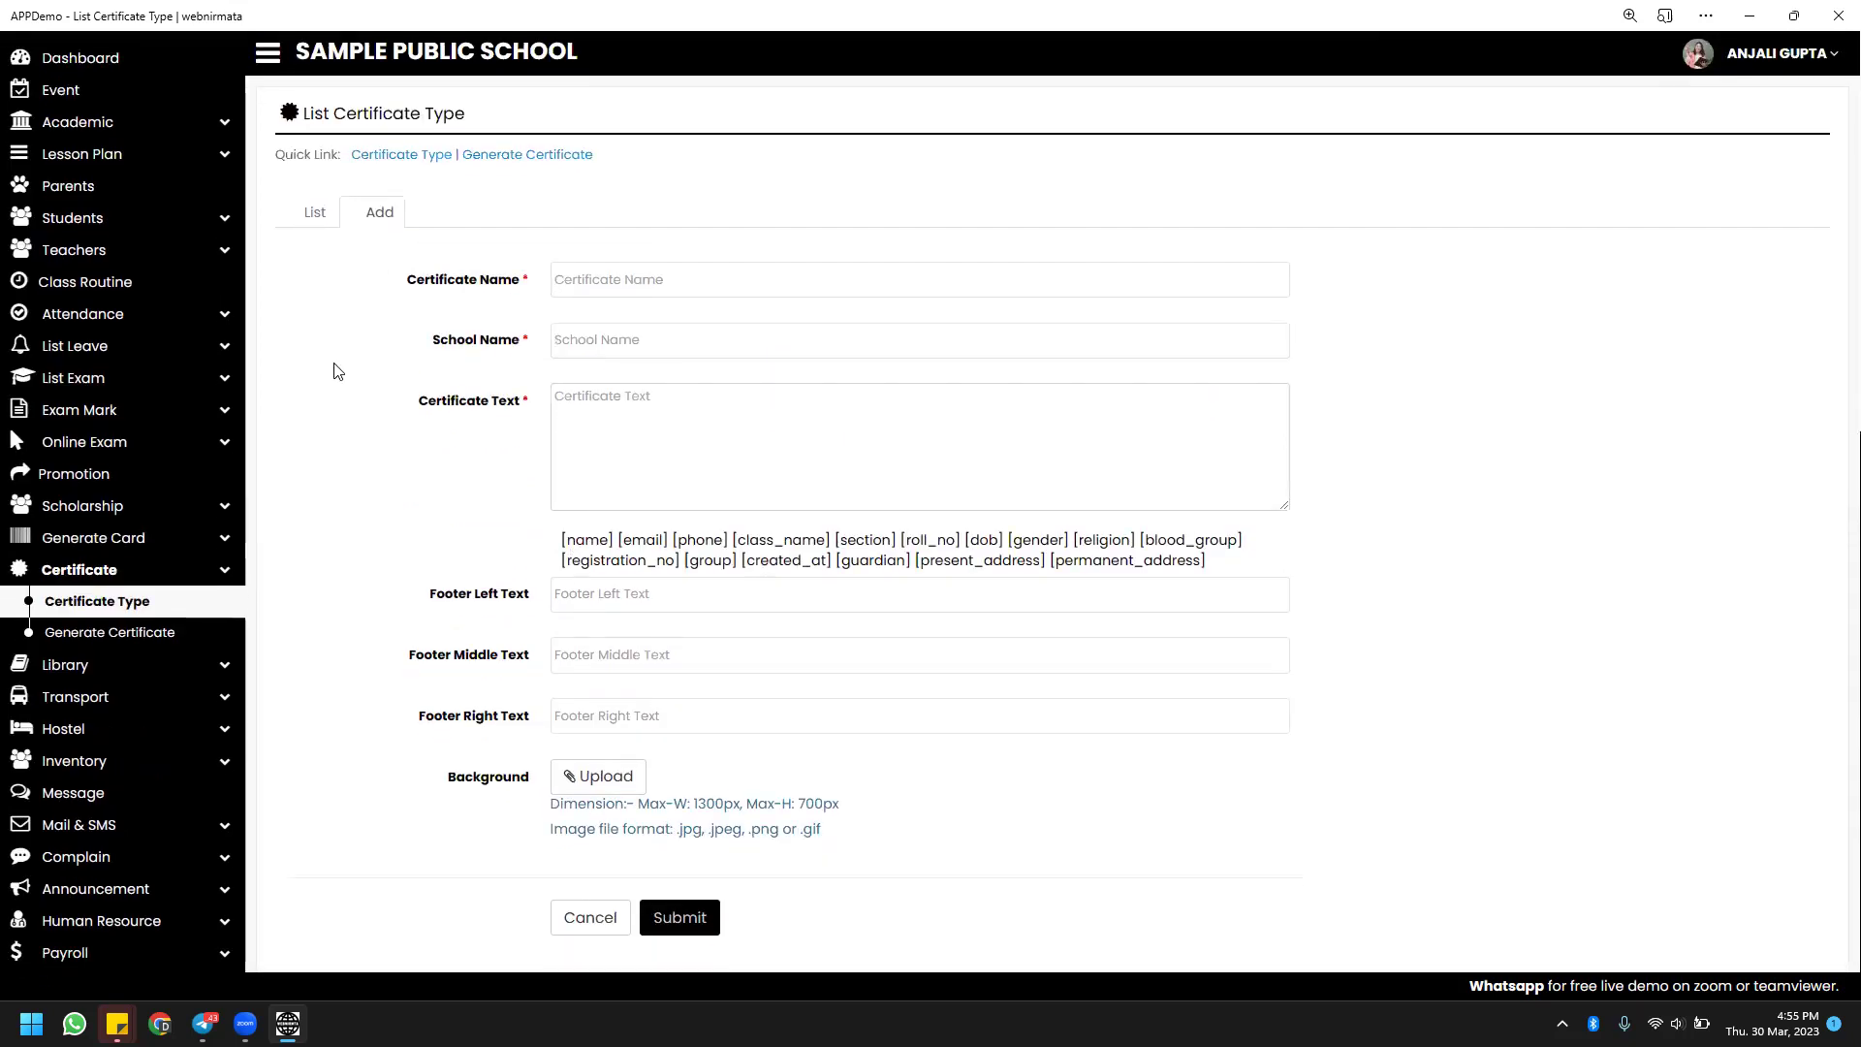
# Open the Generate Certificate page and choose class 10 as the class filter.
pyautogui.click(182, 638)
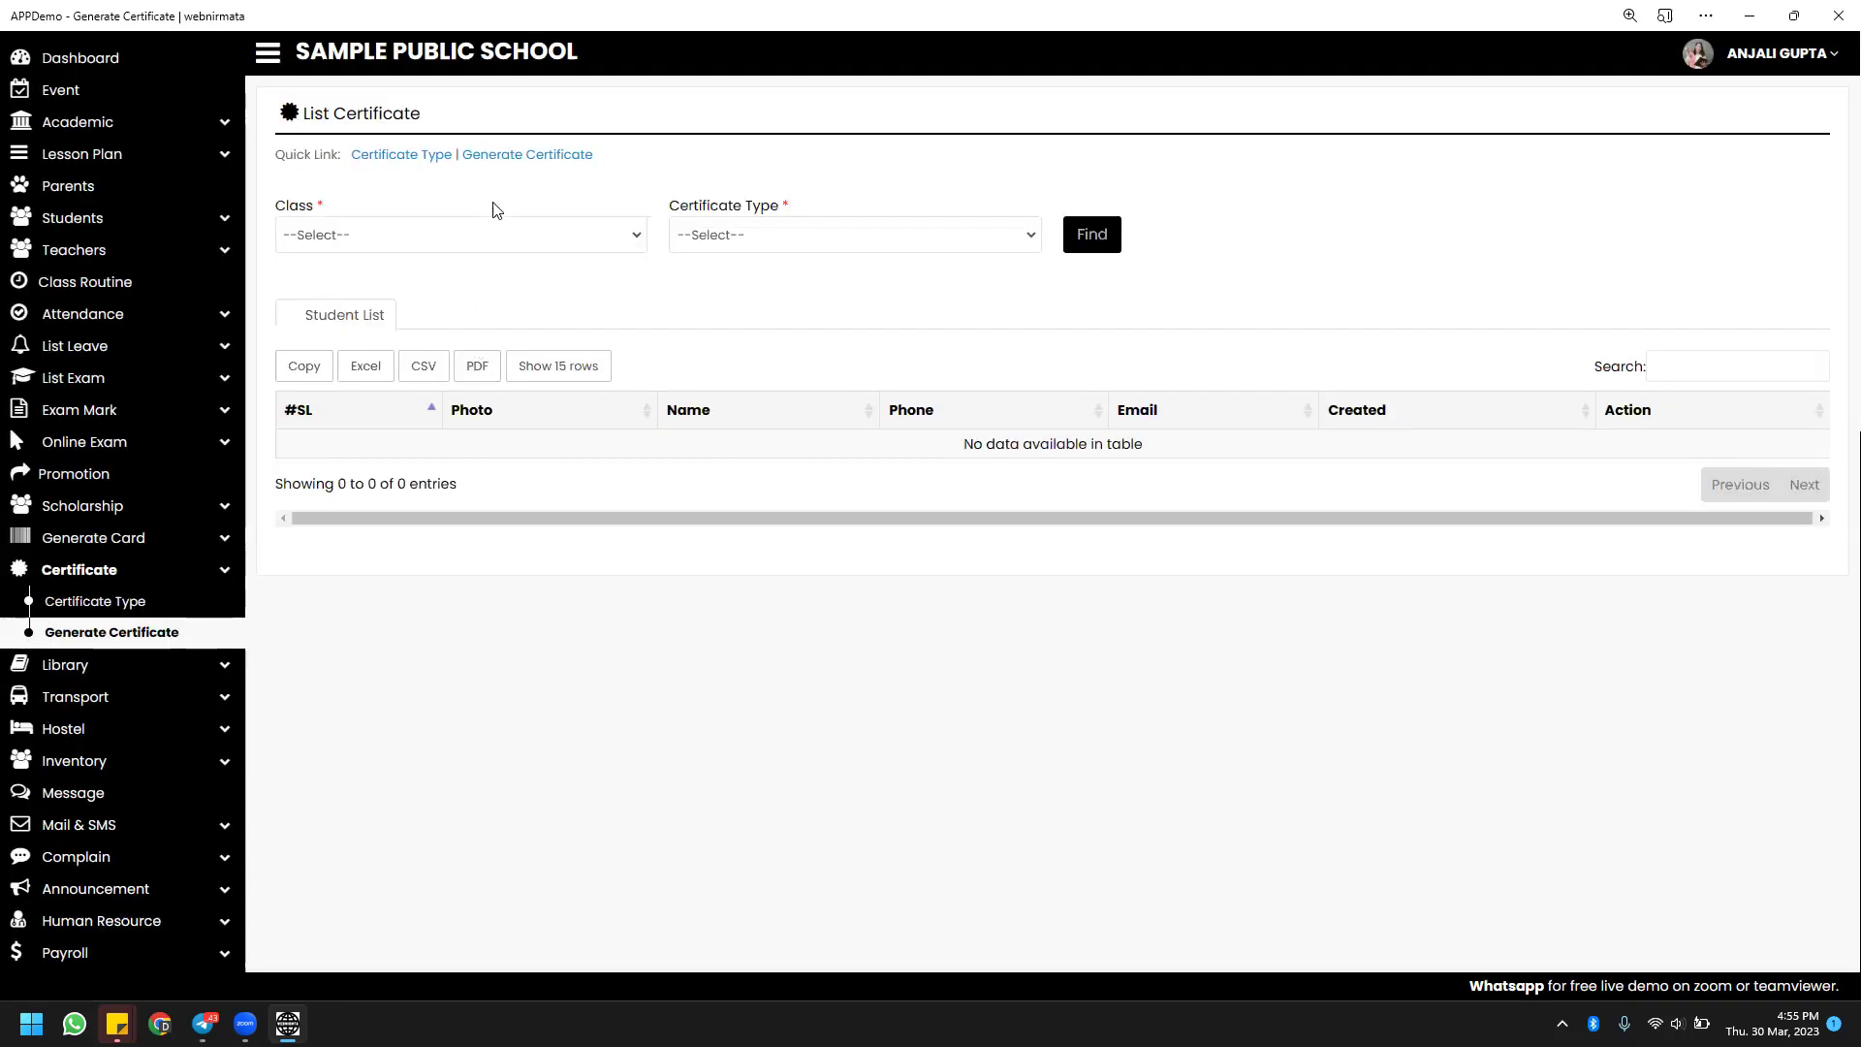
pyautogui.click(492, 232)
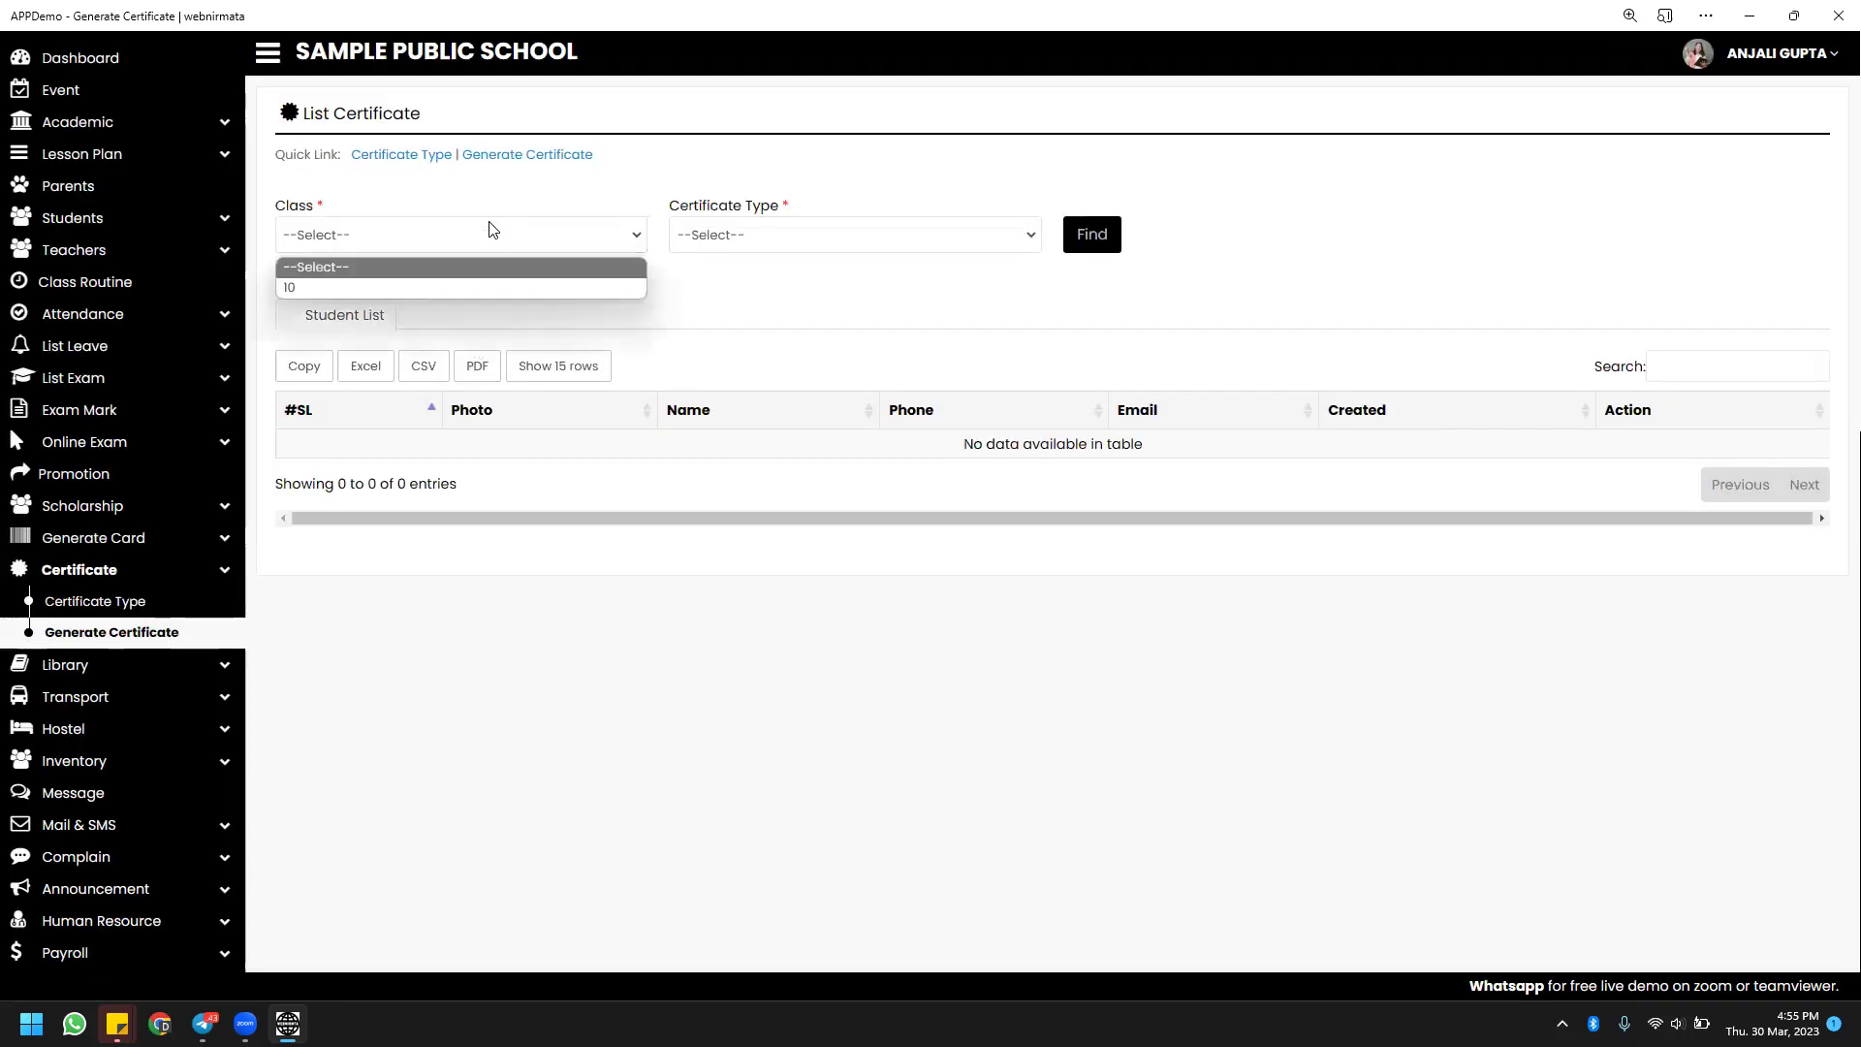
pyautogui.click(605, 285)
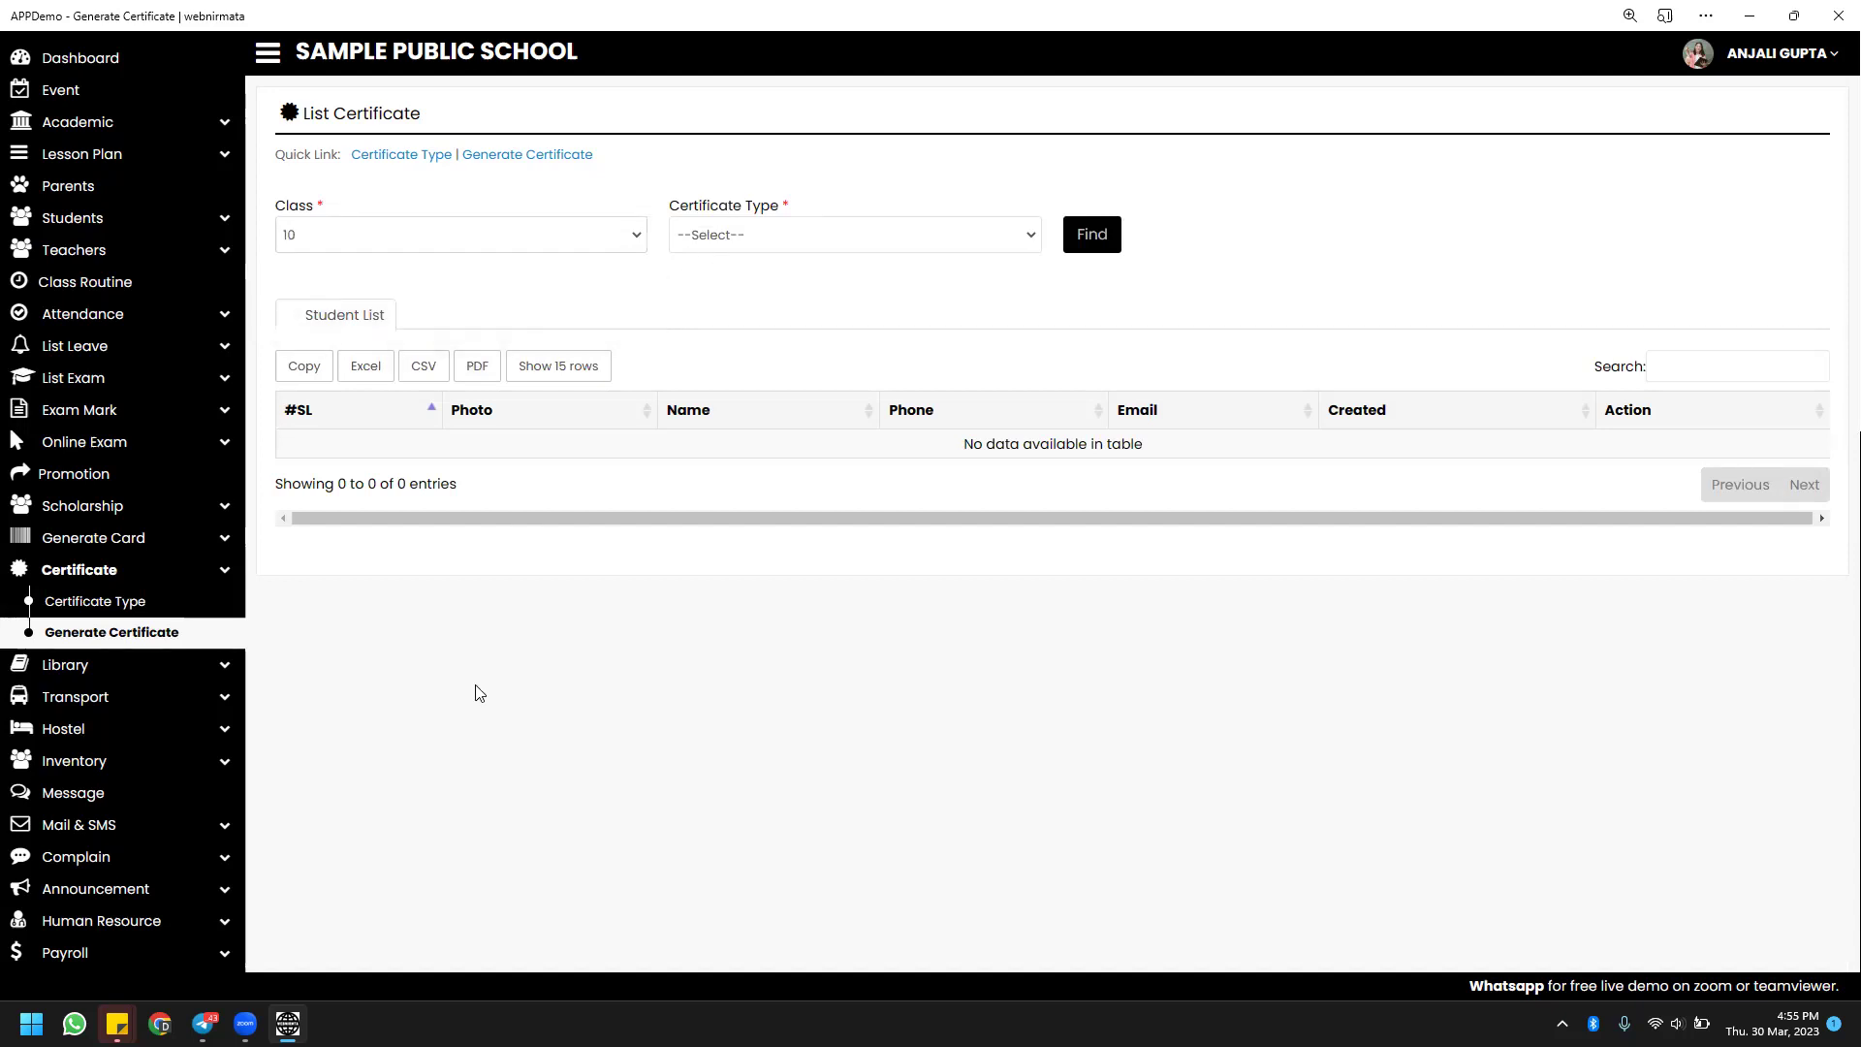
# Open the library's book list, view the detail information of Book Name 0005 and close it.
pyautogui.scroll(-2, 478, 694)
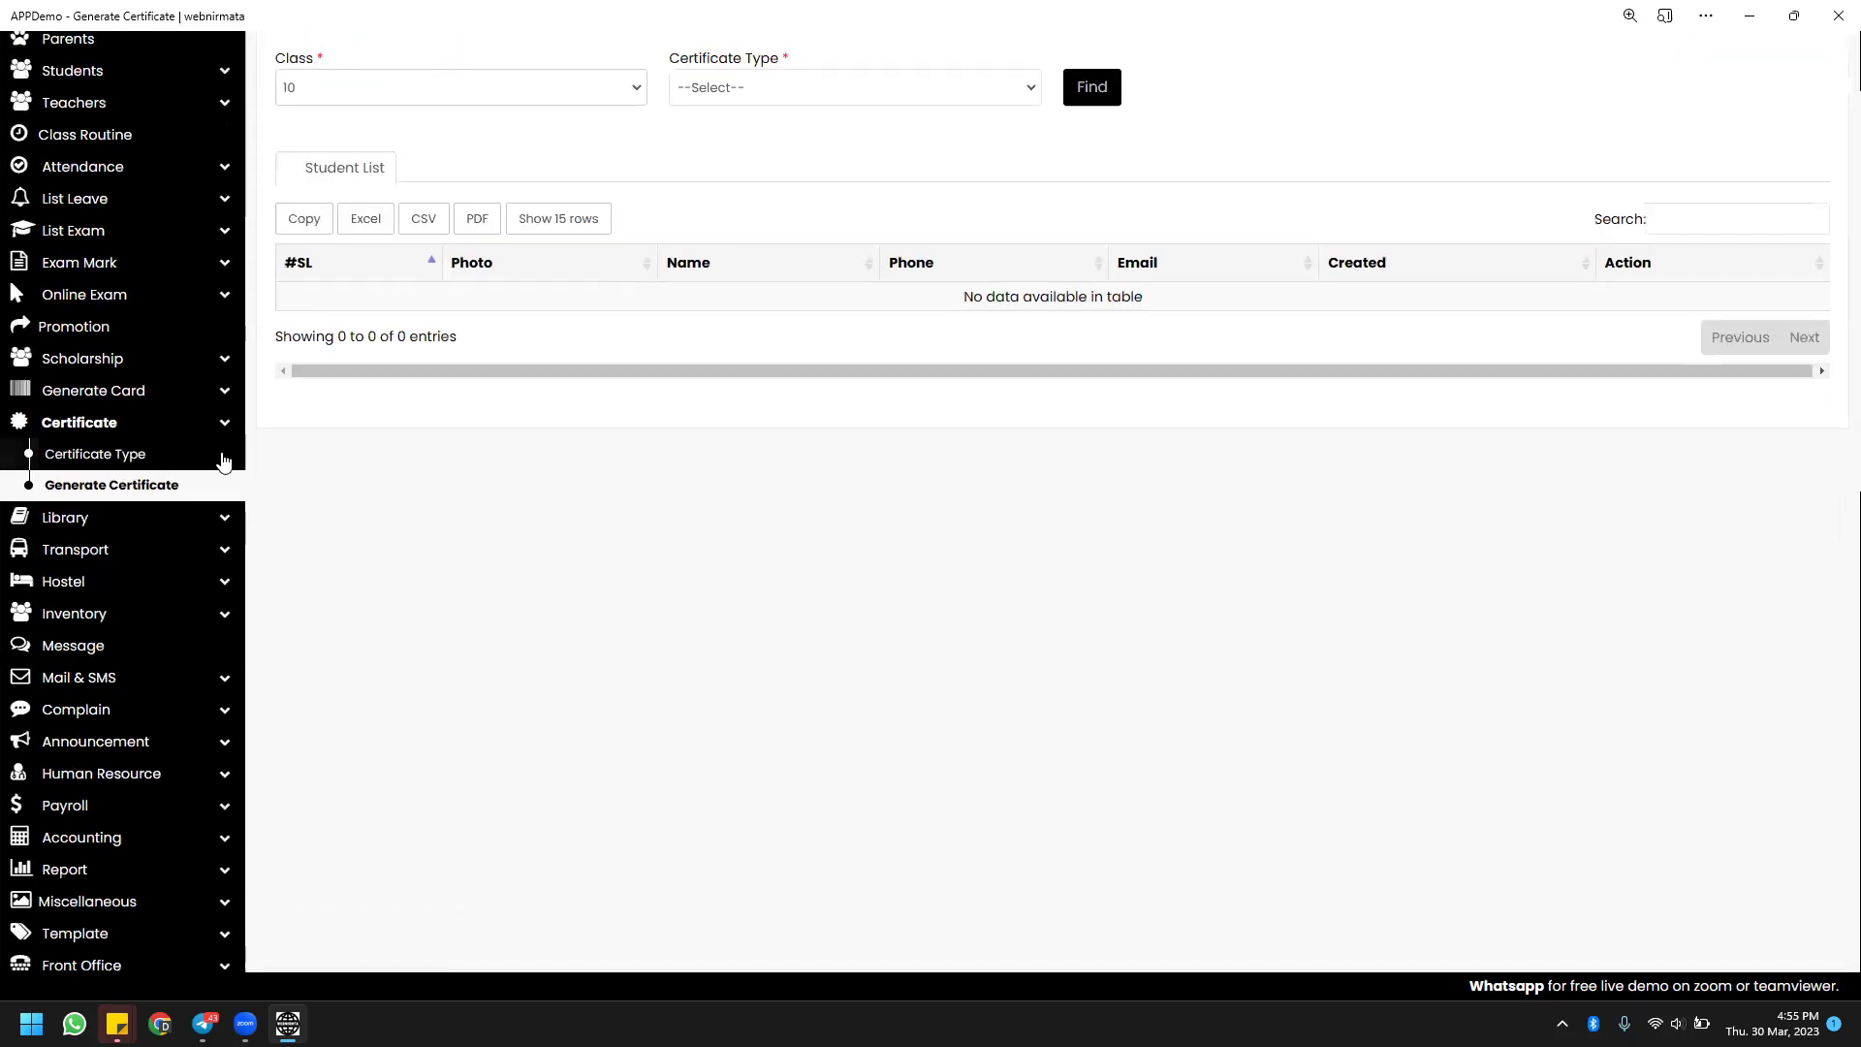
pyautogui.click(206, 523)
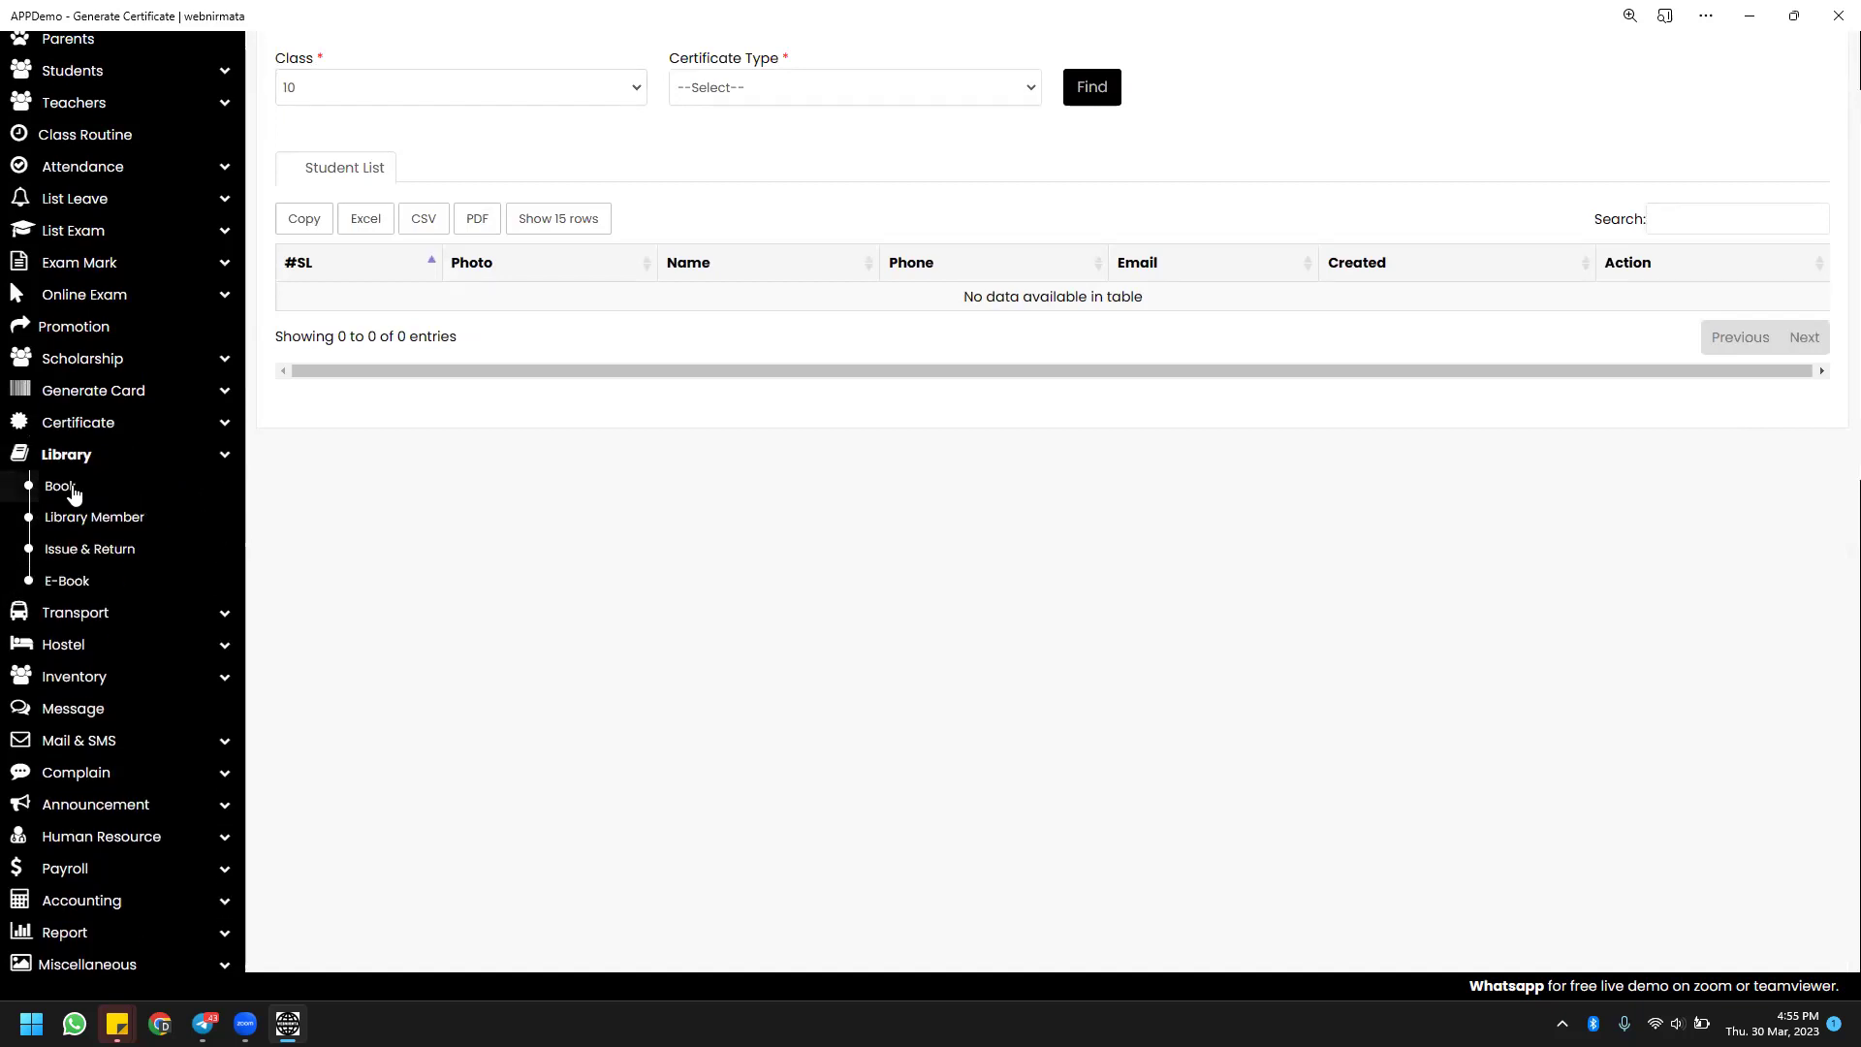
pyautogui.click(60, 486)
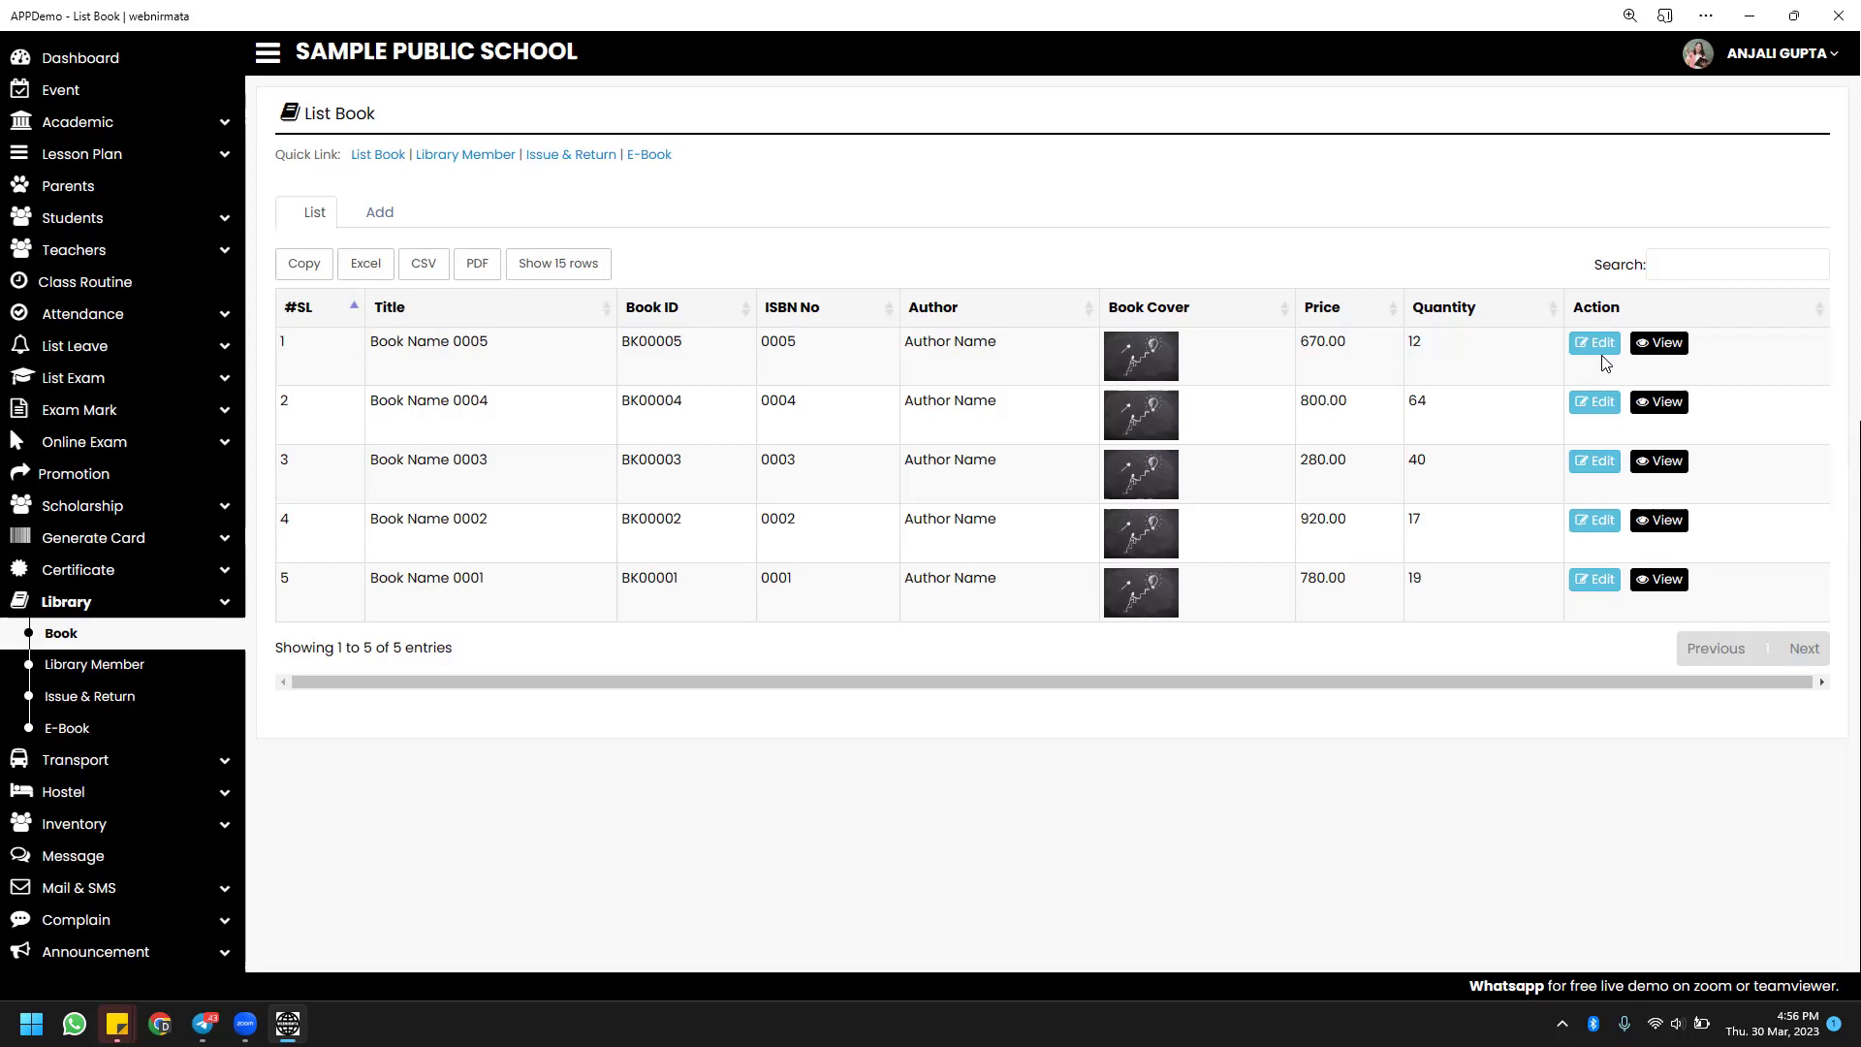
pyautogui.click(1661, 349)
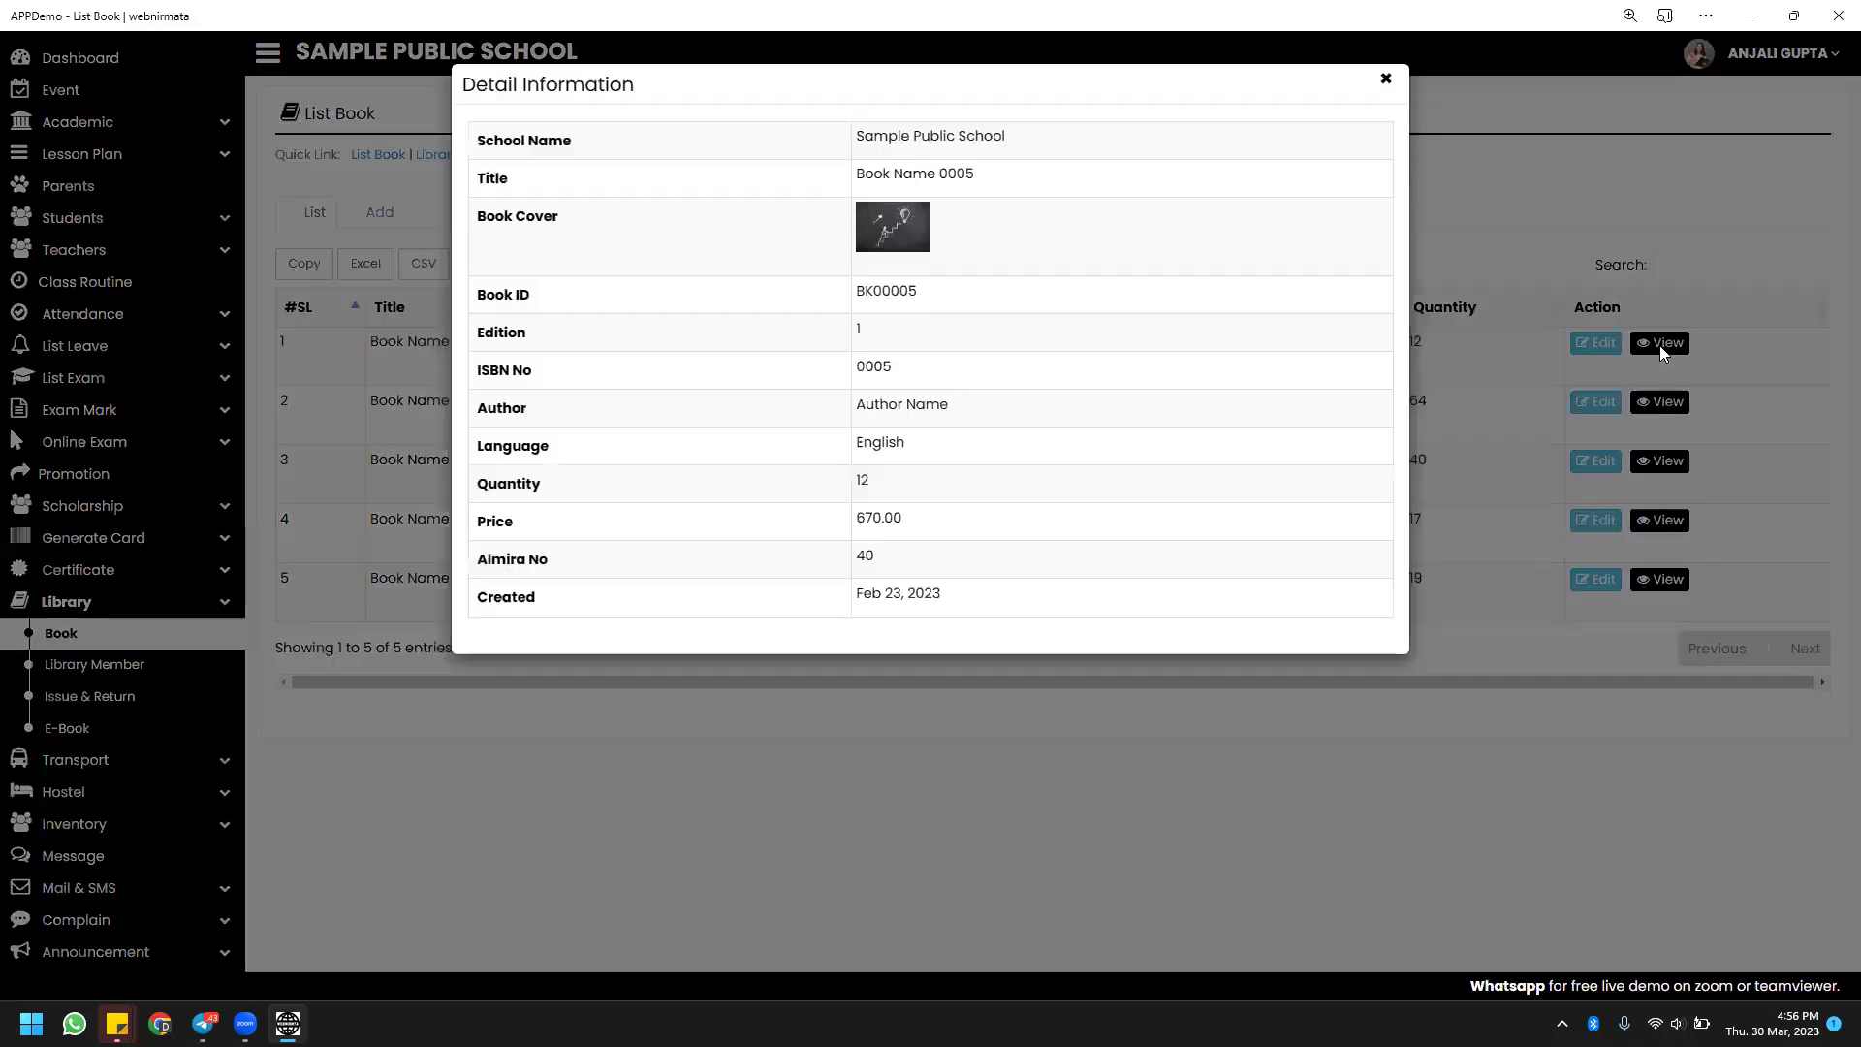
pyautogui.click(1384, 81)
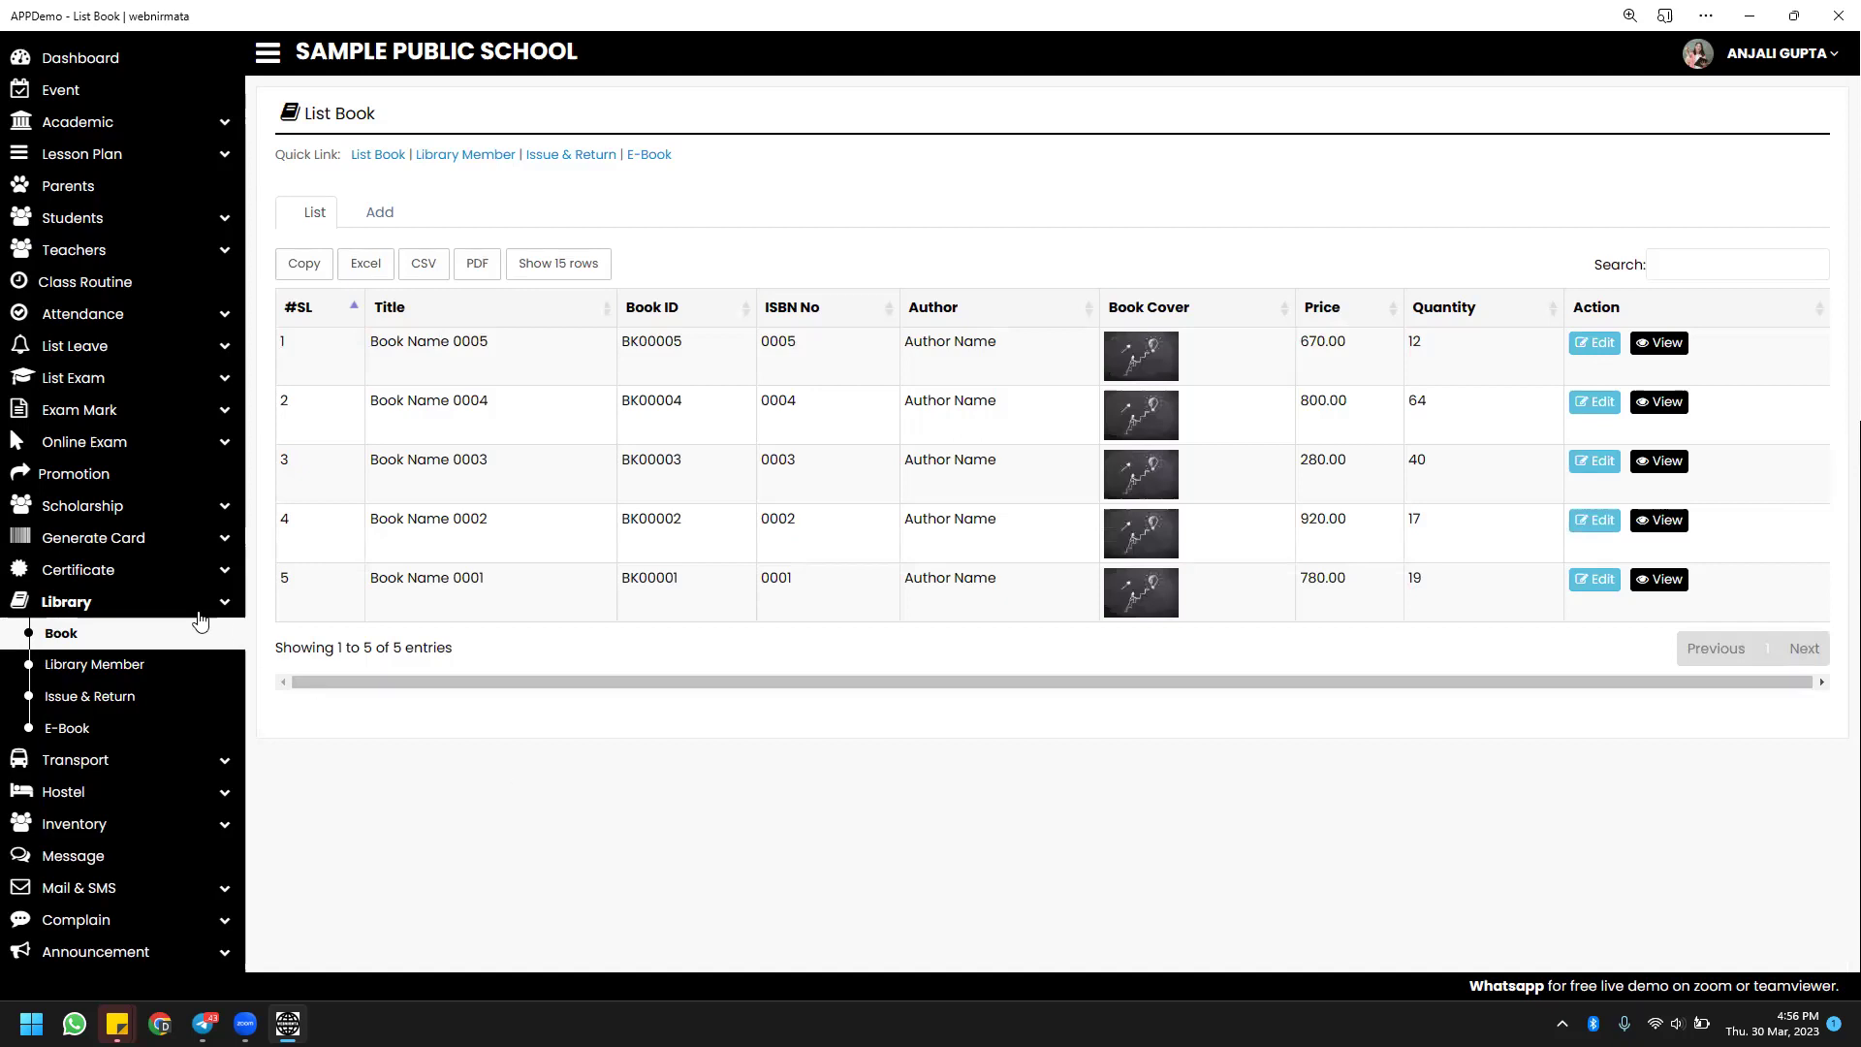
# Review the library member list, then examine the first issued book's student, title and dates in the Issue & Return list.
pyautogui.click(171, 663)
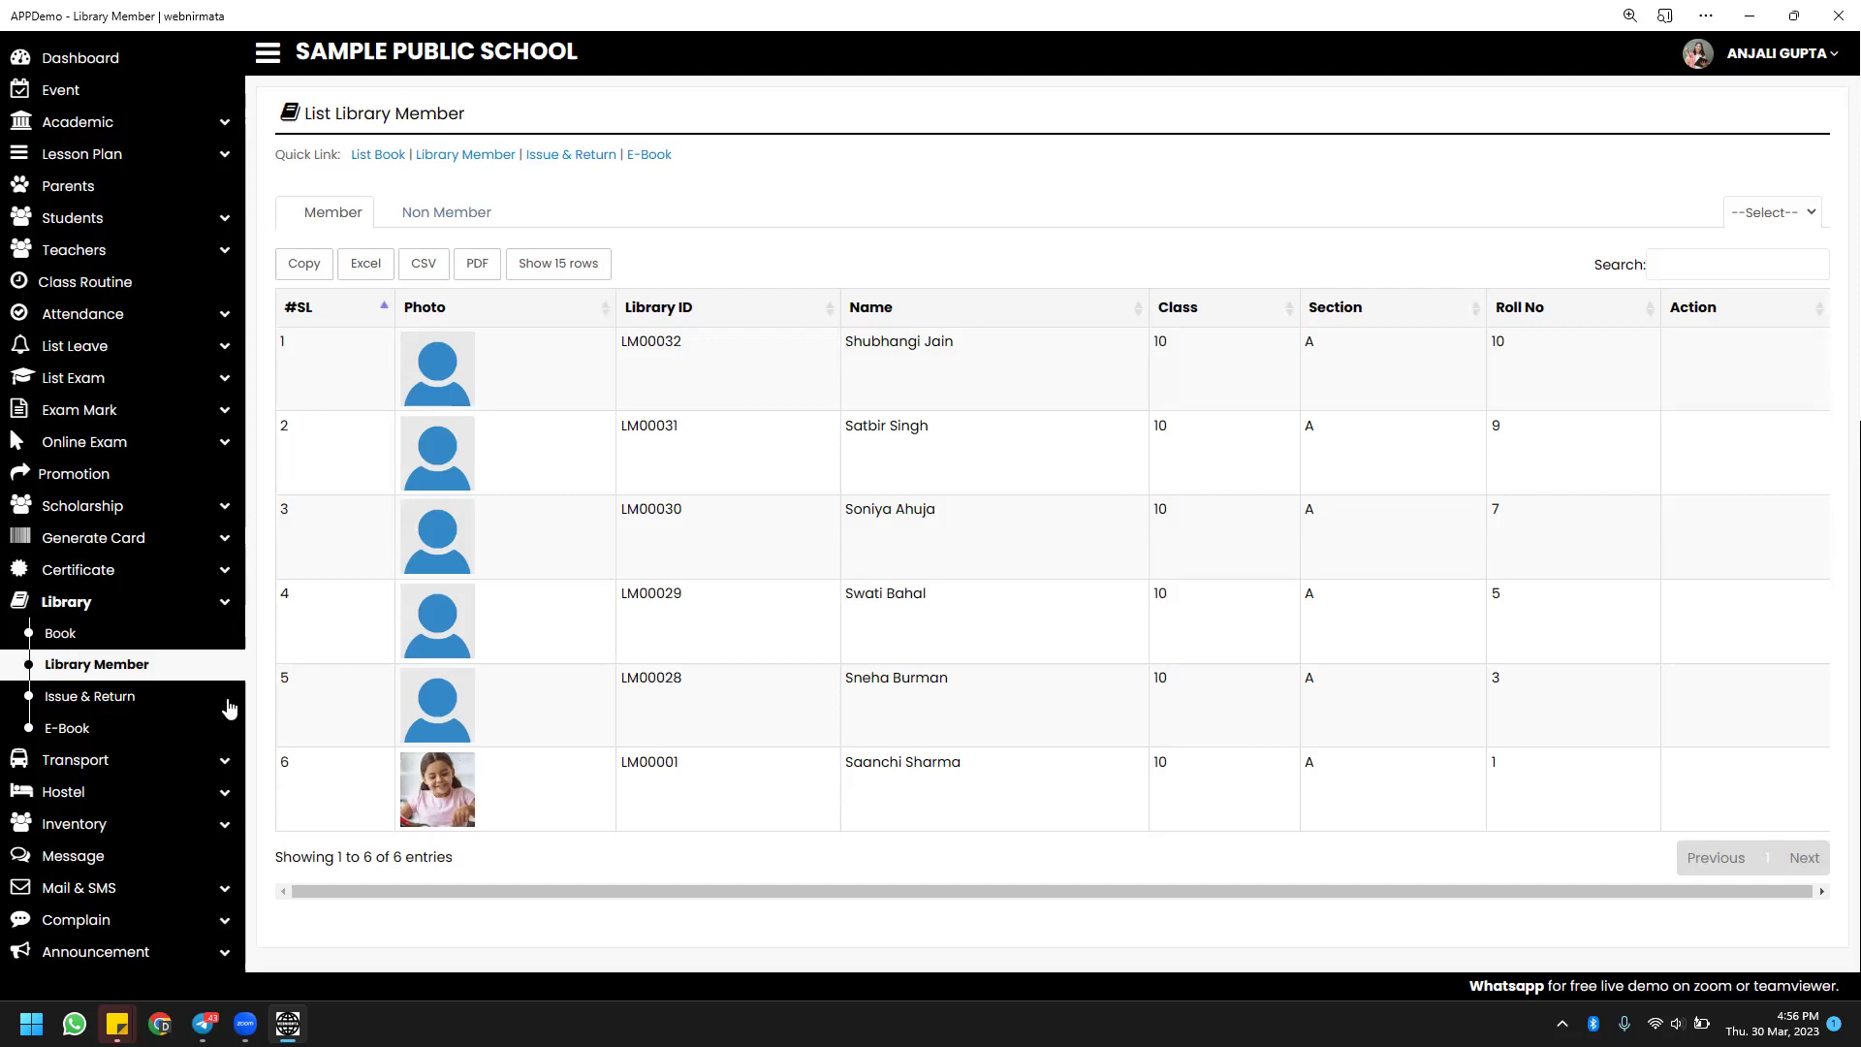
pyautogui.click(145, 696)
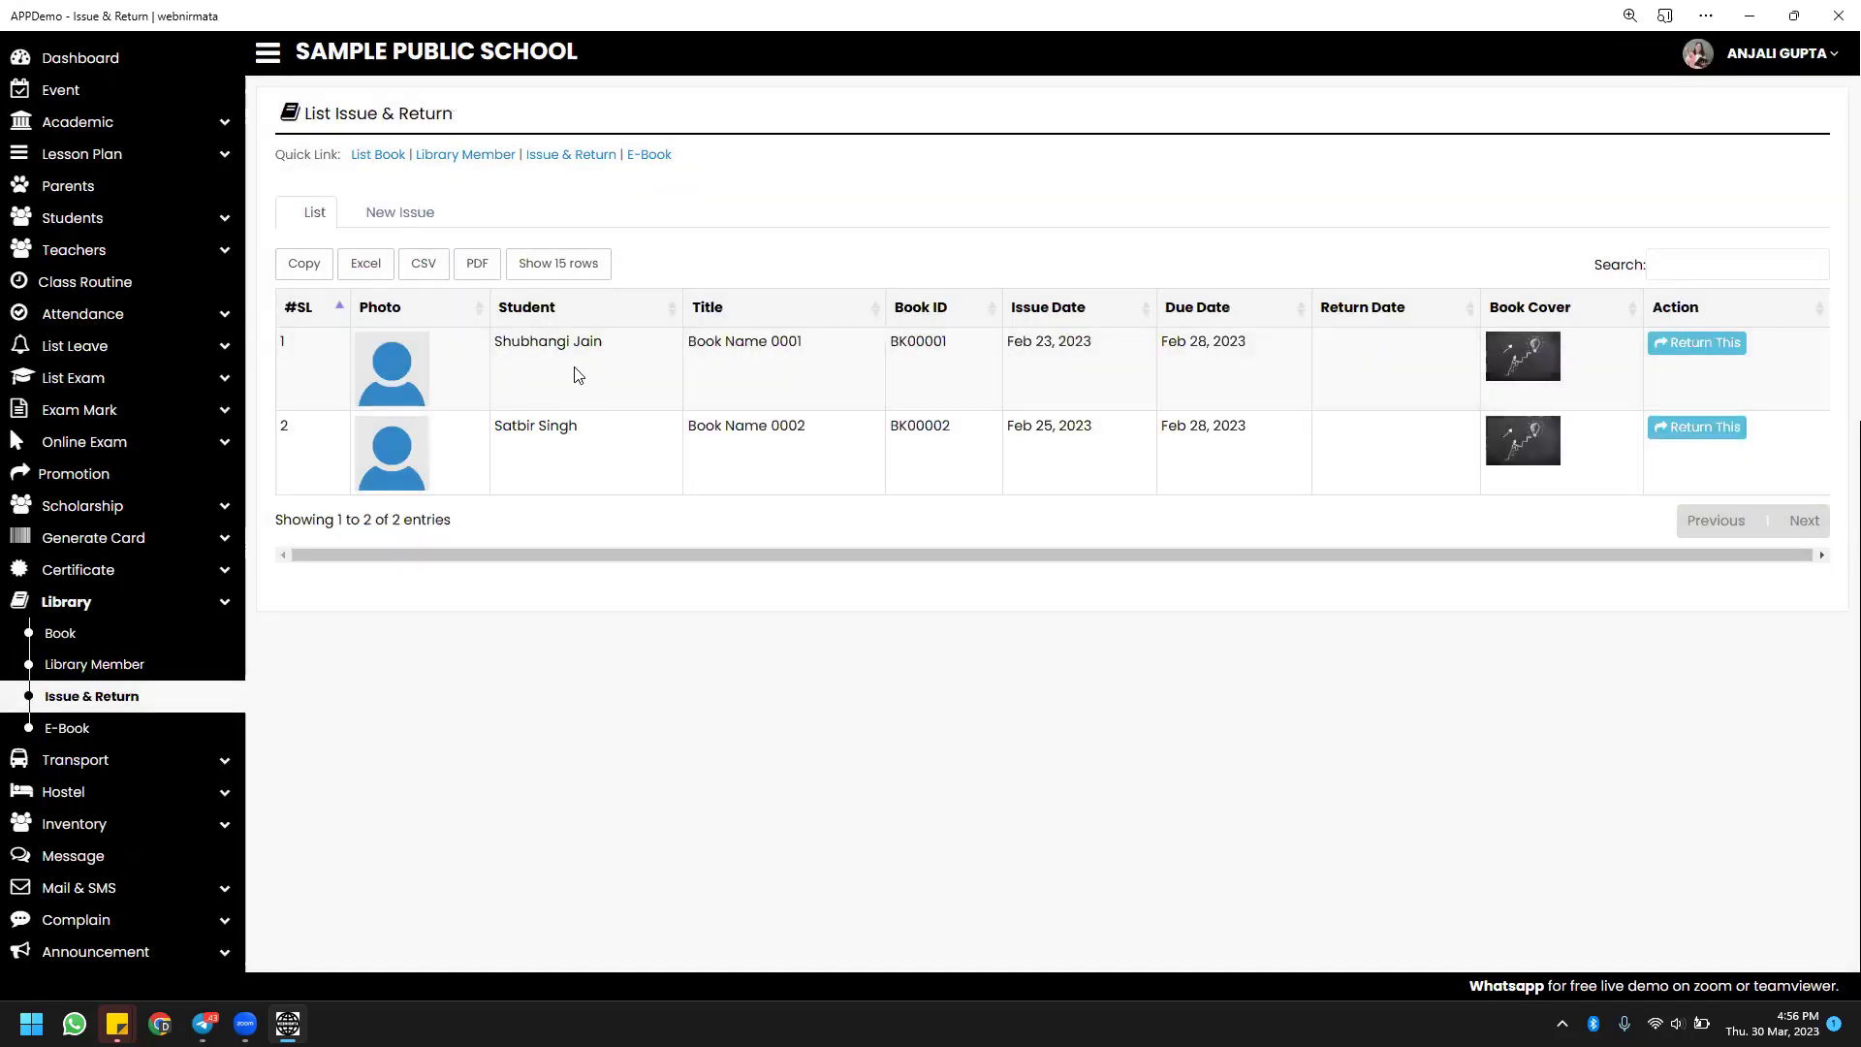
pyautogui.moveTo(494, 341); pyautogui.dragTo(618, 342)
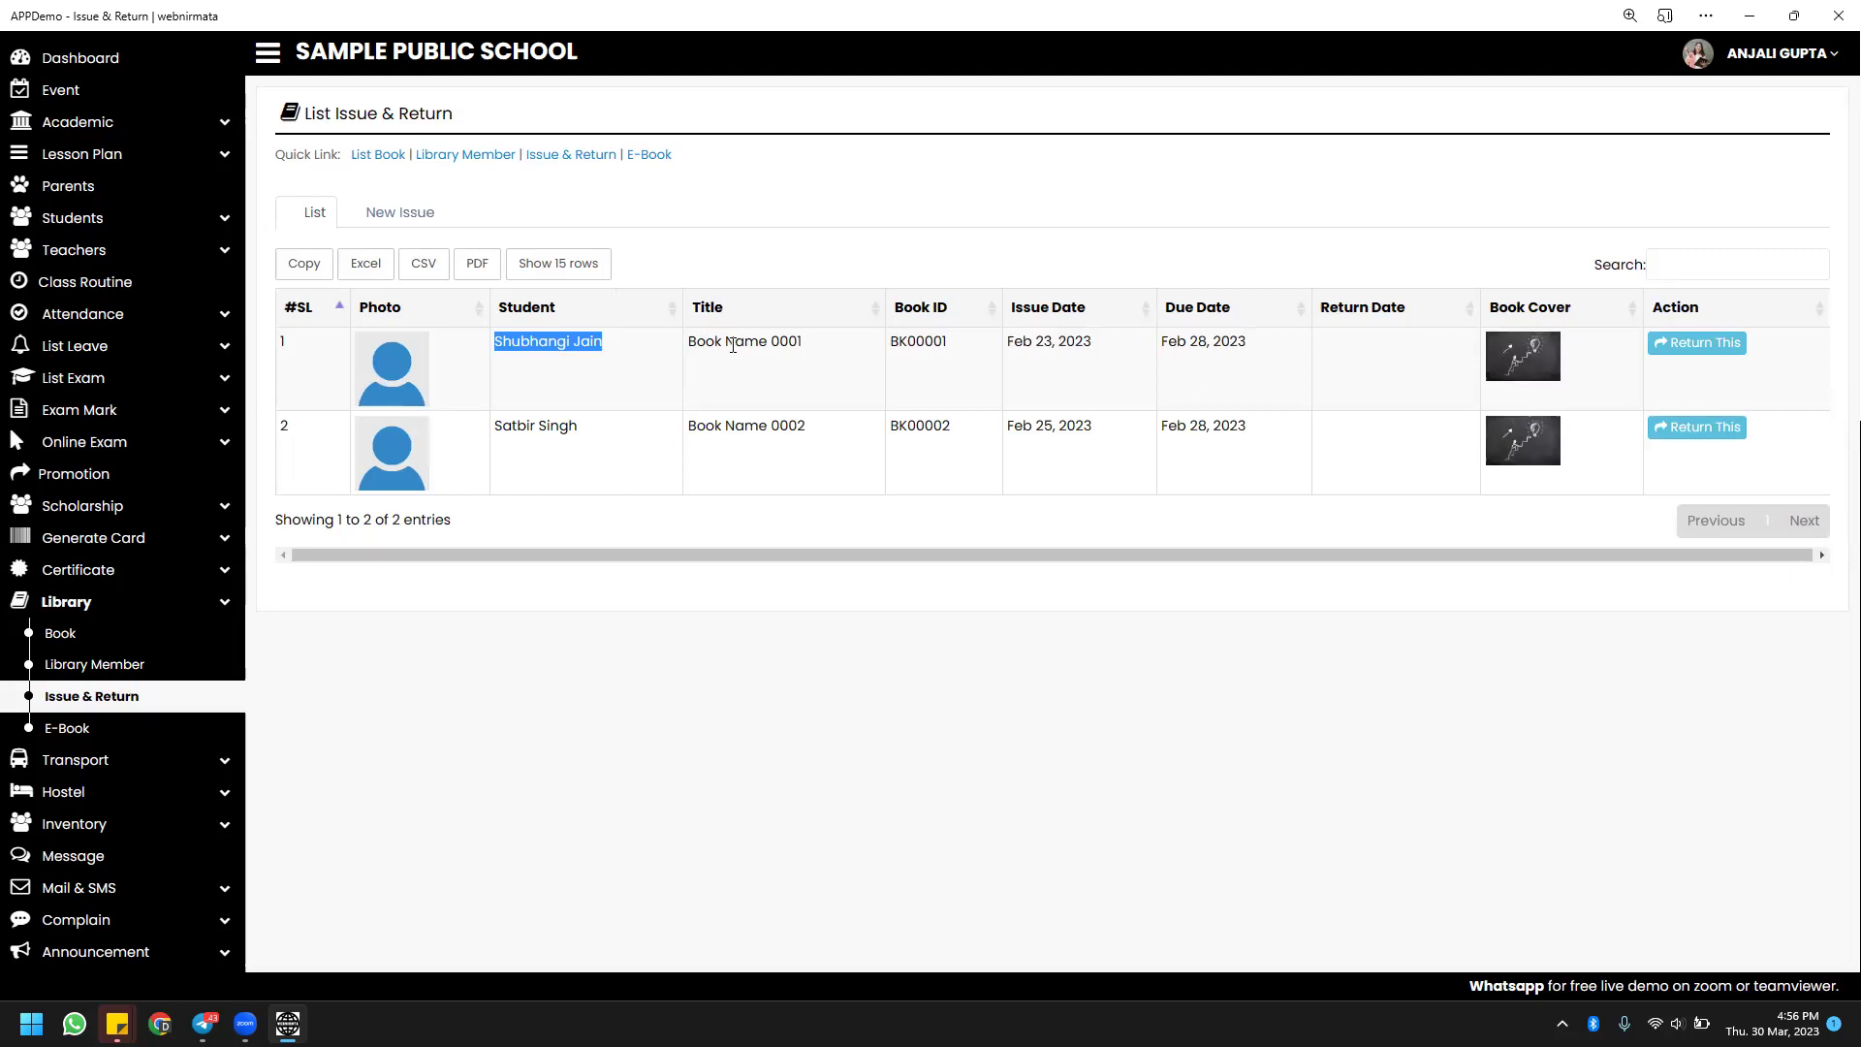
pyautogui.moveTo(725, 346); pyautogui.dragTo(768, 346)
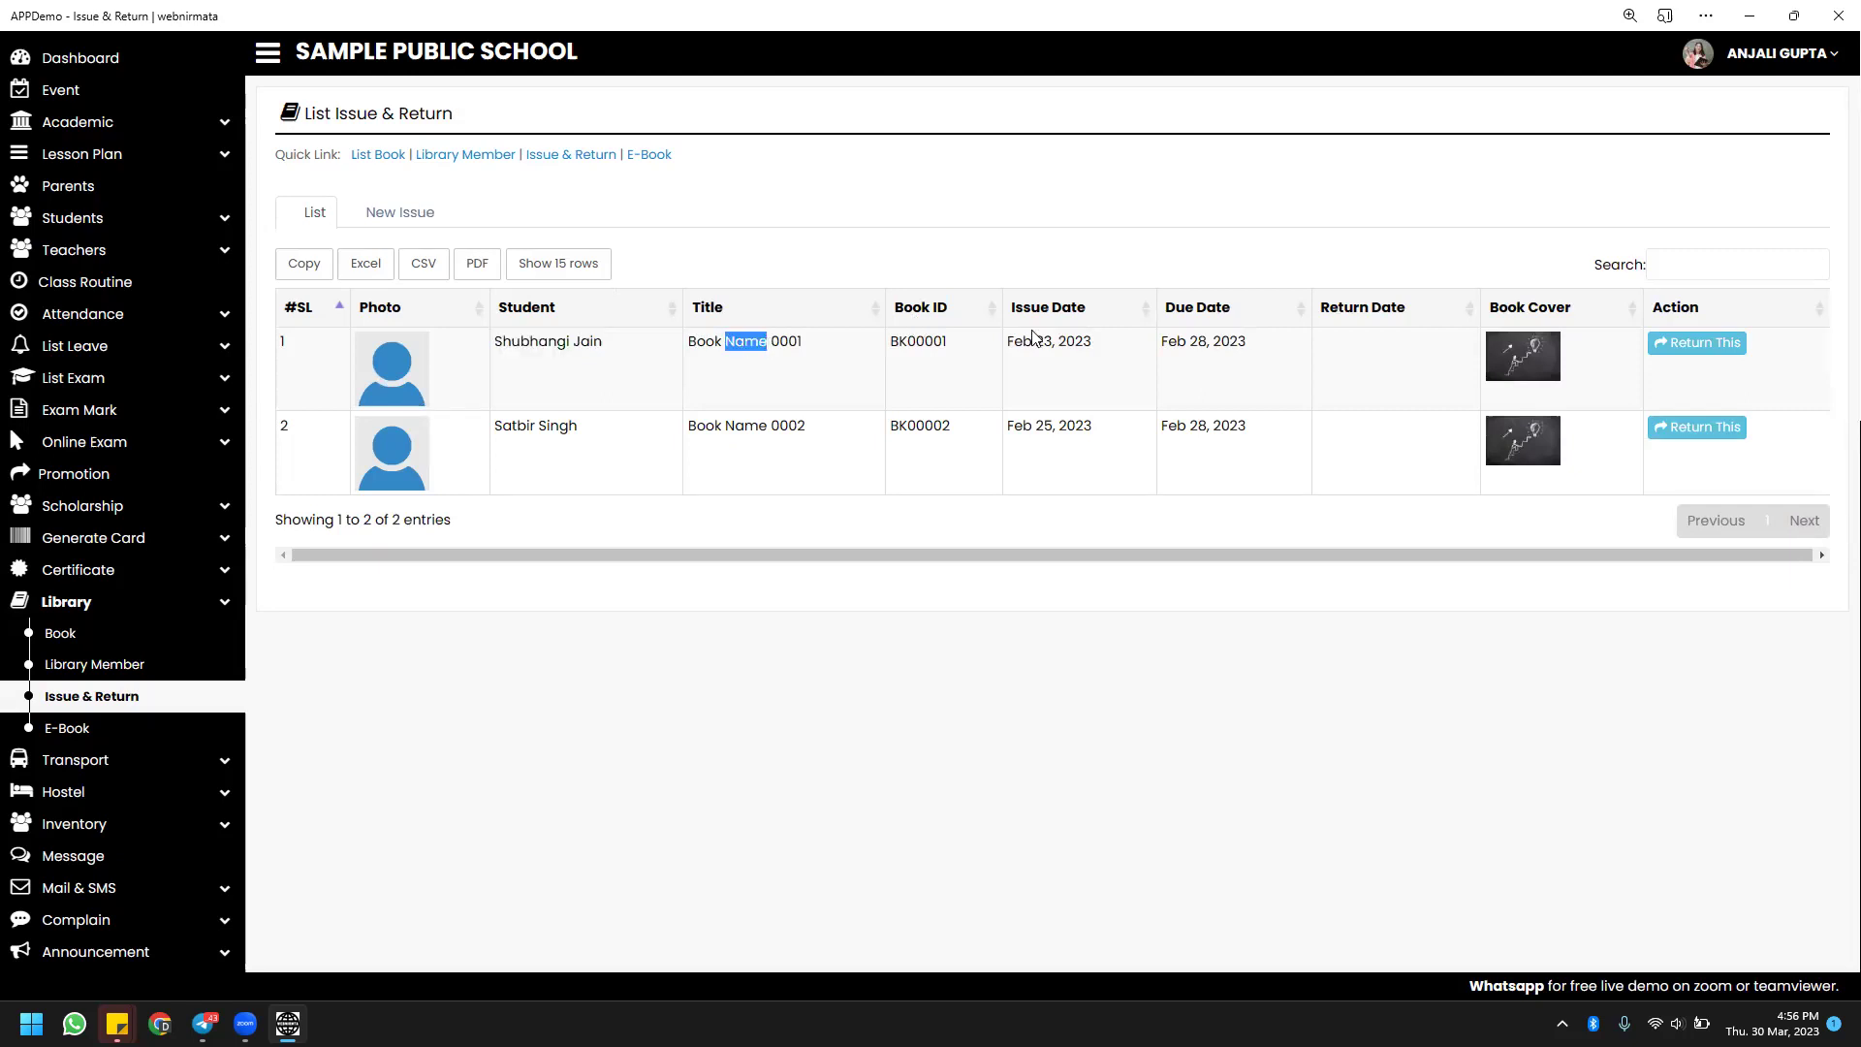
pyautogui.moveTo(1031, 347); pyautogui.dragTo(1253, 344)
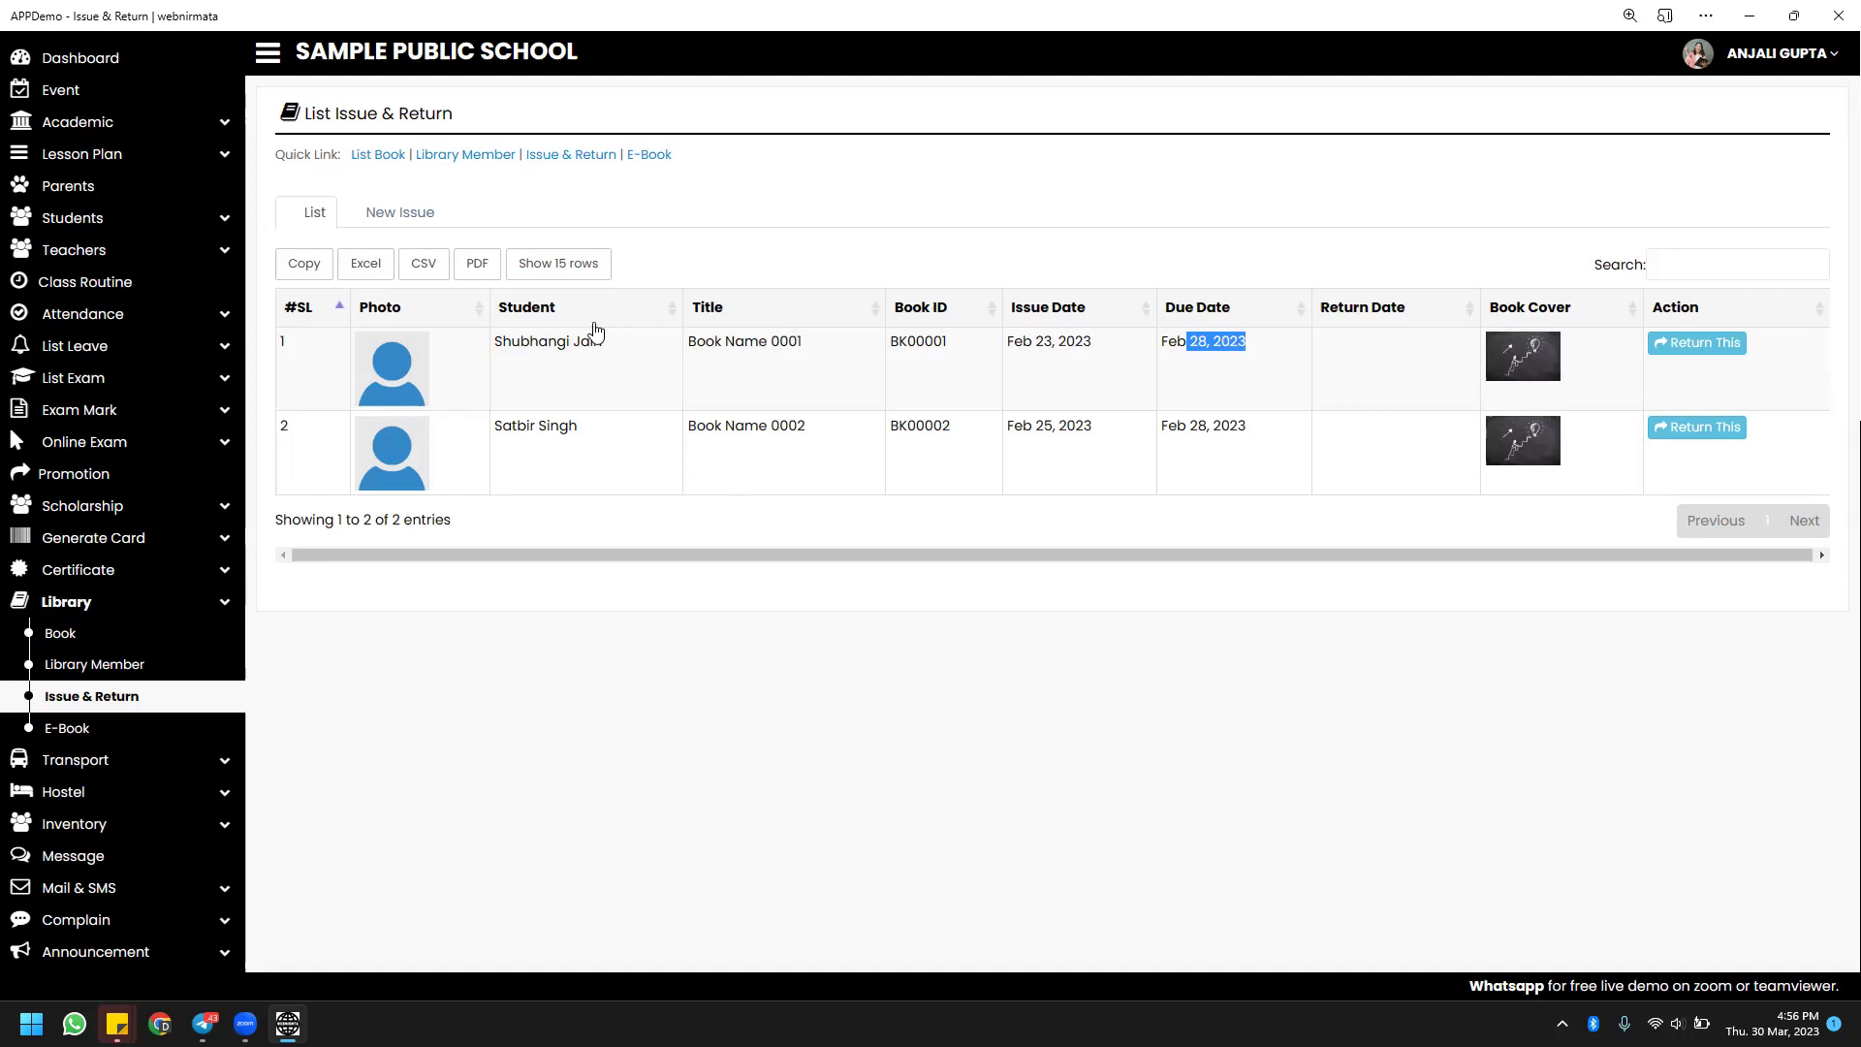
# Start a new library issue and choose Book Name 0004 [BK00004] as the book.
pyautogui.click(438, 221)
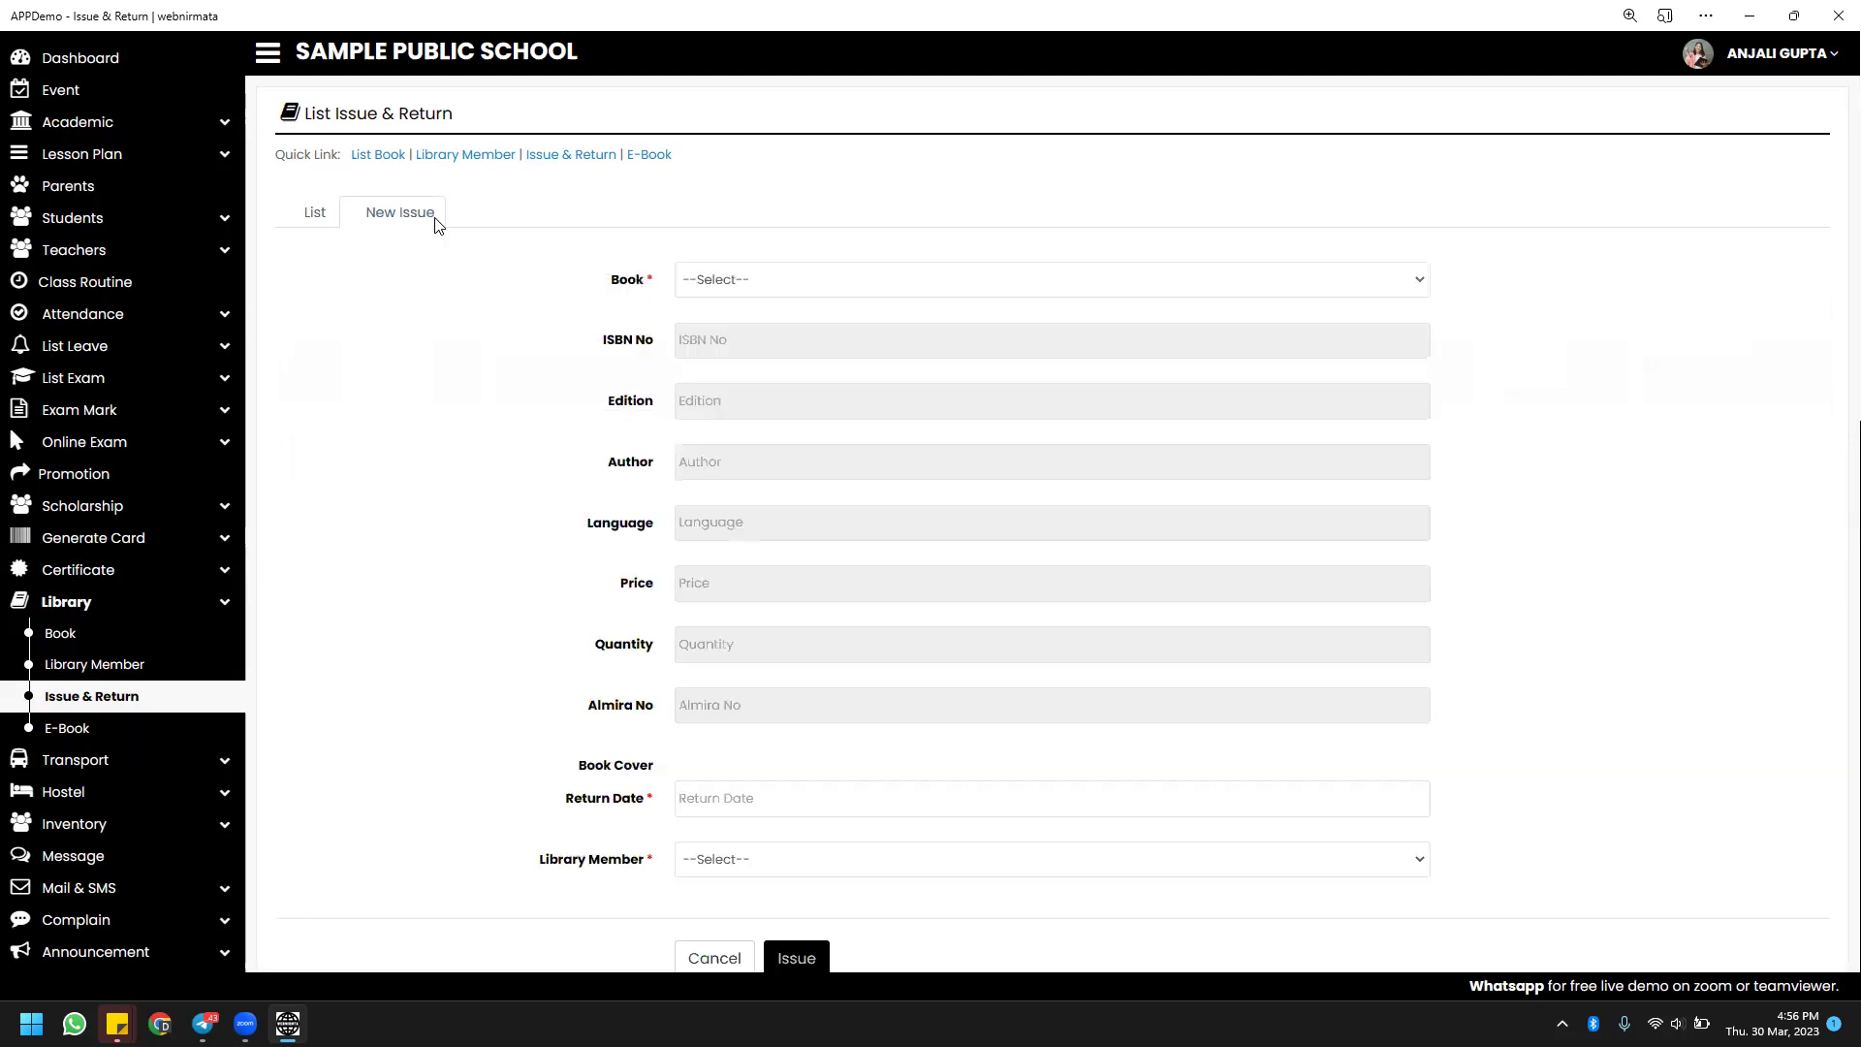
pyautogui.click(919, 280)
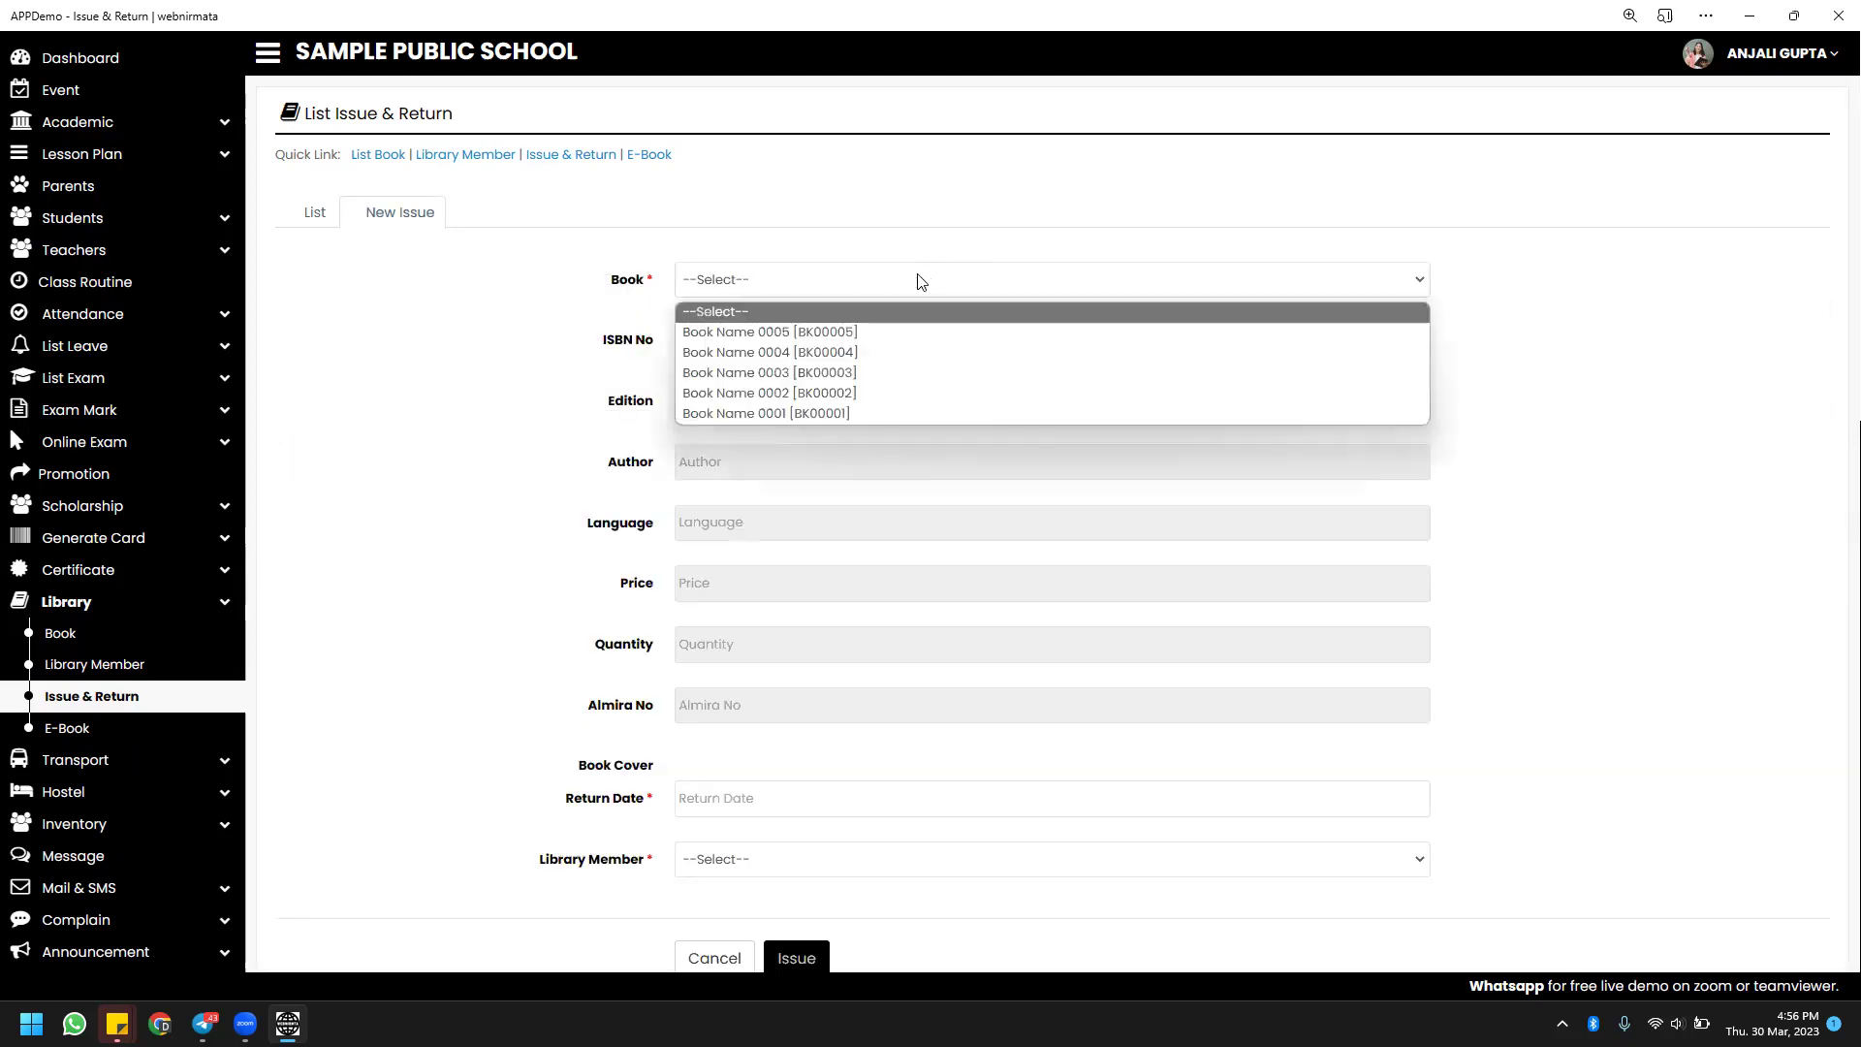
pyautogui.click(893, 350)
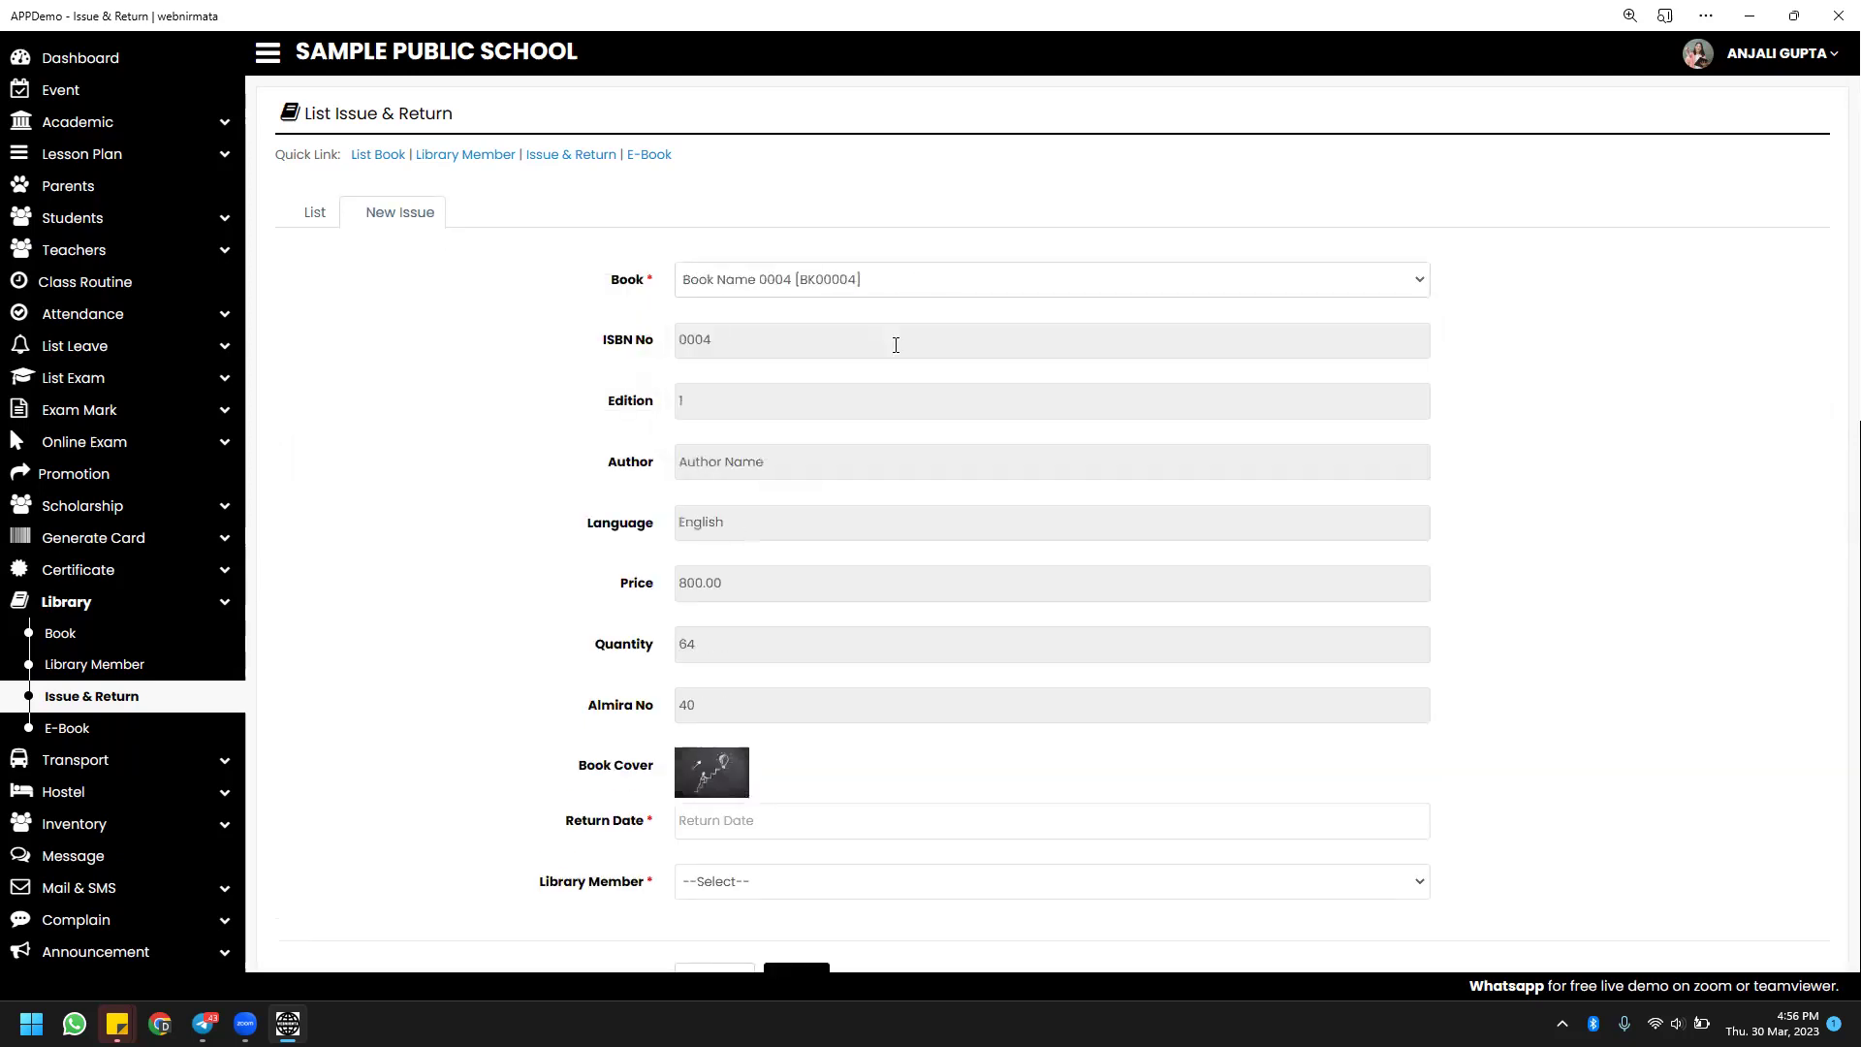
# Choose the fourth listed library member for the new issue and set the return date to 22-03-2023.
pyautogui.scroll(-3, 795, 514)
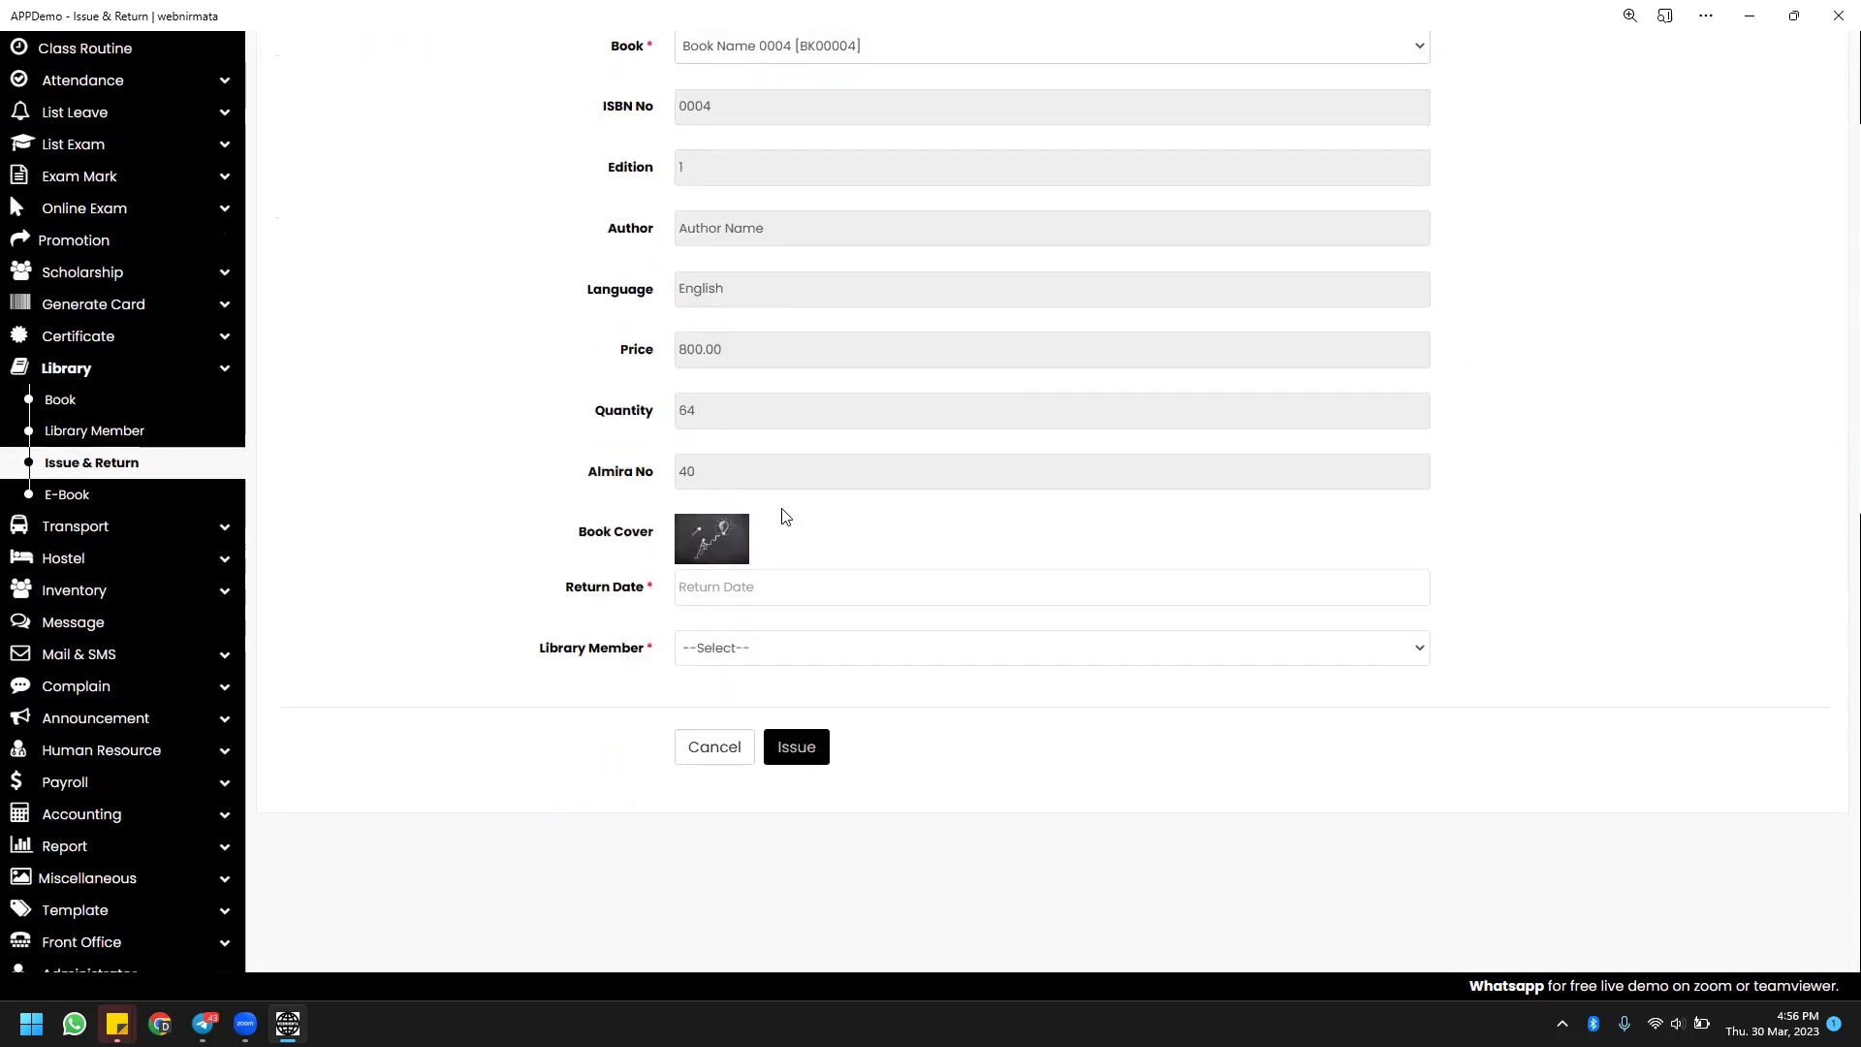
pyautogui.click(766, 646)
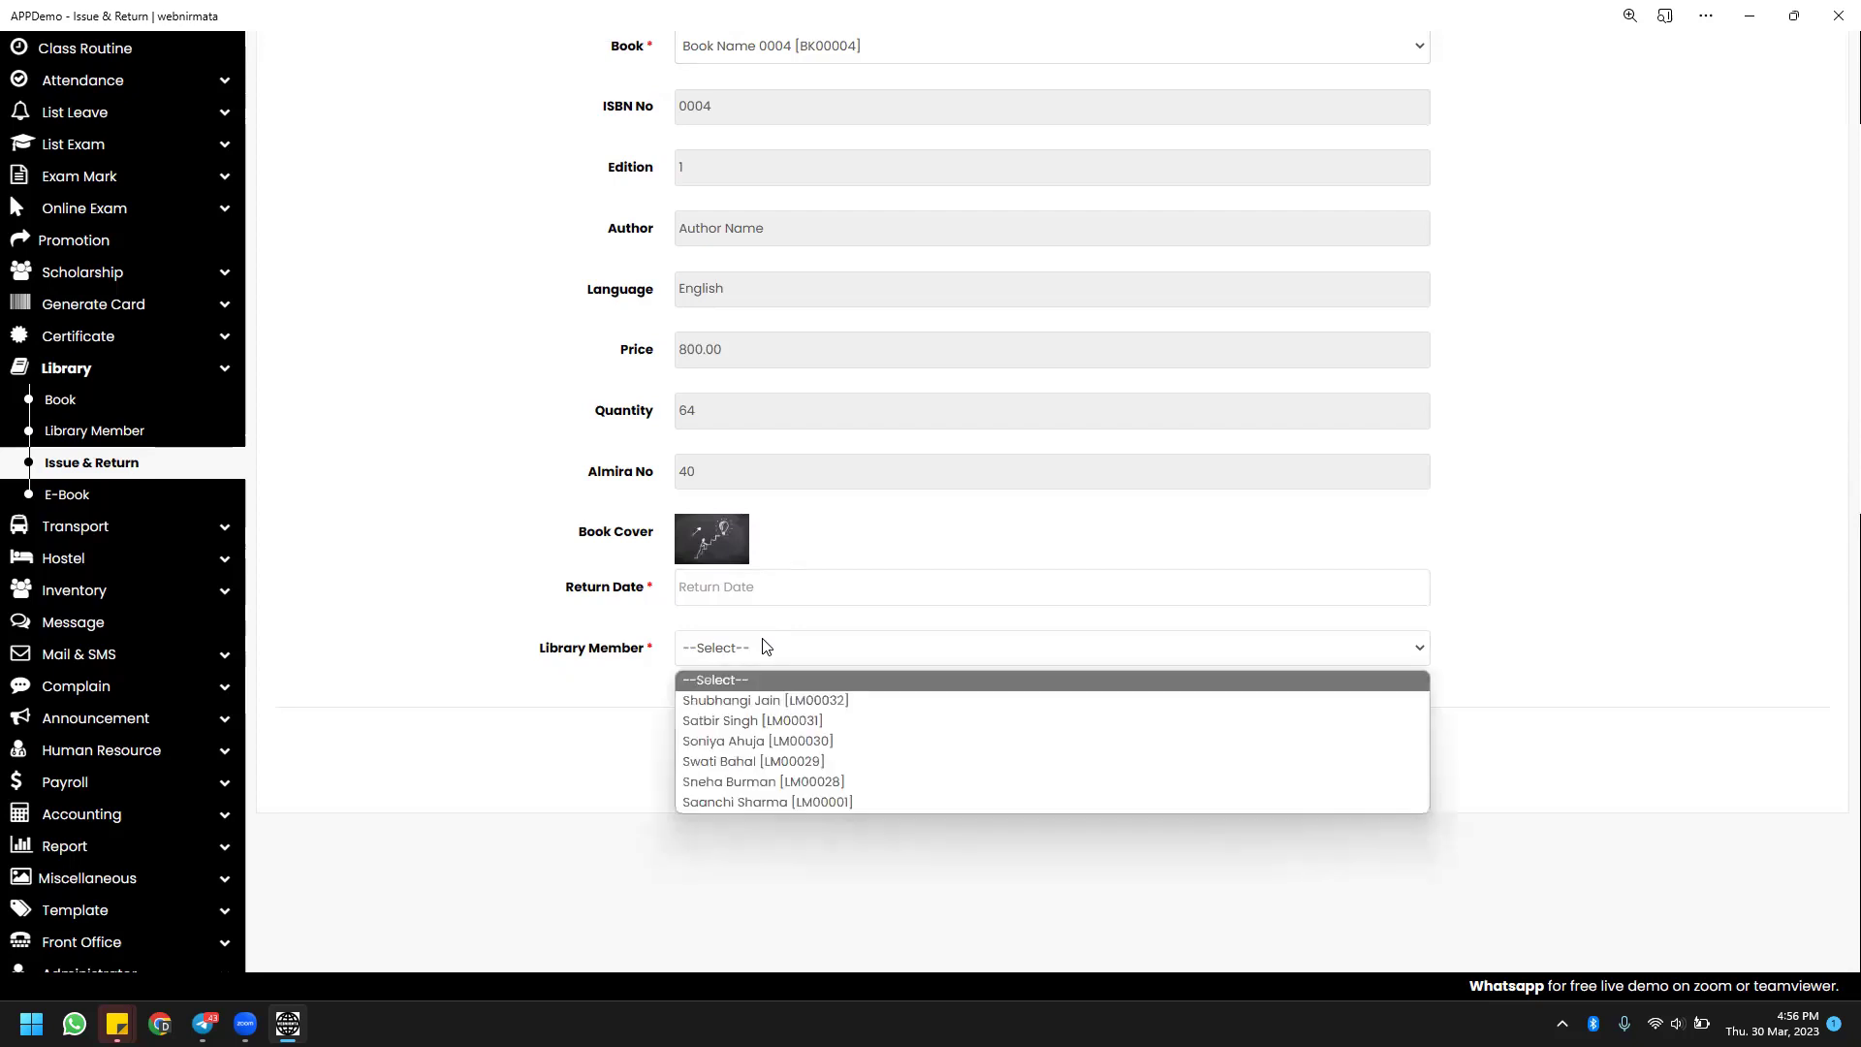
pyautogui.click(790, 761)
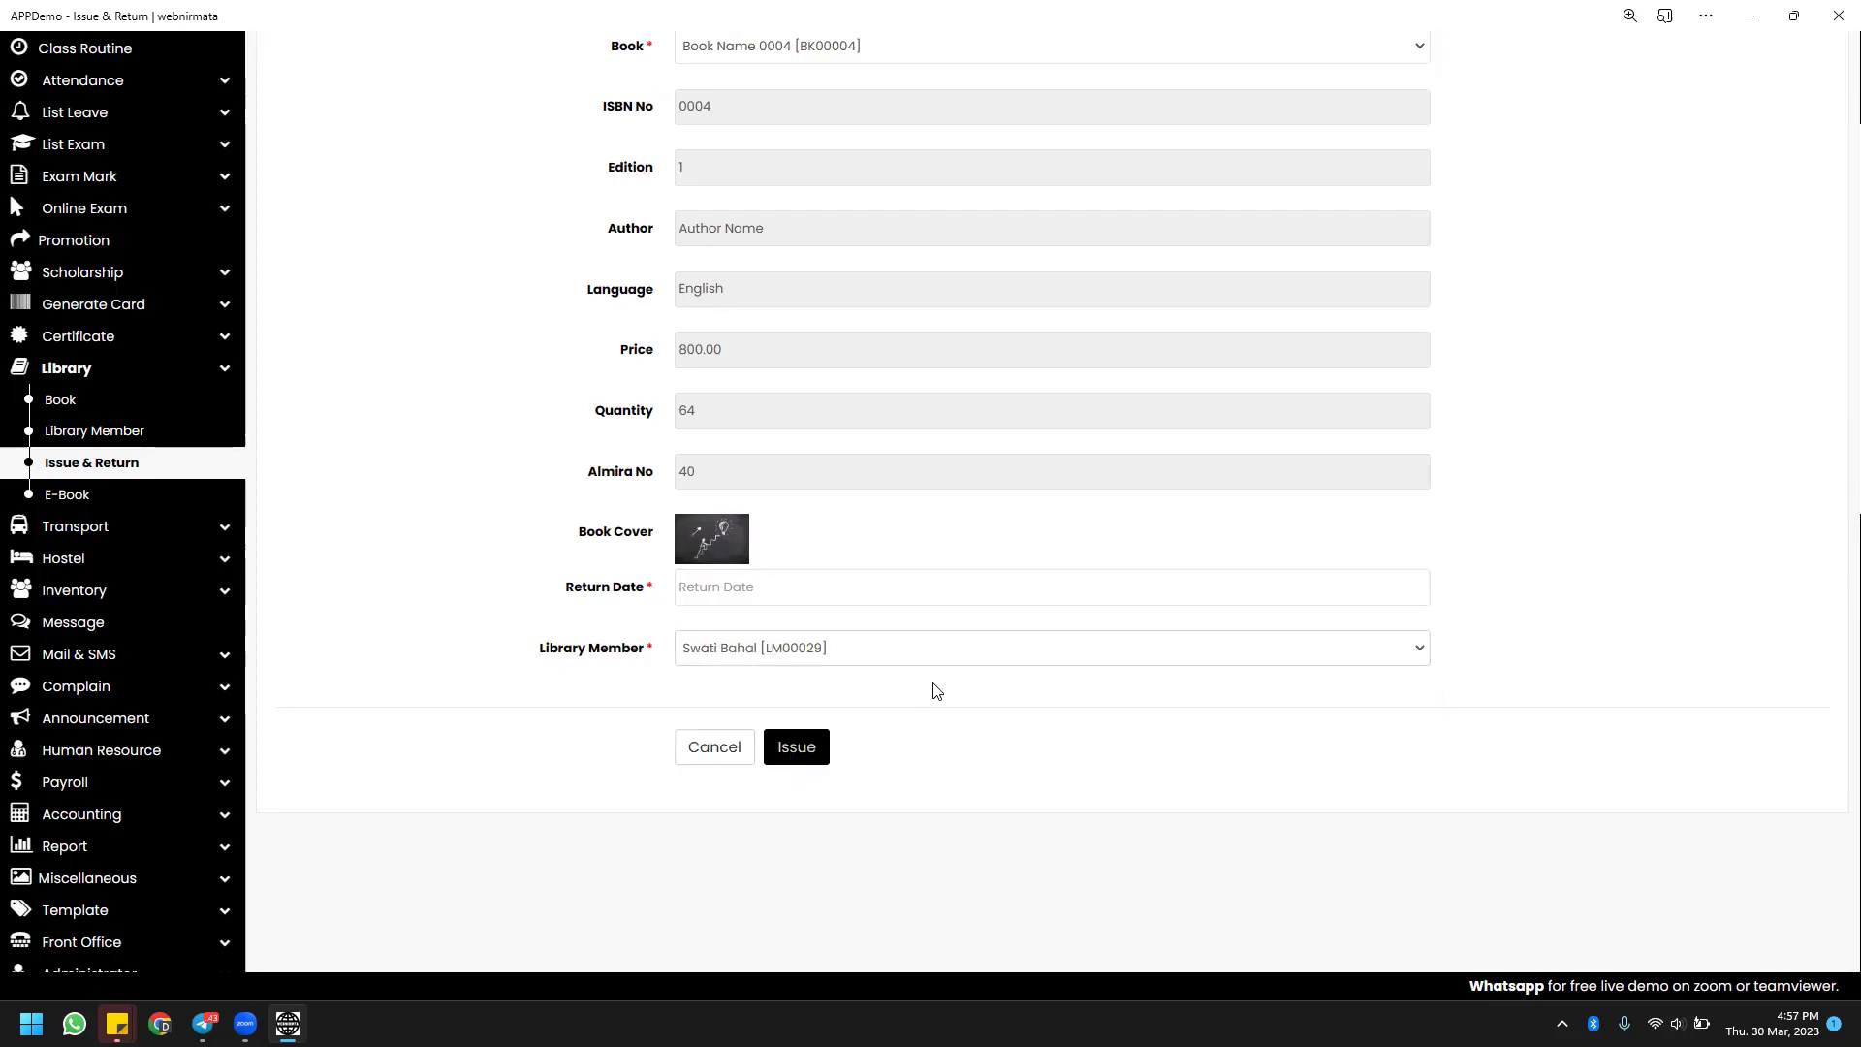
pyautogui.click(822, 585)
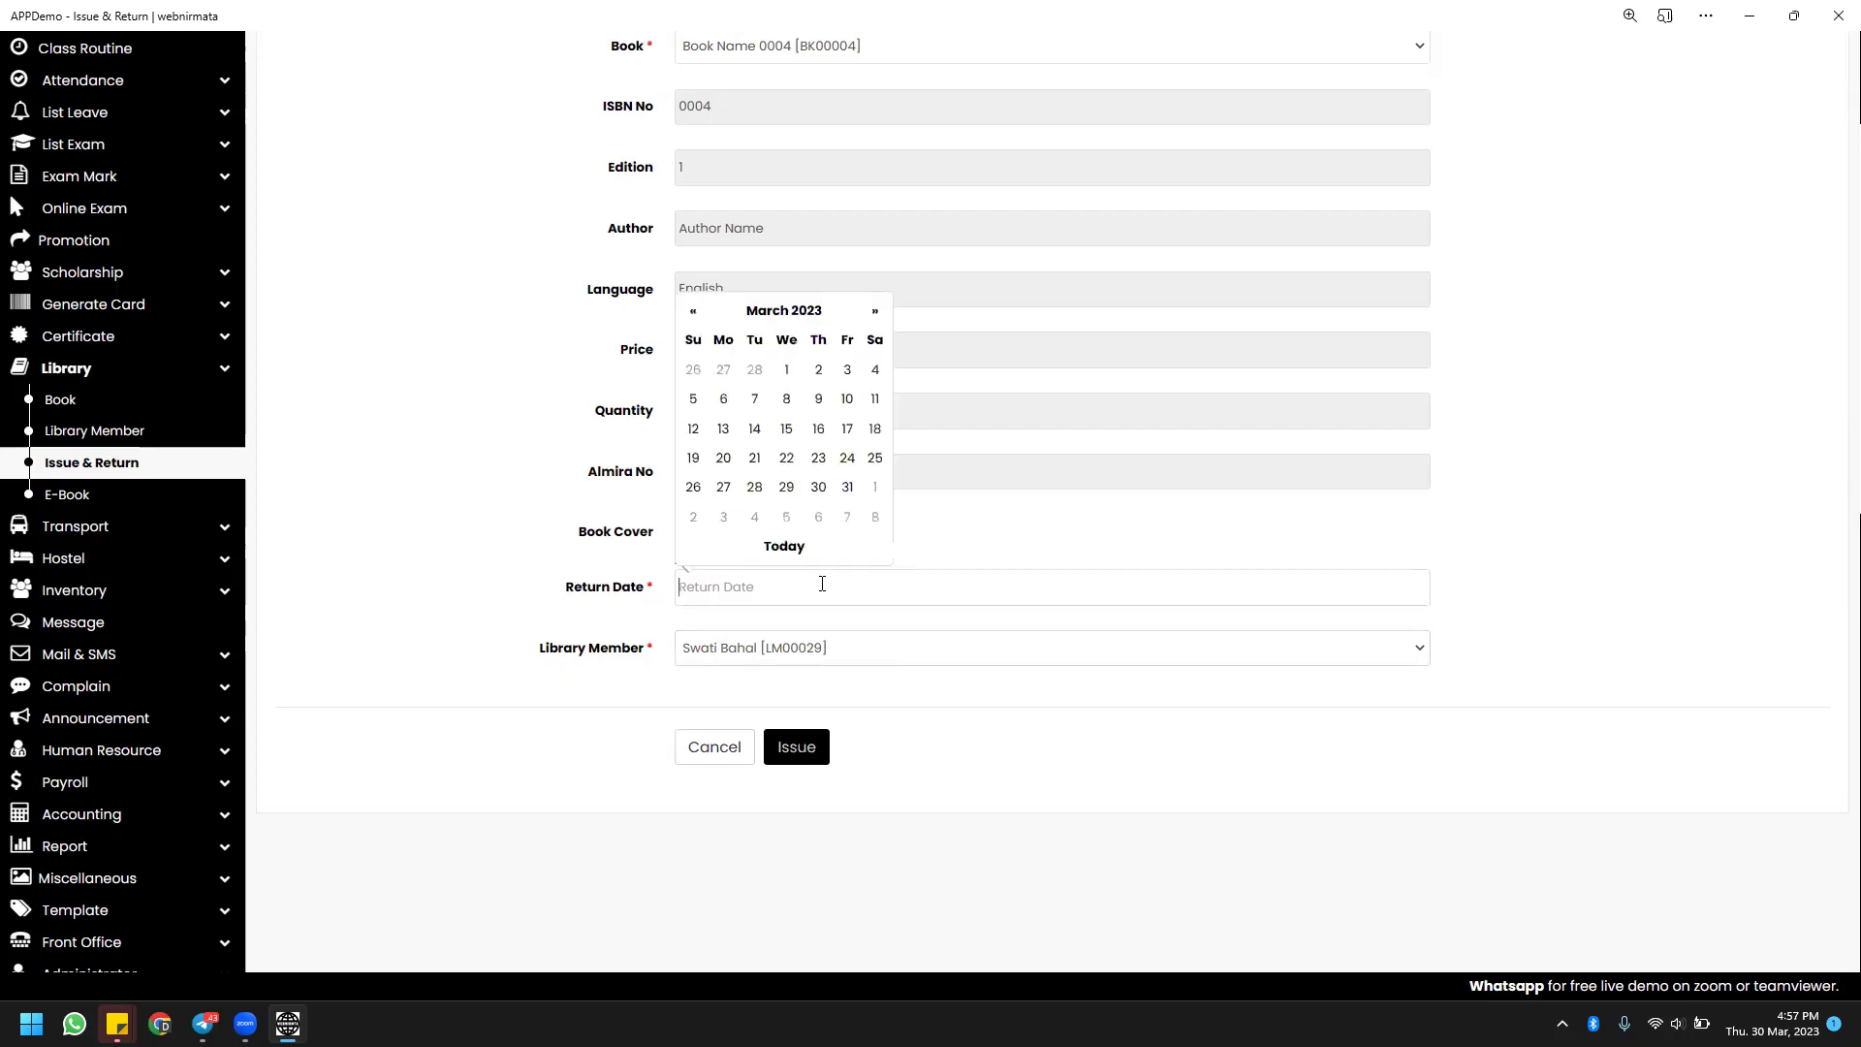
pyautogui.click(787, 459)
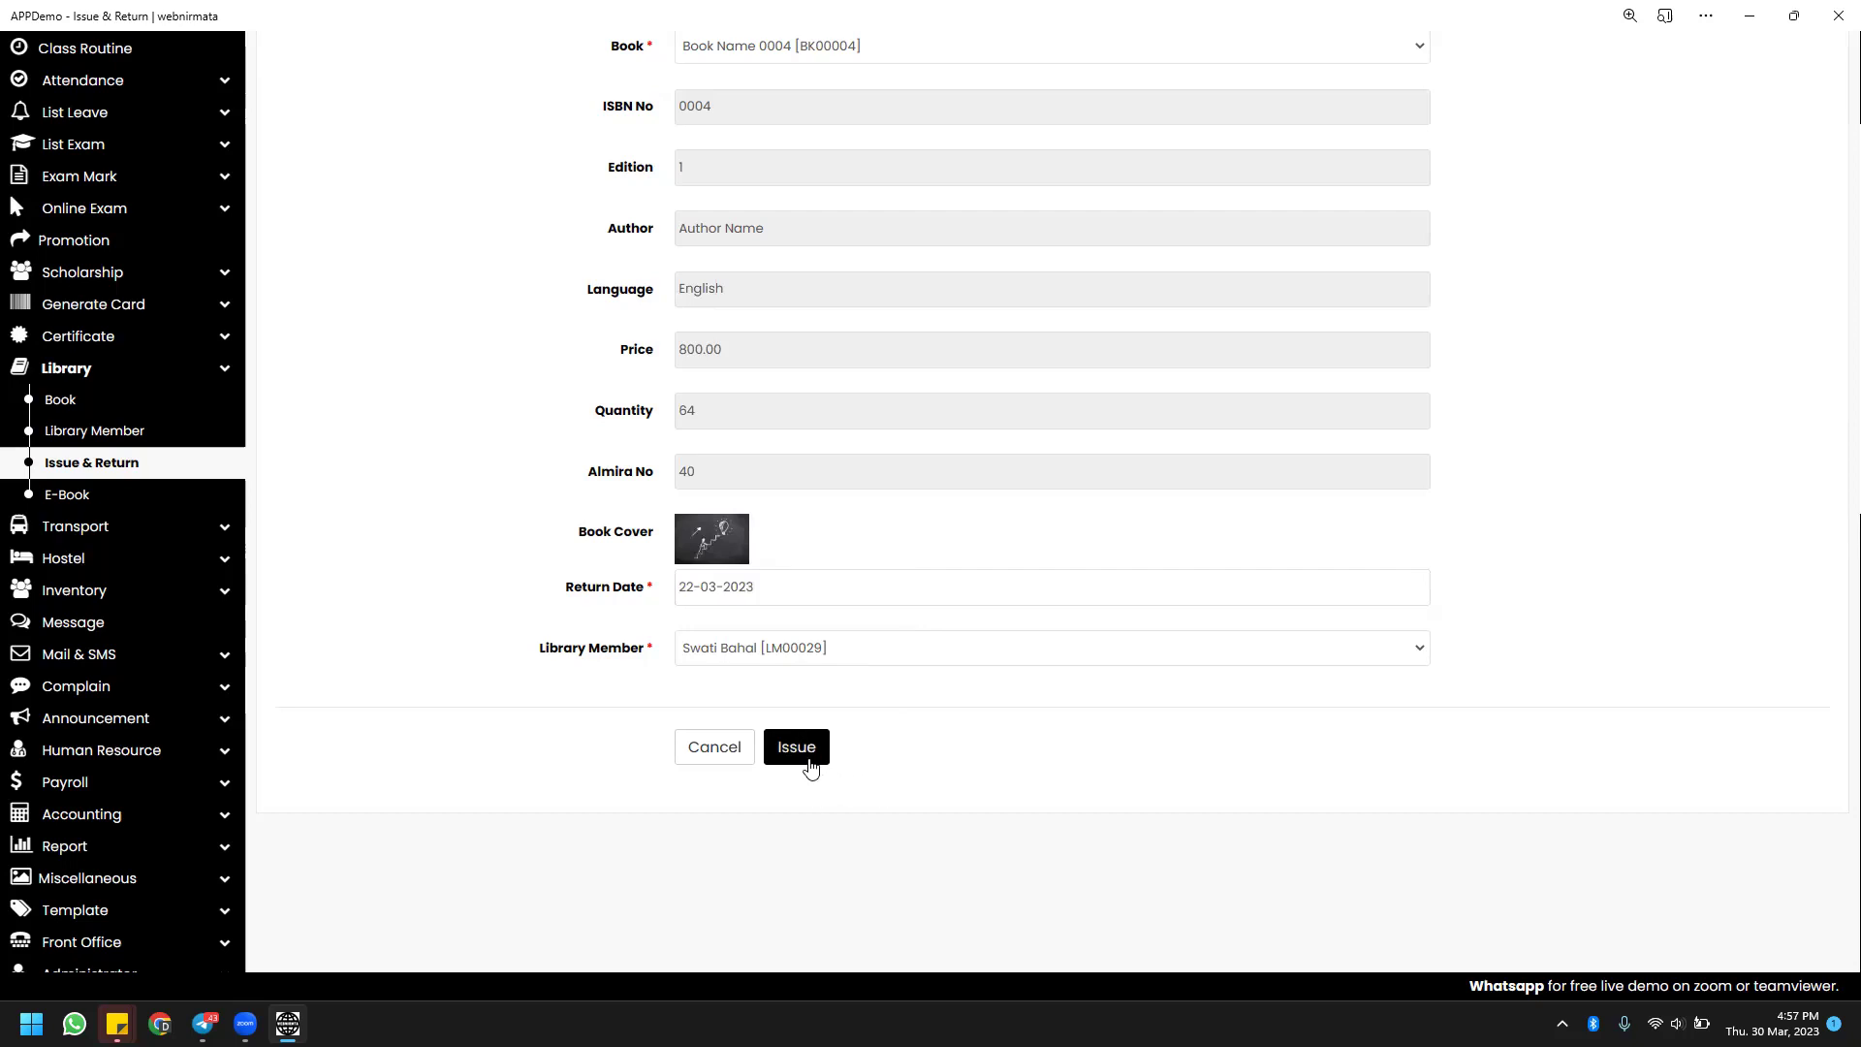
# Open the e-book section, look at its add form and view the detail information of English Grammer for Class 10.
pyautogui.scroll(3, 972, 688)
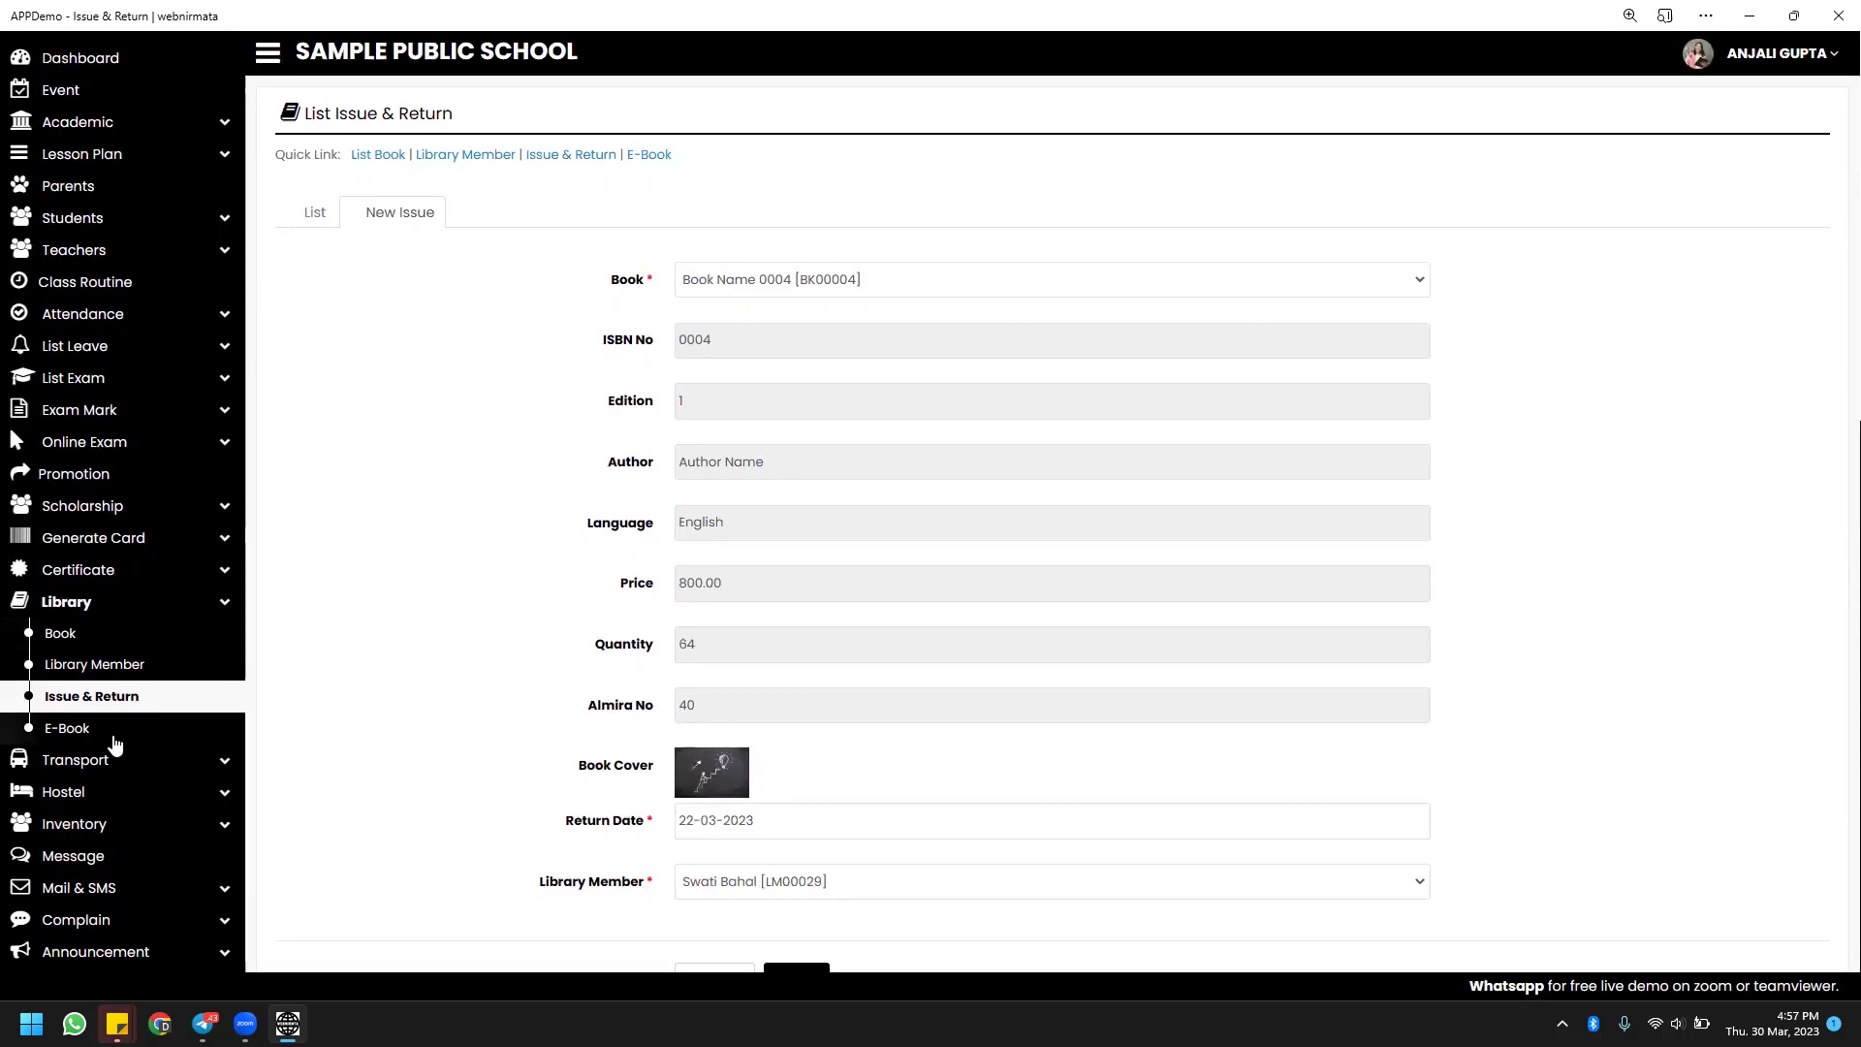
pyautogui.click(68, 728)
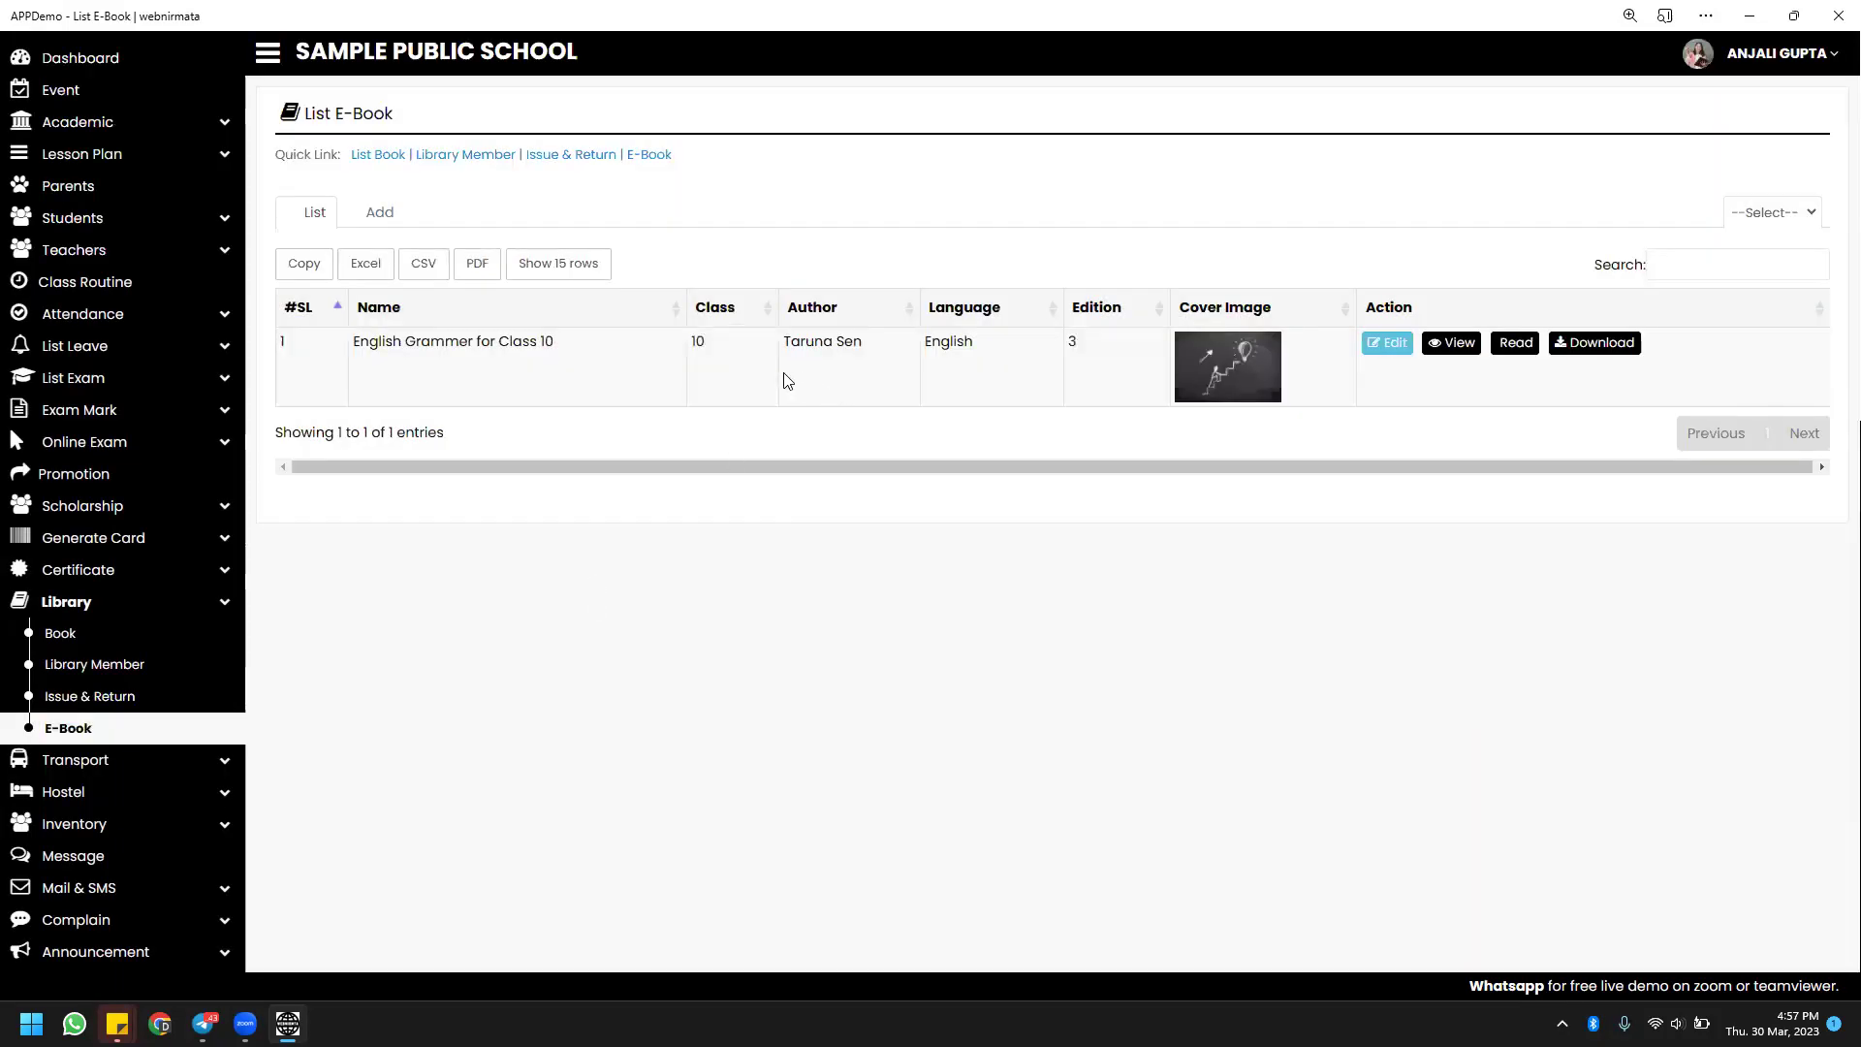
pyautogui.click(397, 212)
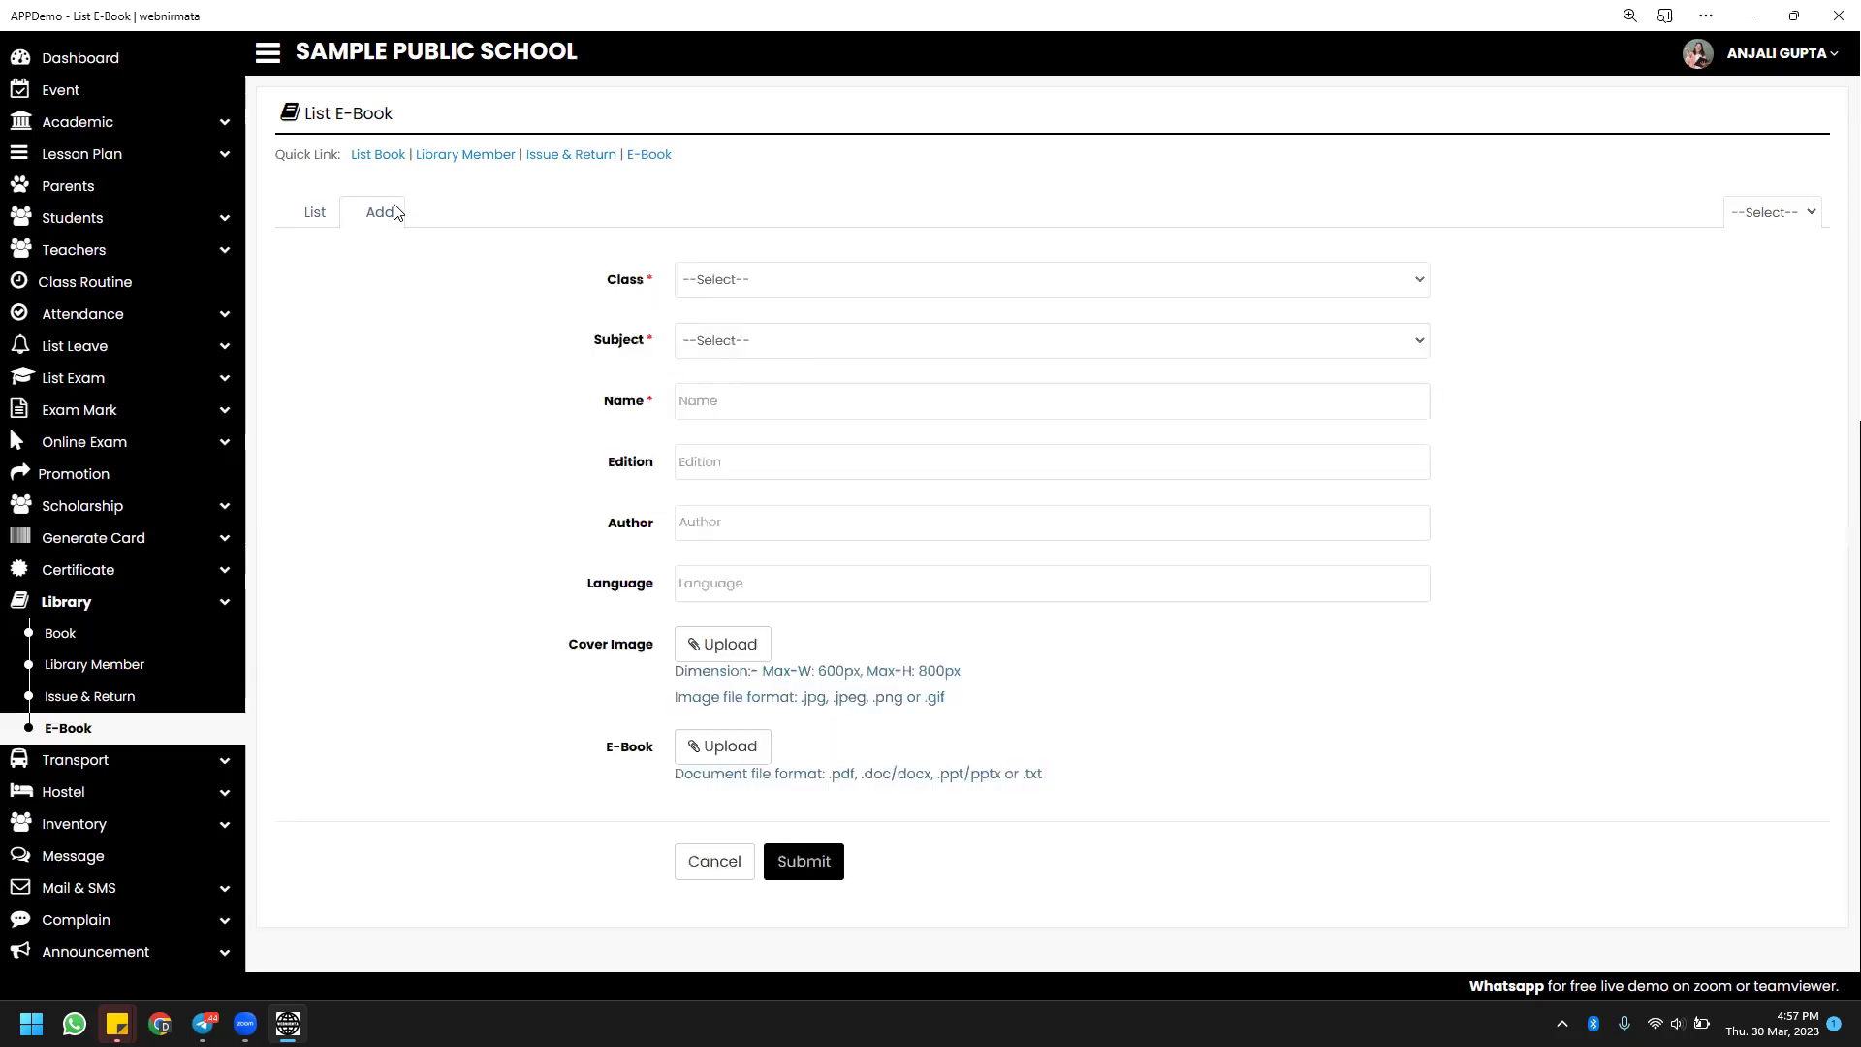
pyautogui.click(306, 207)
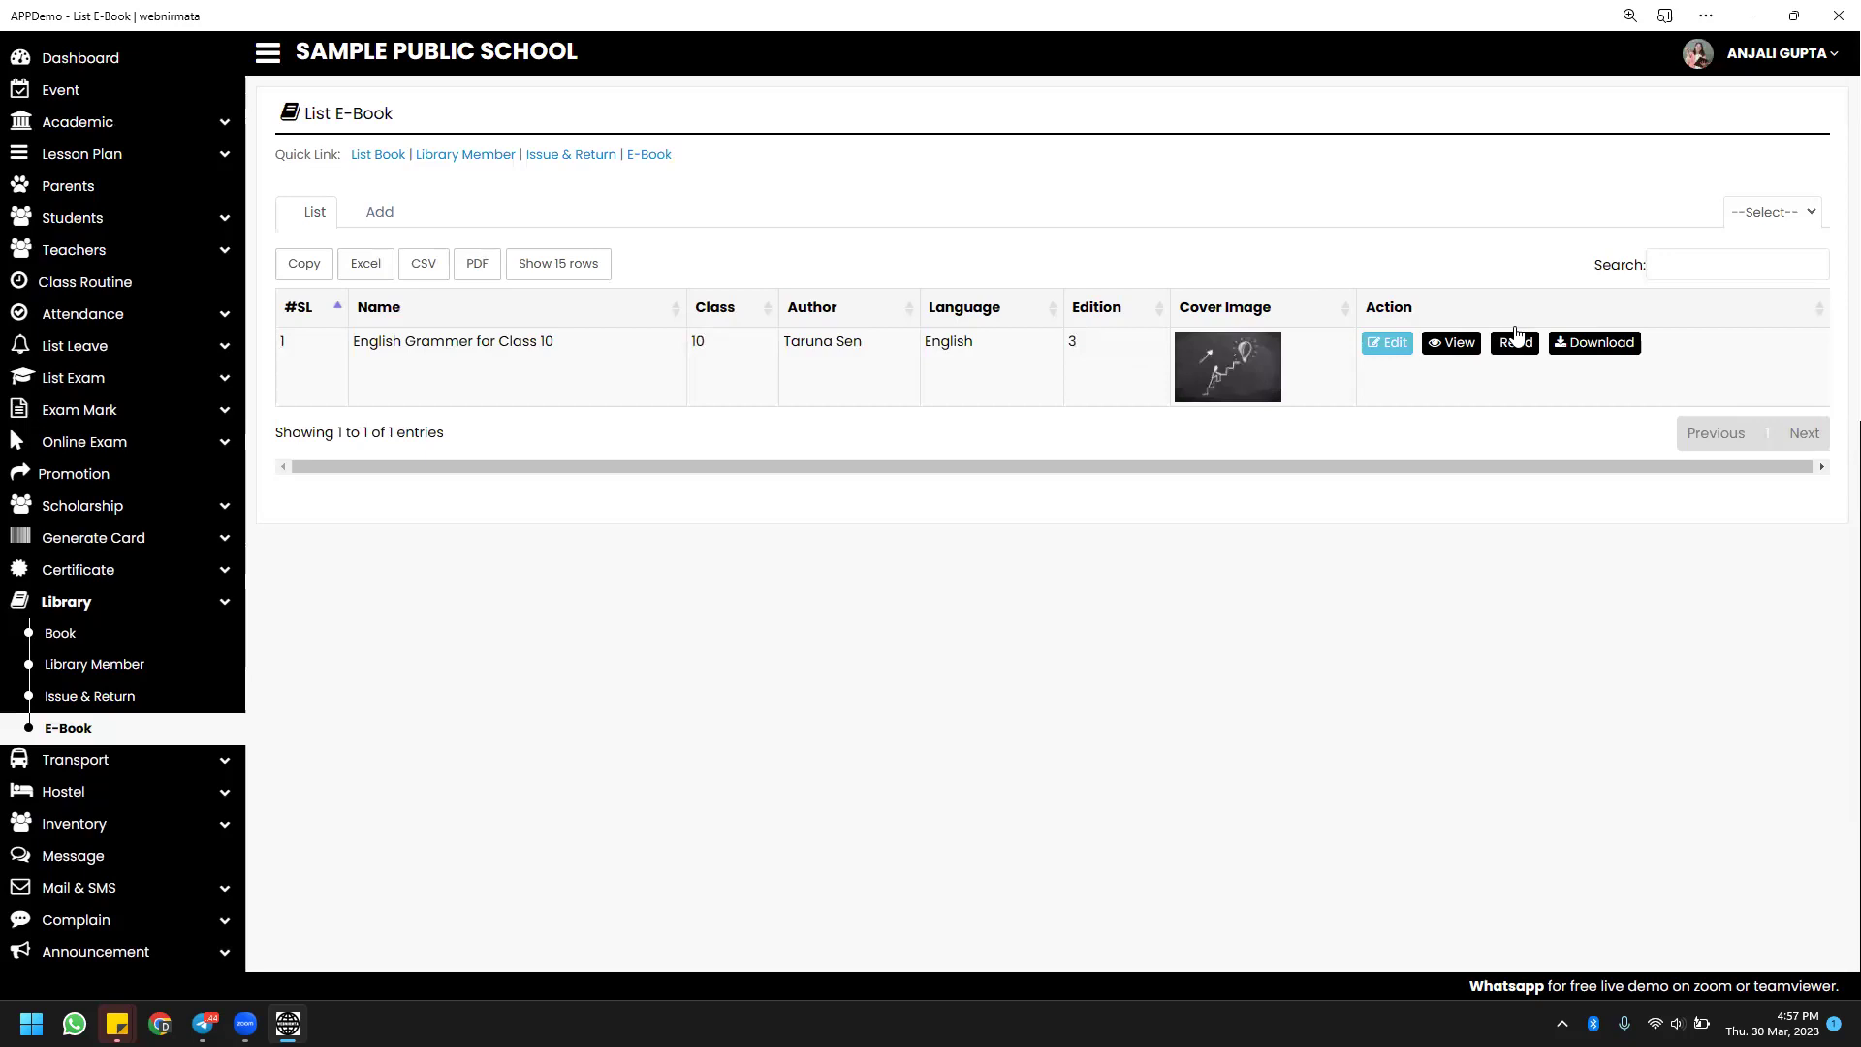
pyautogui.click(1443, 345)
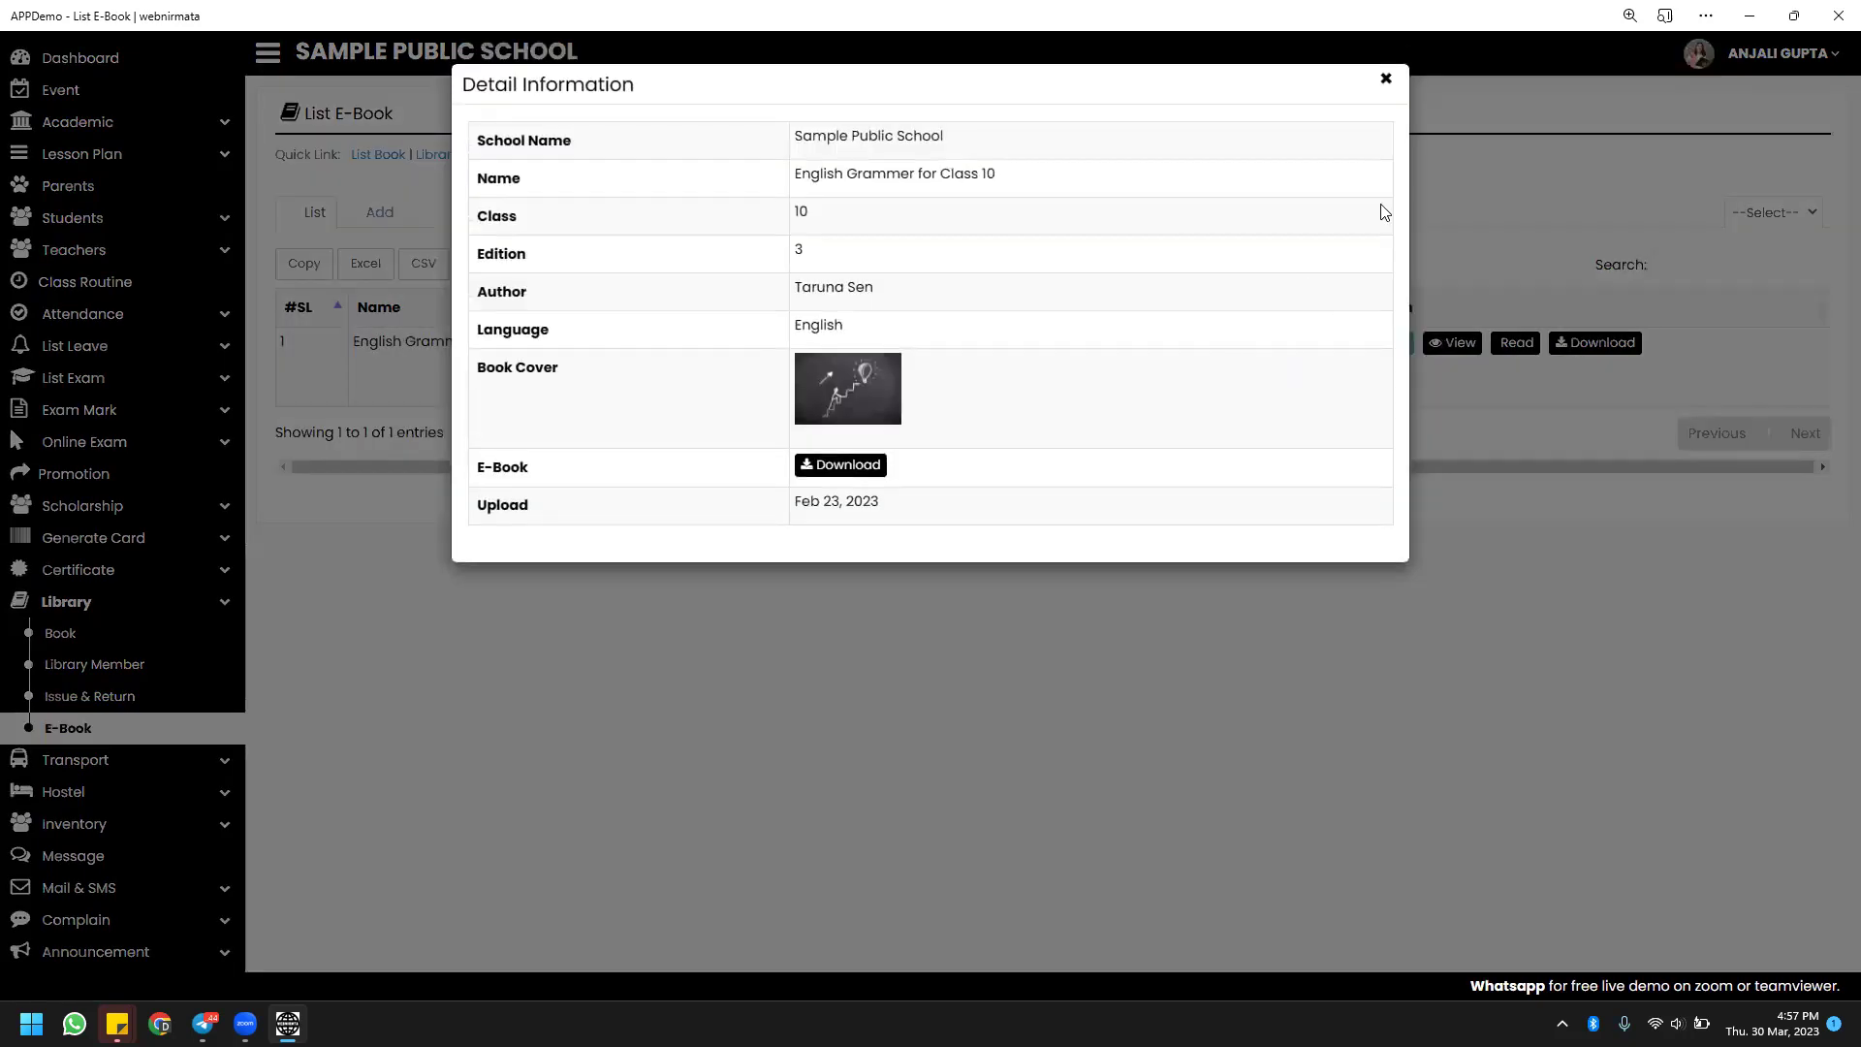
# Close the e-book's detail information, read through English Grammer for Class 10 in the built-in reader and close it.
pyautogui.click(1386, 82)
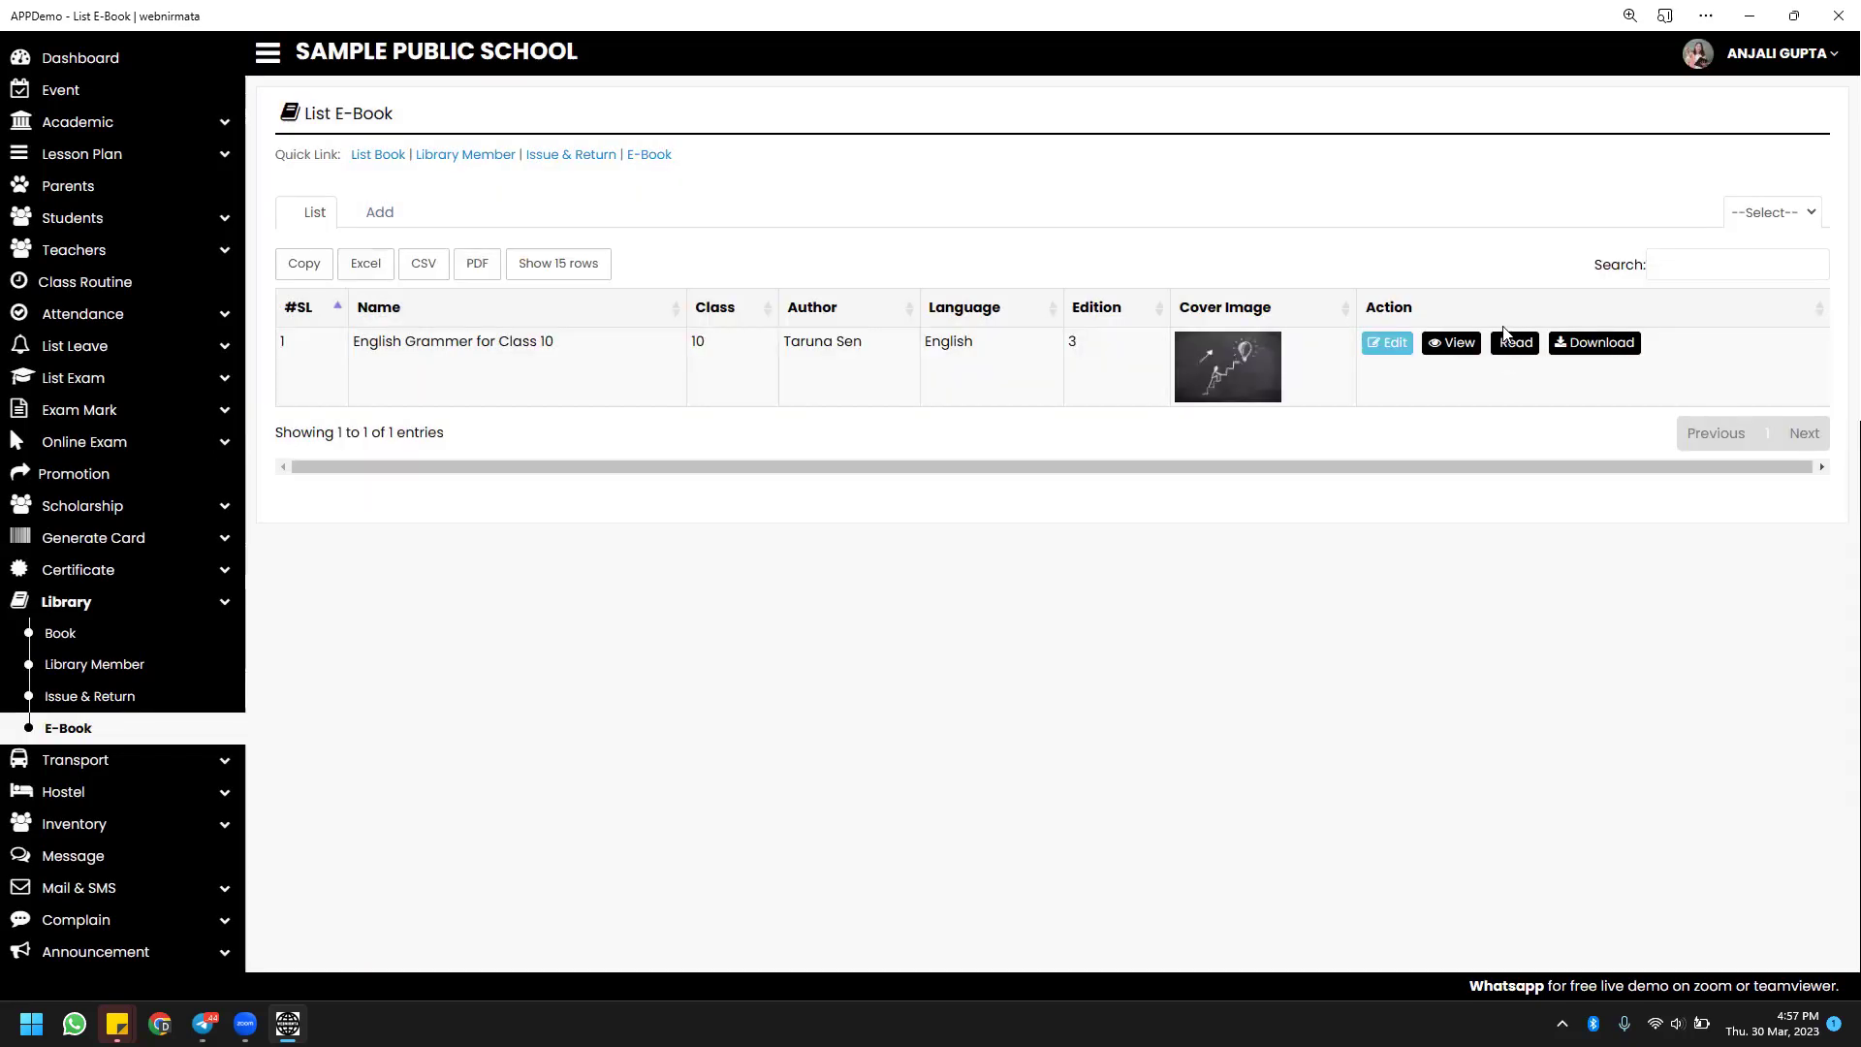
pyautogui.click(1512, 343)
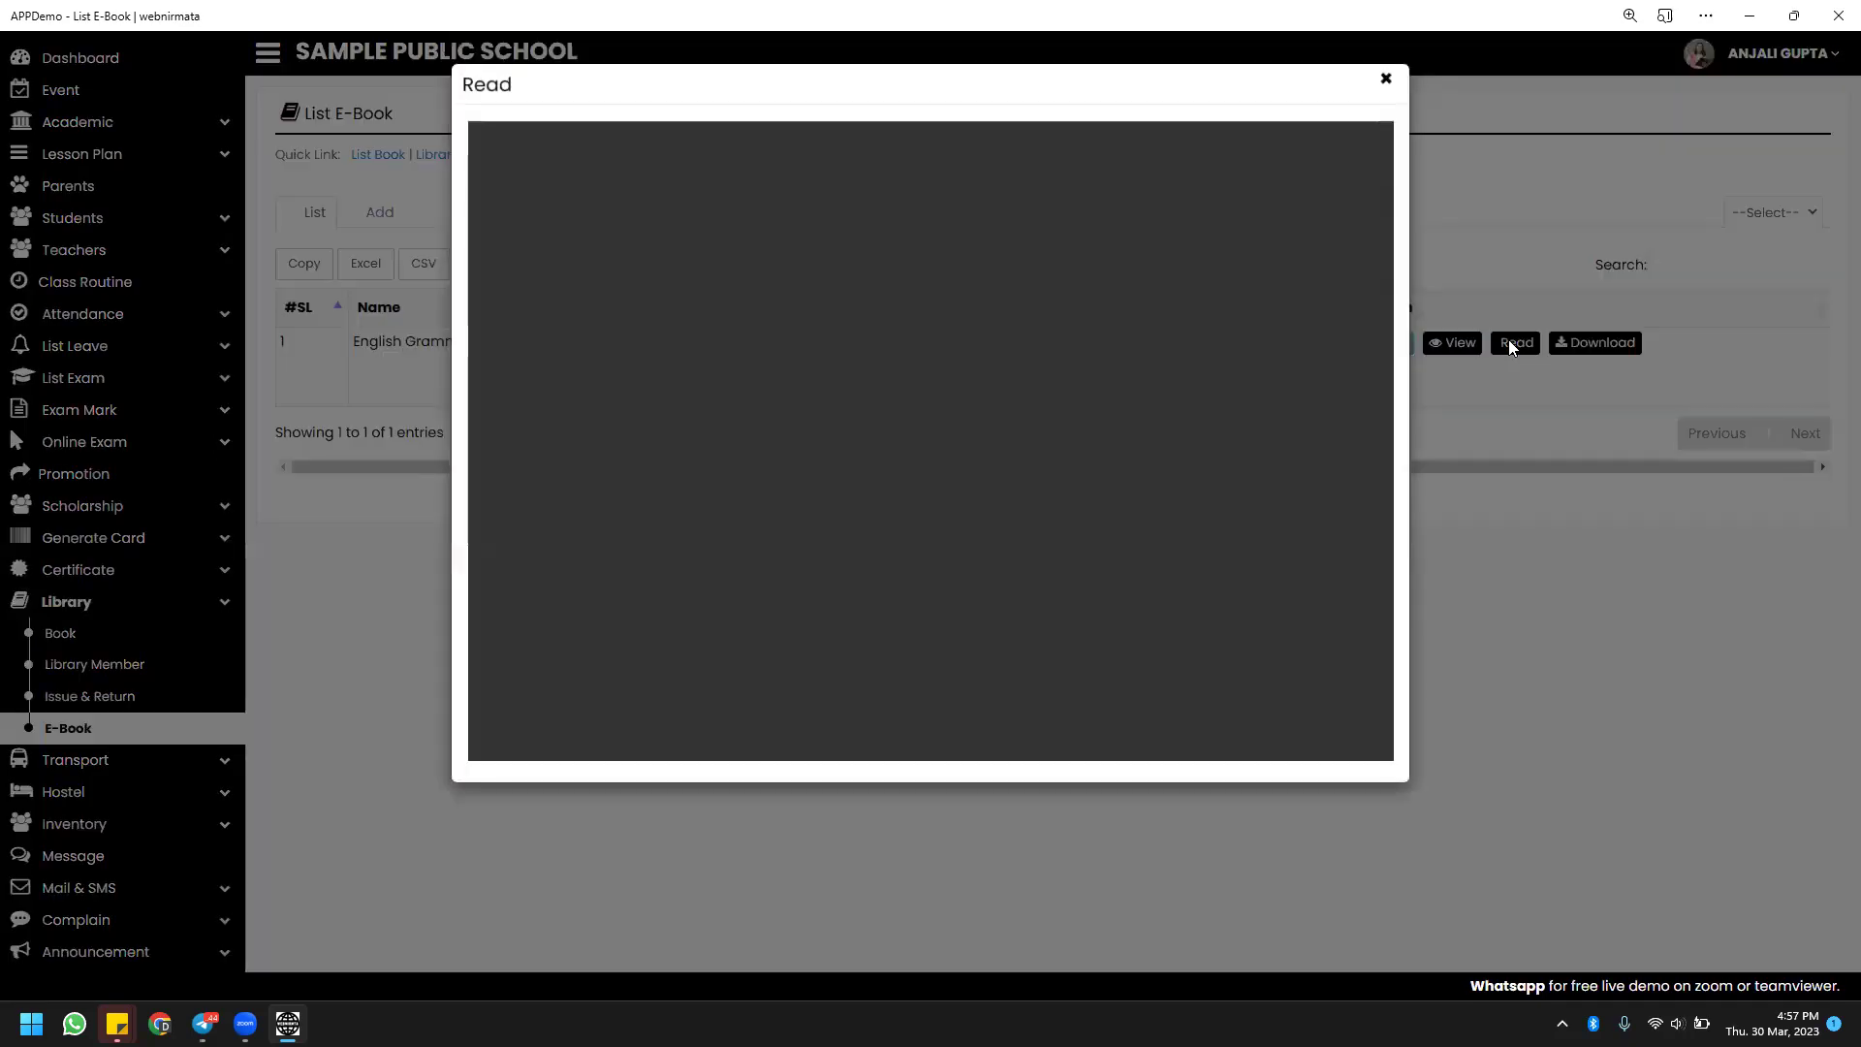
pyautogui.scroll(5, 1260, 262)
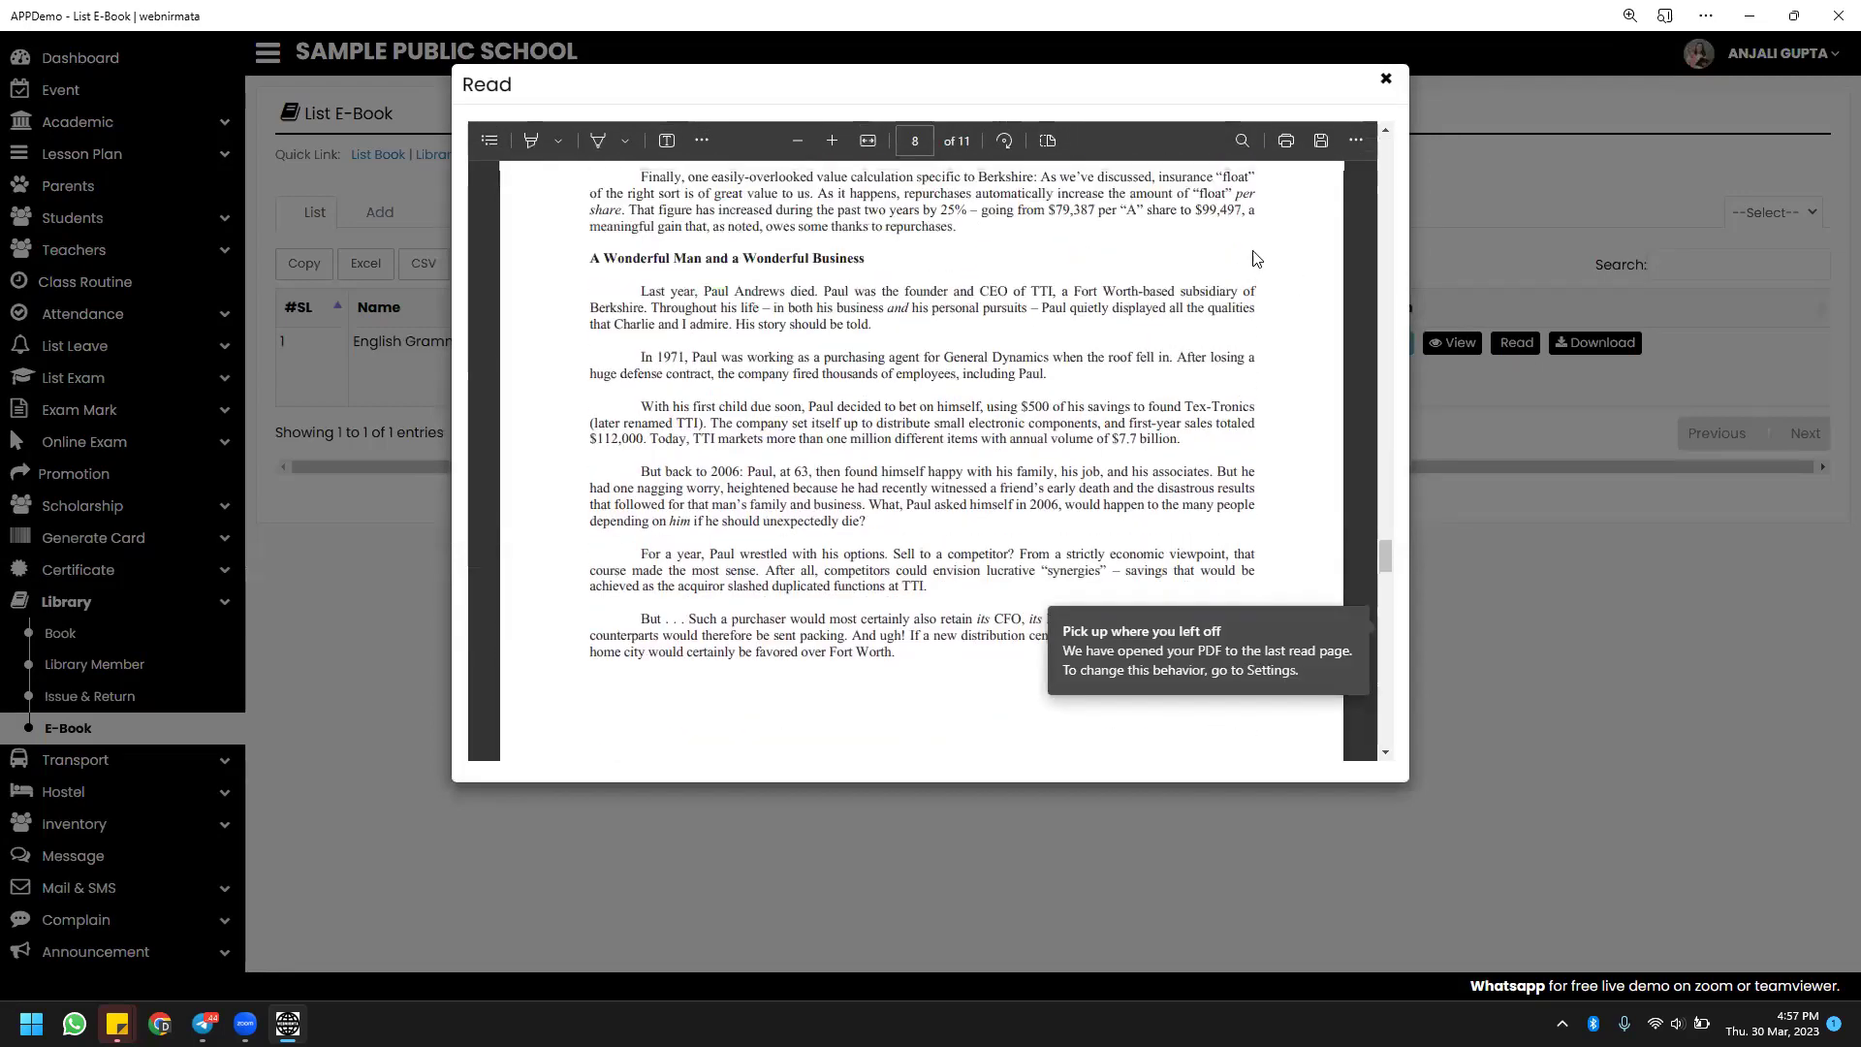
pyautogui.scroll(5, 1255, 257)
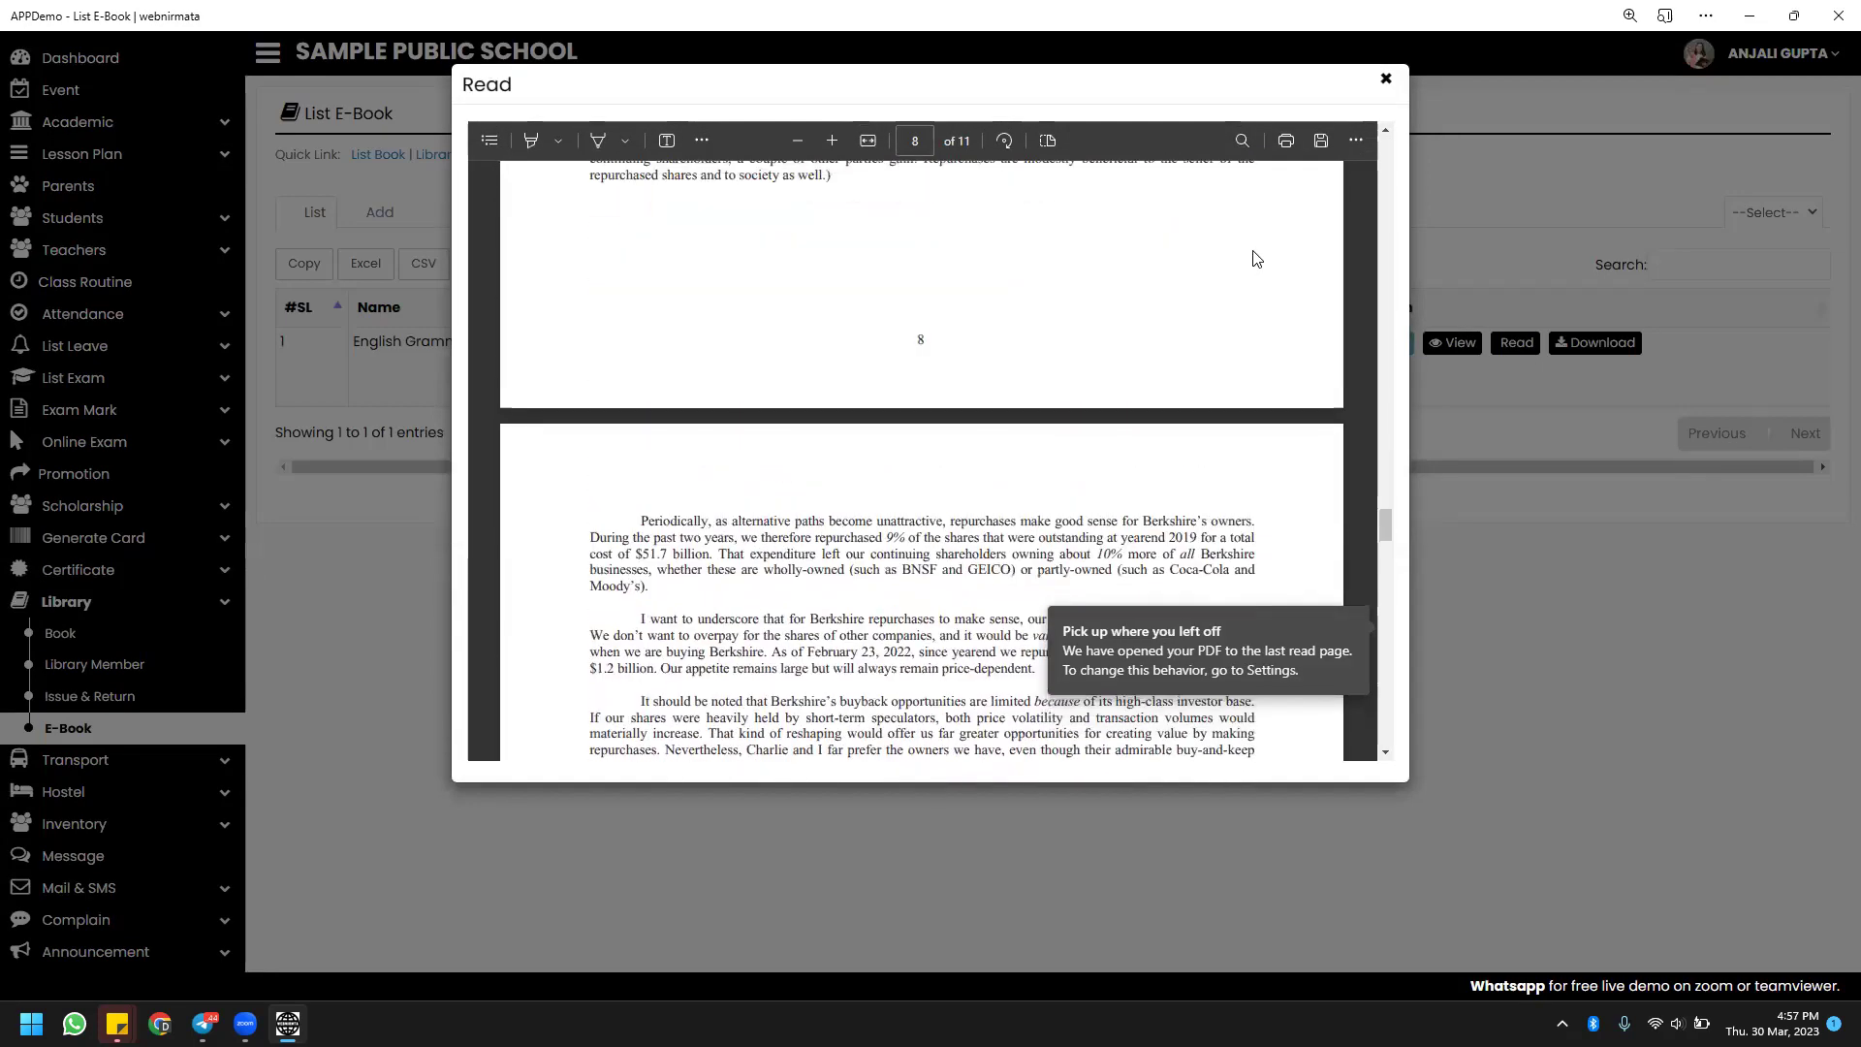
pyautogui.scroll(10, 1252, 257)
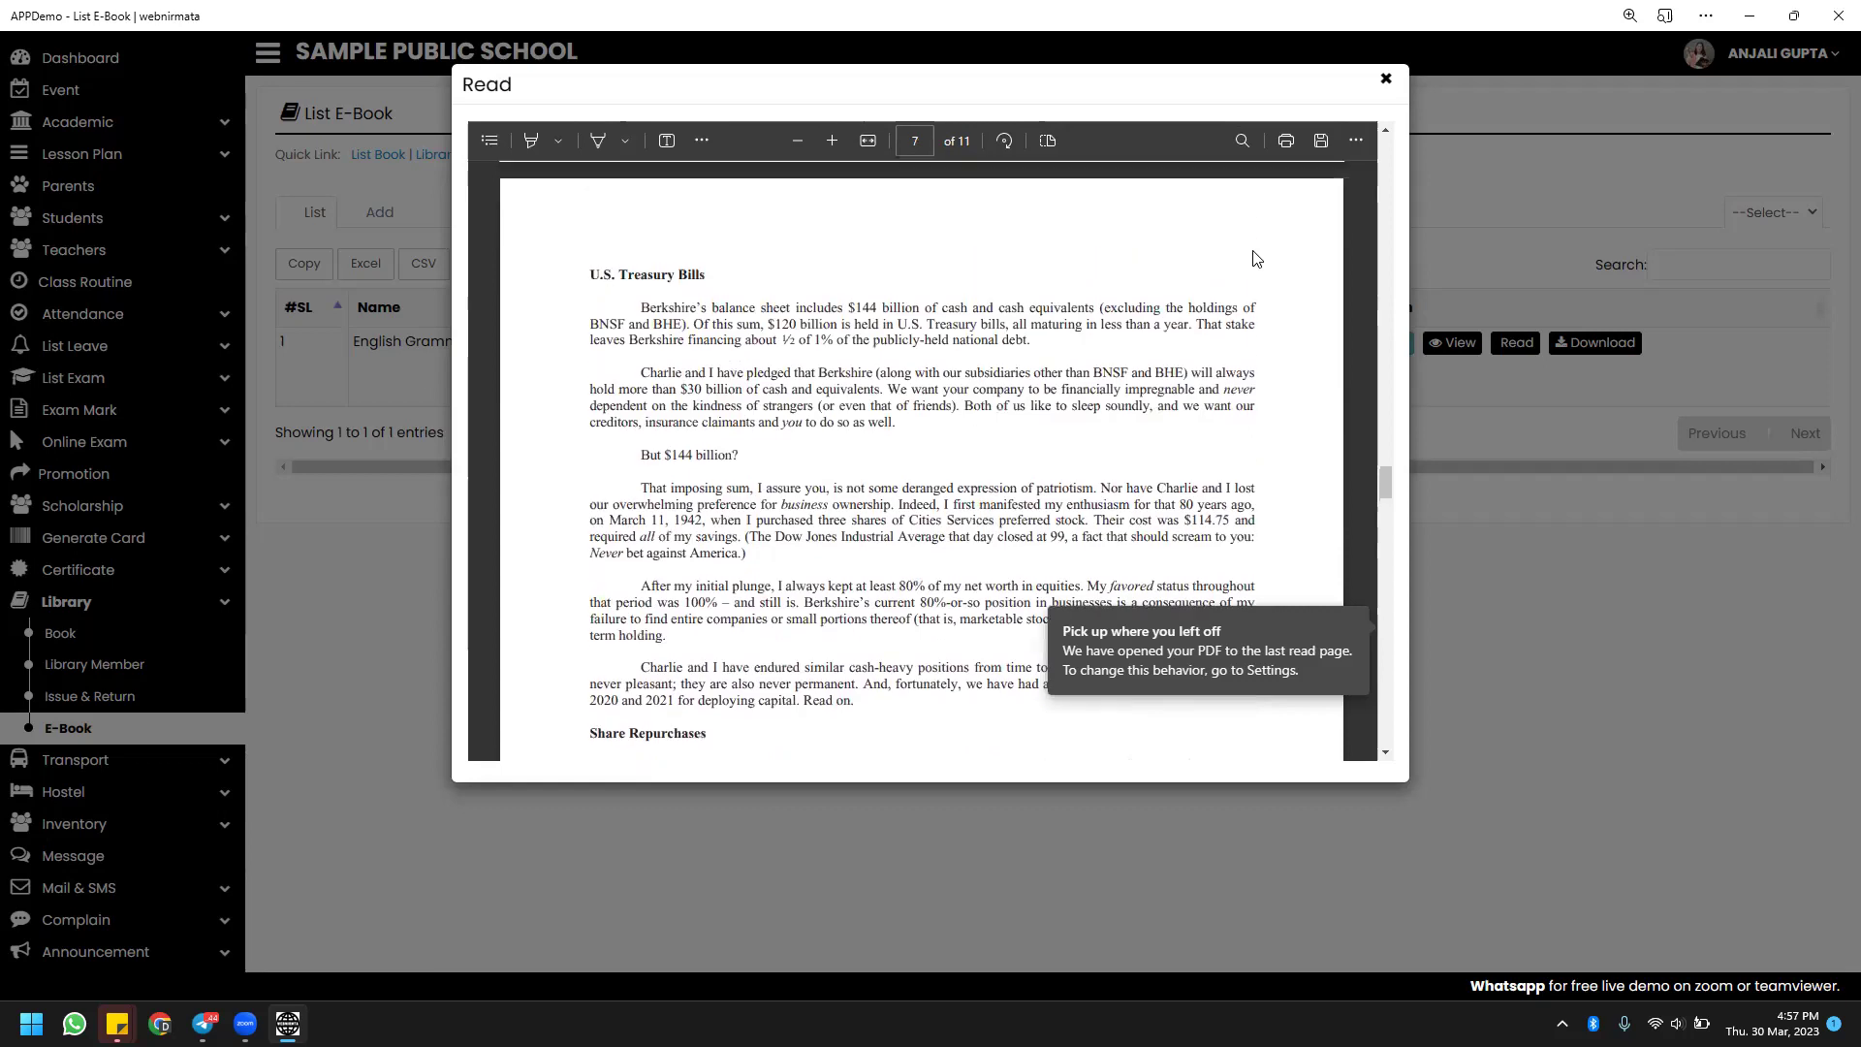
pyautogui.click(1382, 84)
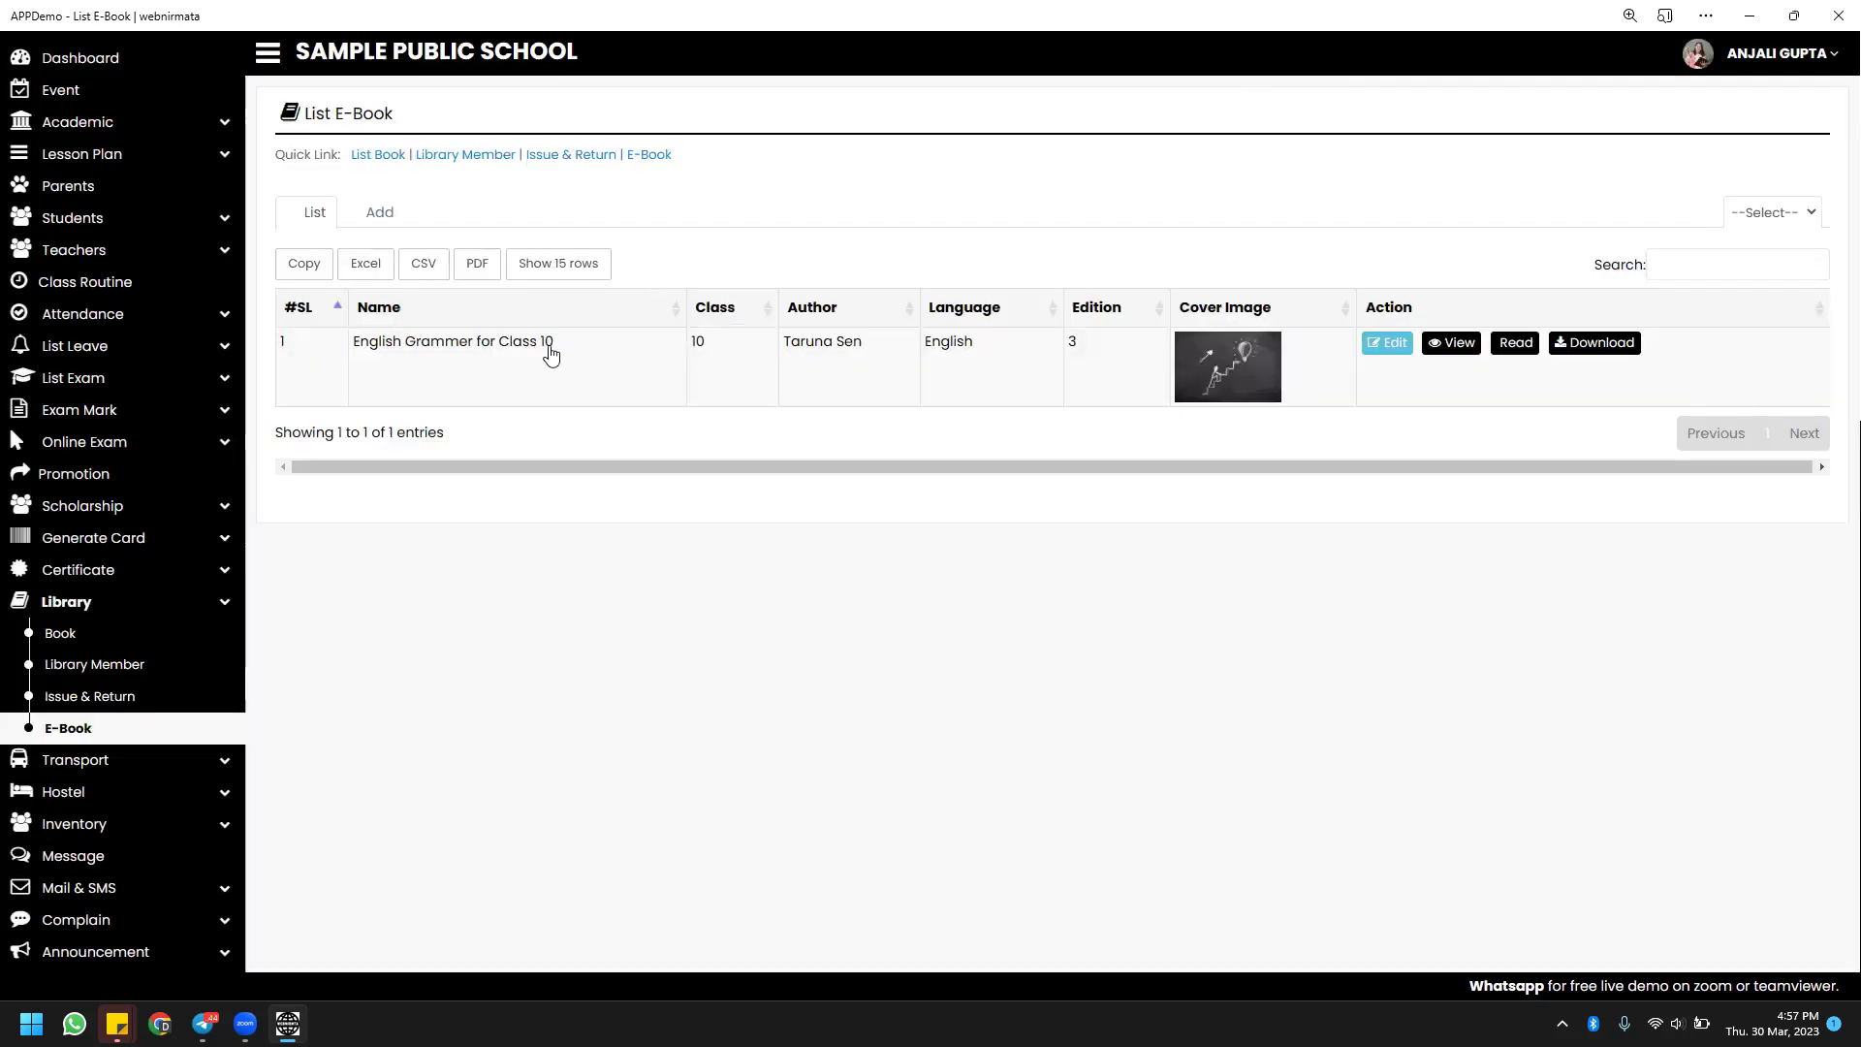
# Open the transport vehicle list and look at the form for adding a vehicle.
pyautogui.scroll(-2, 167, 567)
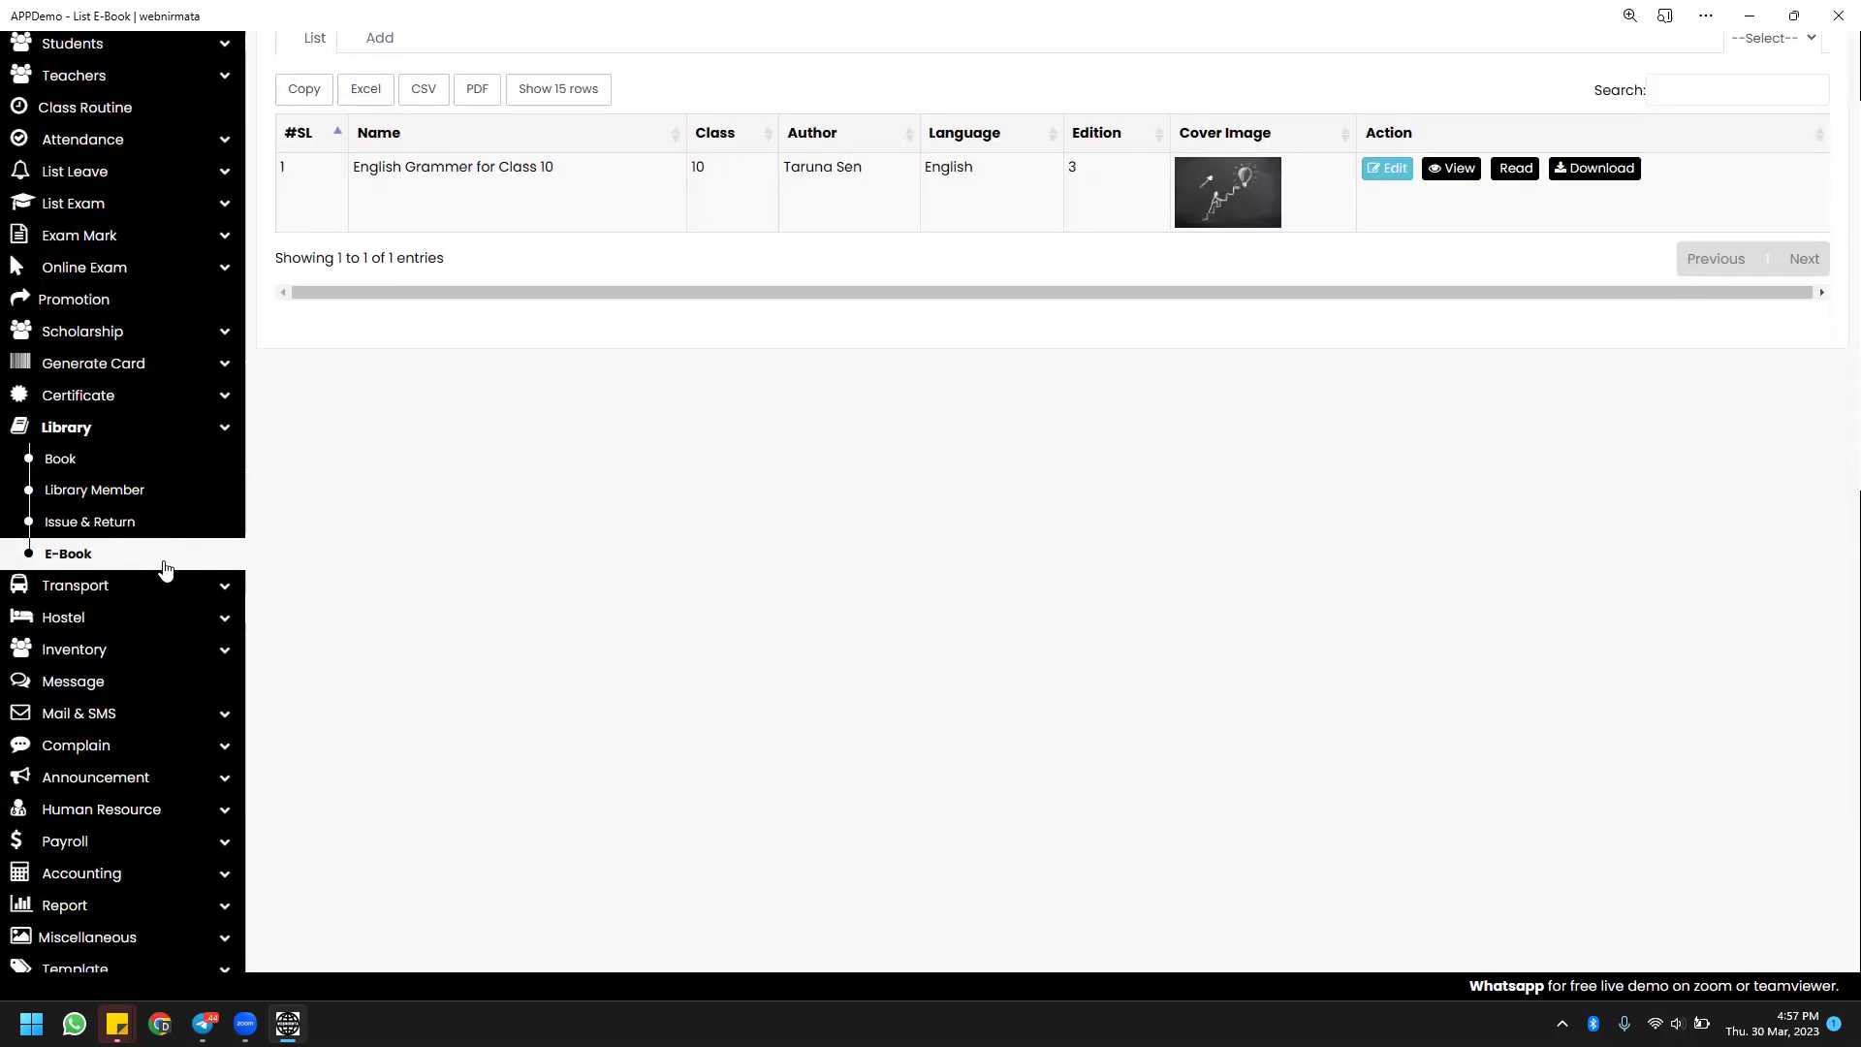
pyautogui.click(161, 587)
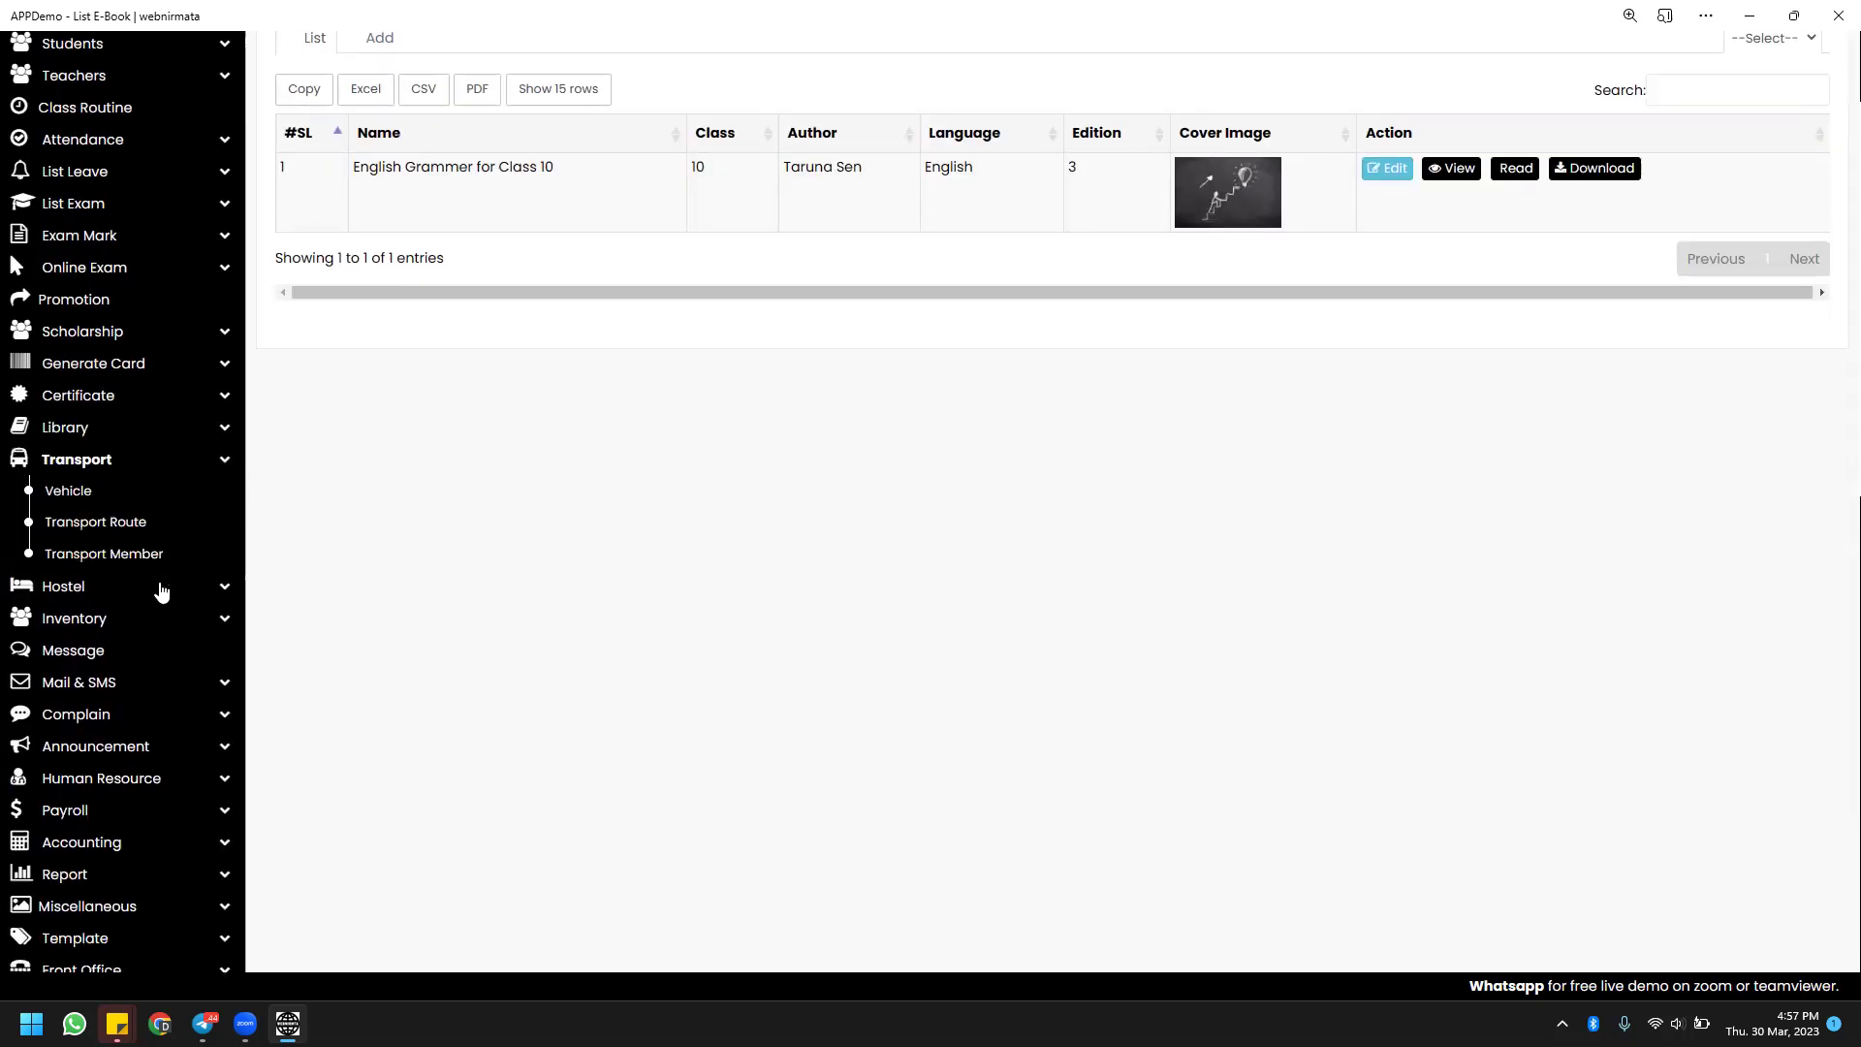
pyautogui.click(87, 492)
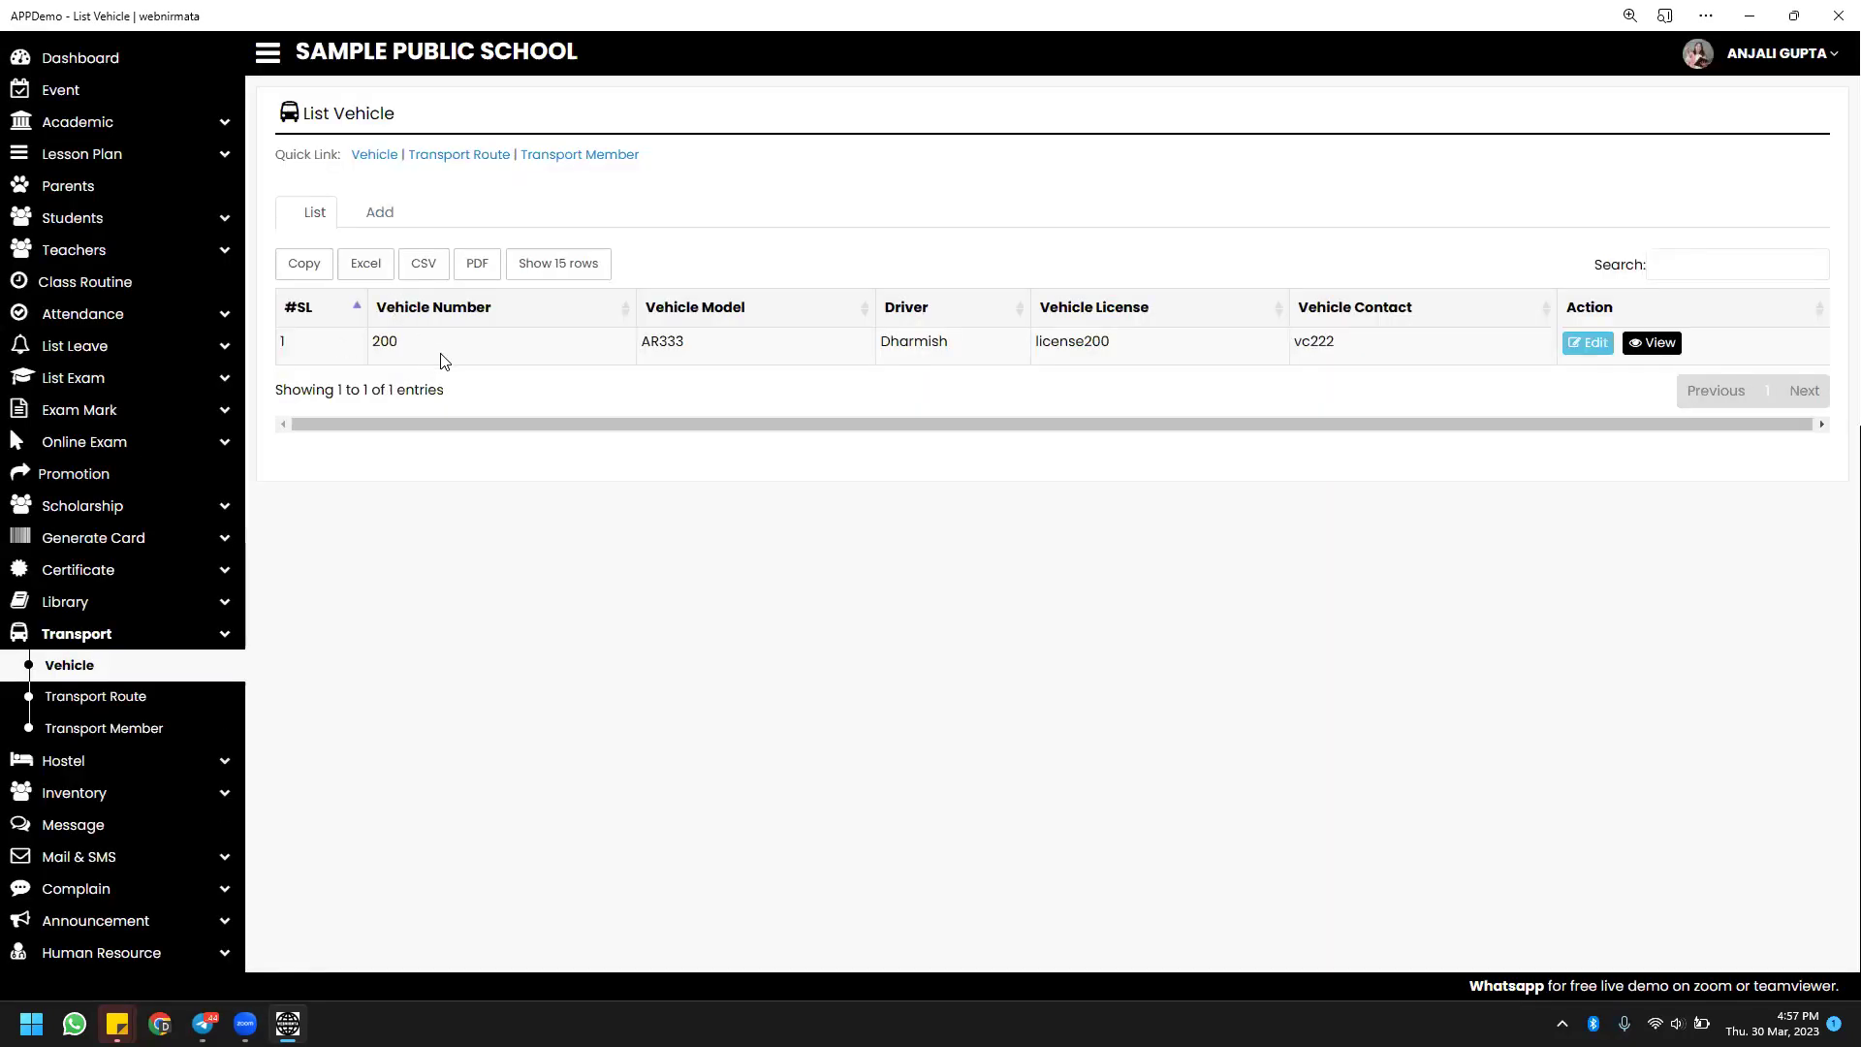
pyautogui.click(393, 223)
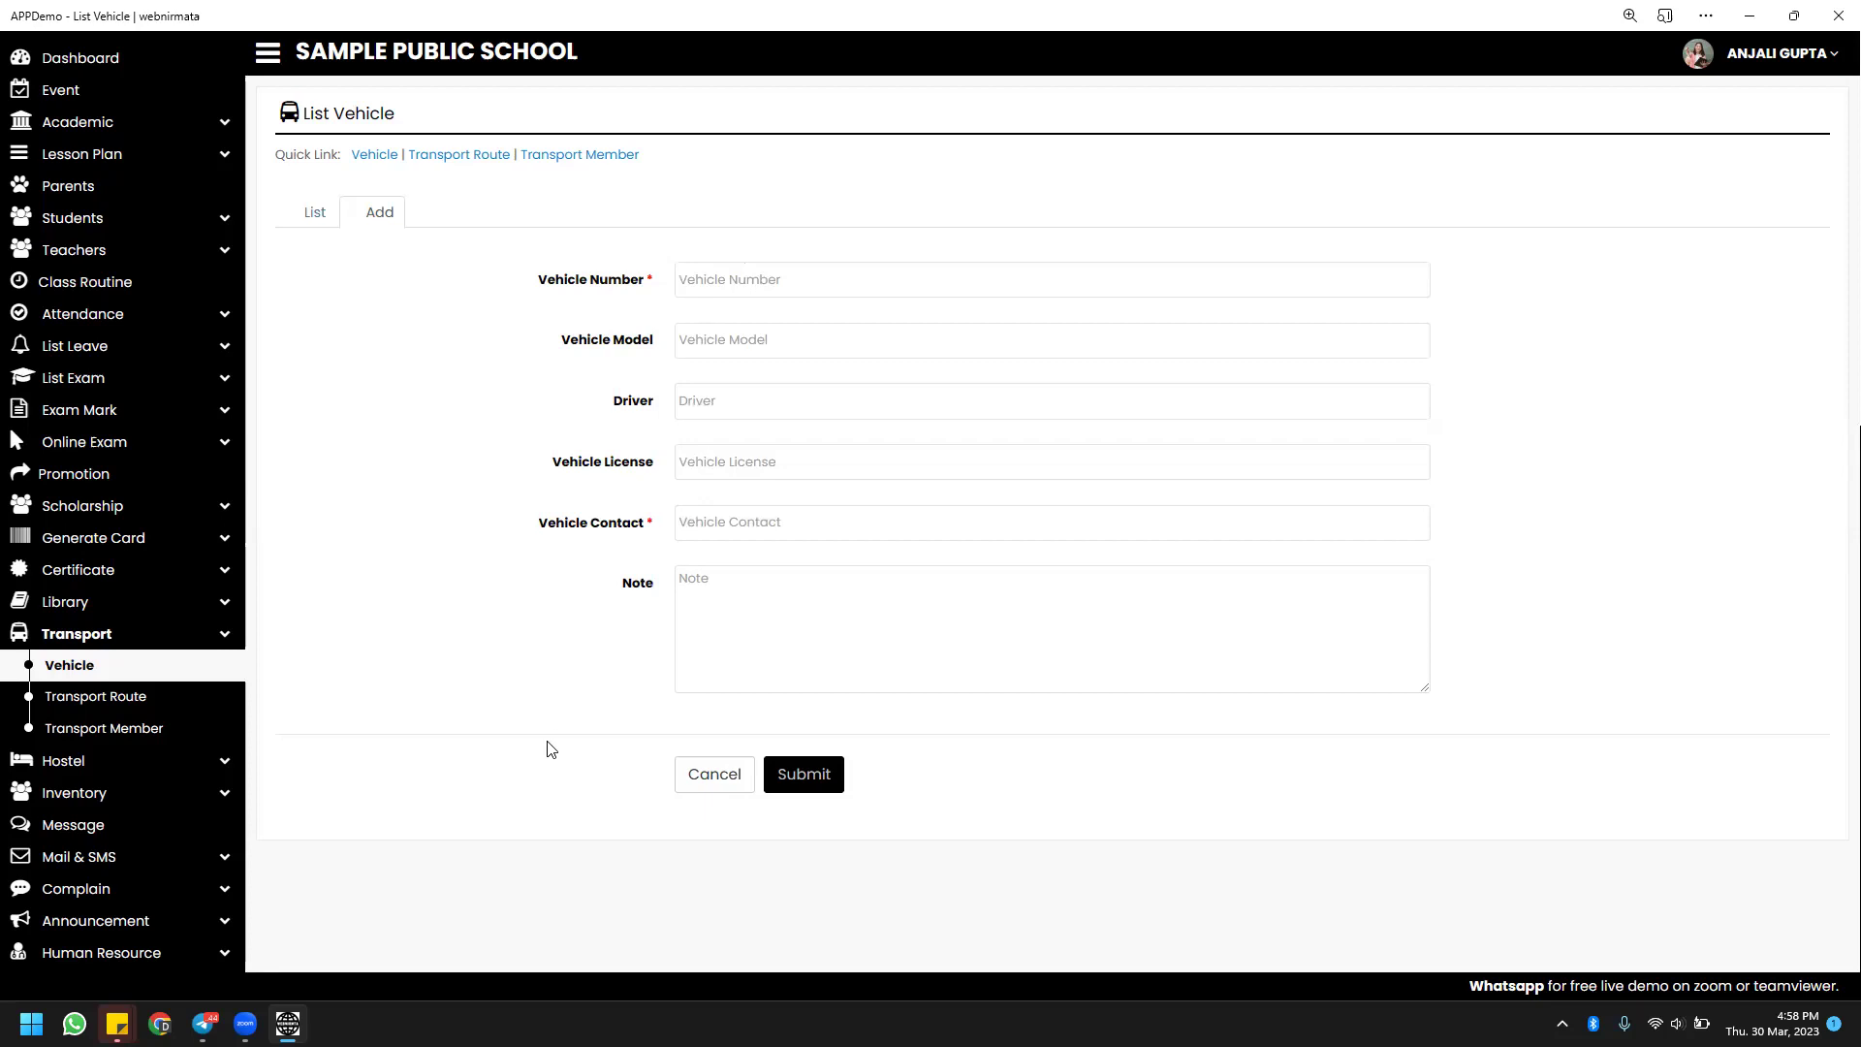
# Open the transport route list and examine the start and end points of route R2.
pyautogui.click(135, 695)
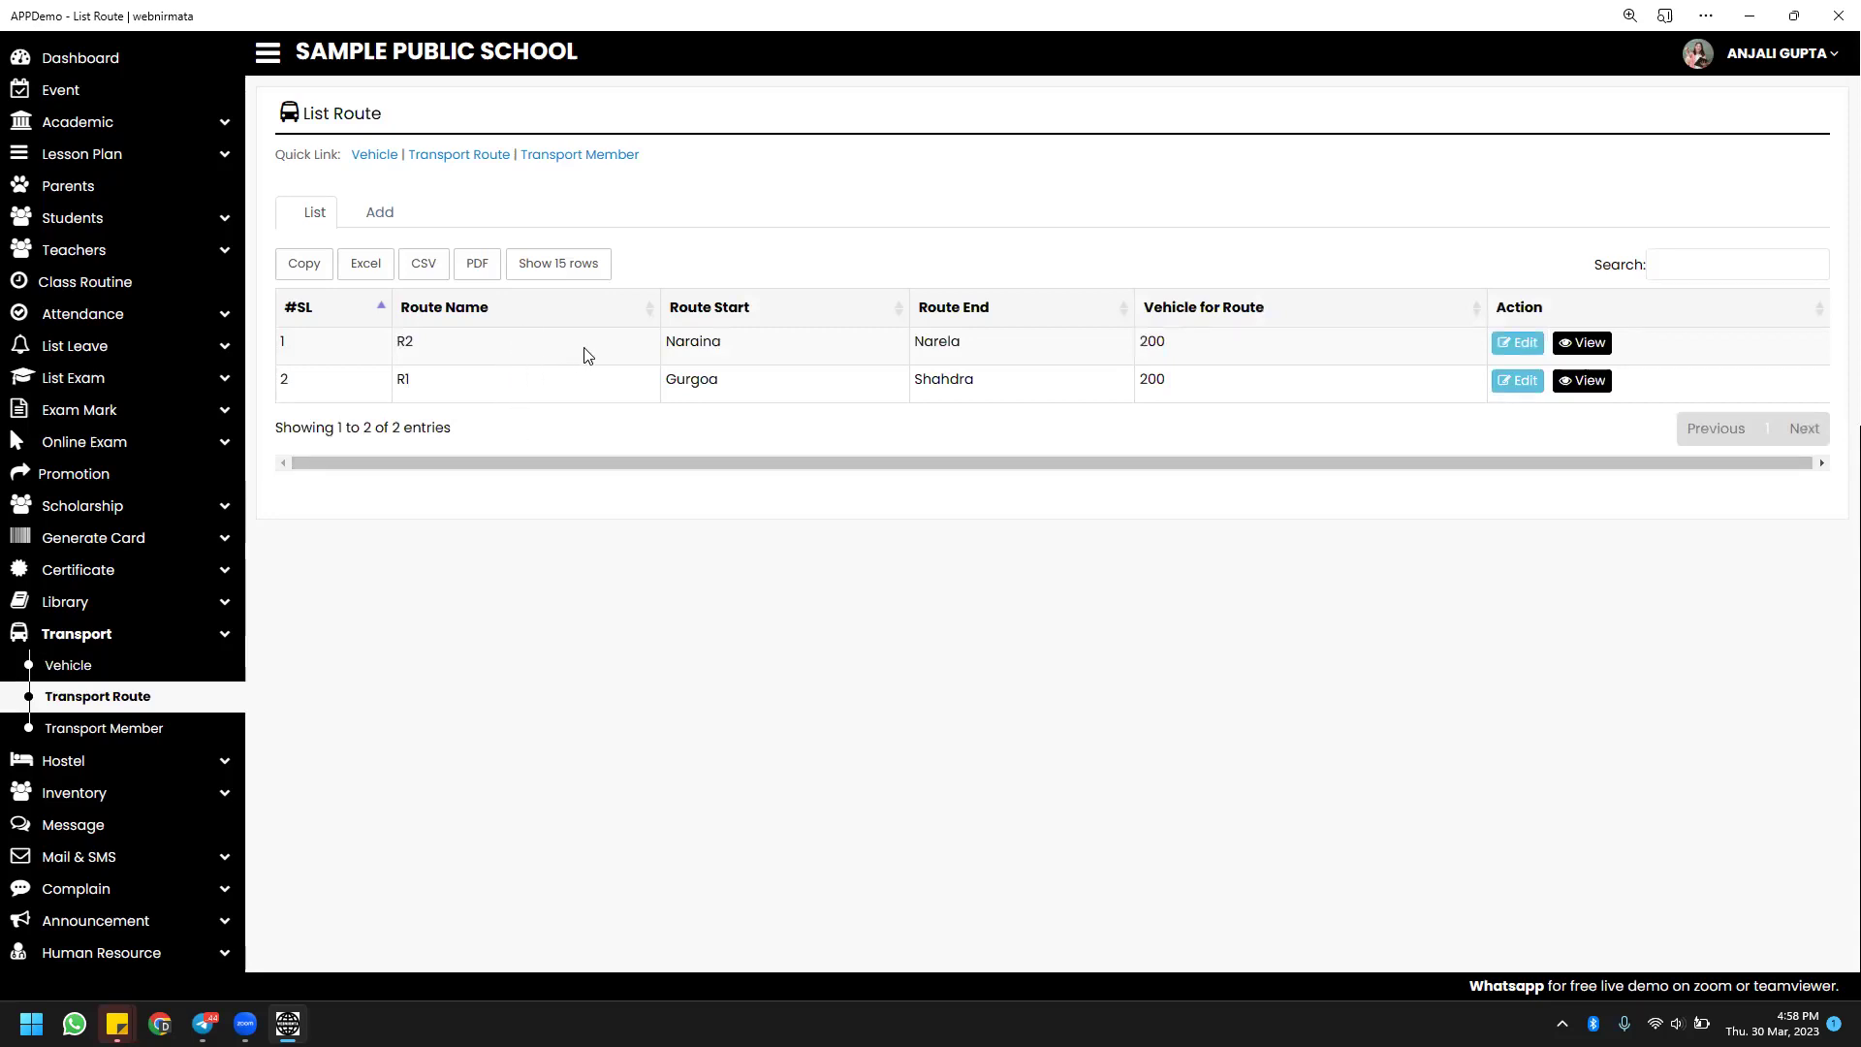
pyautogui.moveTo(692, 345); pyautogui.dragTo(735, 344)
pyautogui.moveTo(952, 340); pyautogui.dragTo(1031, 345)
# Open the transport members, filter them by class 10 and review the listed students with their routes and stop fares.
pyautogui.click(155, 733)
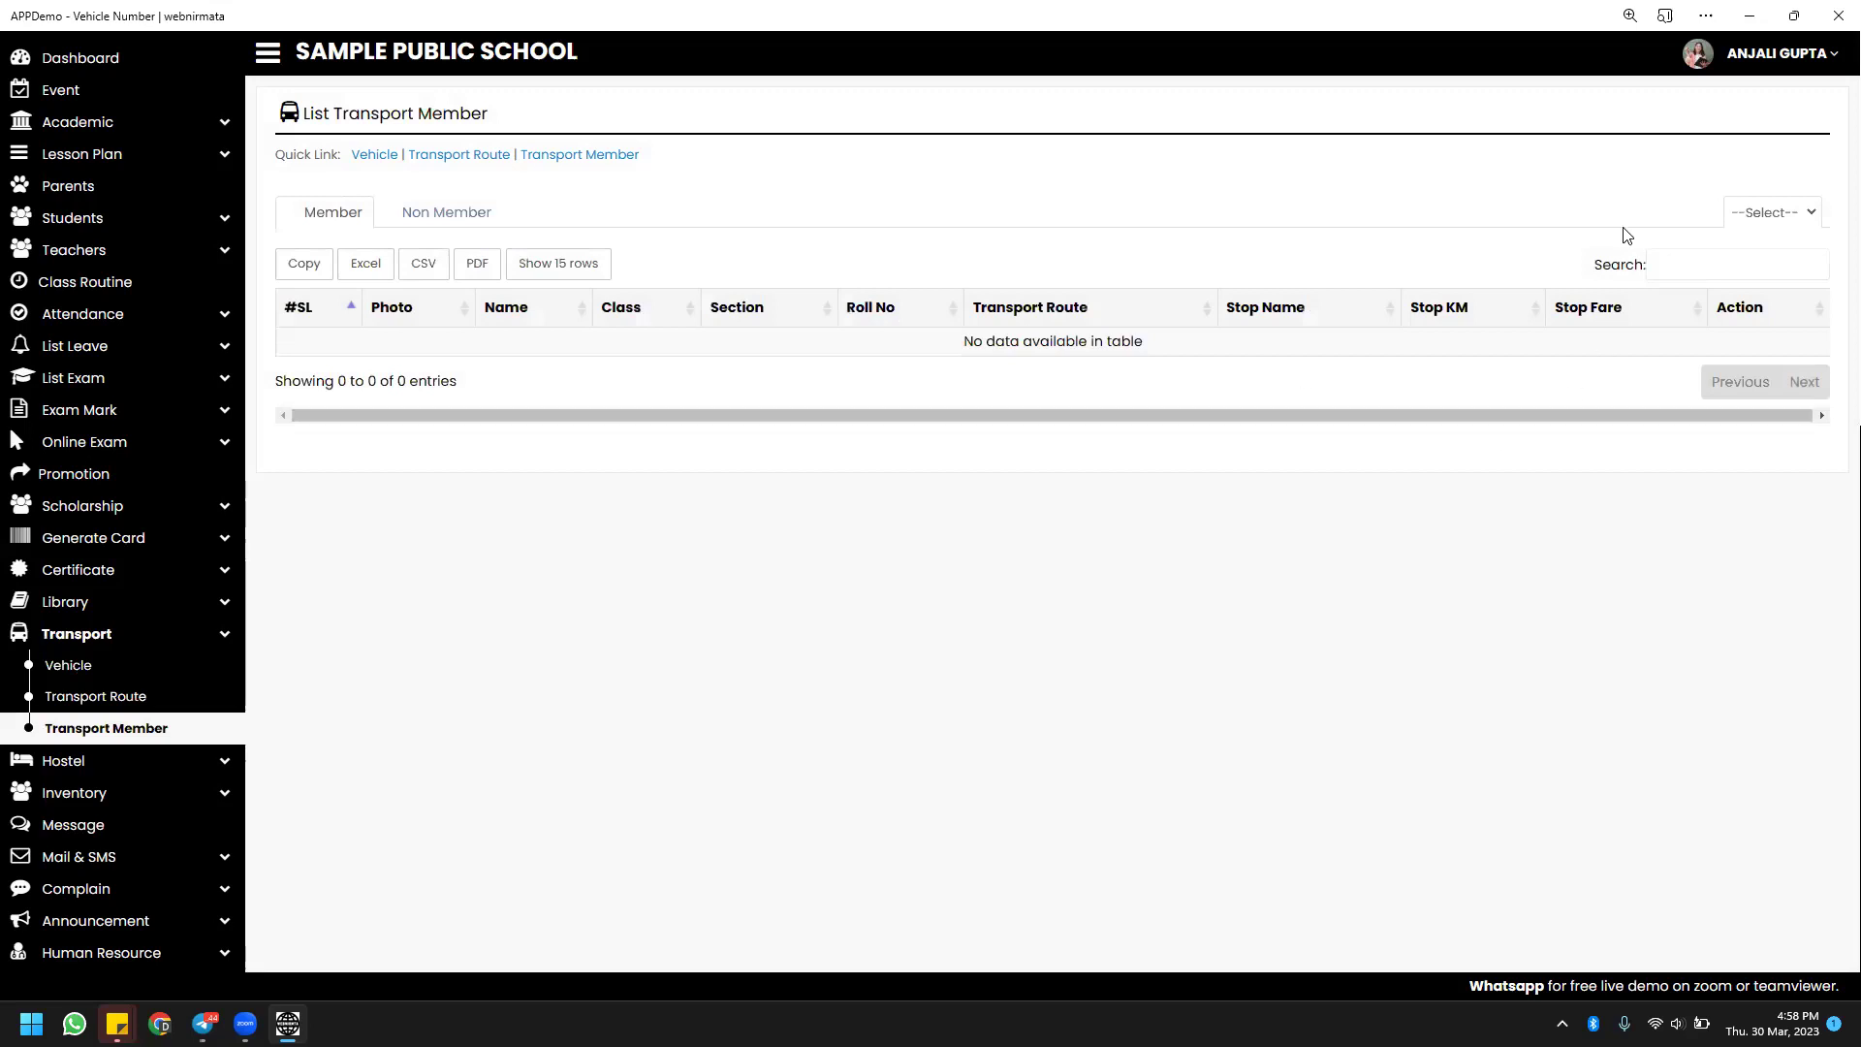
pyautogui.click(1766, 210)
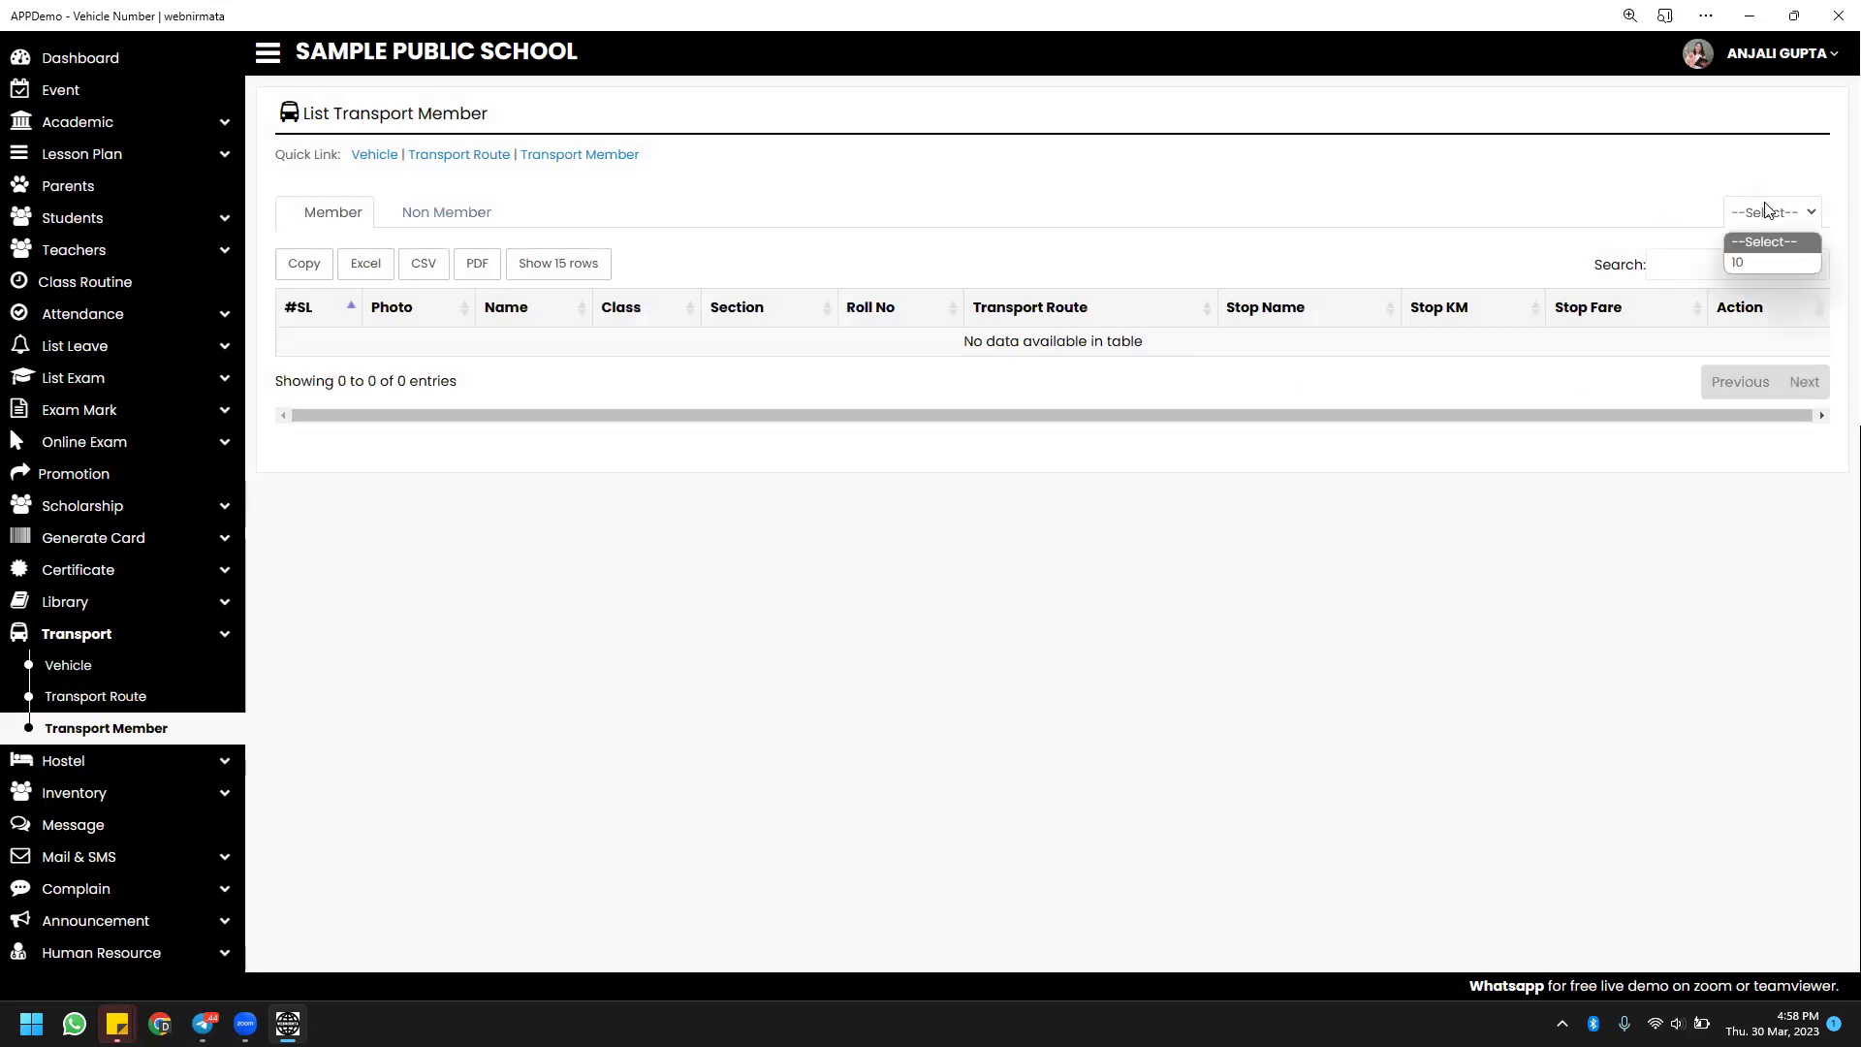
pyautogui.click(1750, 263)
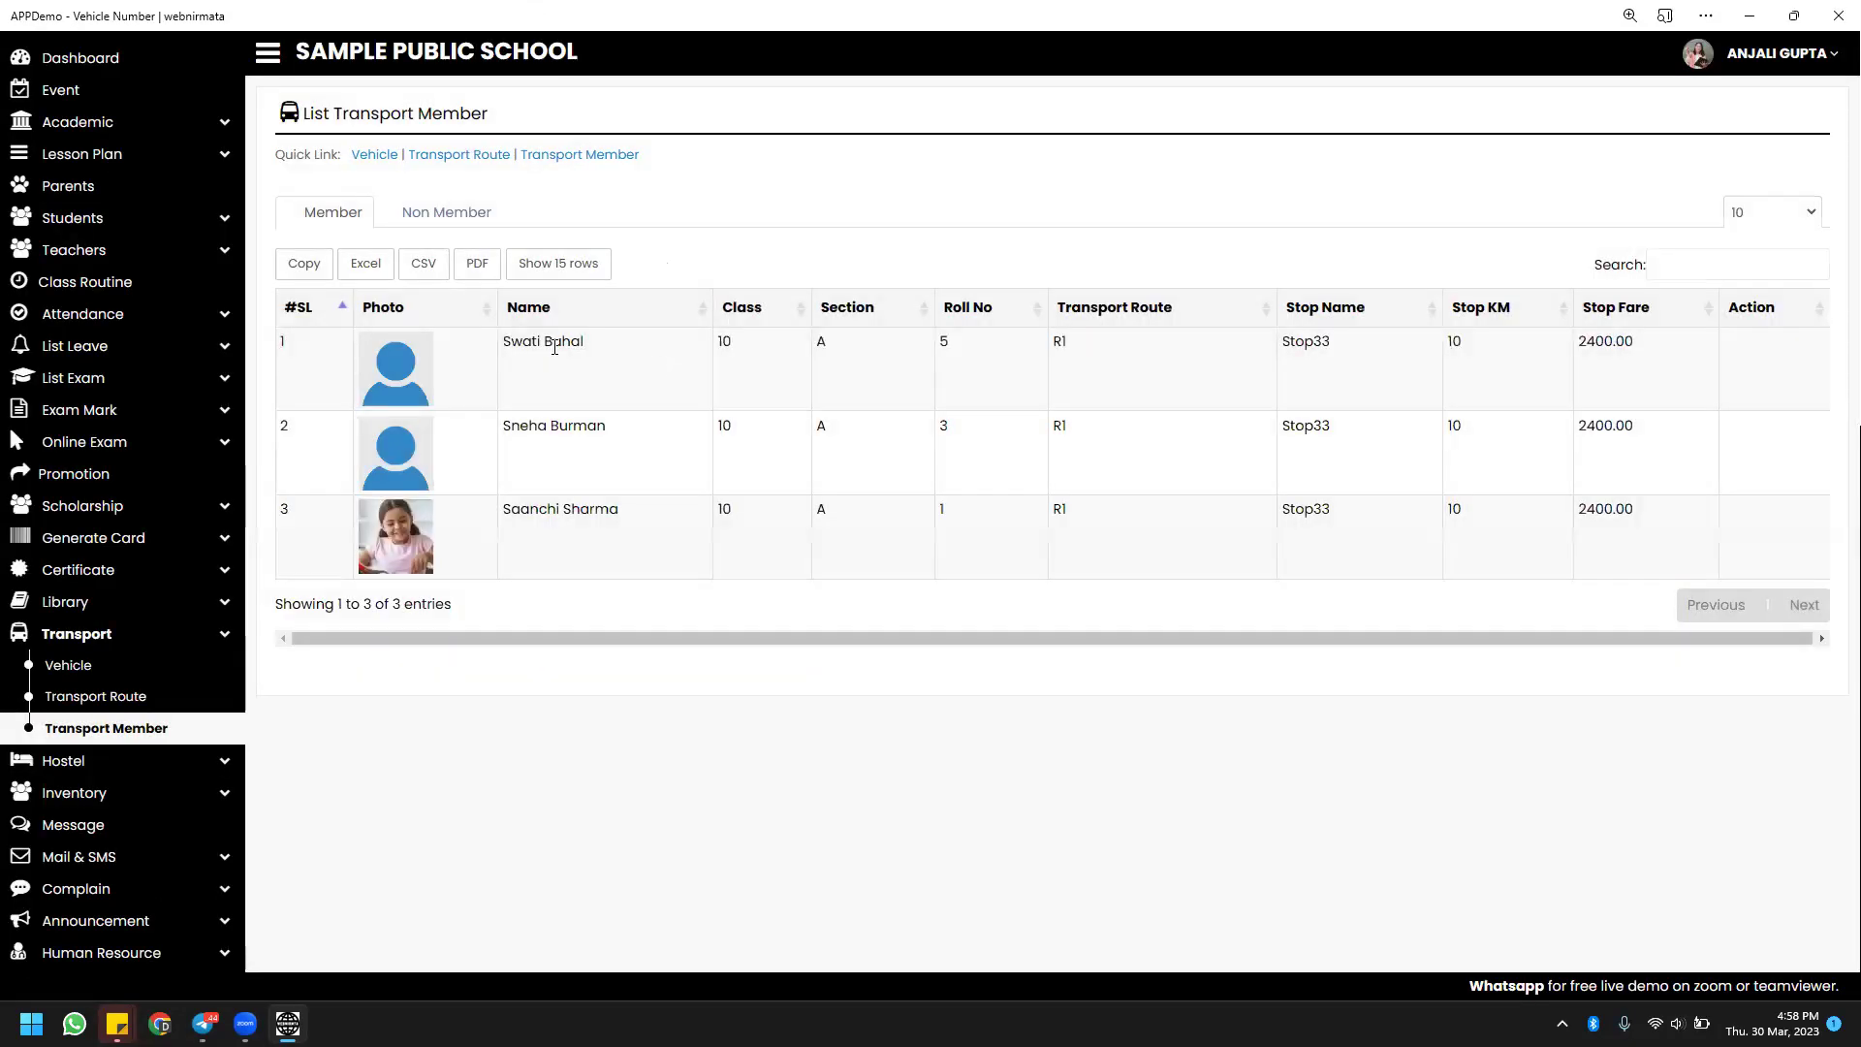
pyautogui.moveTo(506, 335); pyautogui.dragTo(628, 506)
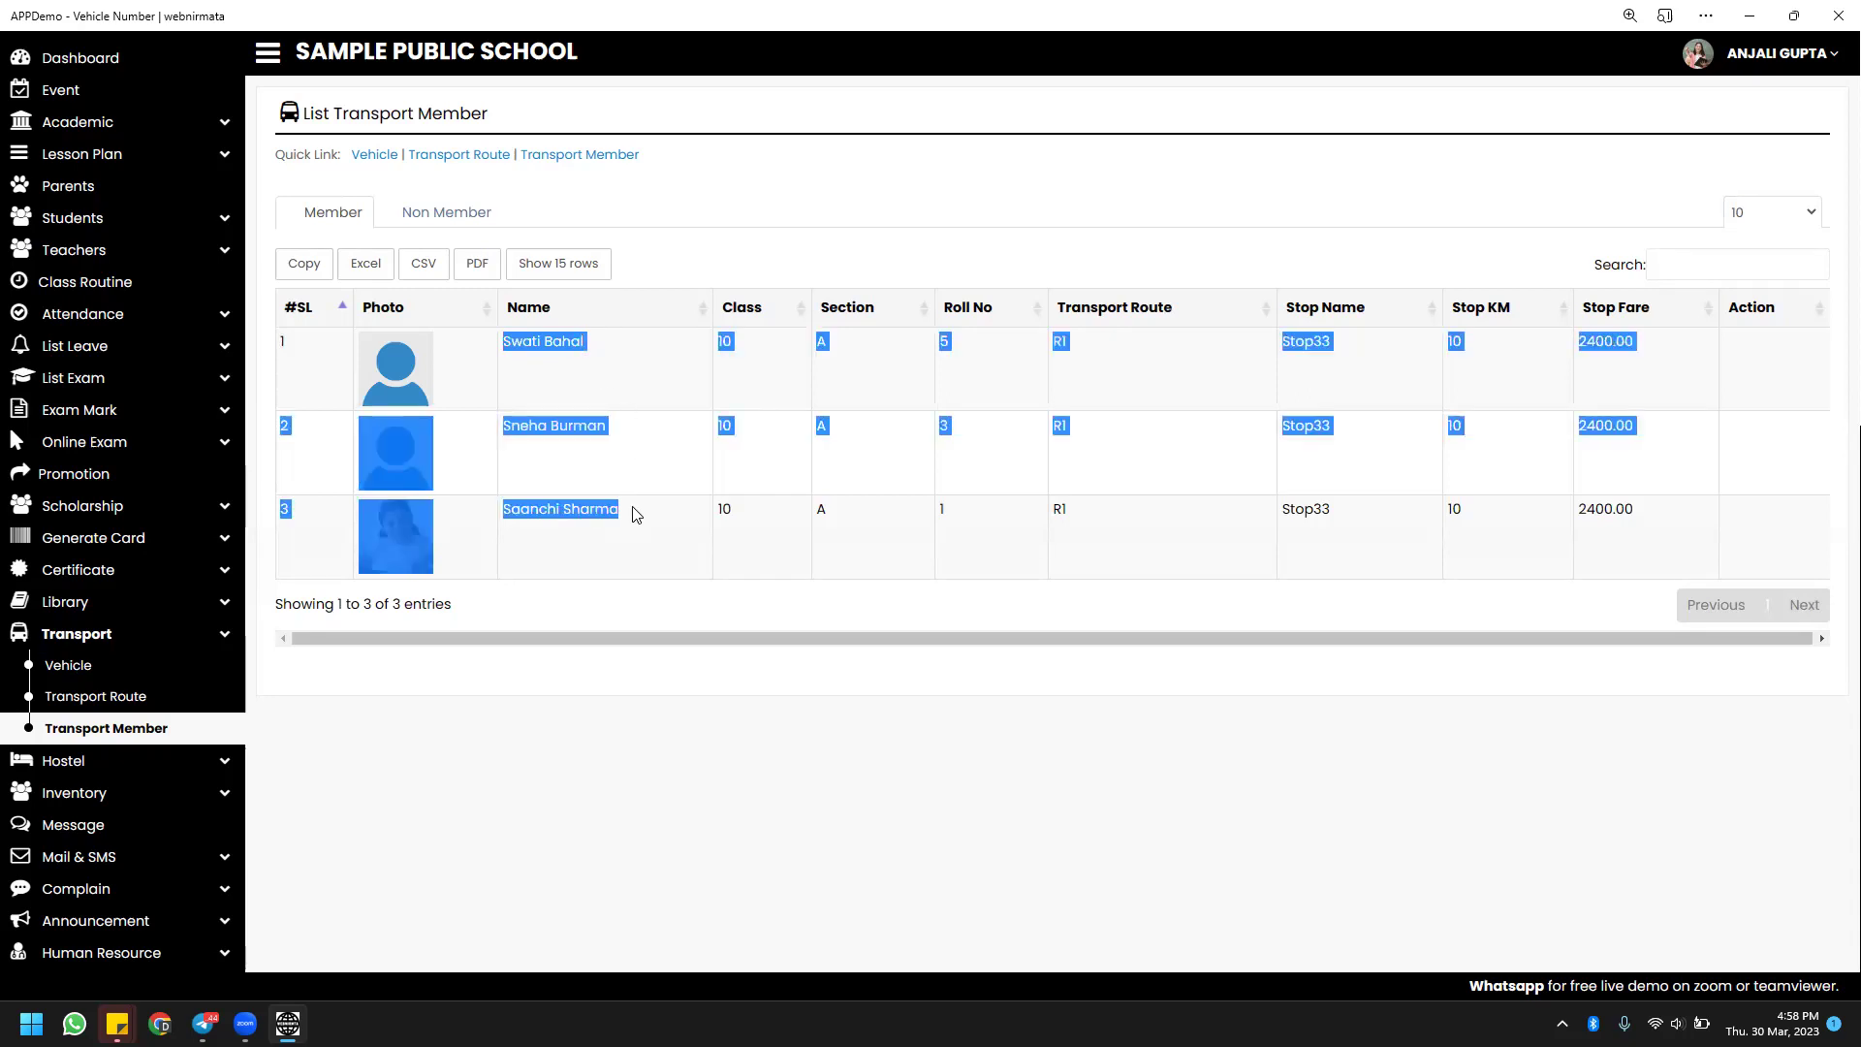
pyautogui.click(636, 513)
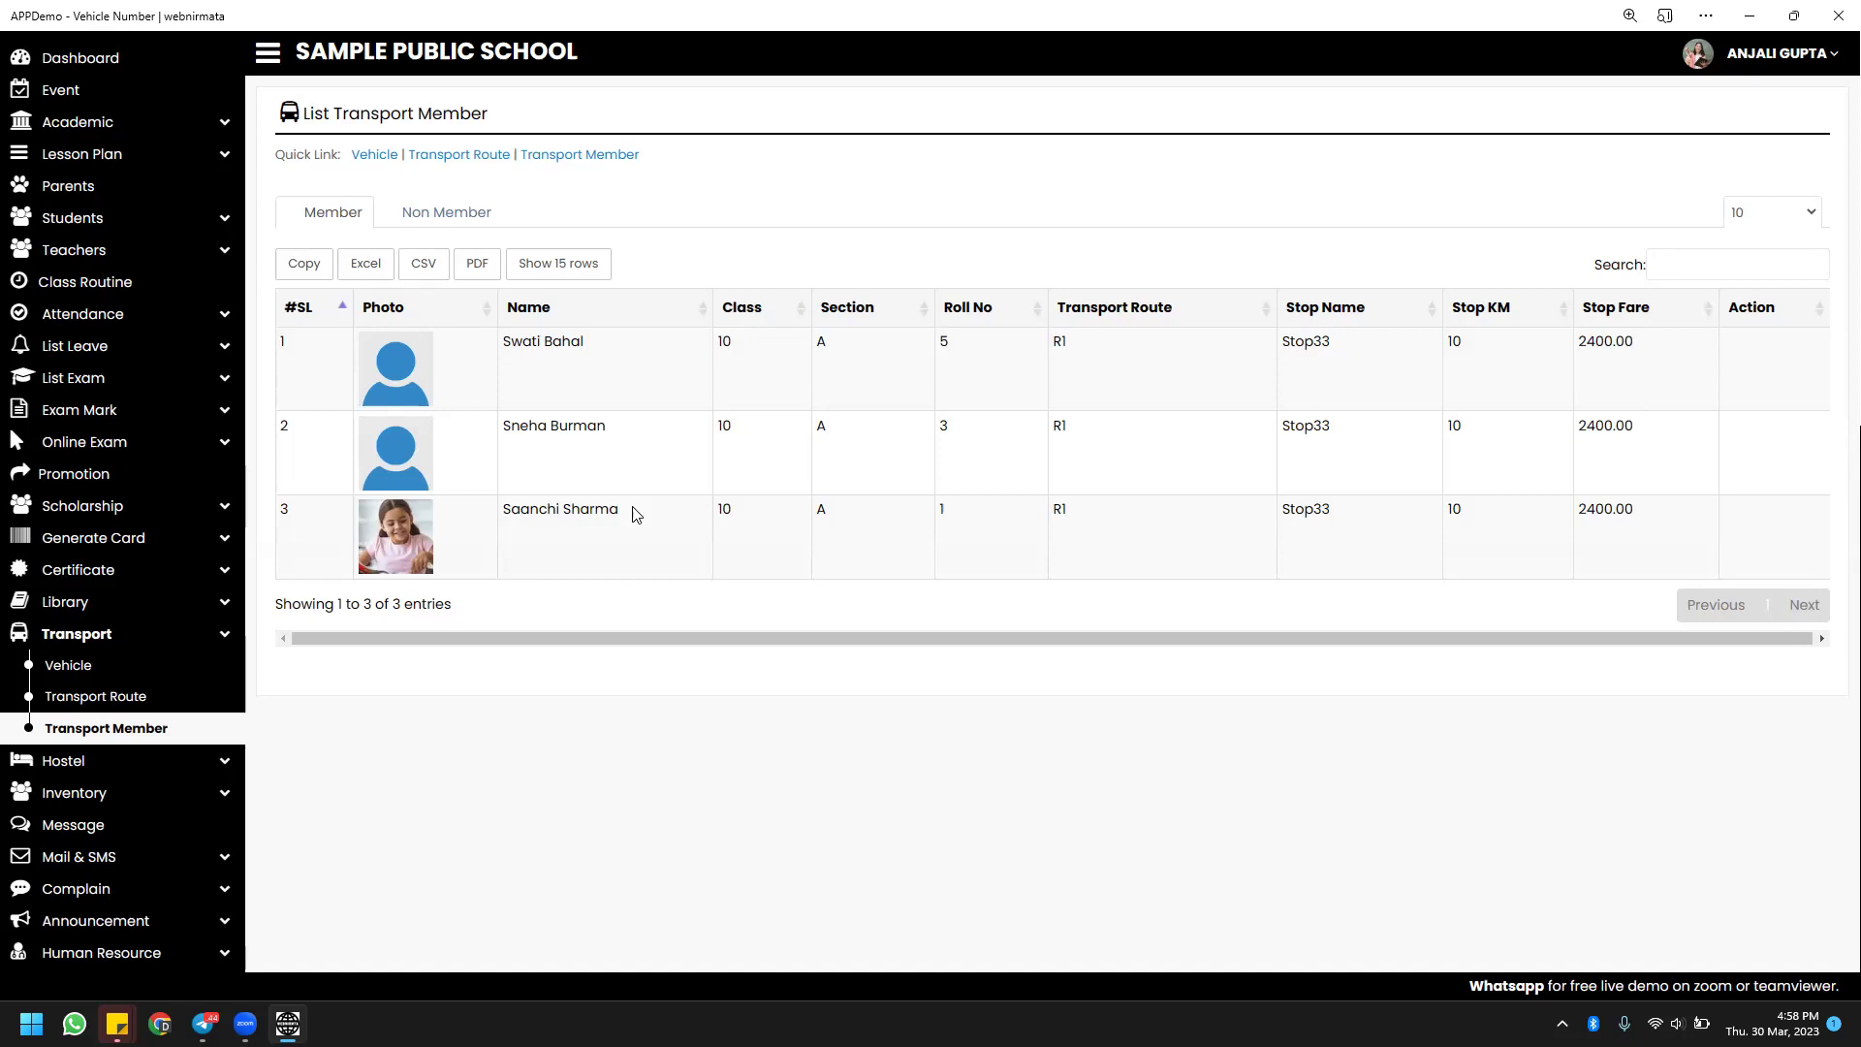
pyautogui.scroll(-1, 635, 514)
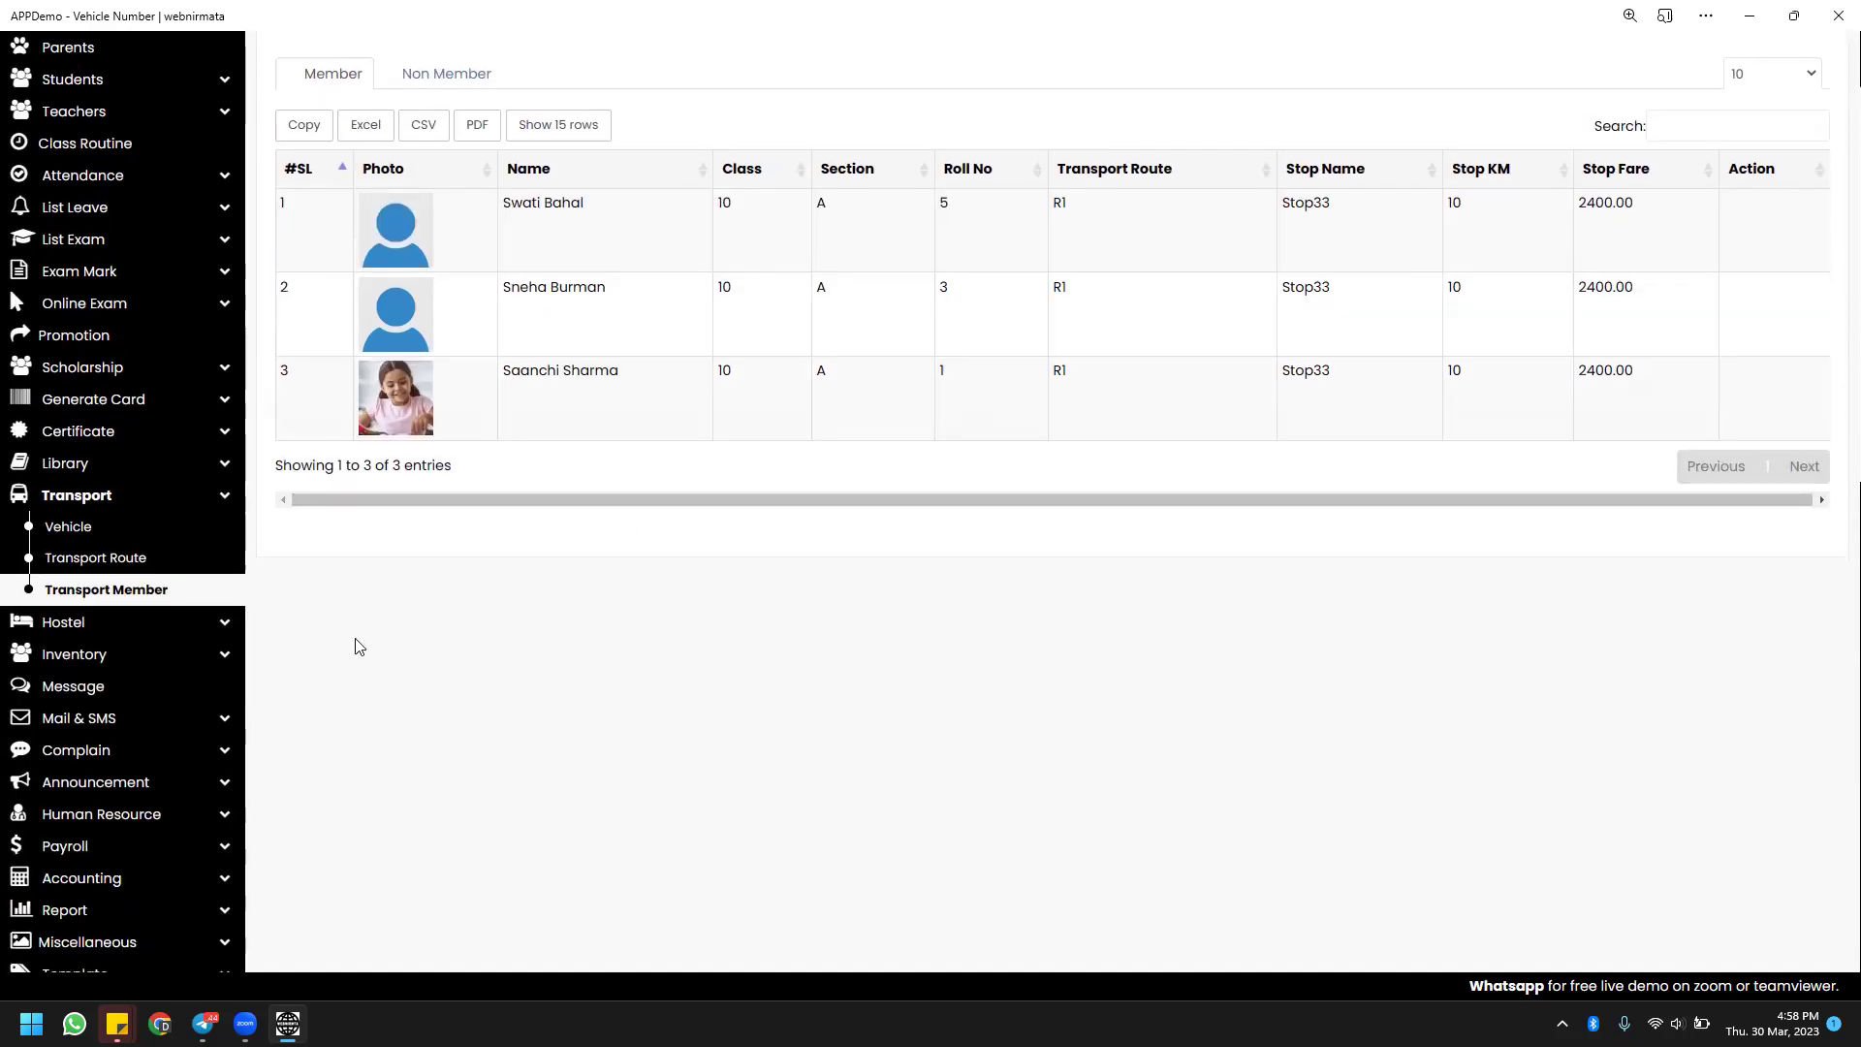
# Open the hostel list and examine the Hostel Model Town entry.
pyautogui.click(227, 628)
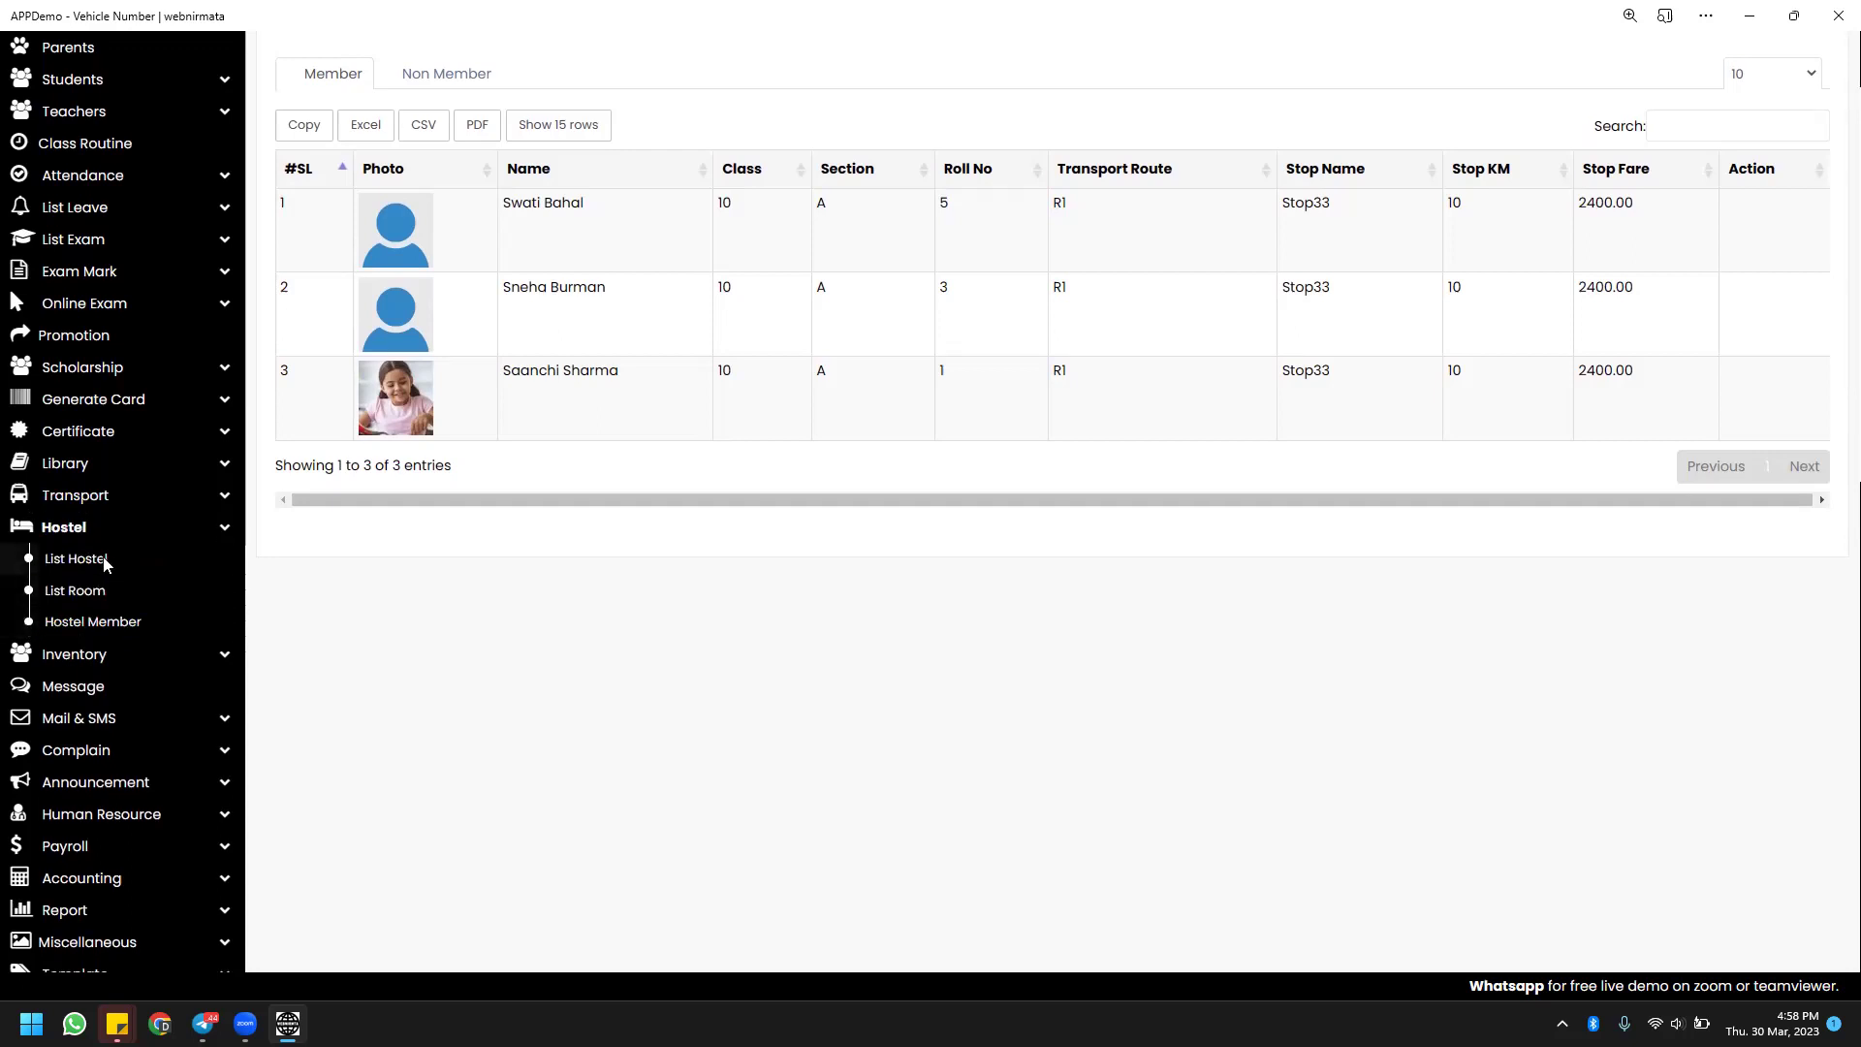
pyautogui.click(106, 564)
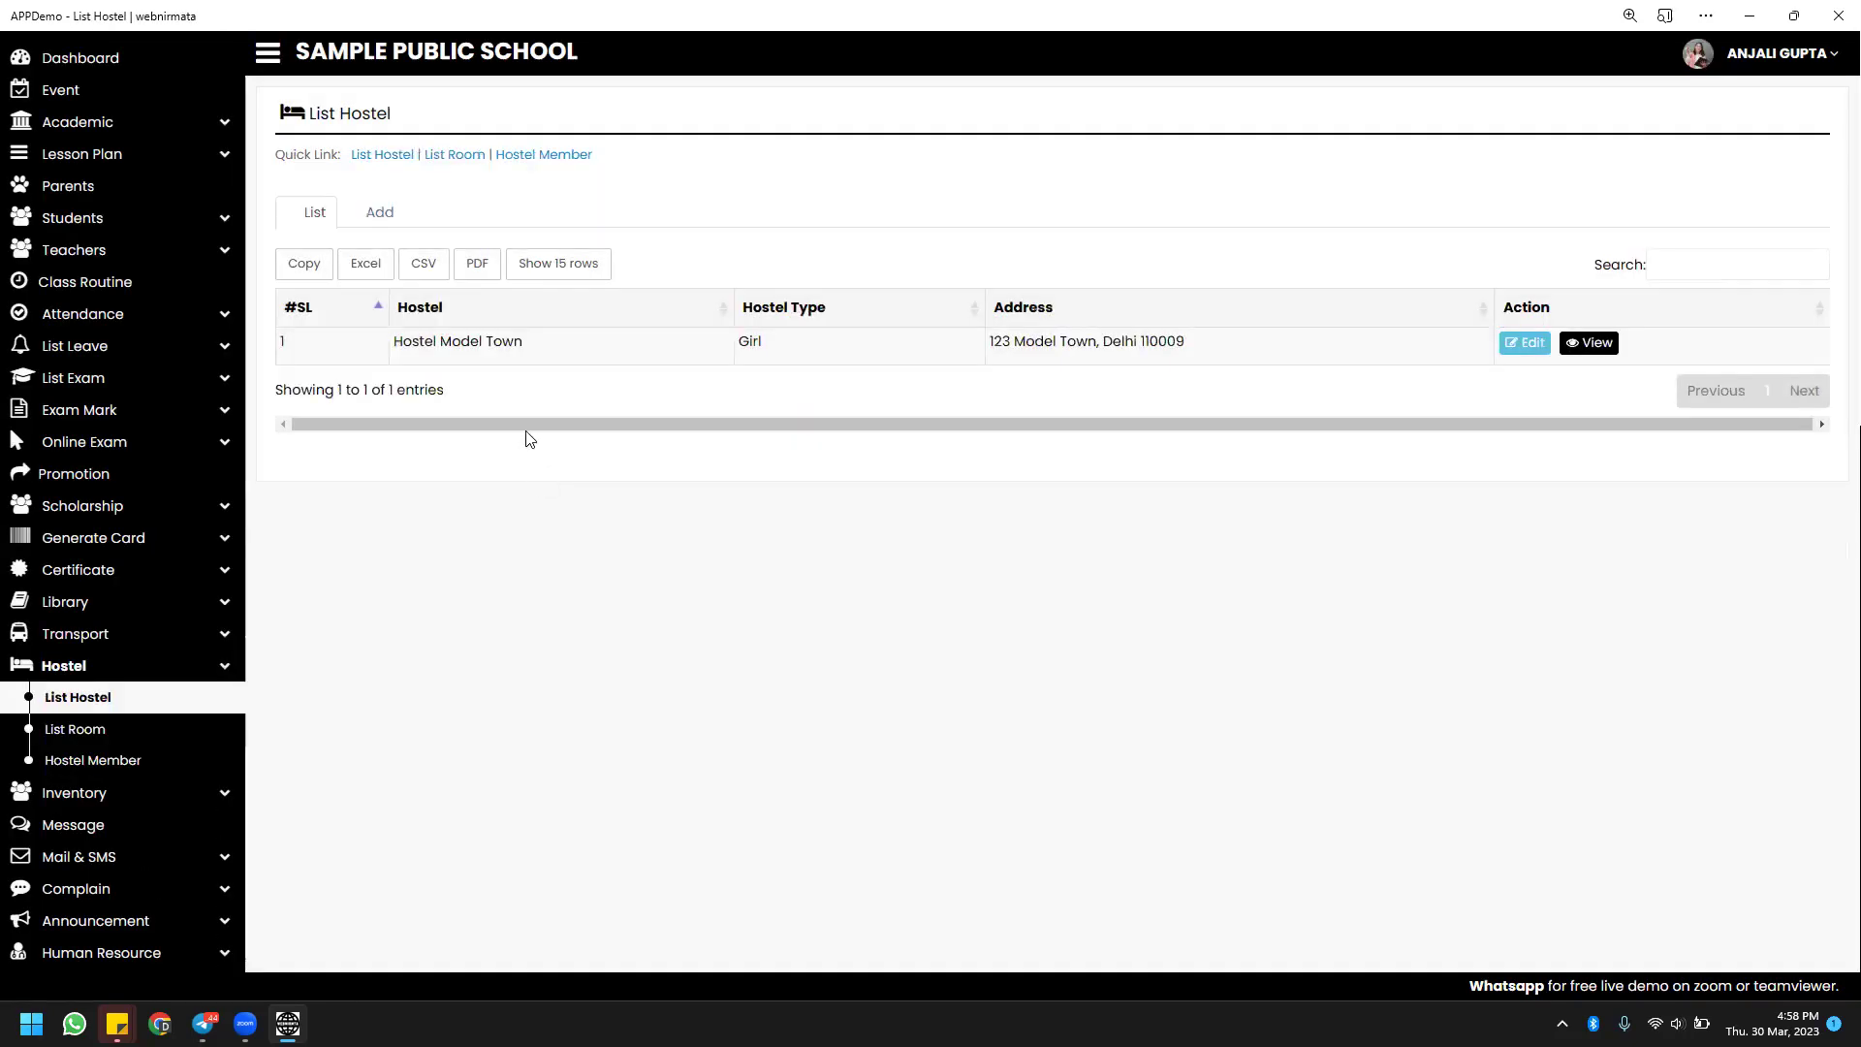
pyautogui.moveTo(403, 342); pyautogui.dragTo(504, 338)
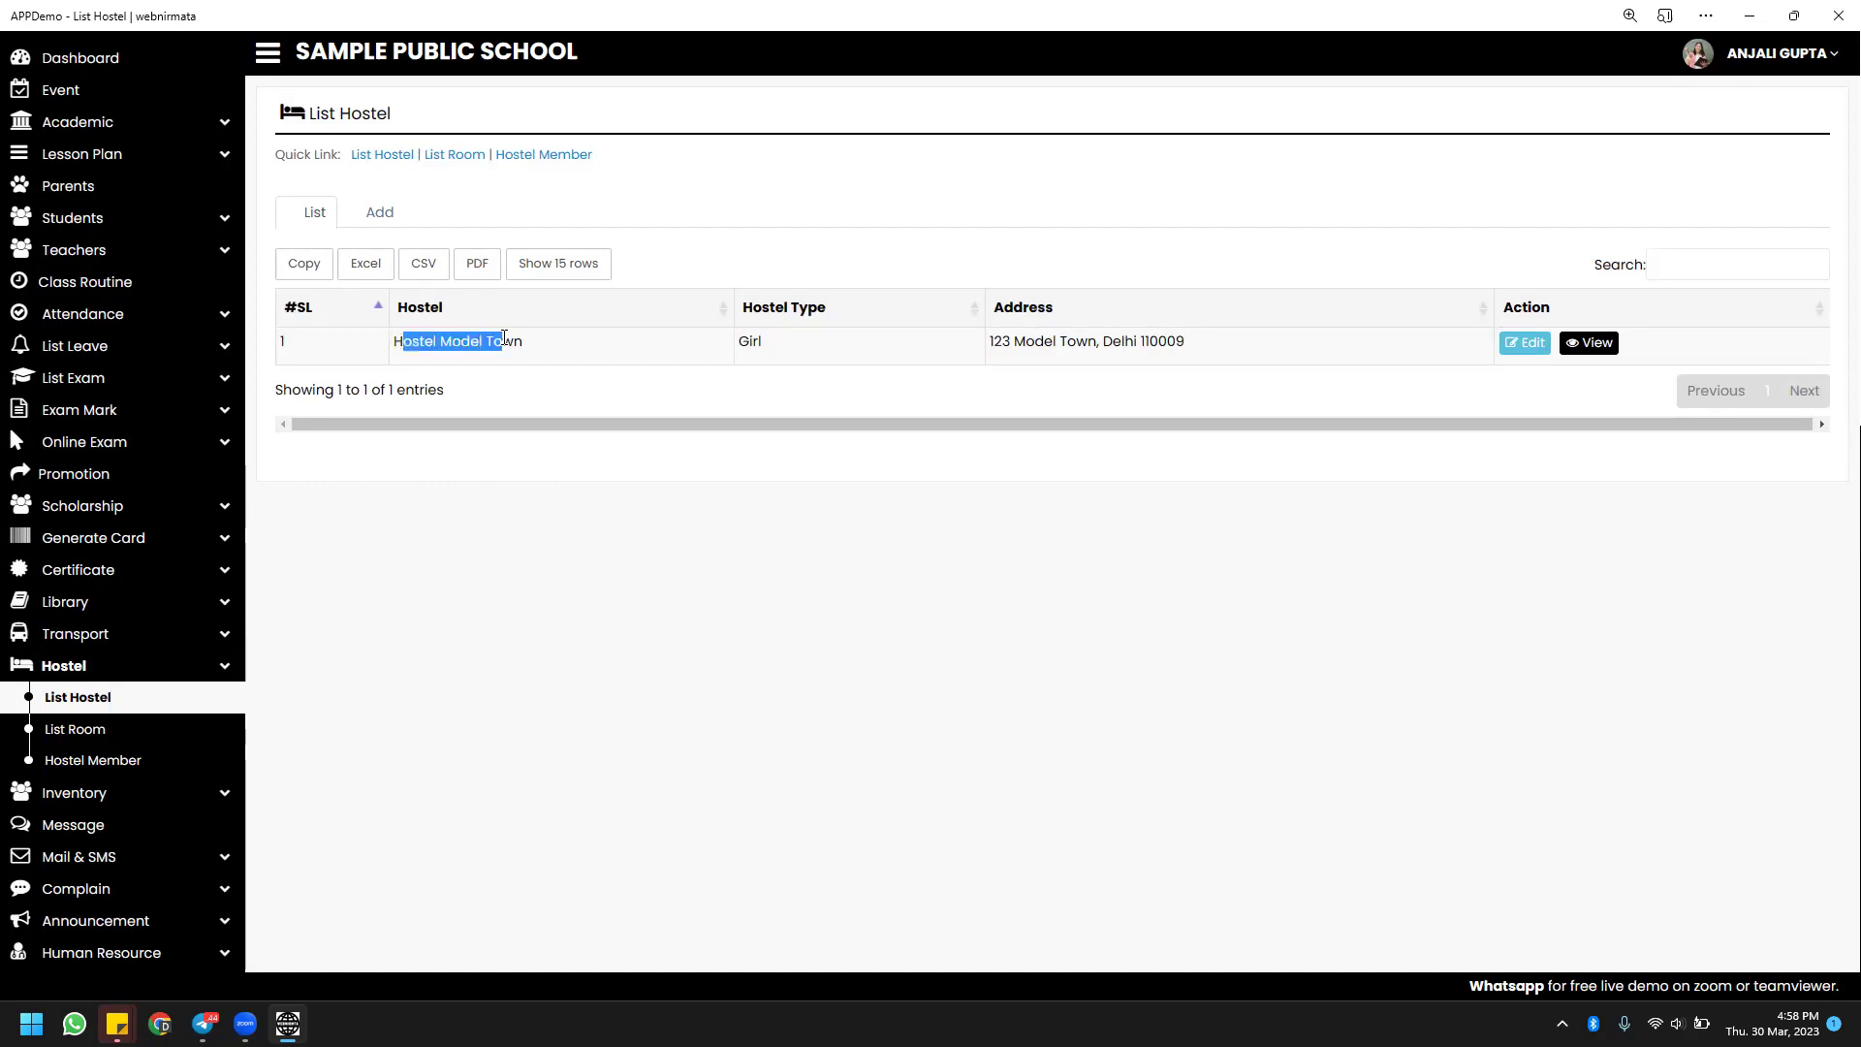
pyautogui.click(556, 346)
# Open the form for adding a hostel, choose Combine as the hostel type and look at the address field.
pyautogui.click(372, 214)
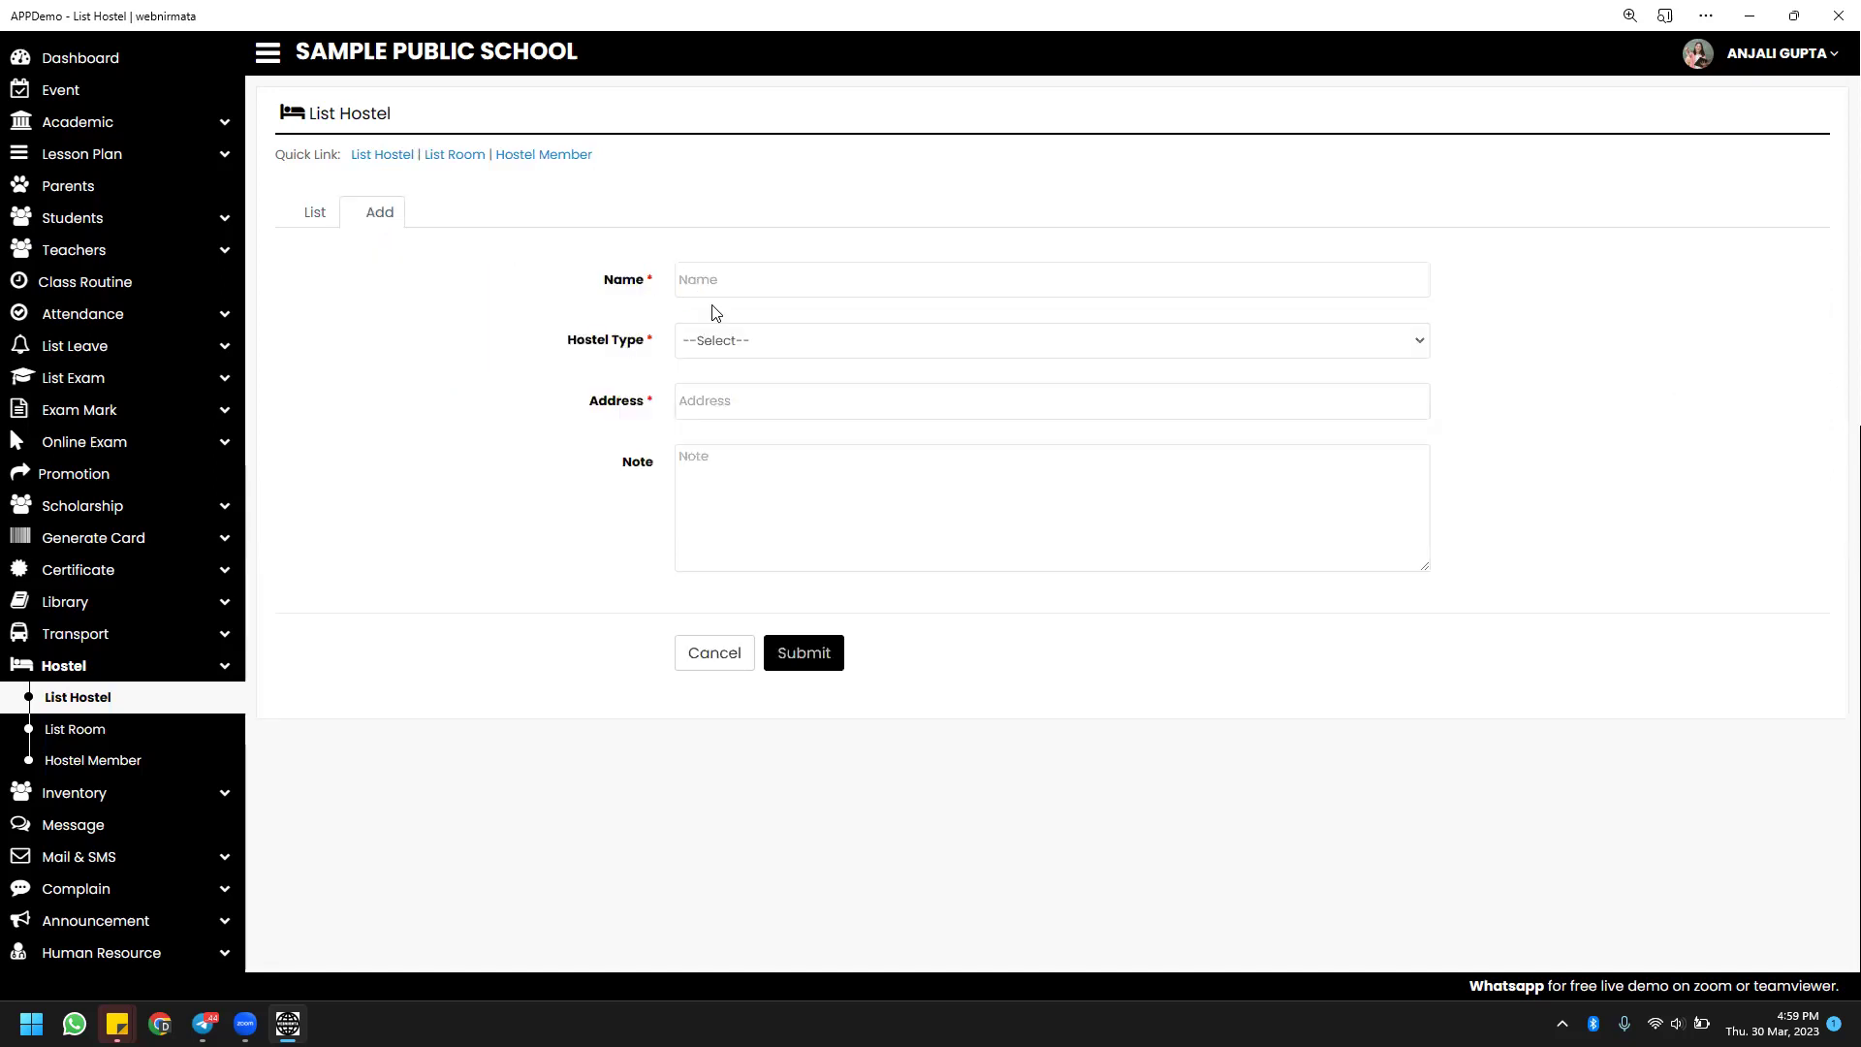
pyautogui.click(729, 346)
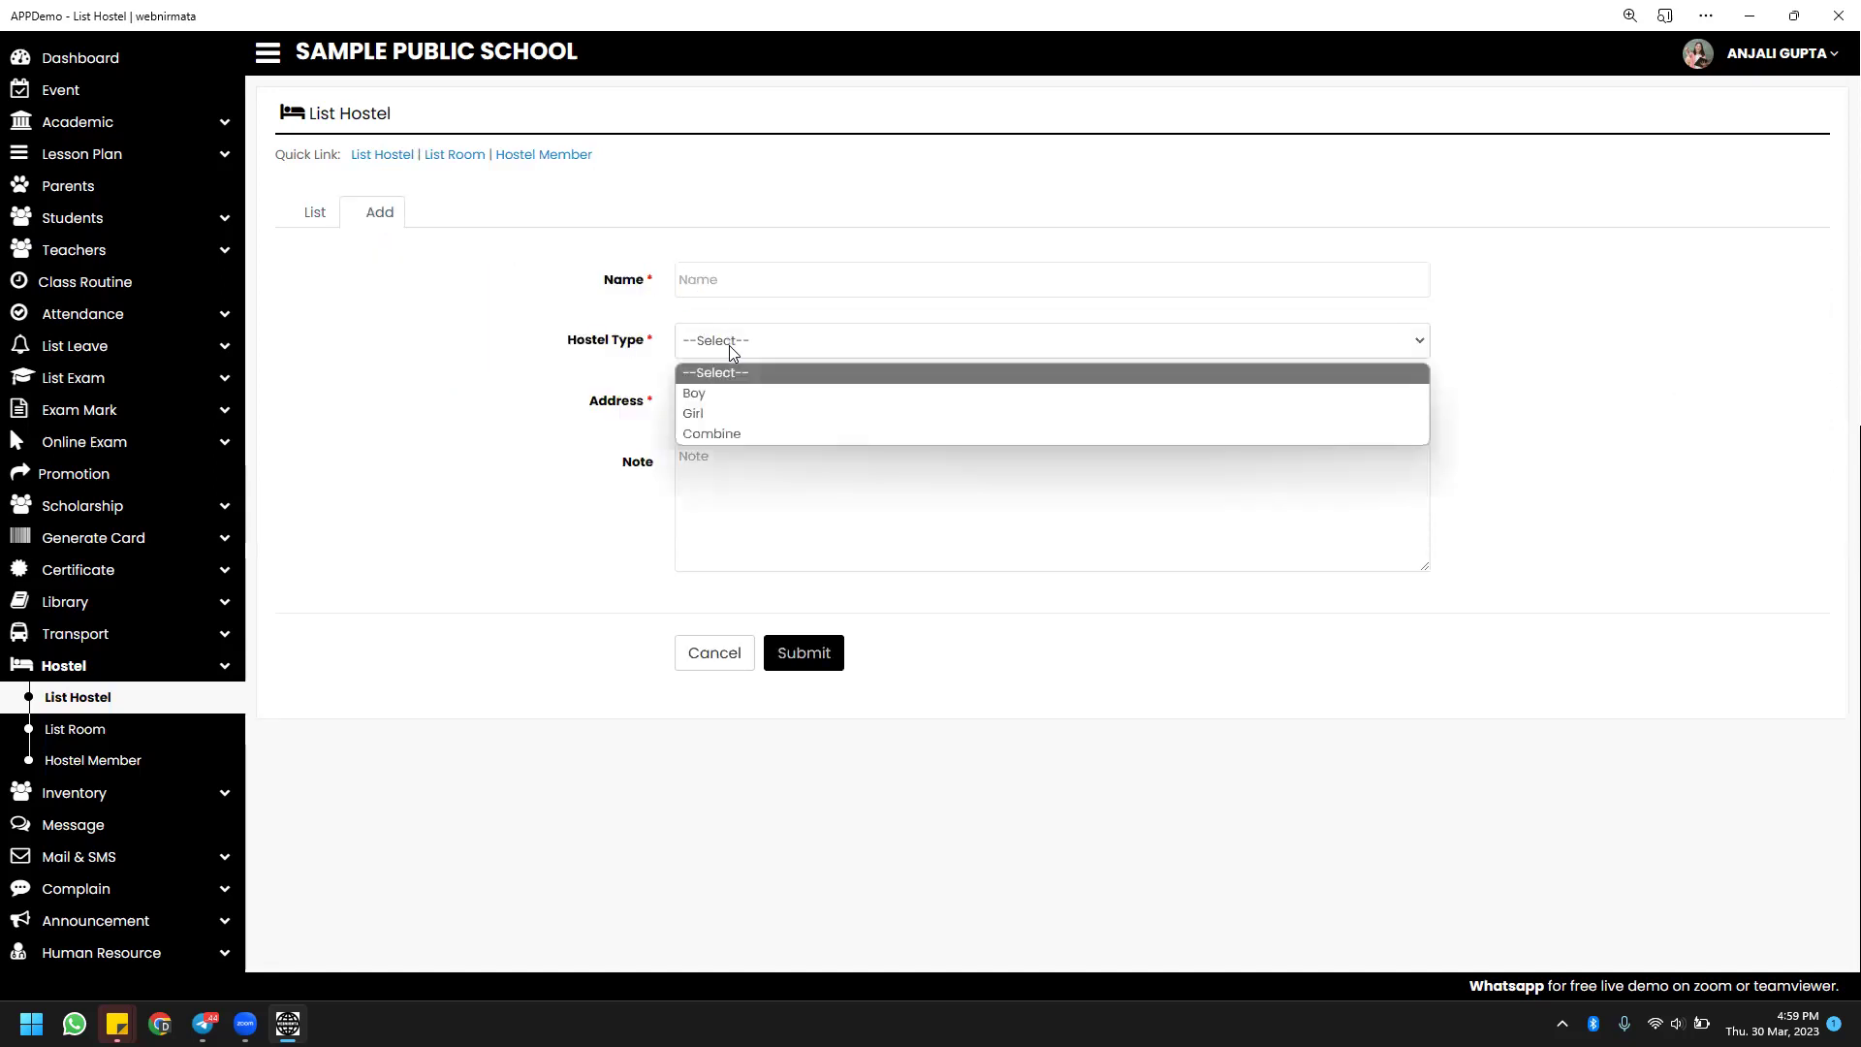
pyautogui.click(721, 433)
pyautogui.click(755, 396)
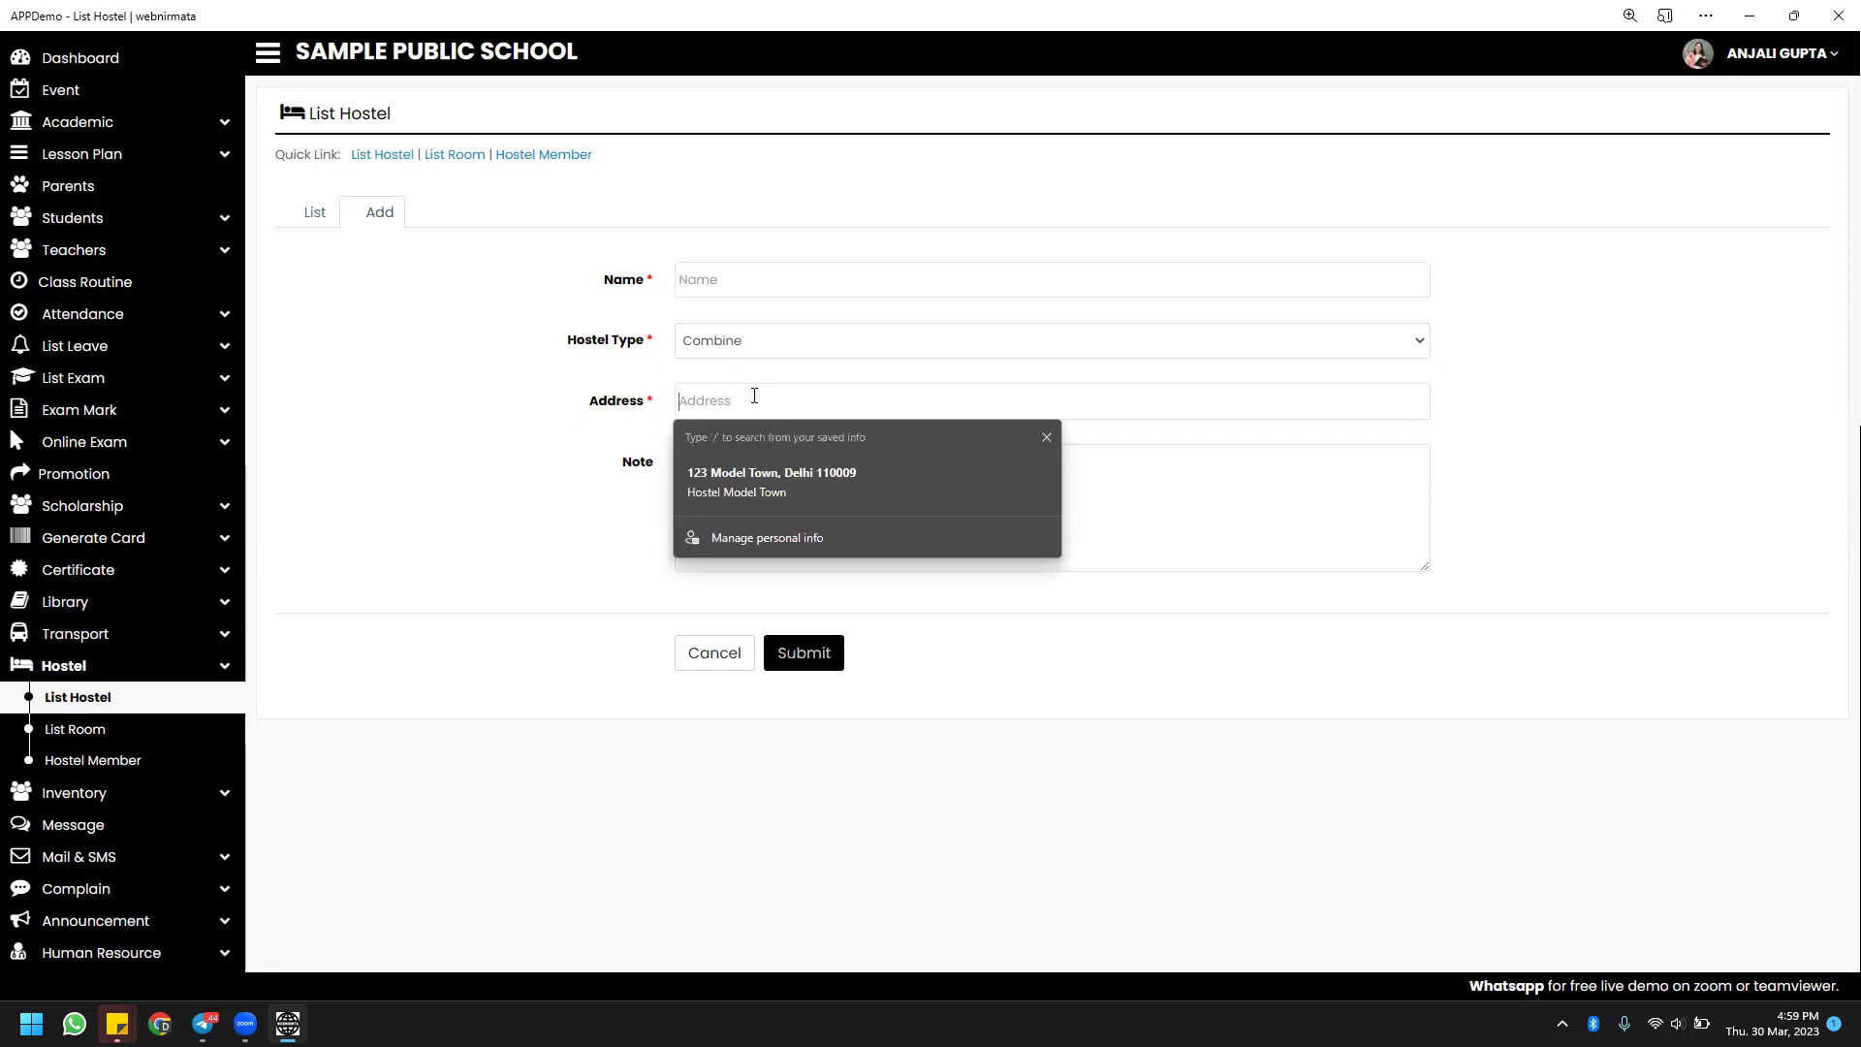
pyautogui.click(1120, 483)
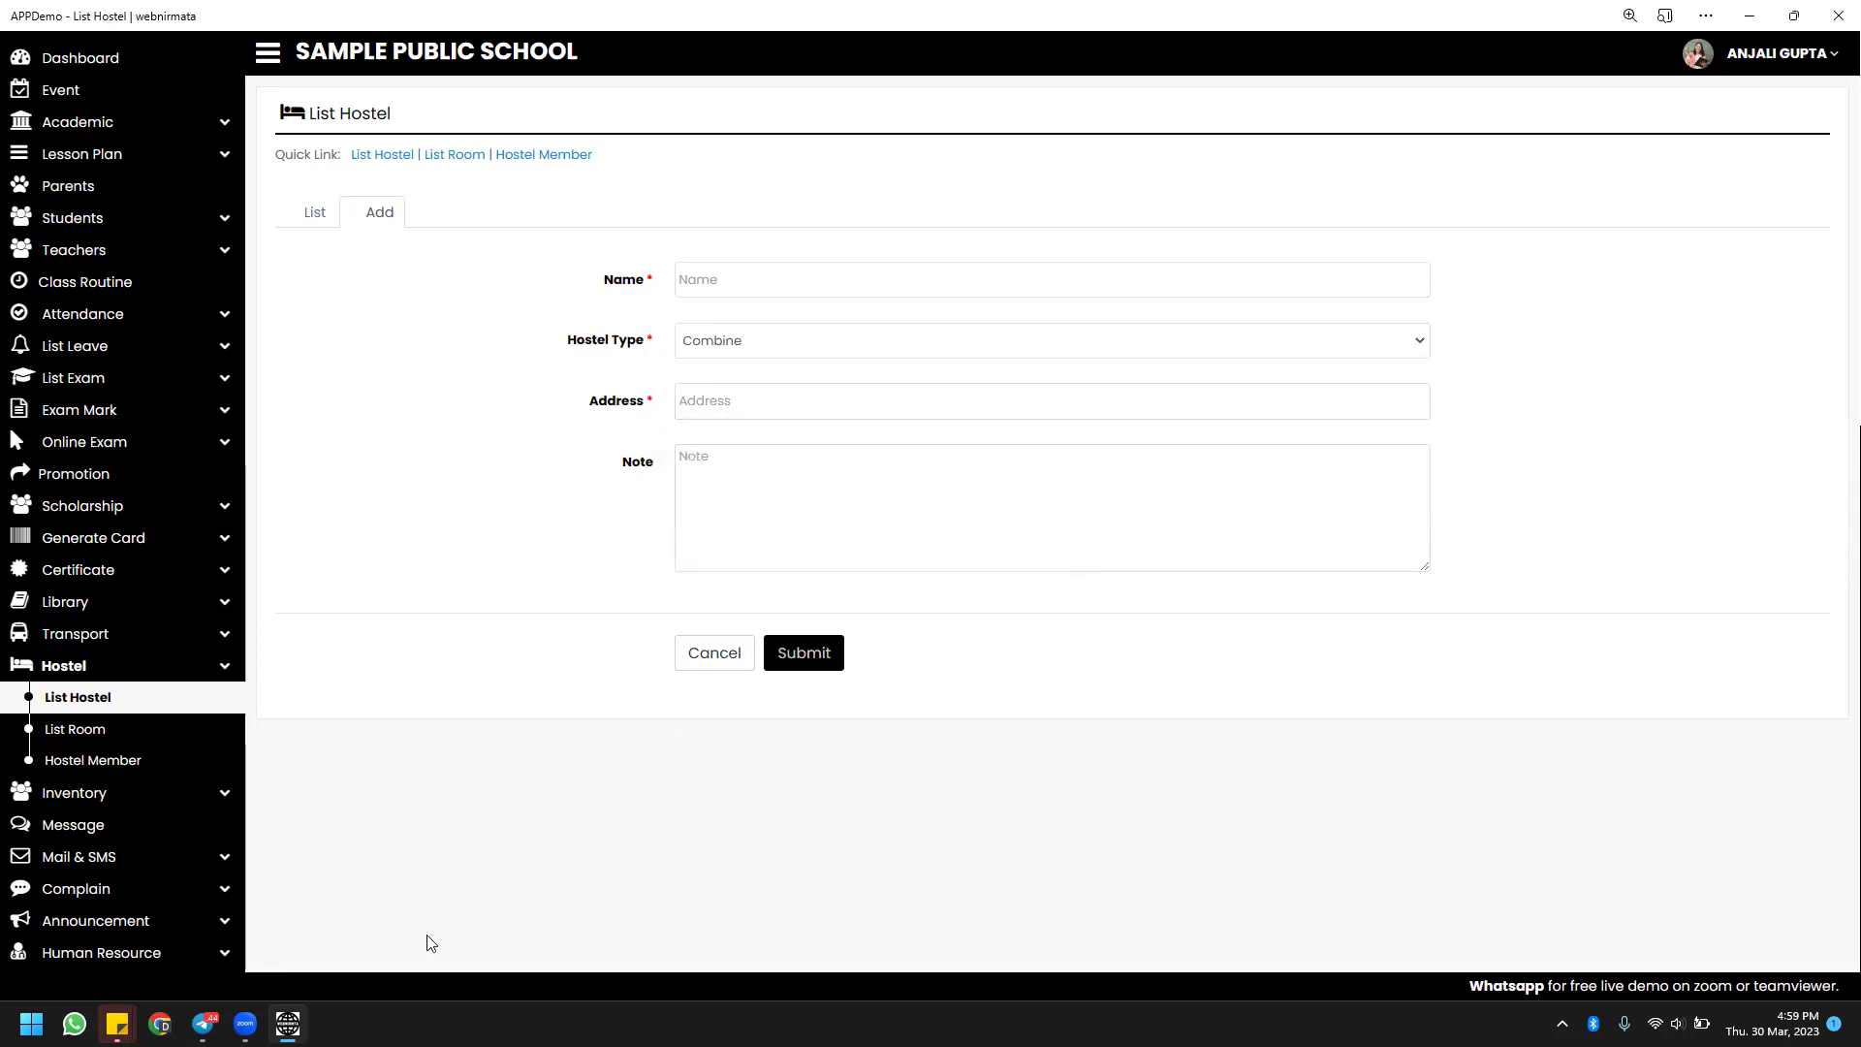
# Review the hostel room list, then filter the hostel members by class 10 and examine the listed students.
pyautogui.click(120, 742)
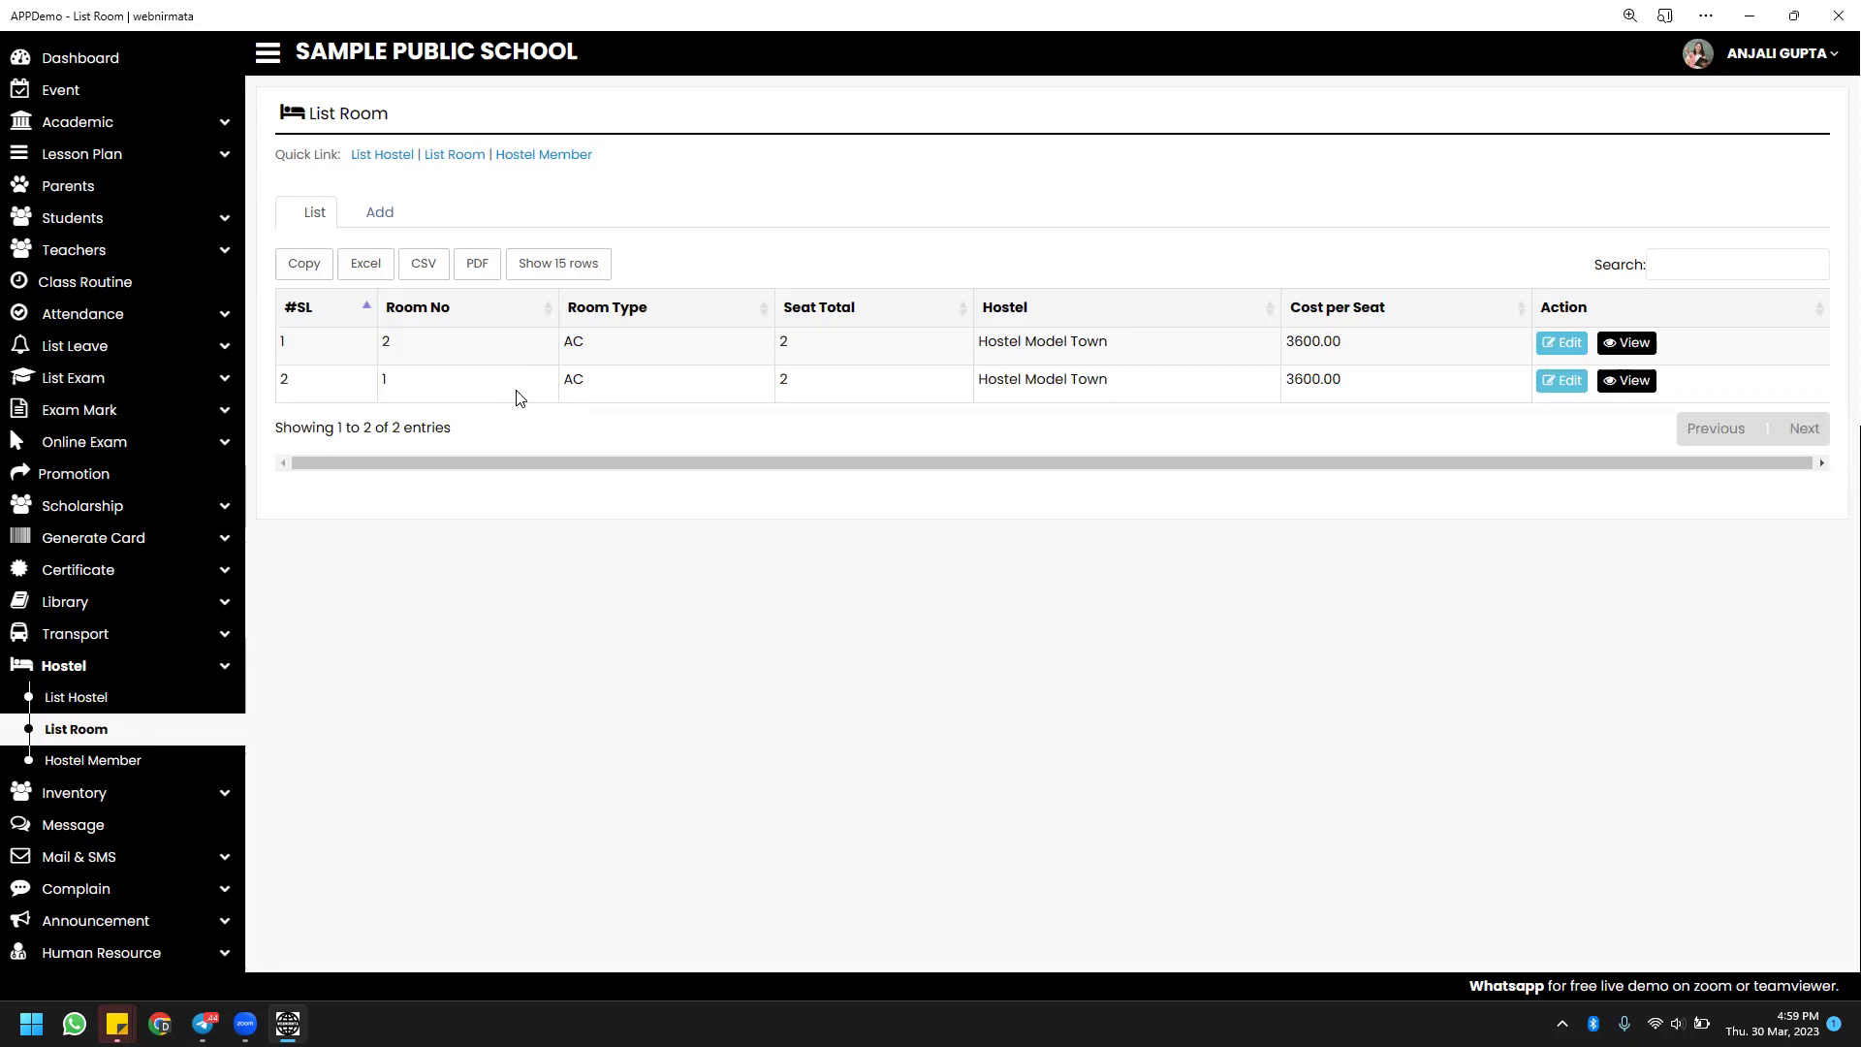
pyautogui.scroll(-2, 516, 393)
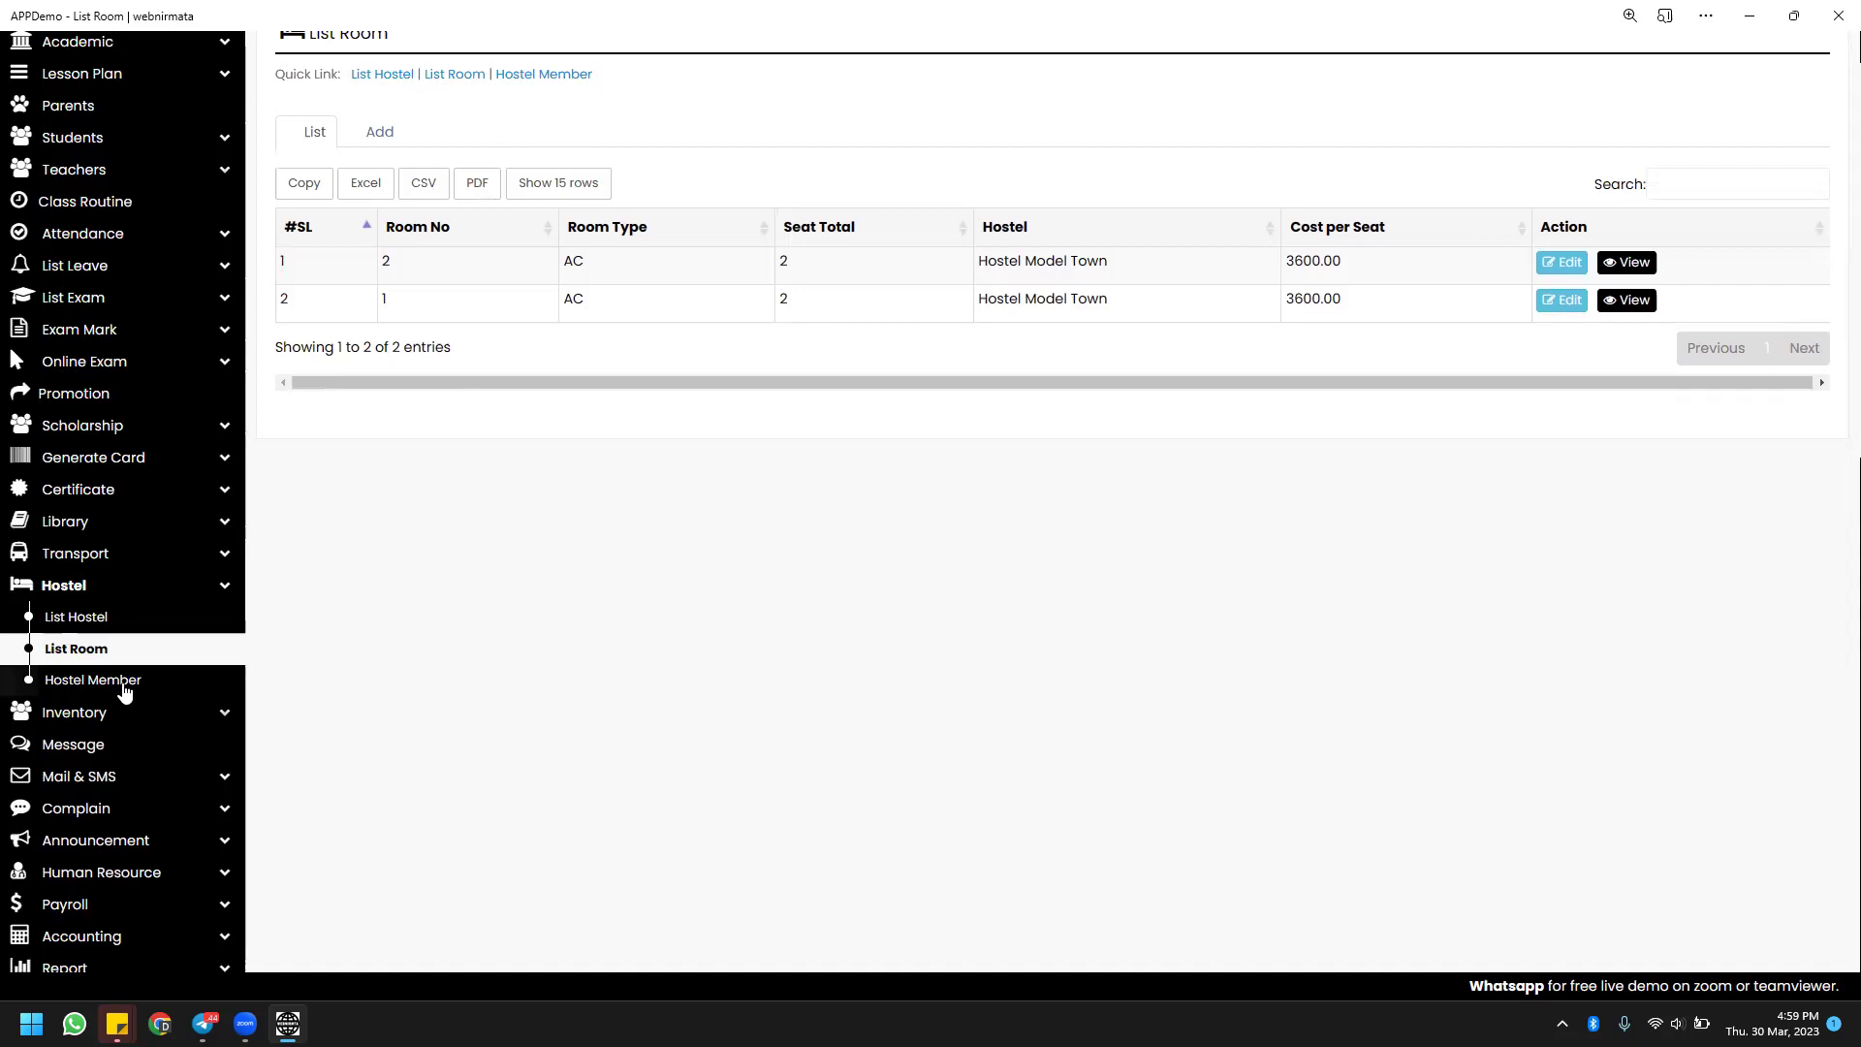
pyautogui.click(109, 681)
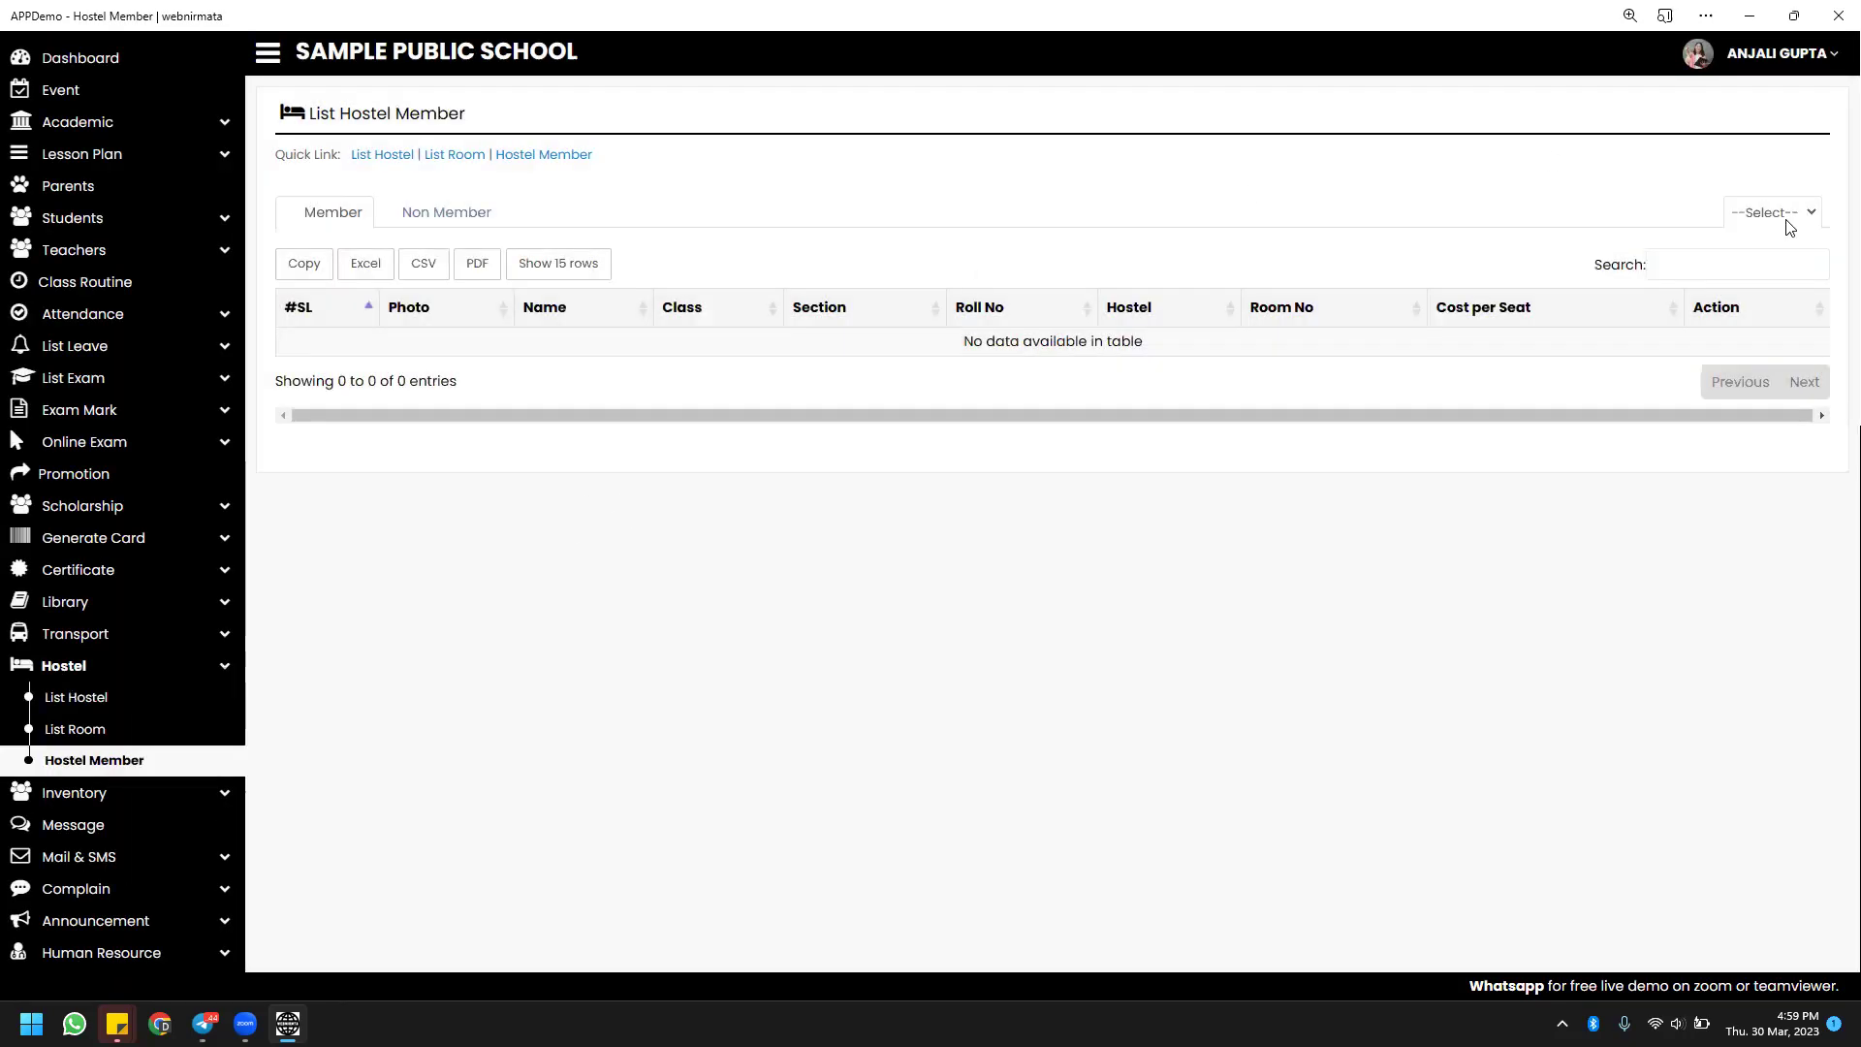
pyautogui.click(1784, 218)
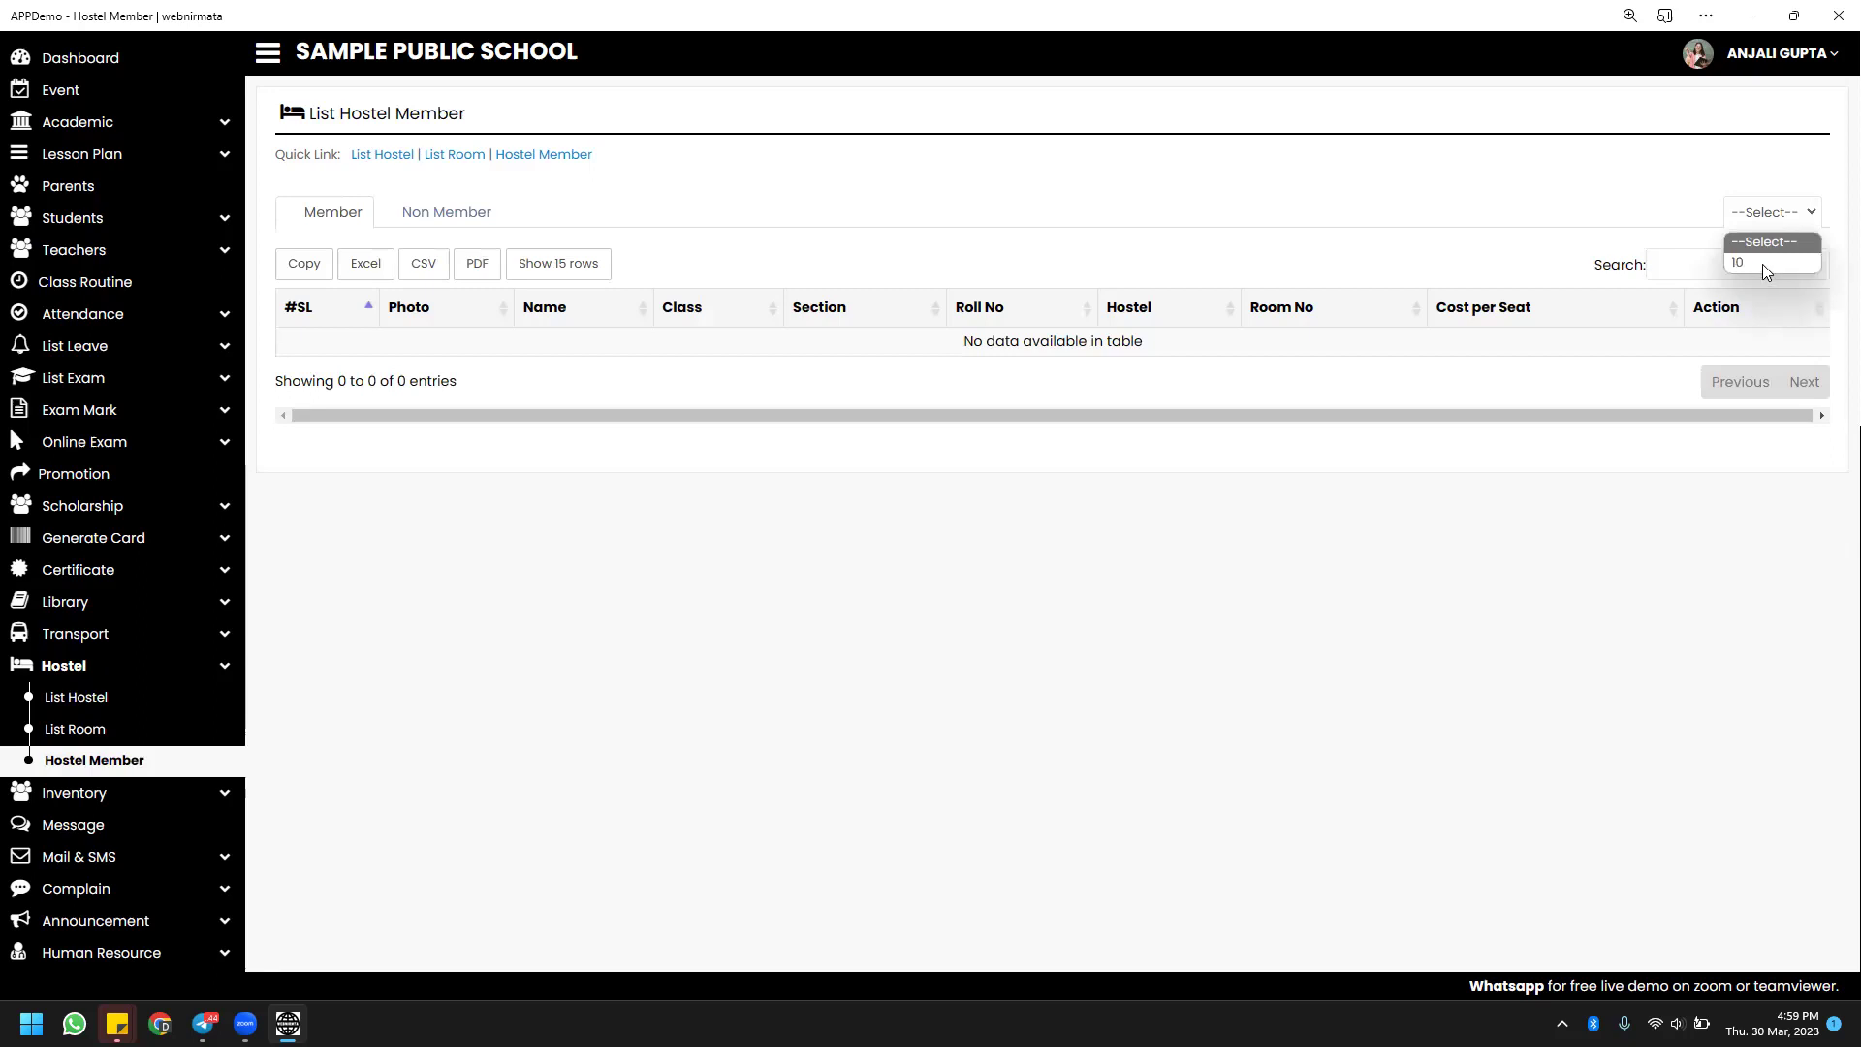
pyautogui.click(1762, 262)
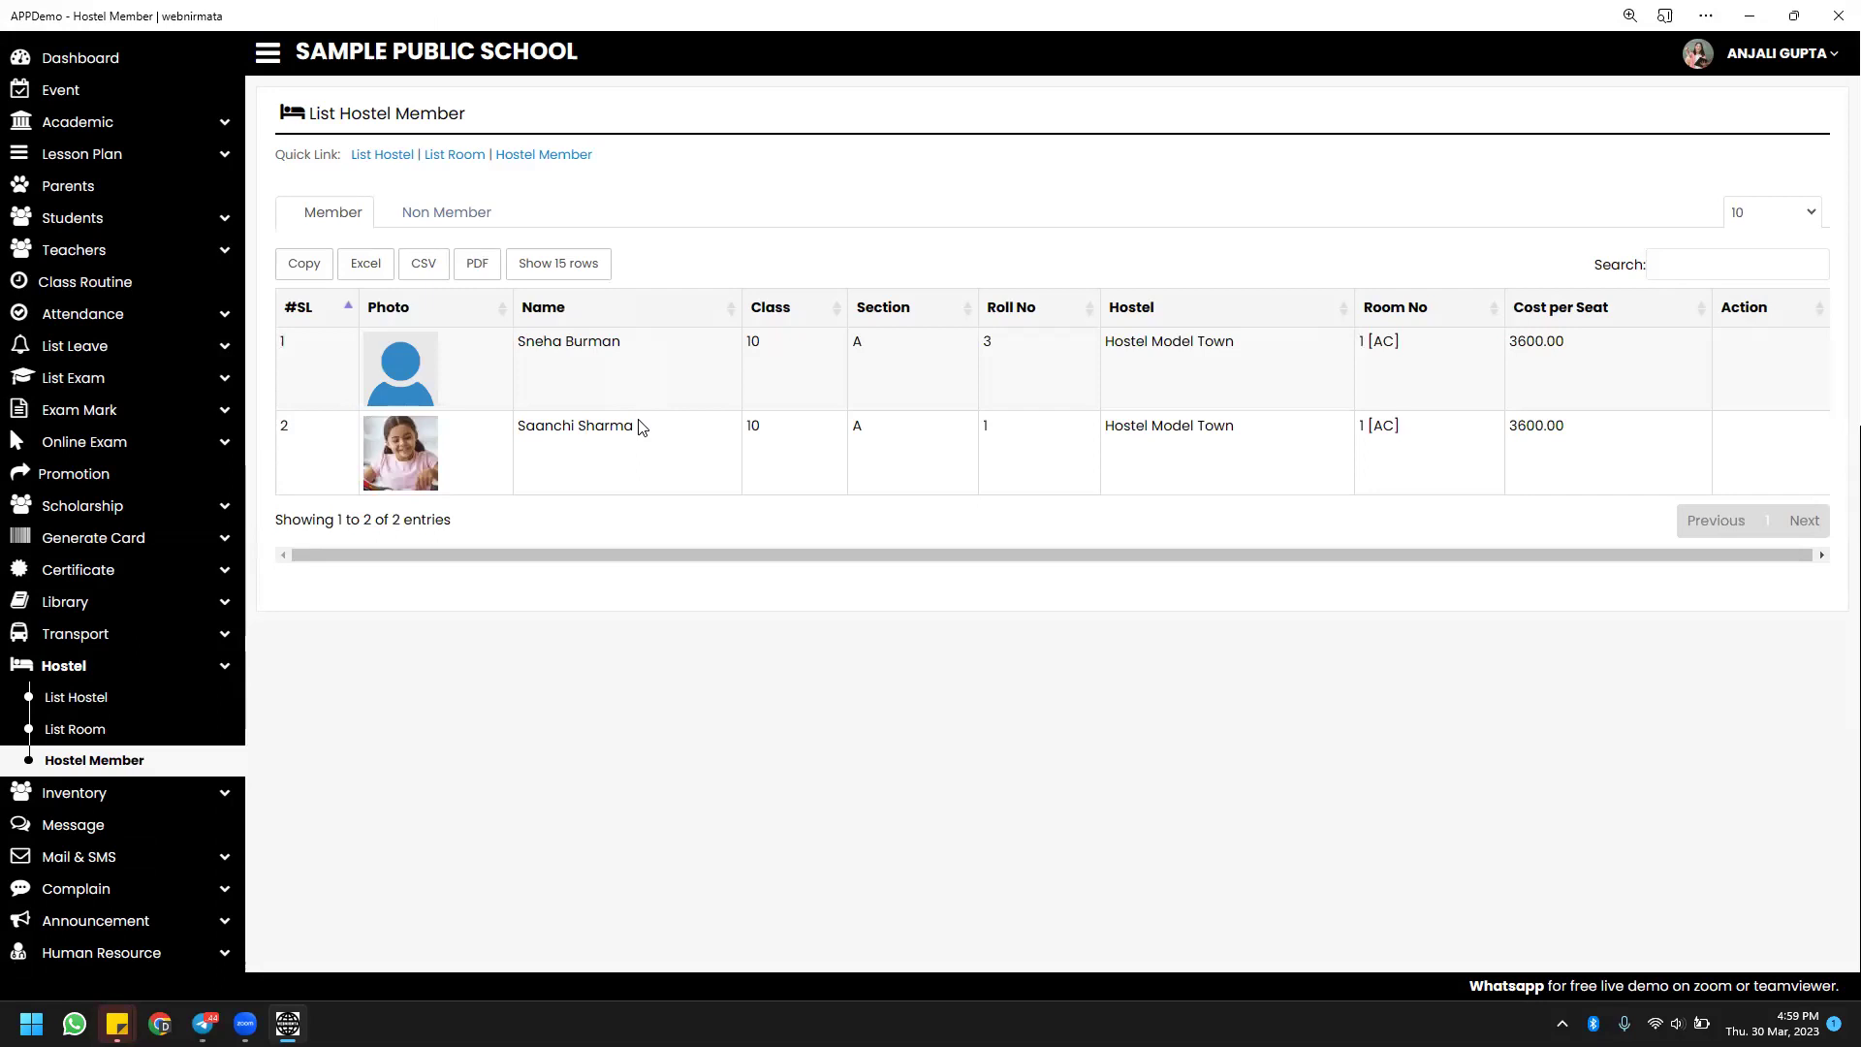
pyautogui.moveTo(640, 432); pyautogui.dragTo(520, 349)
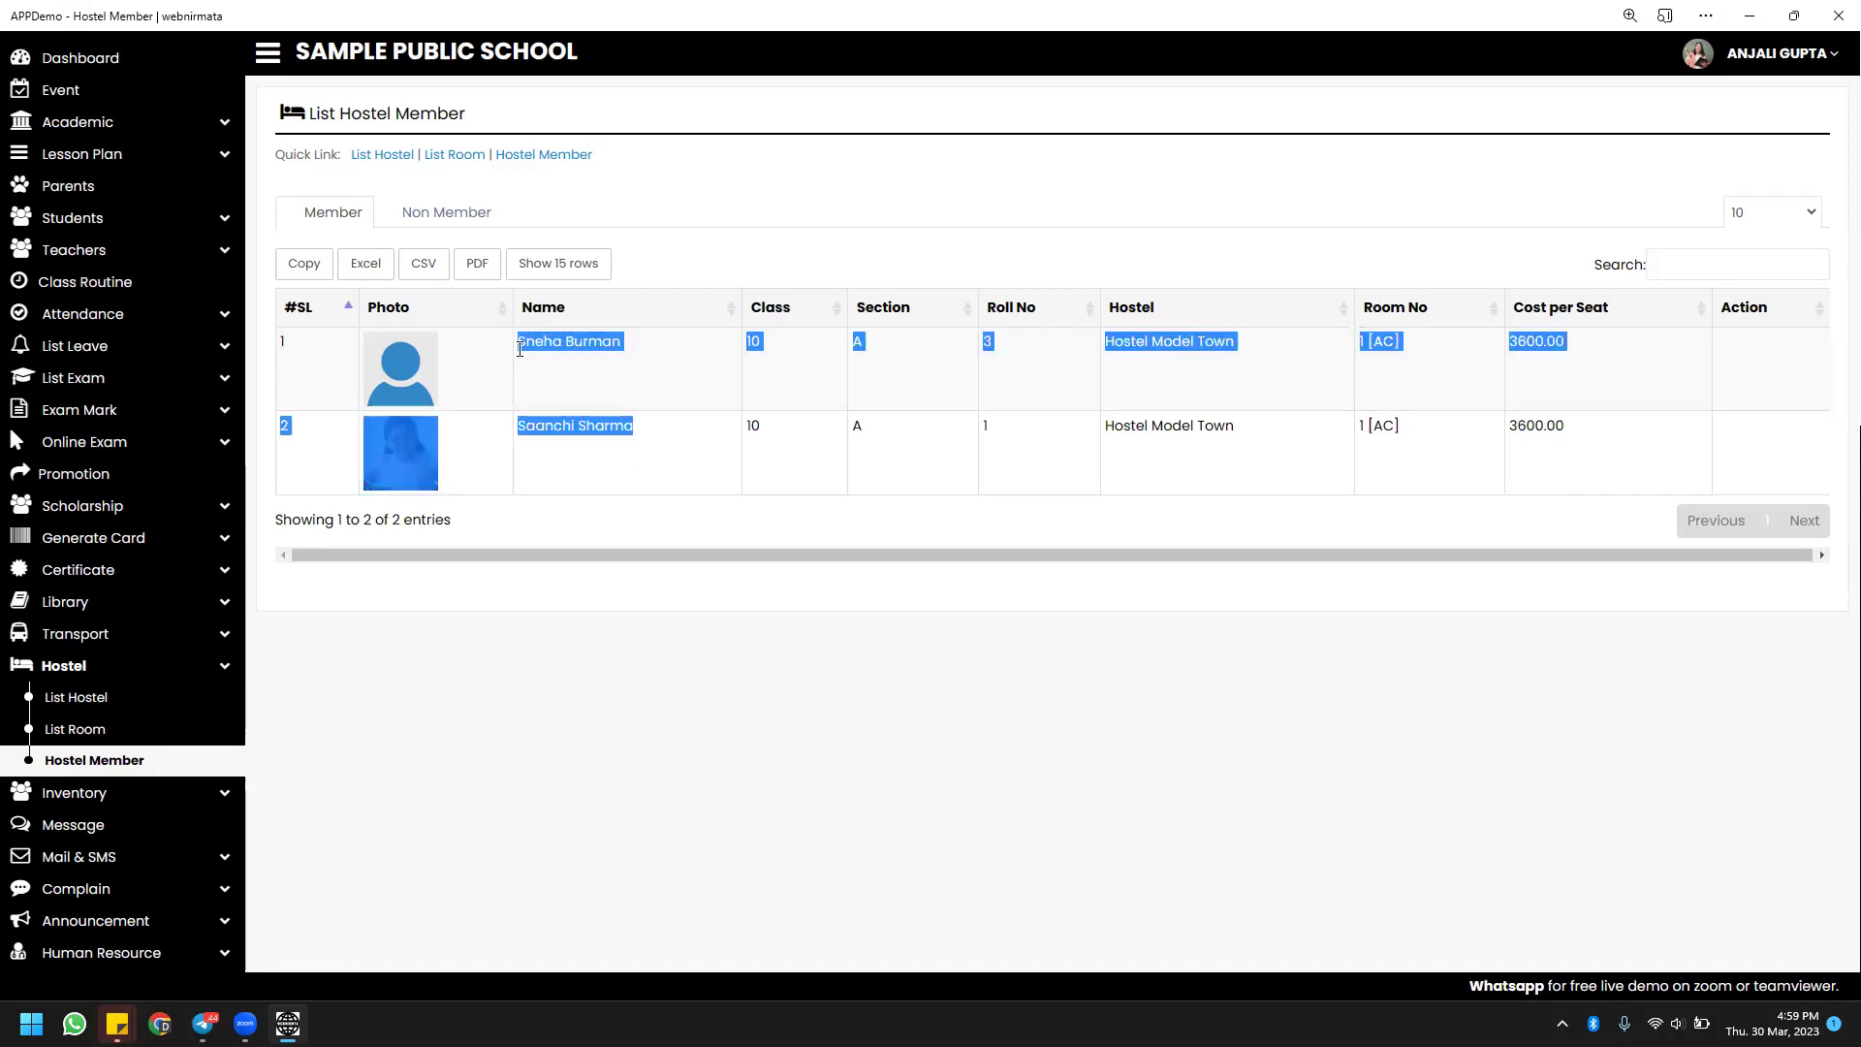
pyautogui.click(667, 417)
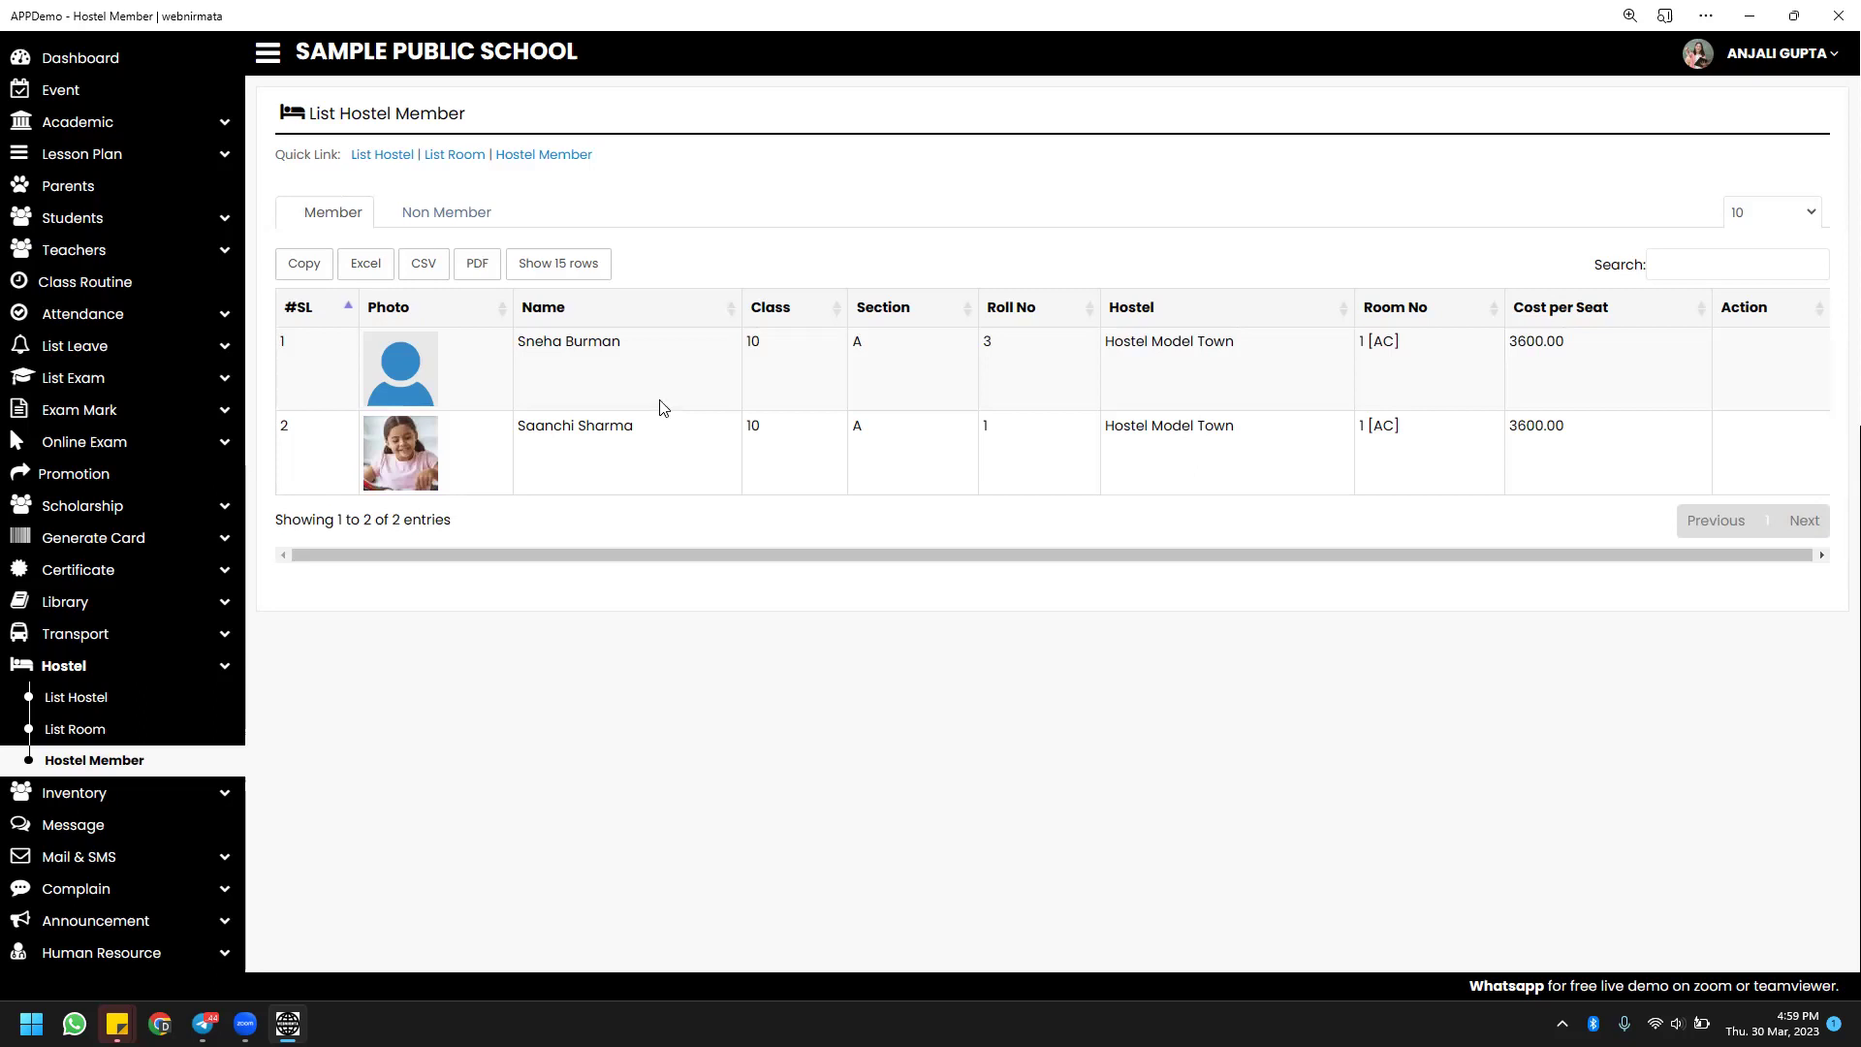
# Show the class 10 students who are not hostel members and look through the list with its hostel and room choices.
pyautogui.click(488, 223)
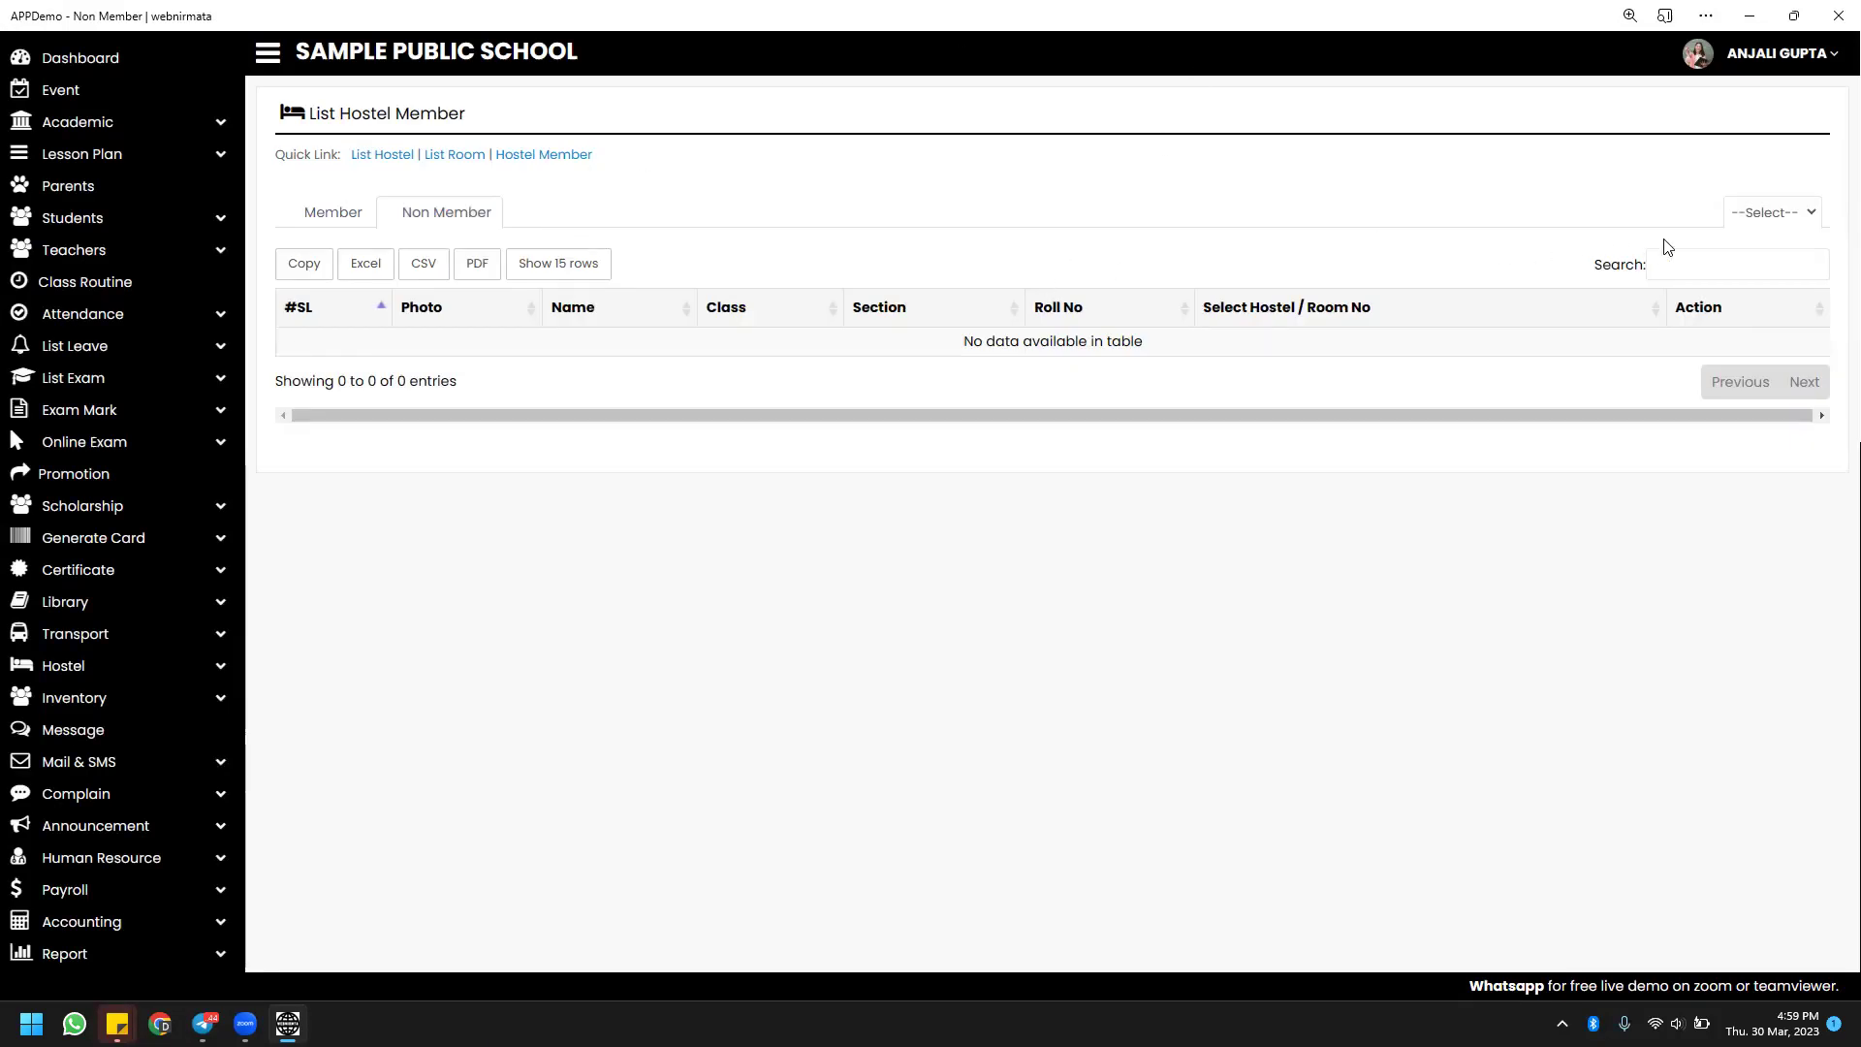
pyautogui.click(1745, 219)
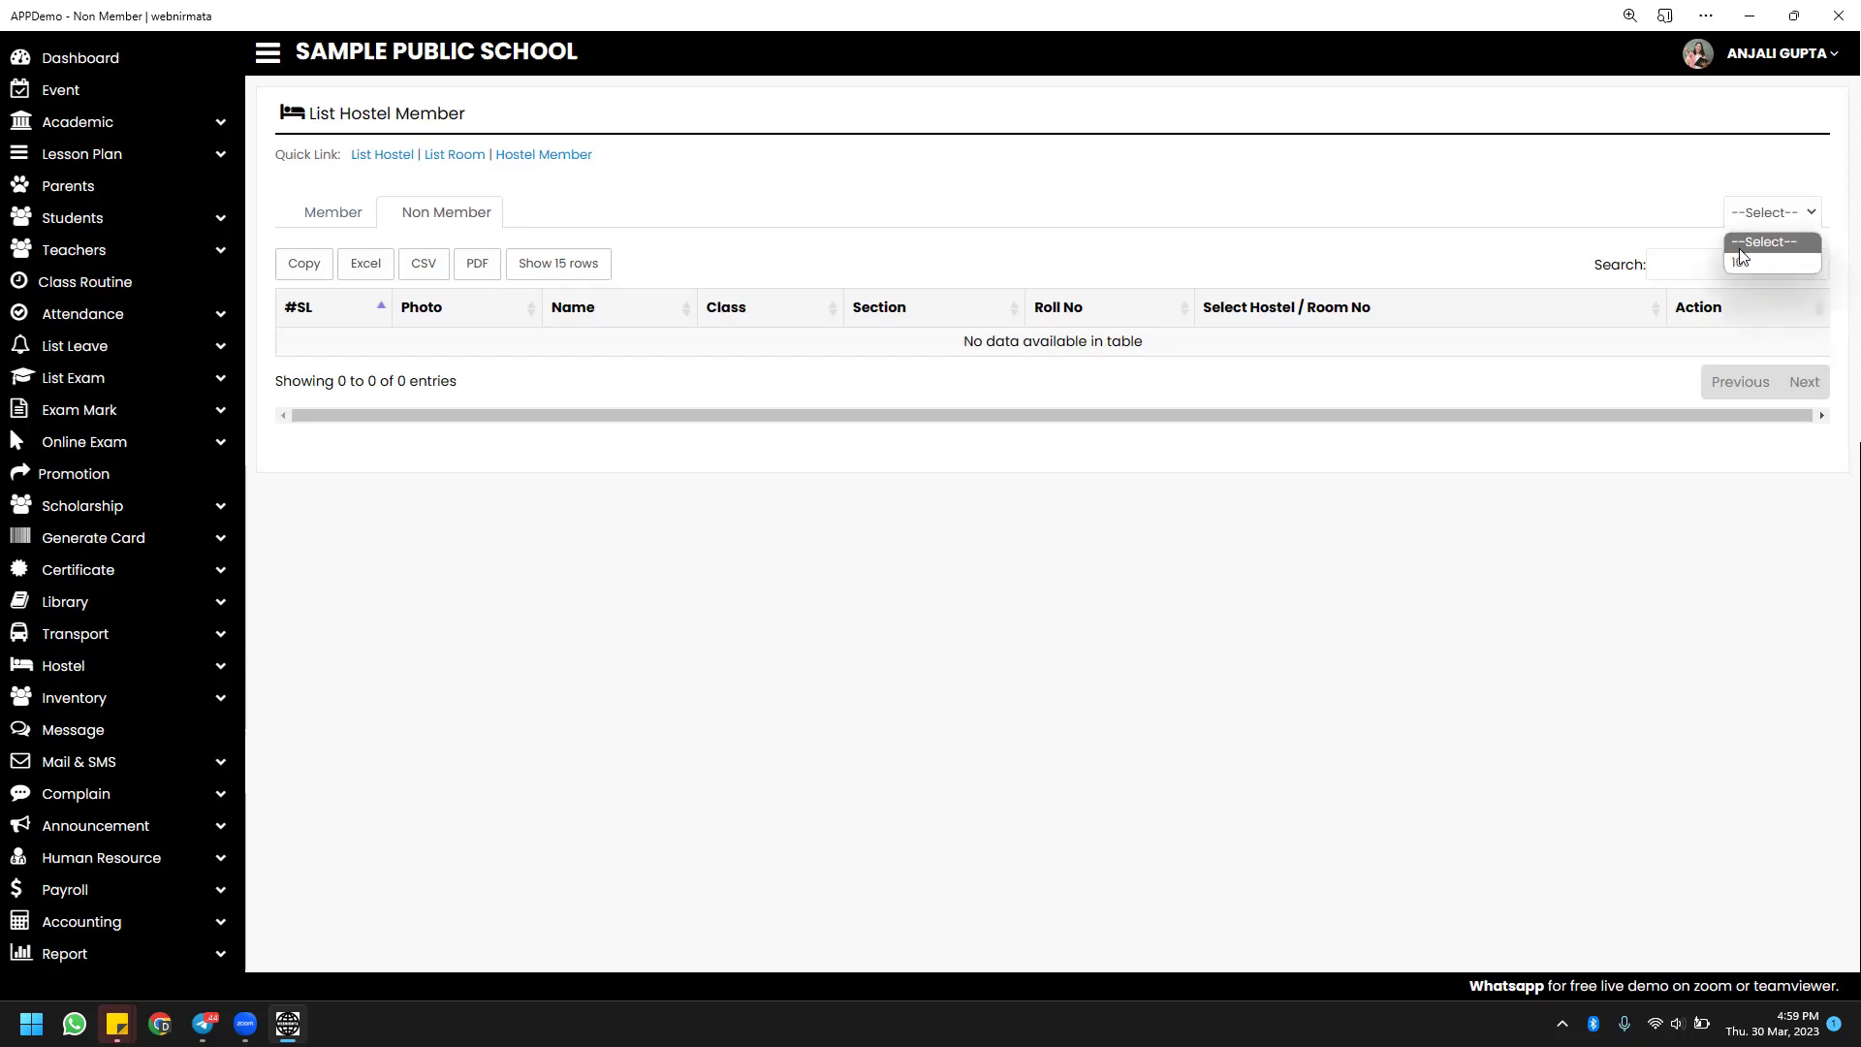
pyautogui.click(1742, 261)
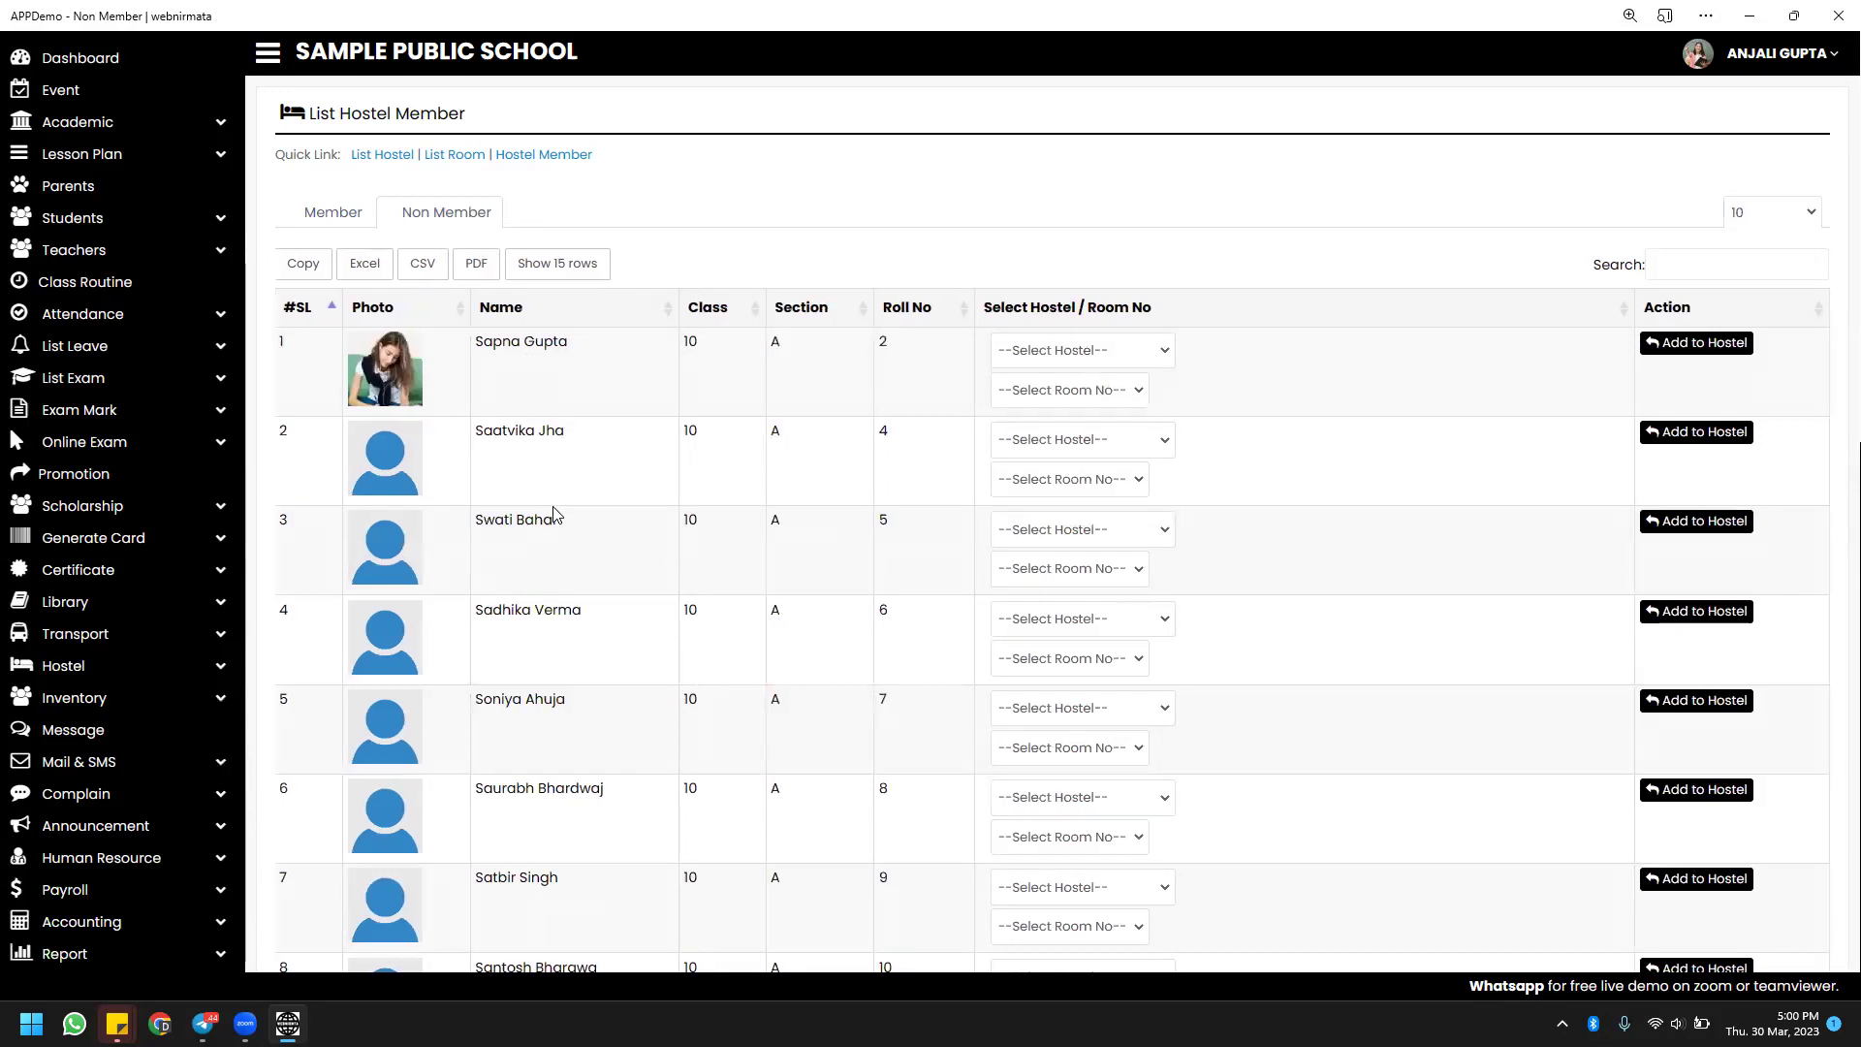
pyautogui.scroll(2, 553, 514)
pyautogui.scroll(-5, 554, 514)
pyautogui.scroll(-3, 553, 514)
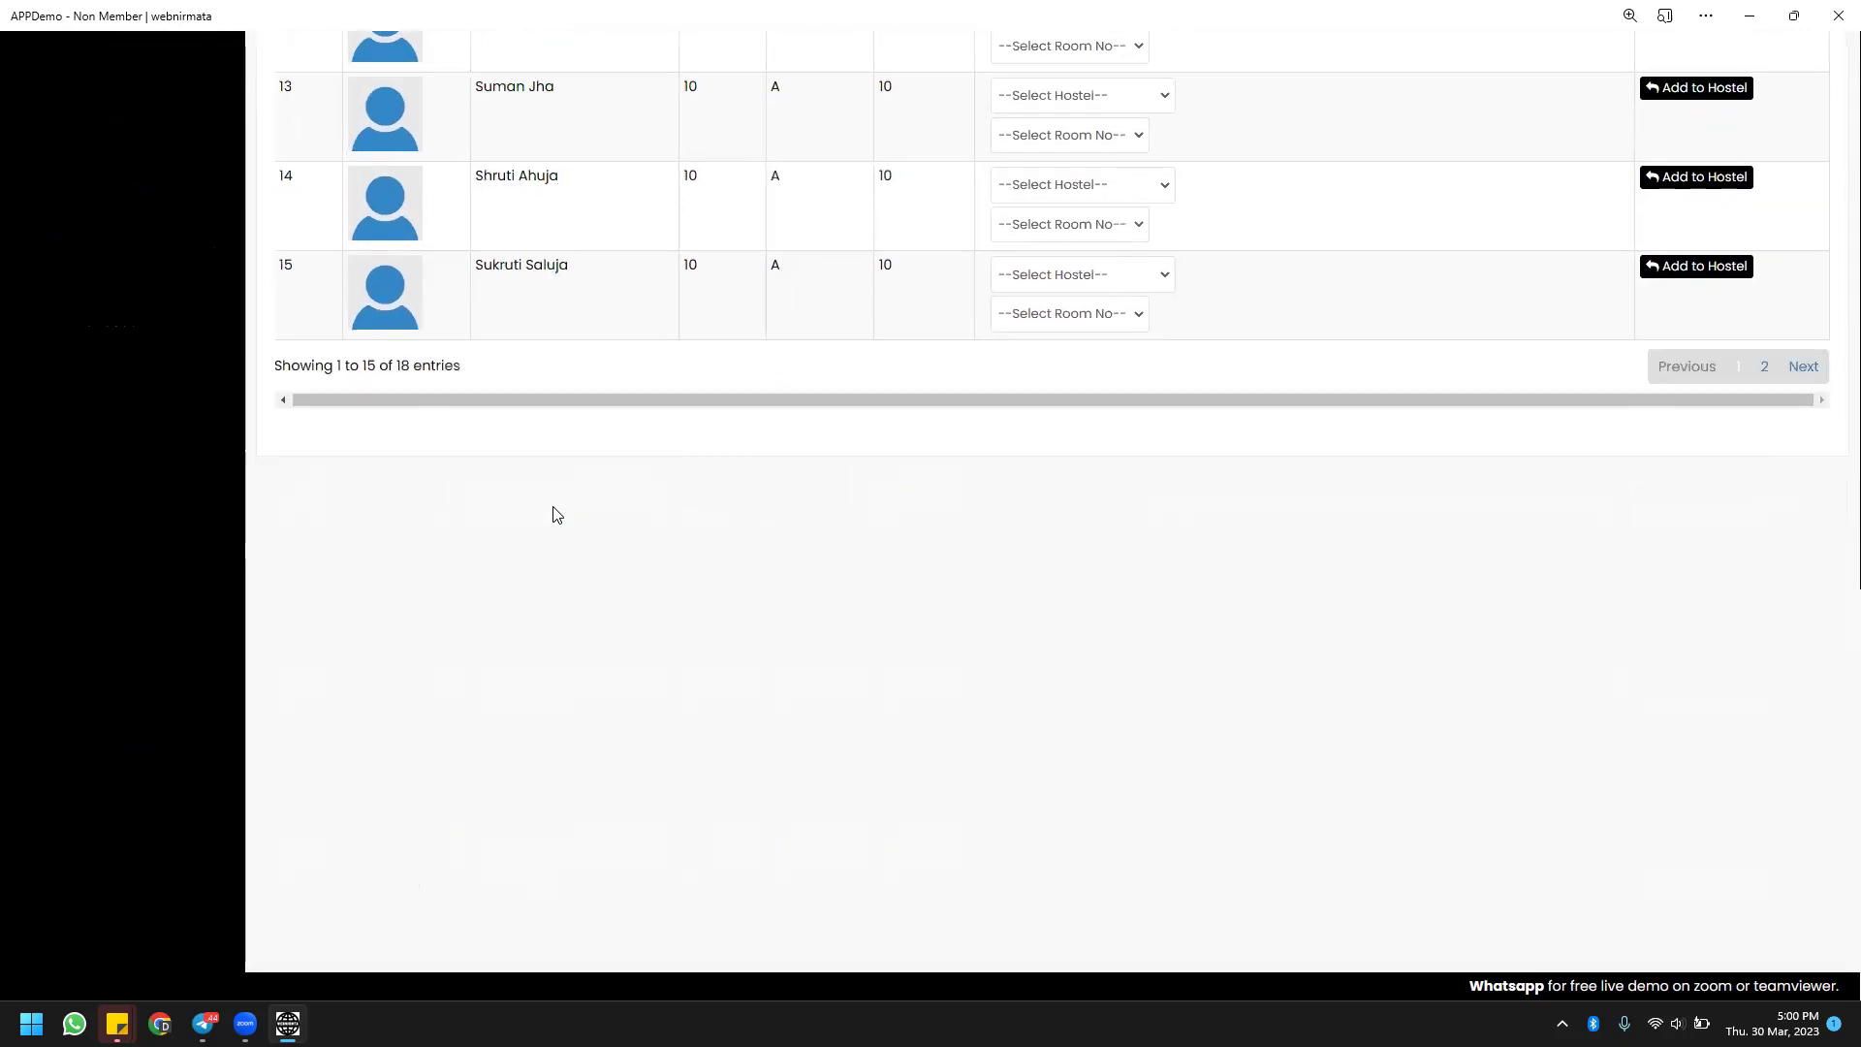
# Add the first student in the non-member list to Hostel Model Town [Girl], room 1 [AC] [ 3600.00 ].
pyautogui.scroll(8, 554, 514)
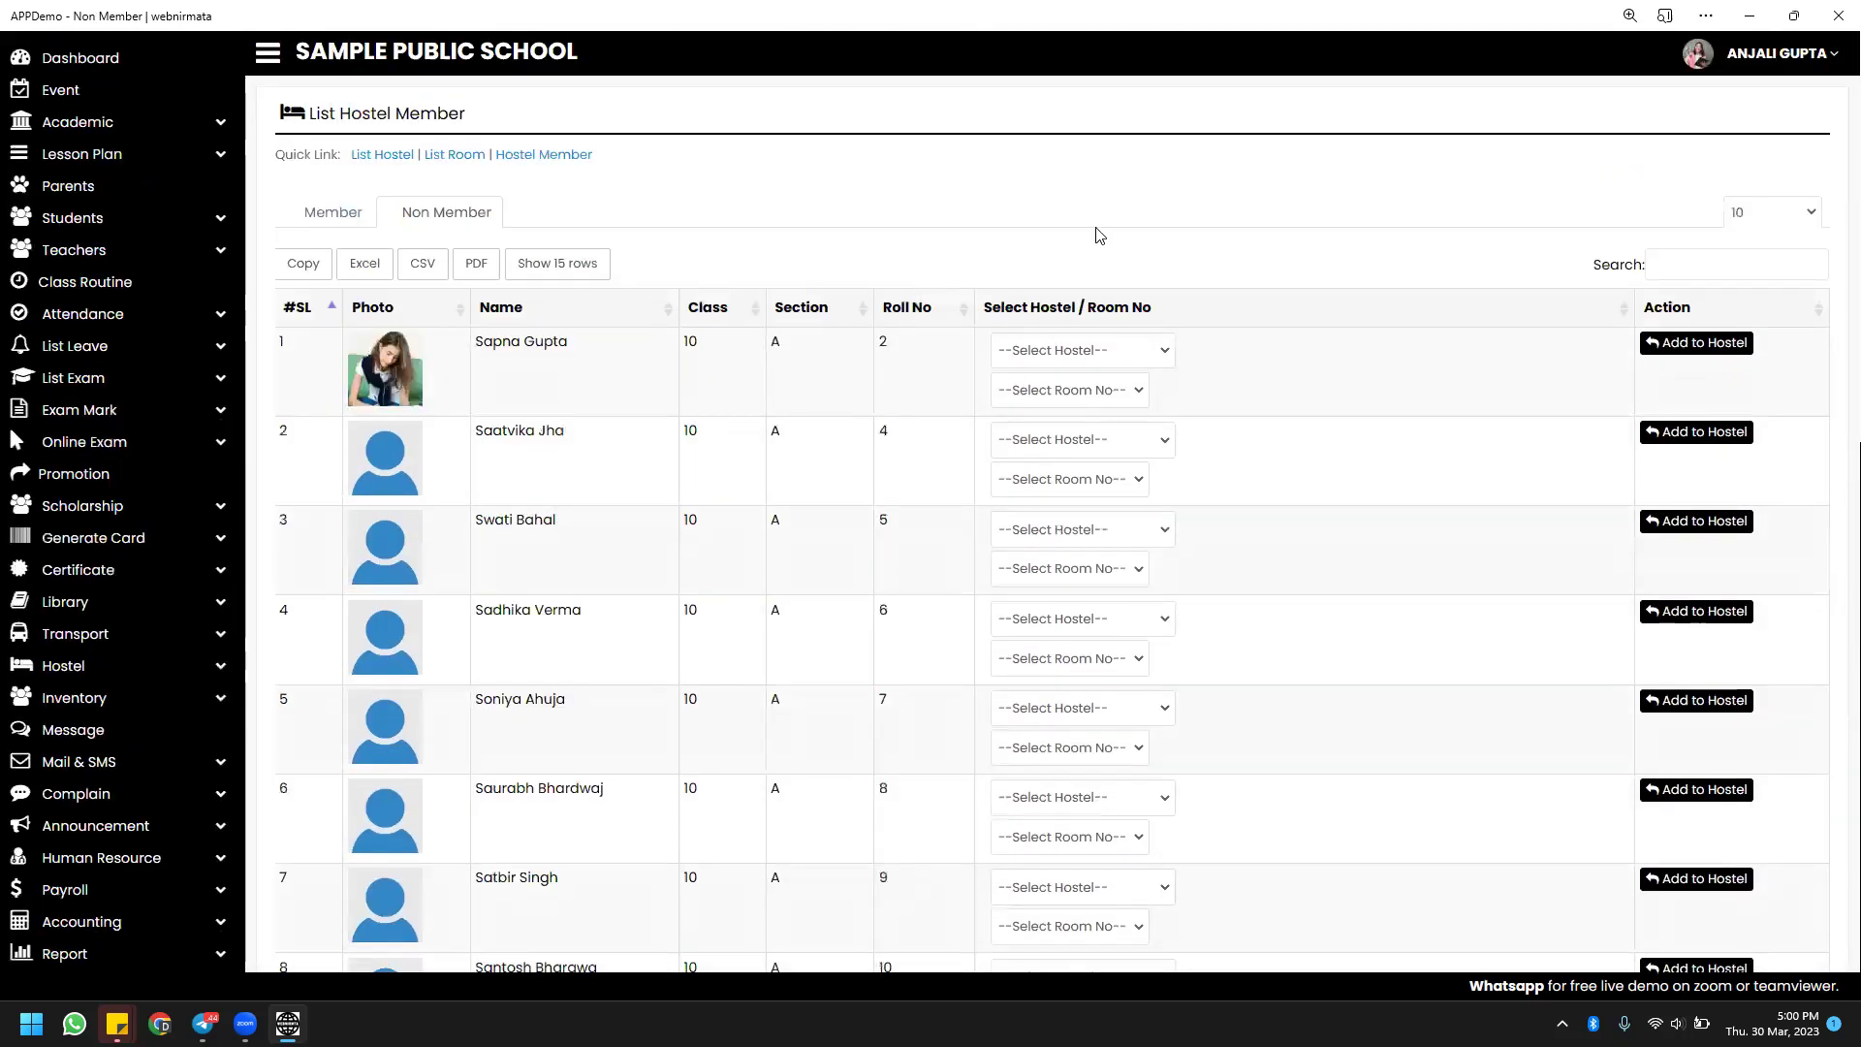
pyautogui.click(1162, 356)
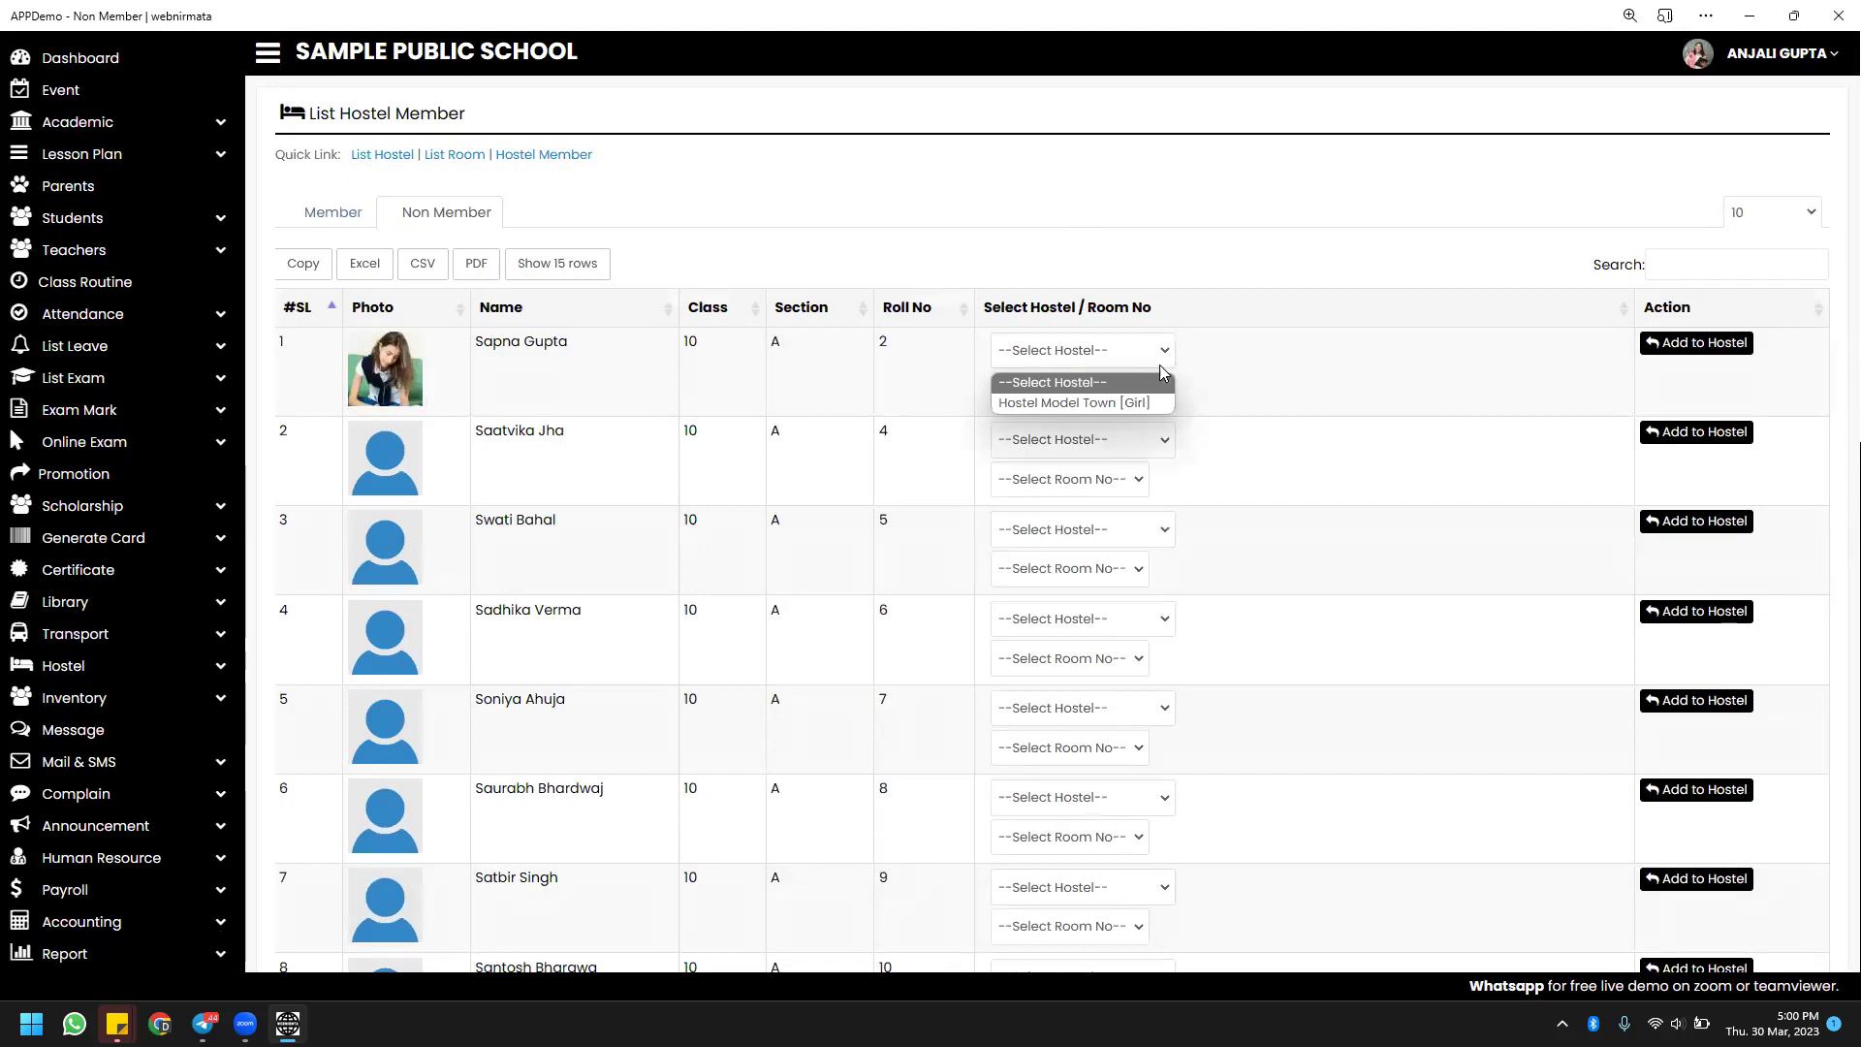
pyautogui.click(1136, 399)
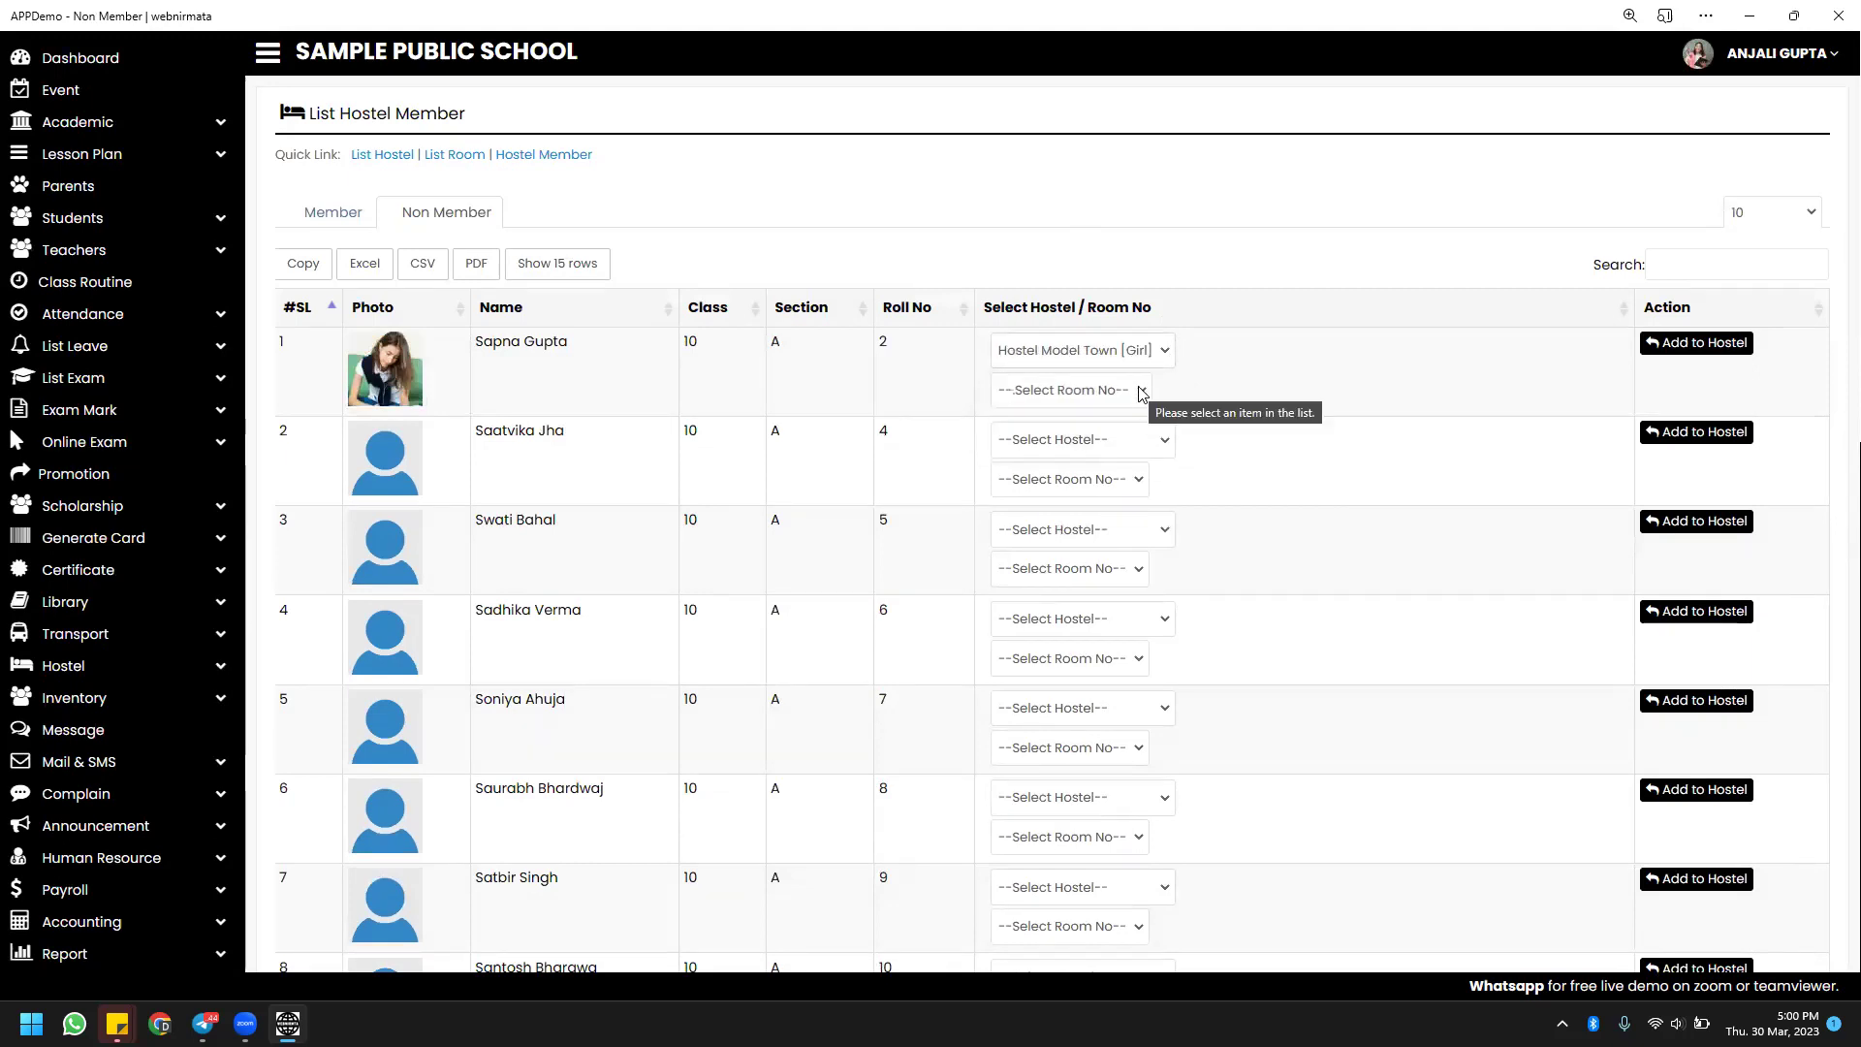
pyautogui.click(1141, 391)
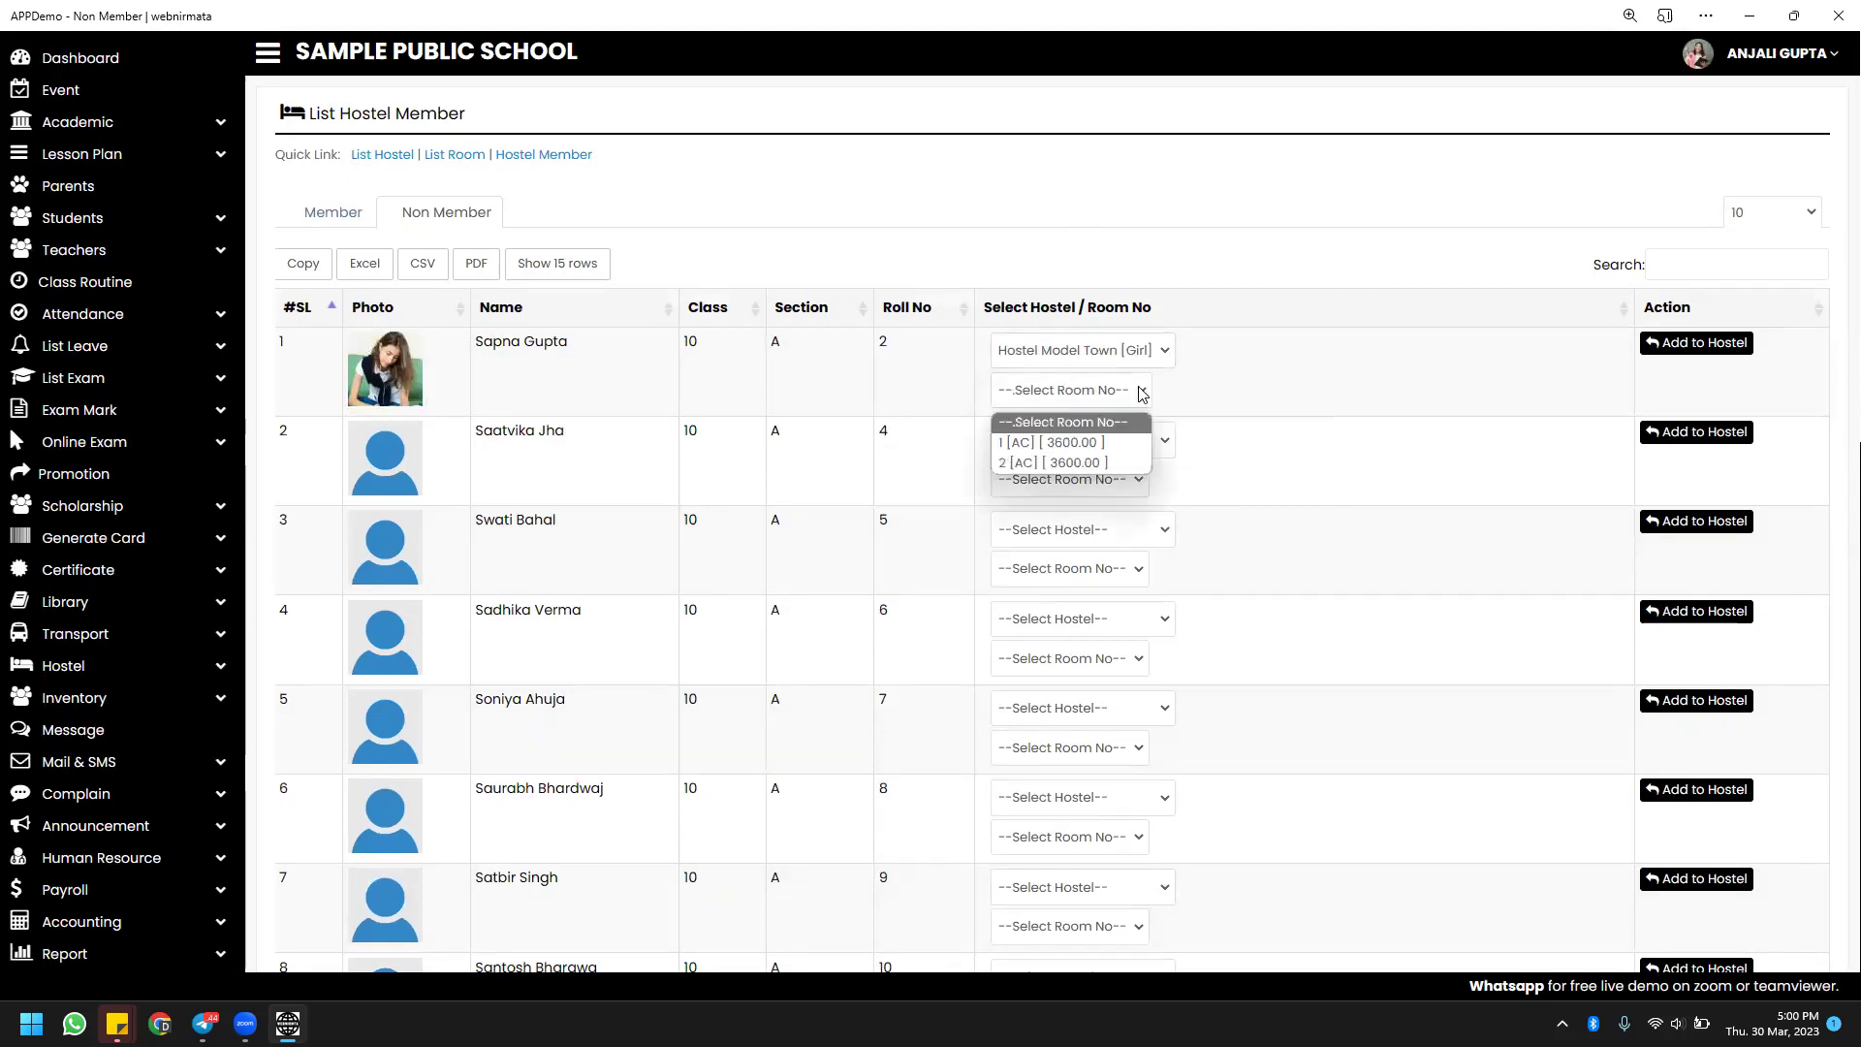
pyautogui.click(1102, 446)
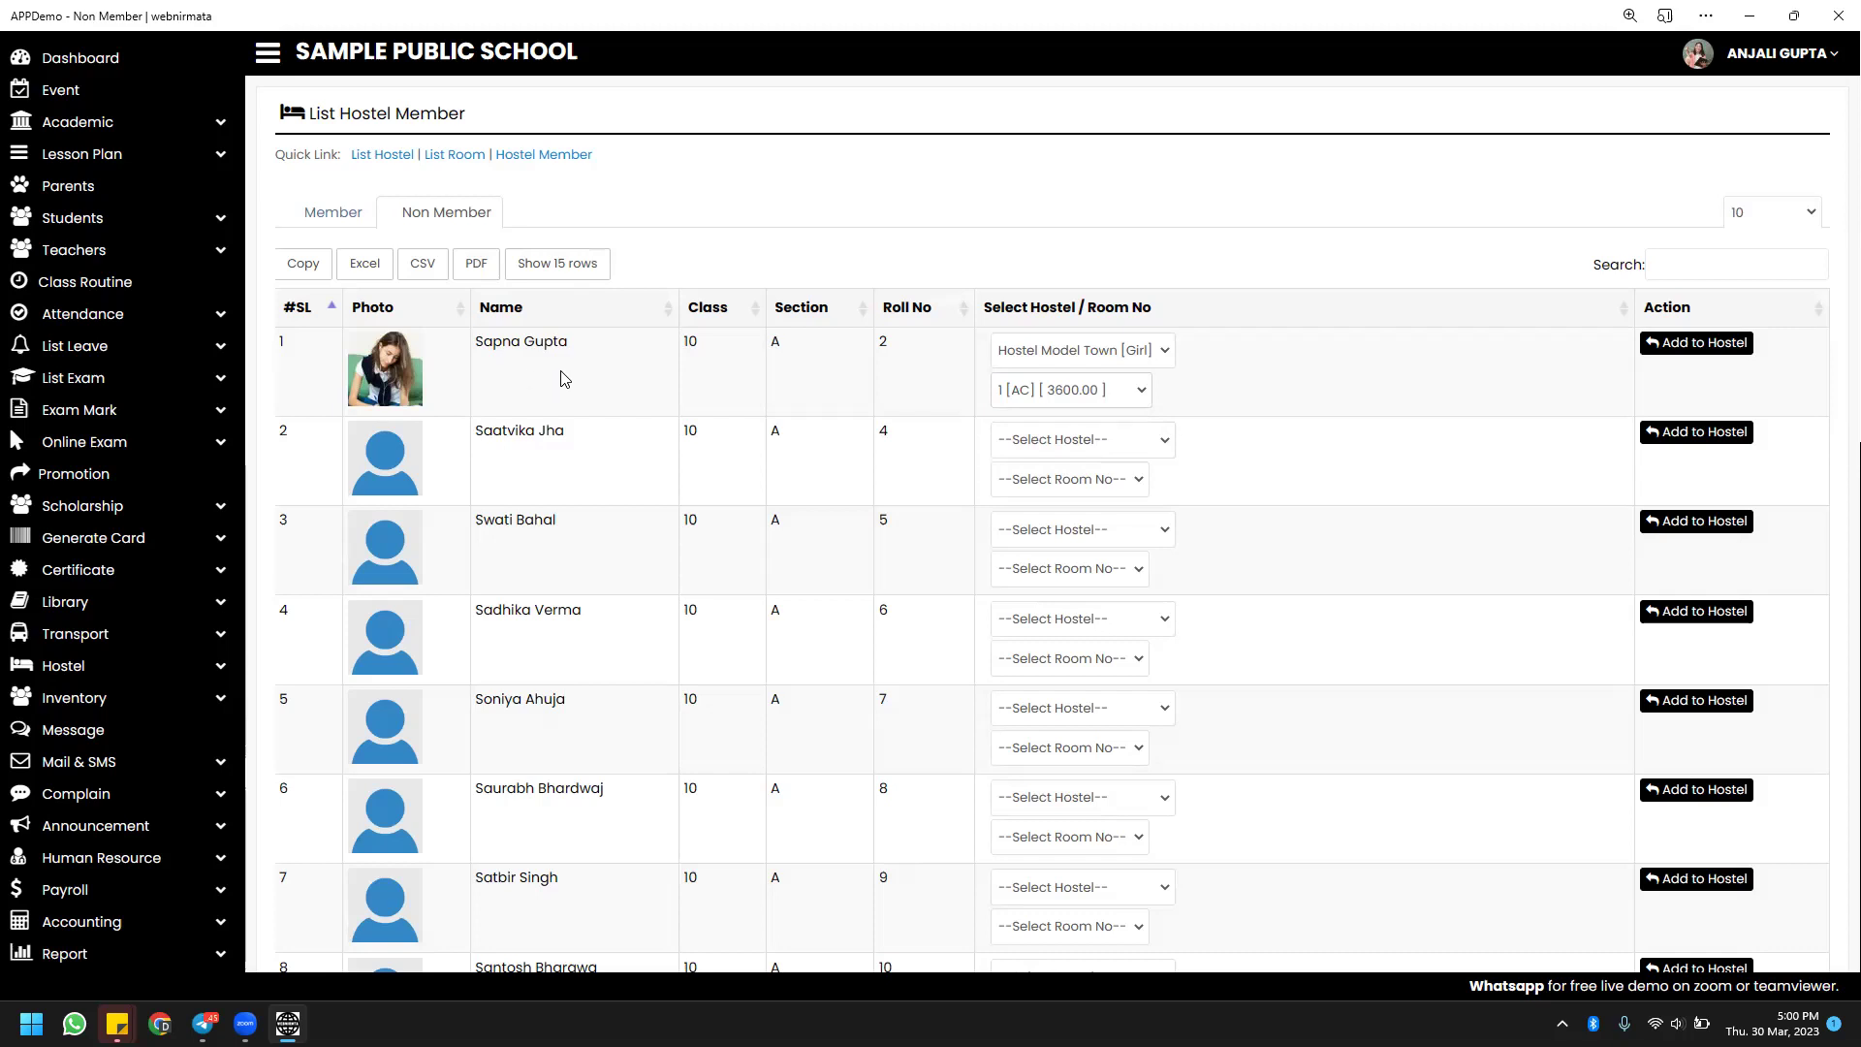
pyautogui.click(1683, 349)
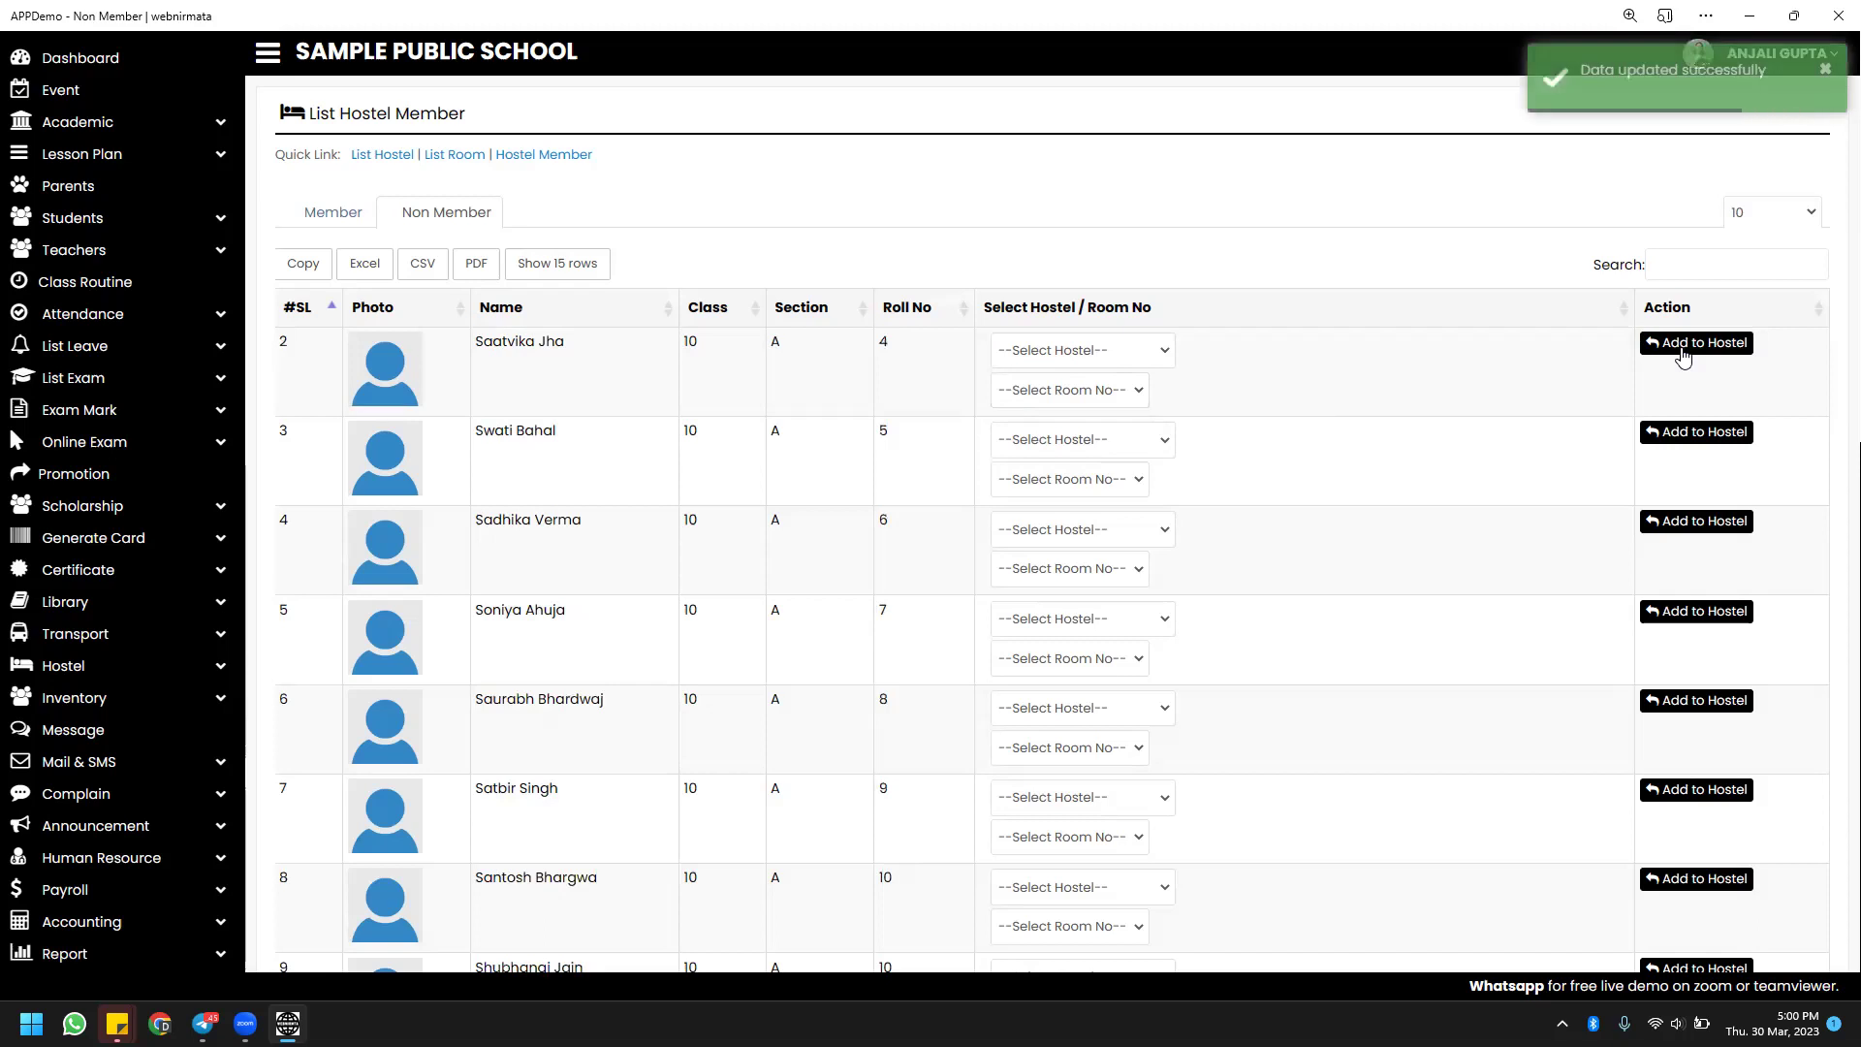
# Show the class 10 hostel members and review their hostel, room and seat cost entries.
pyautogui.click(337, 223)
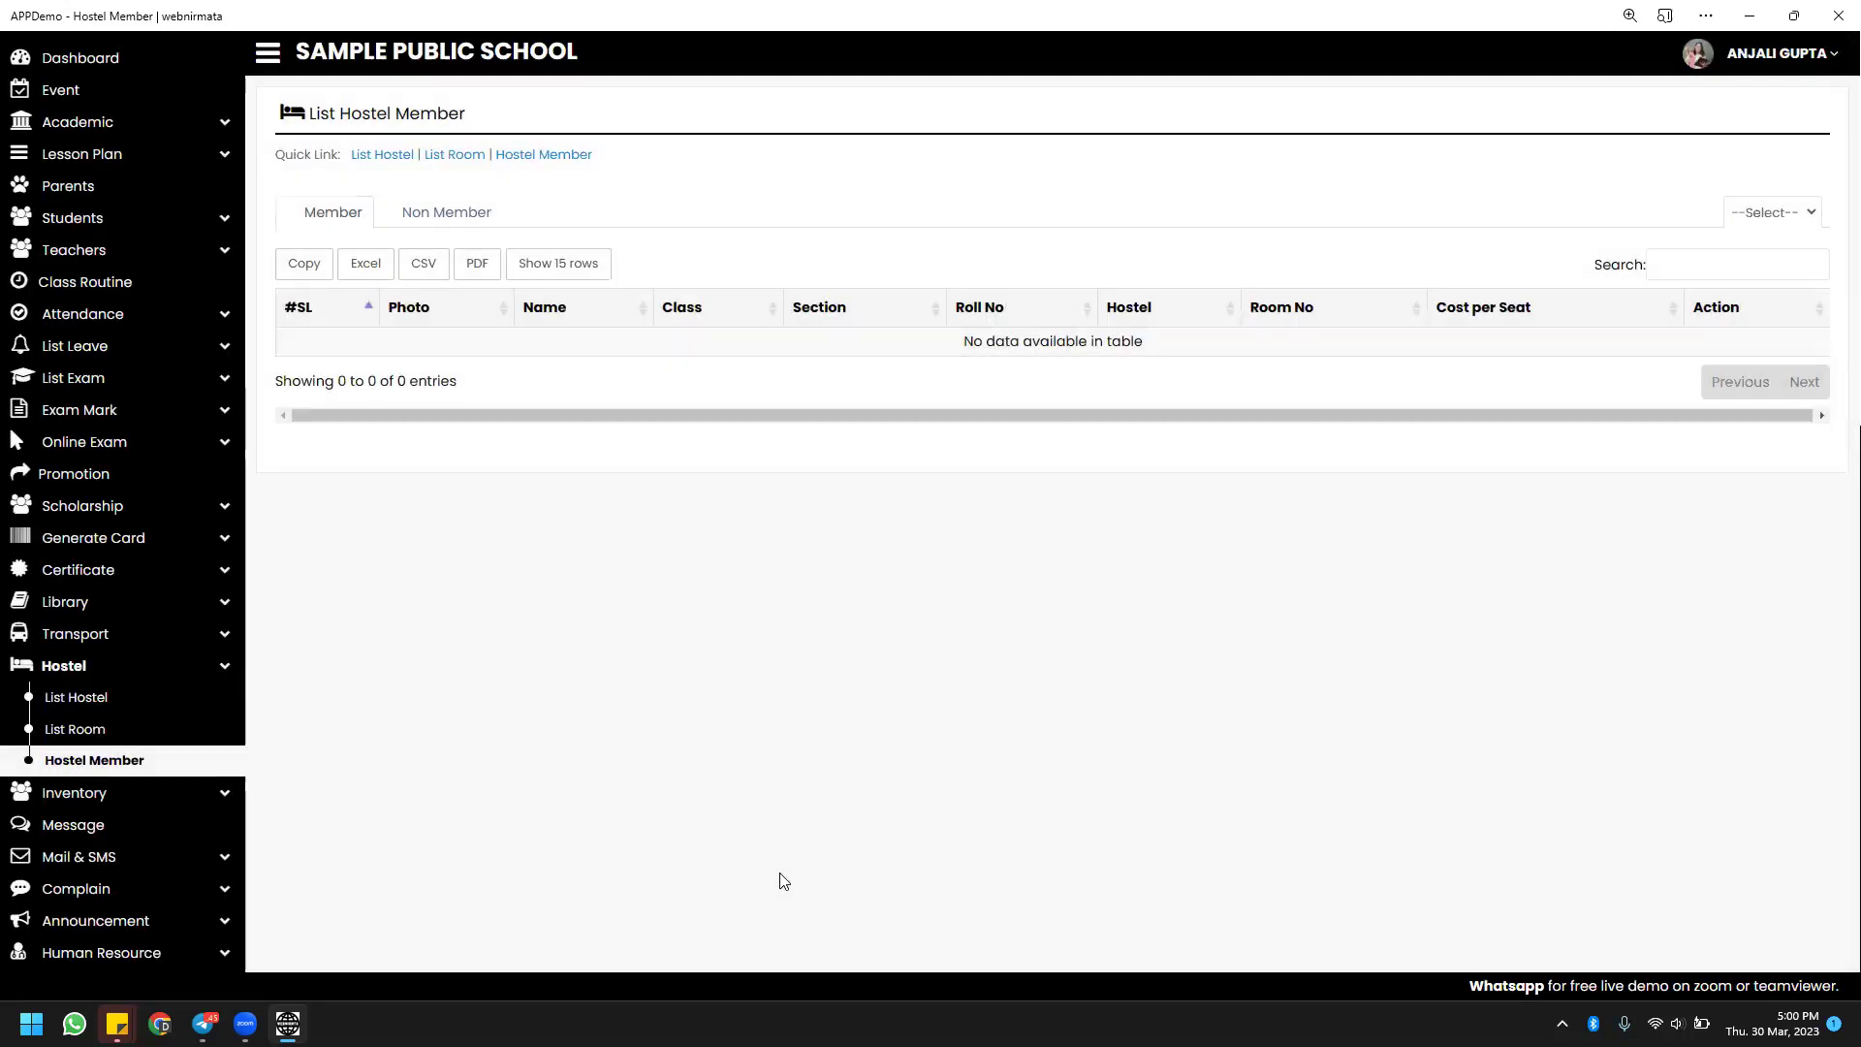
pyautogui.click(1780, 216)
pyautogui.click(1750, 261)
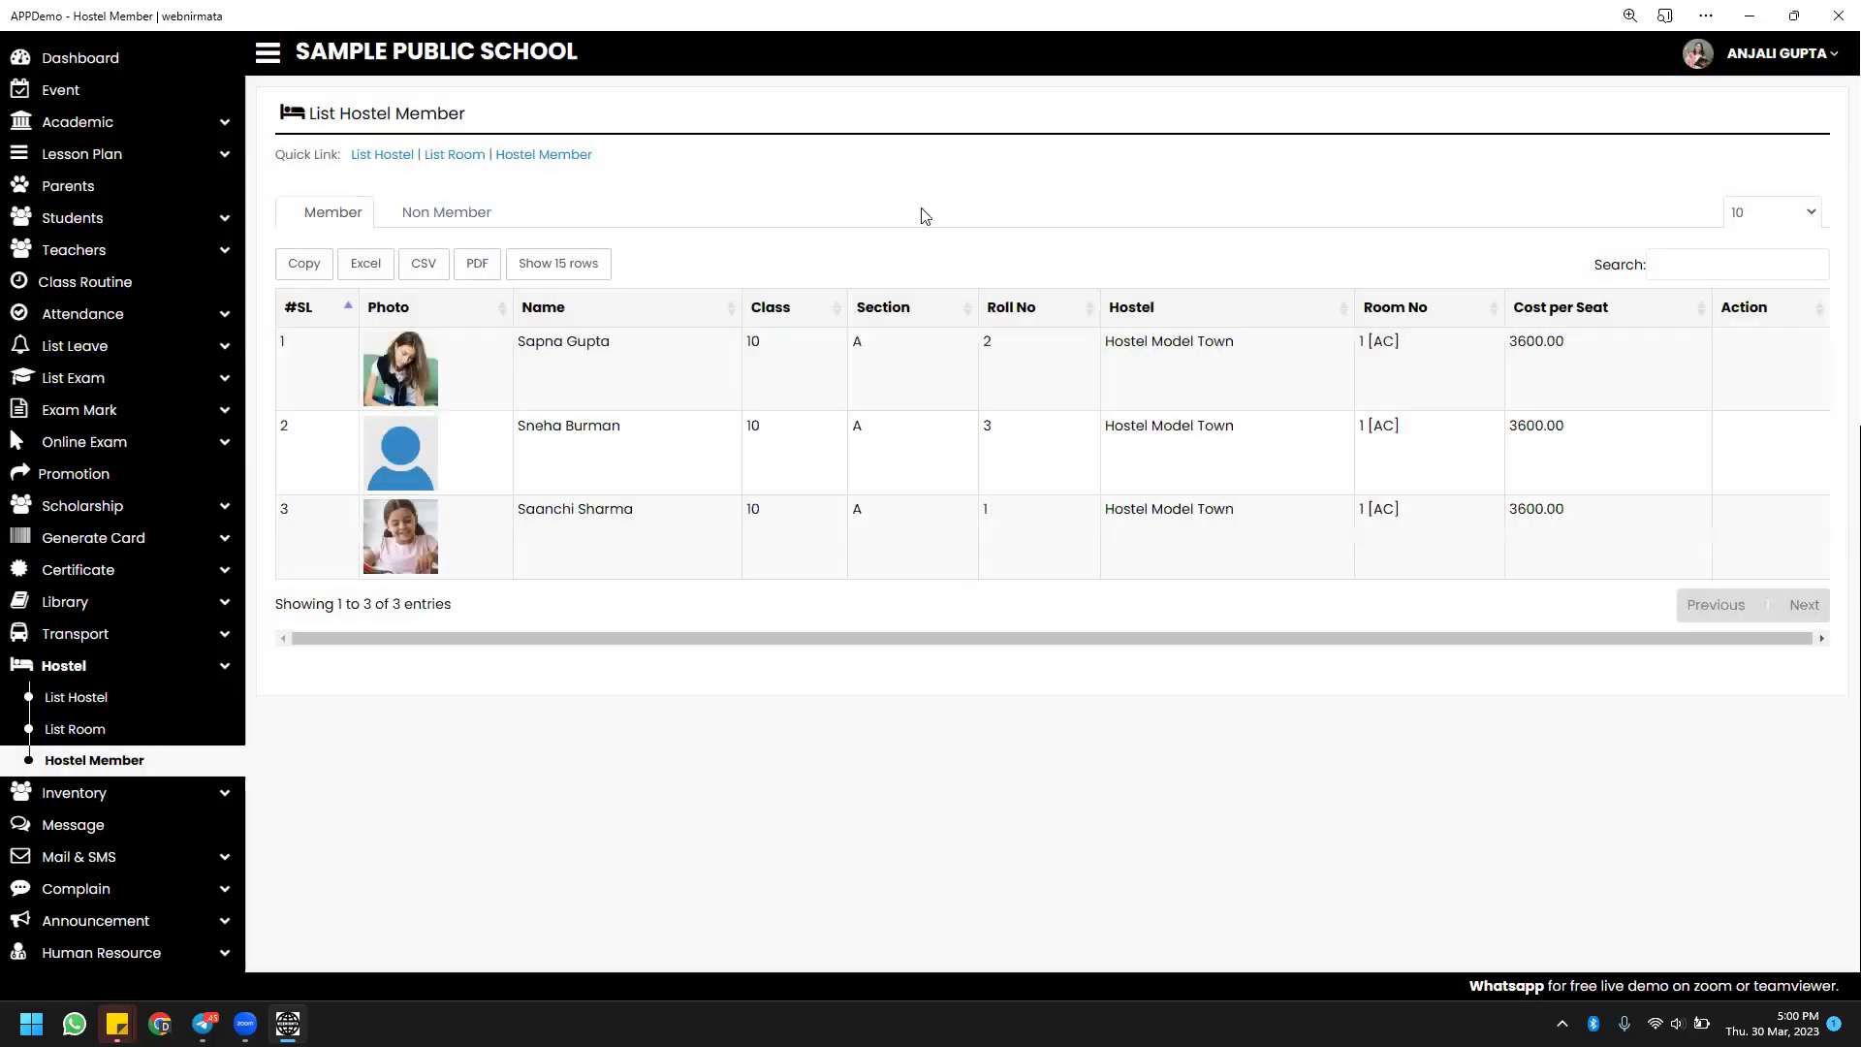
pyautogui.scroll(-2, 660, 339)
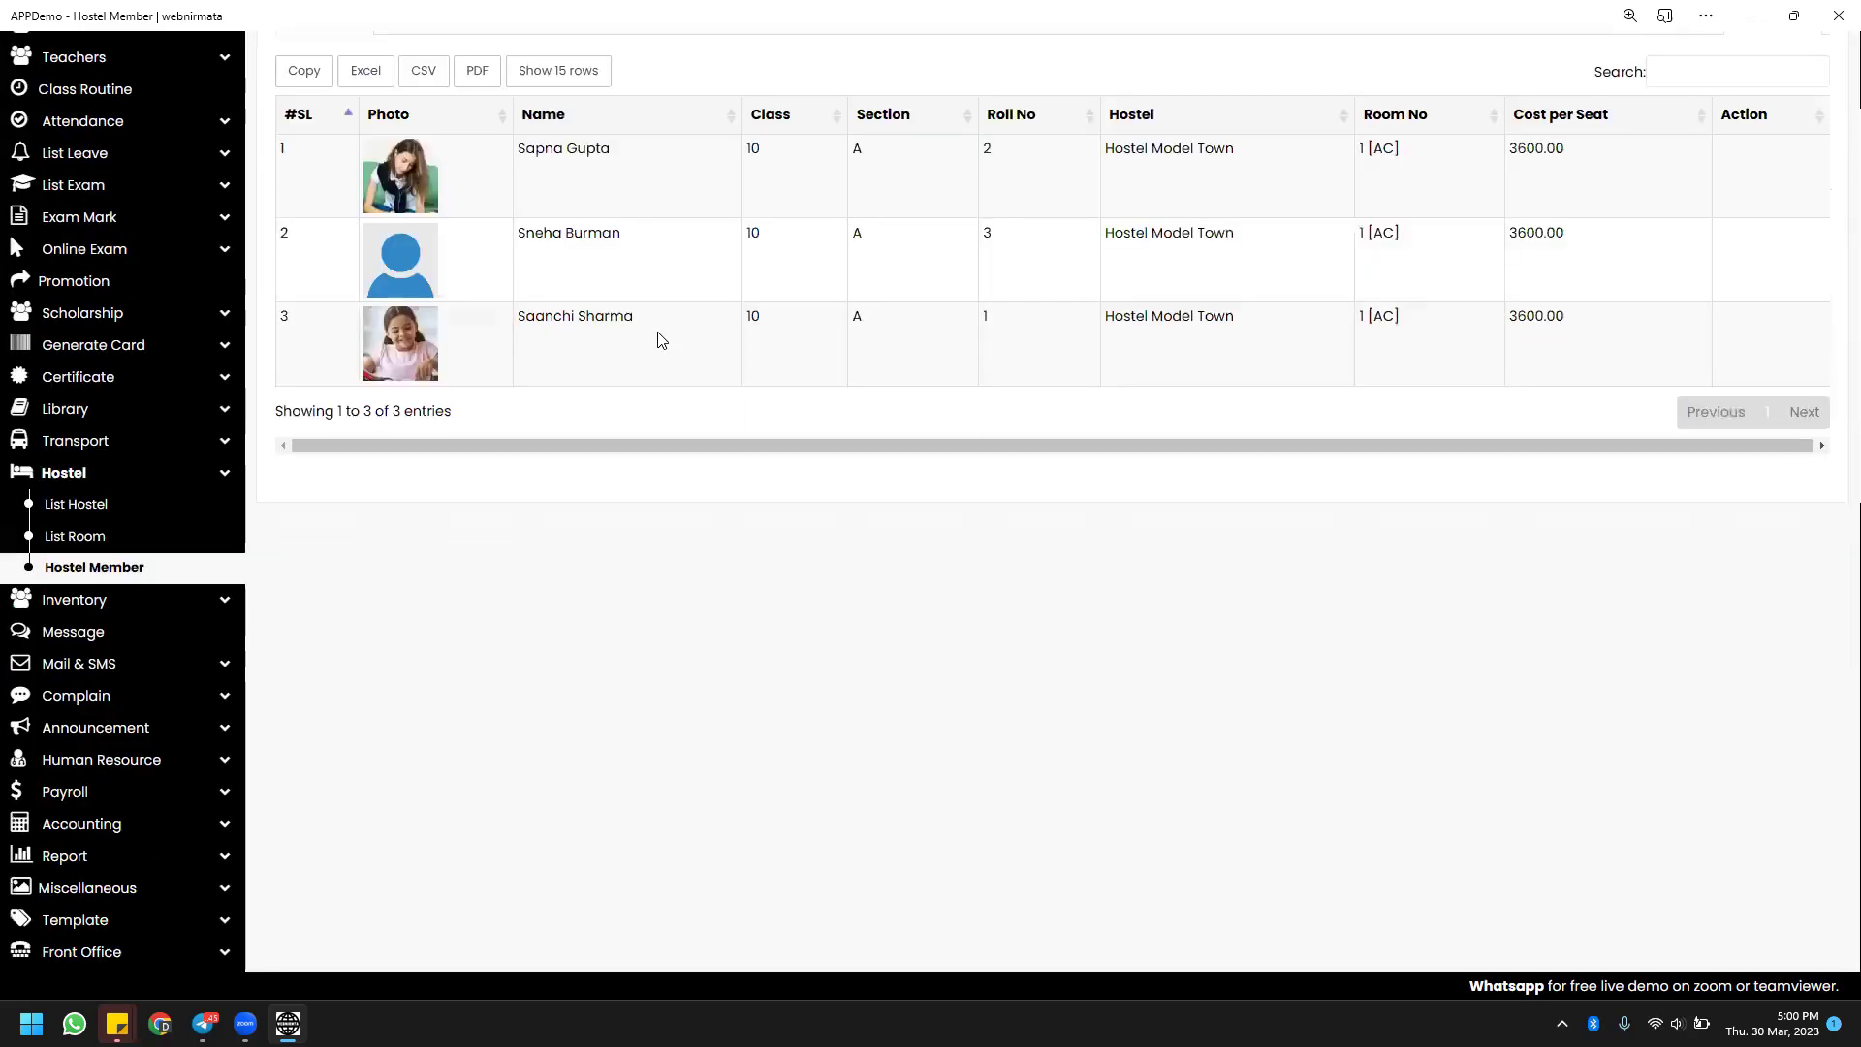
# Open the inventory supplier list, examine the fields for adding a supplier and return to the list.
pyautogui.click(211, 606)
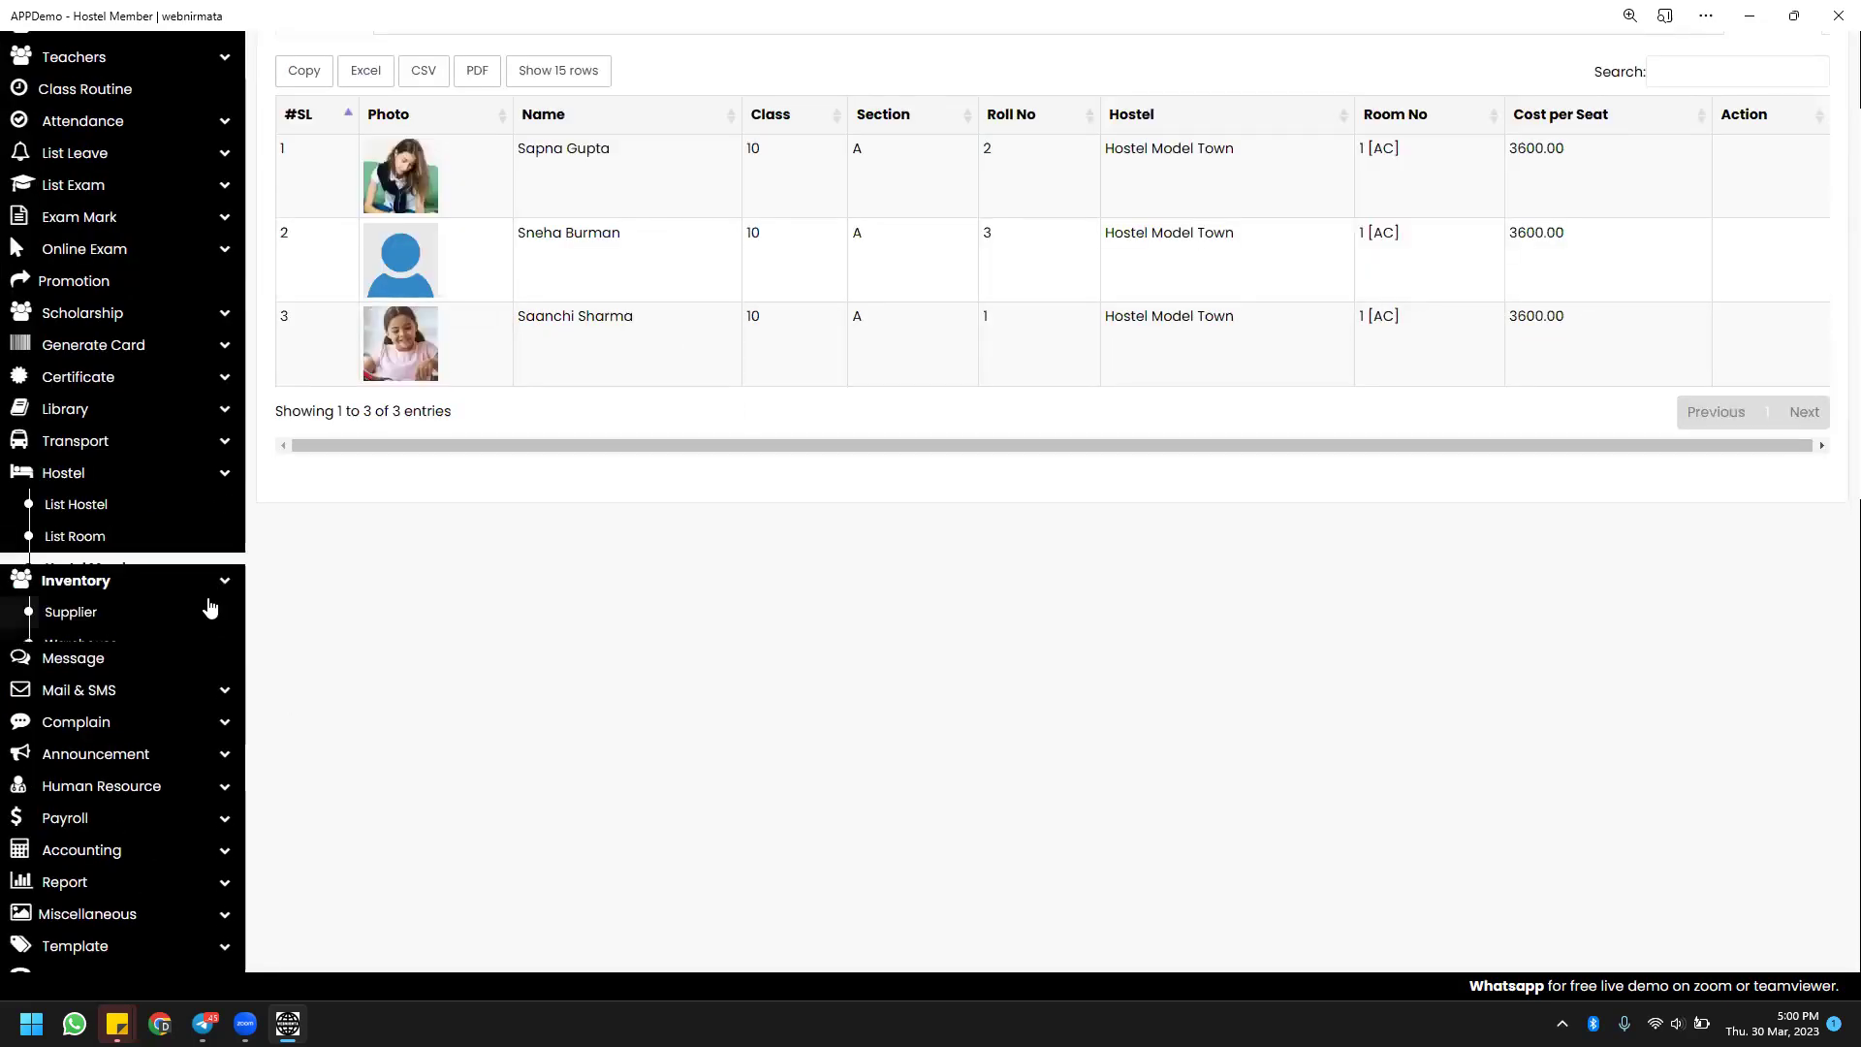
pyautogui.click(84, 541)
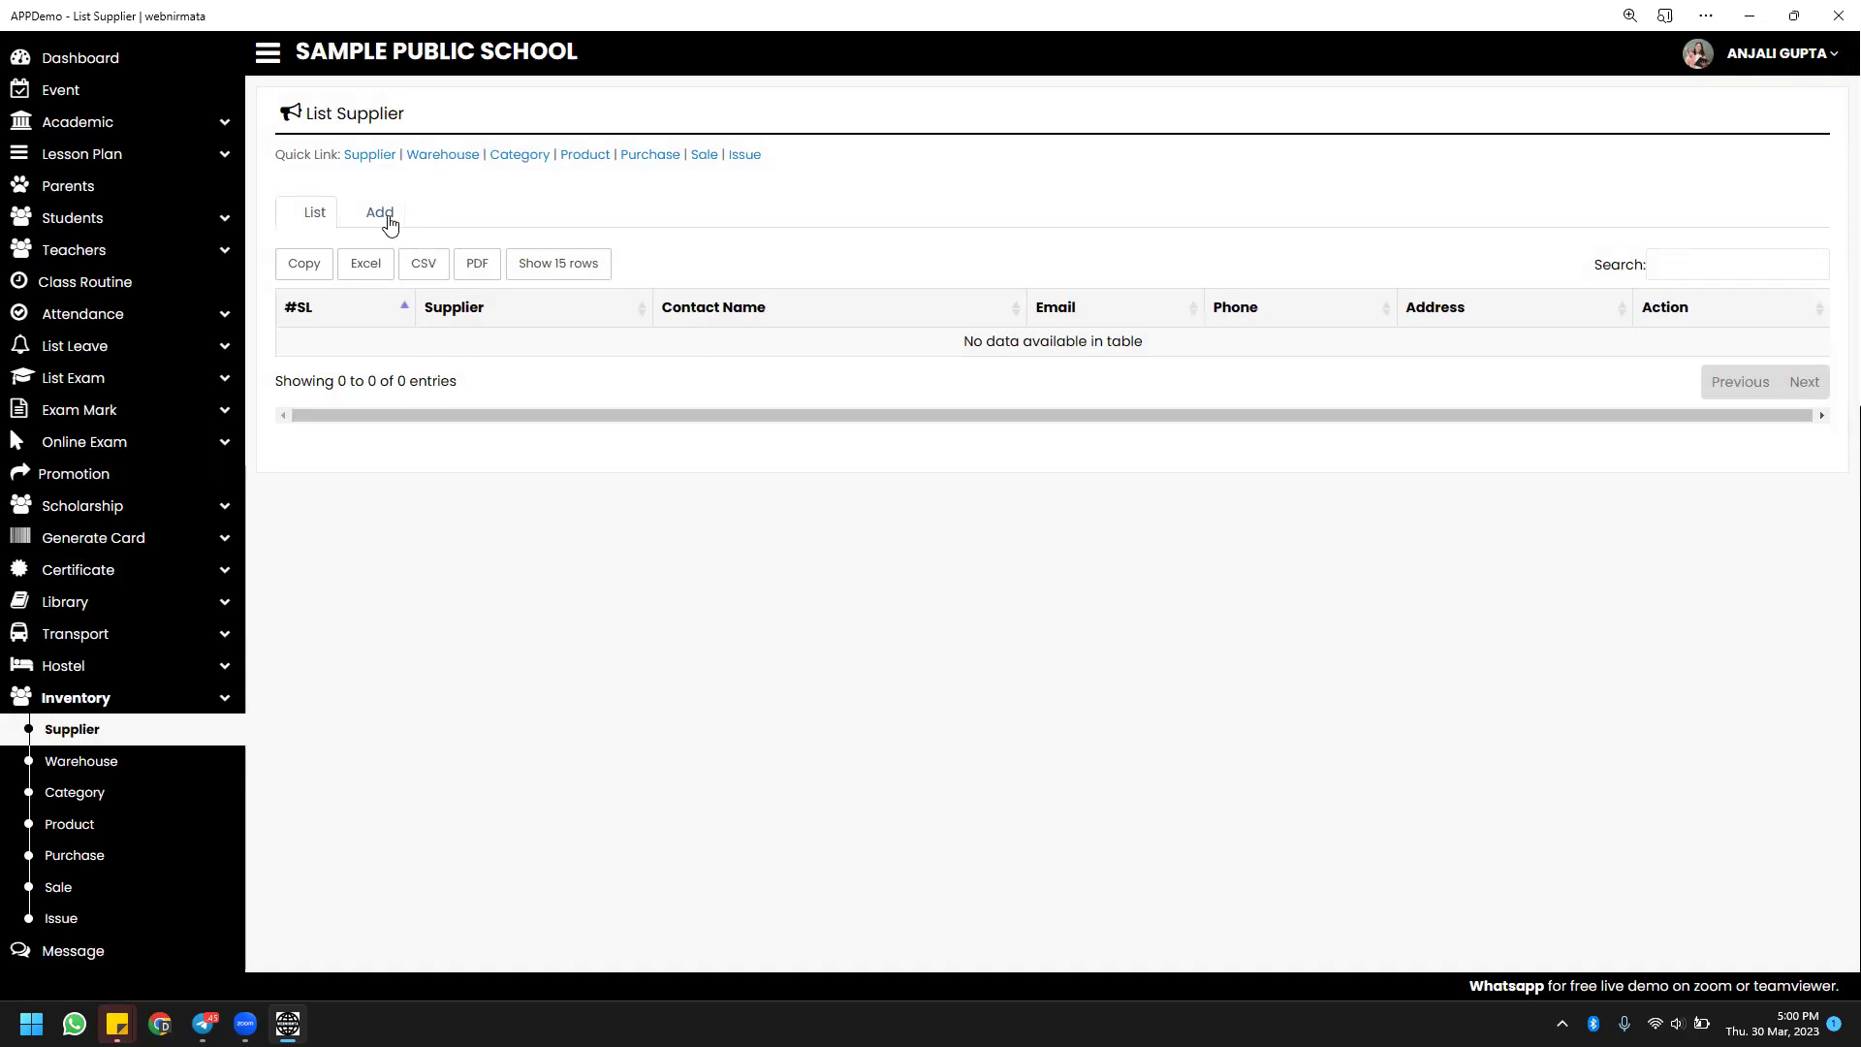
pyautogui.click(392, 223)
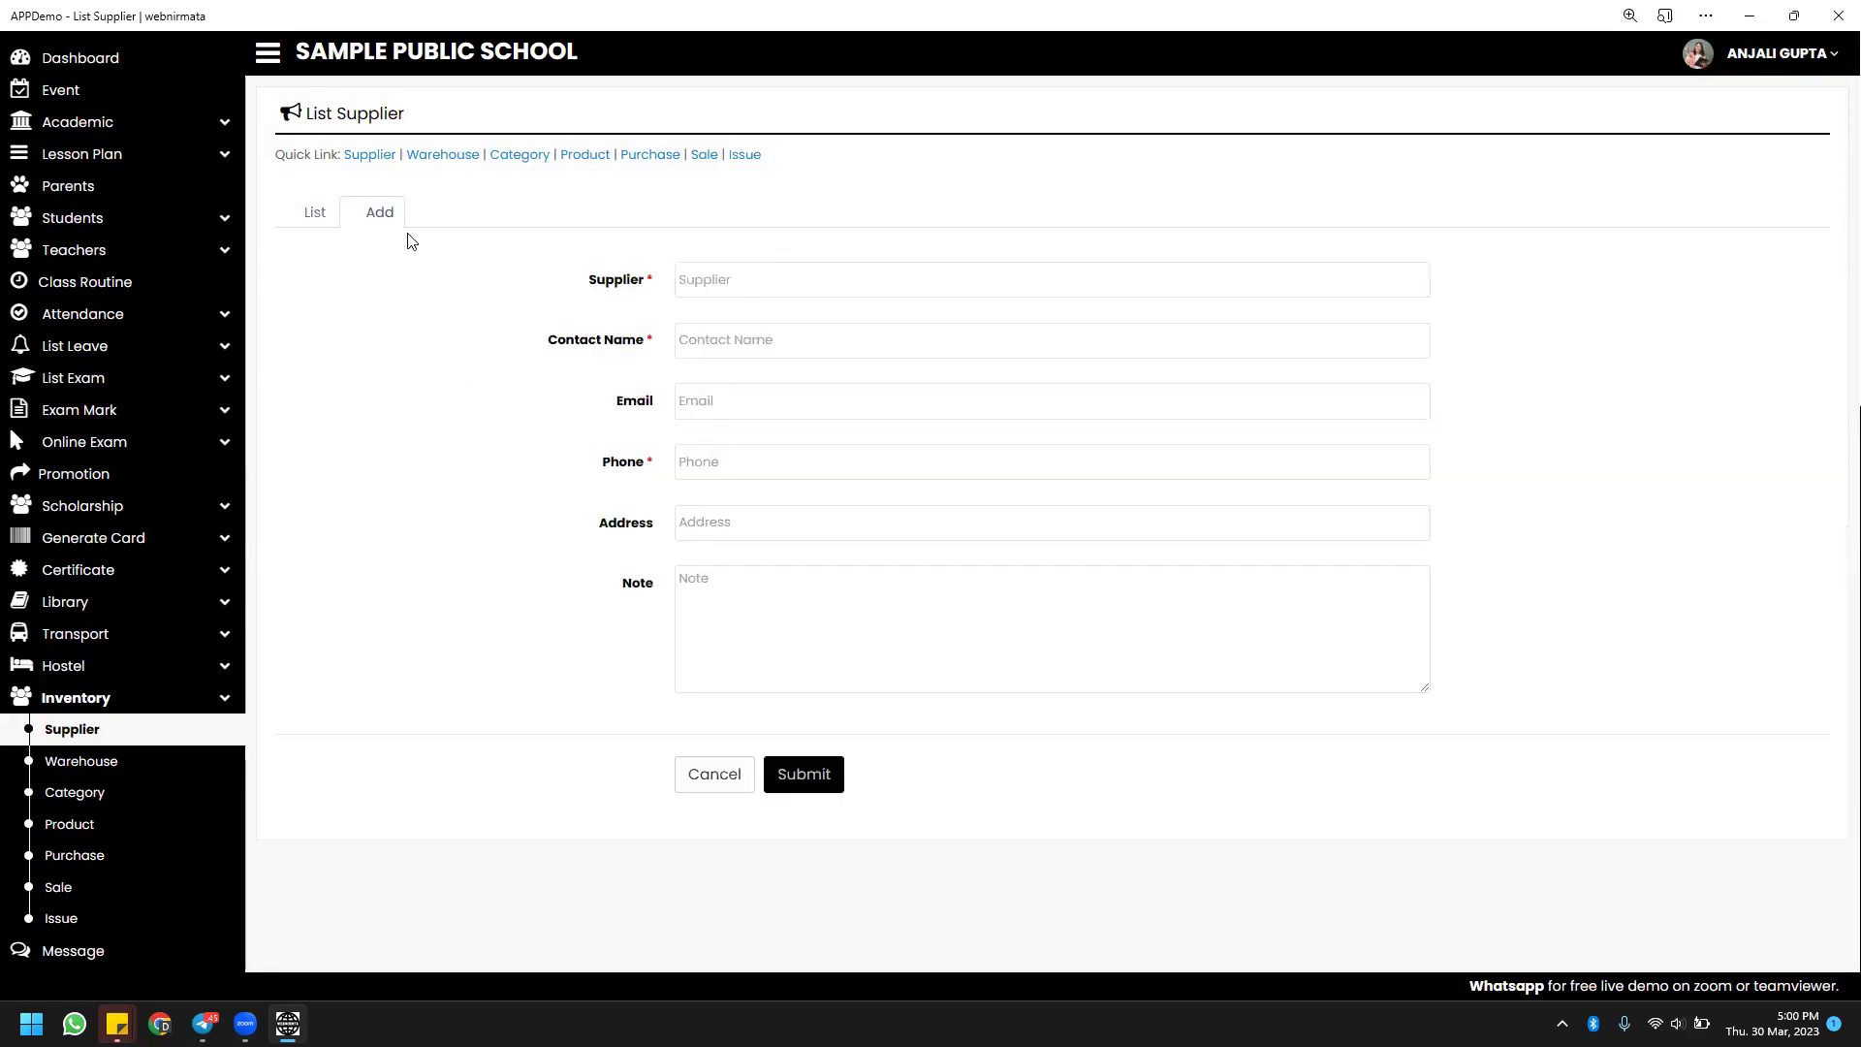
pyautogui.click(314, 217)
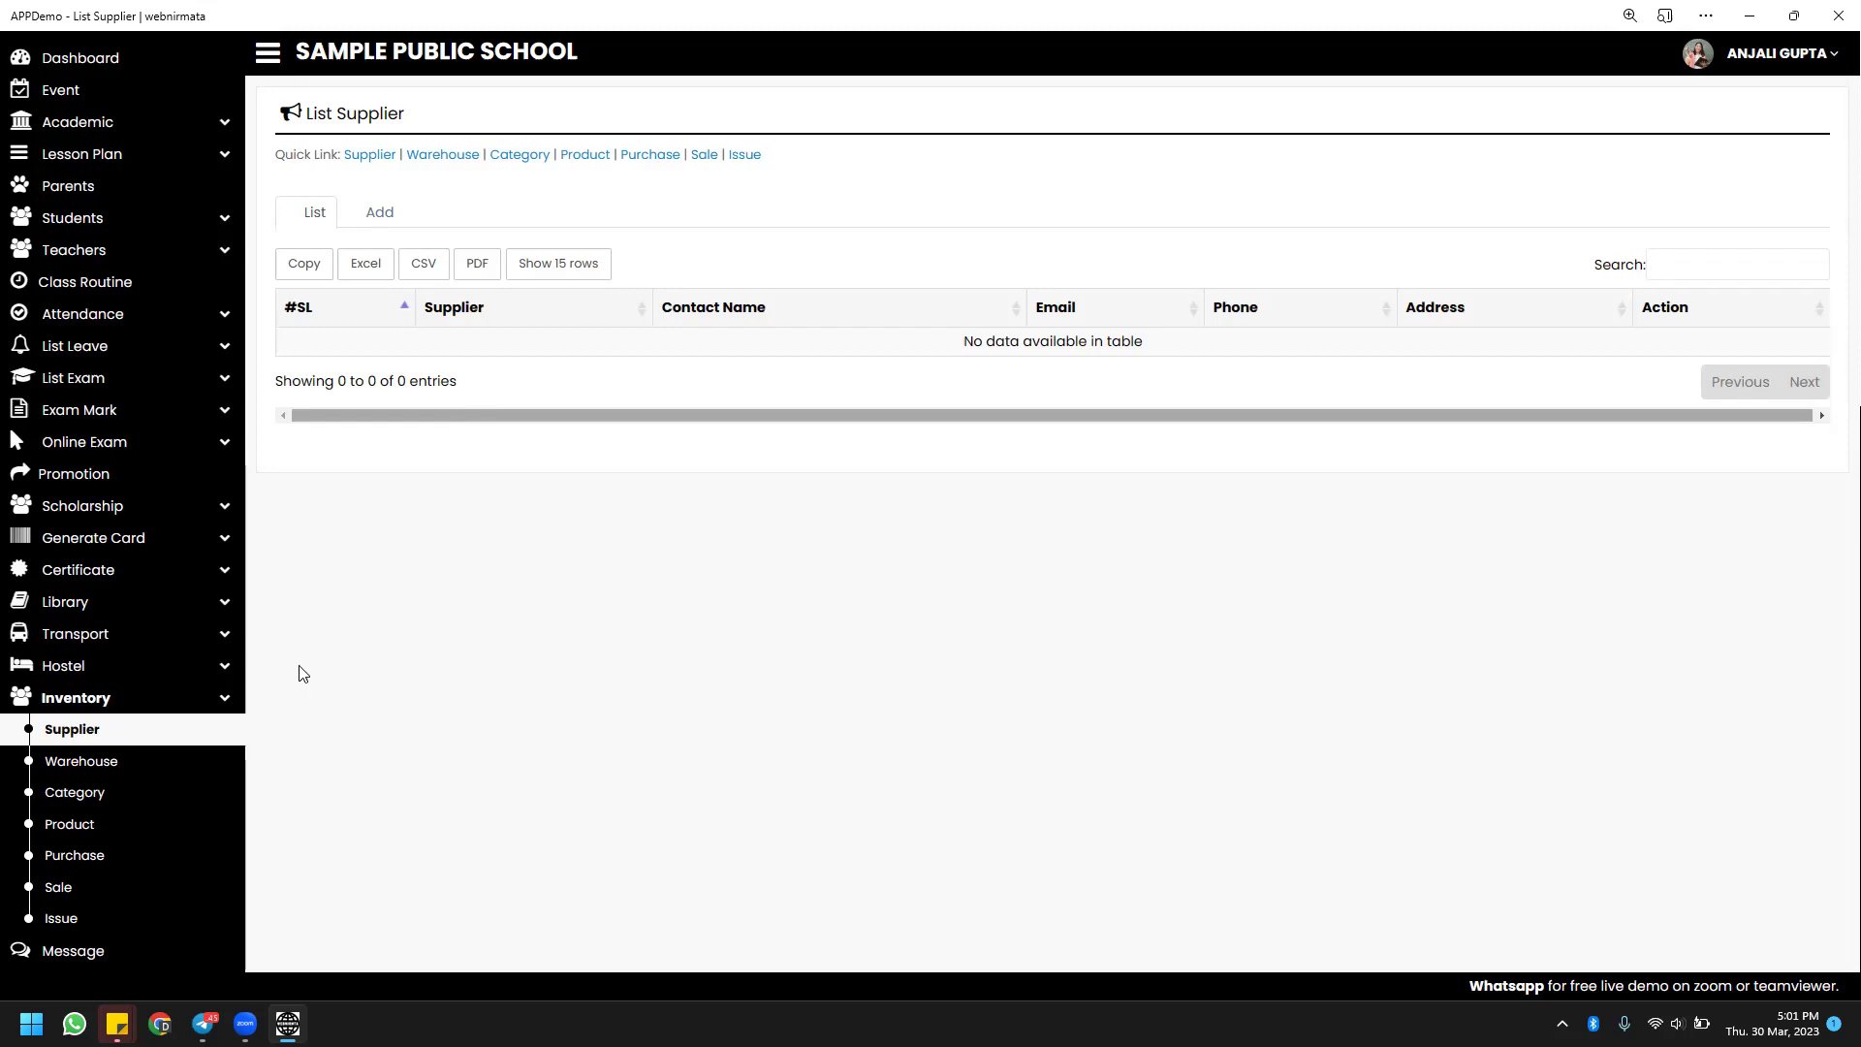
# Examine the inventory forms for adding a warehouse and adding a category.
pyautogui.click(188, 760)
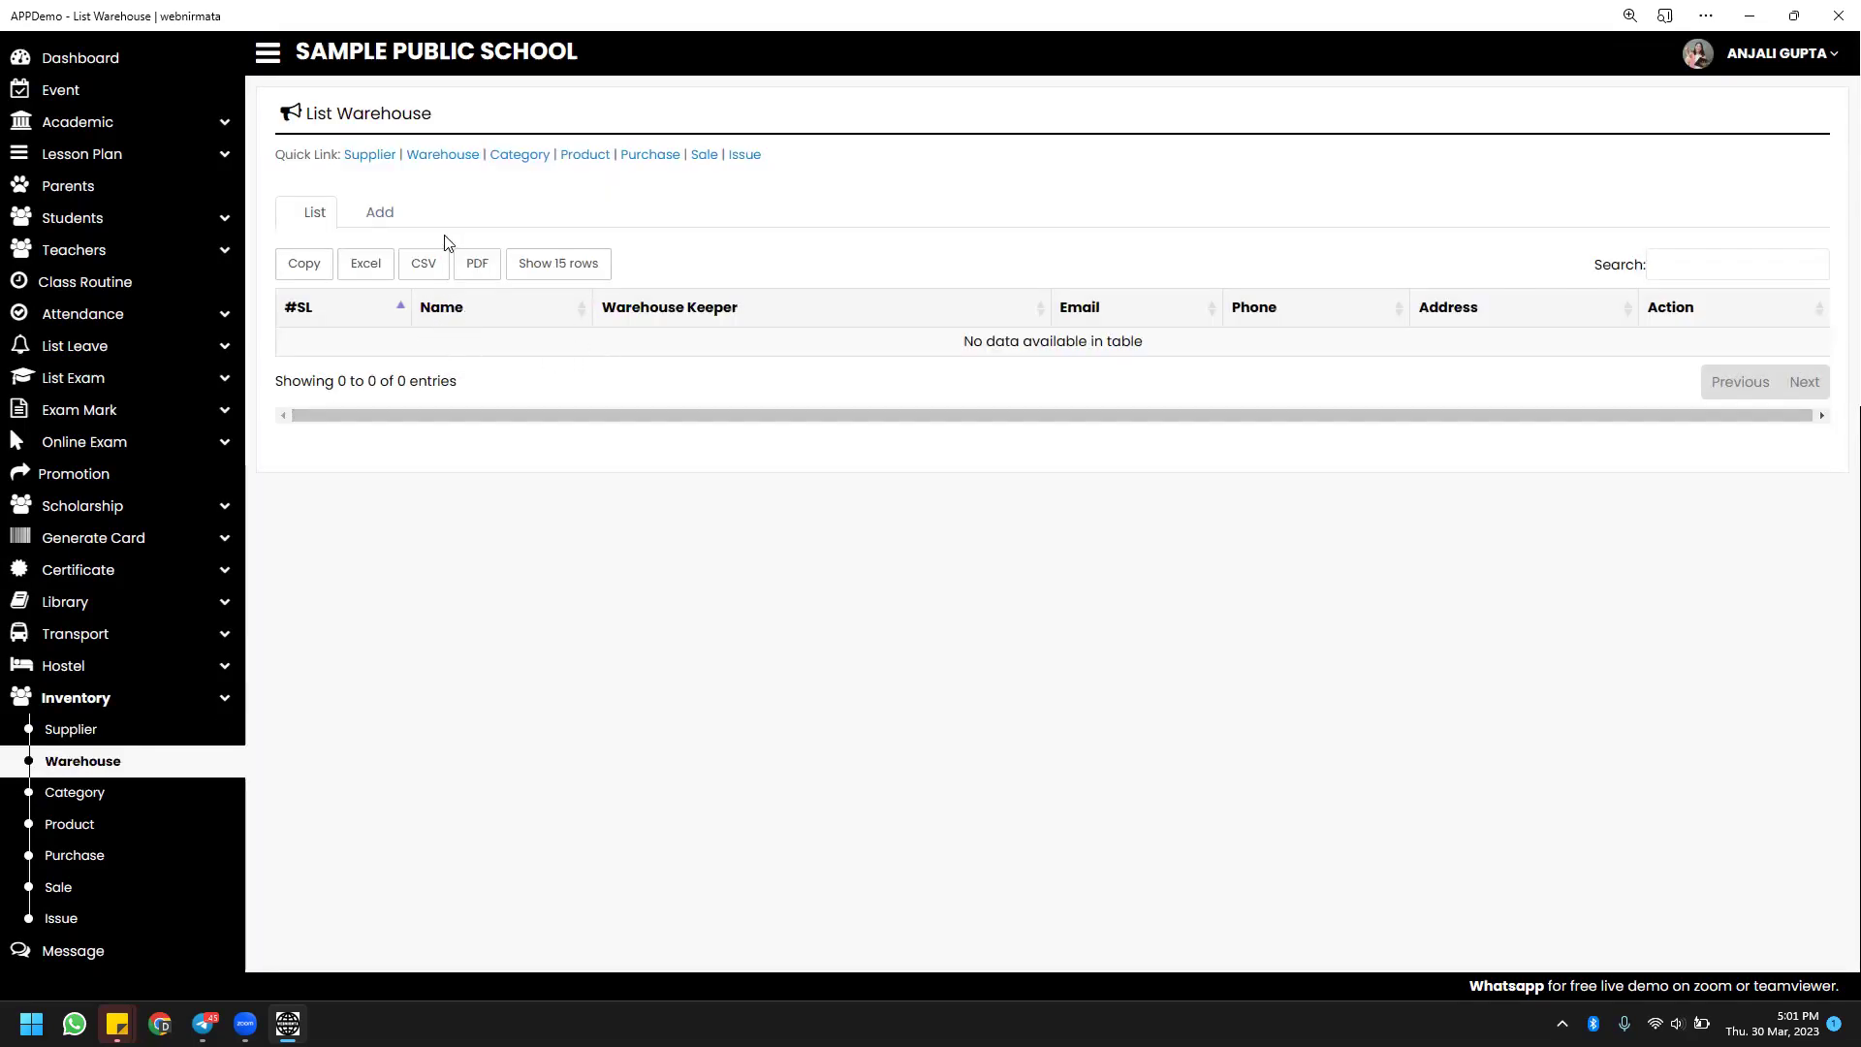
pyautogui.click(389, 214)
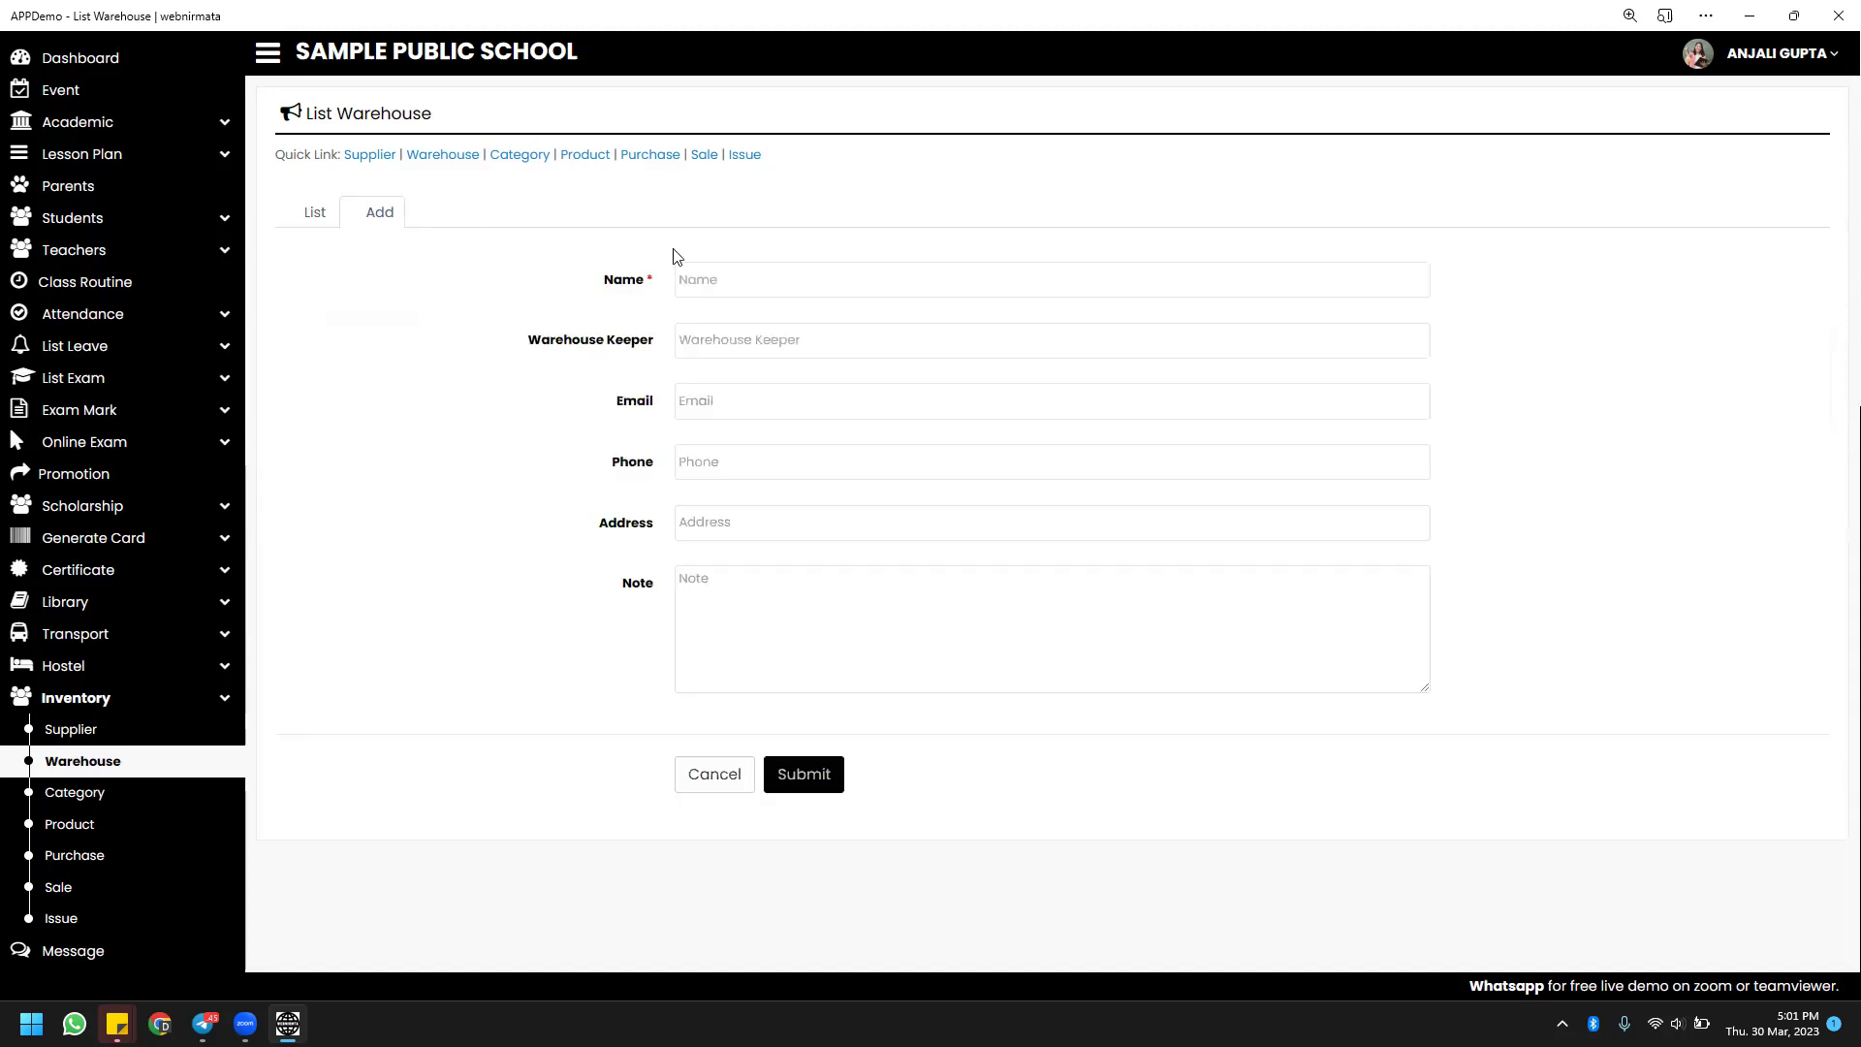
pyautogui.click(778, 283)
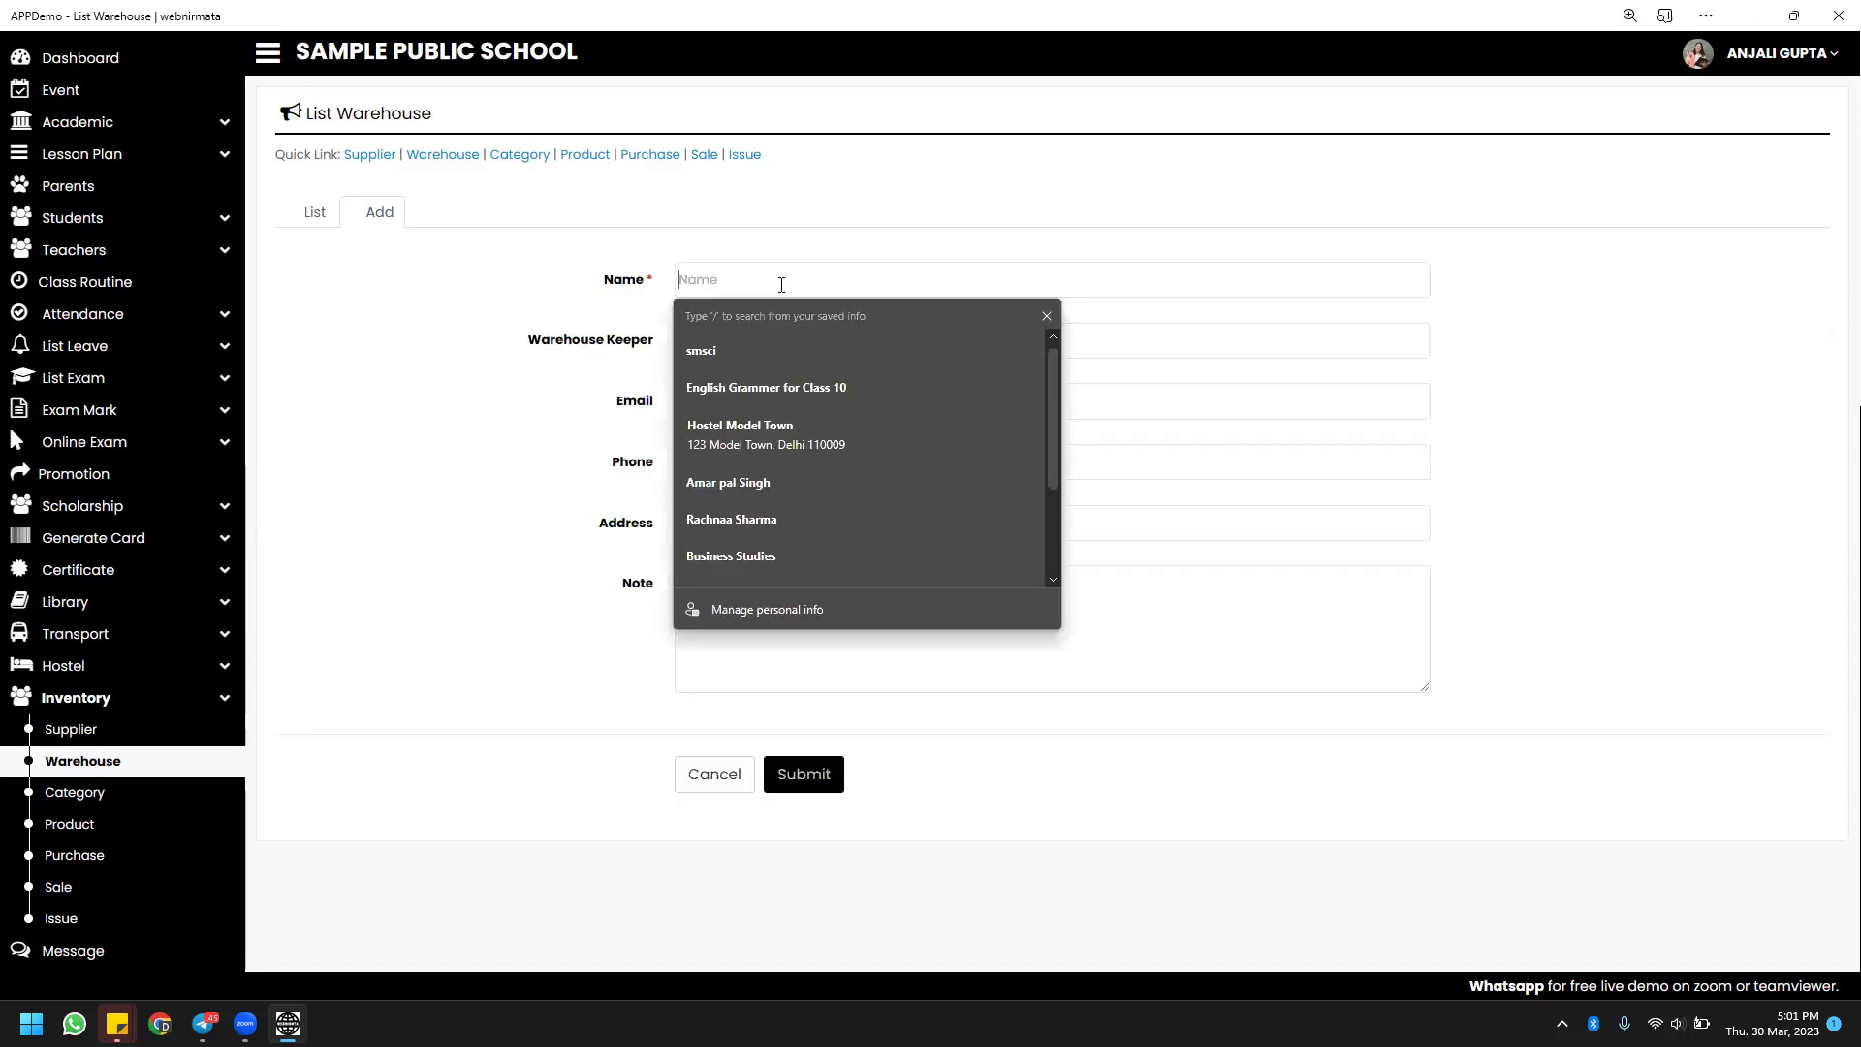
pyautogui.click(970, 172)
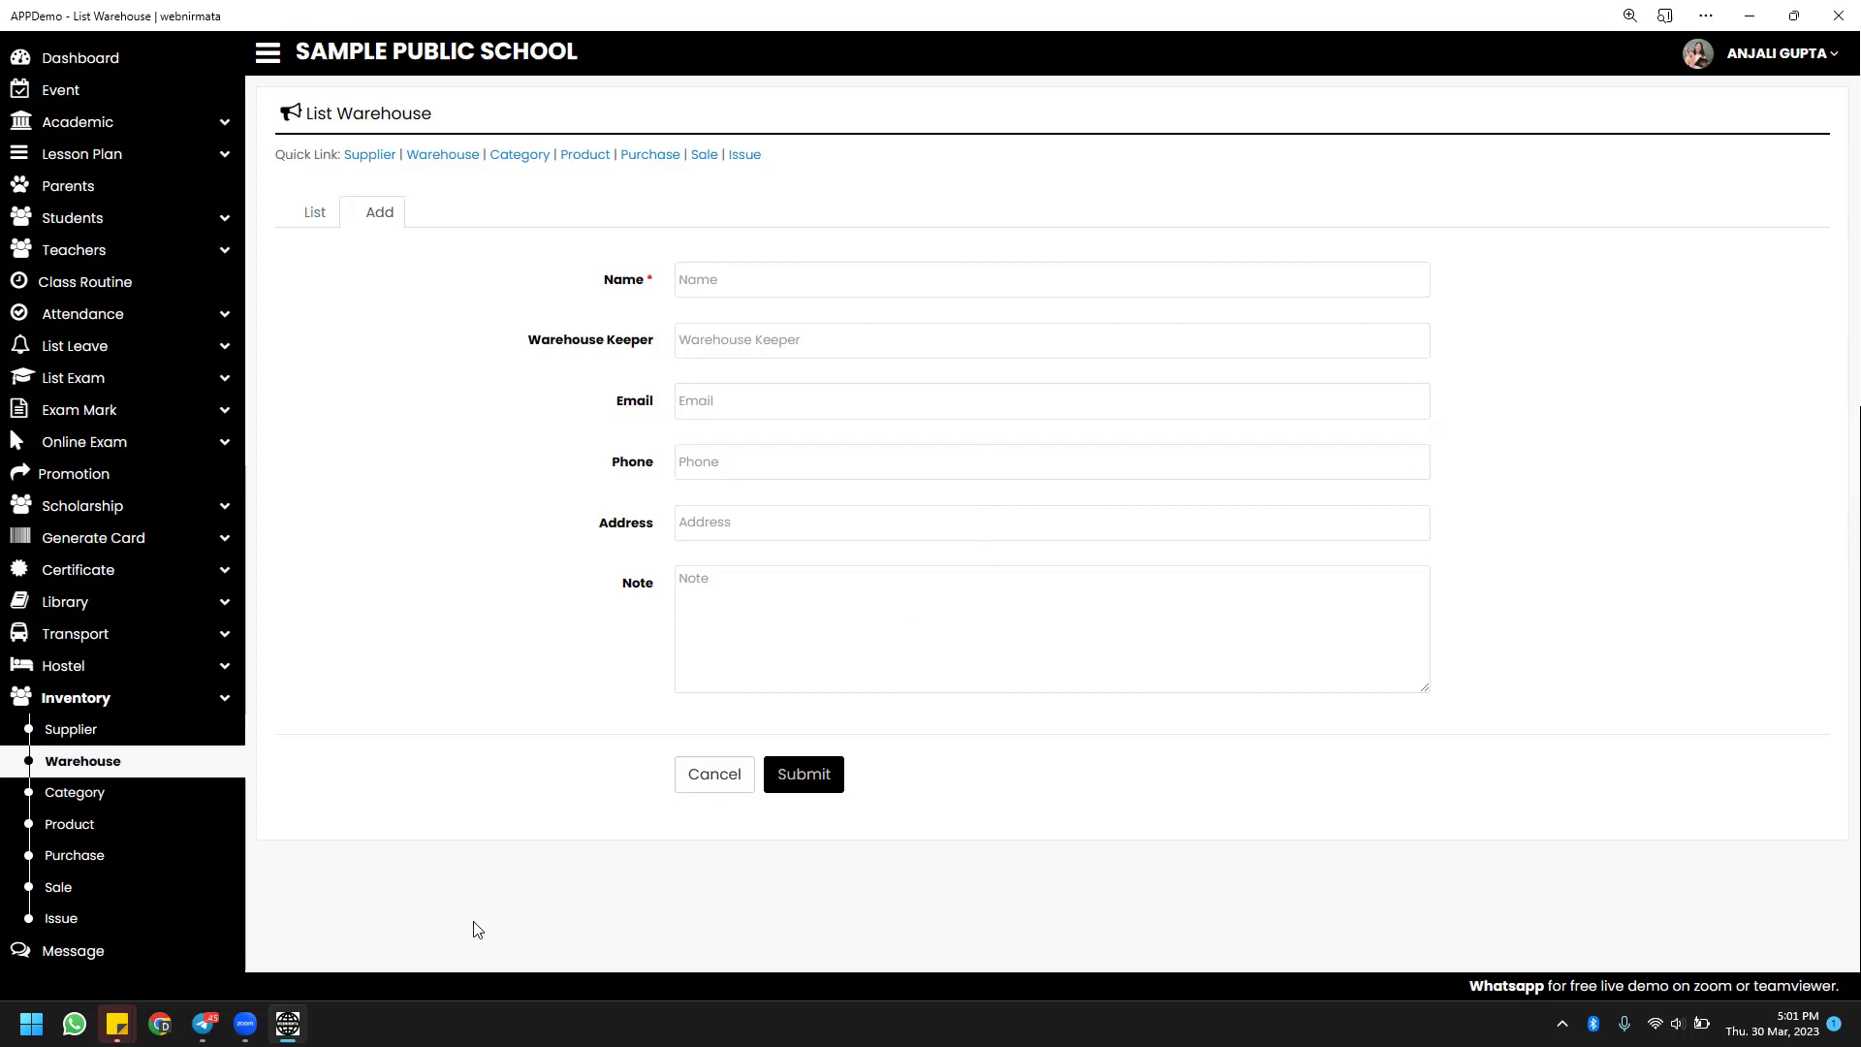
pyautogui.click(134, 791)
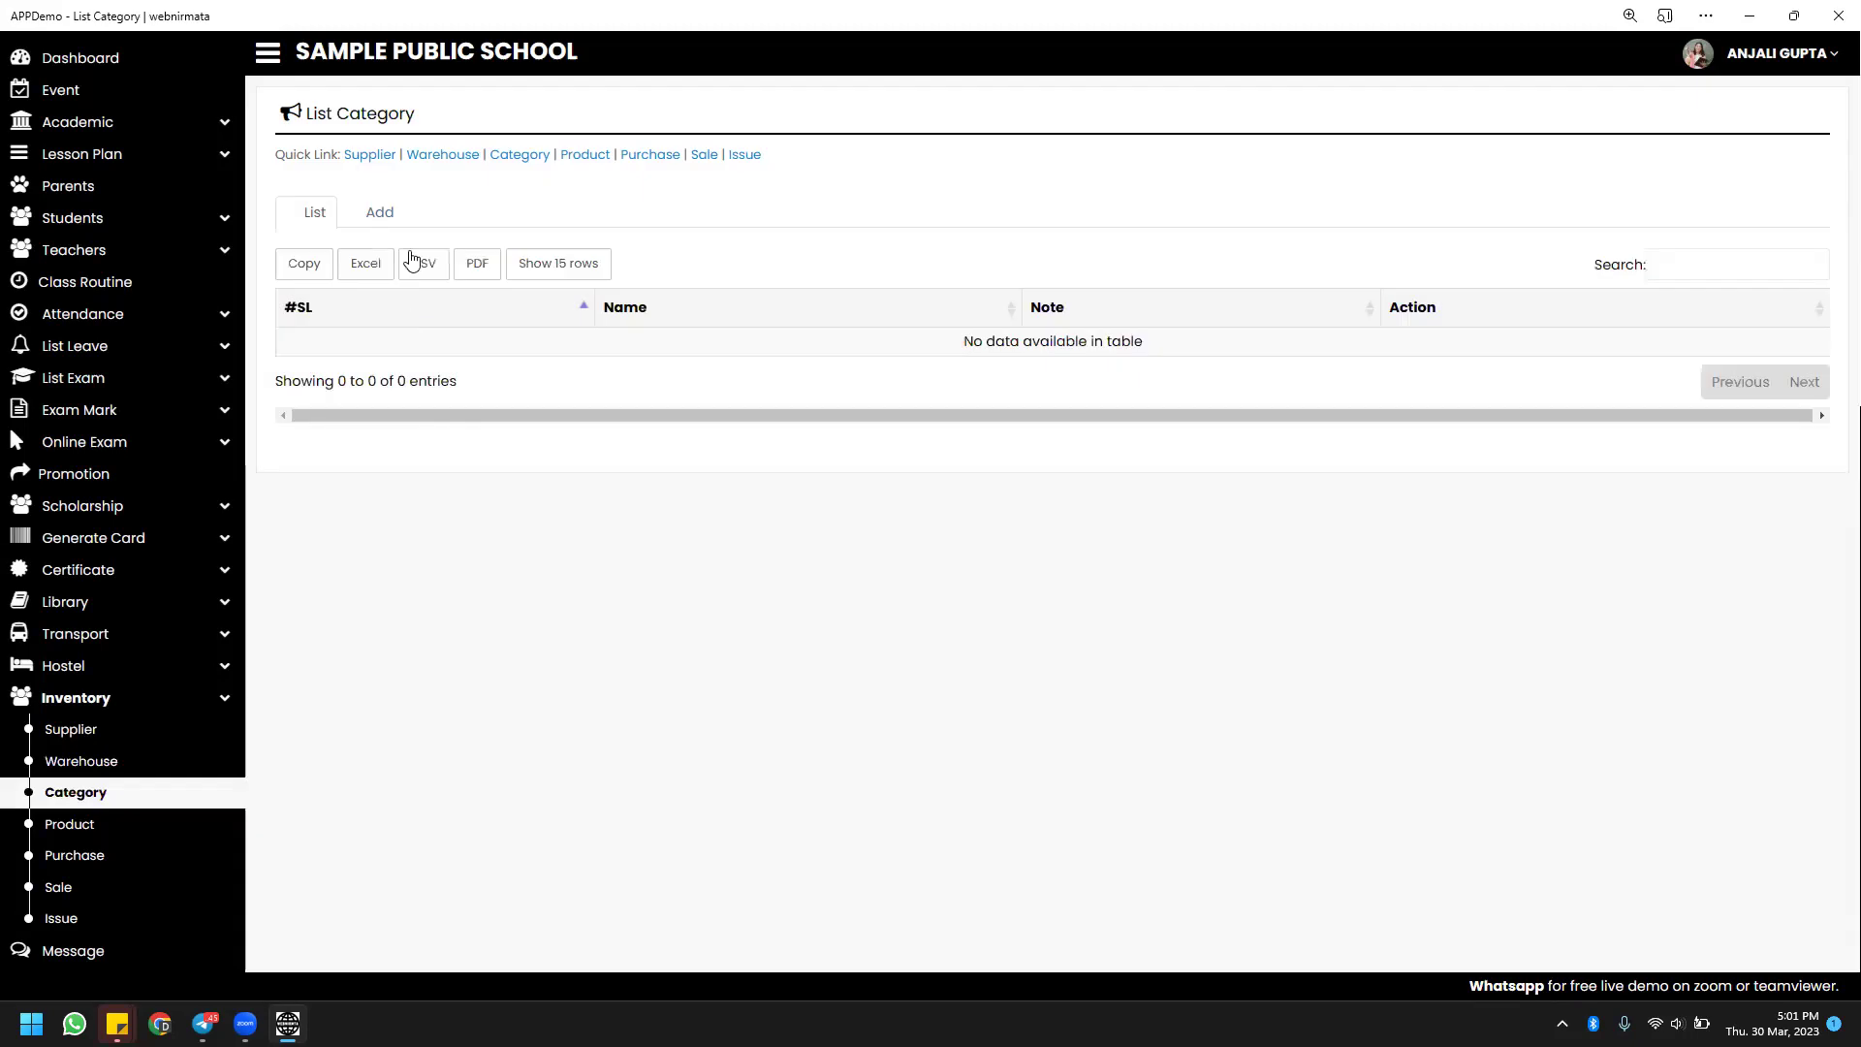
pyautogui.click(400, 217)
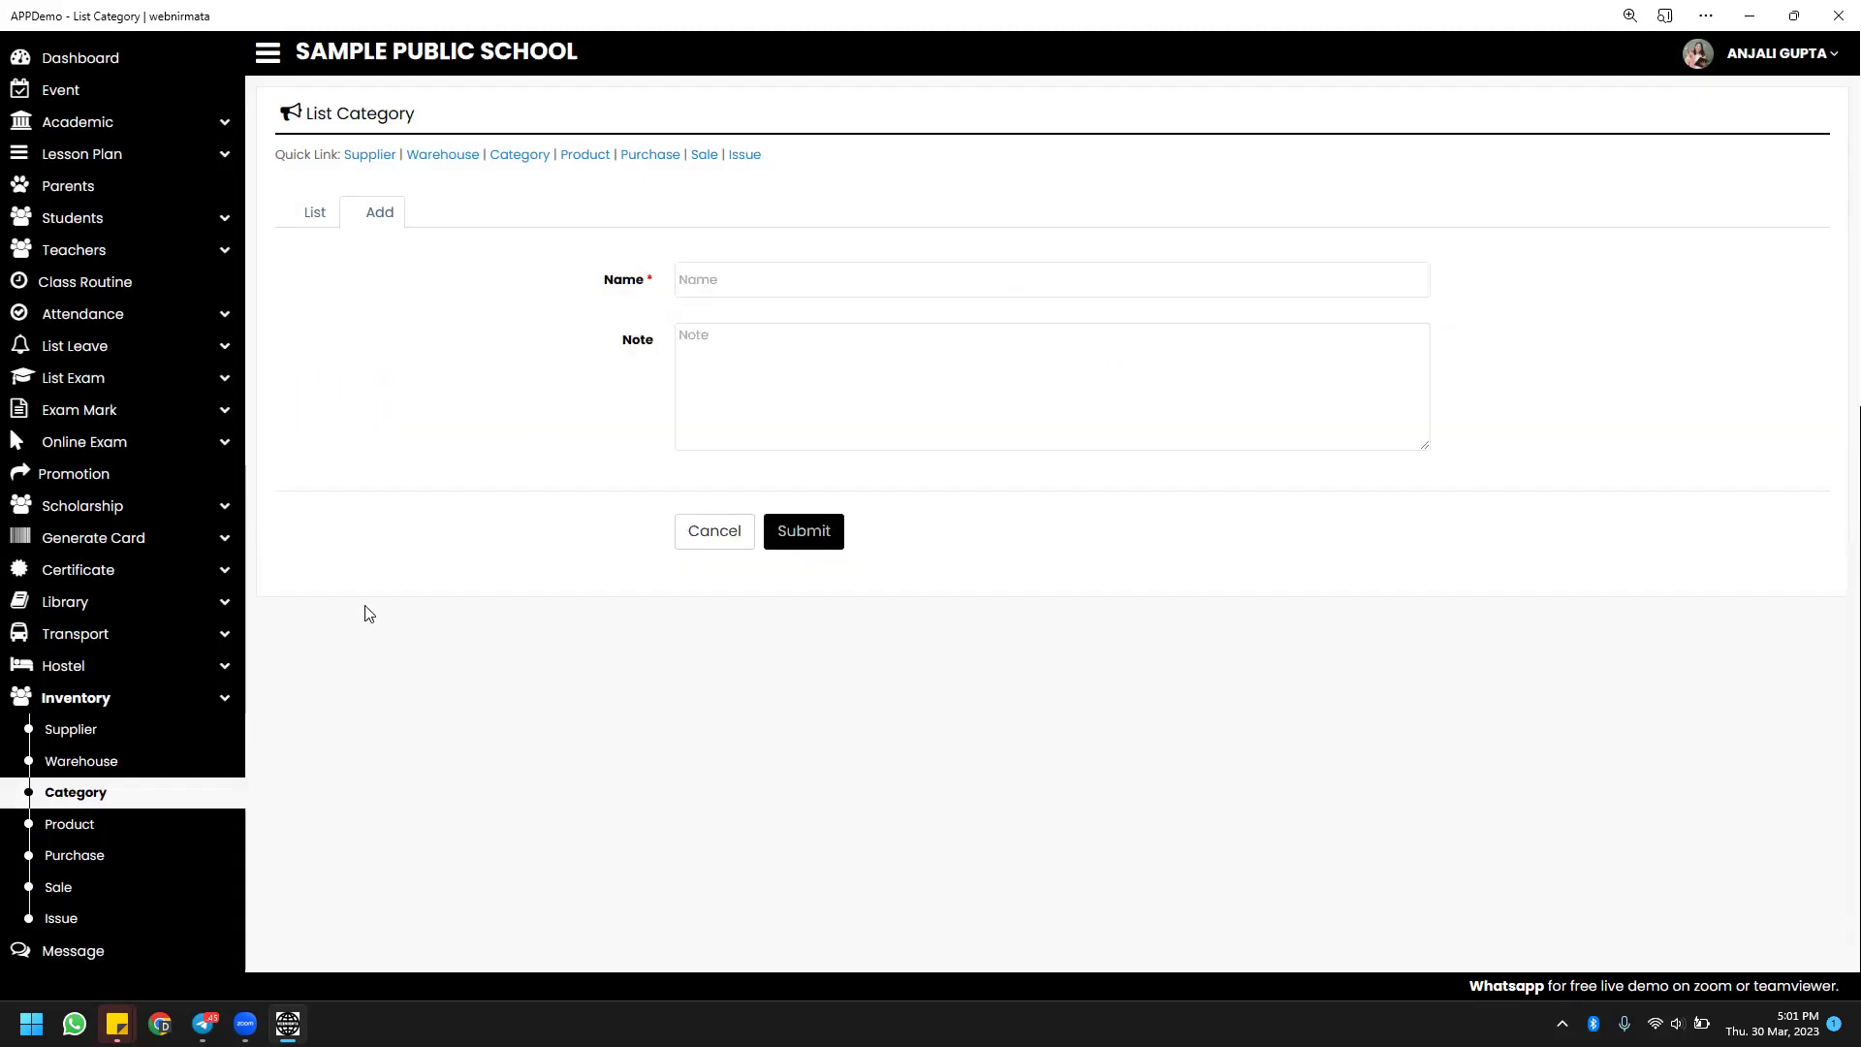
# Open the form for adding an inventory product and check its category and warehouse choices.
pyautogui.click(165, 822)
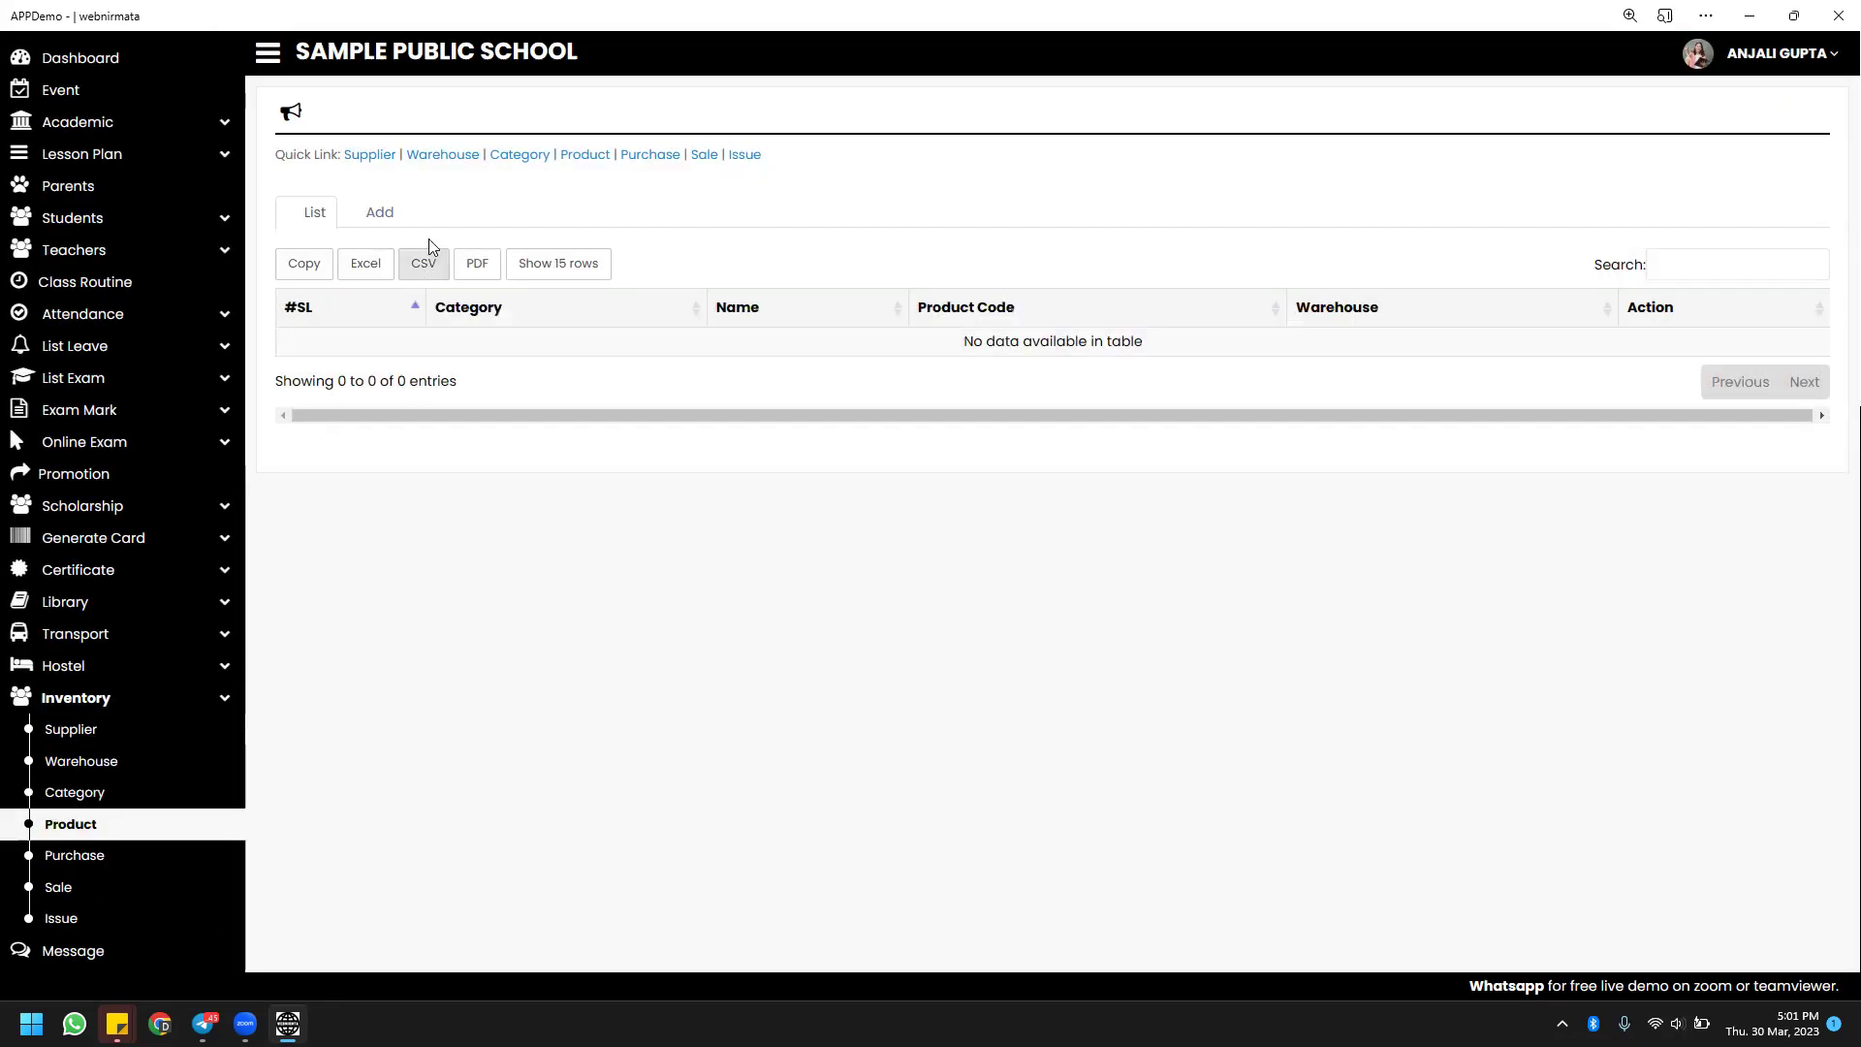
pyautogui.click(381, 219)
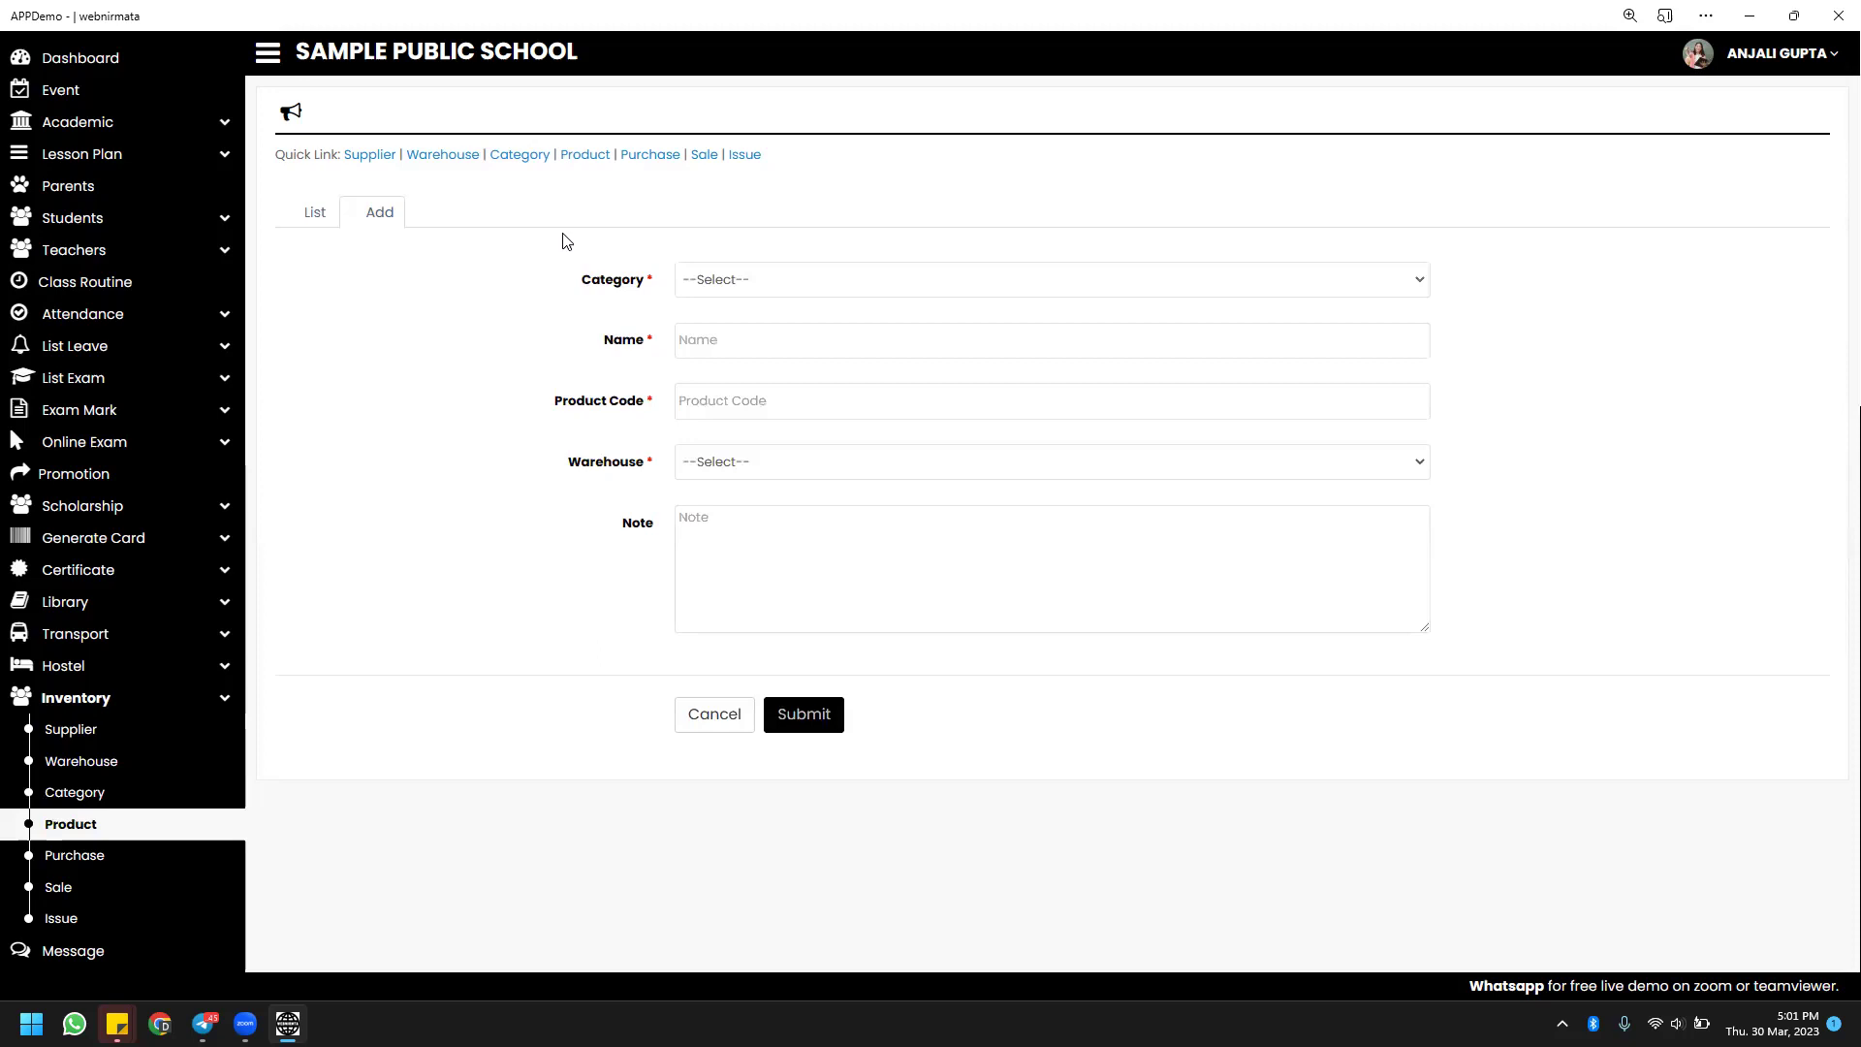
pyautogui.click(755, 278)
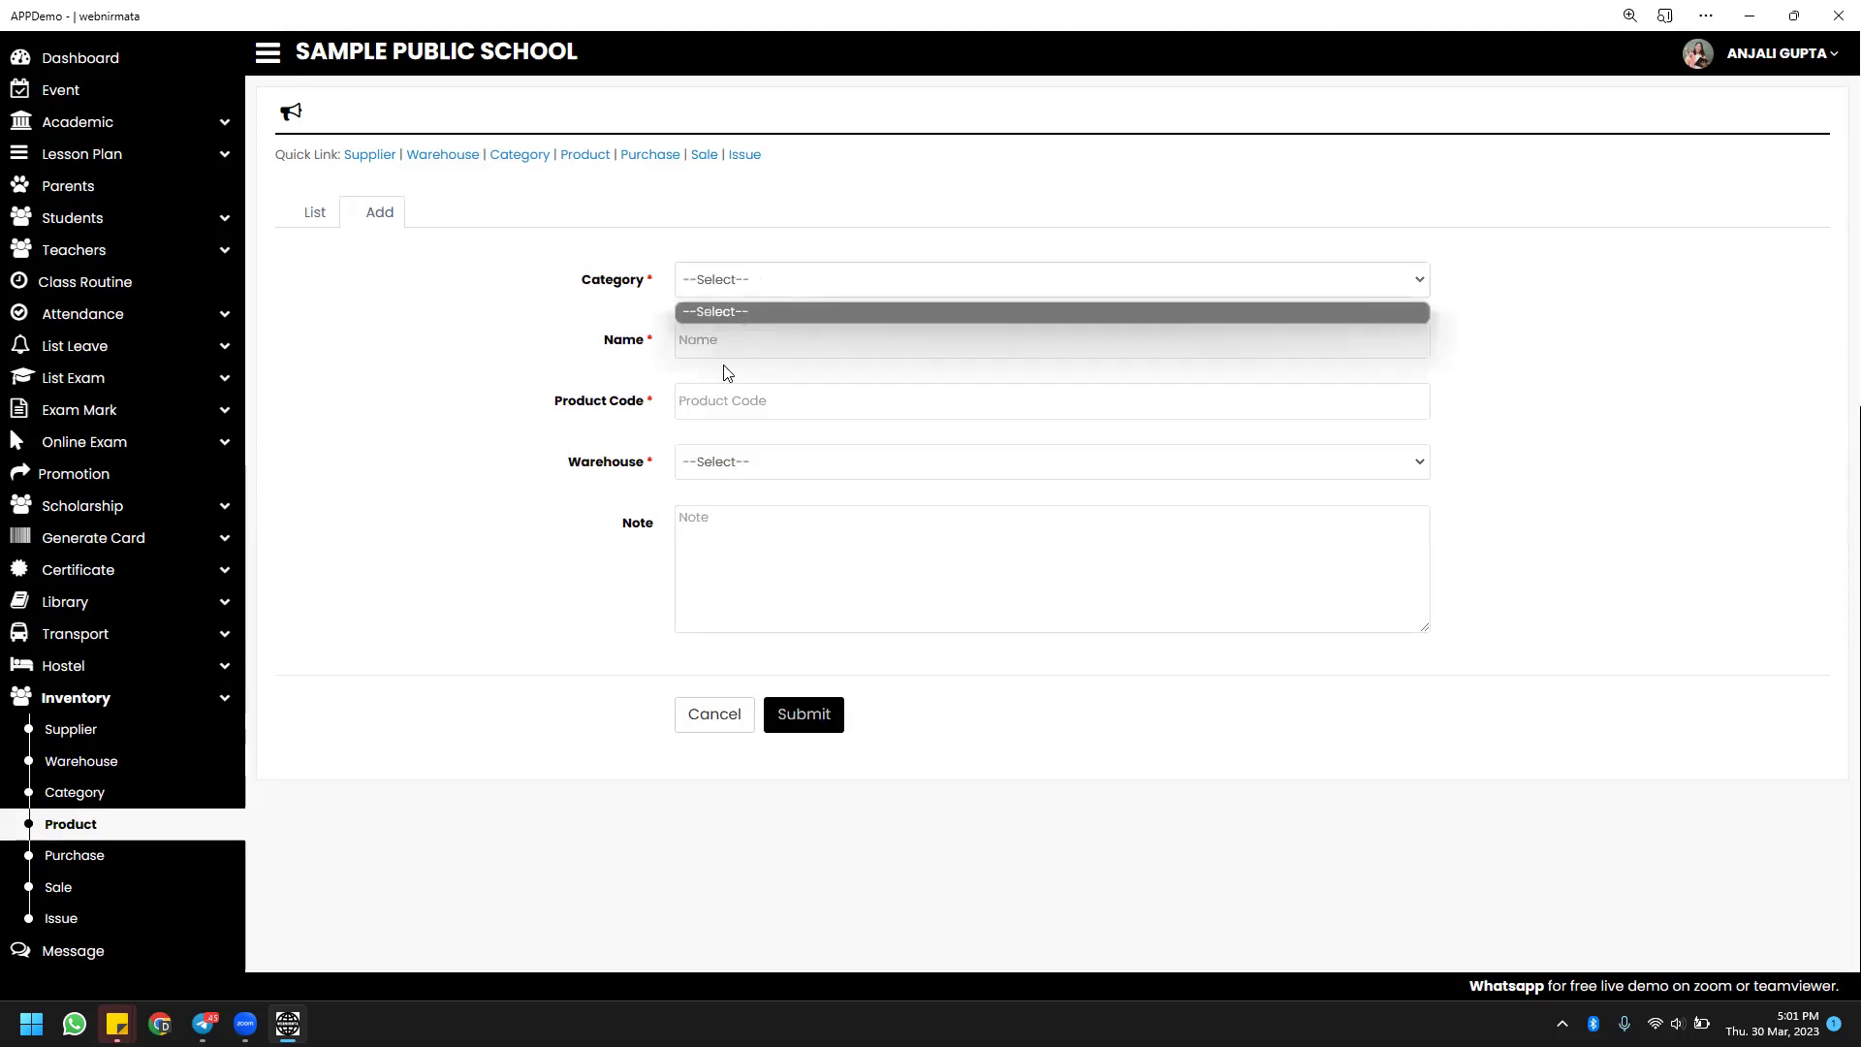
pyautogui.click(713, 466)
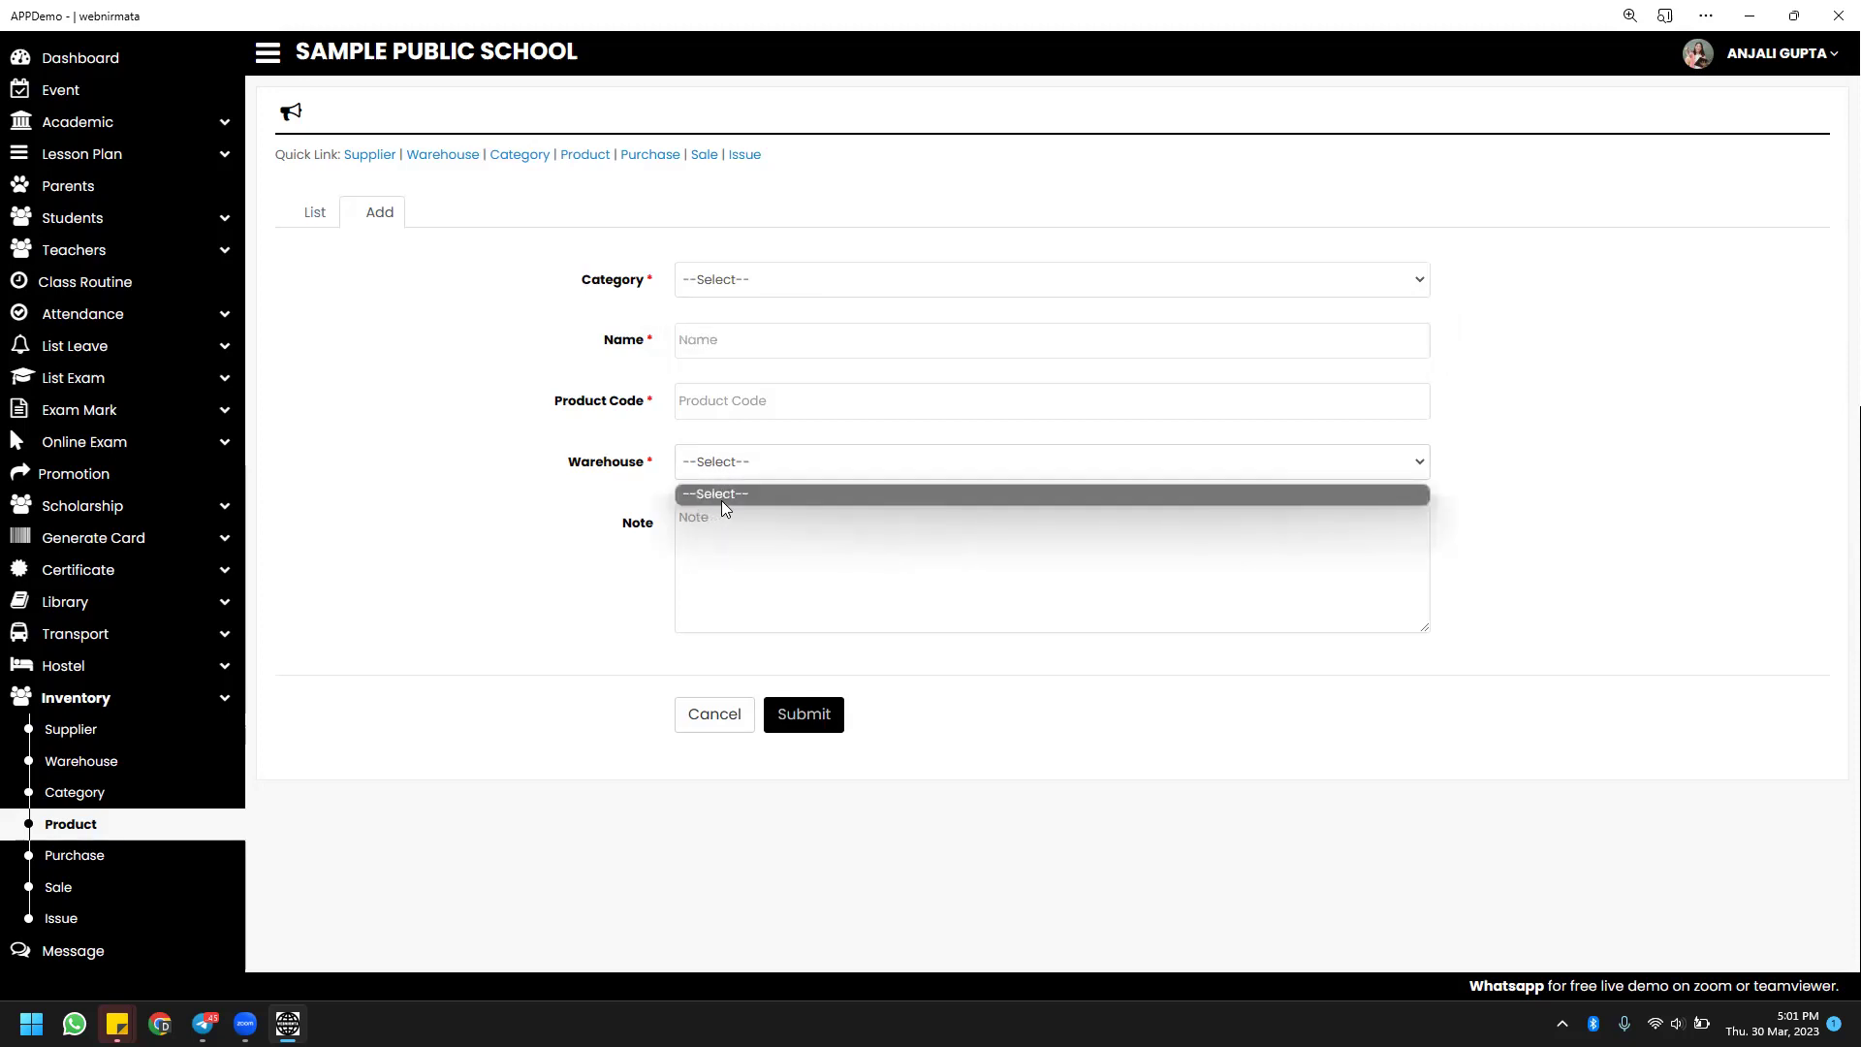
pyautogui.click(723, 496)
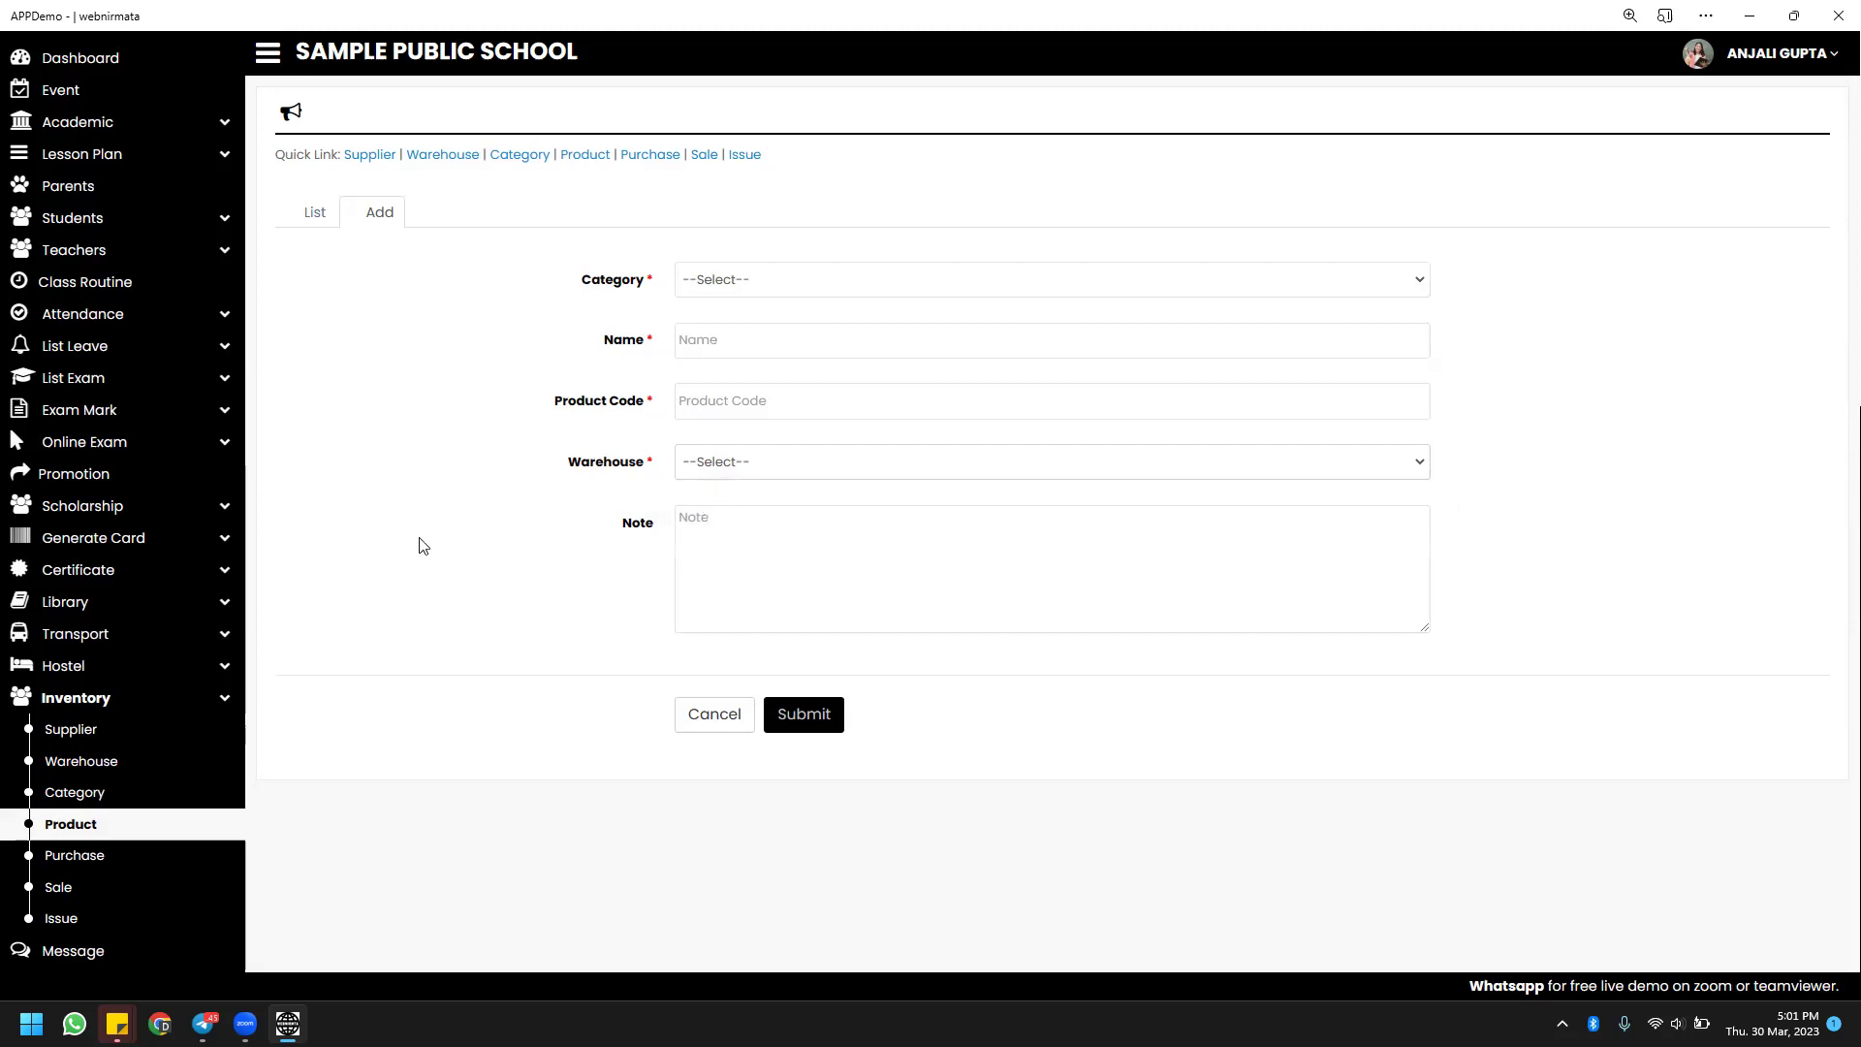
# Open the form for adding a purchase and check its supplier, category and product choices.
pyautogui.click(143, 853)
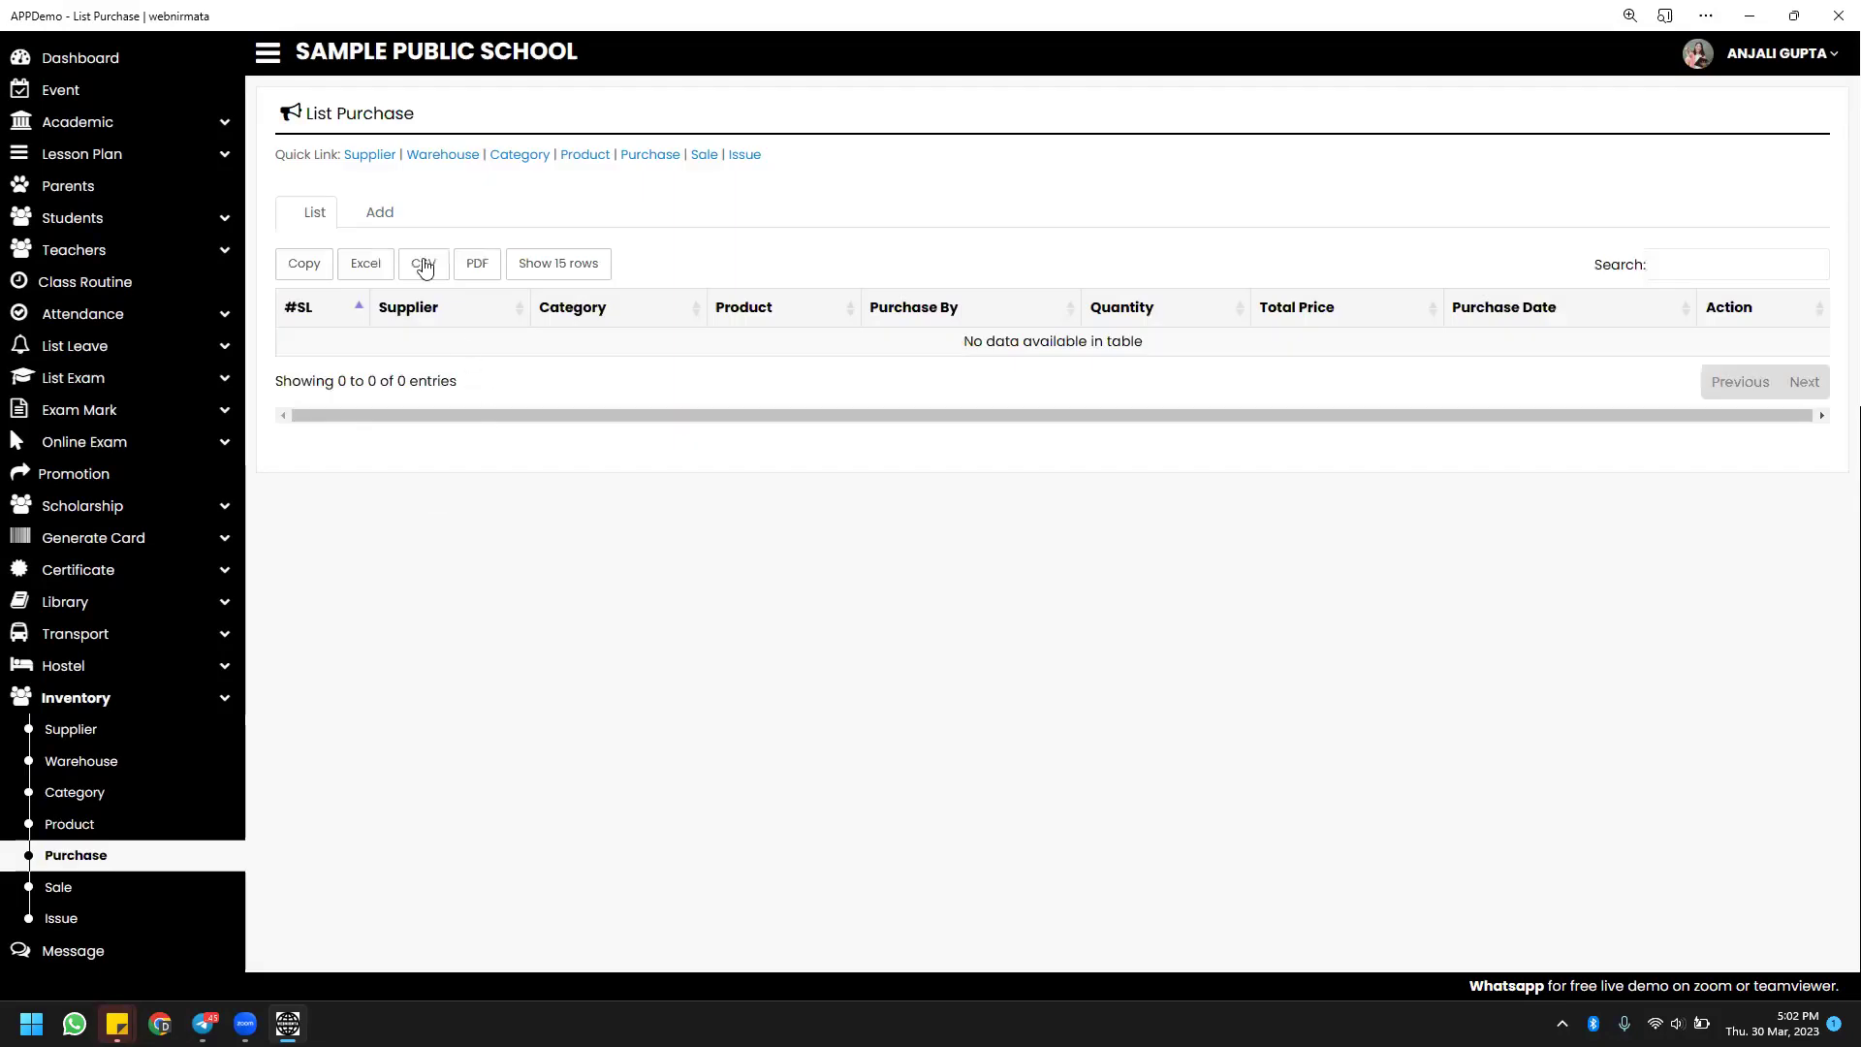
pyautogui.click(402, 220)
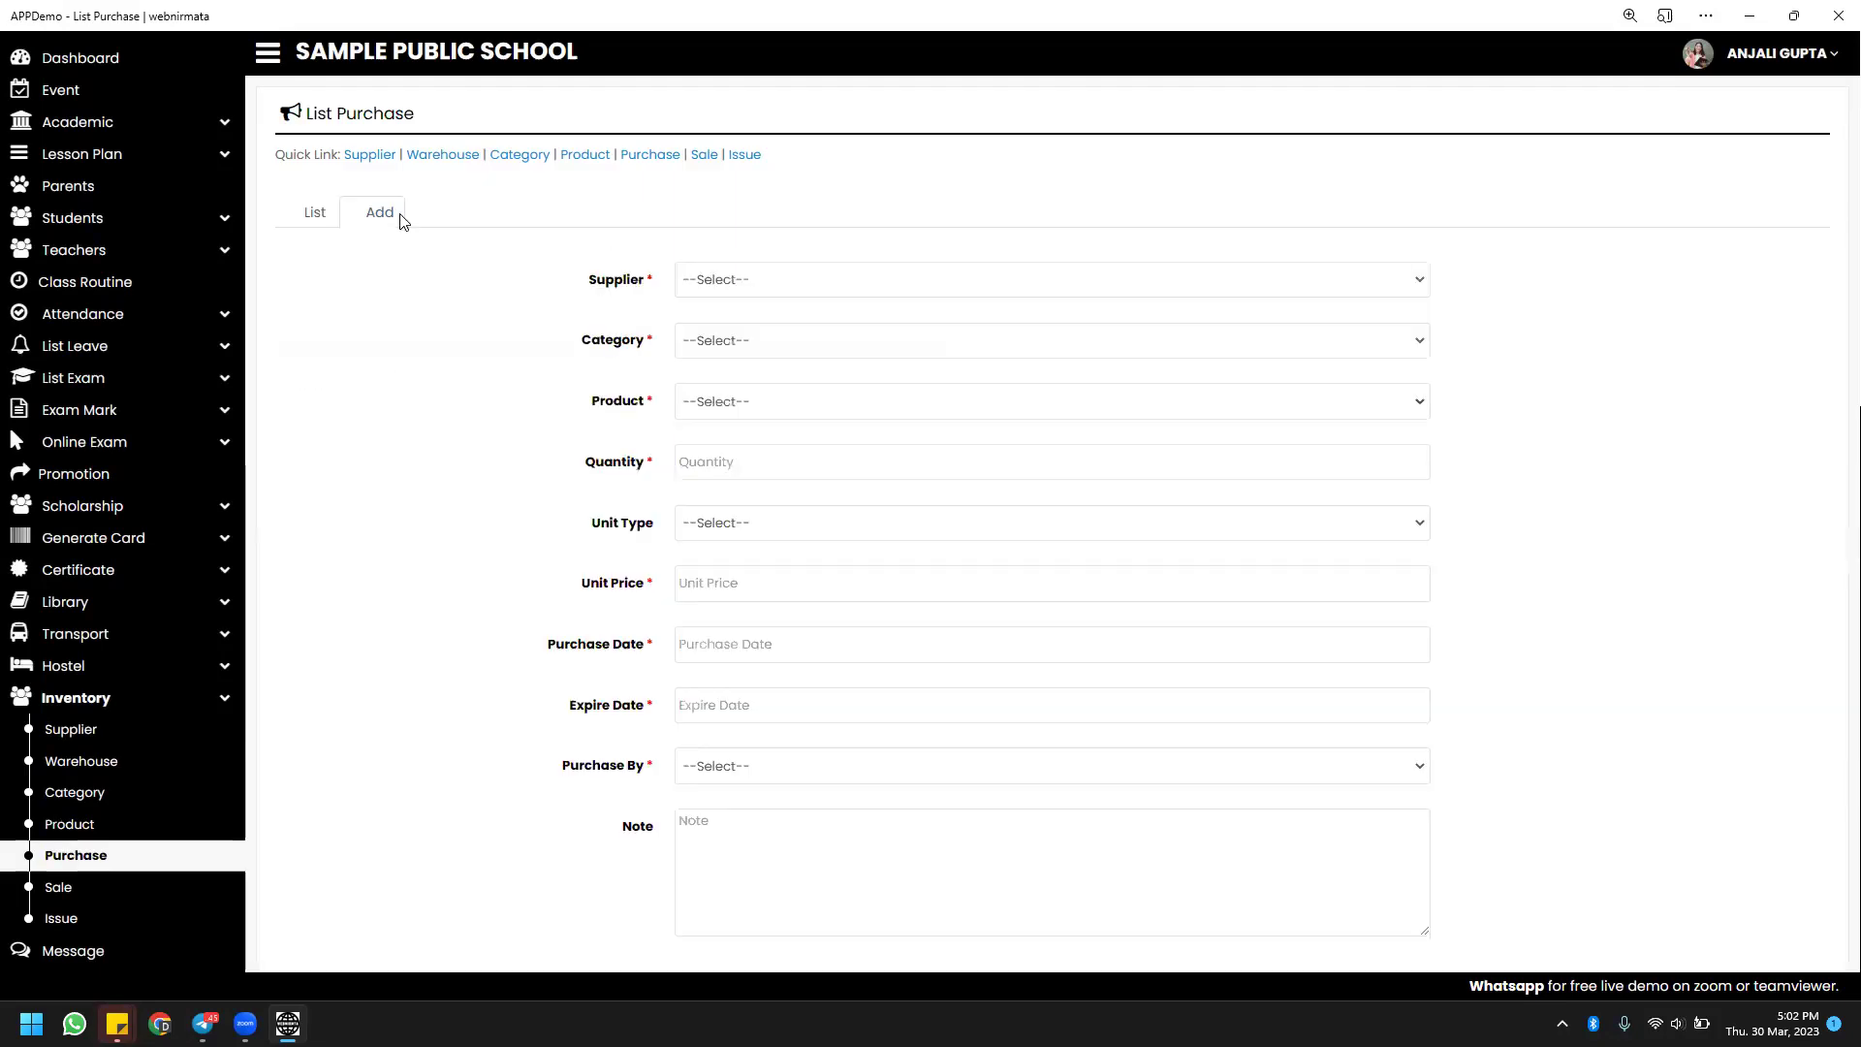
pyautogui.click(706, 281)
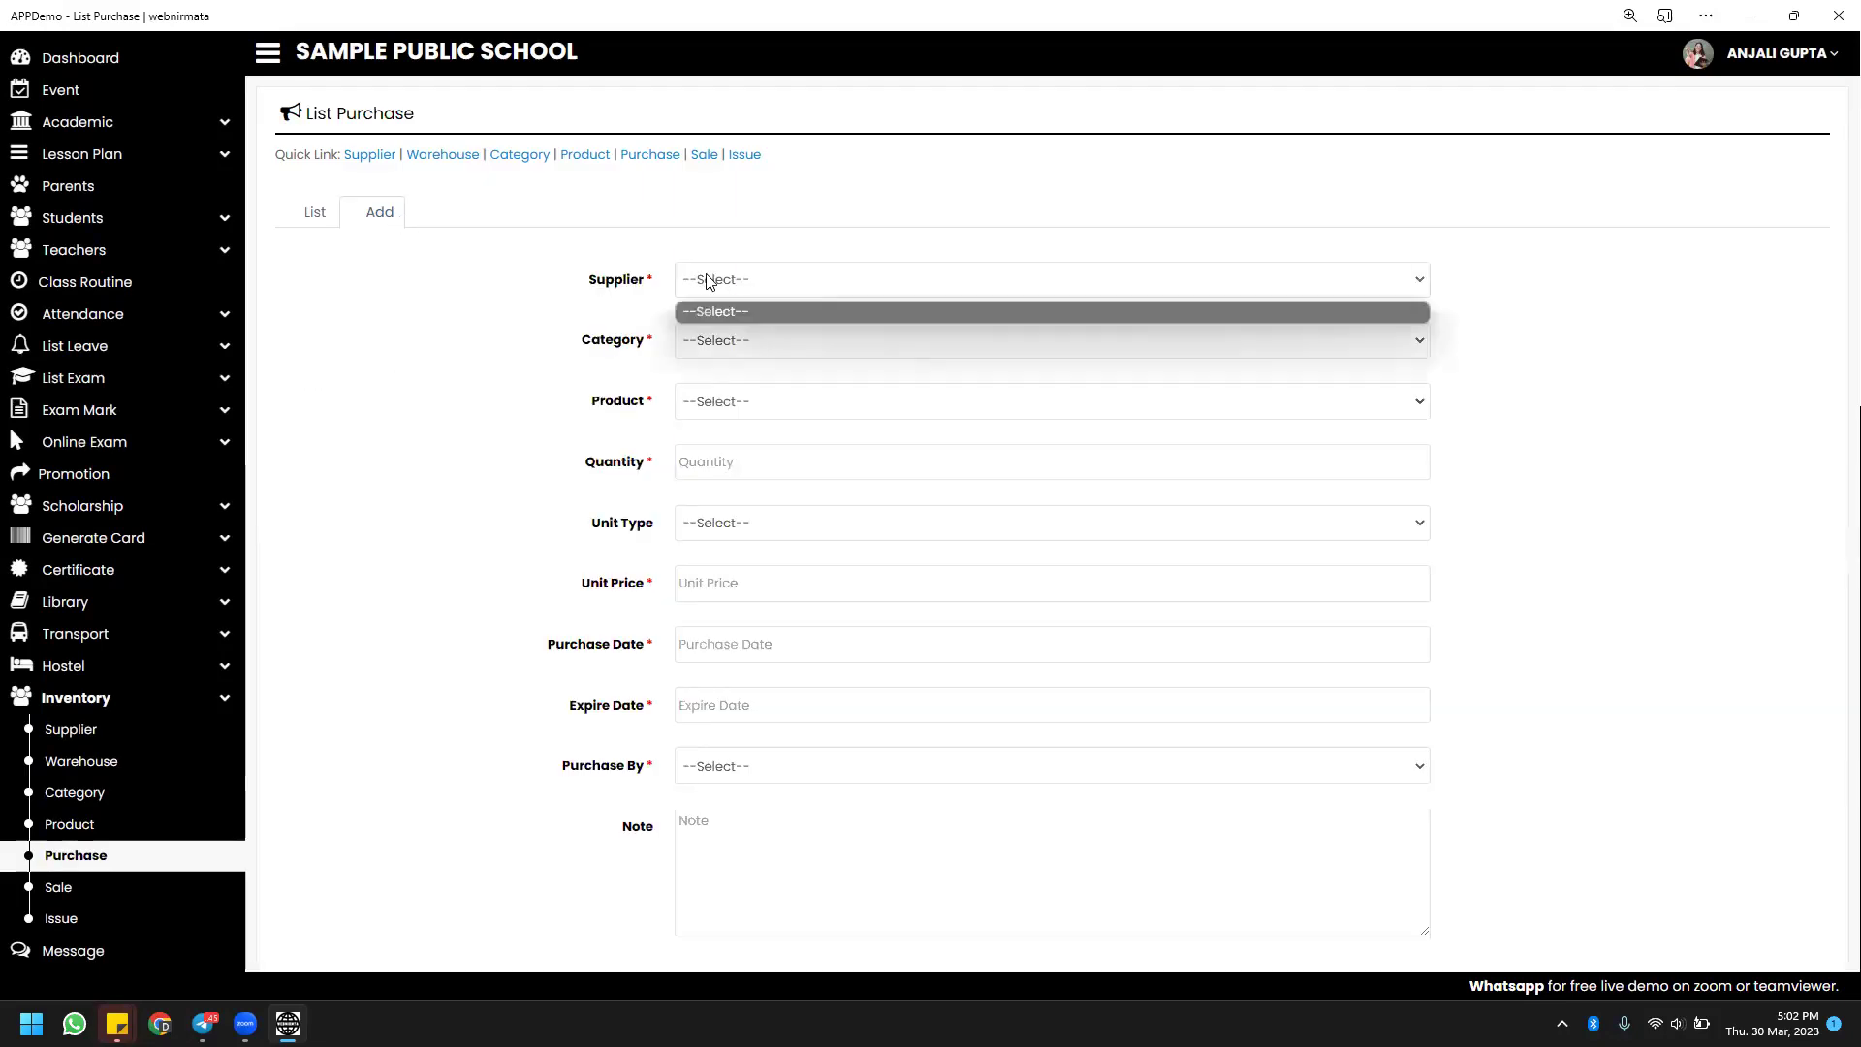
pyautogui.click(710, 336)
pyautogui.click(711, 341)
pyautogui.click(723, 405)
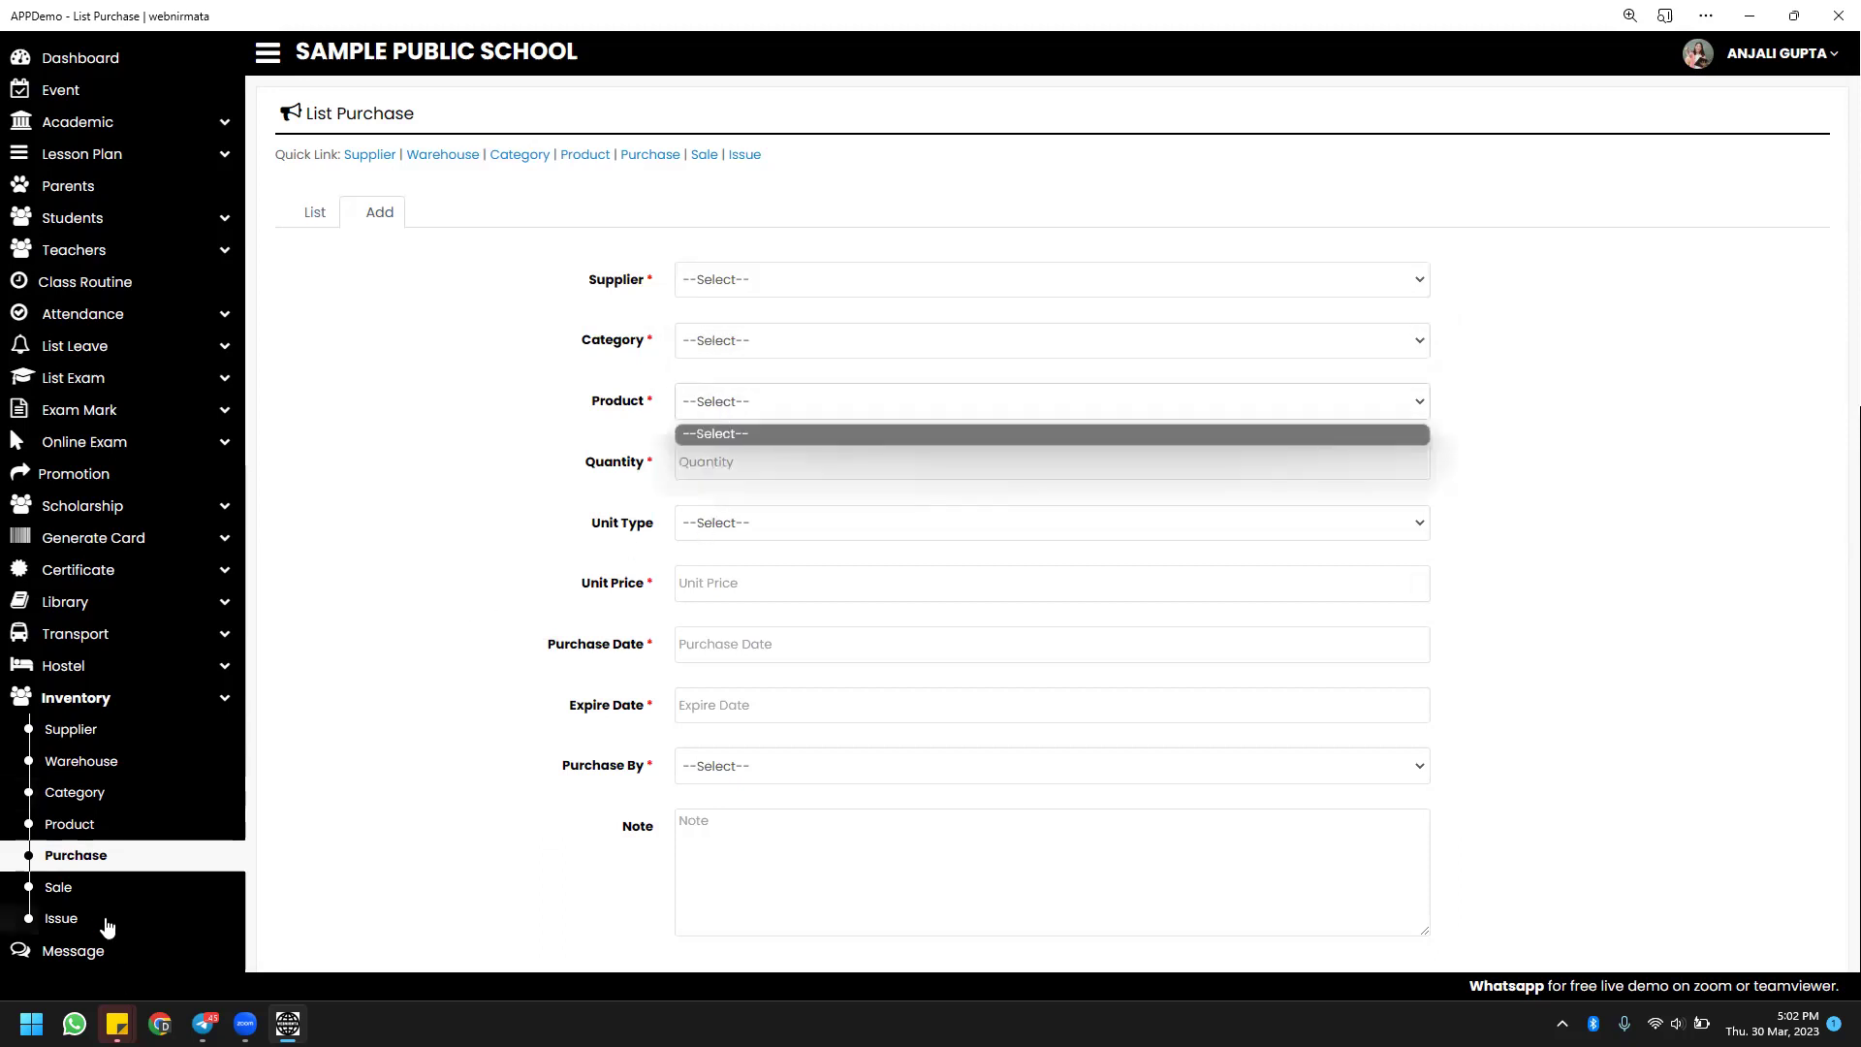
# Start a new inventory sale with user type Student and class 10, and look over the item and payment fields.
pyautogui.click(66, 901)
pyautogui.click(66, 901)
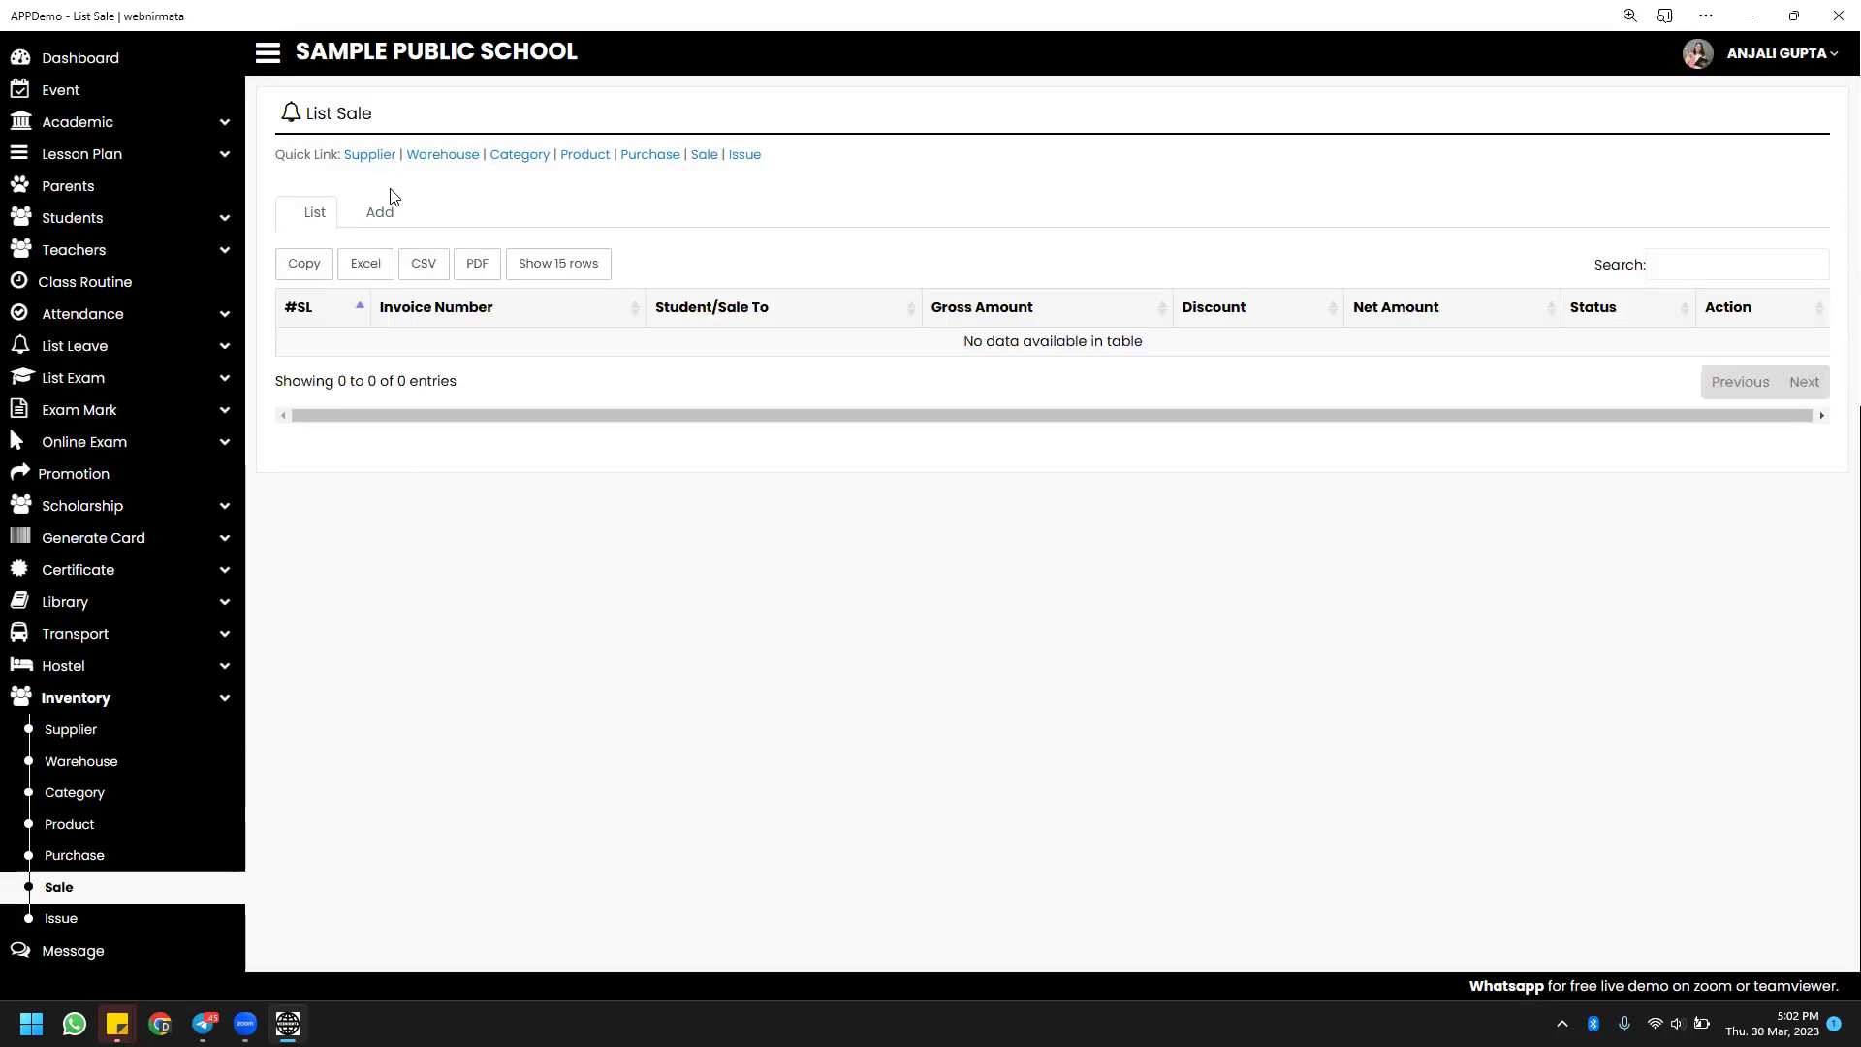
pyautogui.click(394, 223)
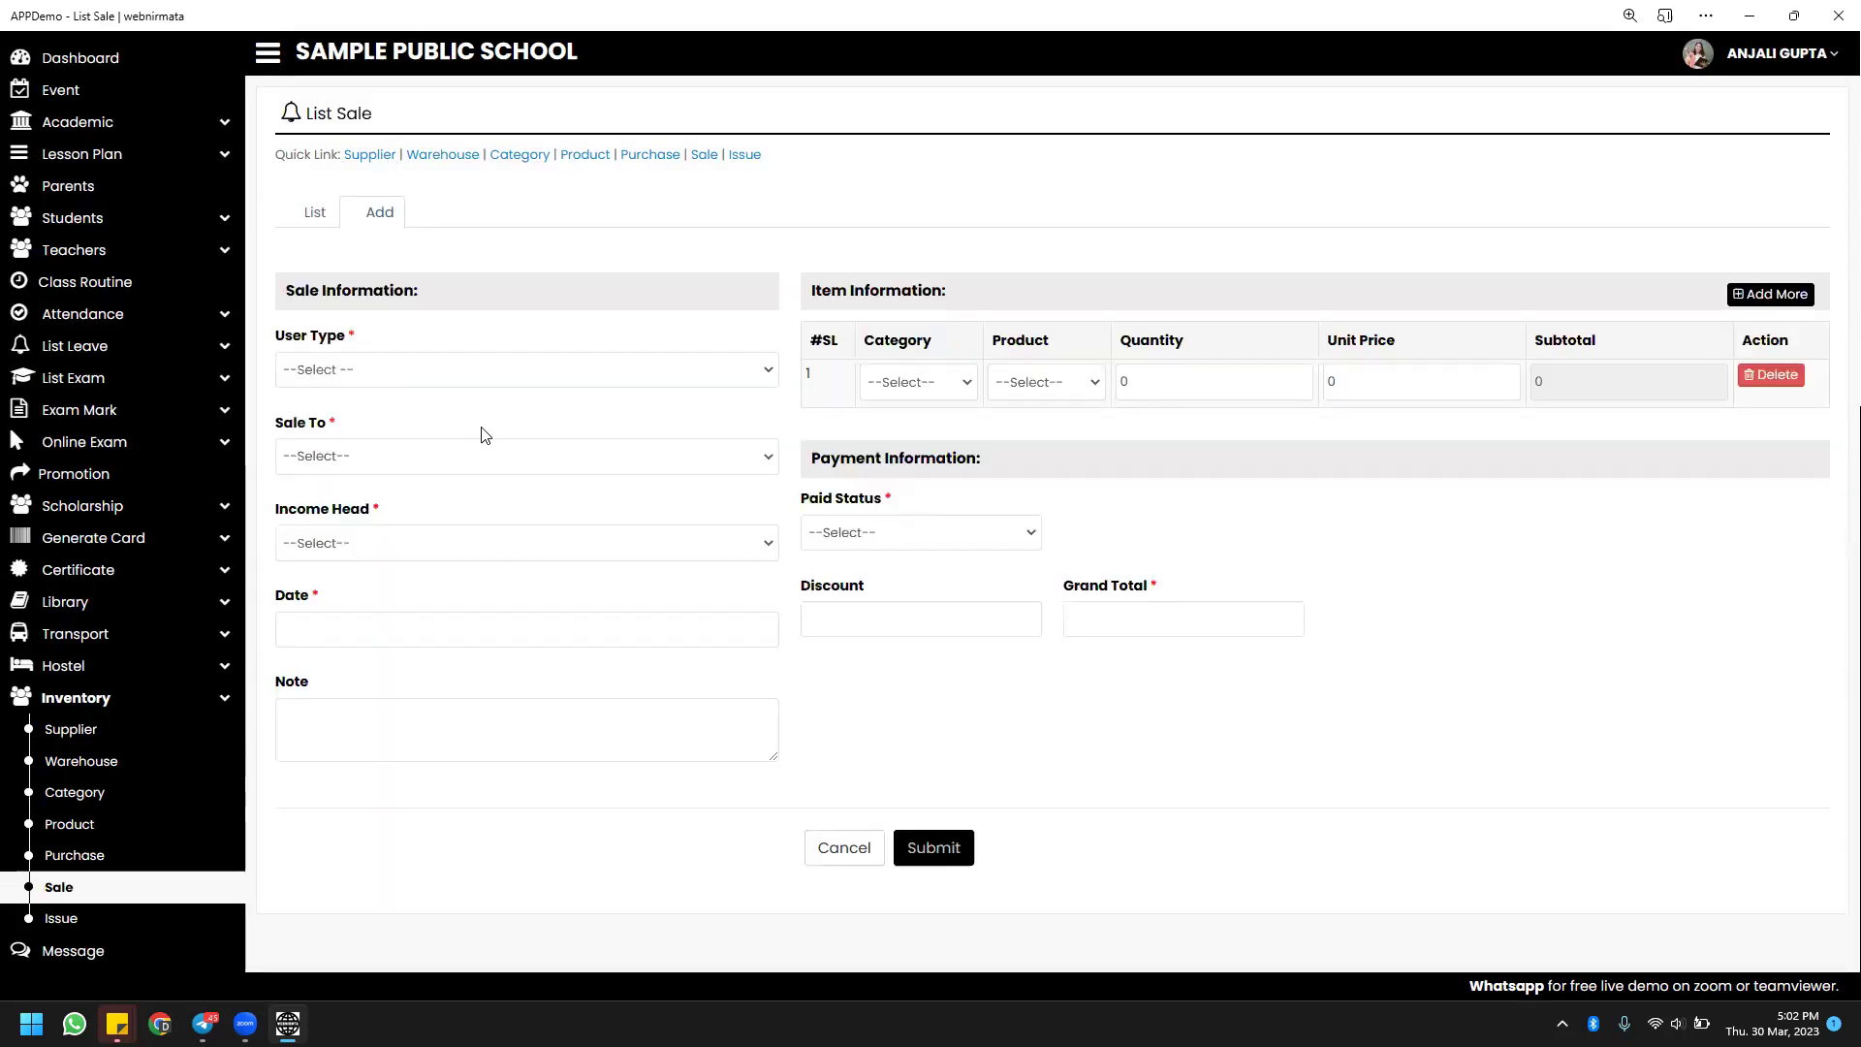
pyautogui.click(498, 374)
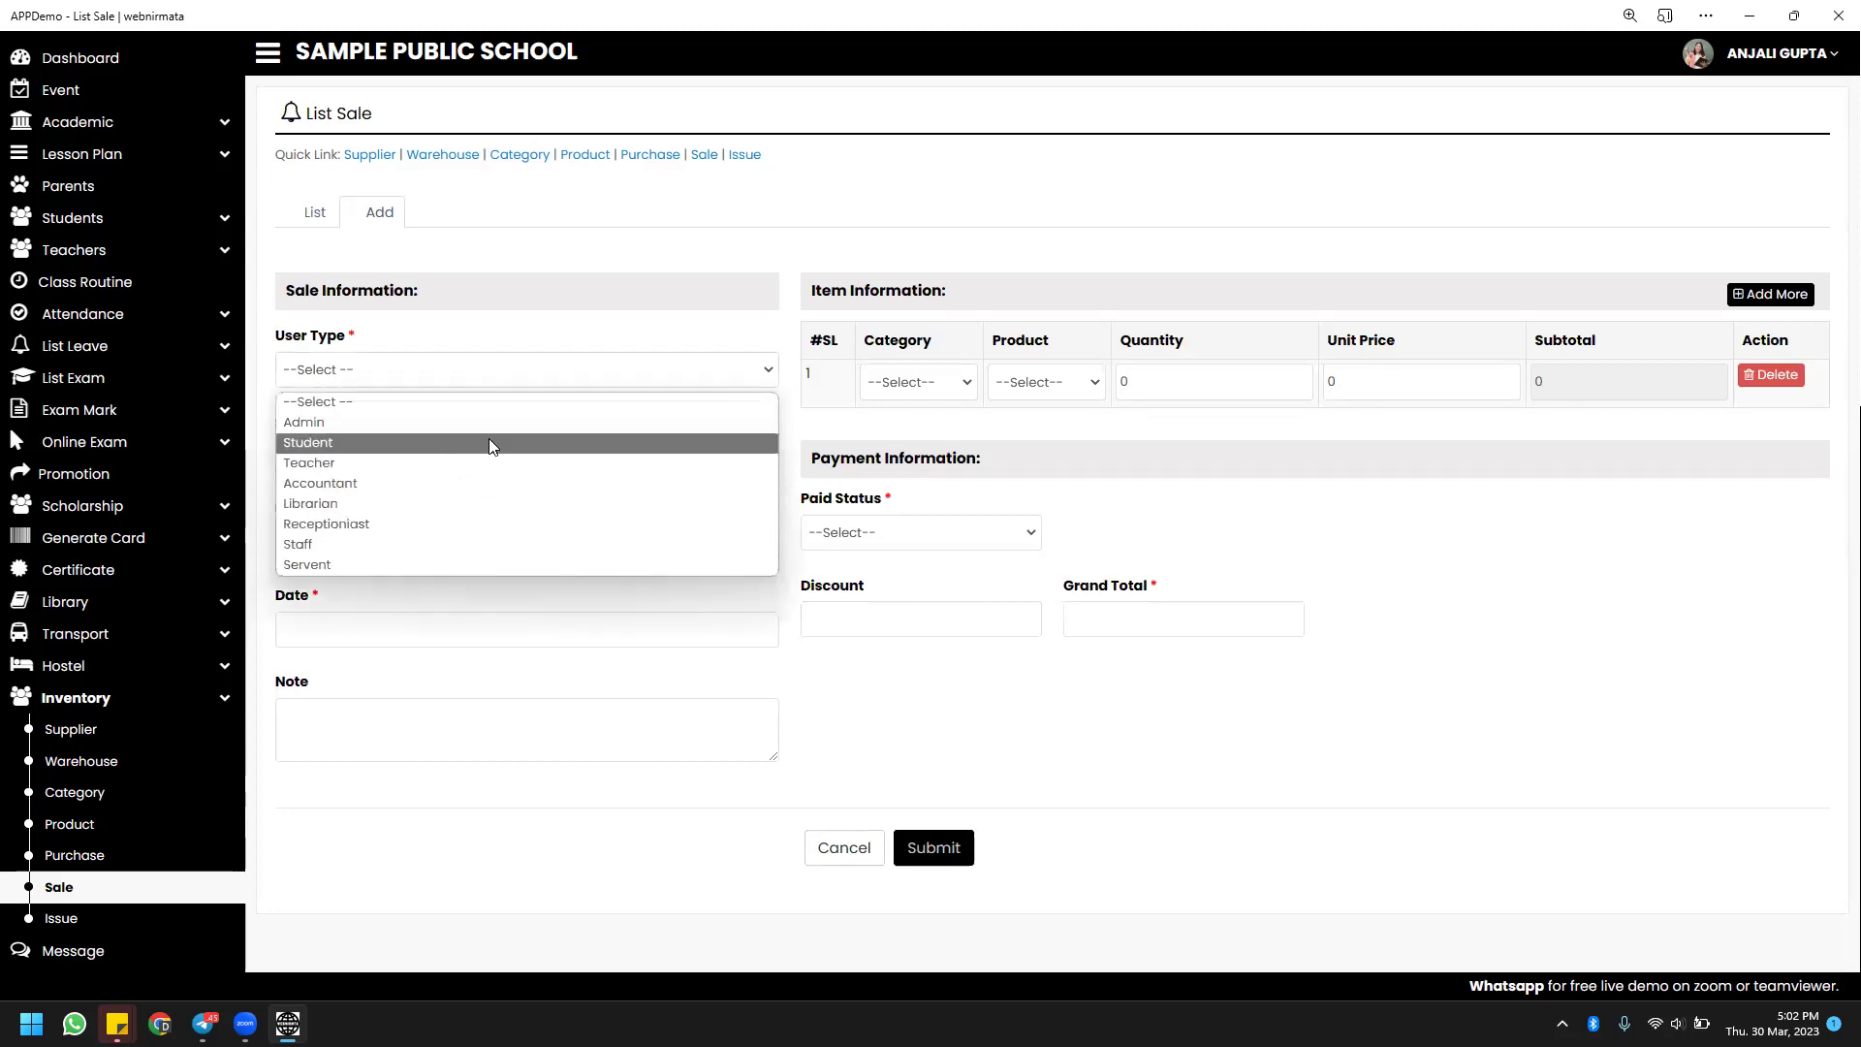
pyautogui.click(487, 442)
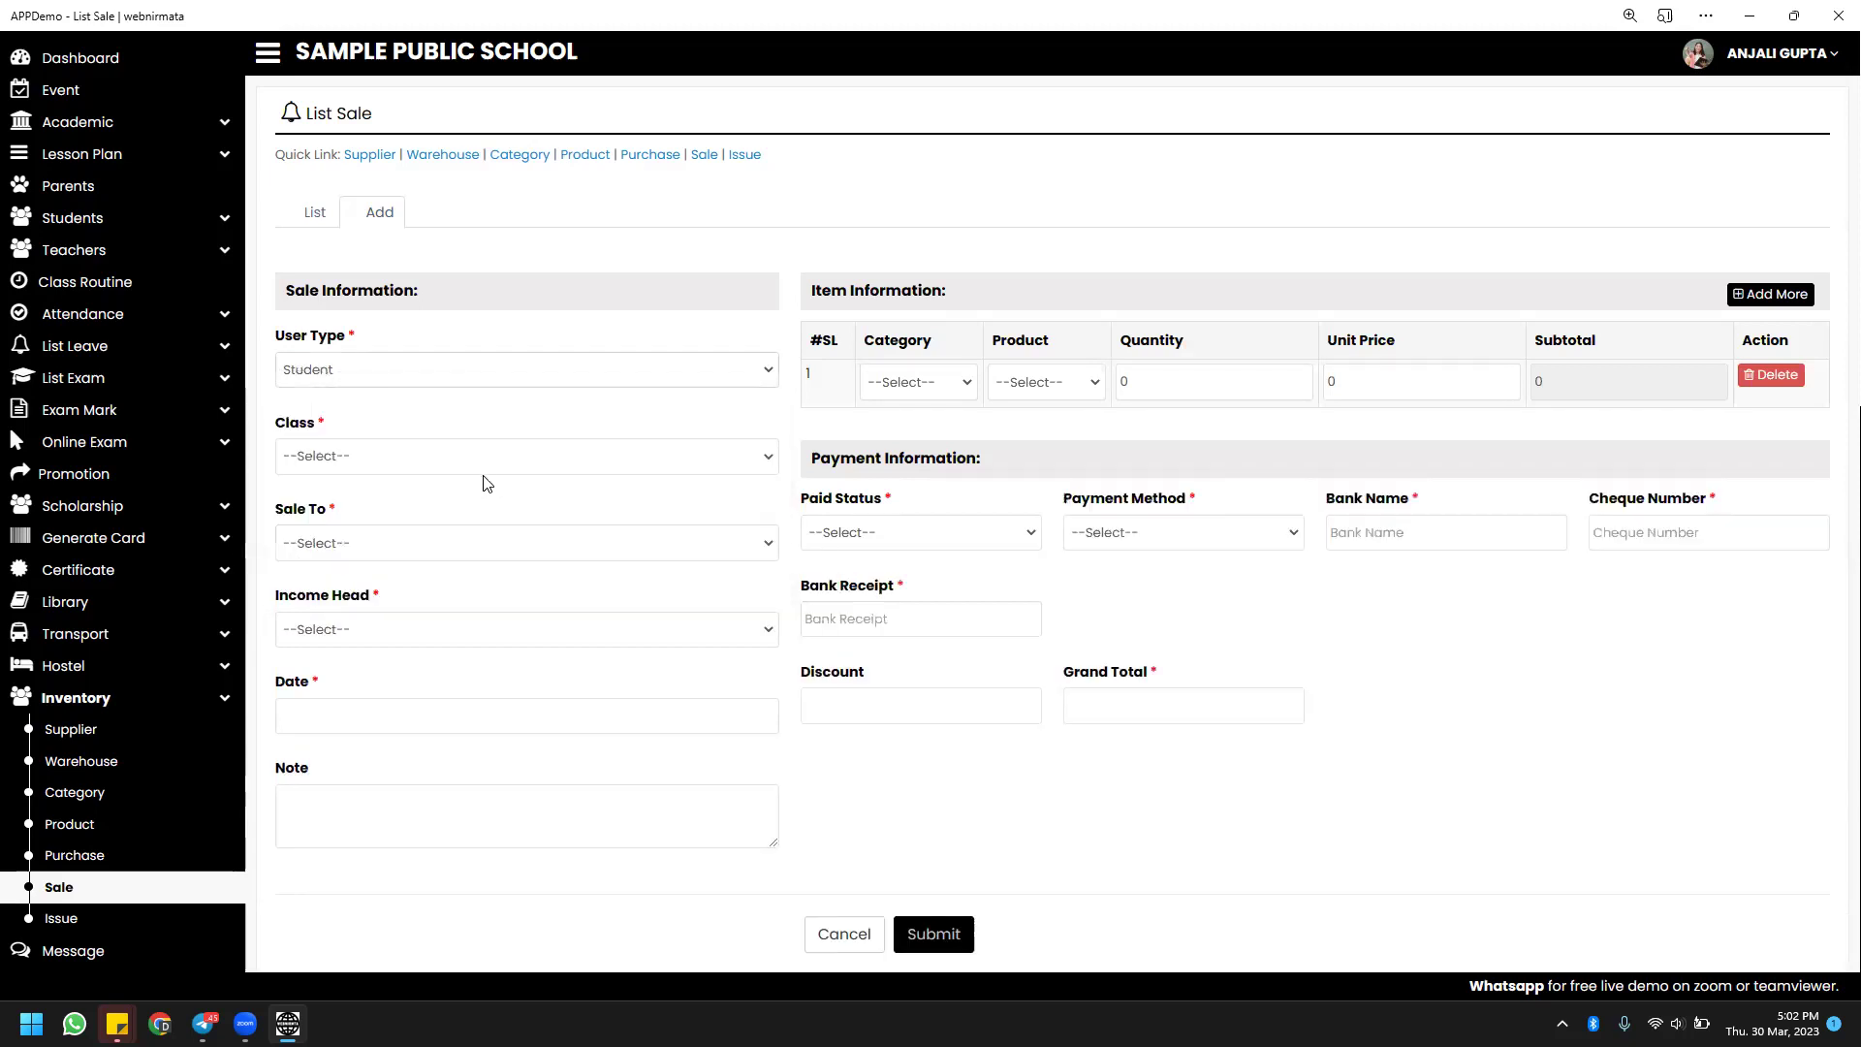
pyautogui.click(489, 464)
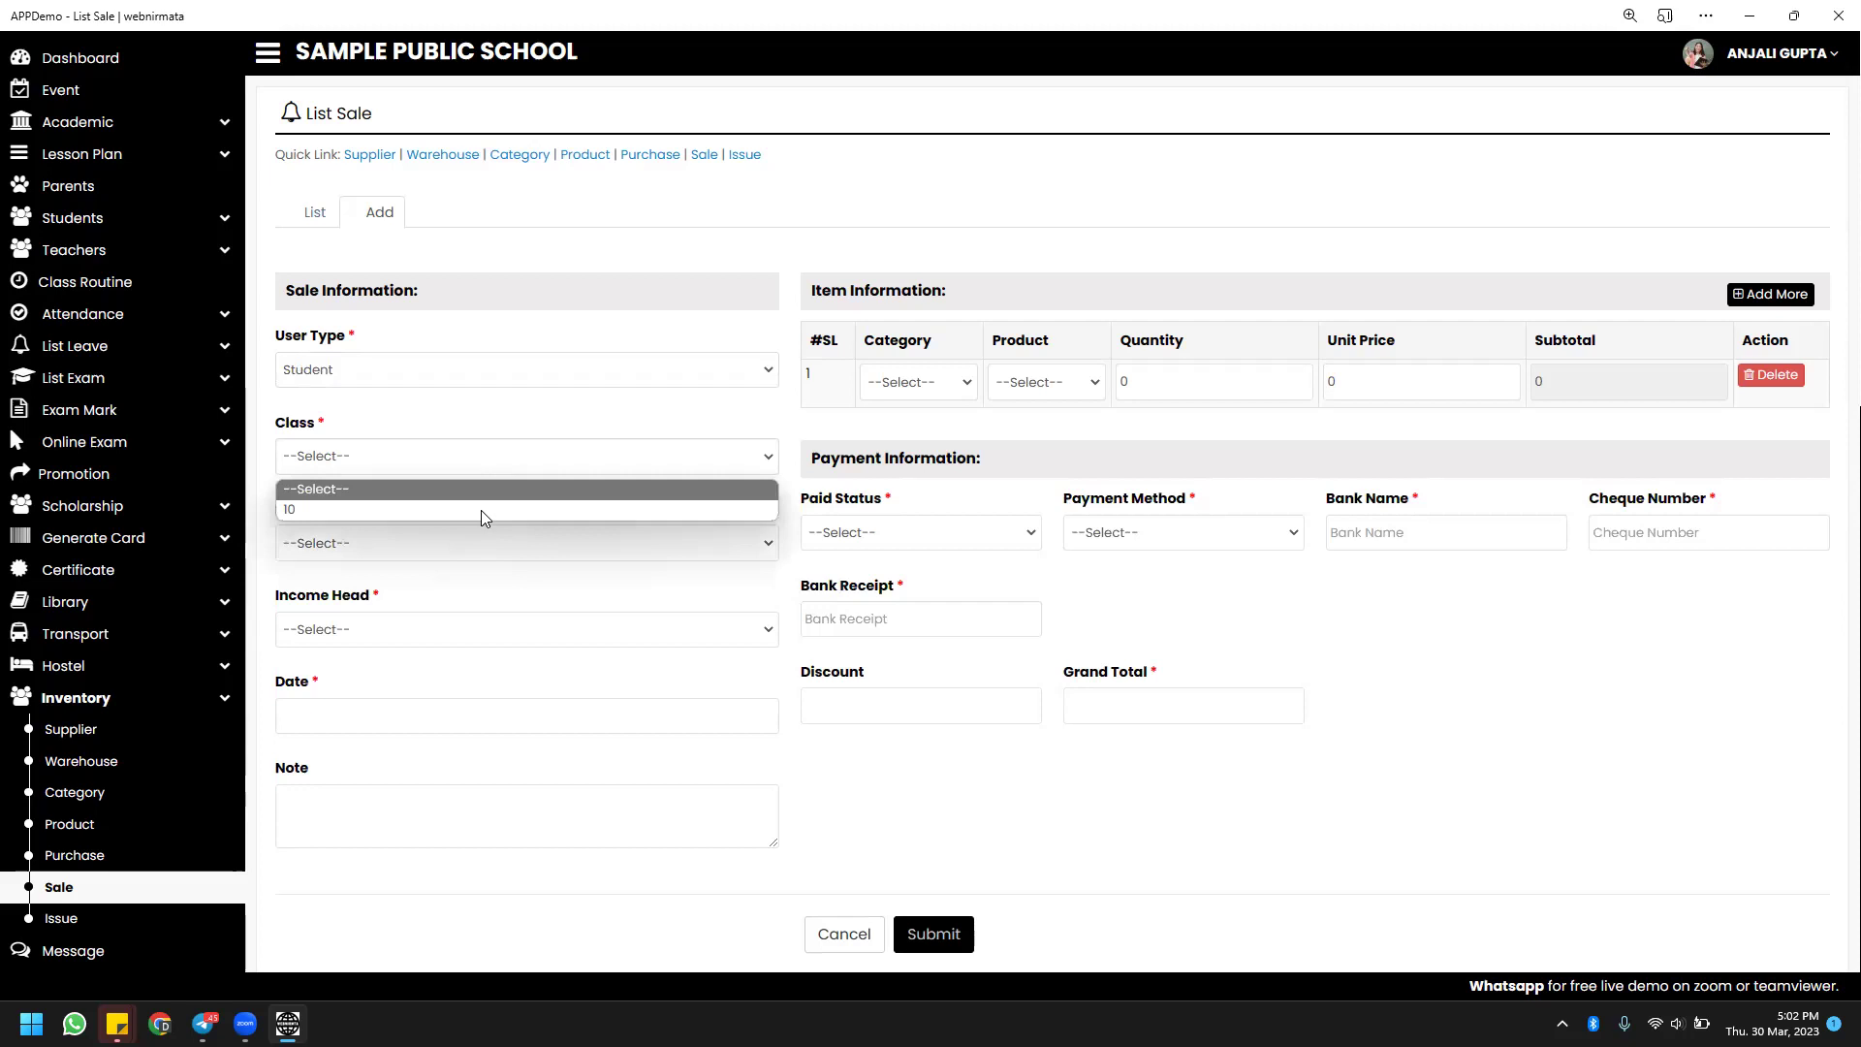
pyautogui.click(481, 506)
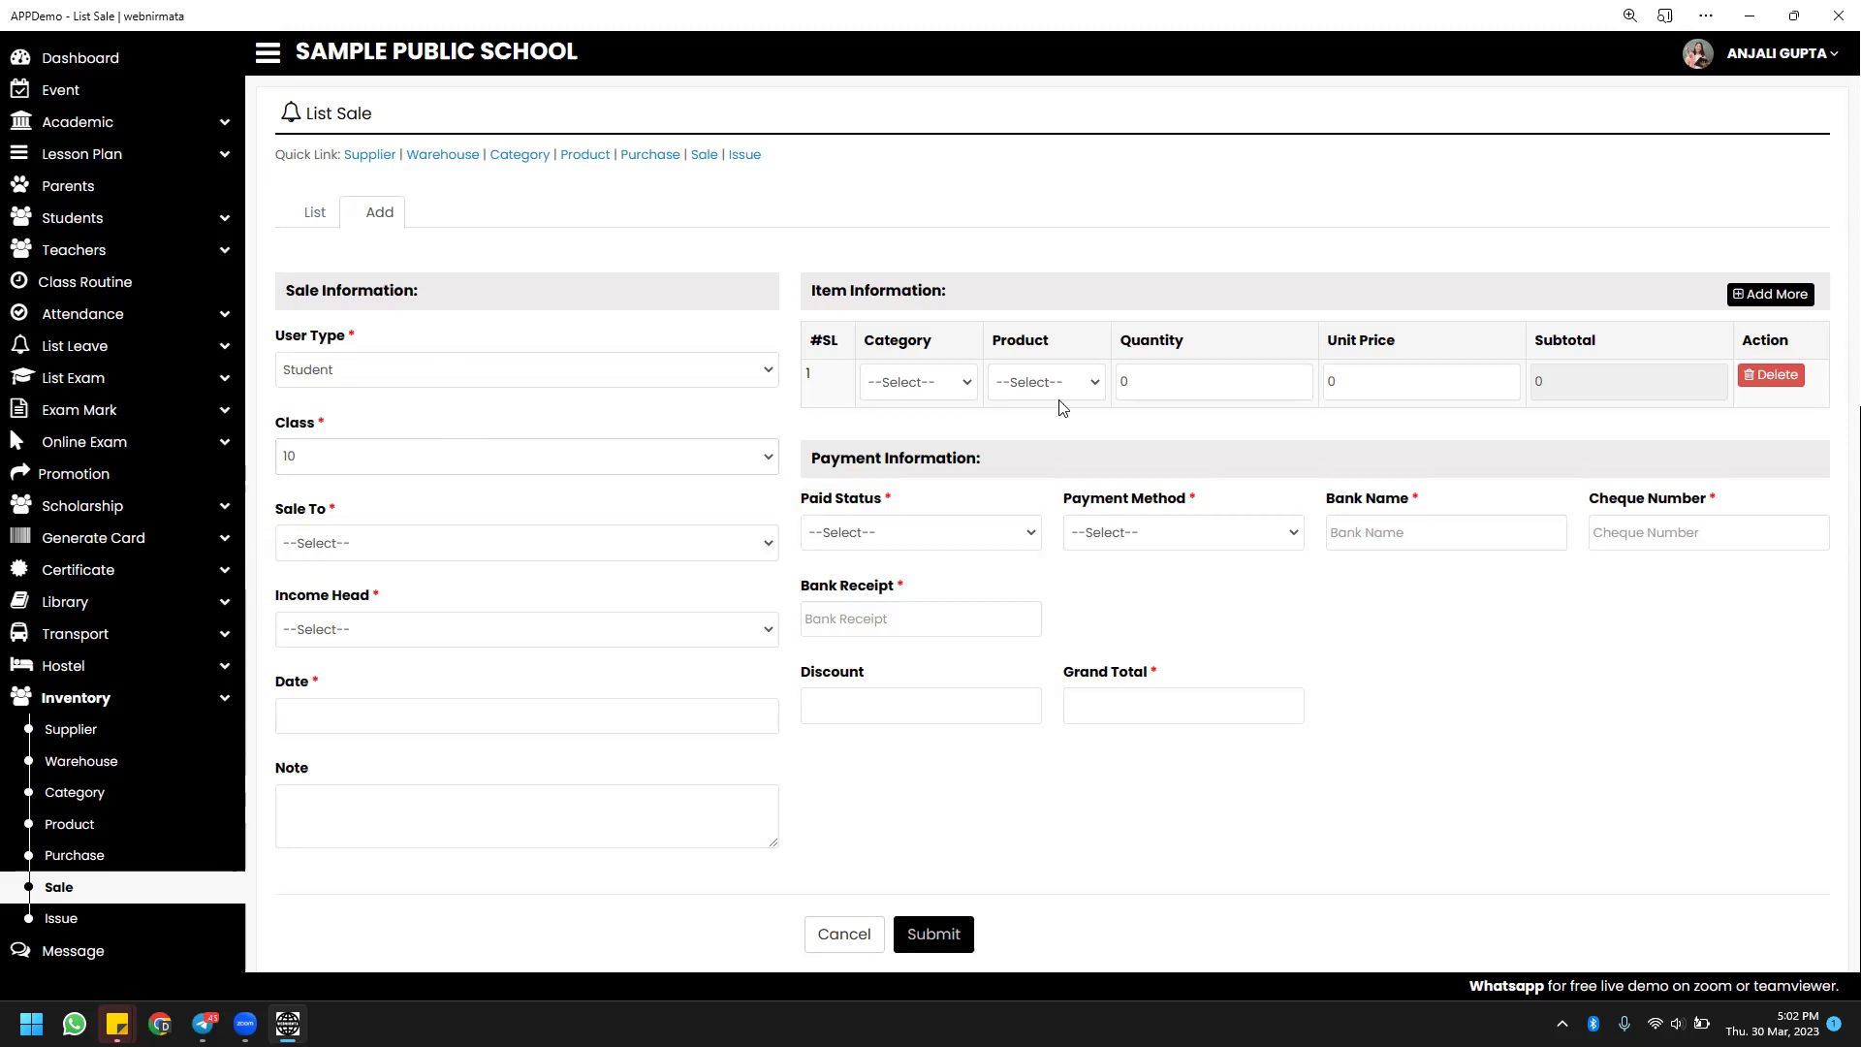
pyautogui.scroll(-4, 1062, 407)
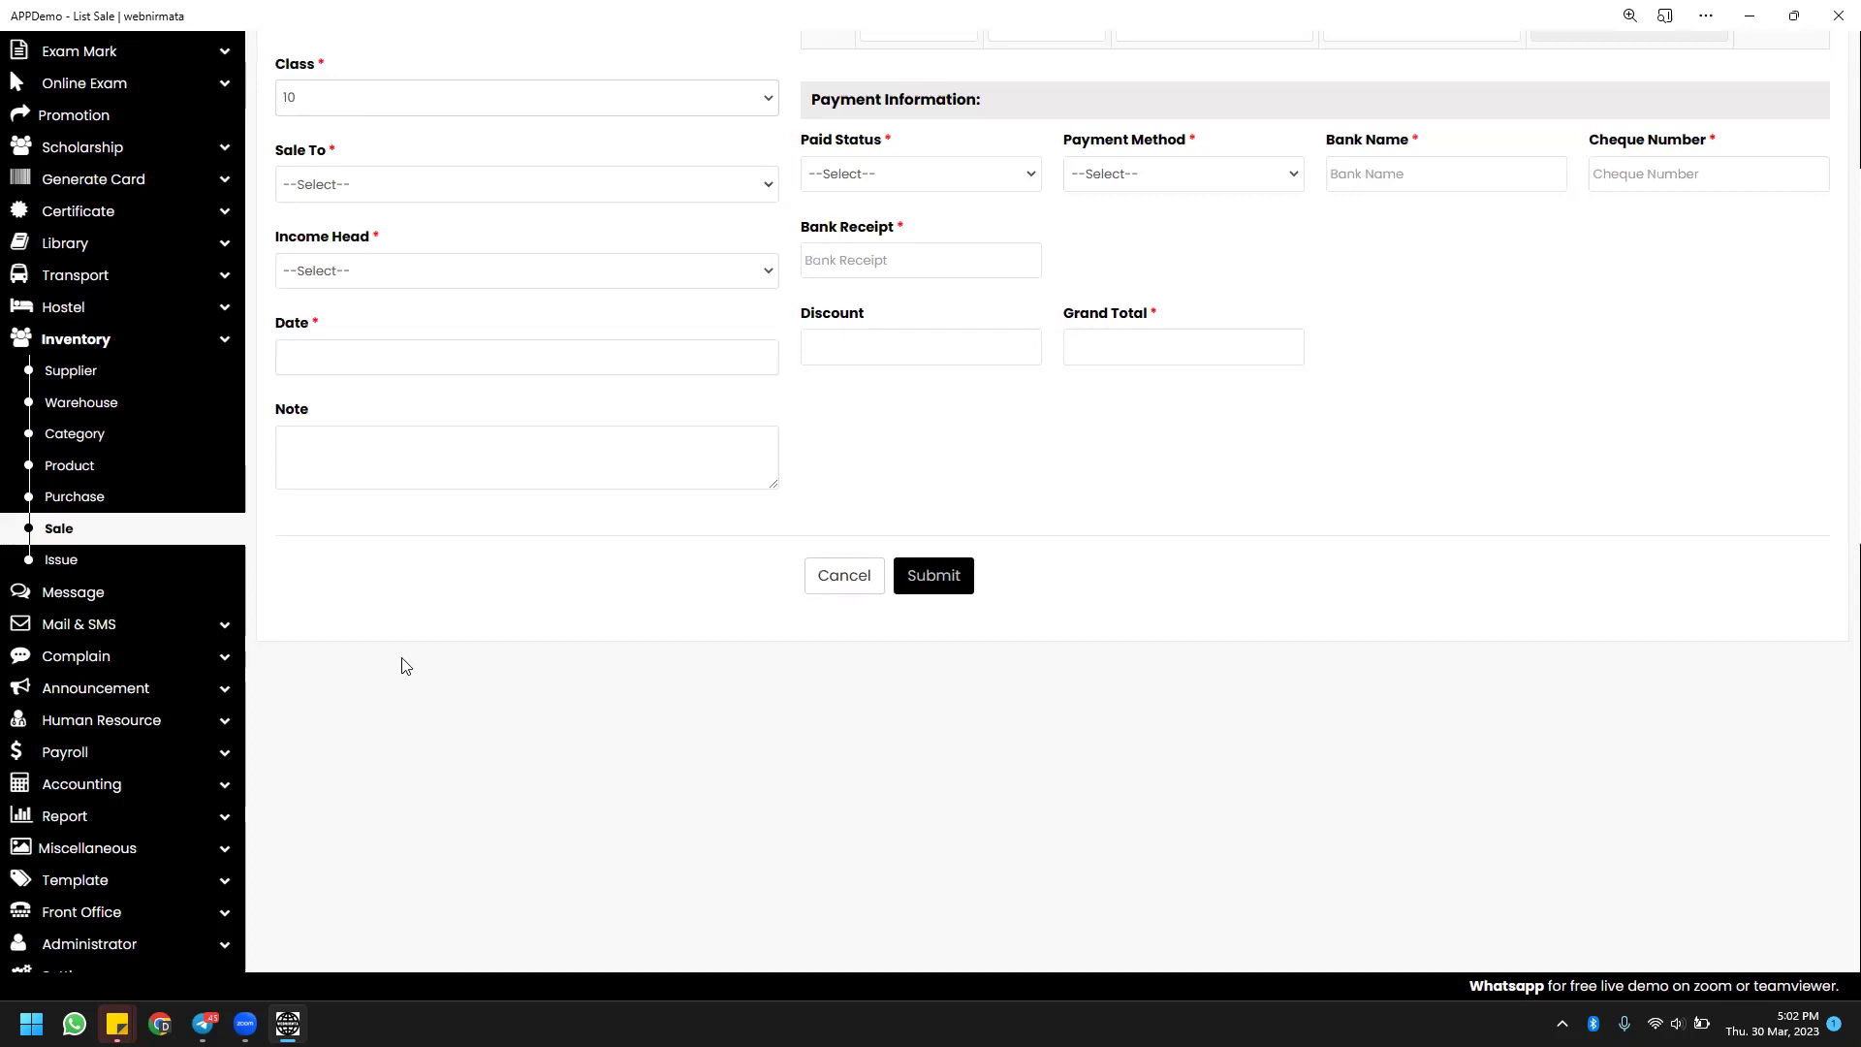
# Open the form for adding an inventory issue and choose Teacher as the user type.
pyautogui.click(110, 560)
pyautogui.click(393, 216)
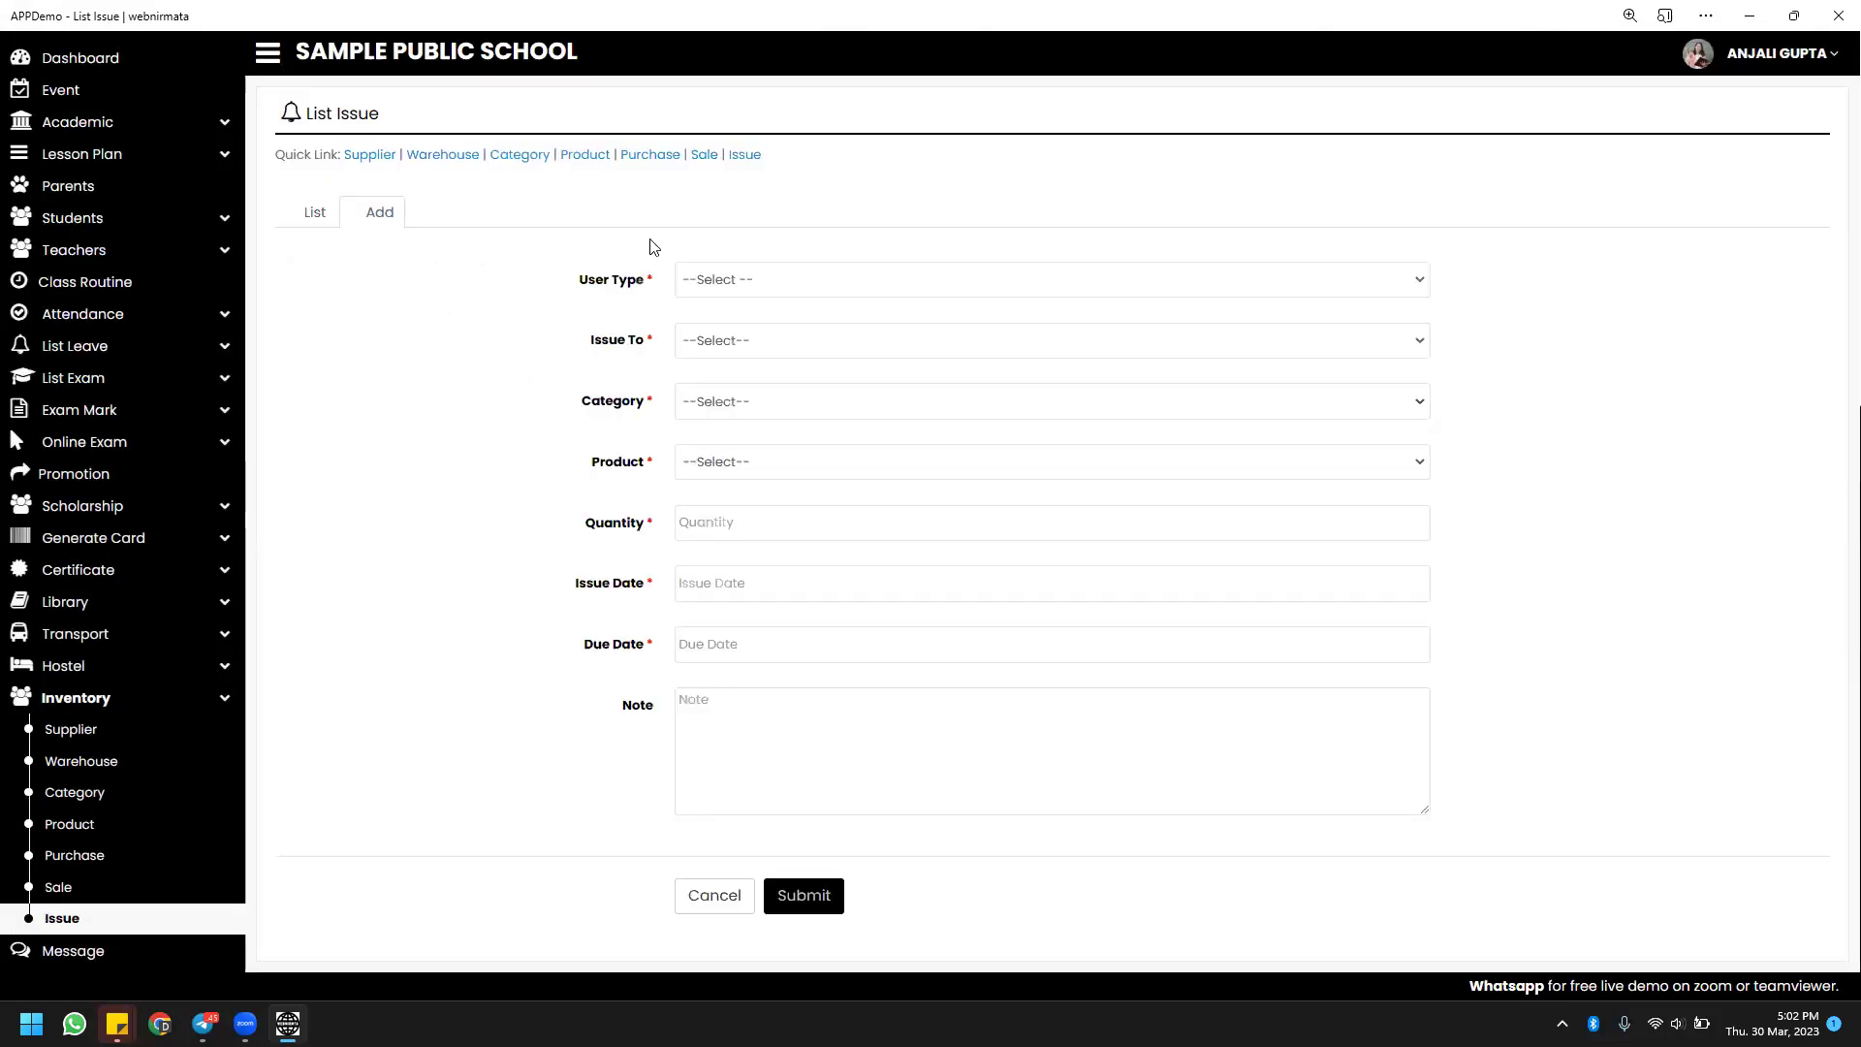
pyautogui.click(729, 283)
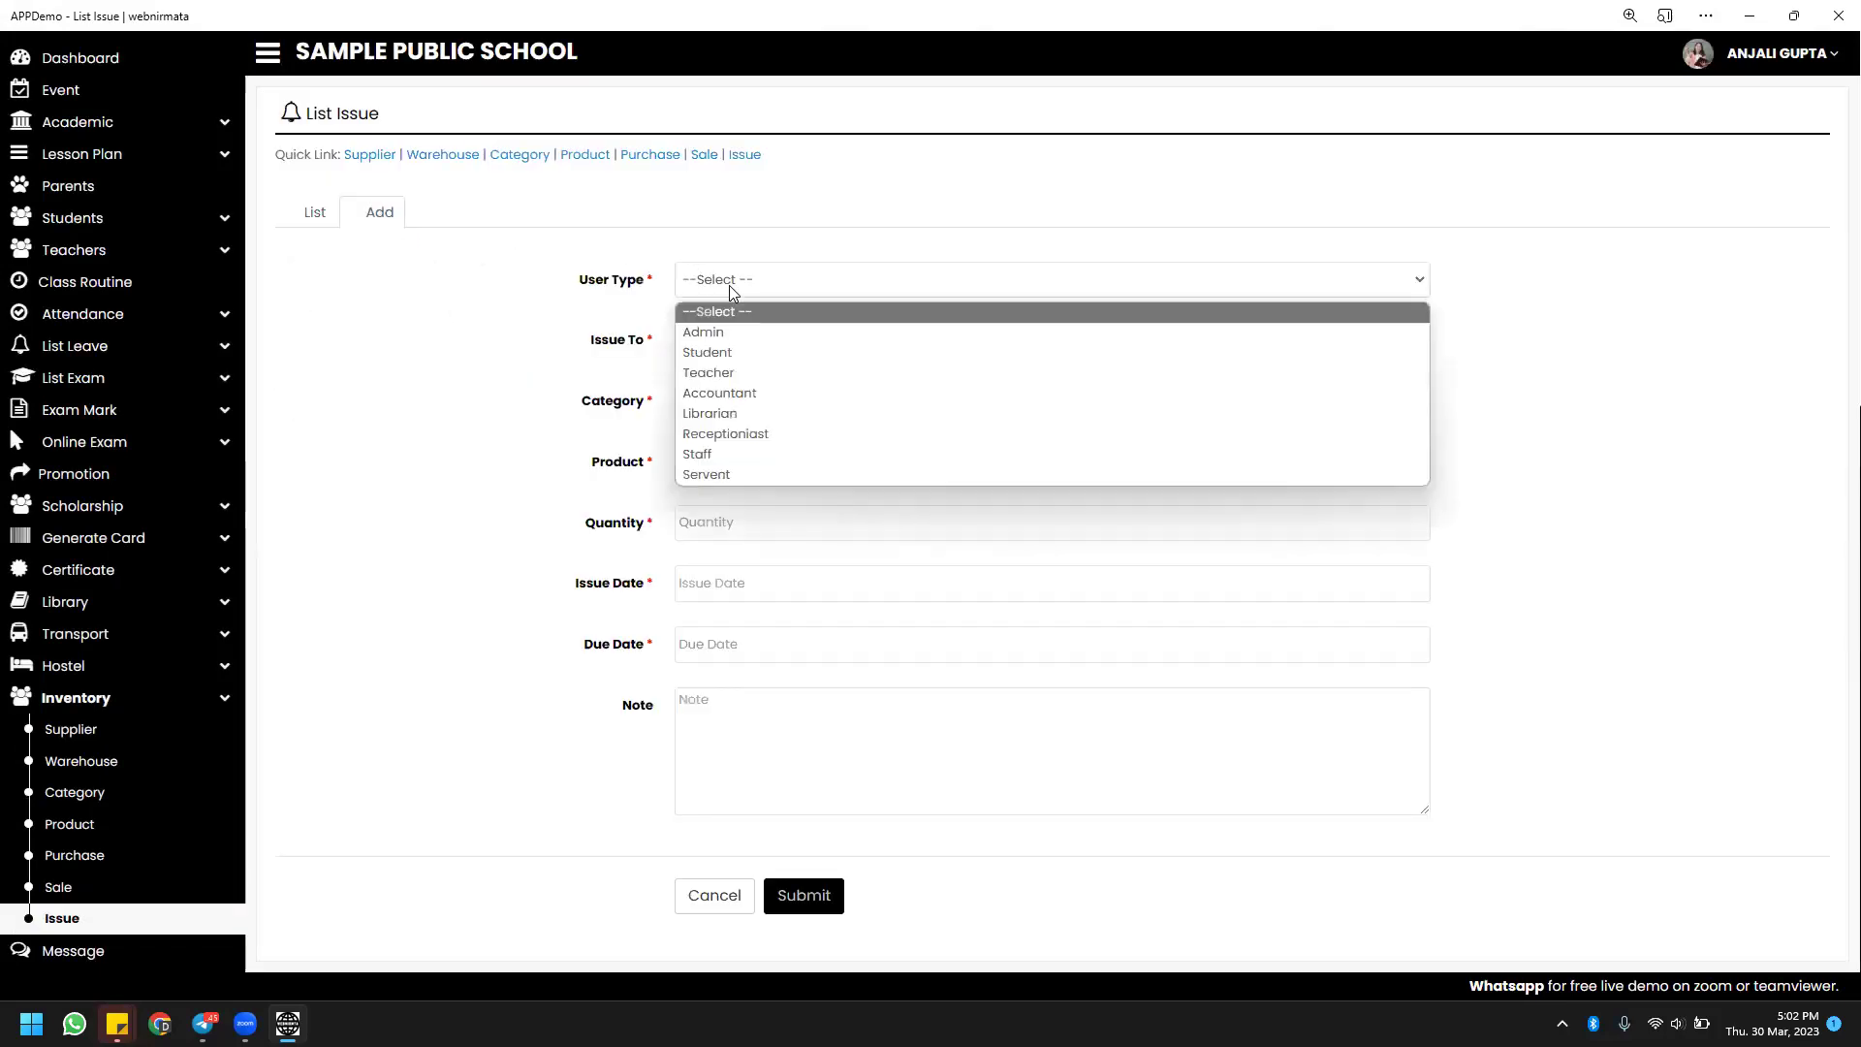
pyautogui.click(748, 378)
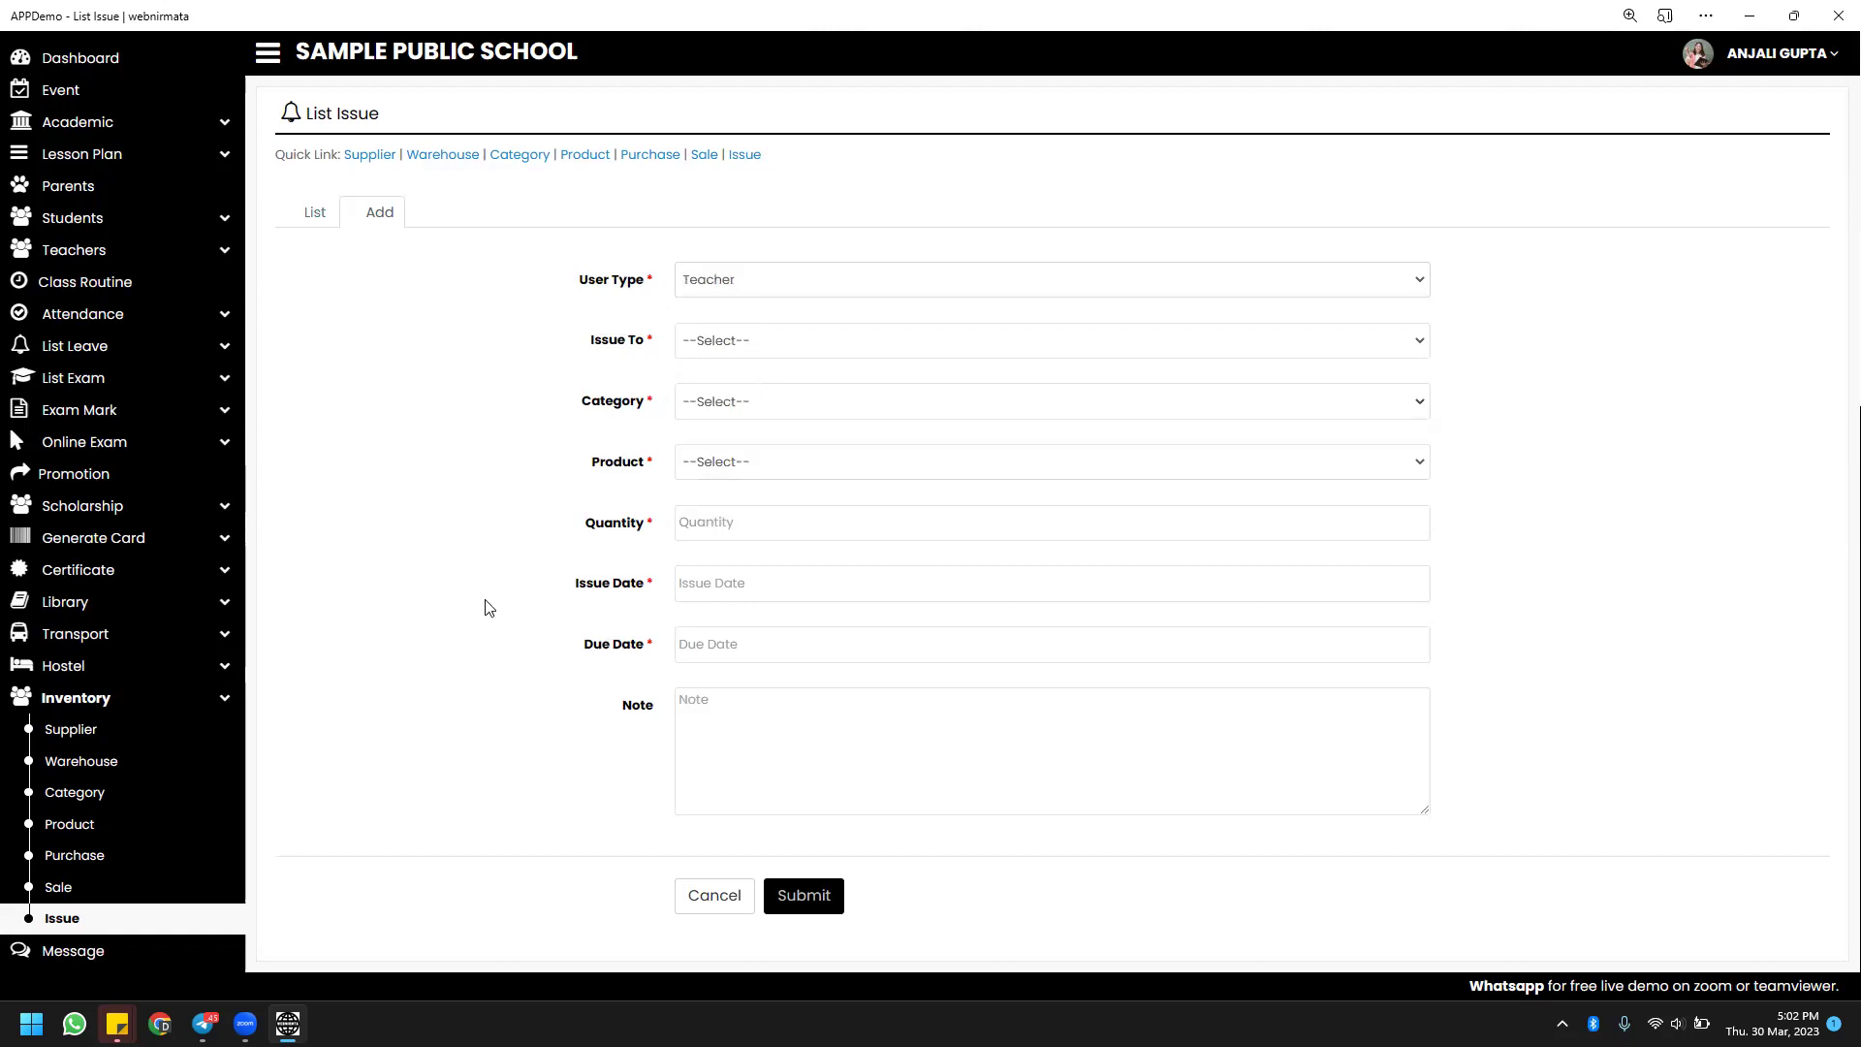
# Start composing a message with receiver type Student and check its class choices.
pyautogui.scroll(-5, 484, 608)
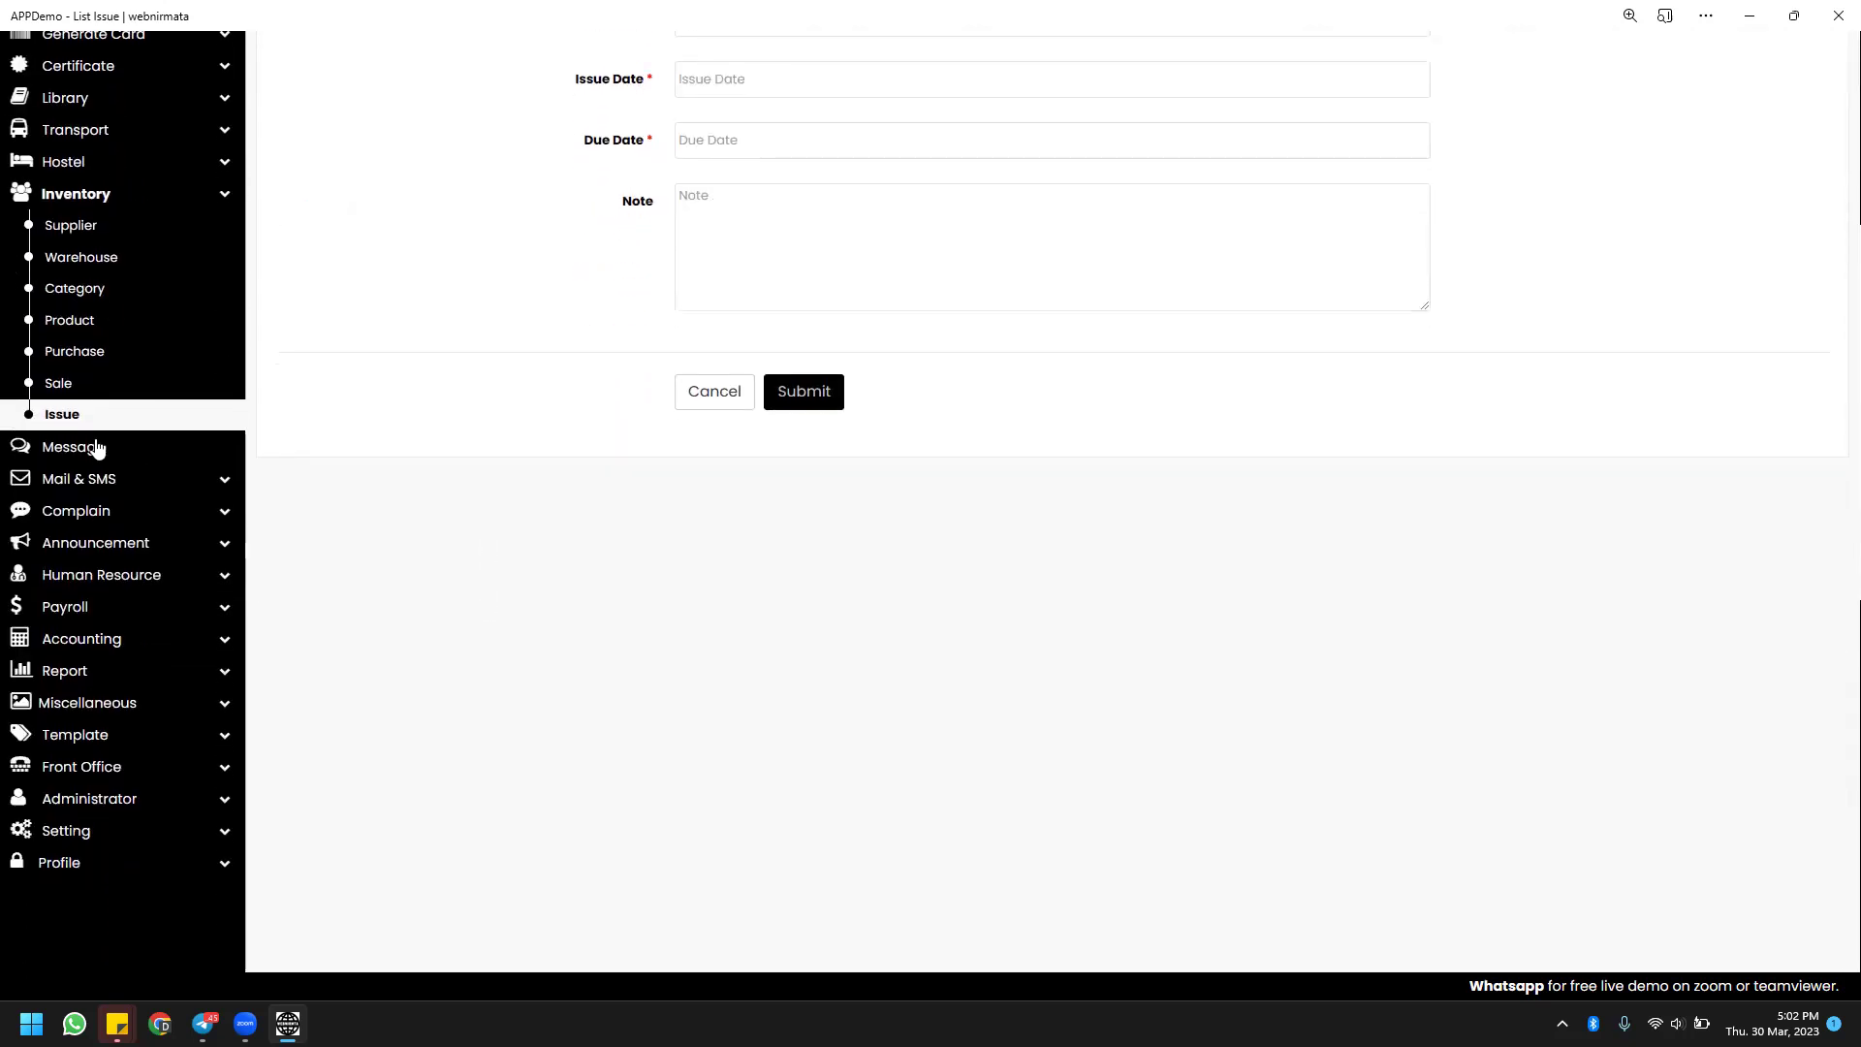
pyautogui.click(82, 448)
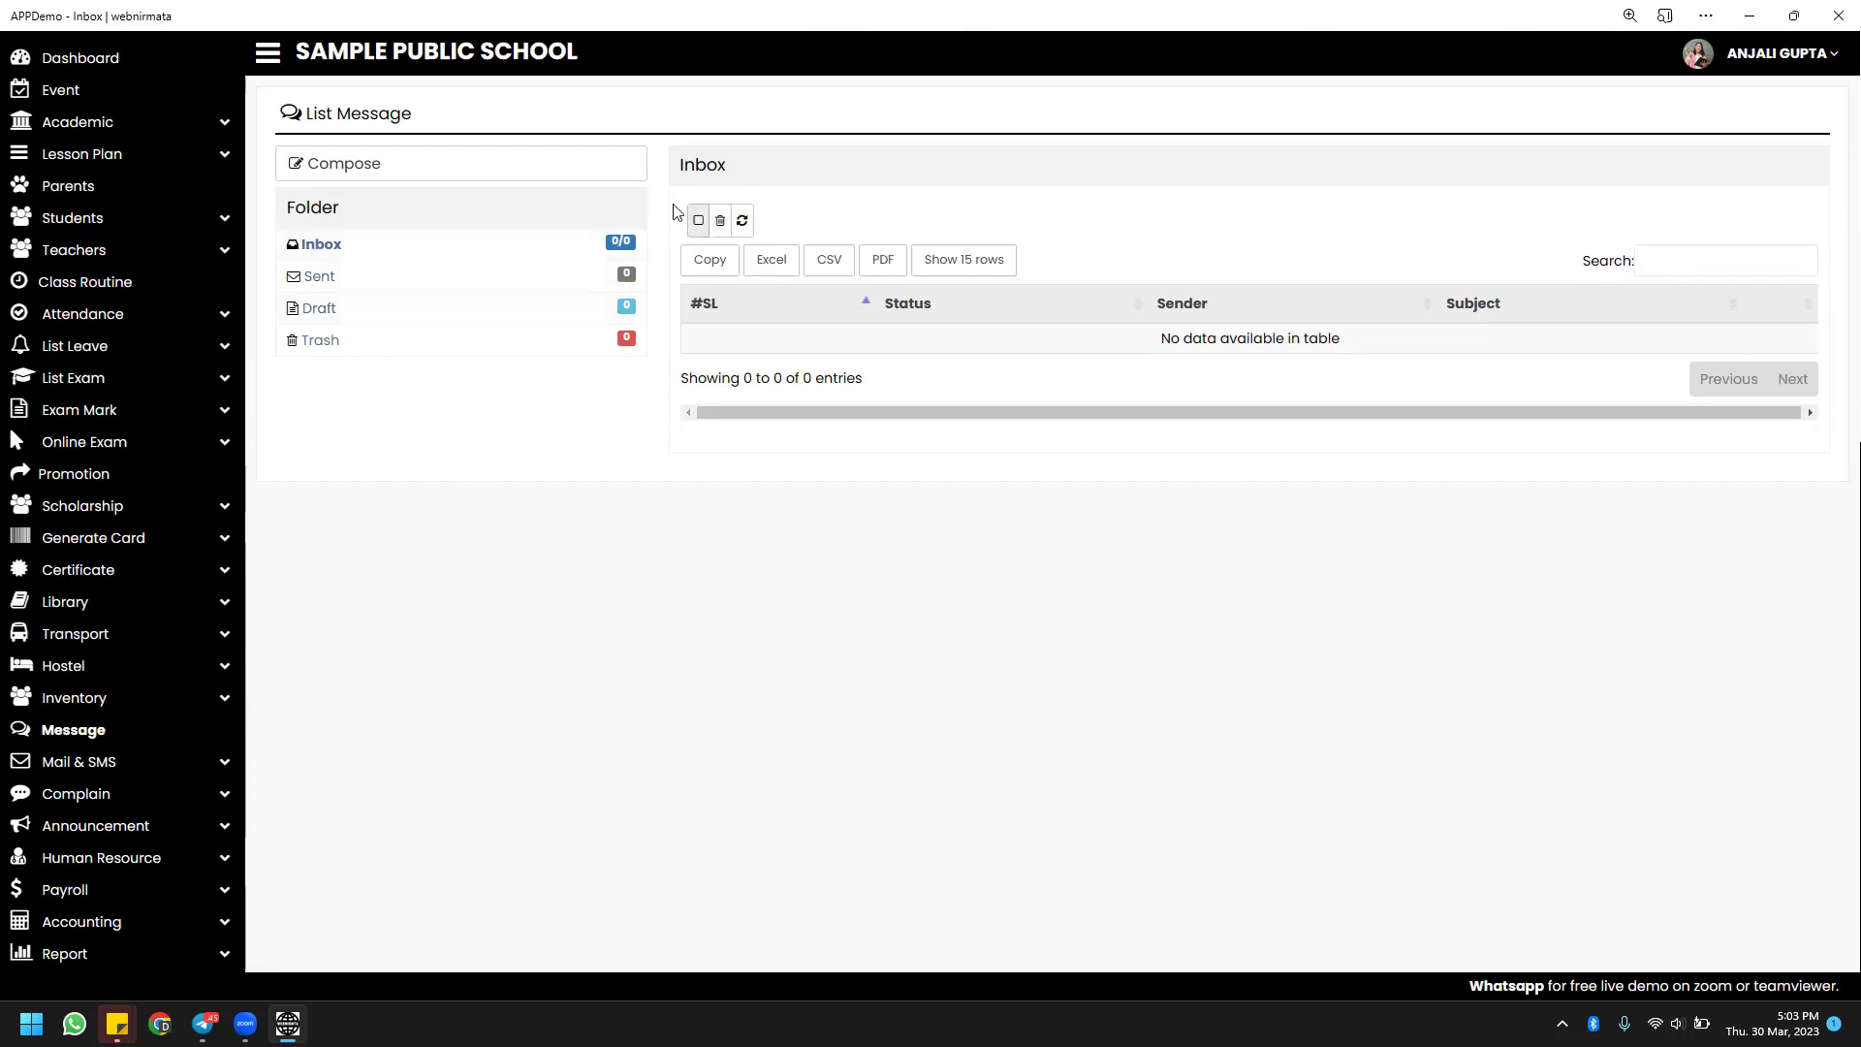
pyautogui.click(618, 172)
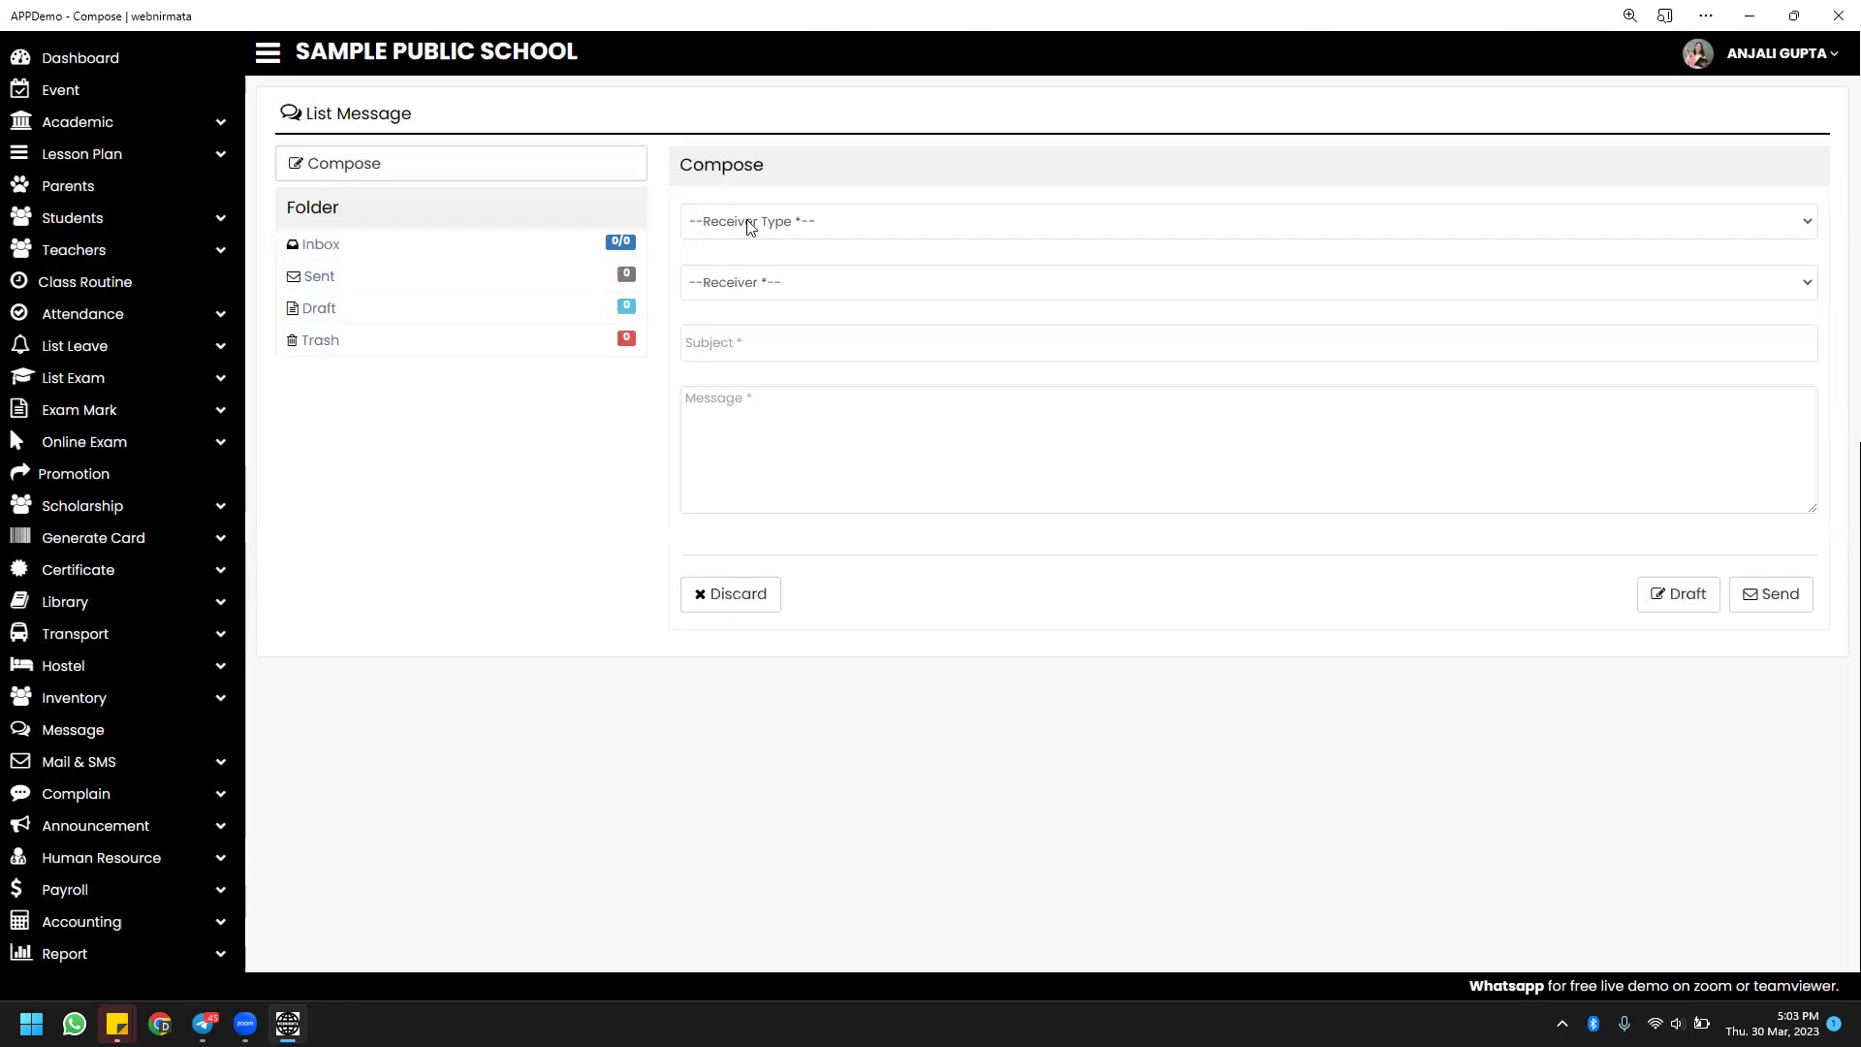
pyautogui.click(750, 226)
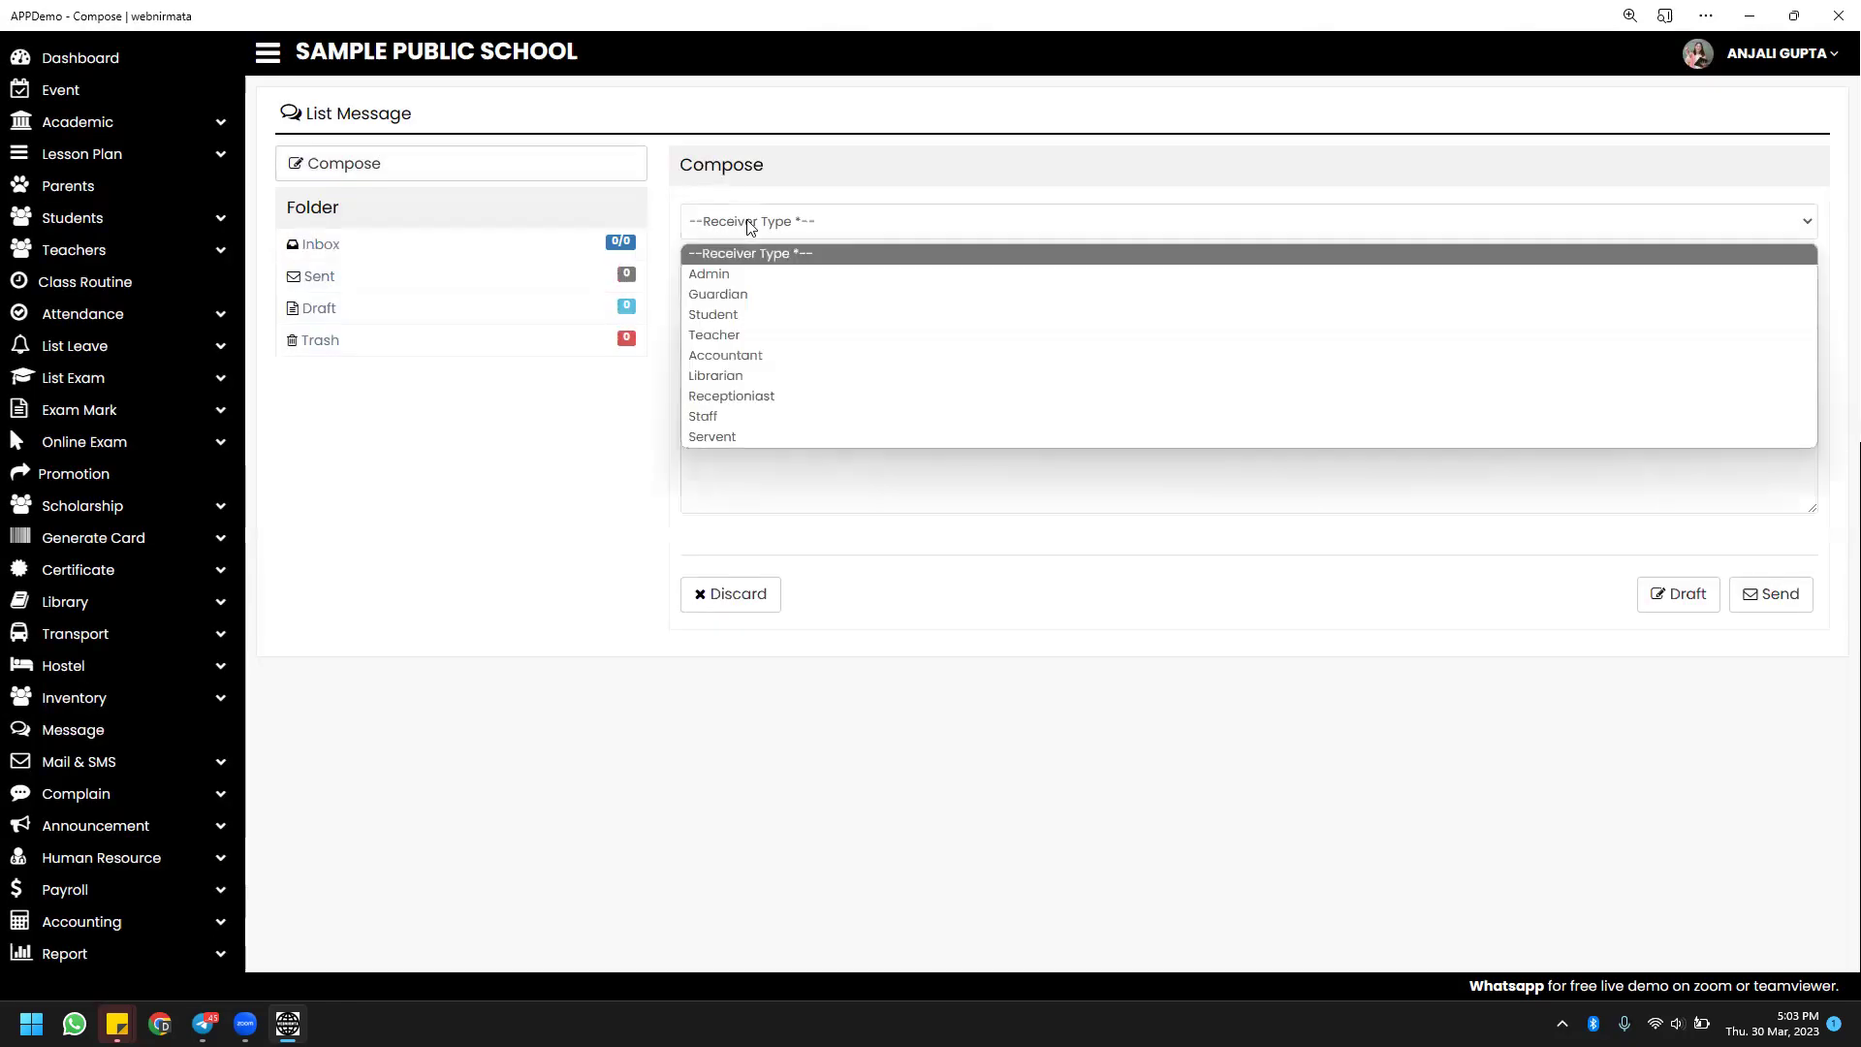
pyautogui.click(775, 317)
pyautogui.click(789, 292)
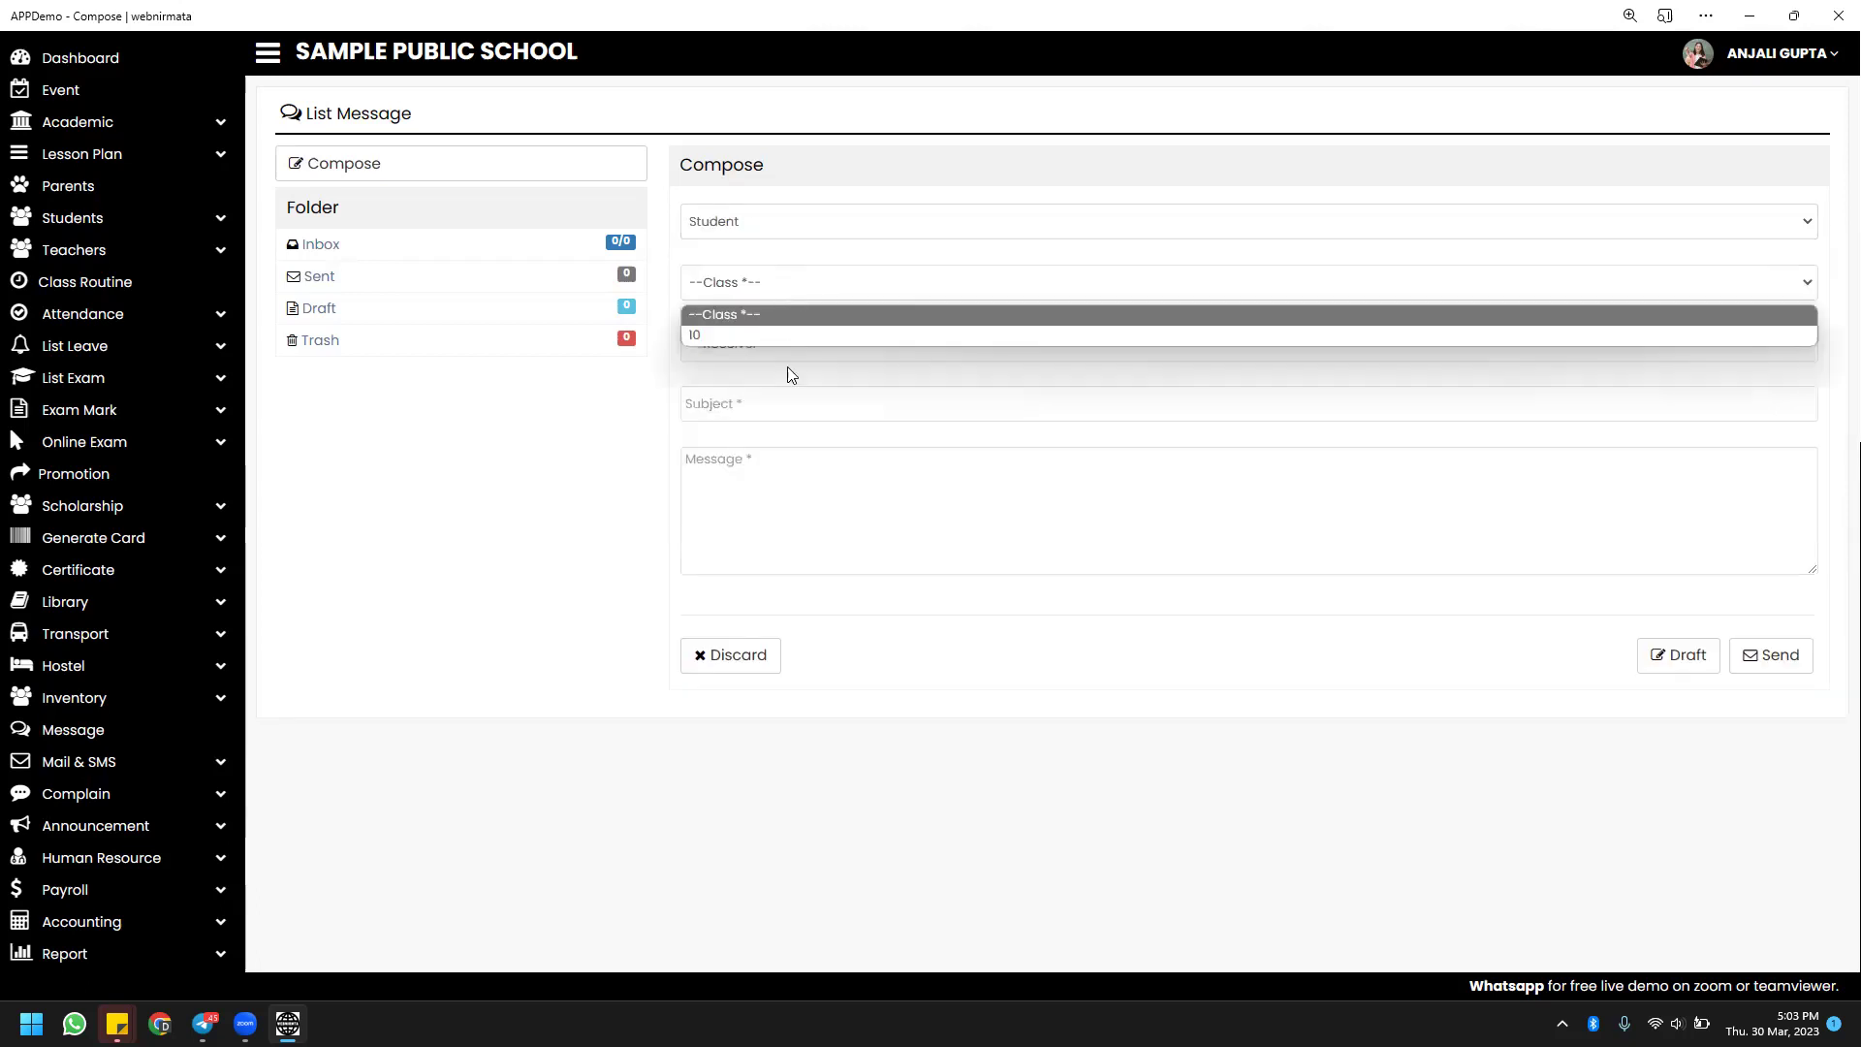
pyautogui.click(772, 459)
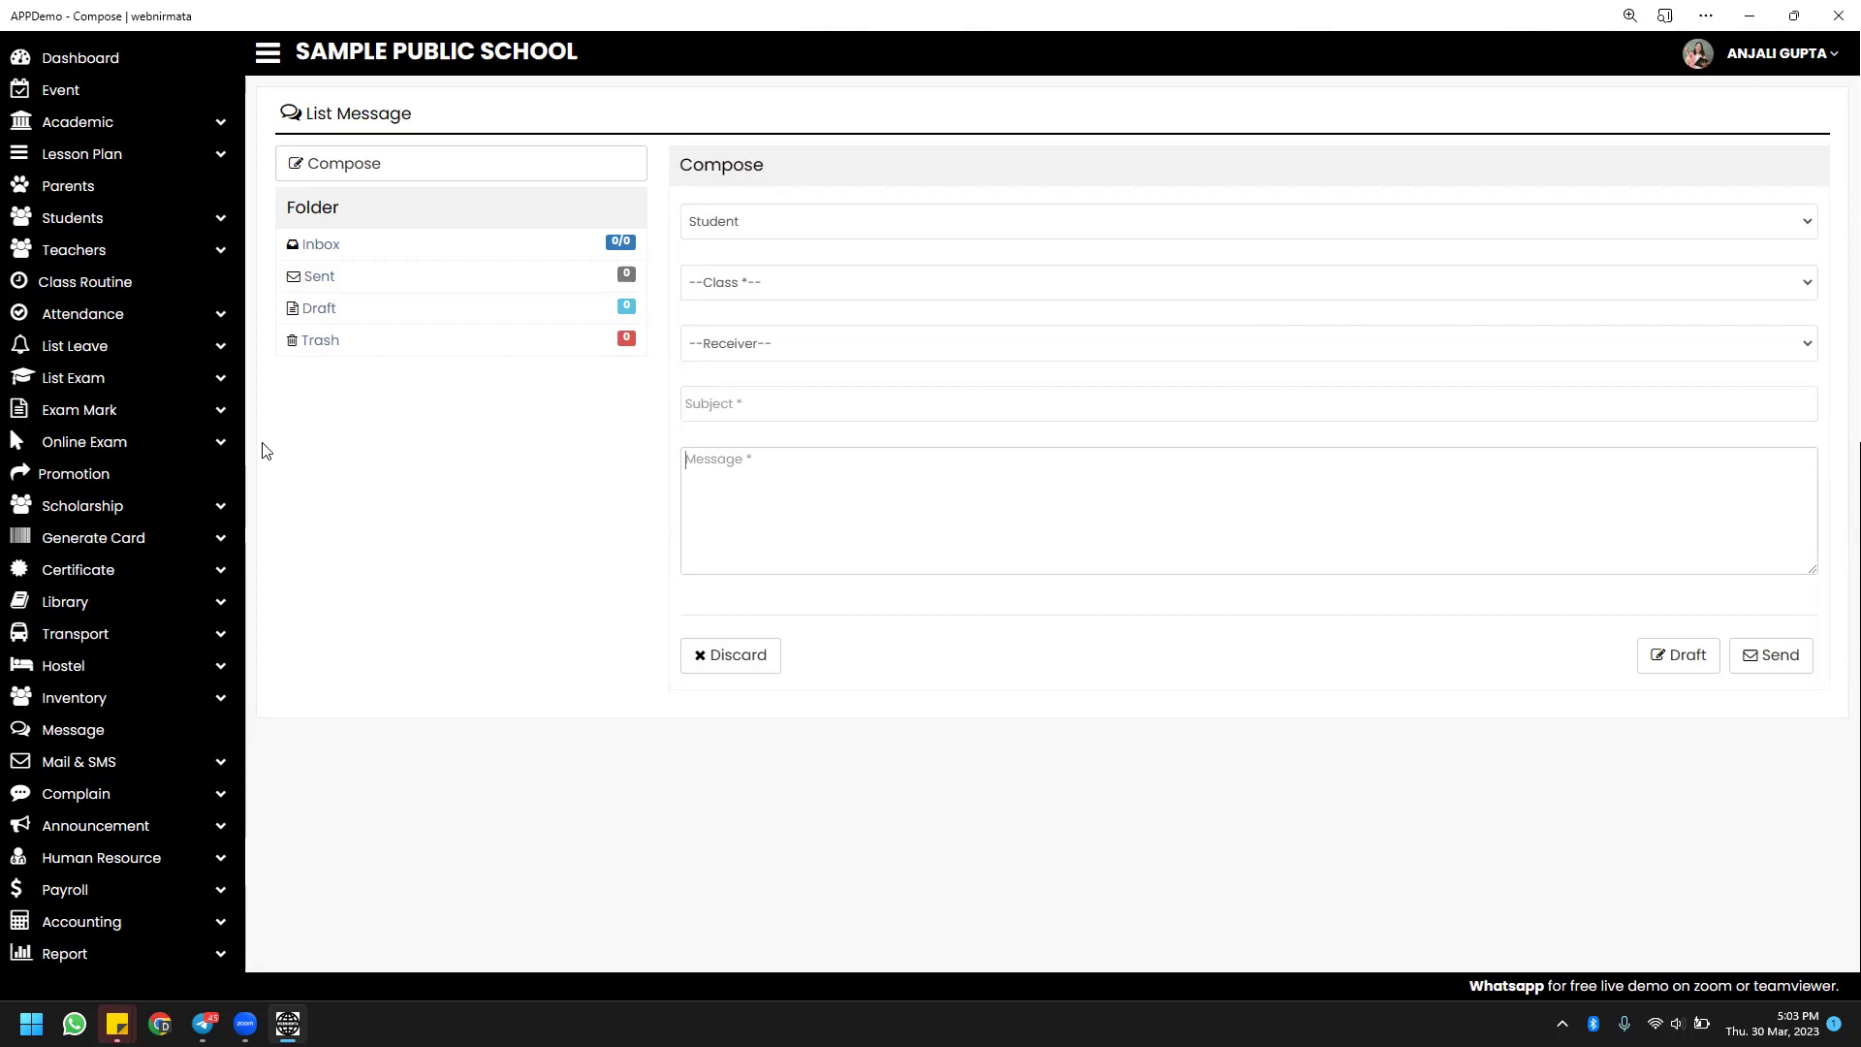
# Check the receiver types in the form for sending an email, and view the SMS list.
pyautogui.scroll(-1, 195, 547)
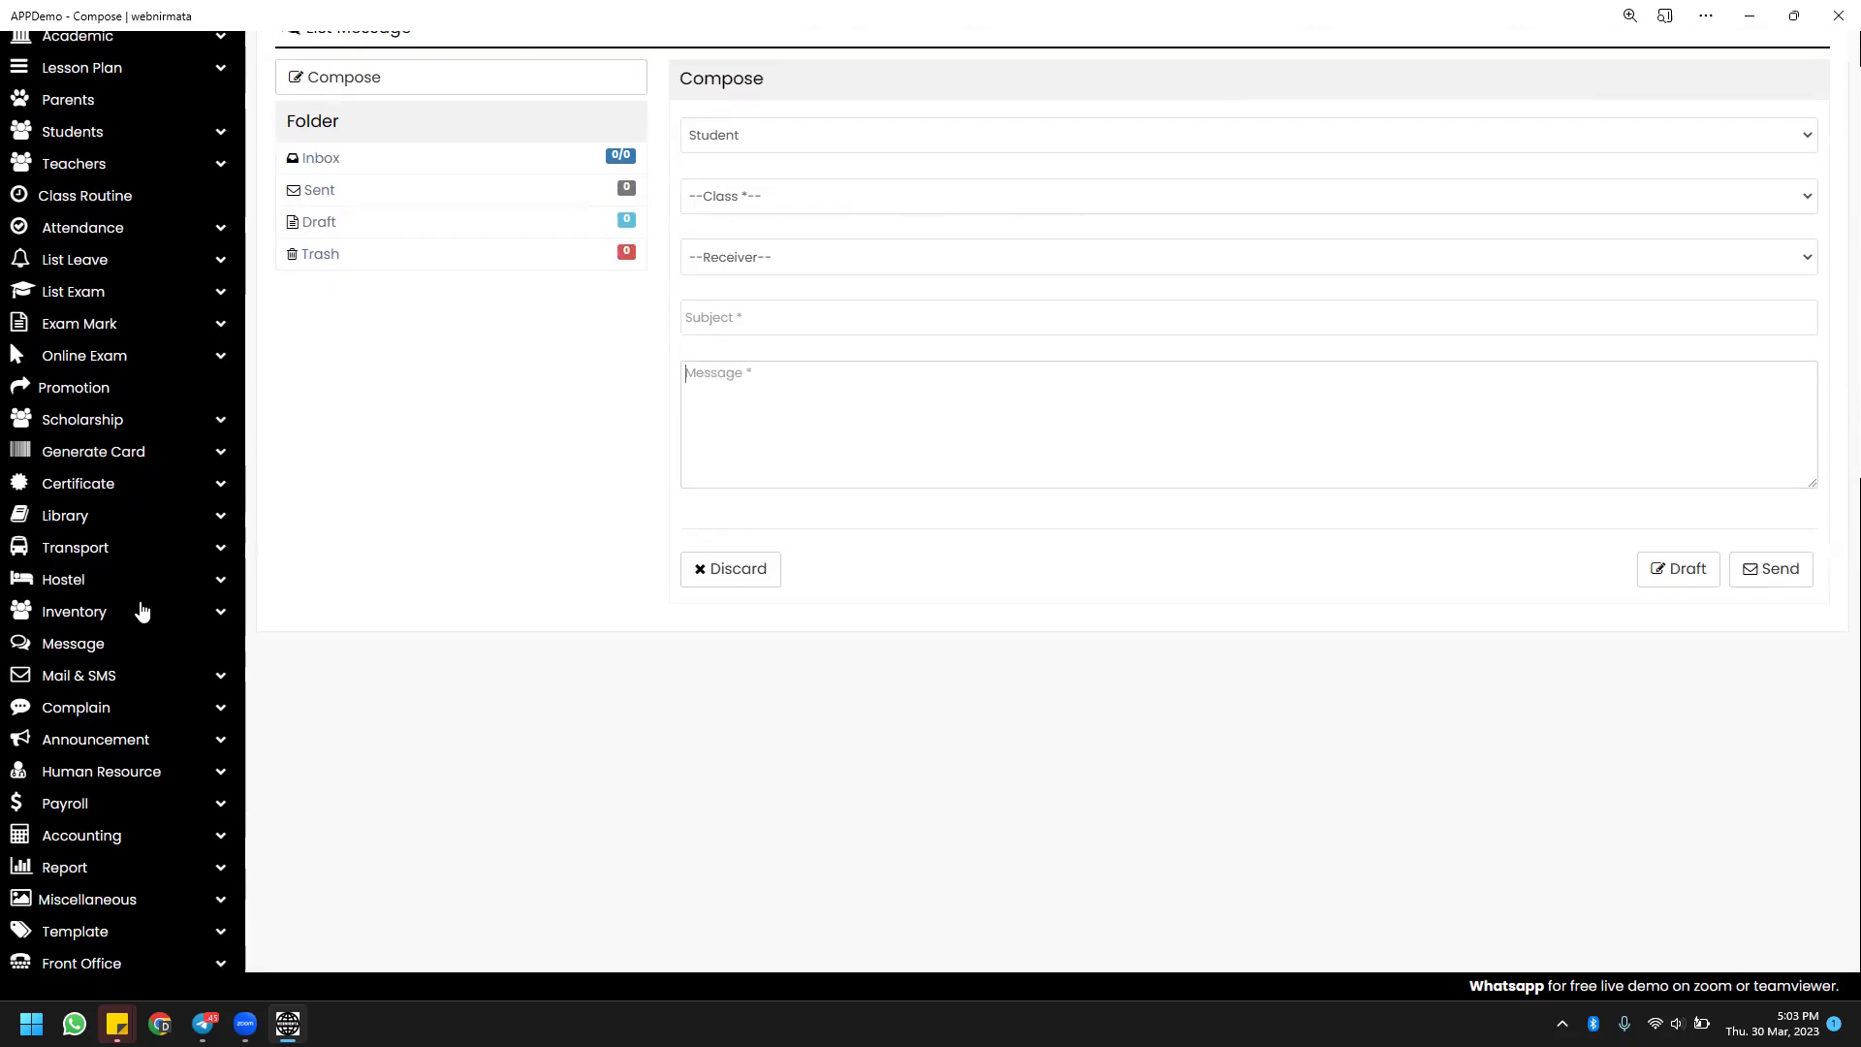
pyautogui.click(120, 684)
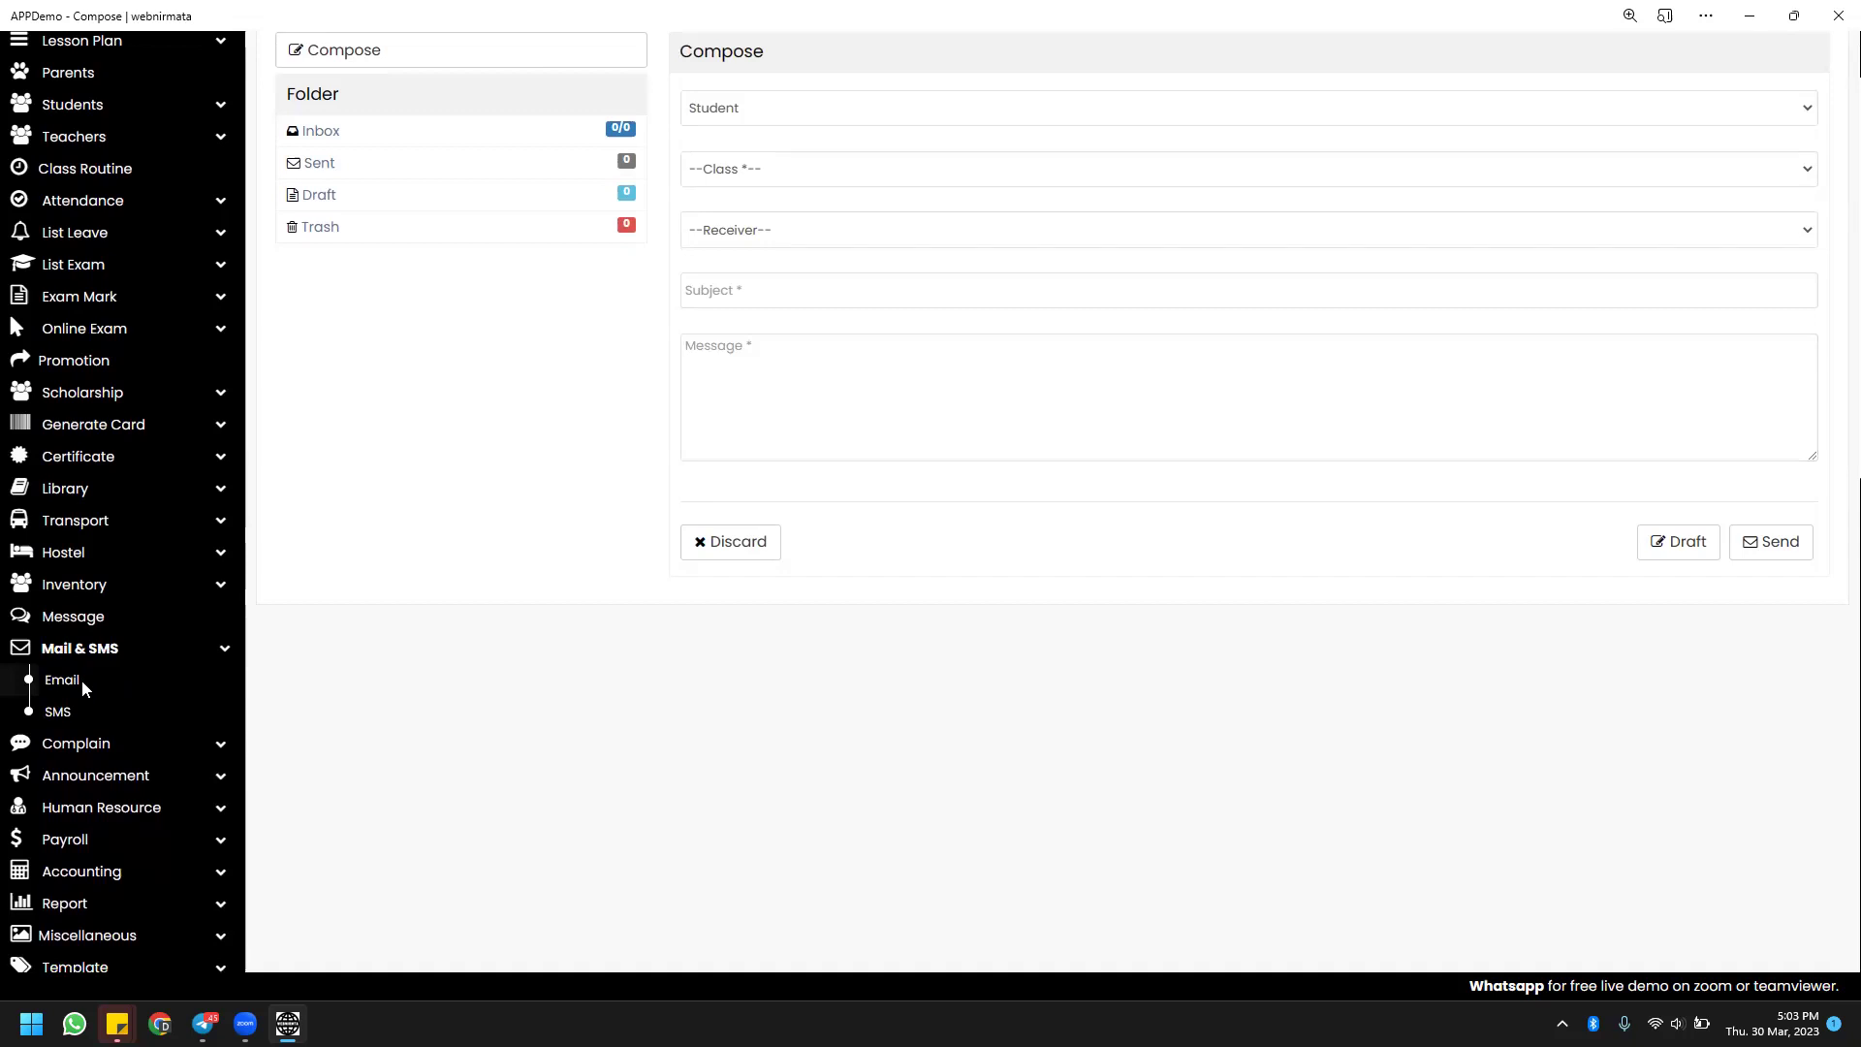
pyautogui.click(82, 681)
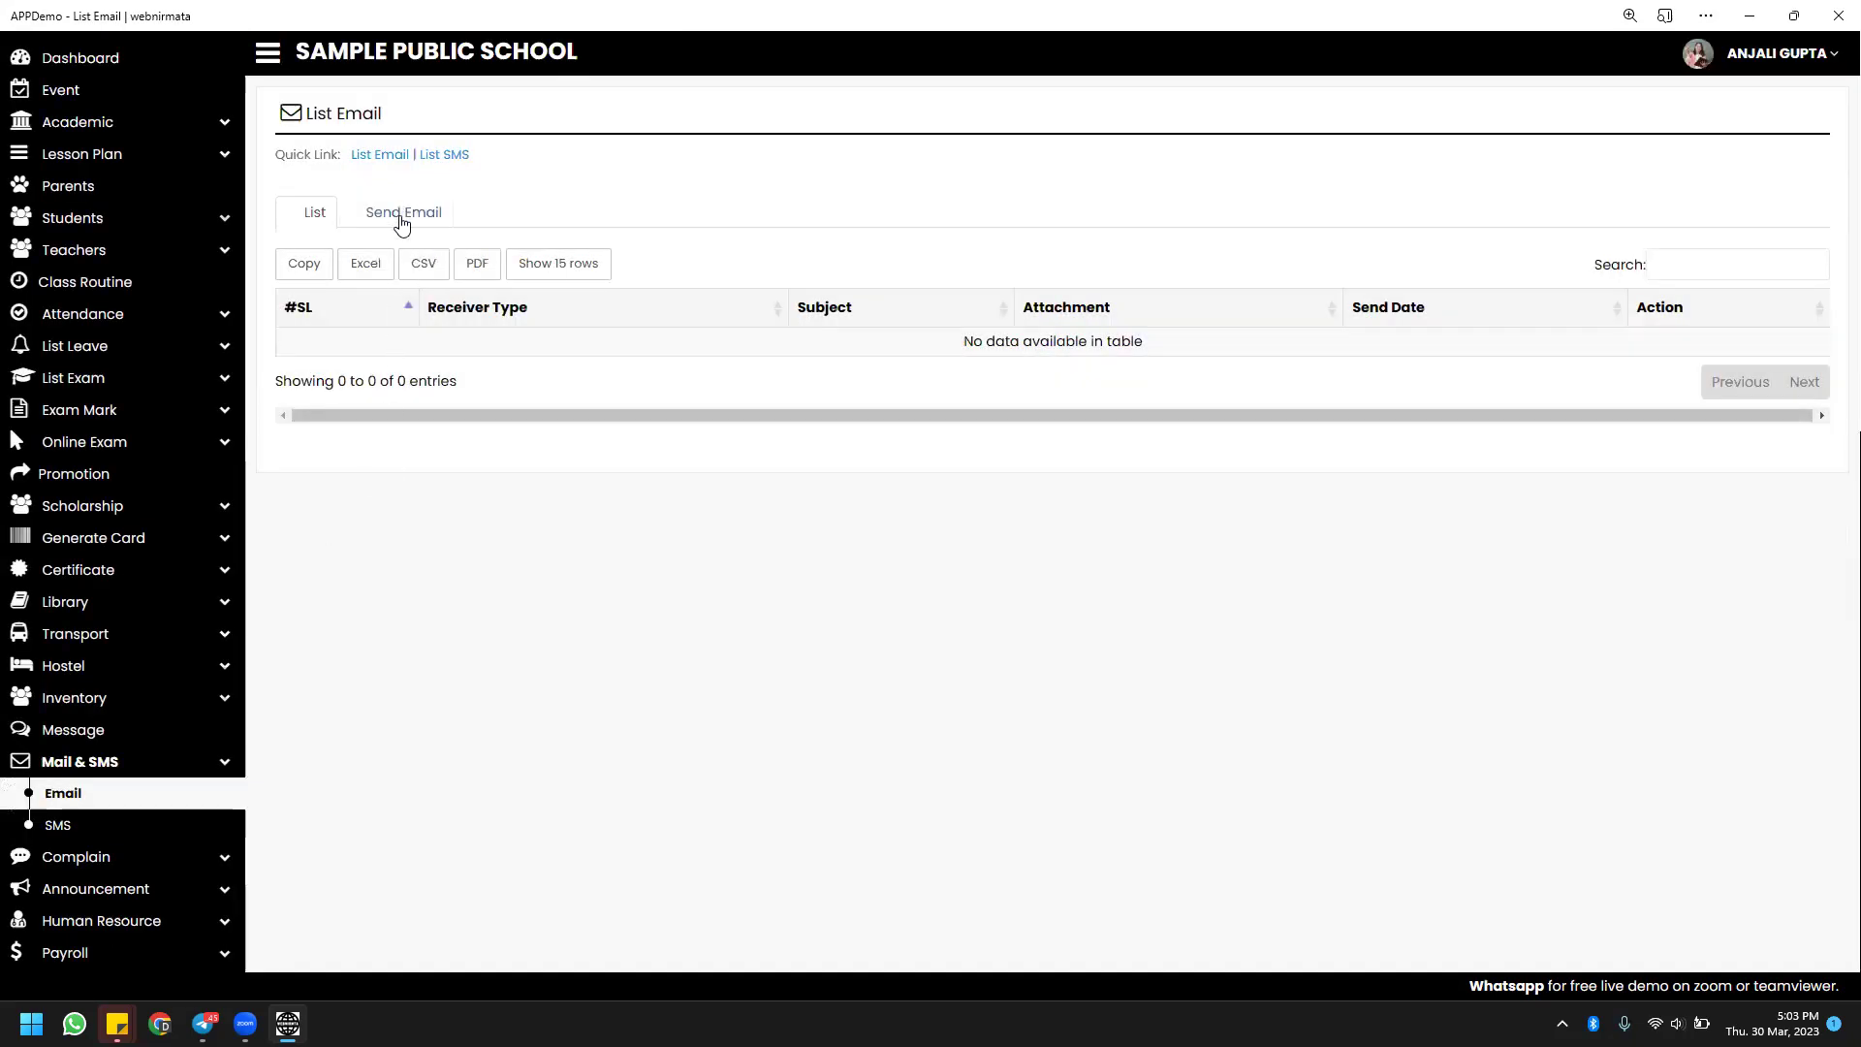
pyautogui.click(401, 221)
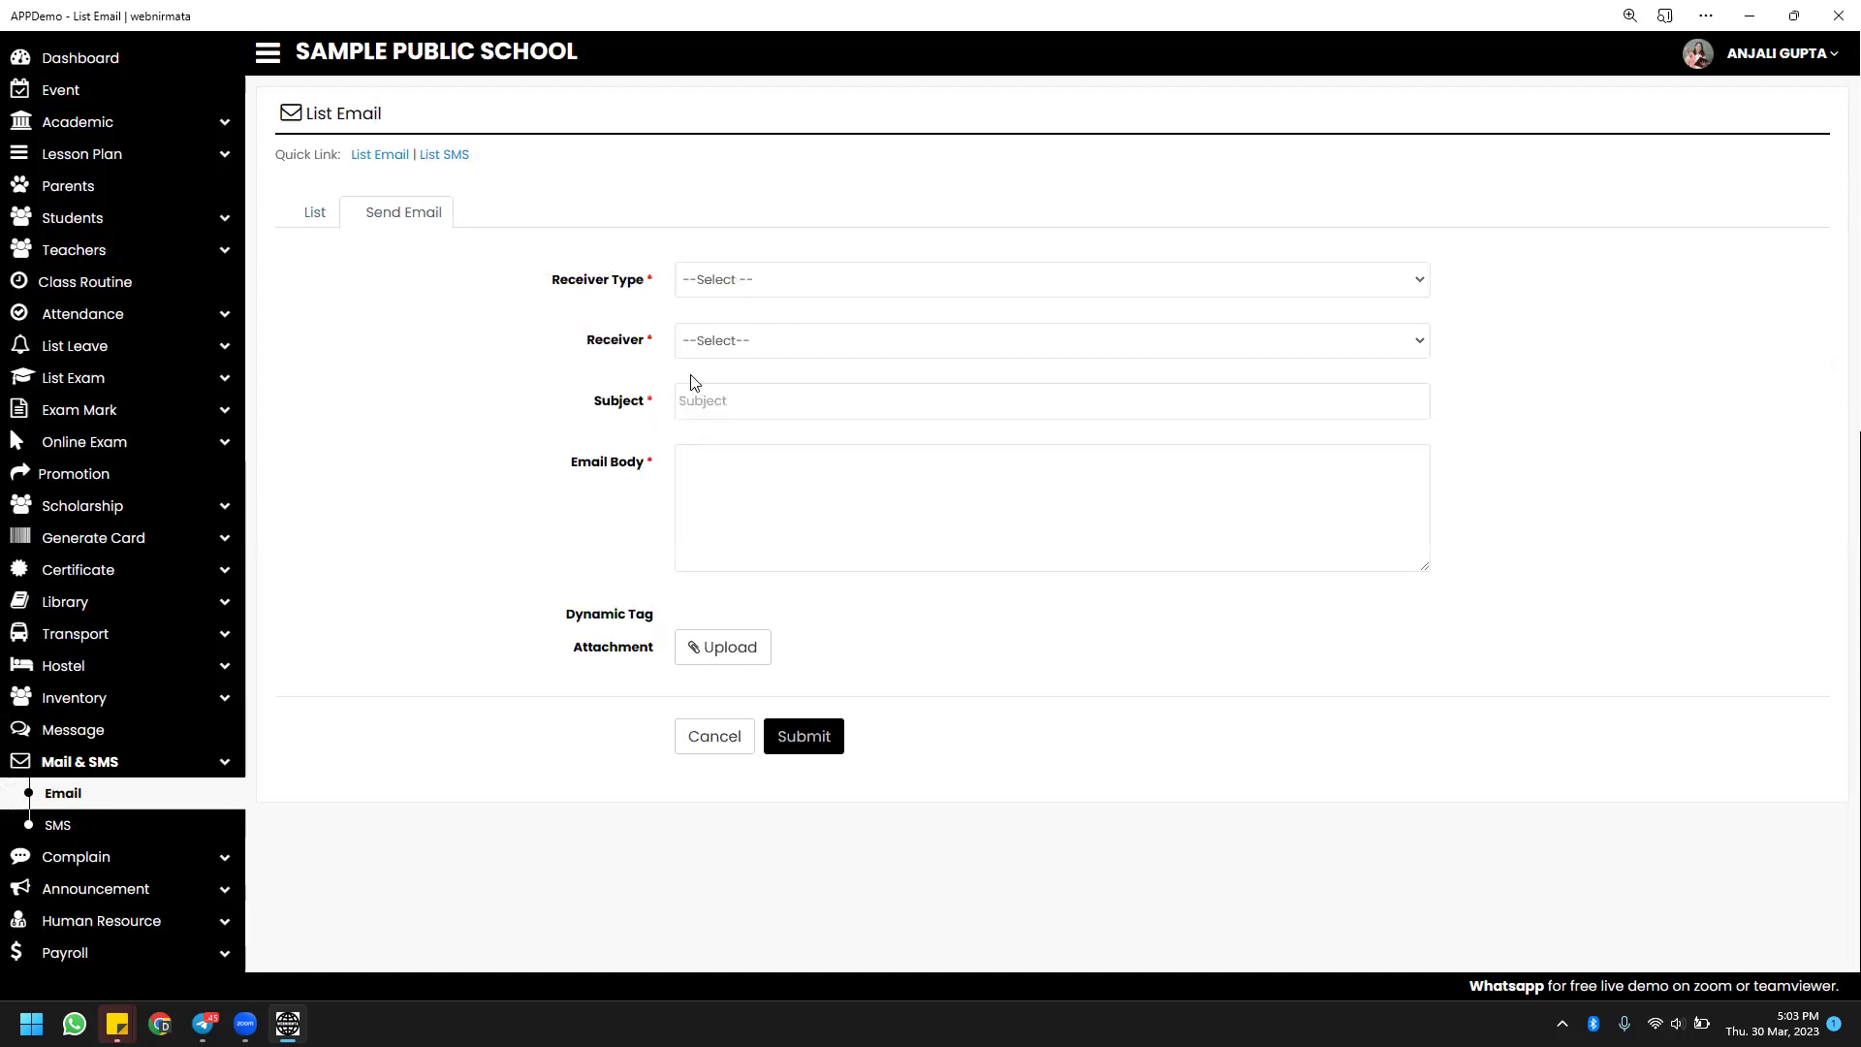
pyautogui.click(722, 282)
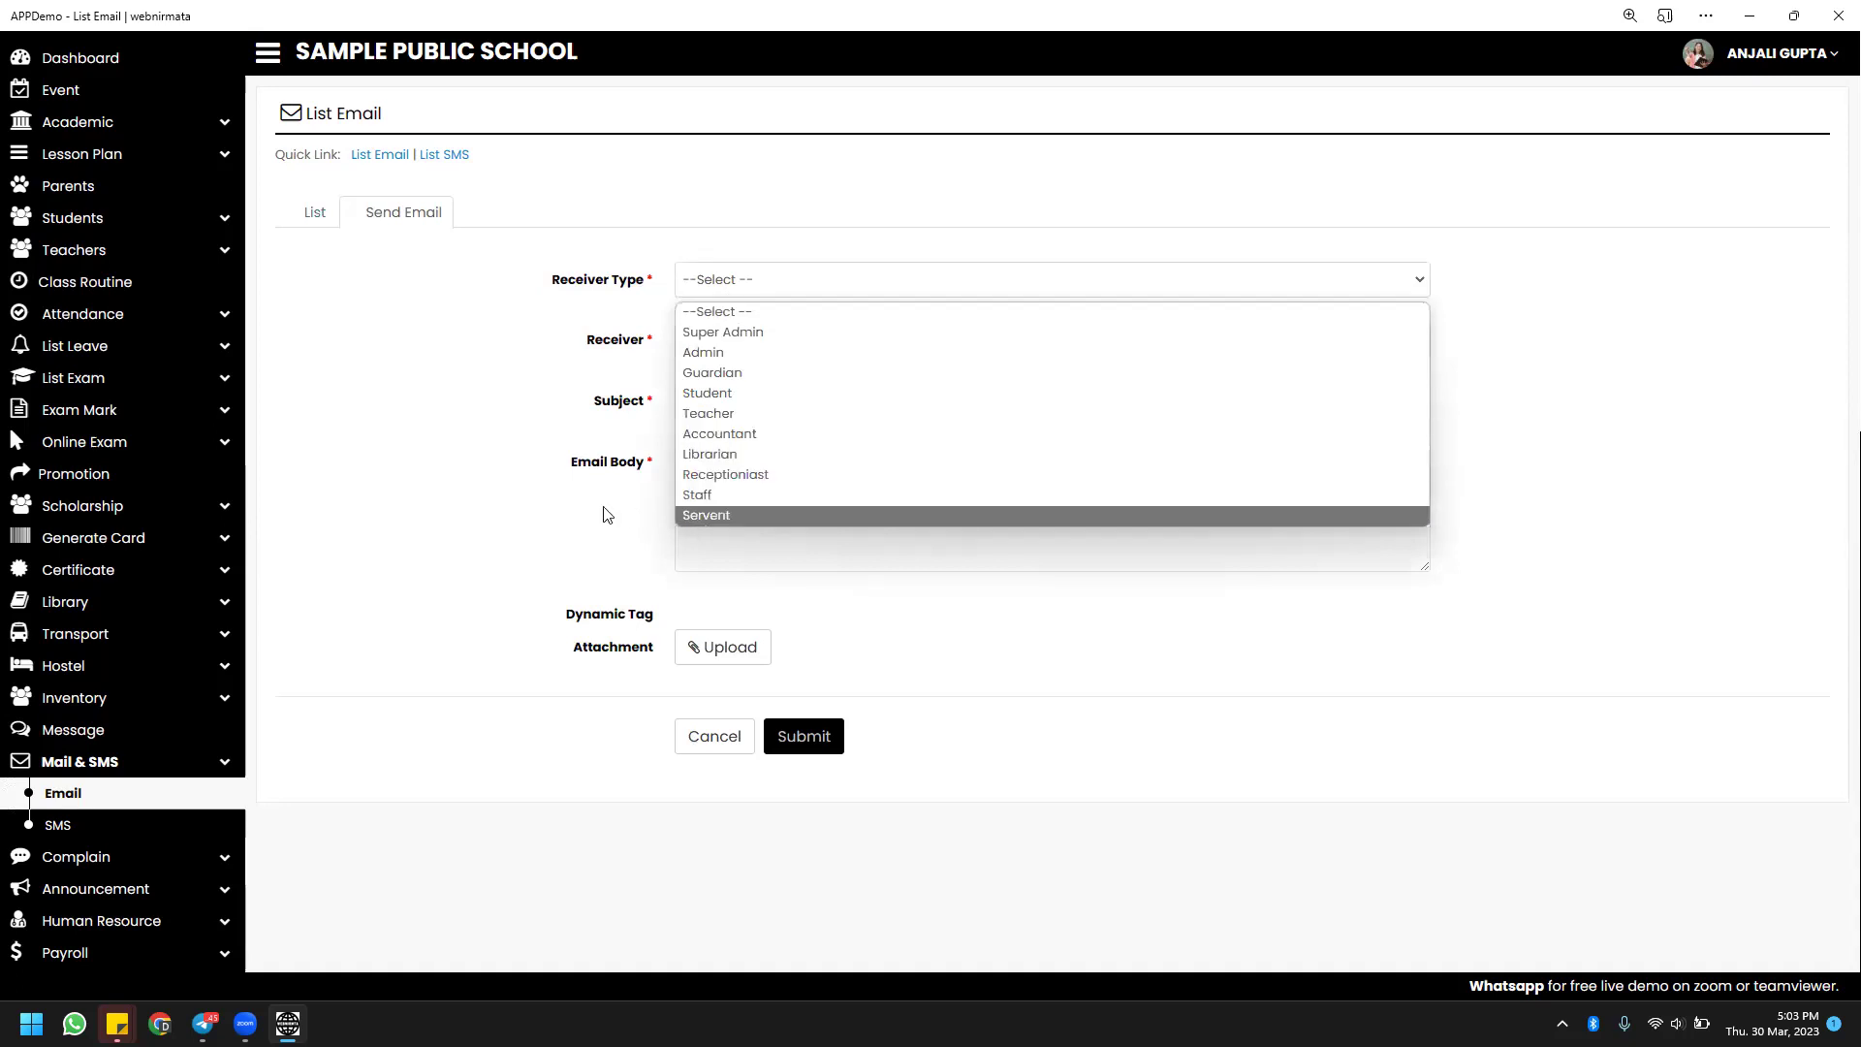
pyautogui.click(511, 519)
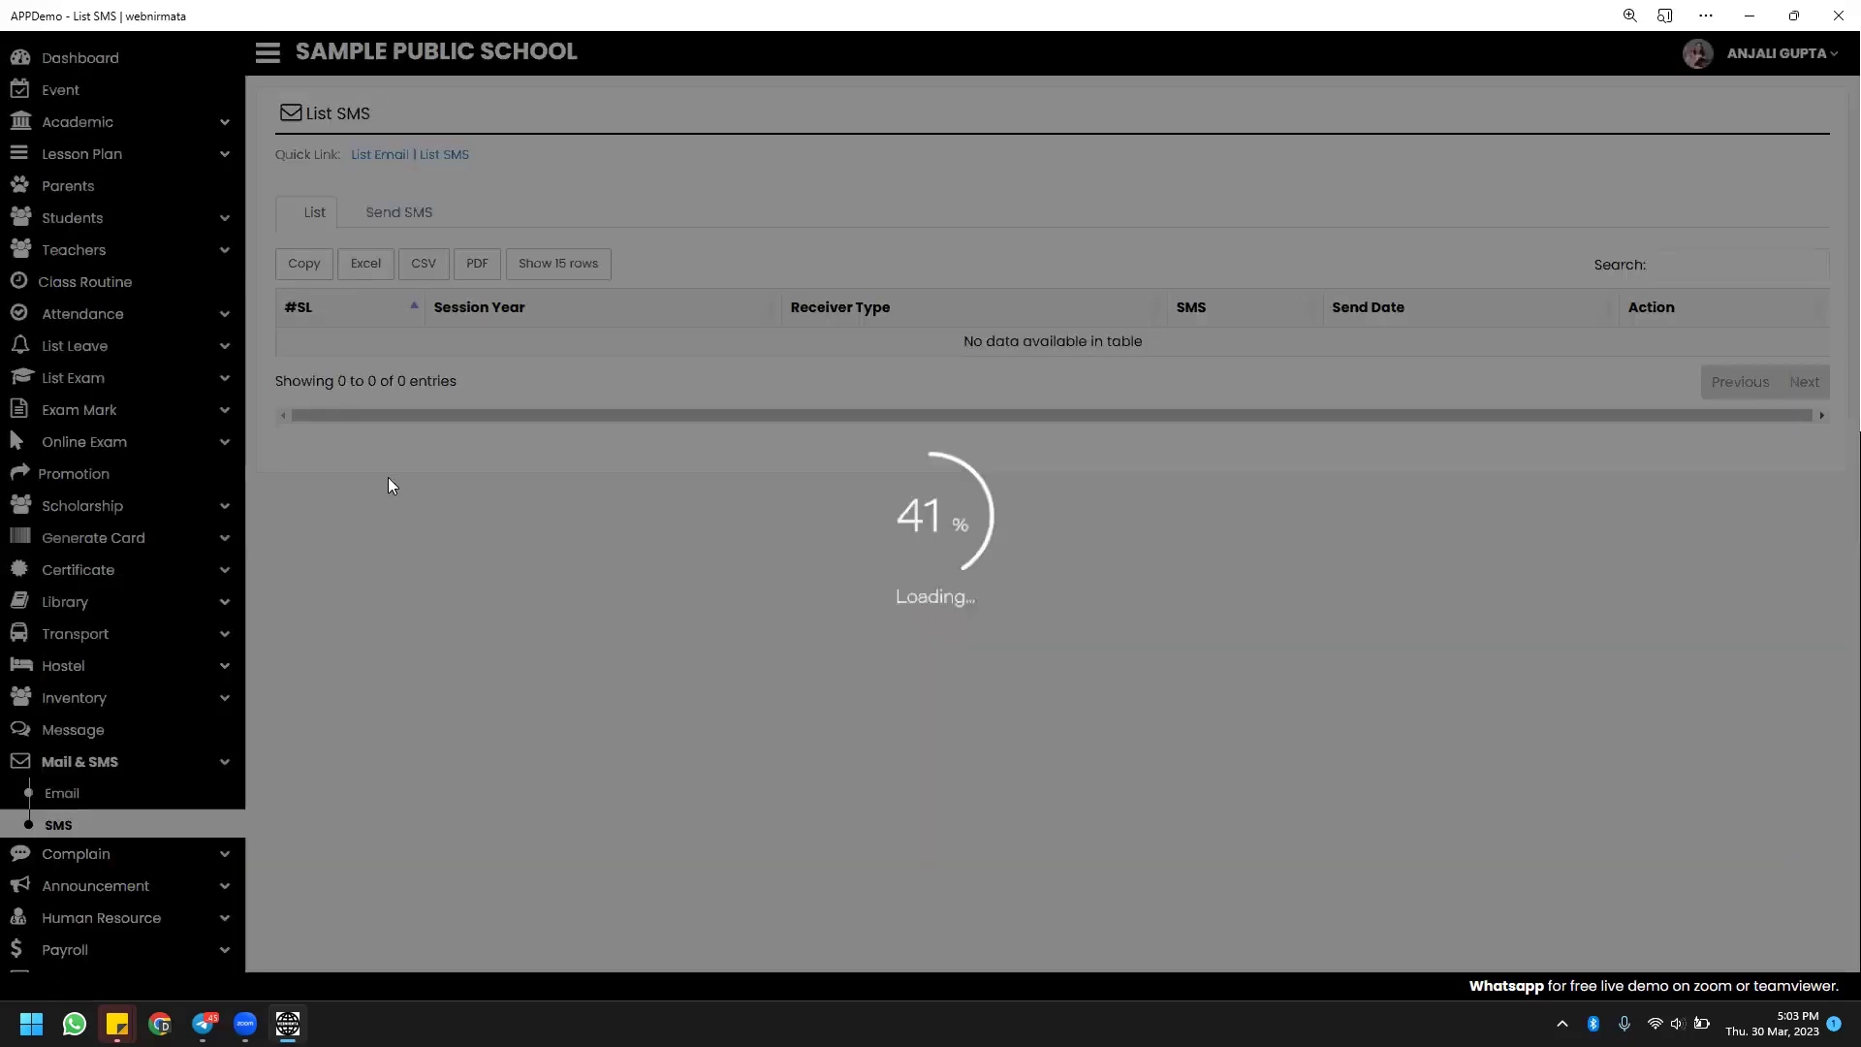
# Look at the form for adding a complain type and at the complain list.
pyautogui.scroll(-2, 390, 479)
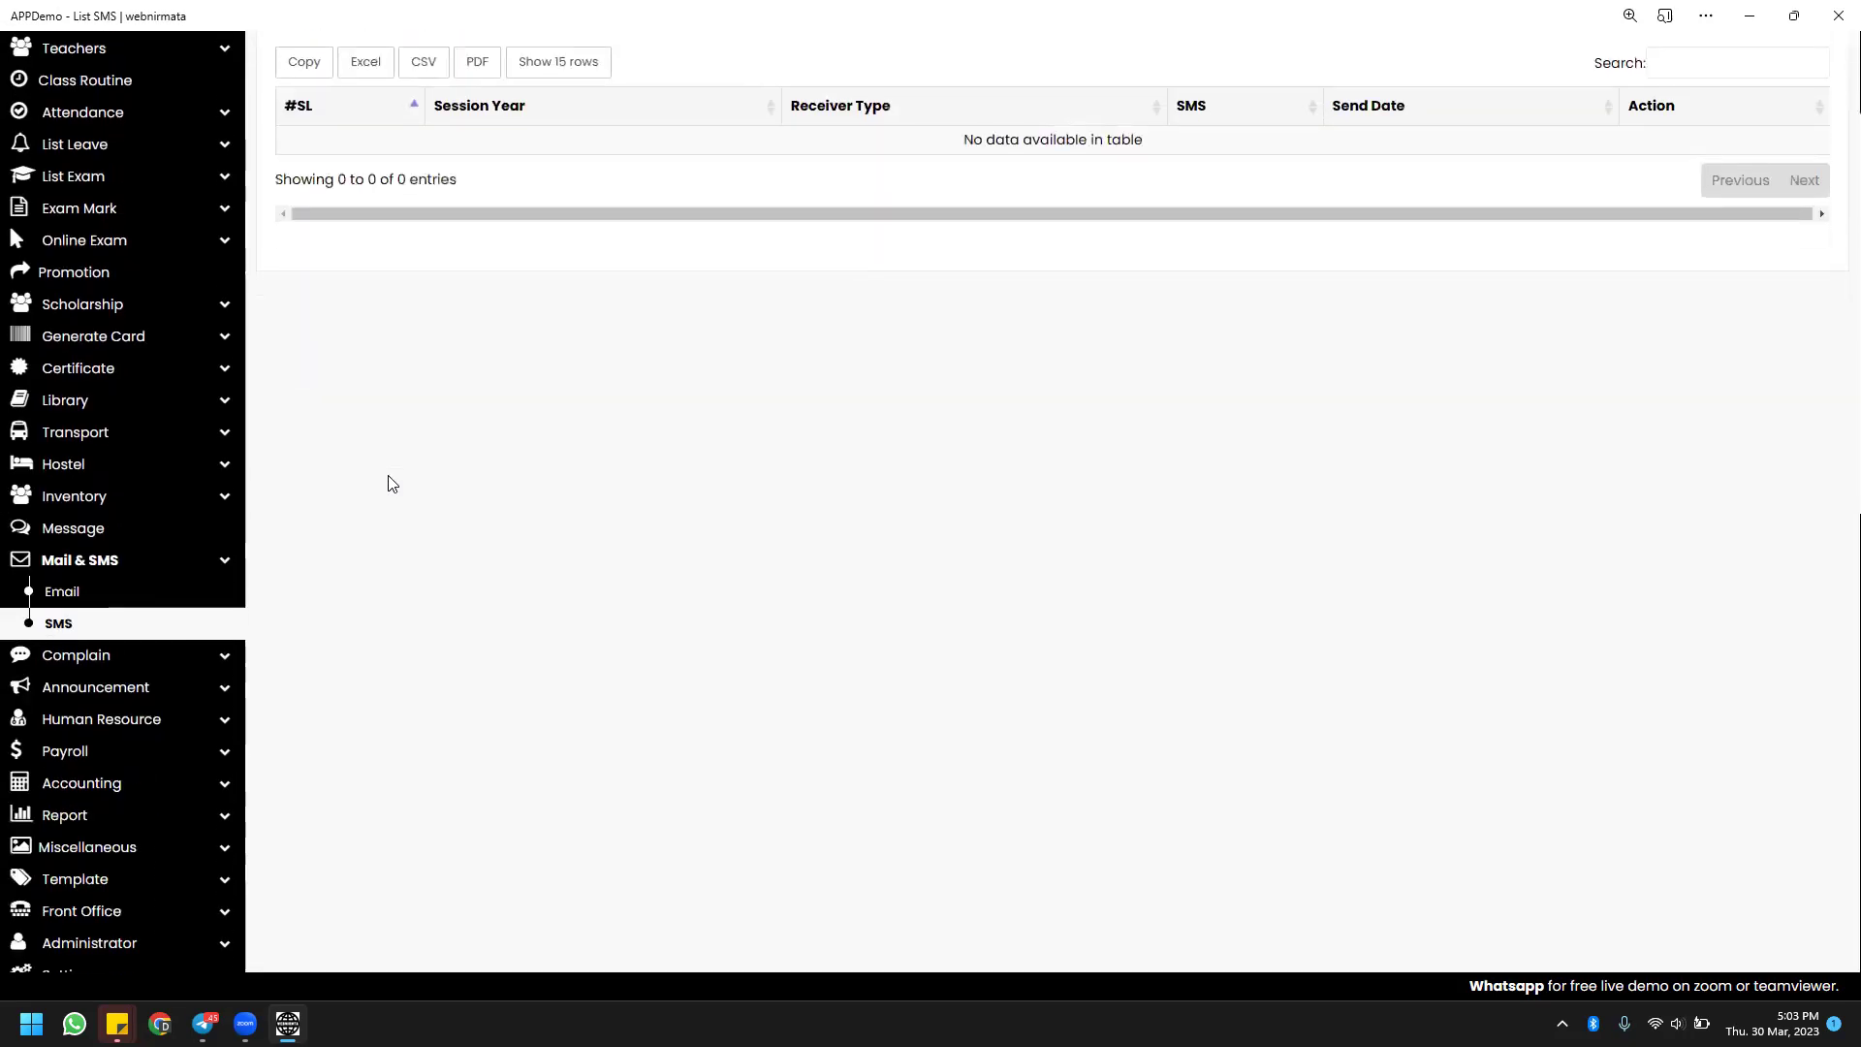
pyautogui.click(188, 663)
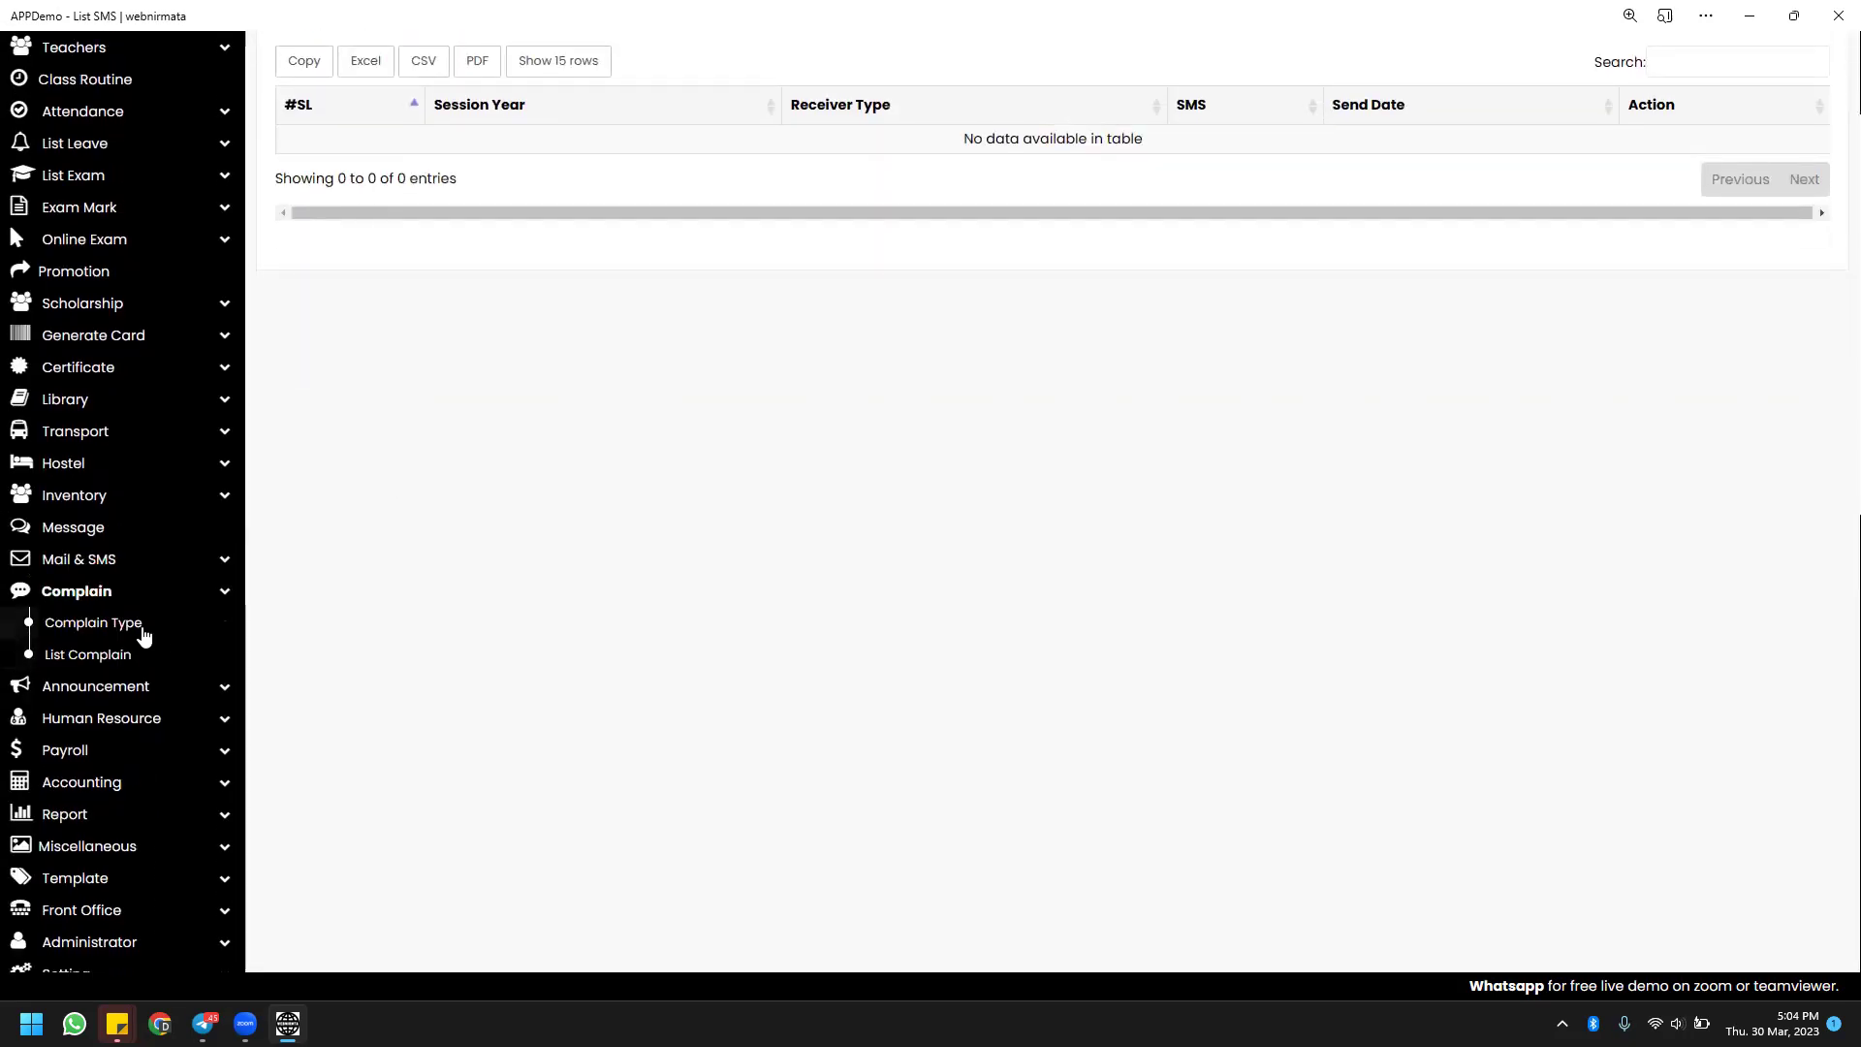
pyautogui.click(136, 630)
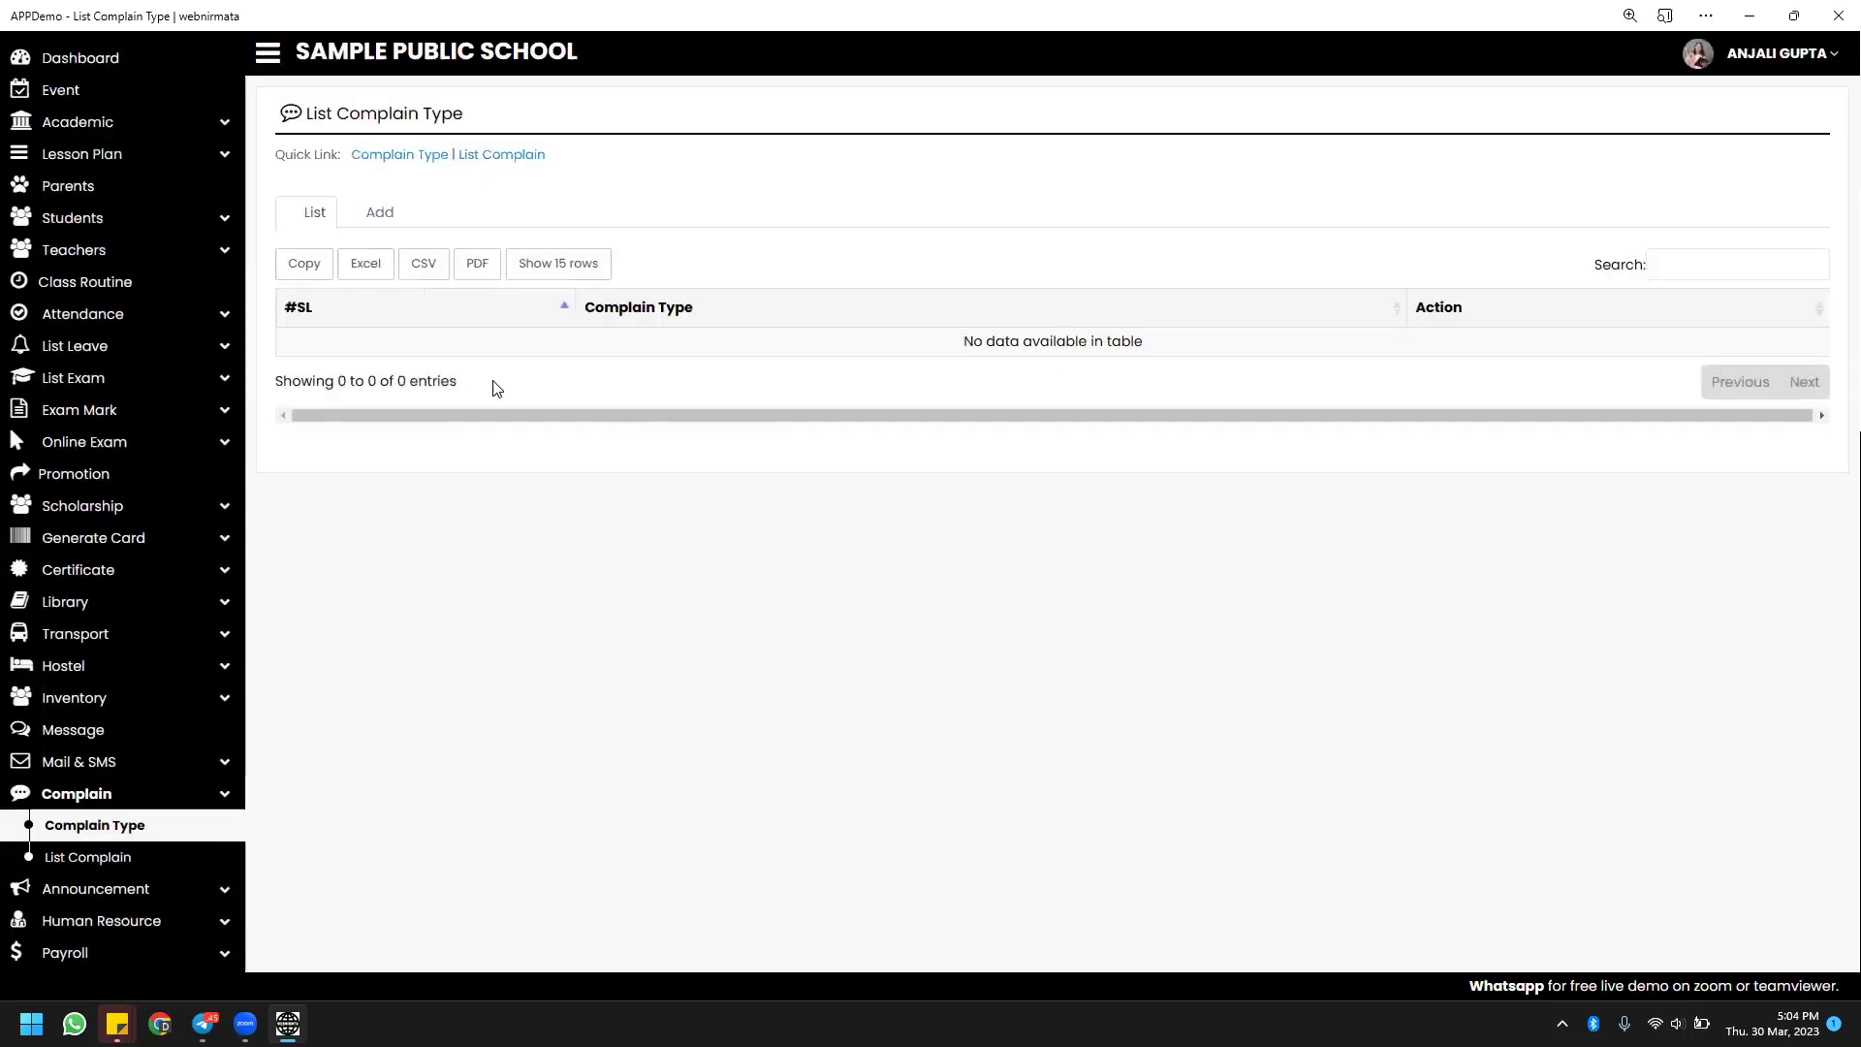
pyautogui.click(381, 214)
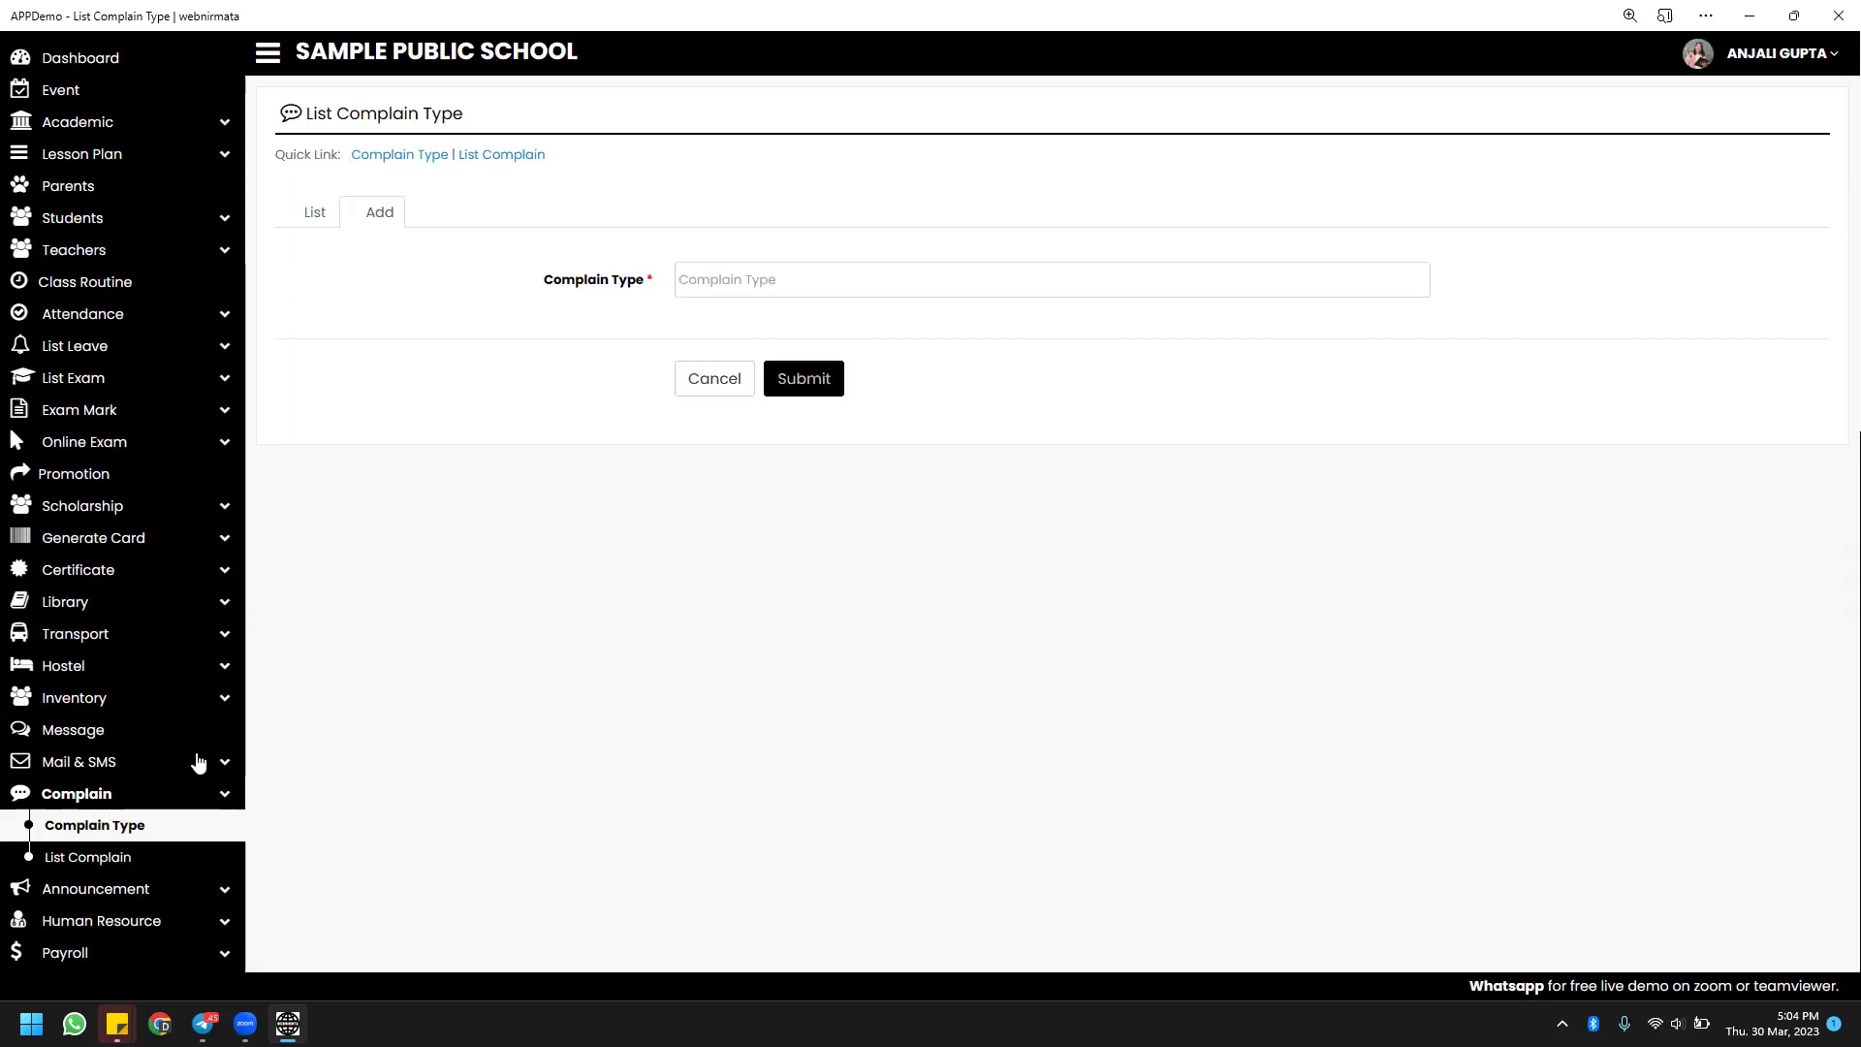
pyautogui.click(155, 860)
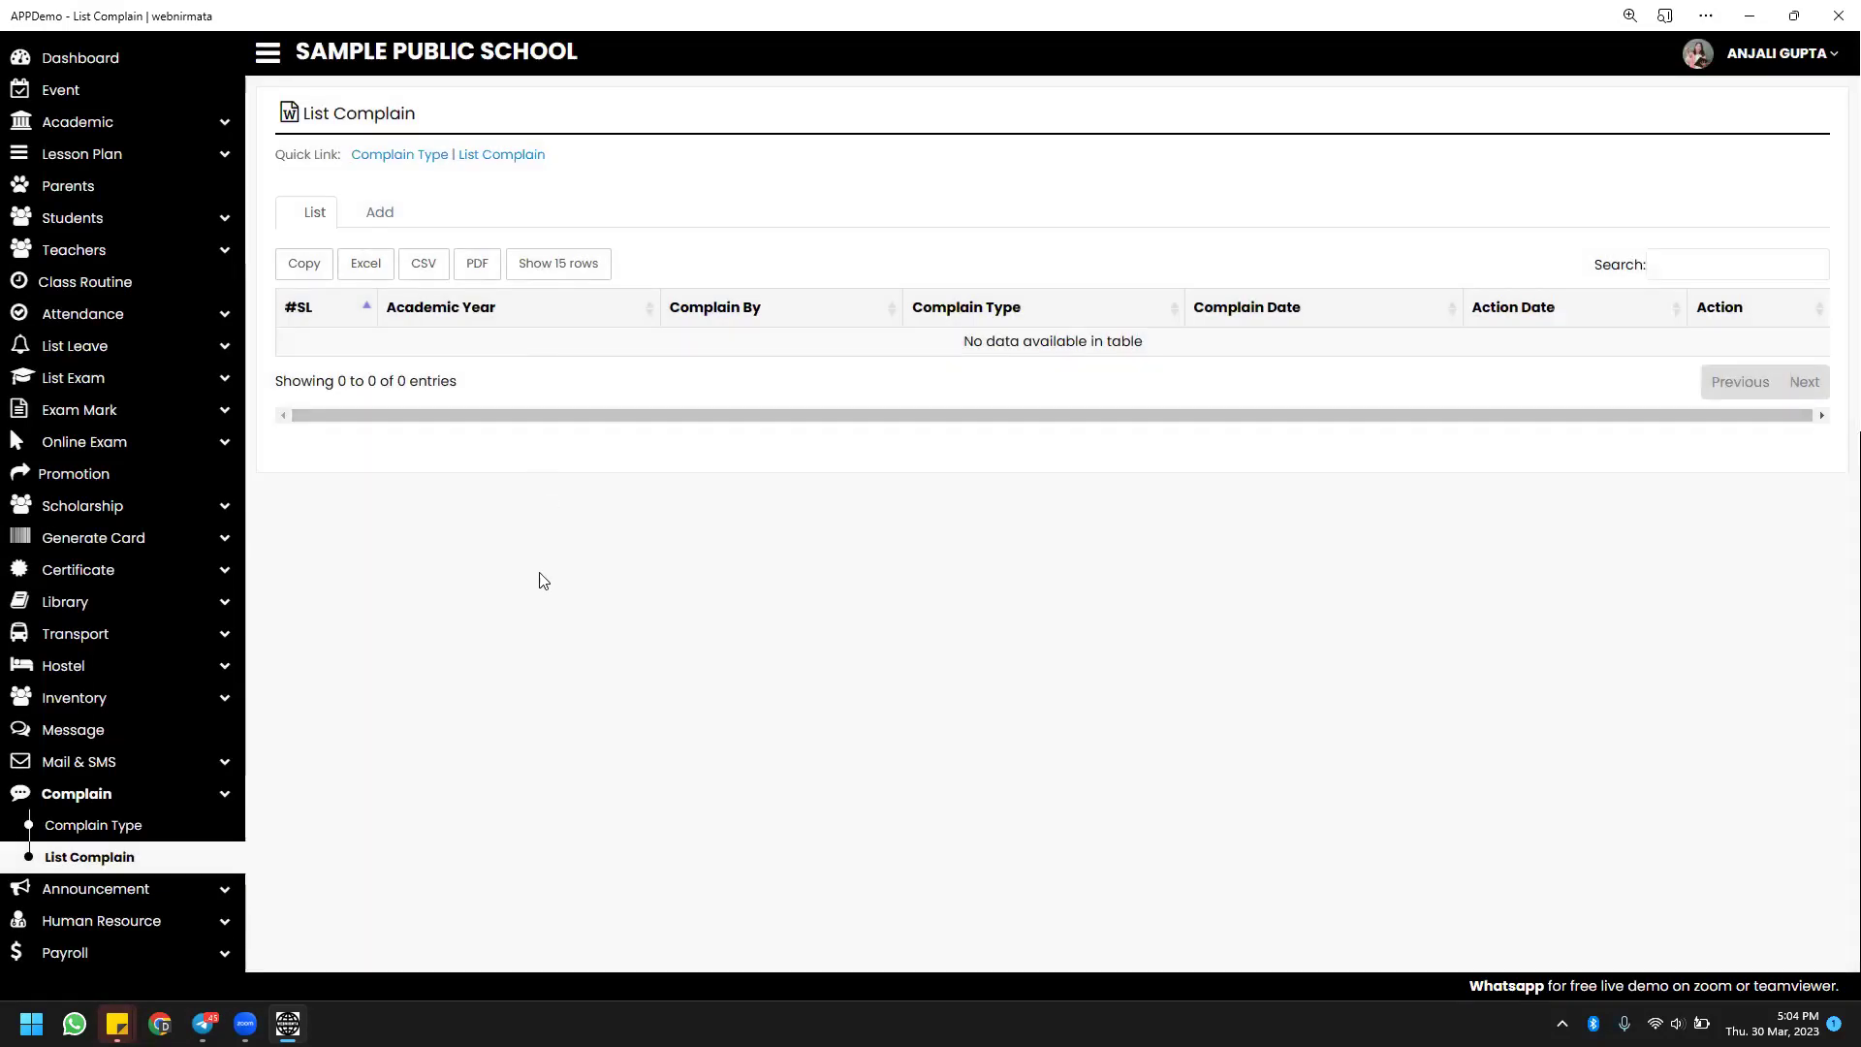
# View the announcement notice list and examine the form for adding news.
pyautogui.click(118, 899)
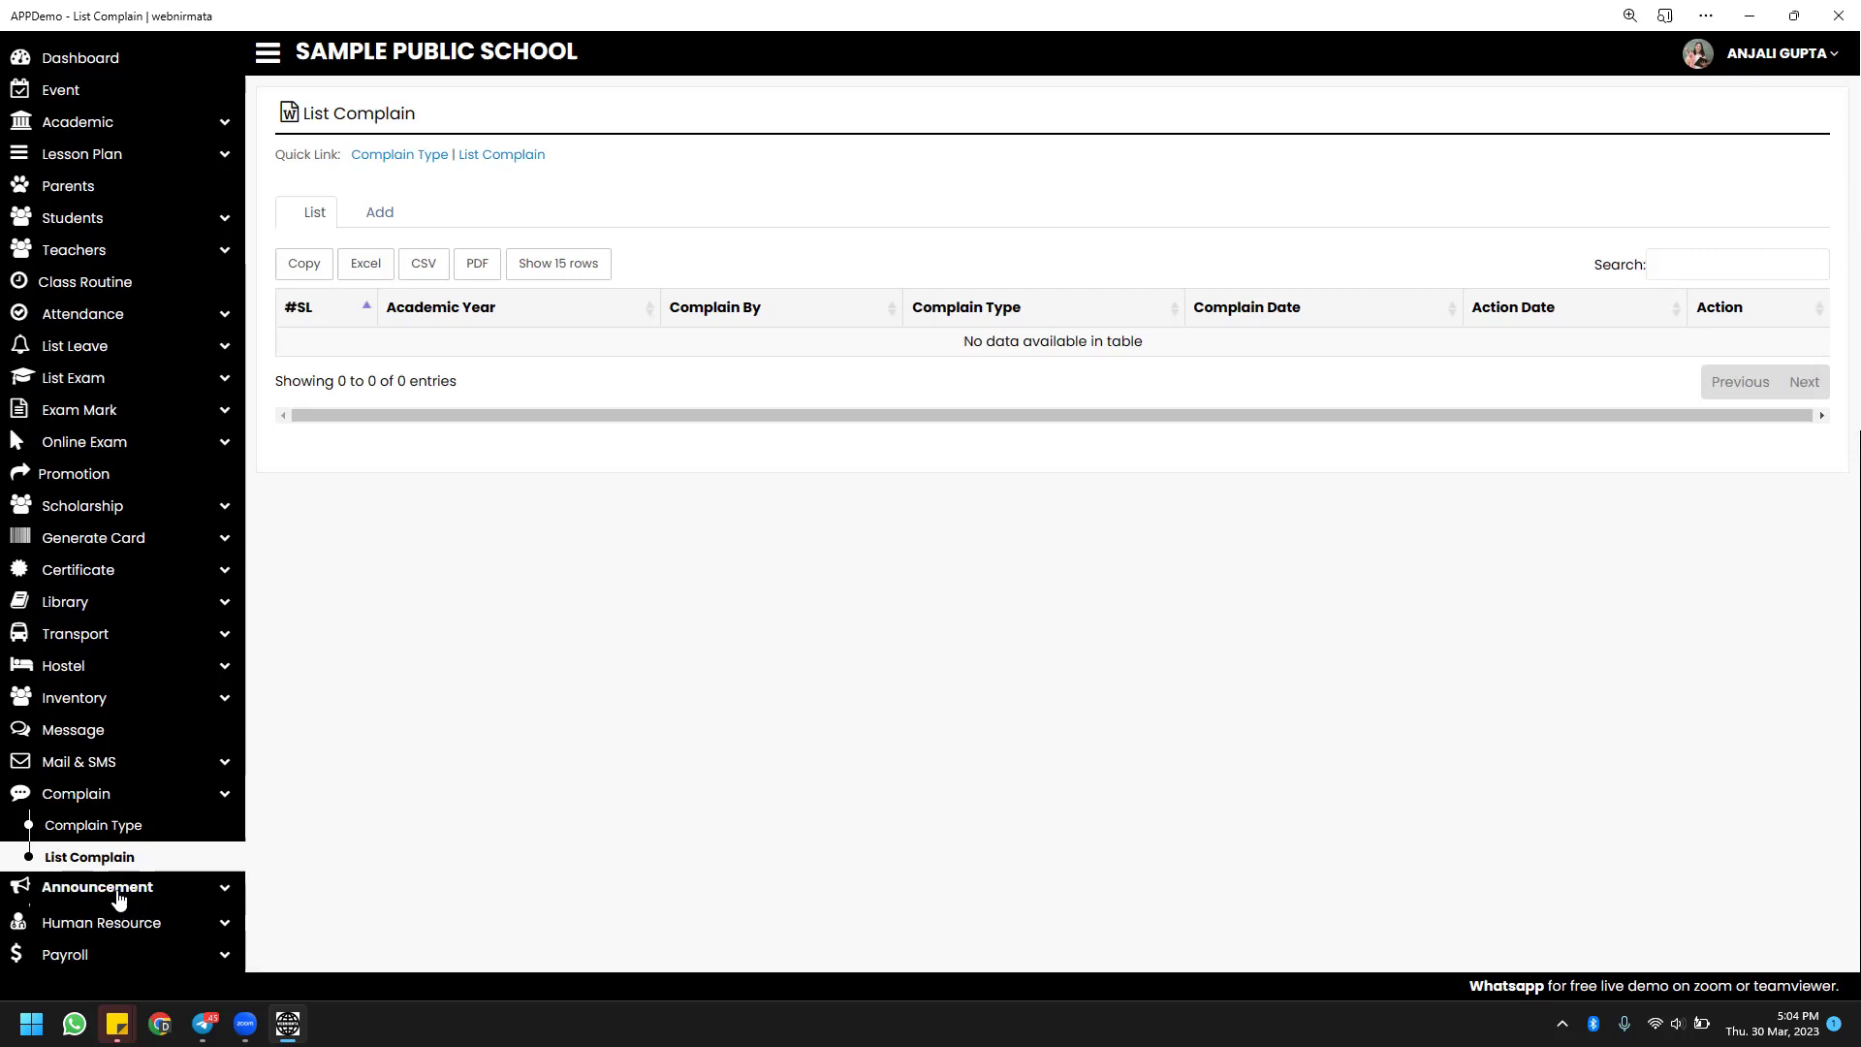
pyautogui.click(78, 863)
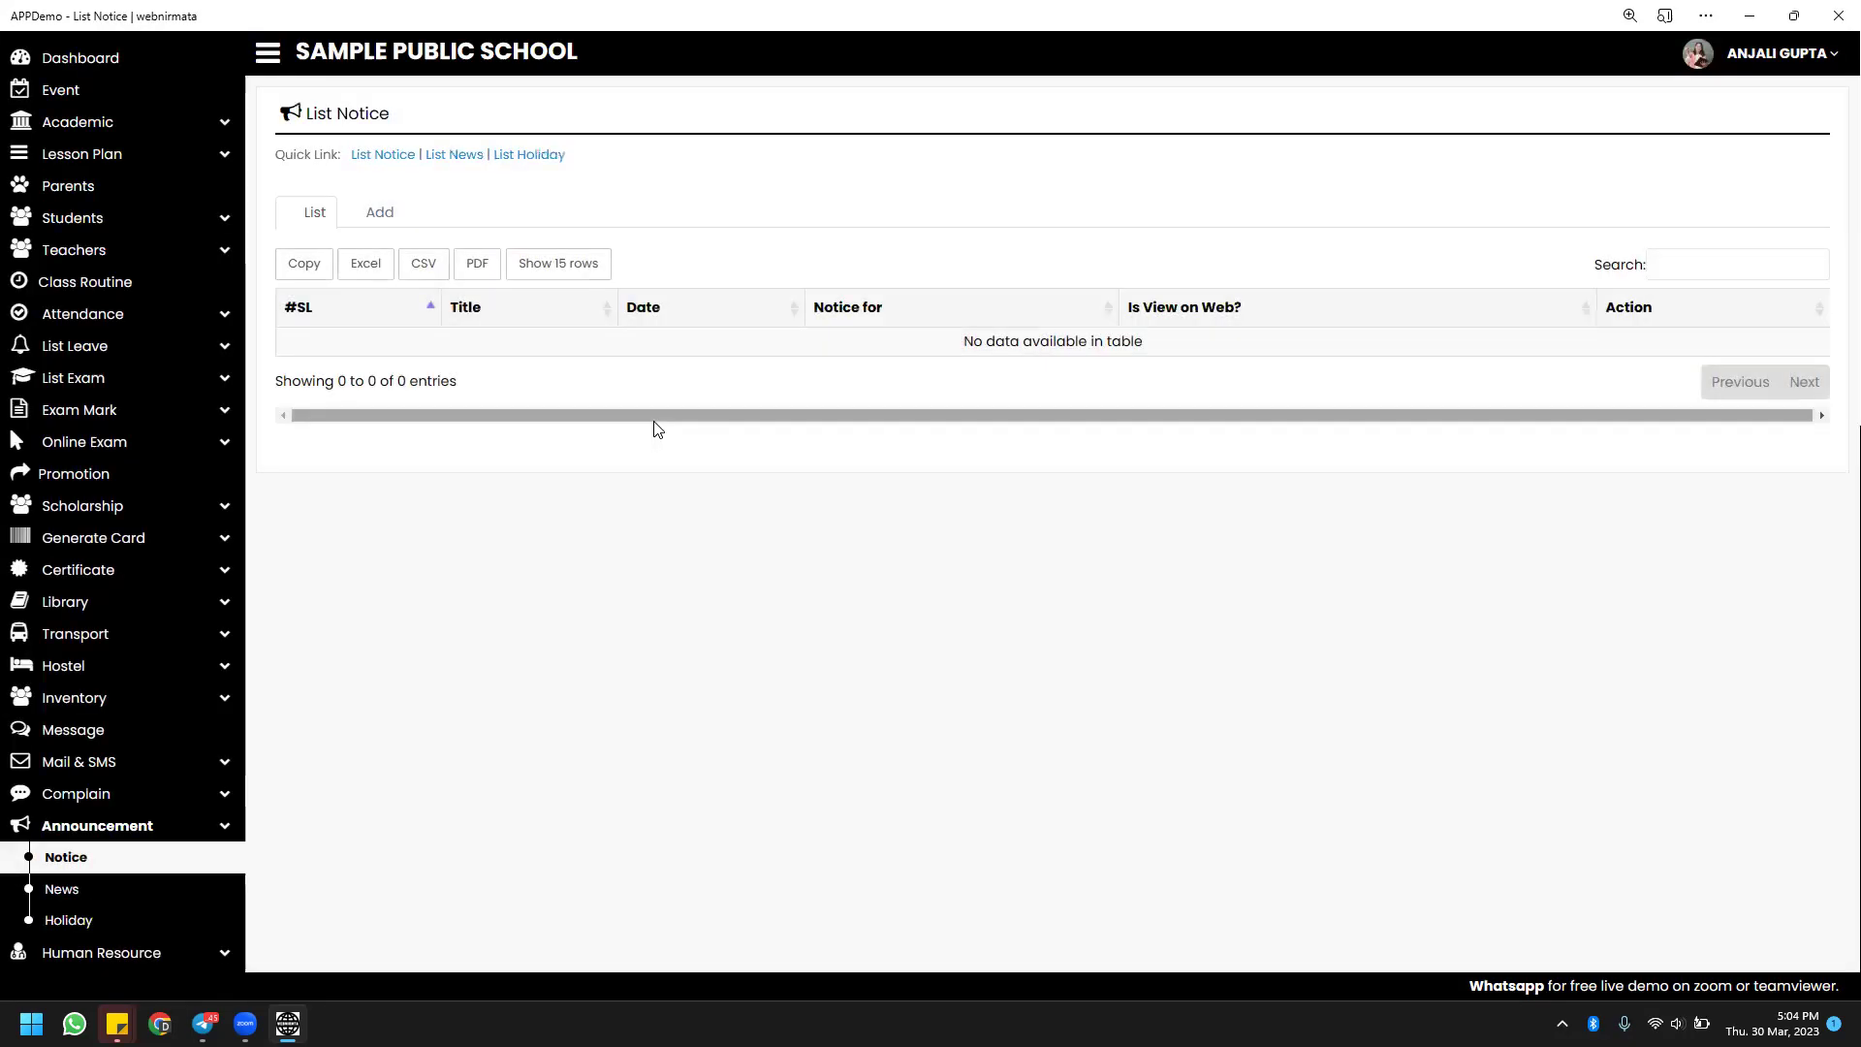
pyautogui.scroll(-5, 657, 430)
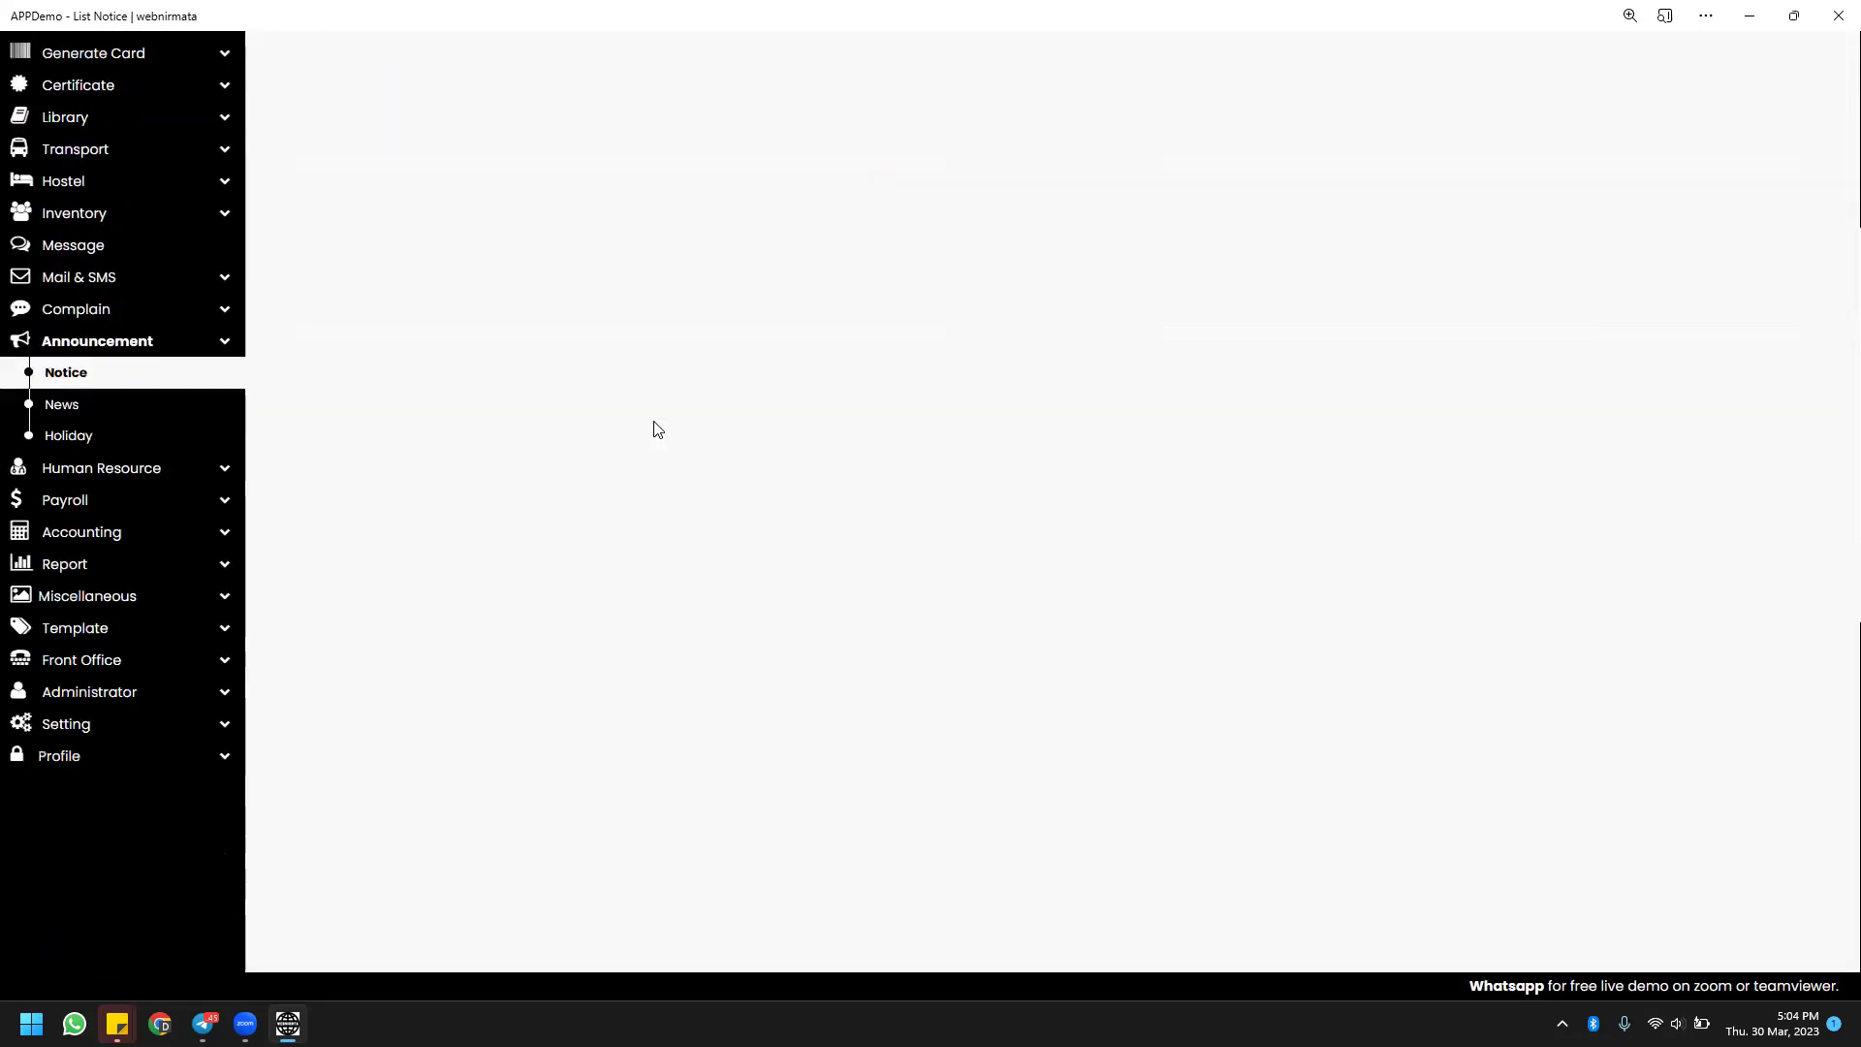
pyautogui.click(67, 403)
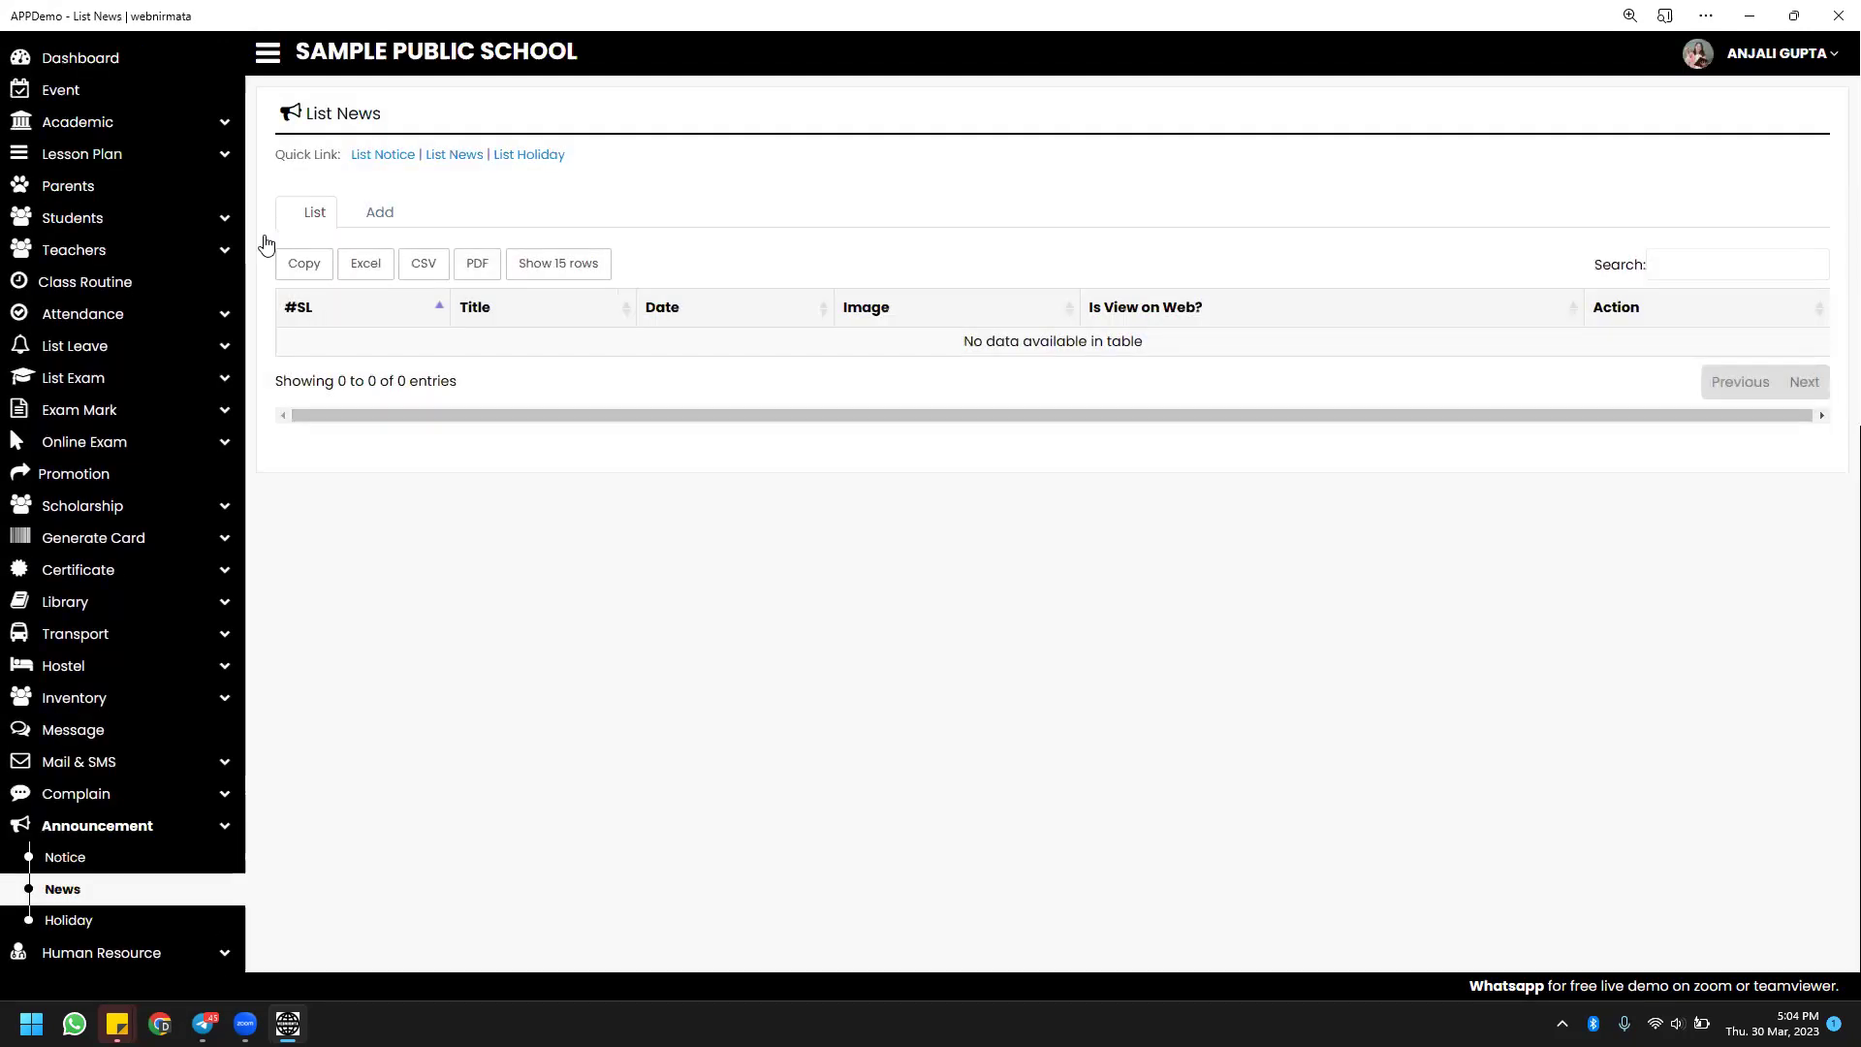
pyautogui.click(382, 211)
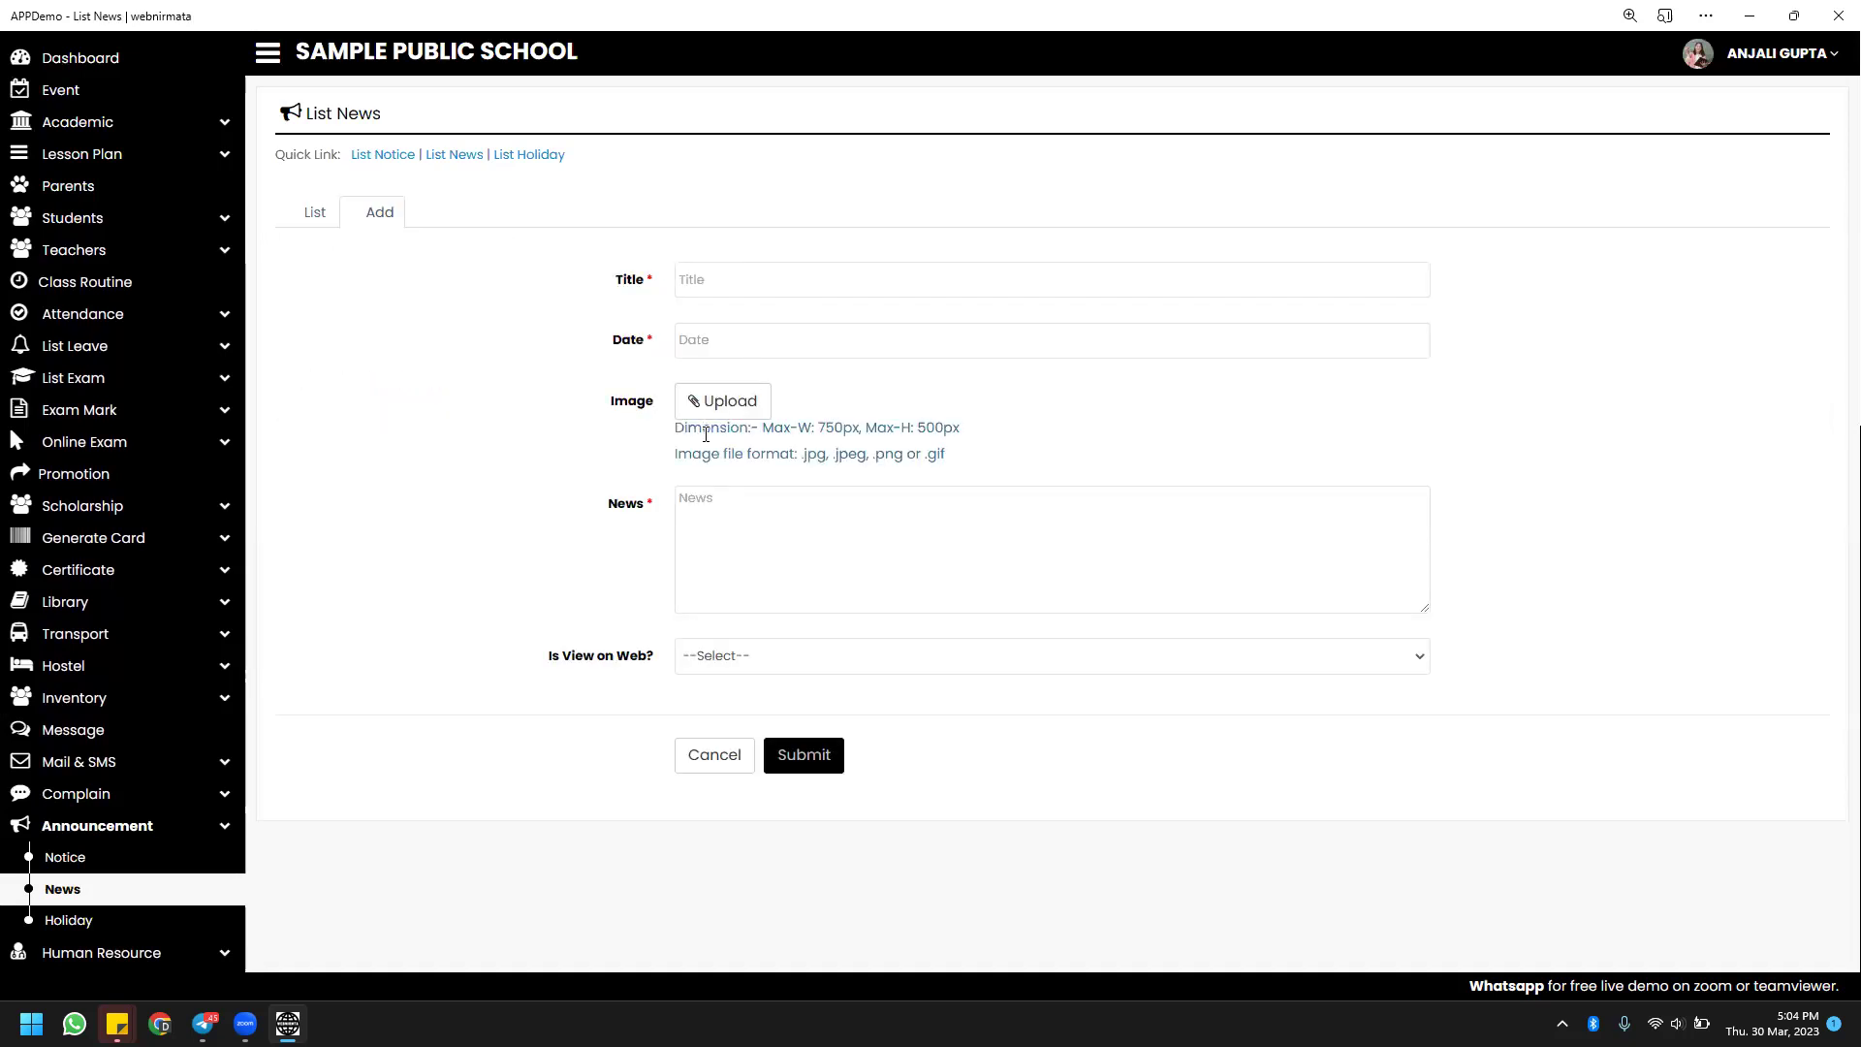
# Open the announcement holiday list and examine its form for adding a holiday.
pyautogui.scroll(-4, 570, 521)
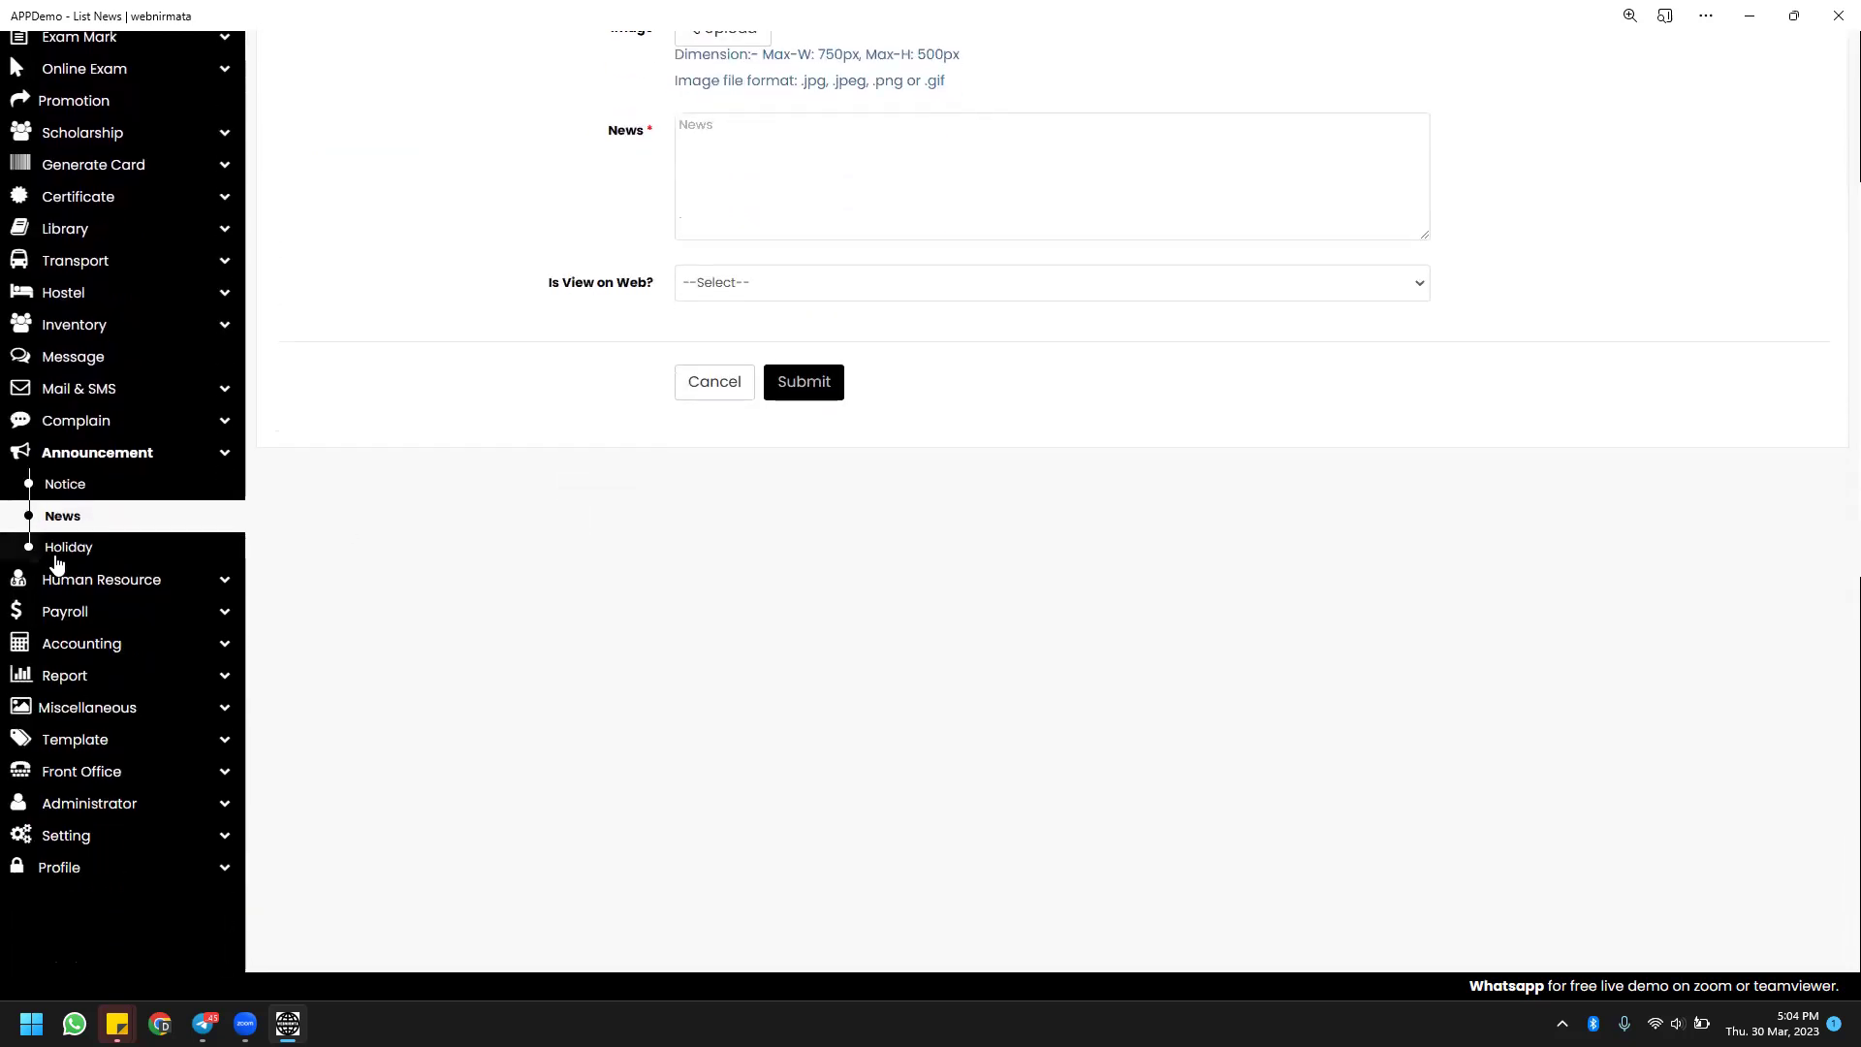
pyautogui.click(58, 554)
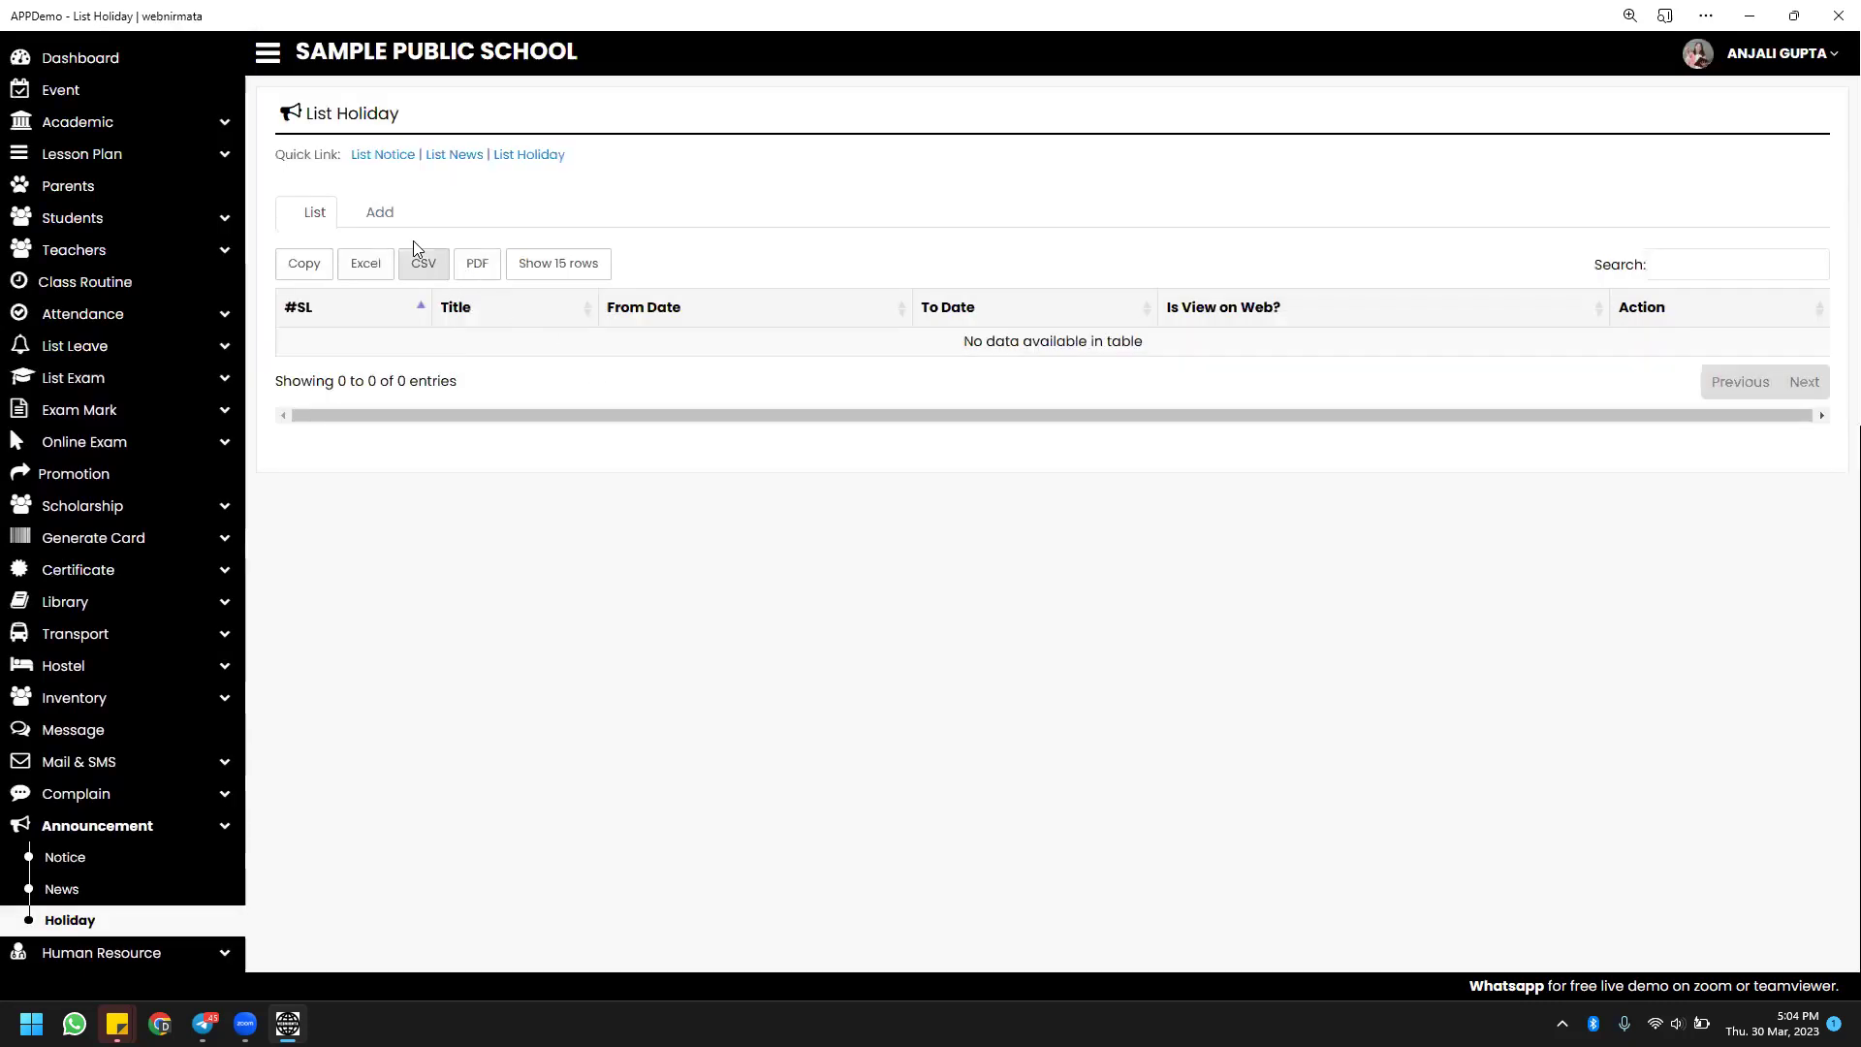
pyautogui.click(392, 219)
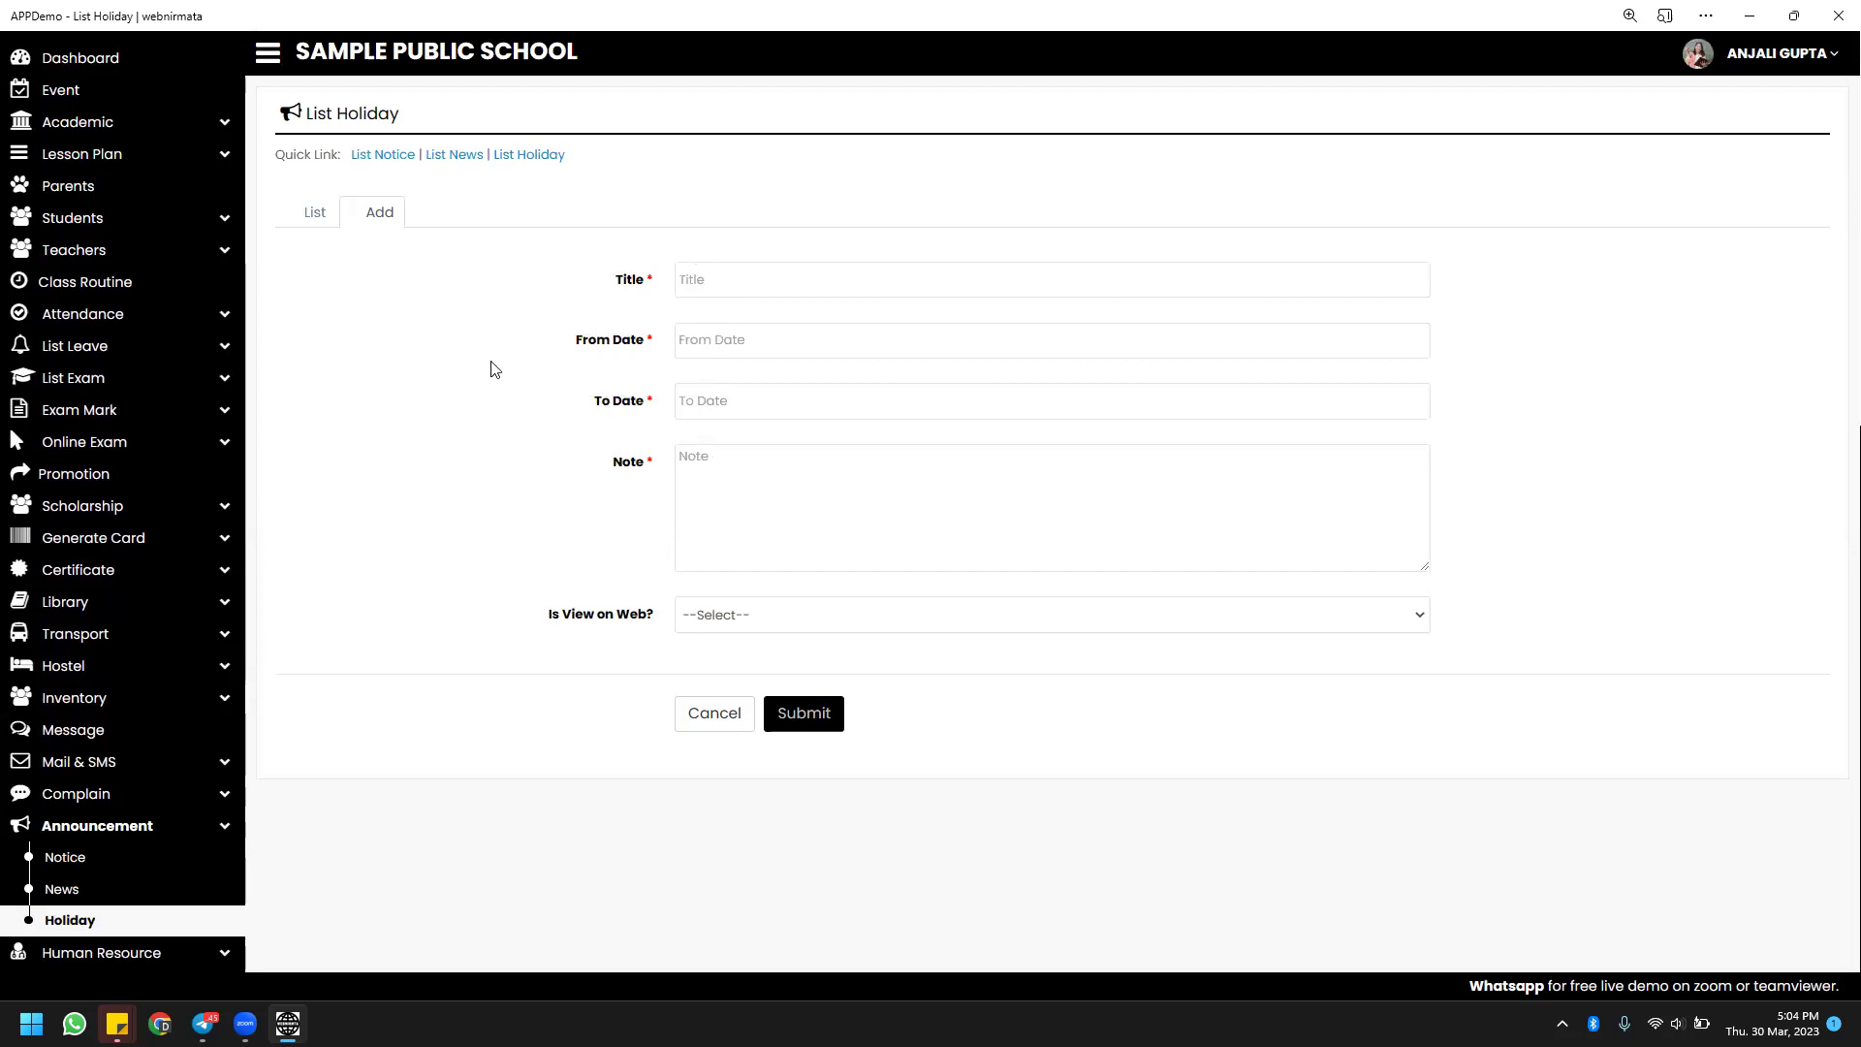
# Review the human resource designation list and the employee list.
pyautogui.scroll(-4, 463, 388)
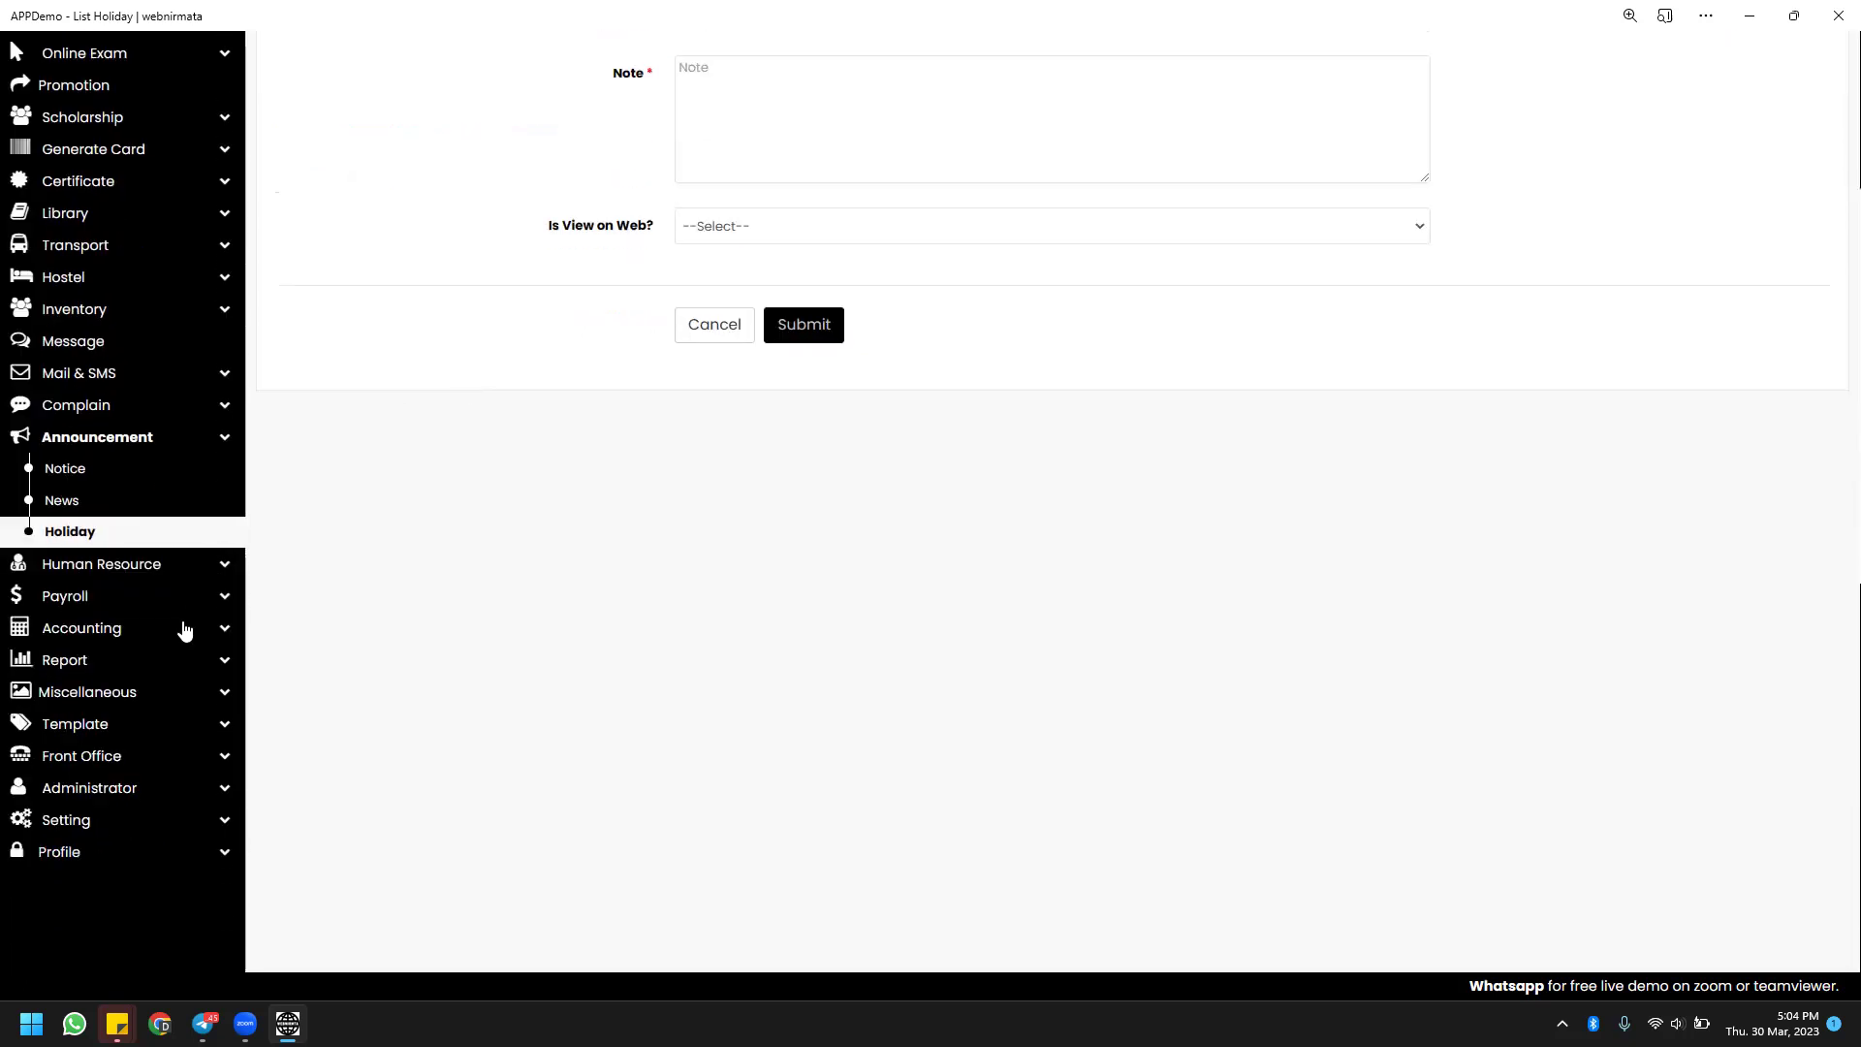
pyautogui.click(221, 564)
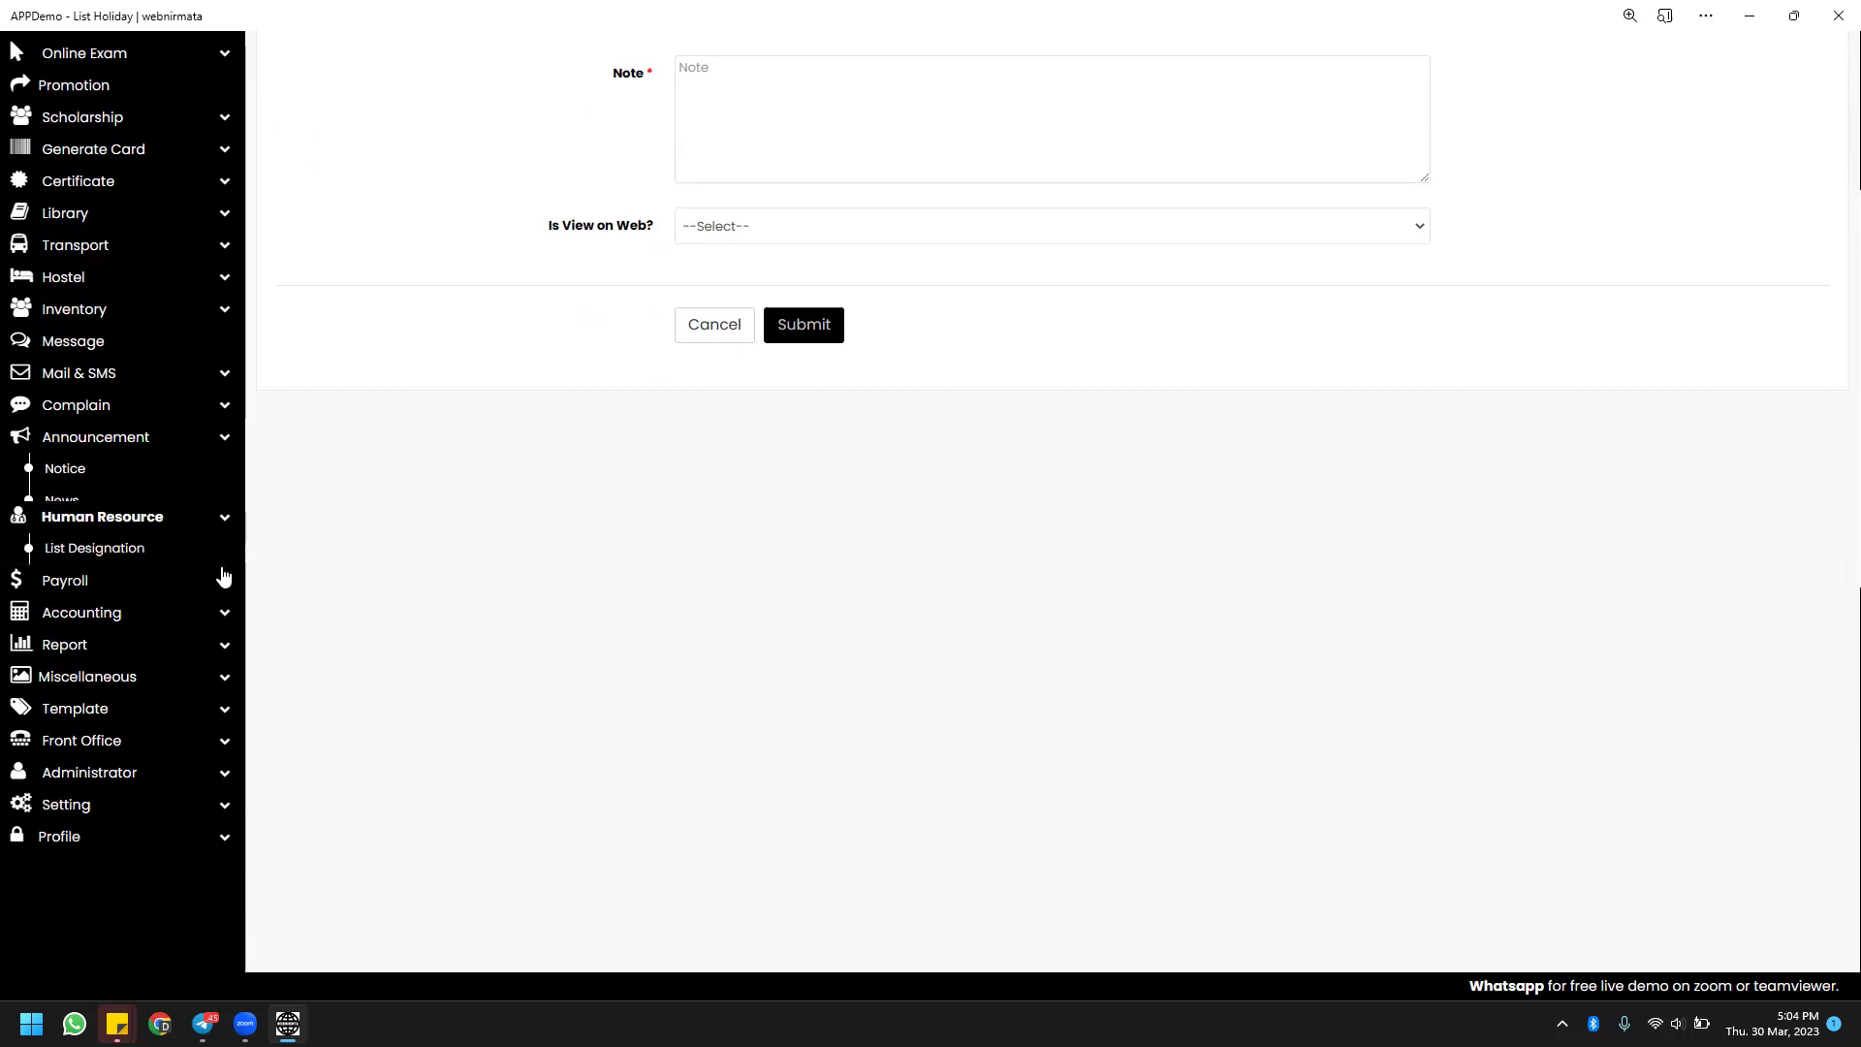
pyautogui.click(107, 502)
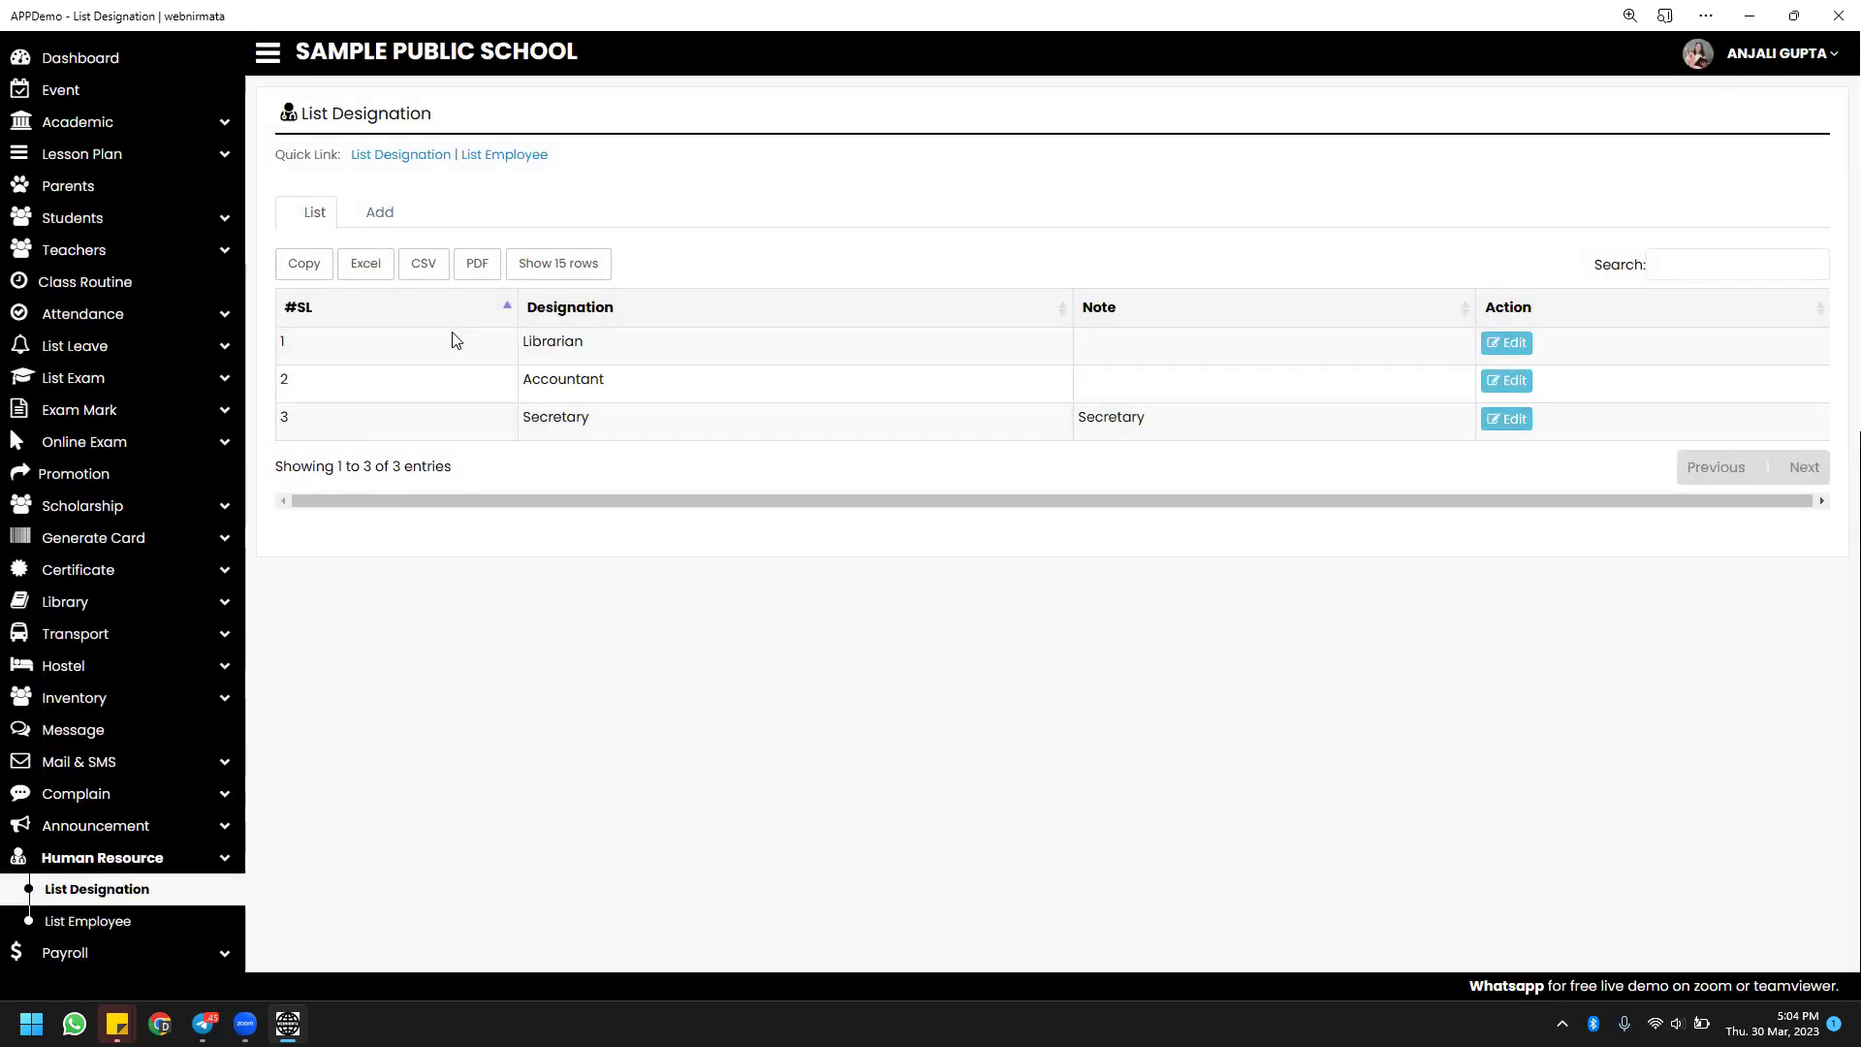
pyautogui.scroll(-2, 452, 339)
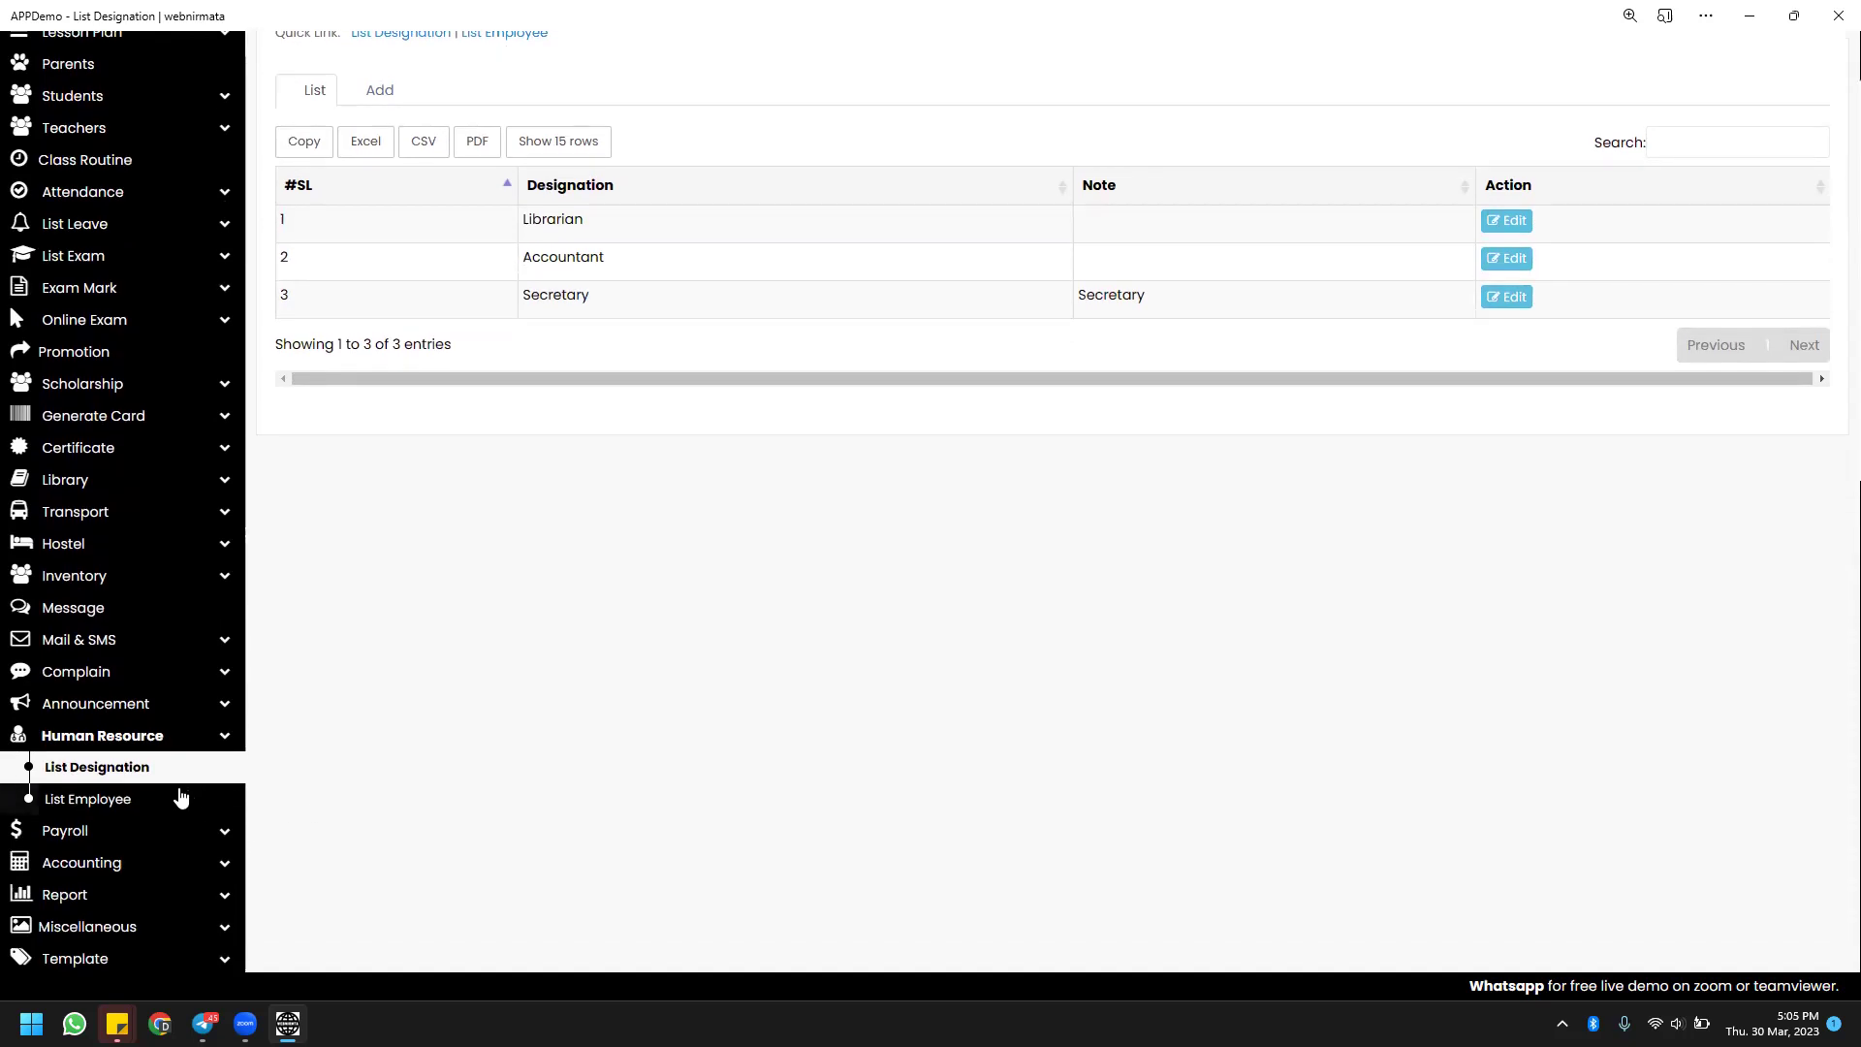
pyautogui.click(179, 797)
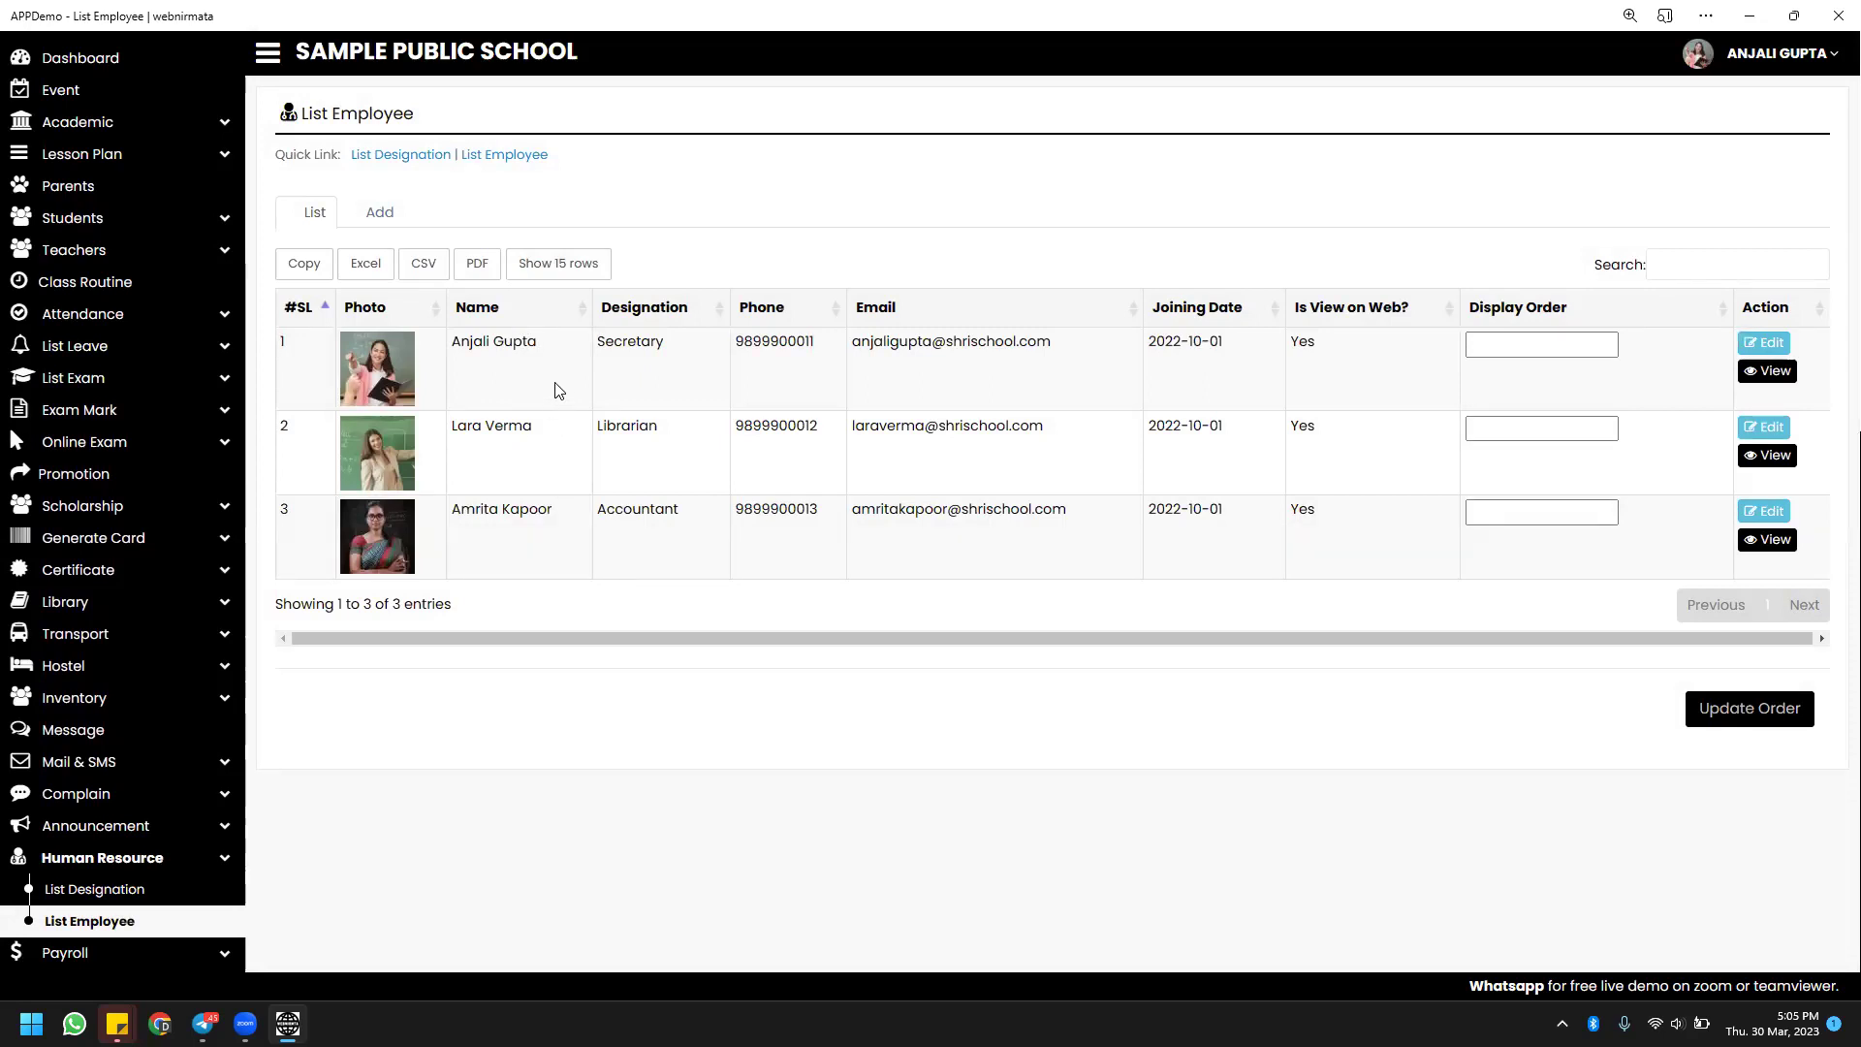
pyautogui.scroll(-2, 557, 390)
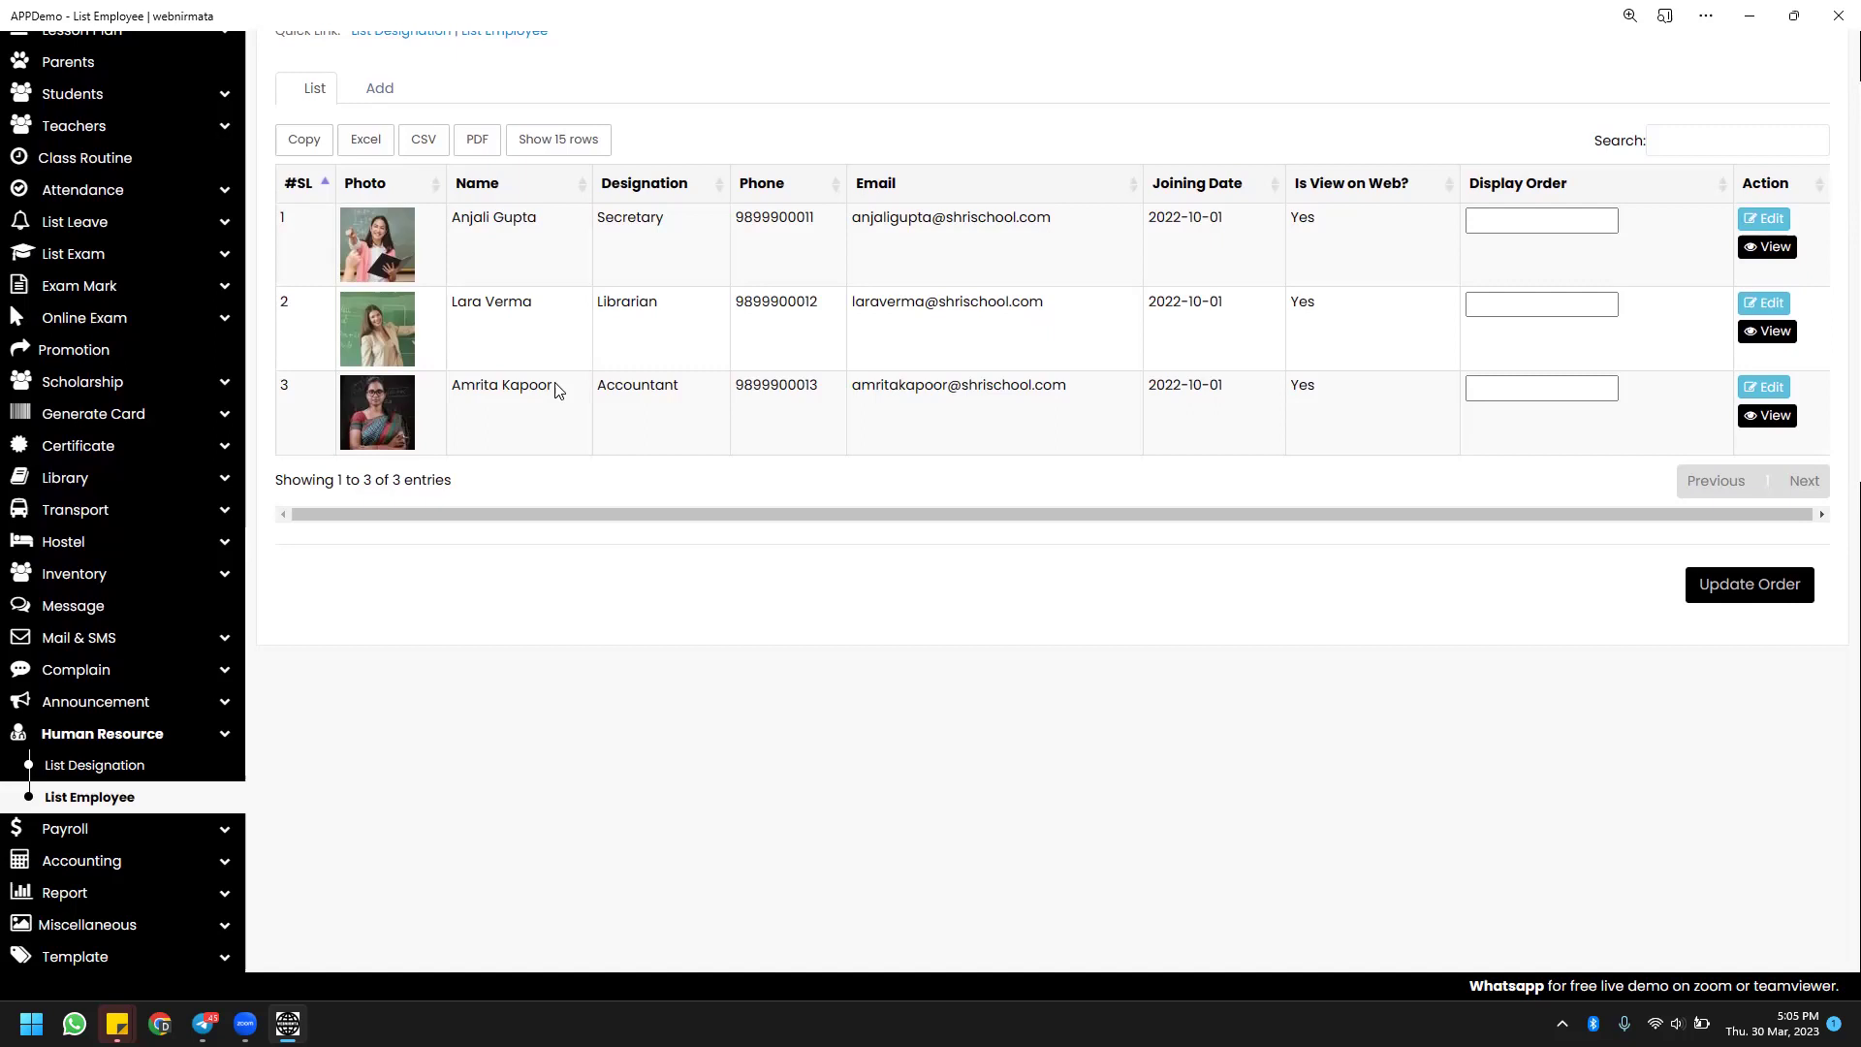
pyautogui.scroll(-3, 557, 392)
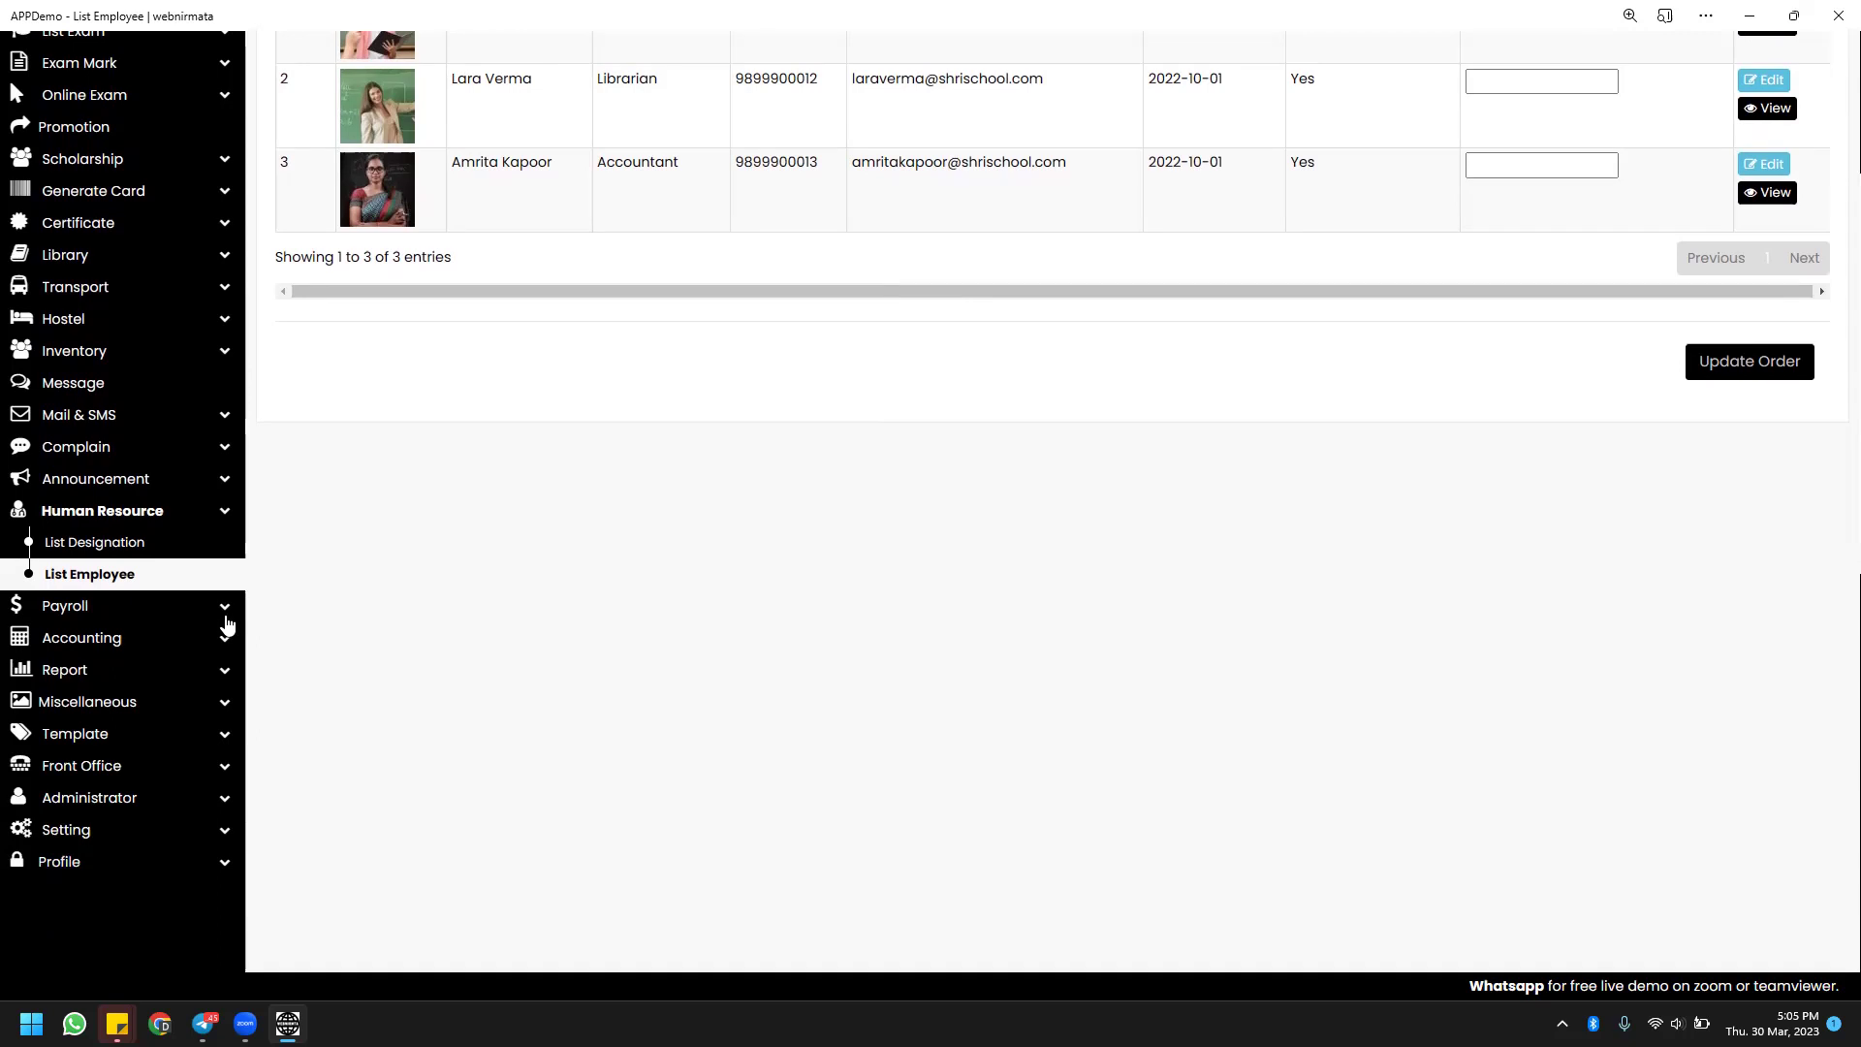
# View the payroll salary grade list and examine the form for adding a salary grade.
pyautogui.click(226, 617)
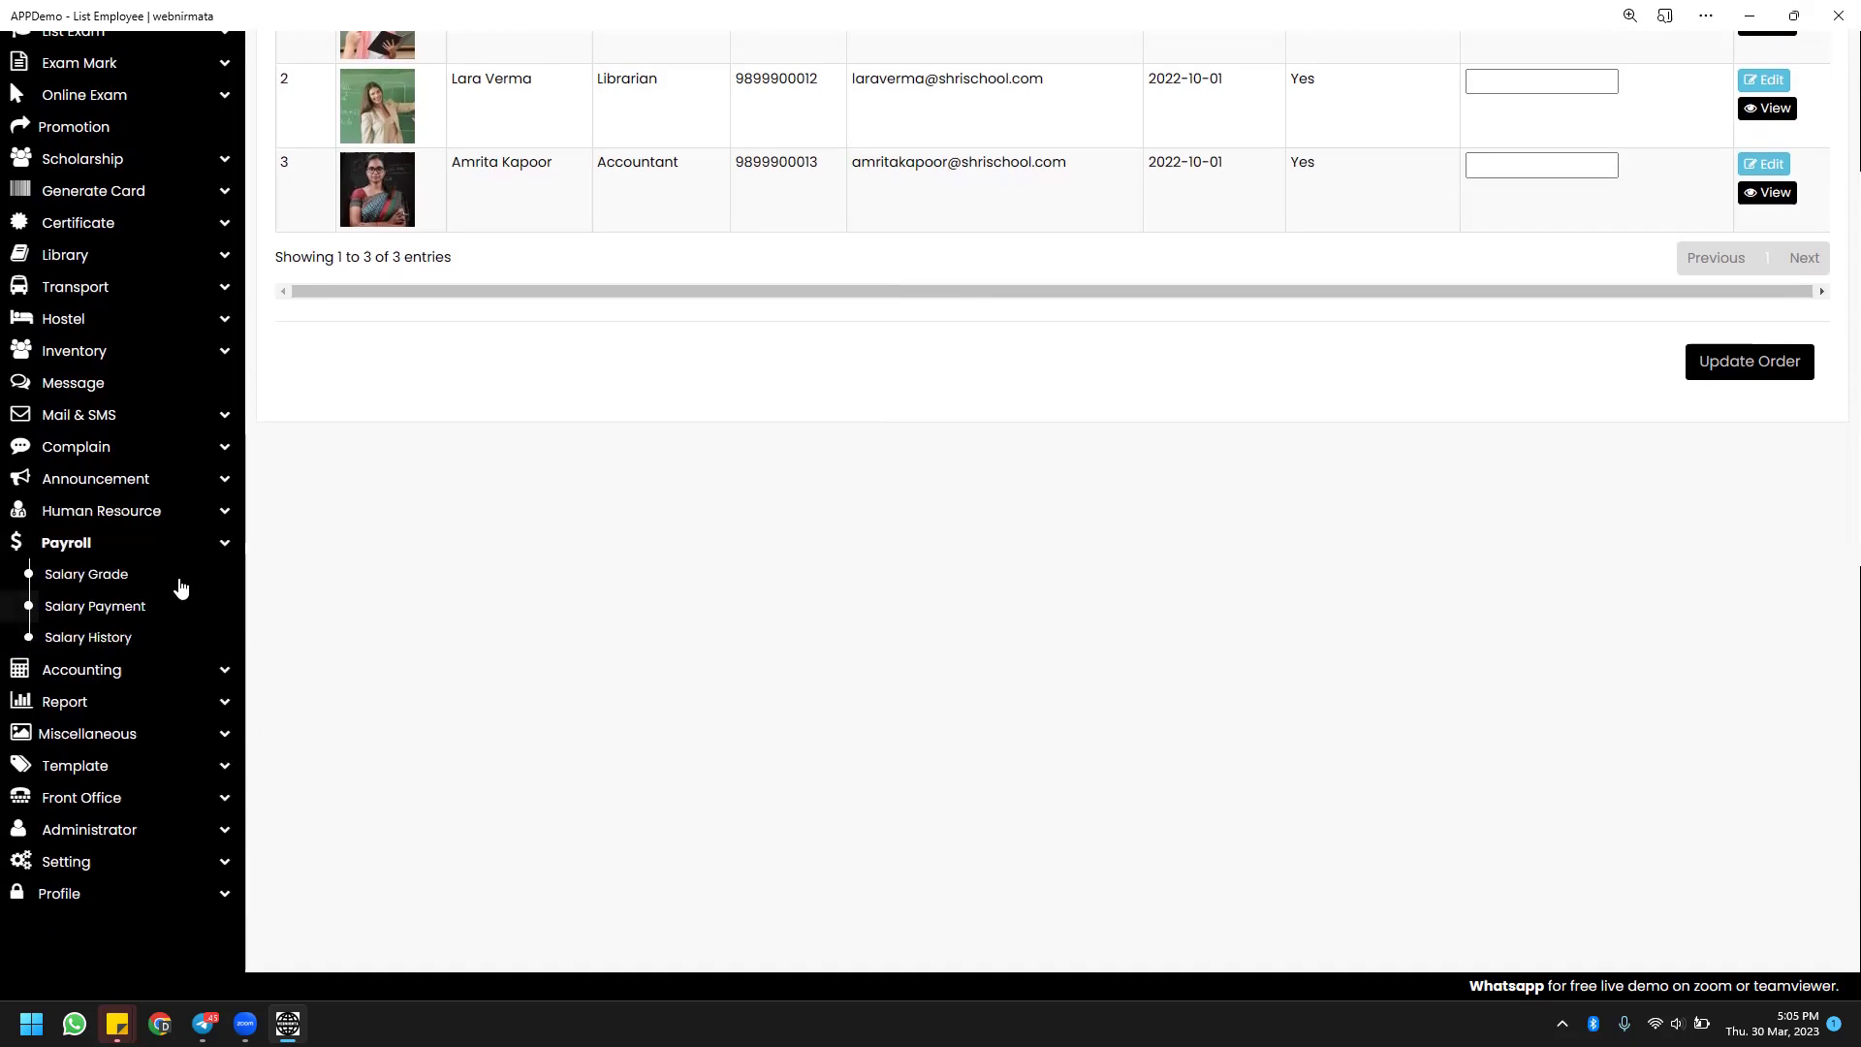
pyautogui.click(120, 583)
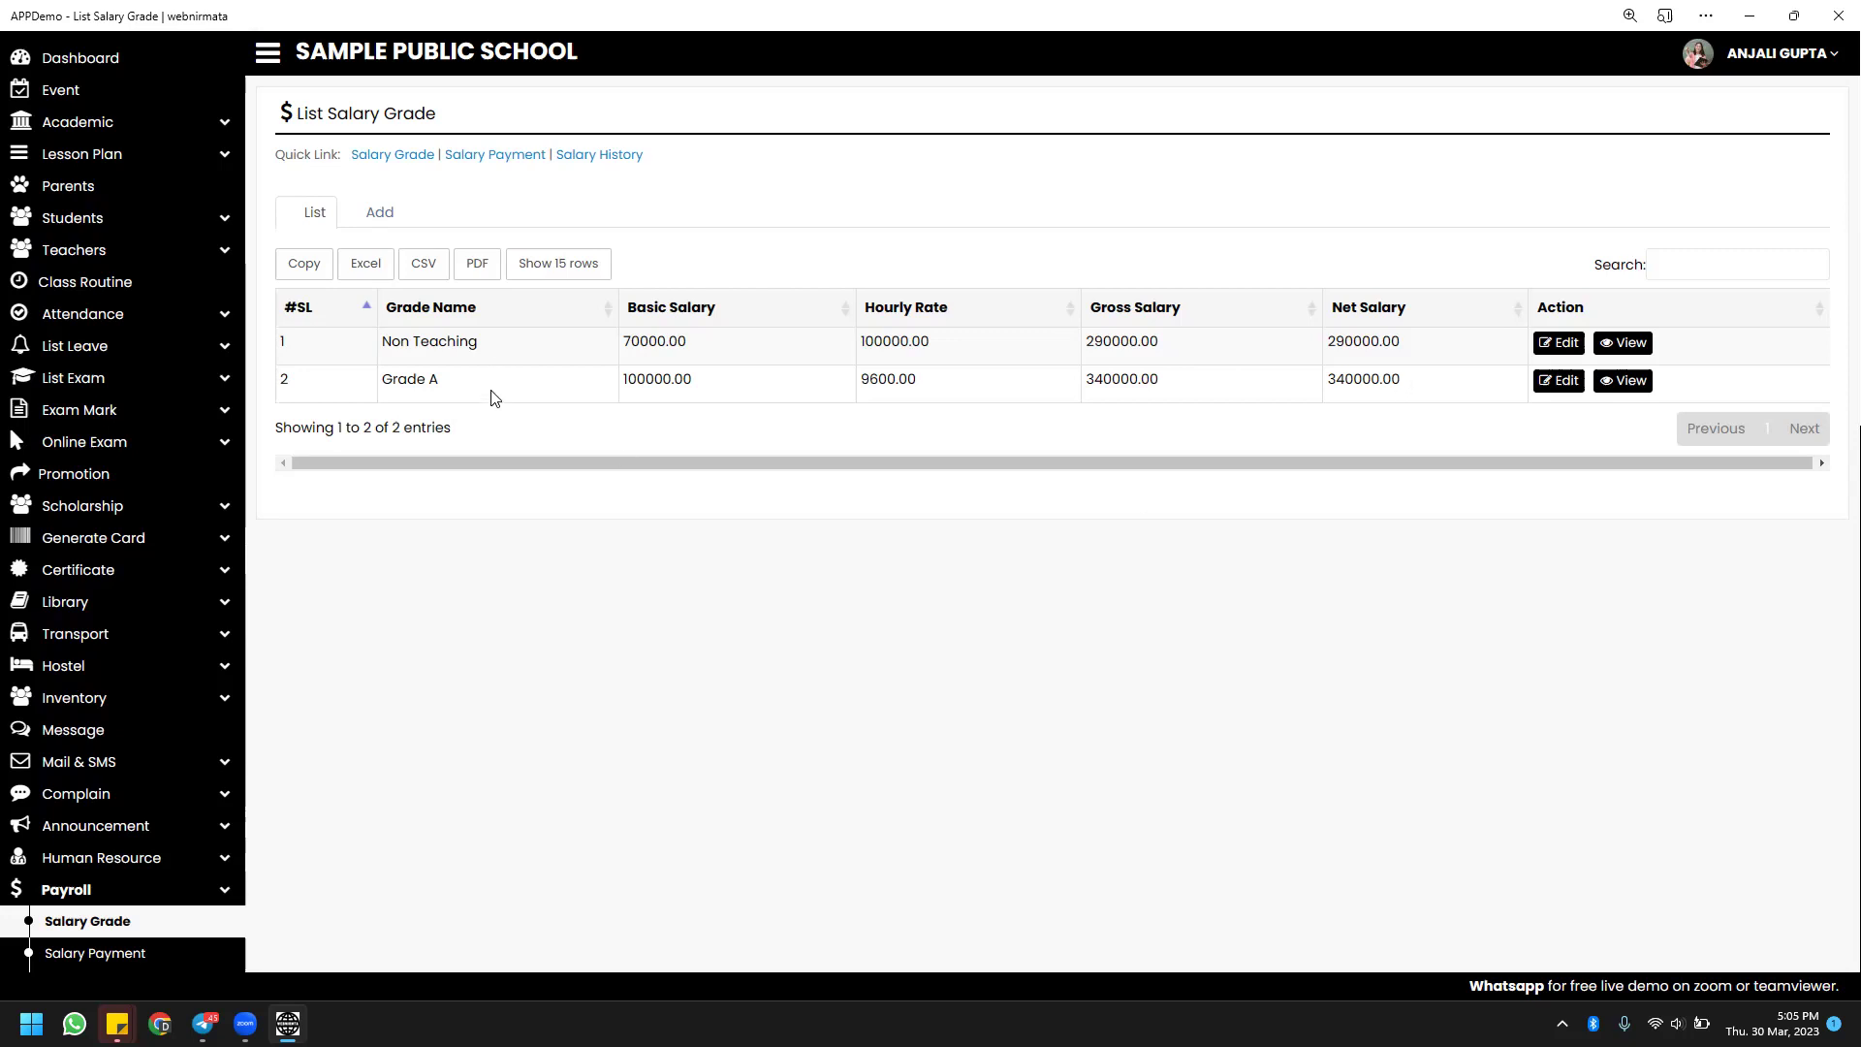
pyautogui.click(388, 217)
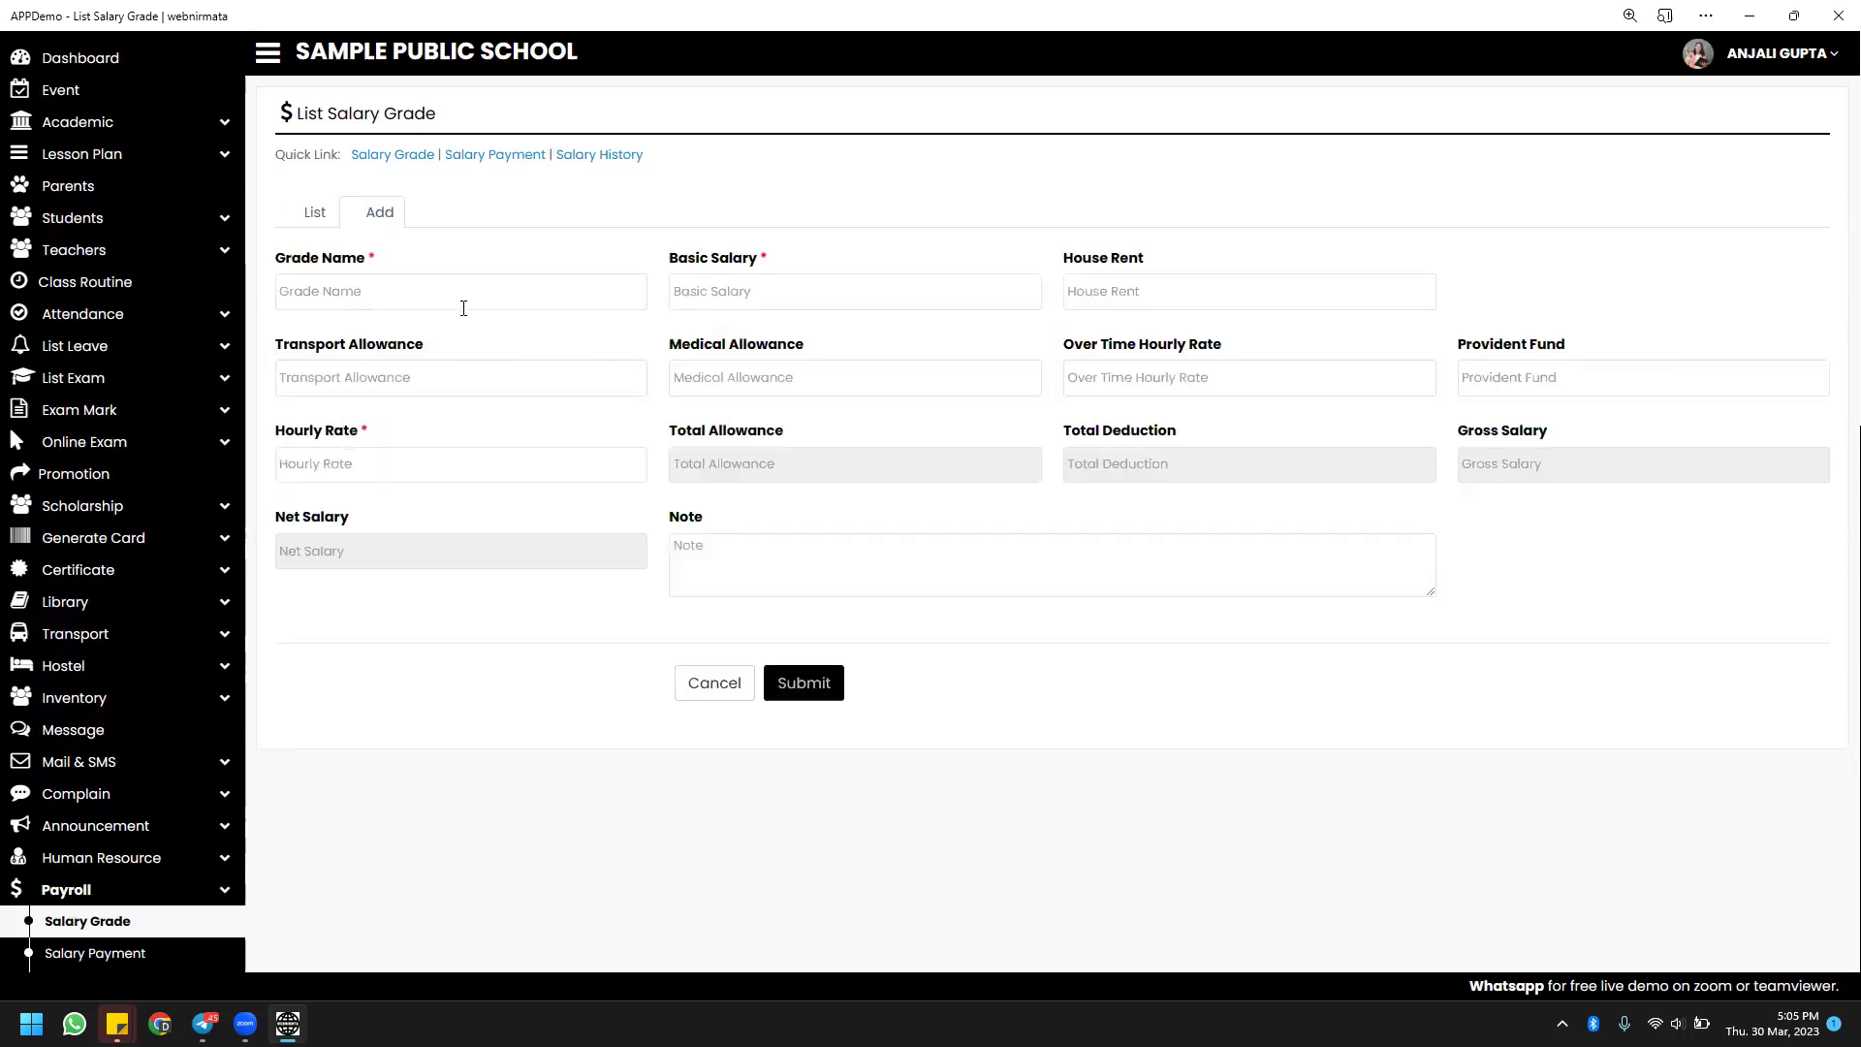
pyautogui.scroll(-3, 464, 481)
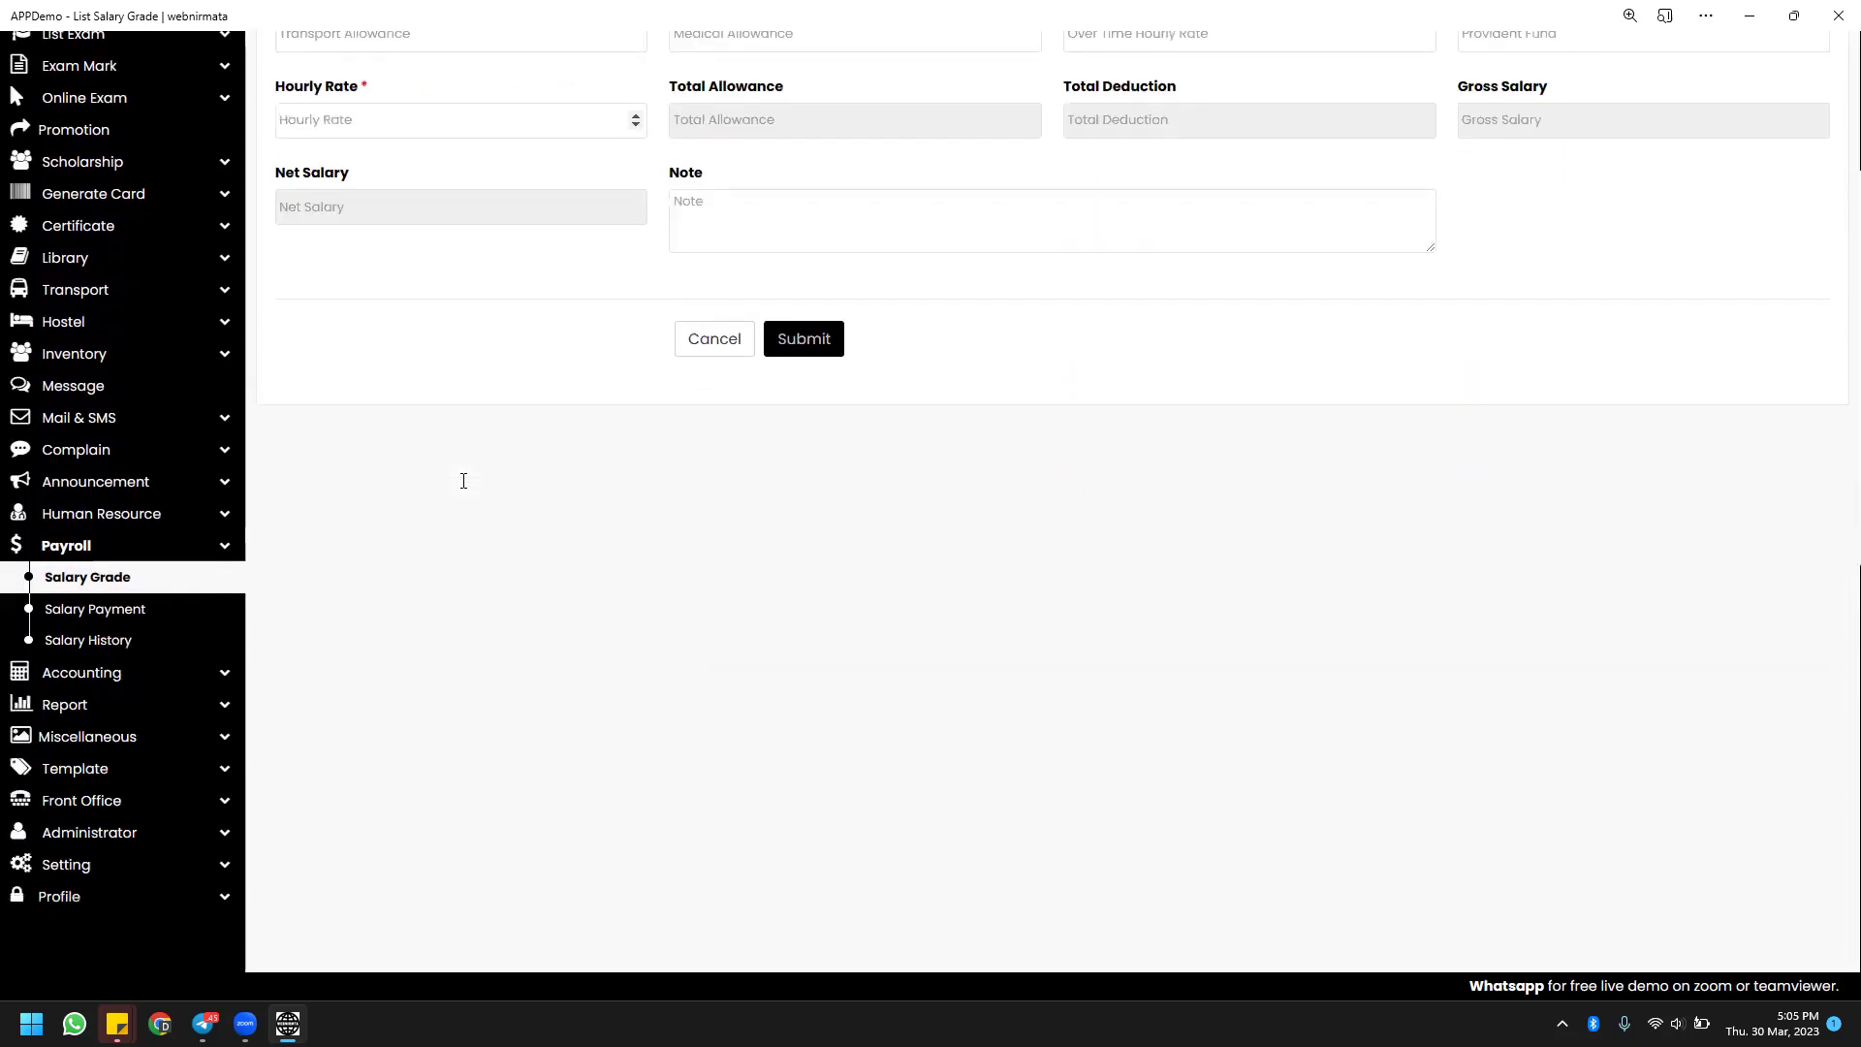
# Open the payroll salary payment page and find the payment record of the employee who is the secretary.
pyautogui.click(142, 607)
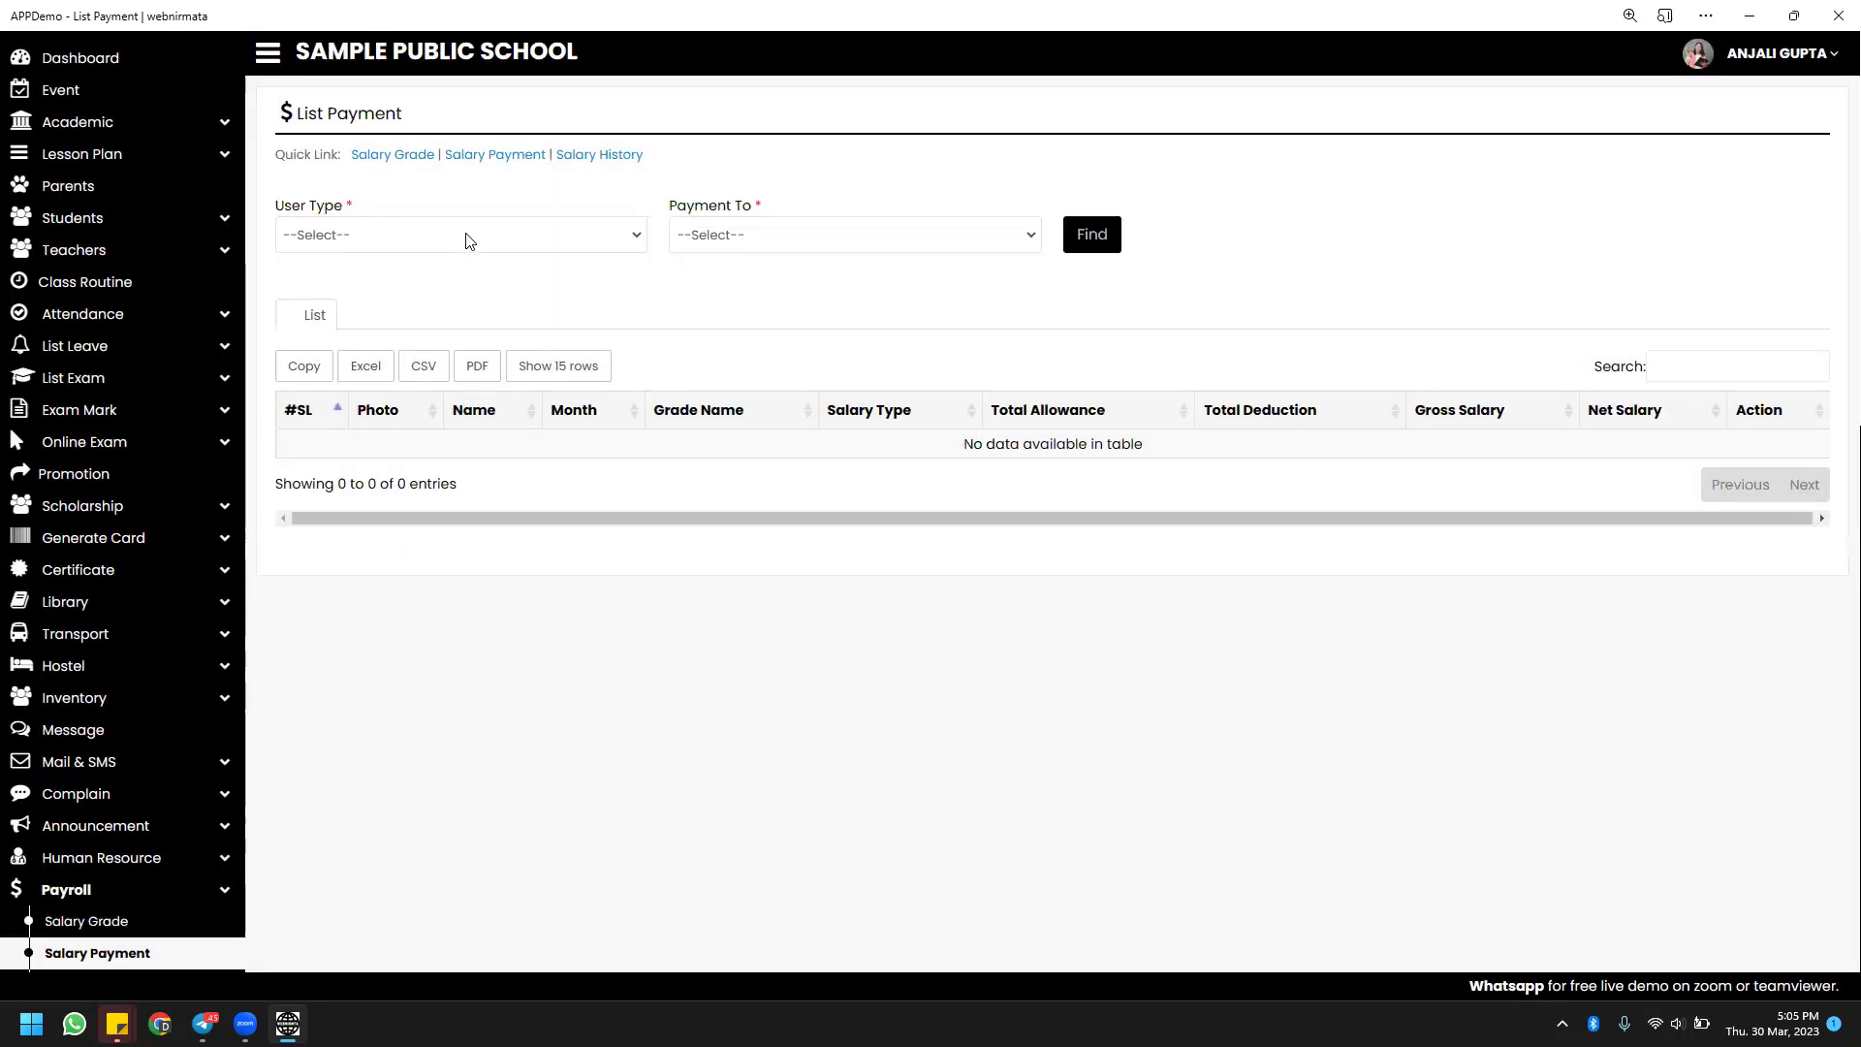
pyautogui.click(466, 239)
pyautogui.click(461, 283)
pyautogui.click(769, 238)
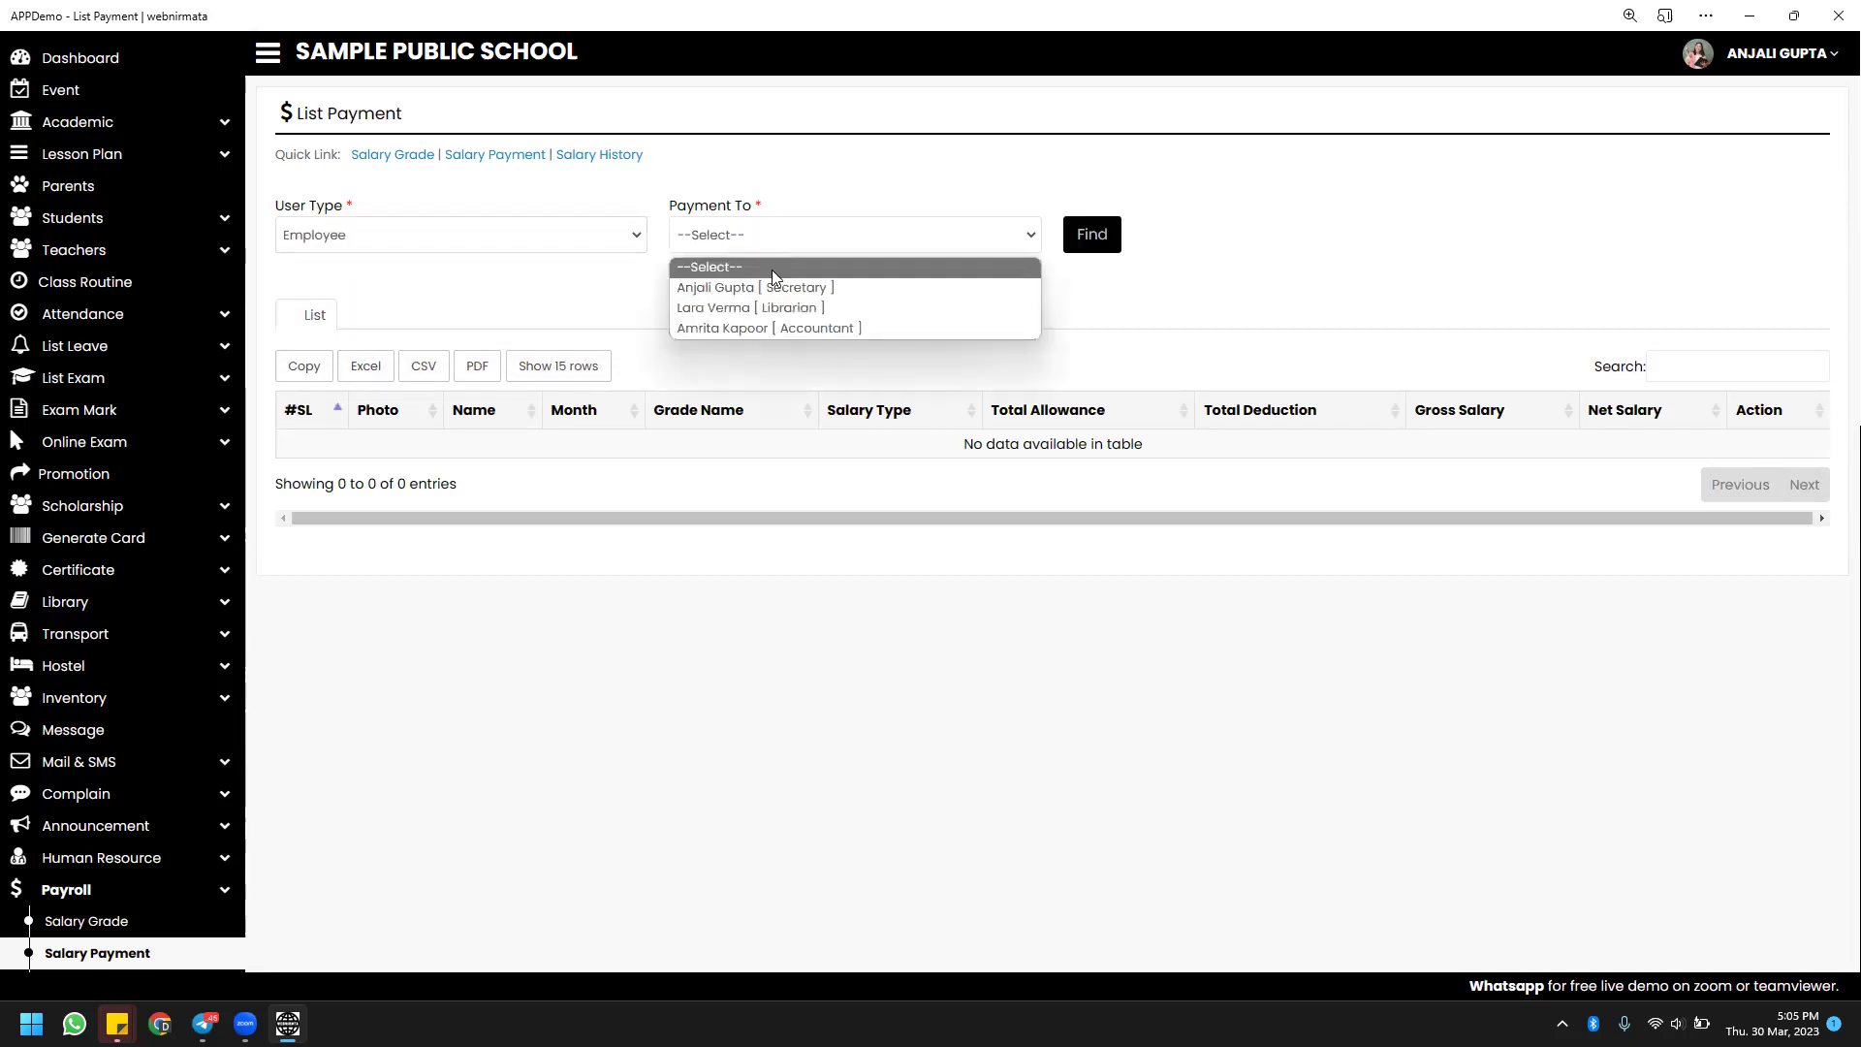
pyautogui.click(802, 289)
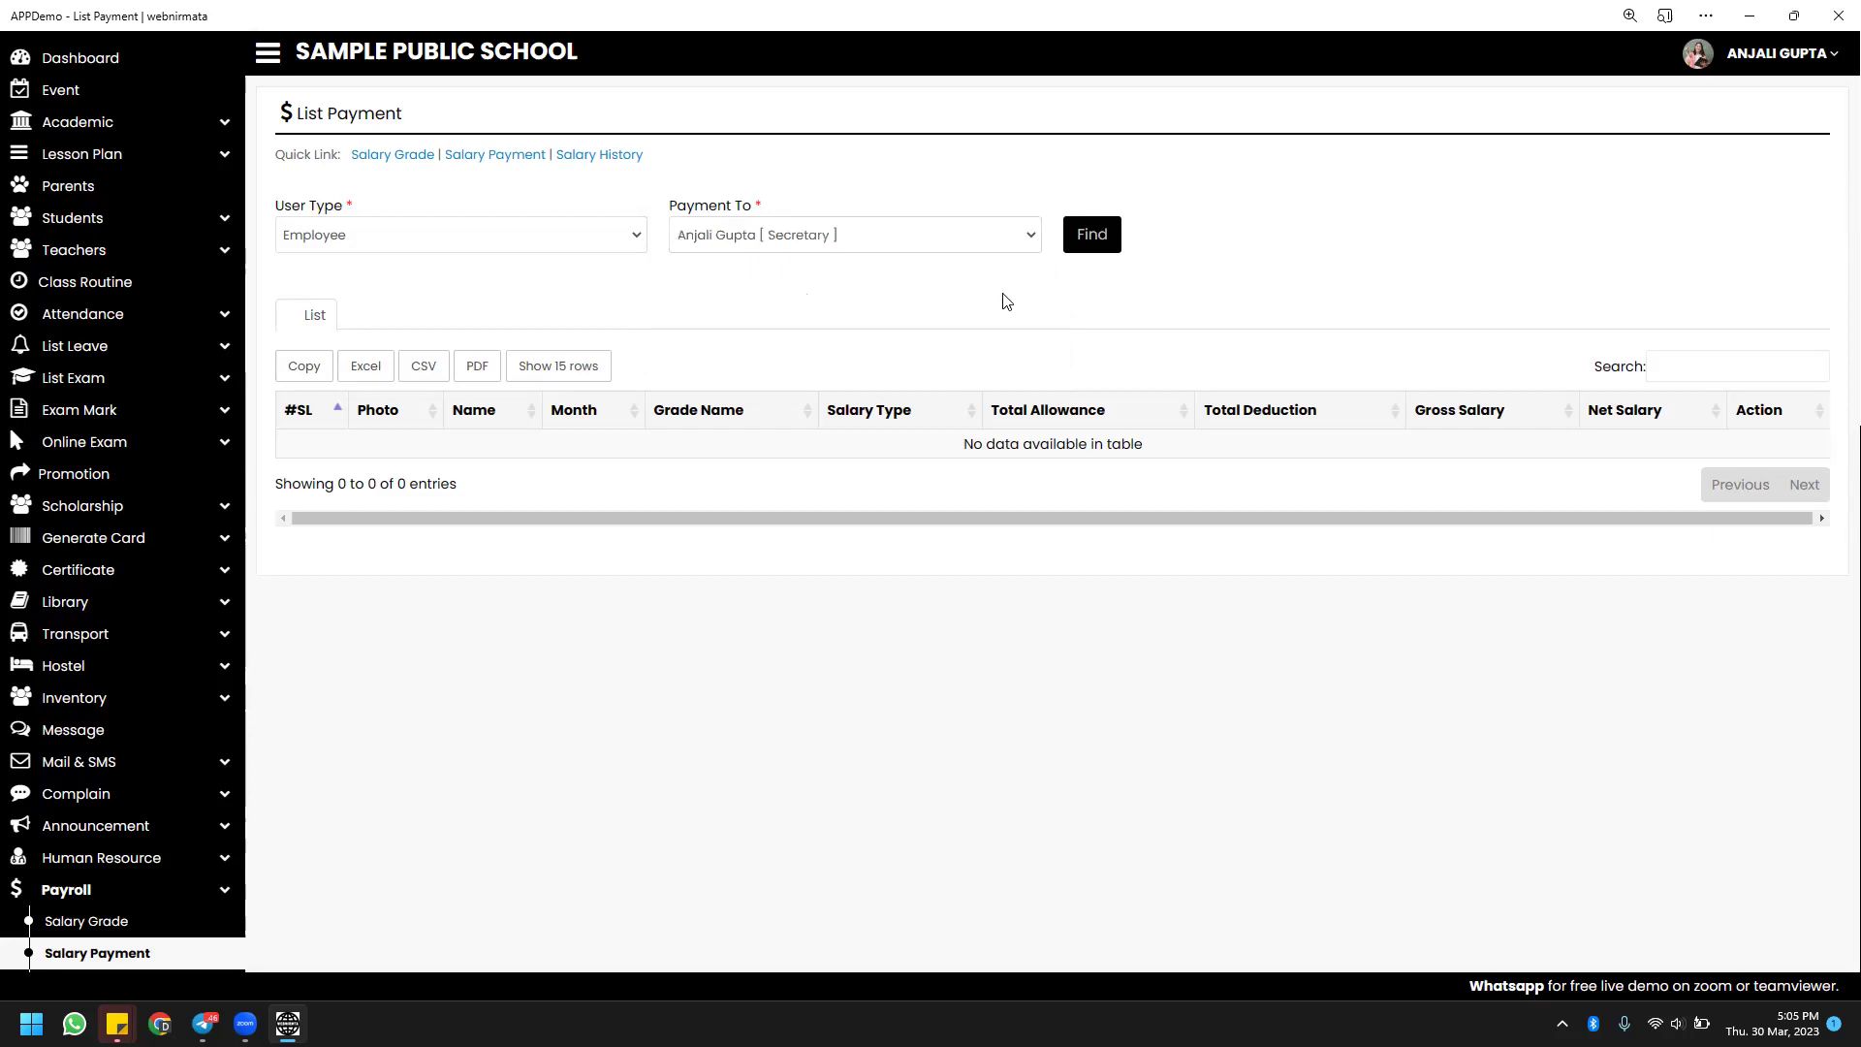
pyautogui.click(1090, 247)
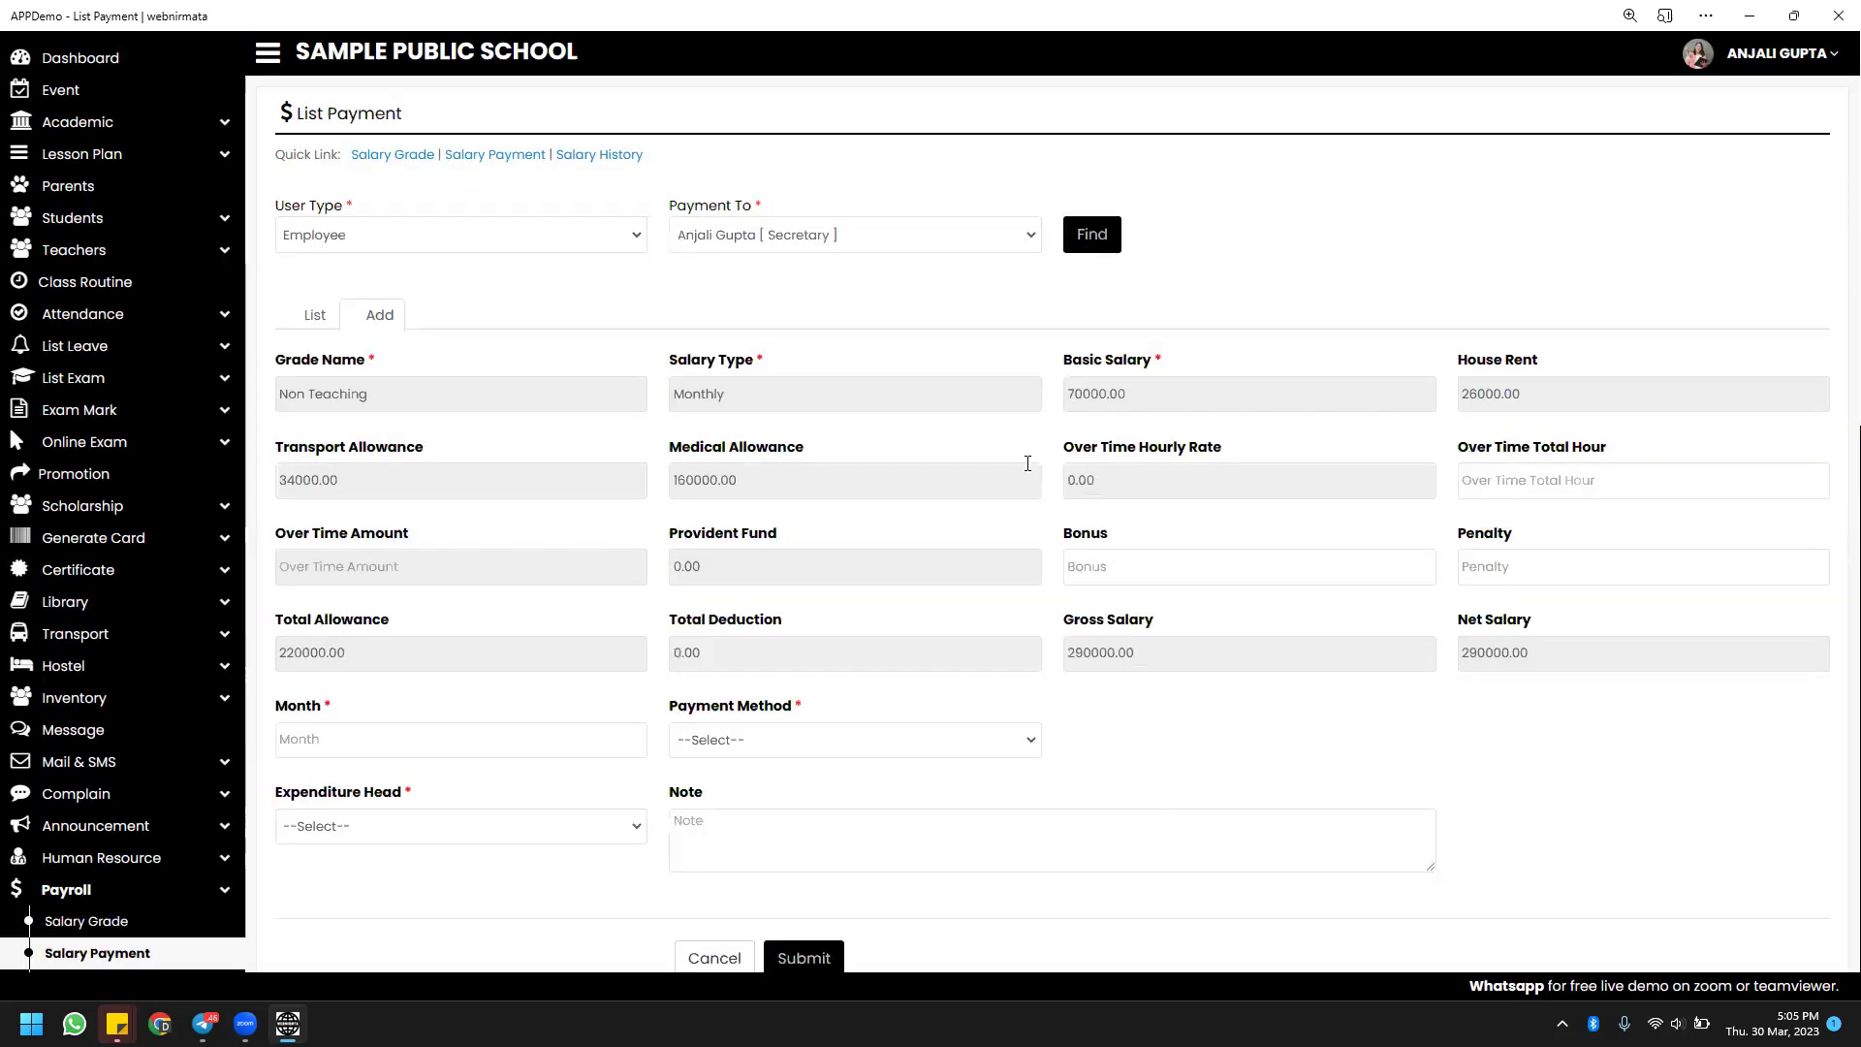
# Fill the salary payment form with month 06-2023 and expenditure head Salary to Teachers, checking the payment method options.
pyautogui.scroll(-4, 1030, 438)
pyautogui.scroll(1, 1030, 438)
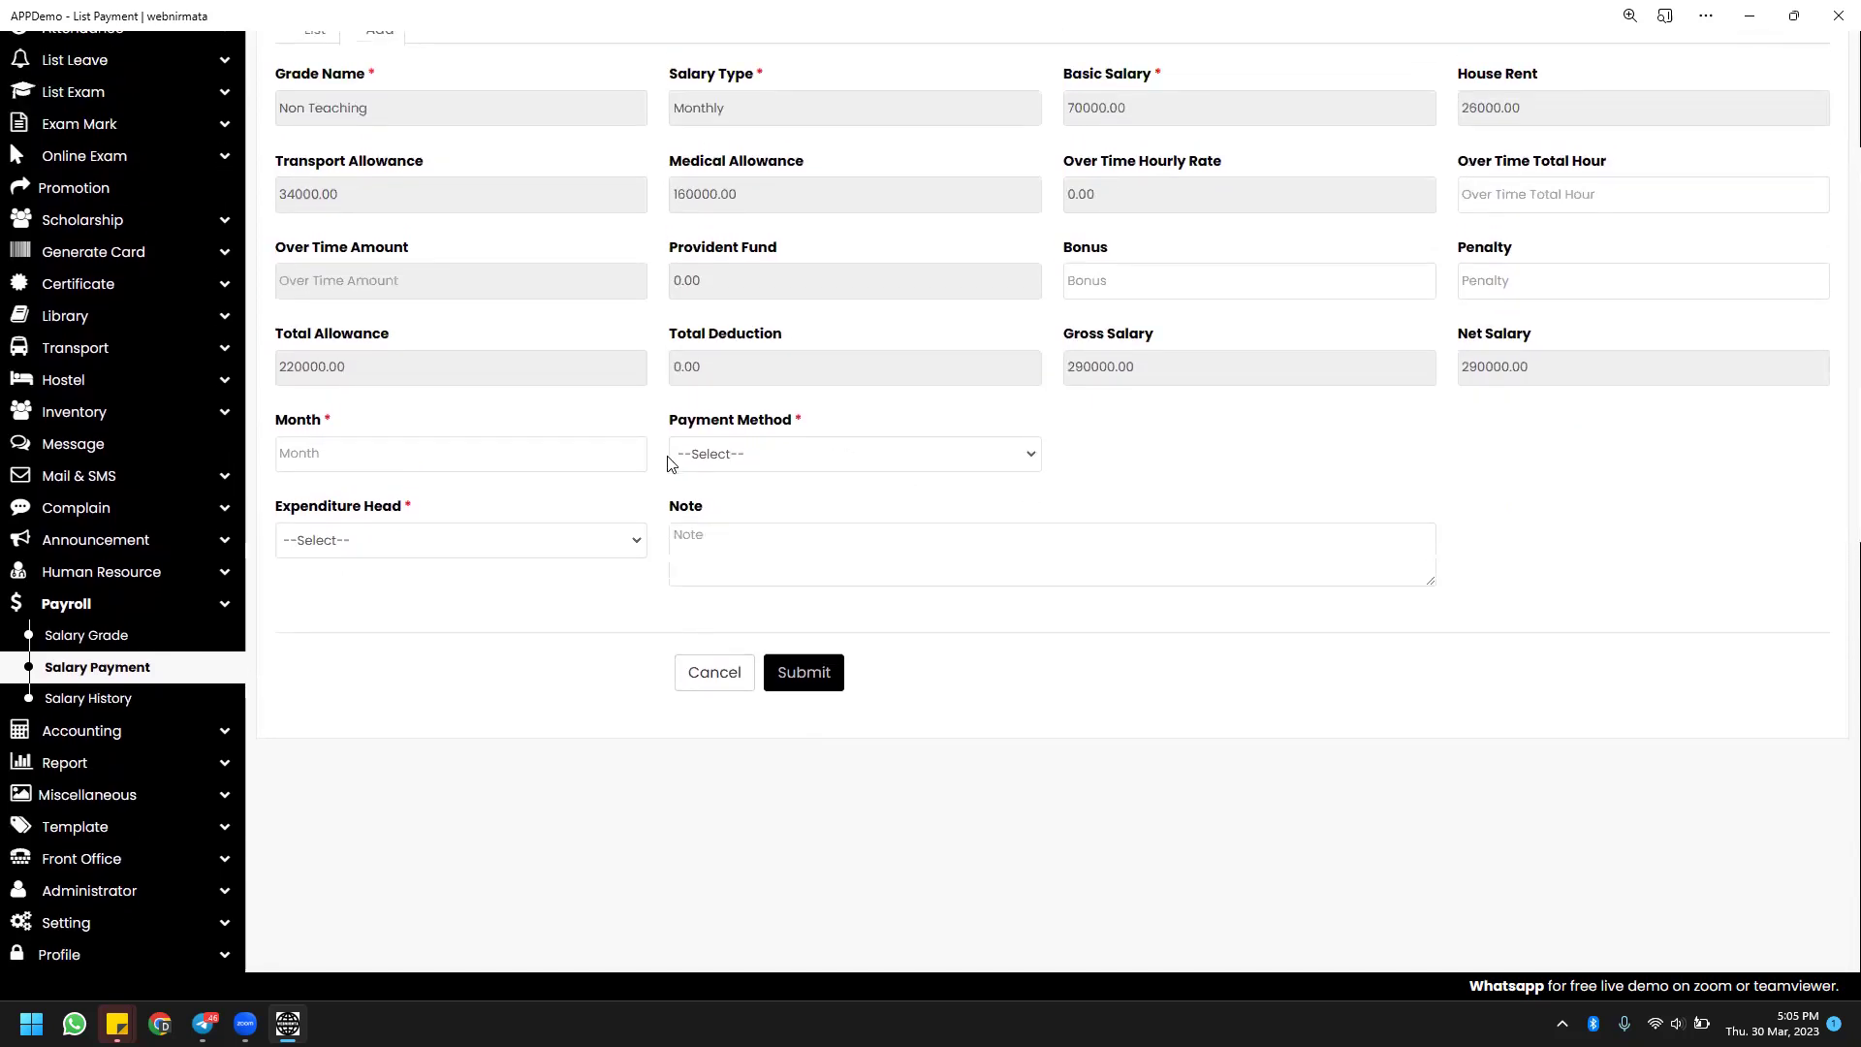
pyautogui.click(623, 451)
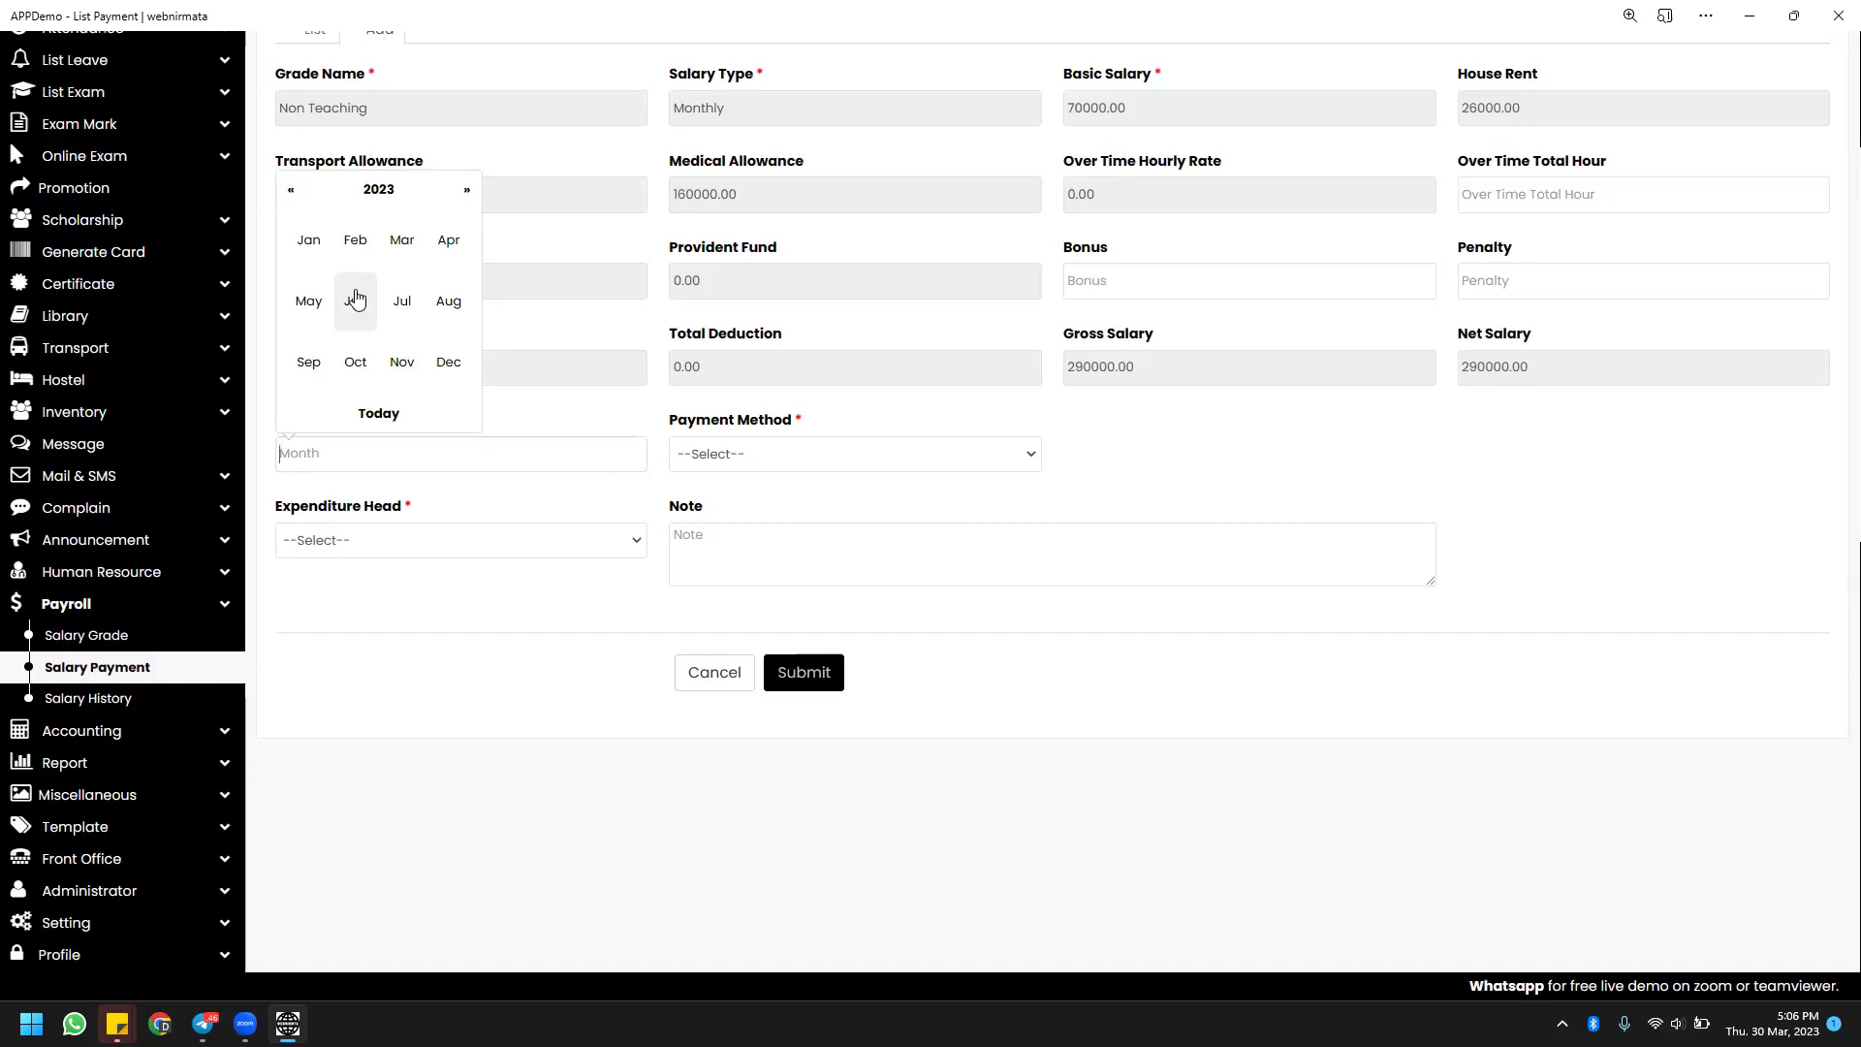
pyautogui.click(364, 301)
pyautogui.click(777, 456)
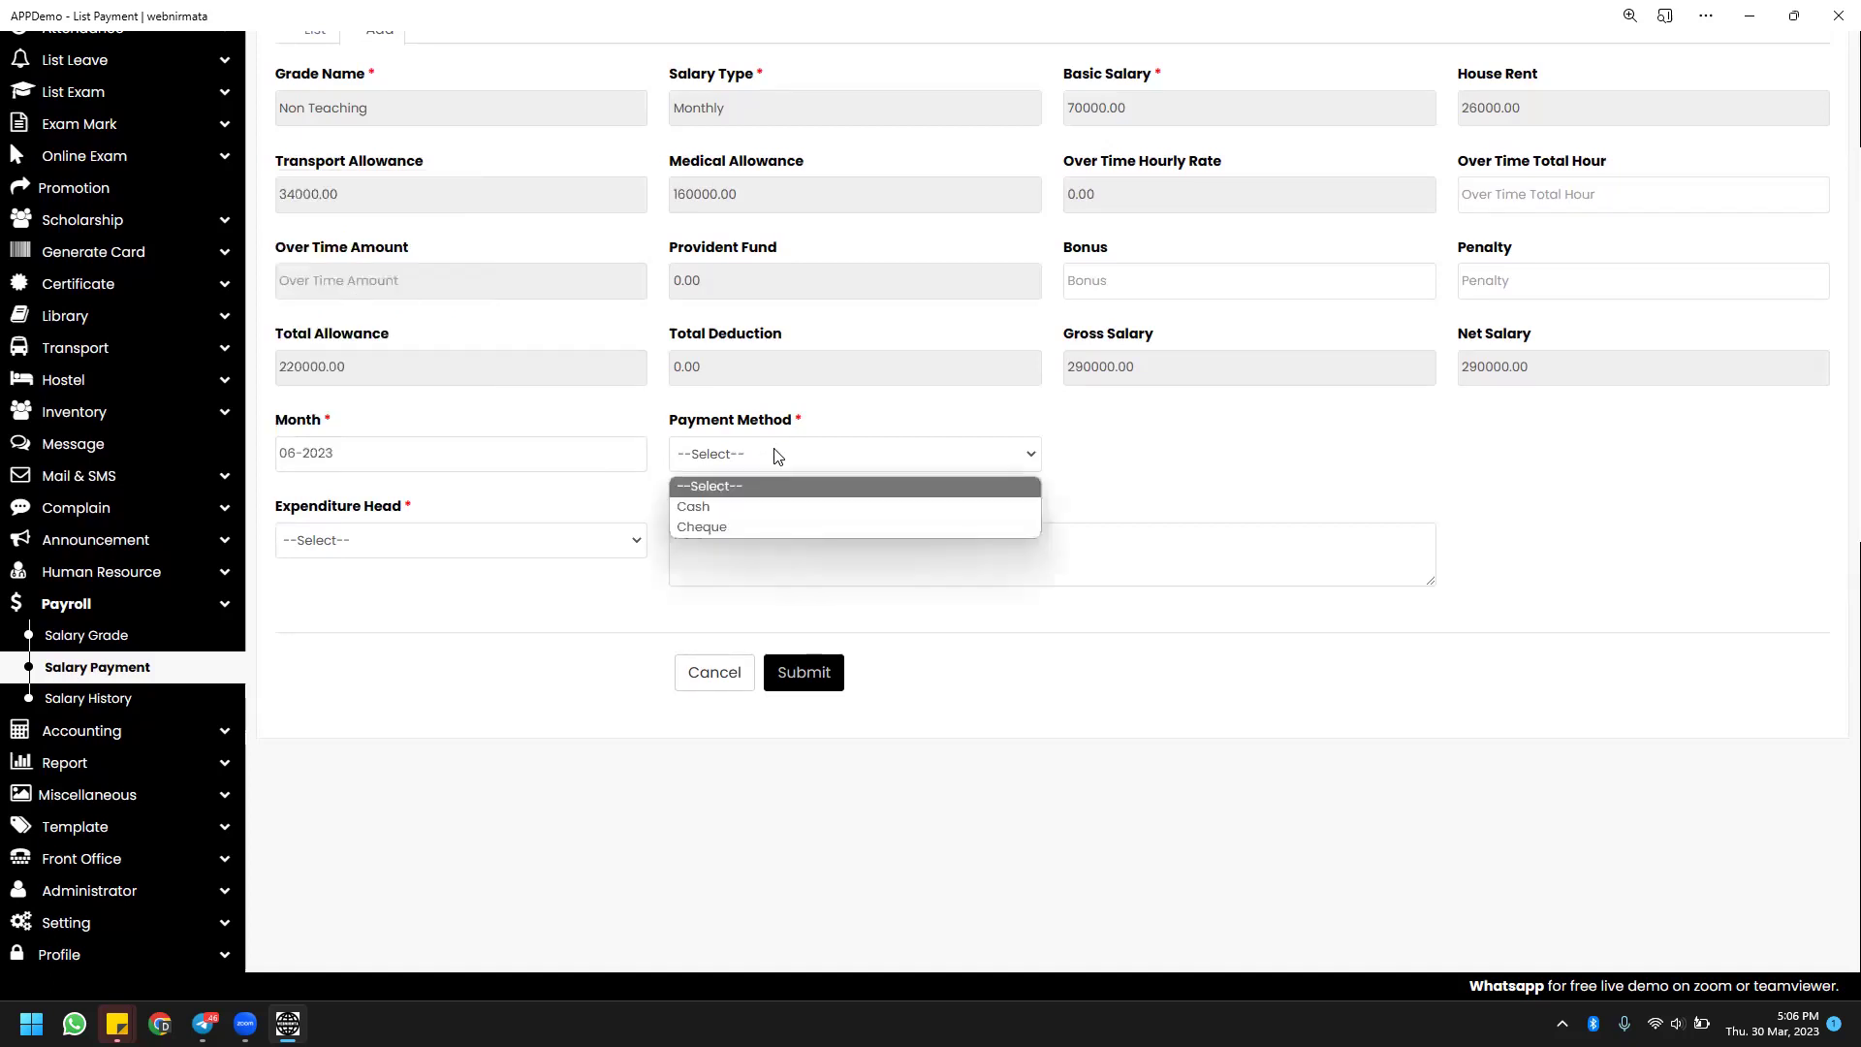
pyautogui.click(572, 553)
pyautogui.click(553, 596)
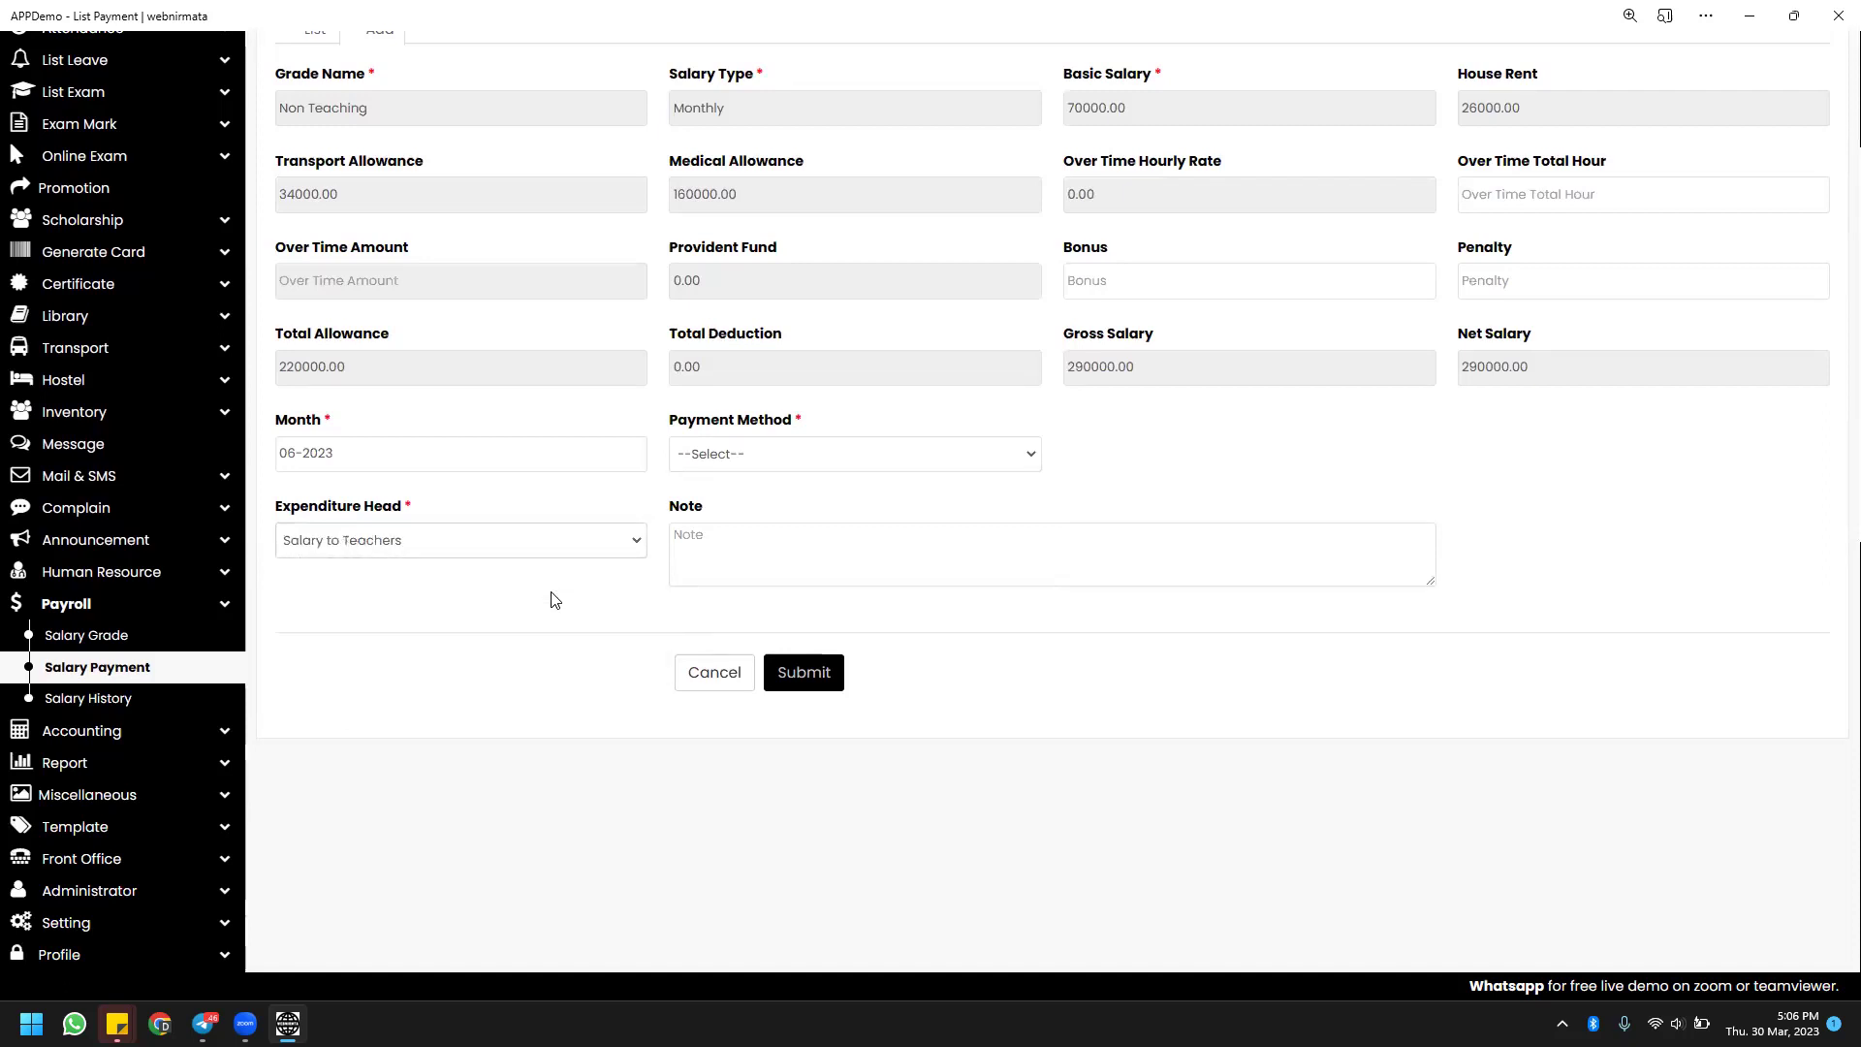
# View the secretary's salary payment list and look up the same employee's payments in the salary history.
pyautogui.scroll(3, 552, 599)
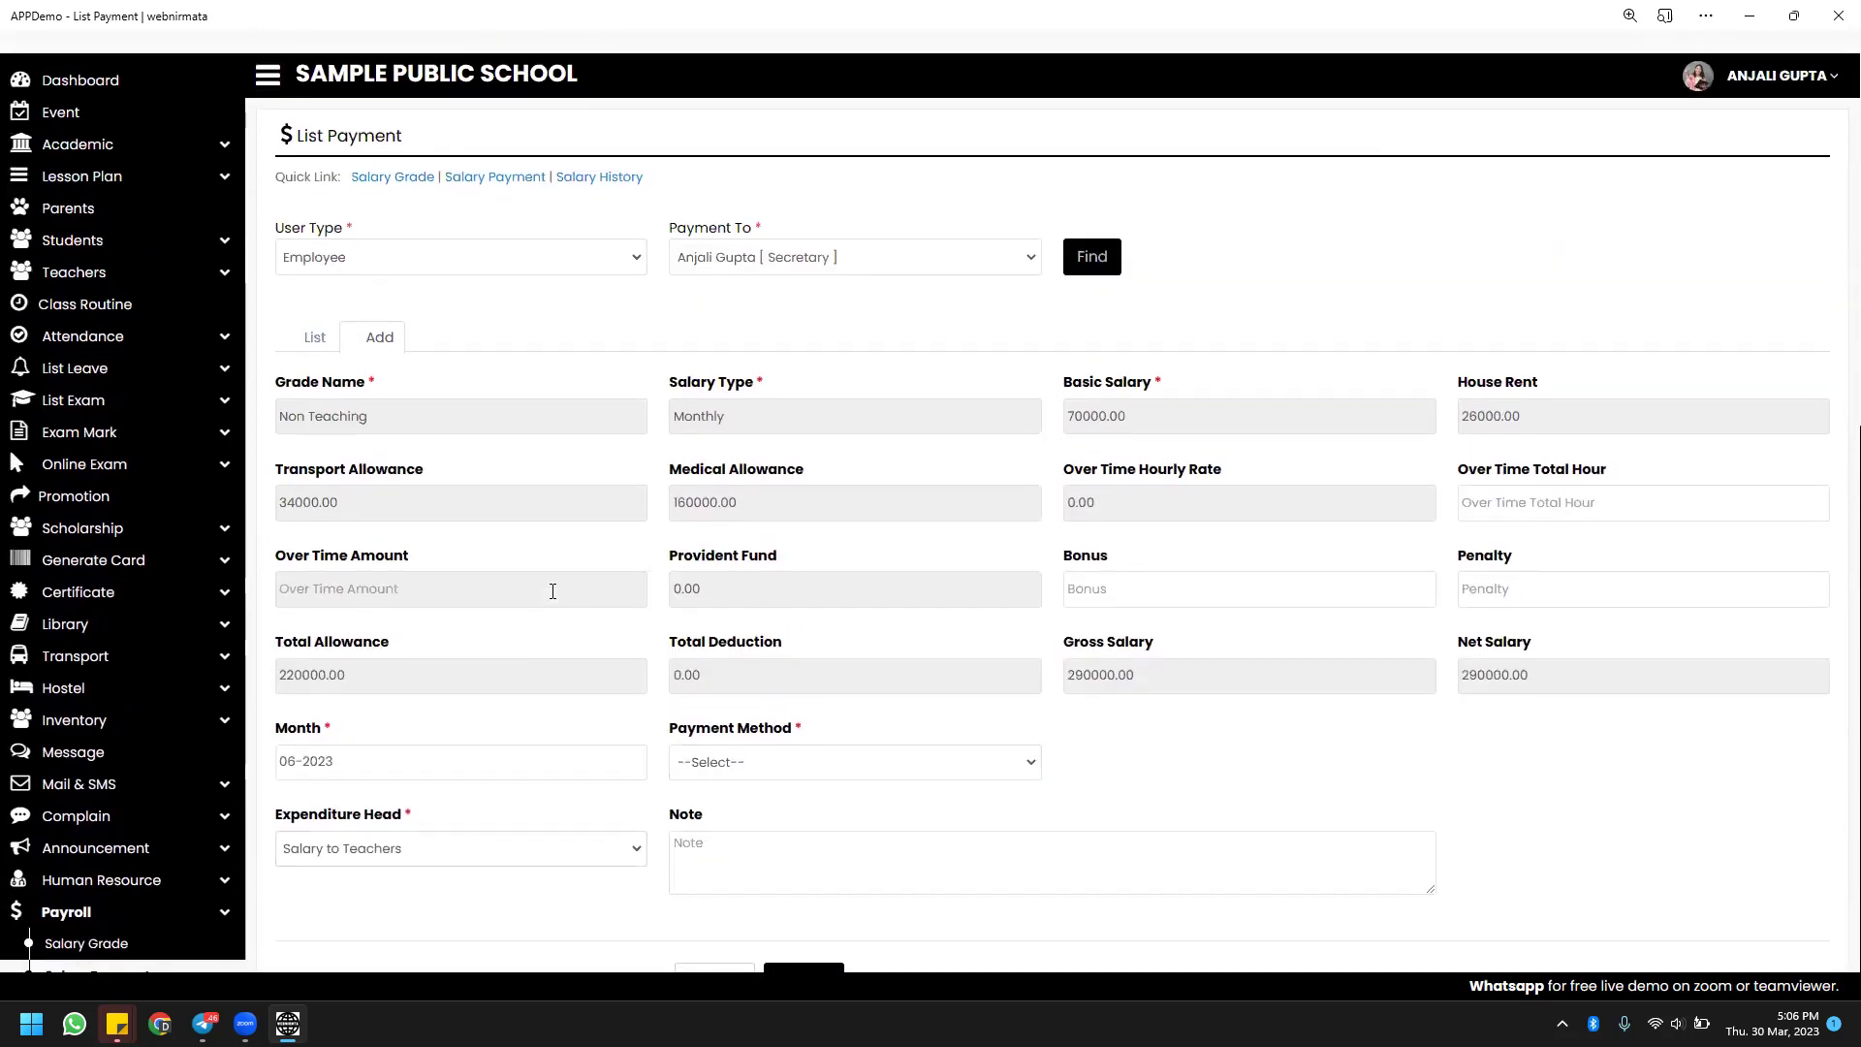
pyautogui.click(311, 317)
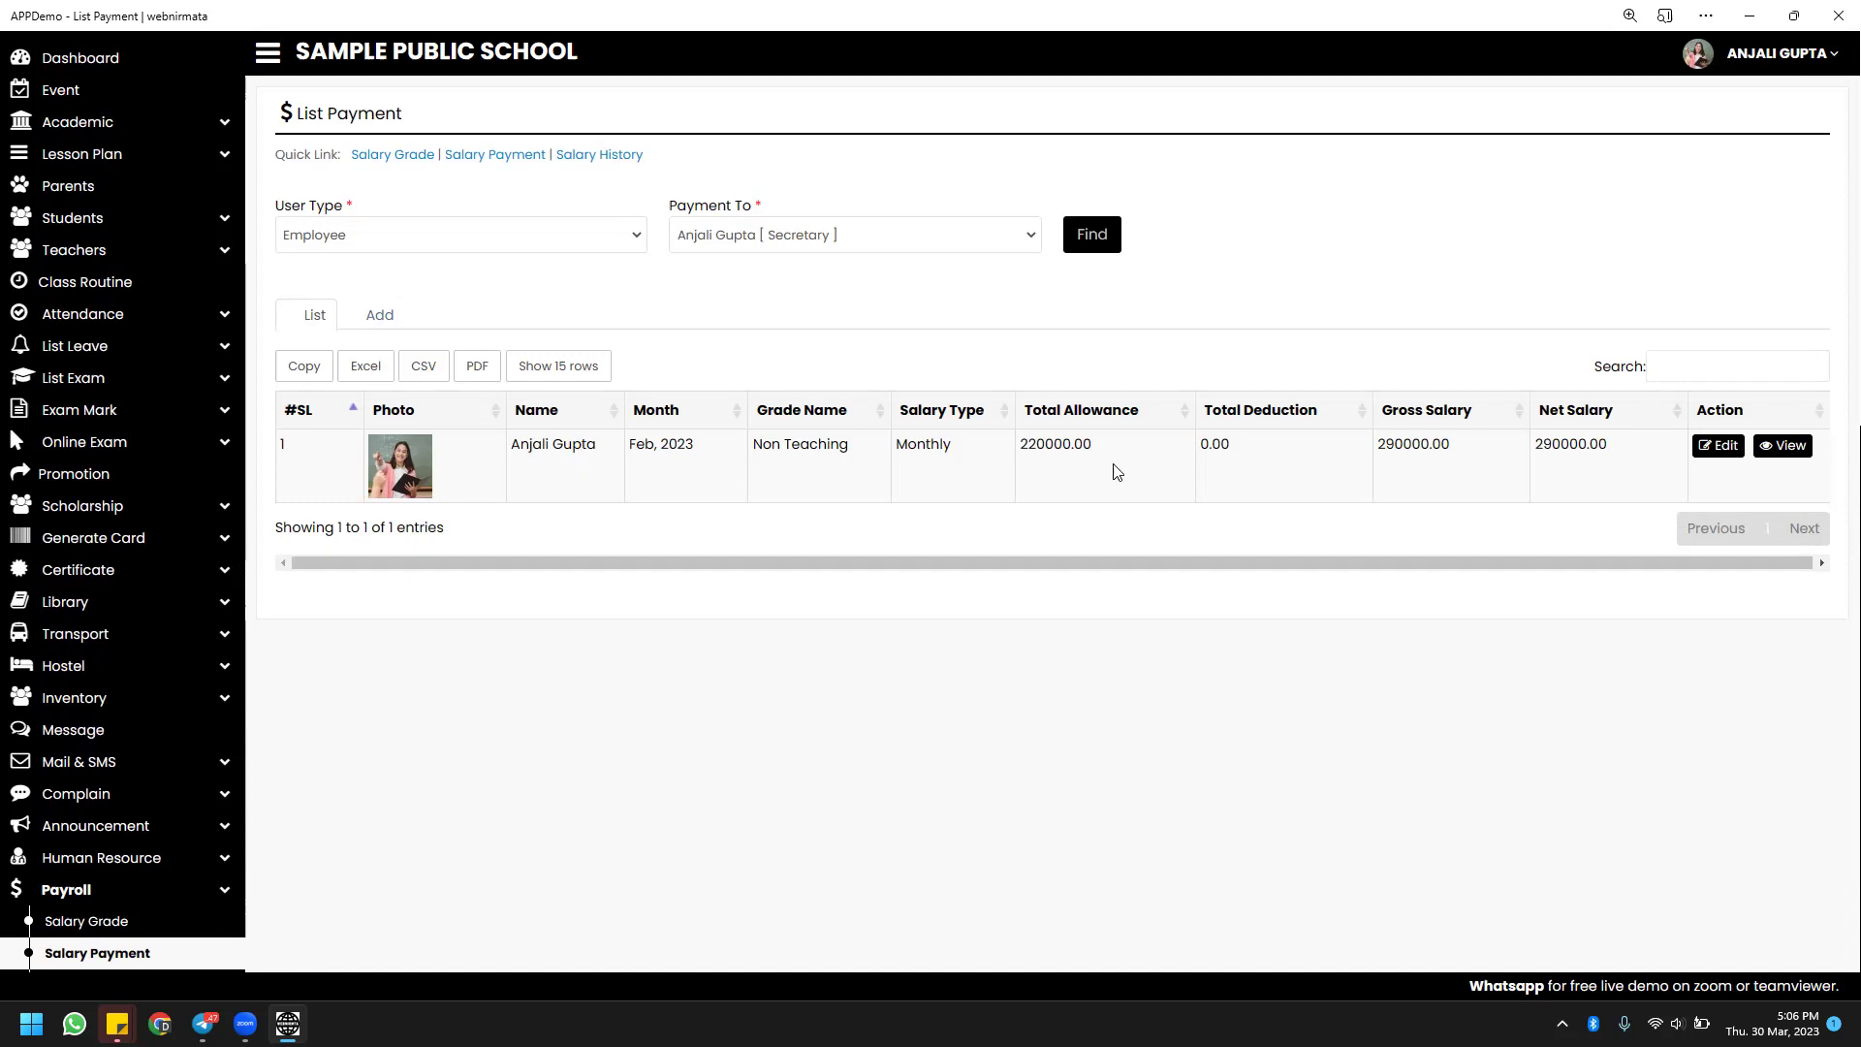
pyautogui.scroll(-4, 1115, 470)
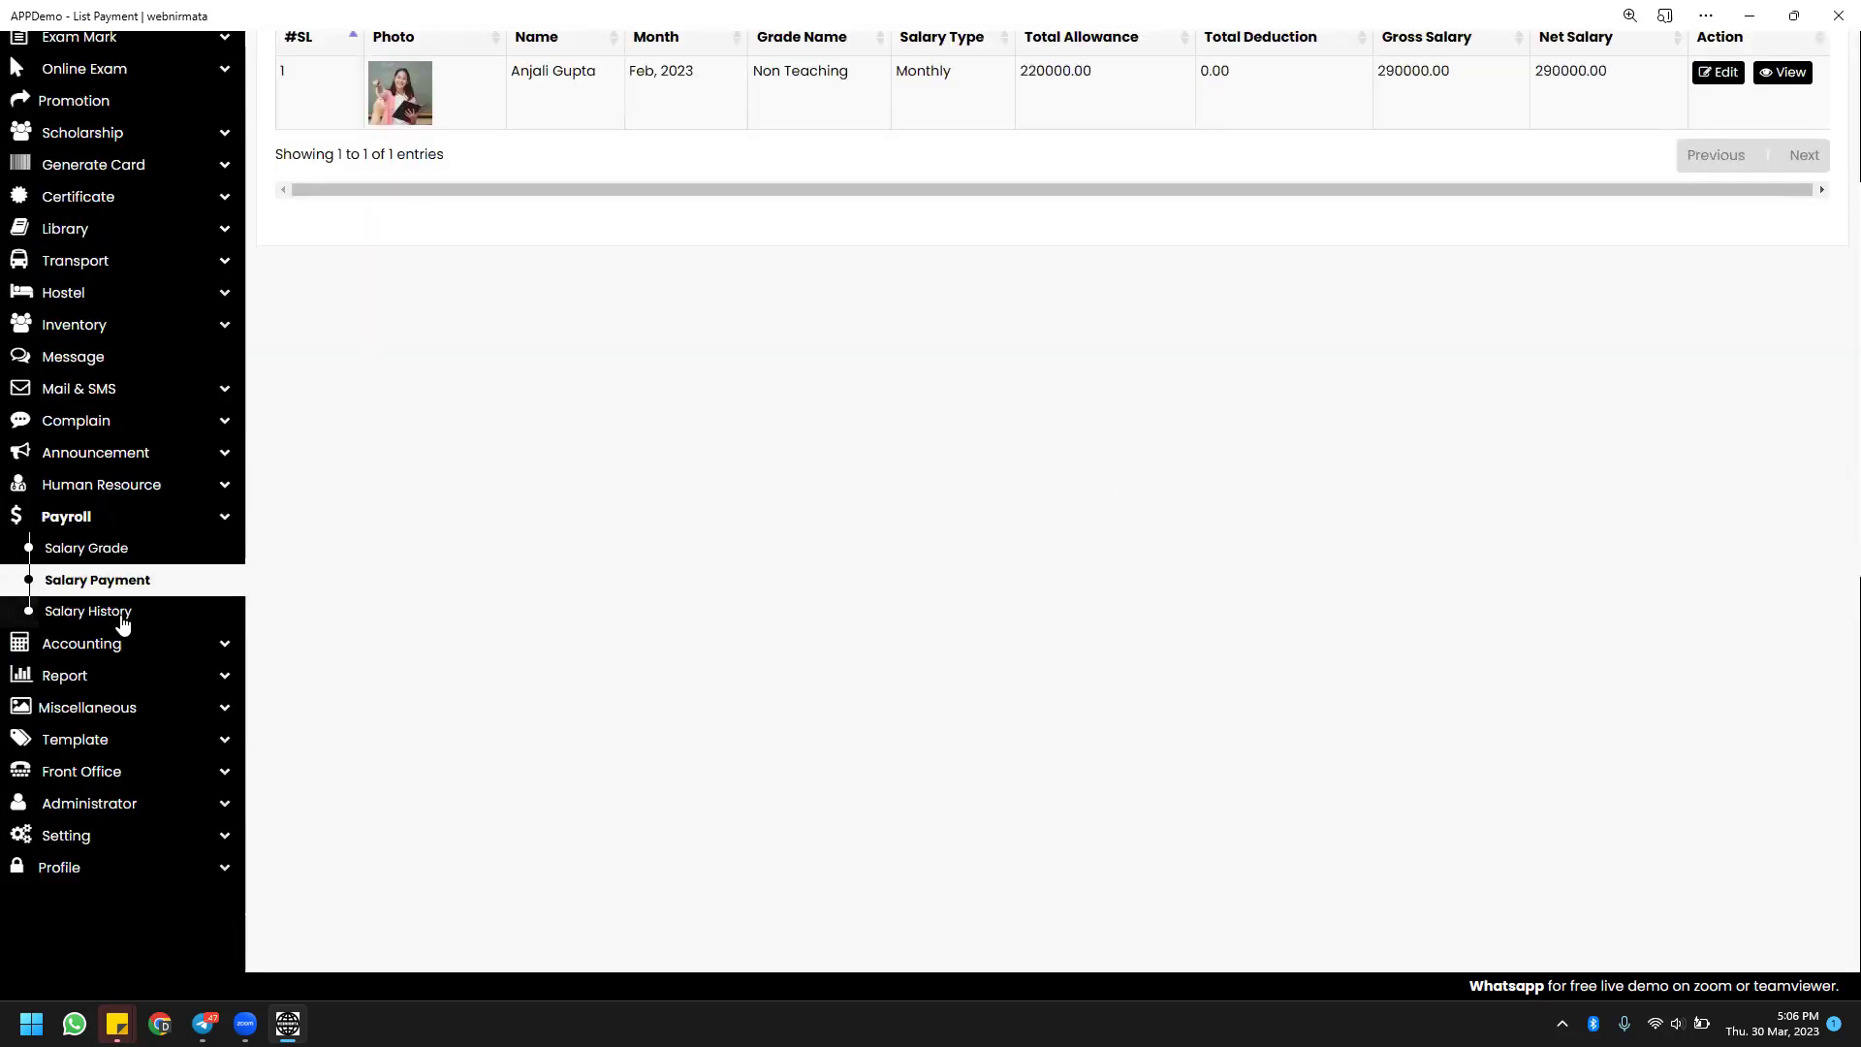
pyautogui.click(122, 622)
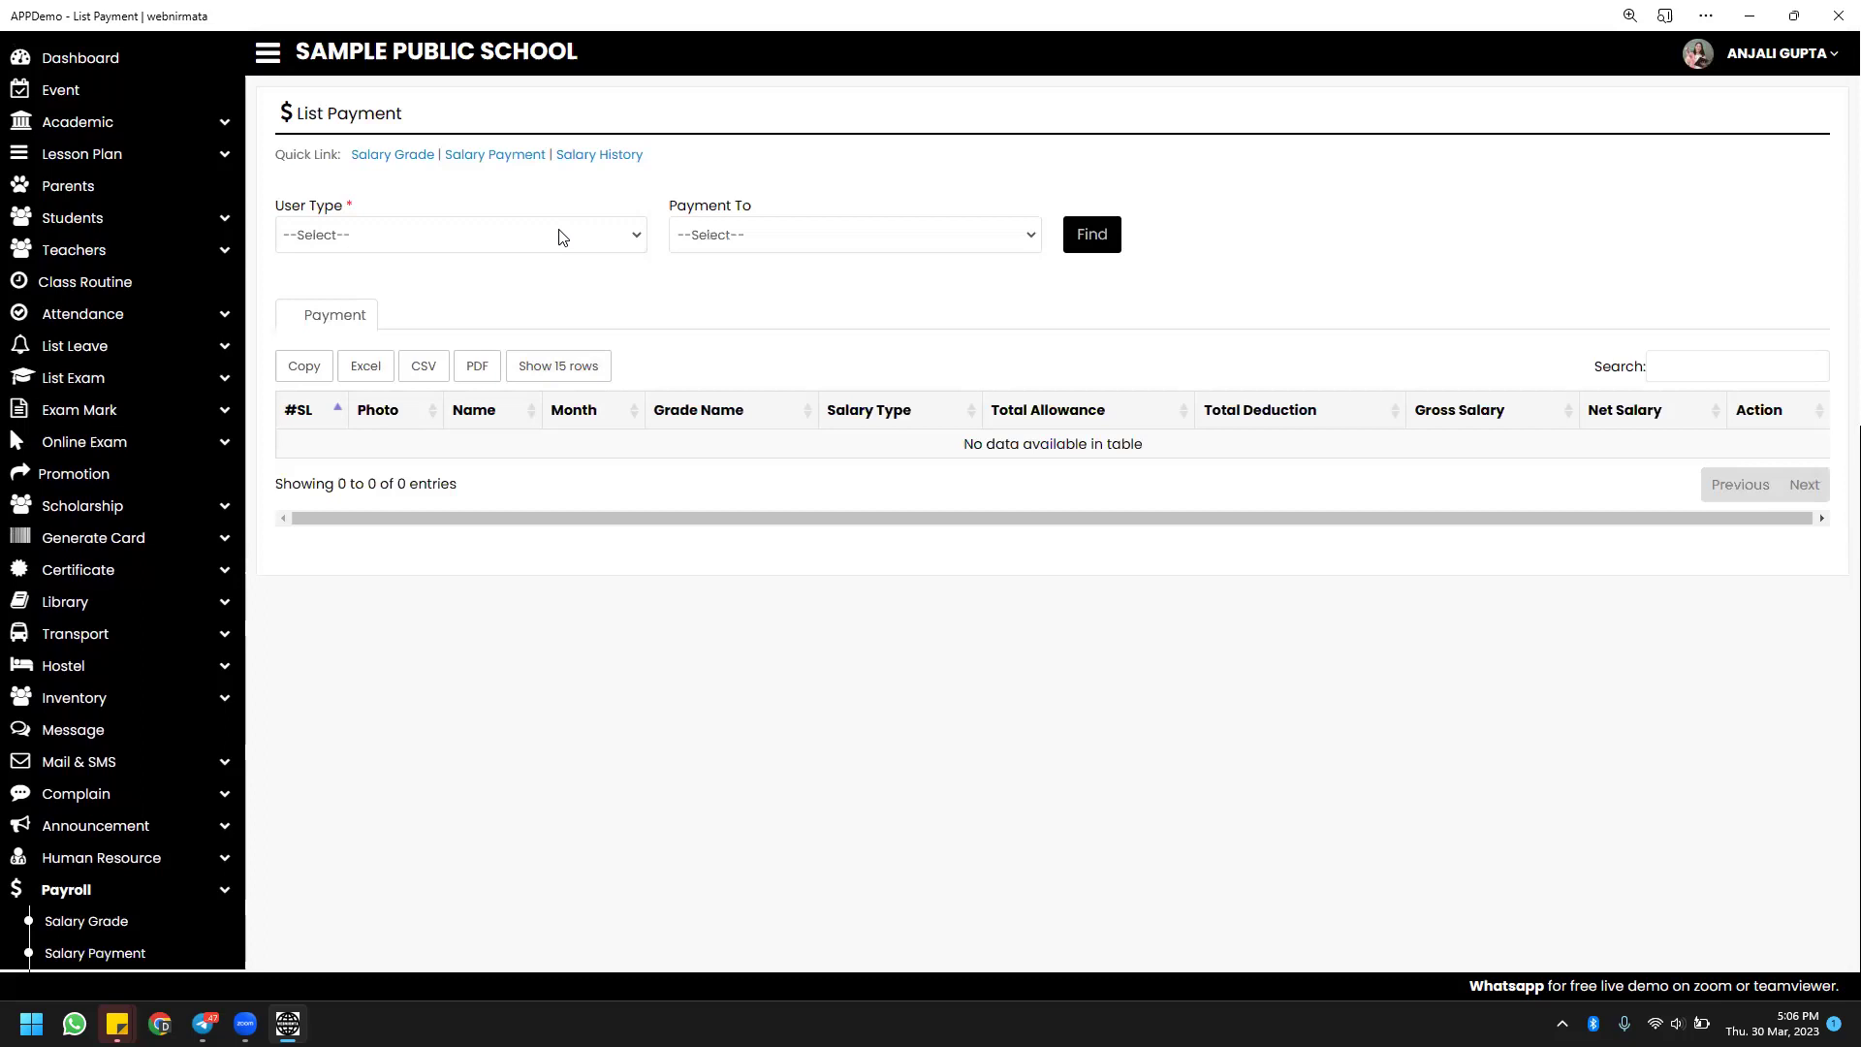
pyautogui.click(561, 235)
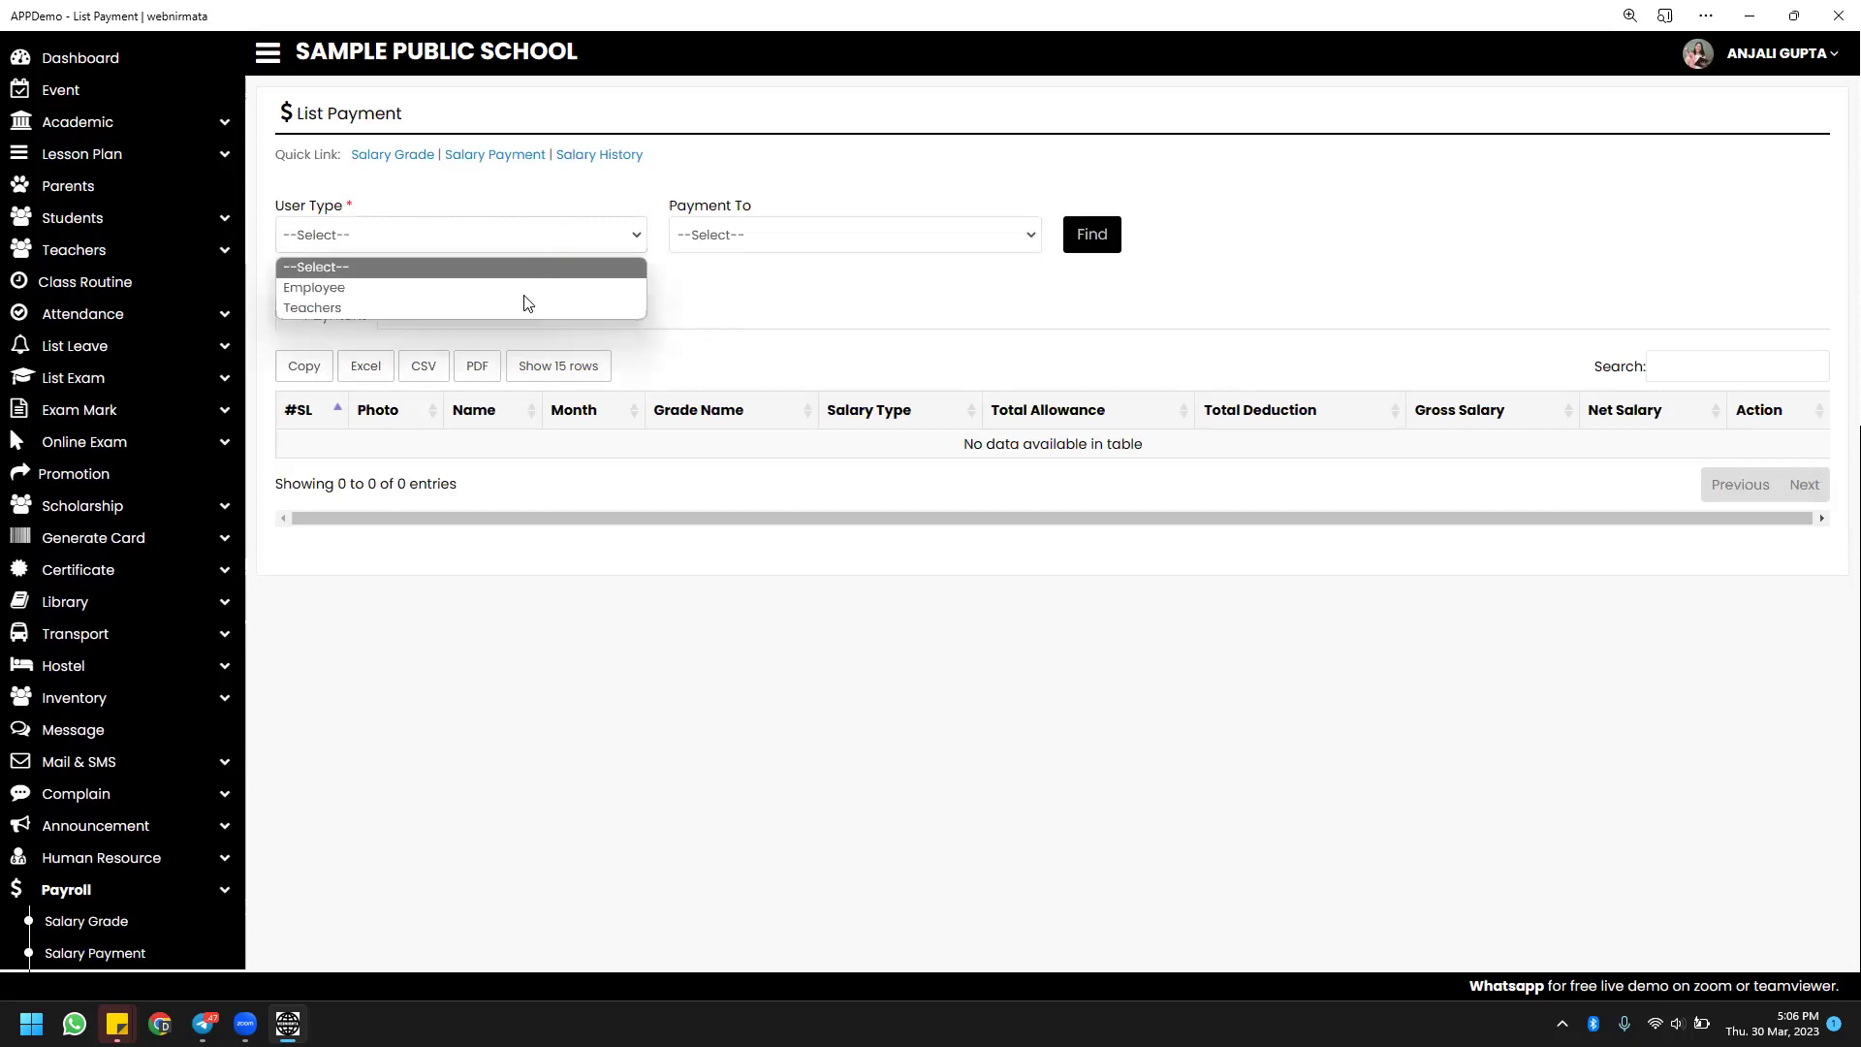
pyautogui.click(527, 288)
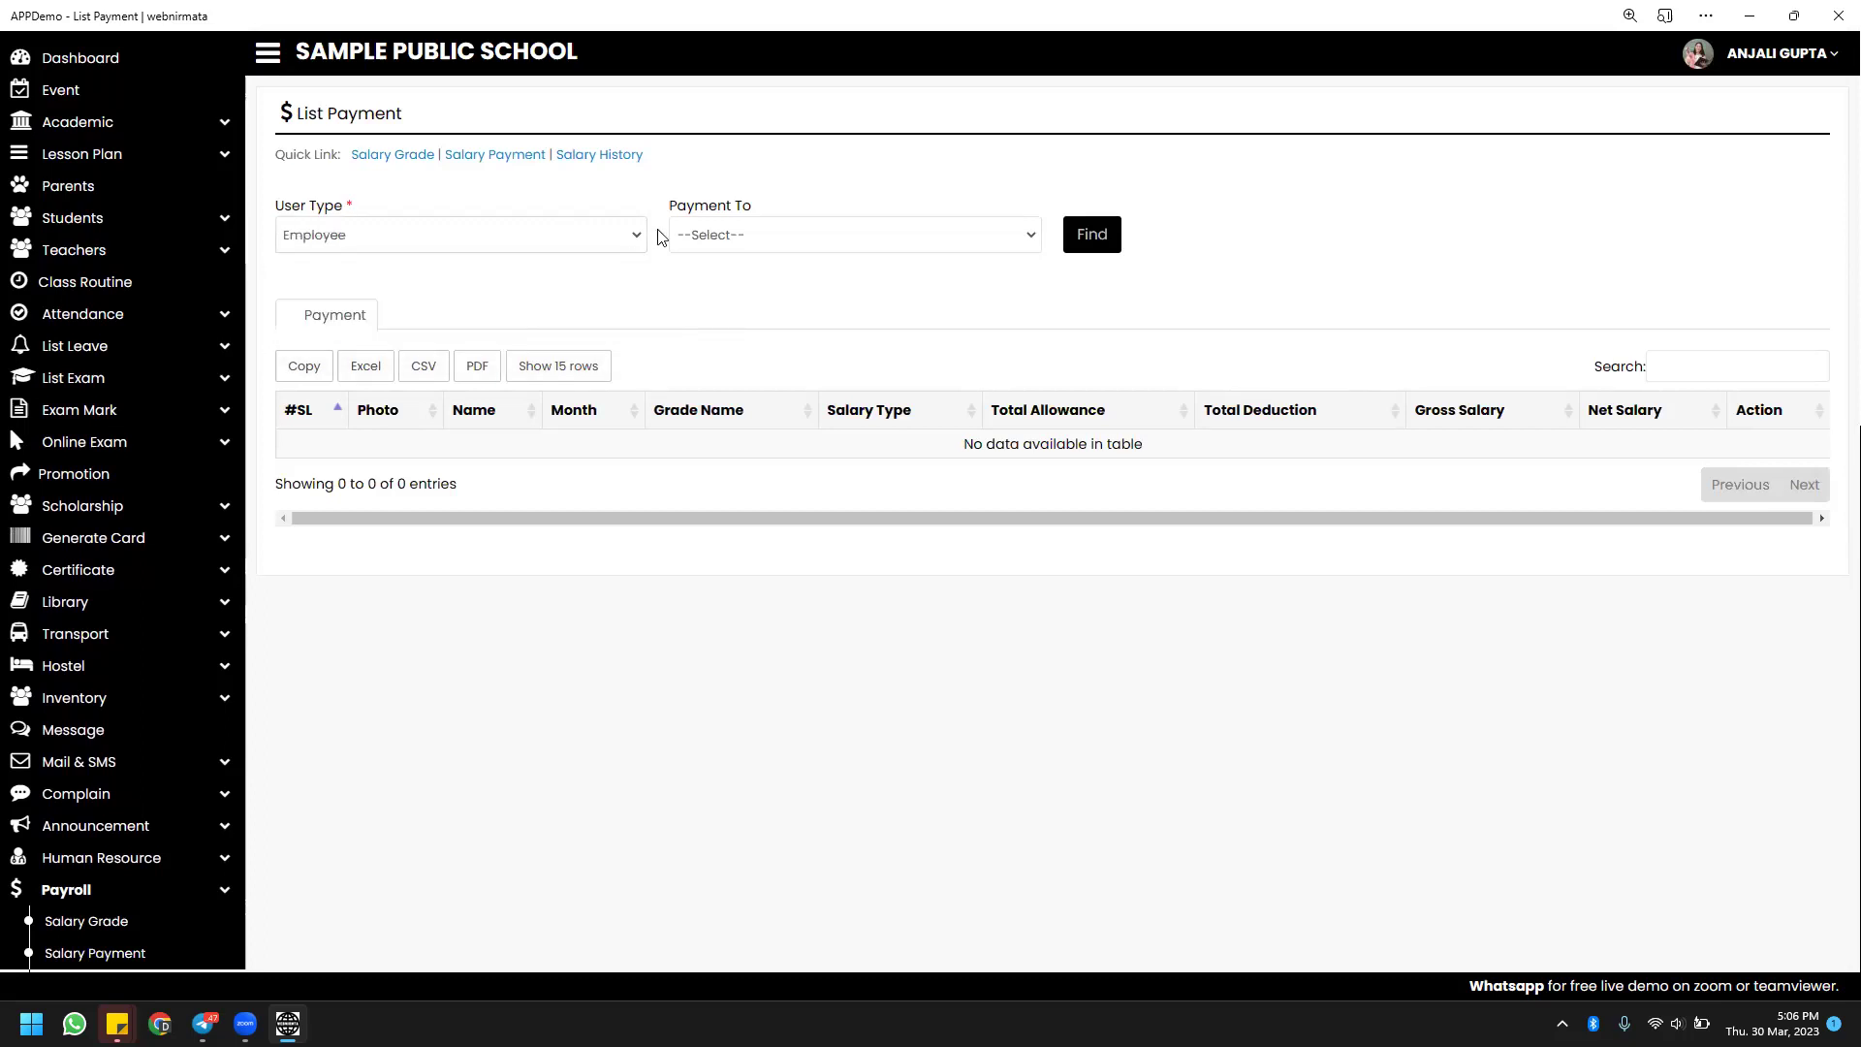
pyautogui.click(719, 238)
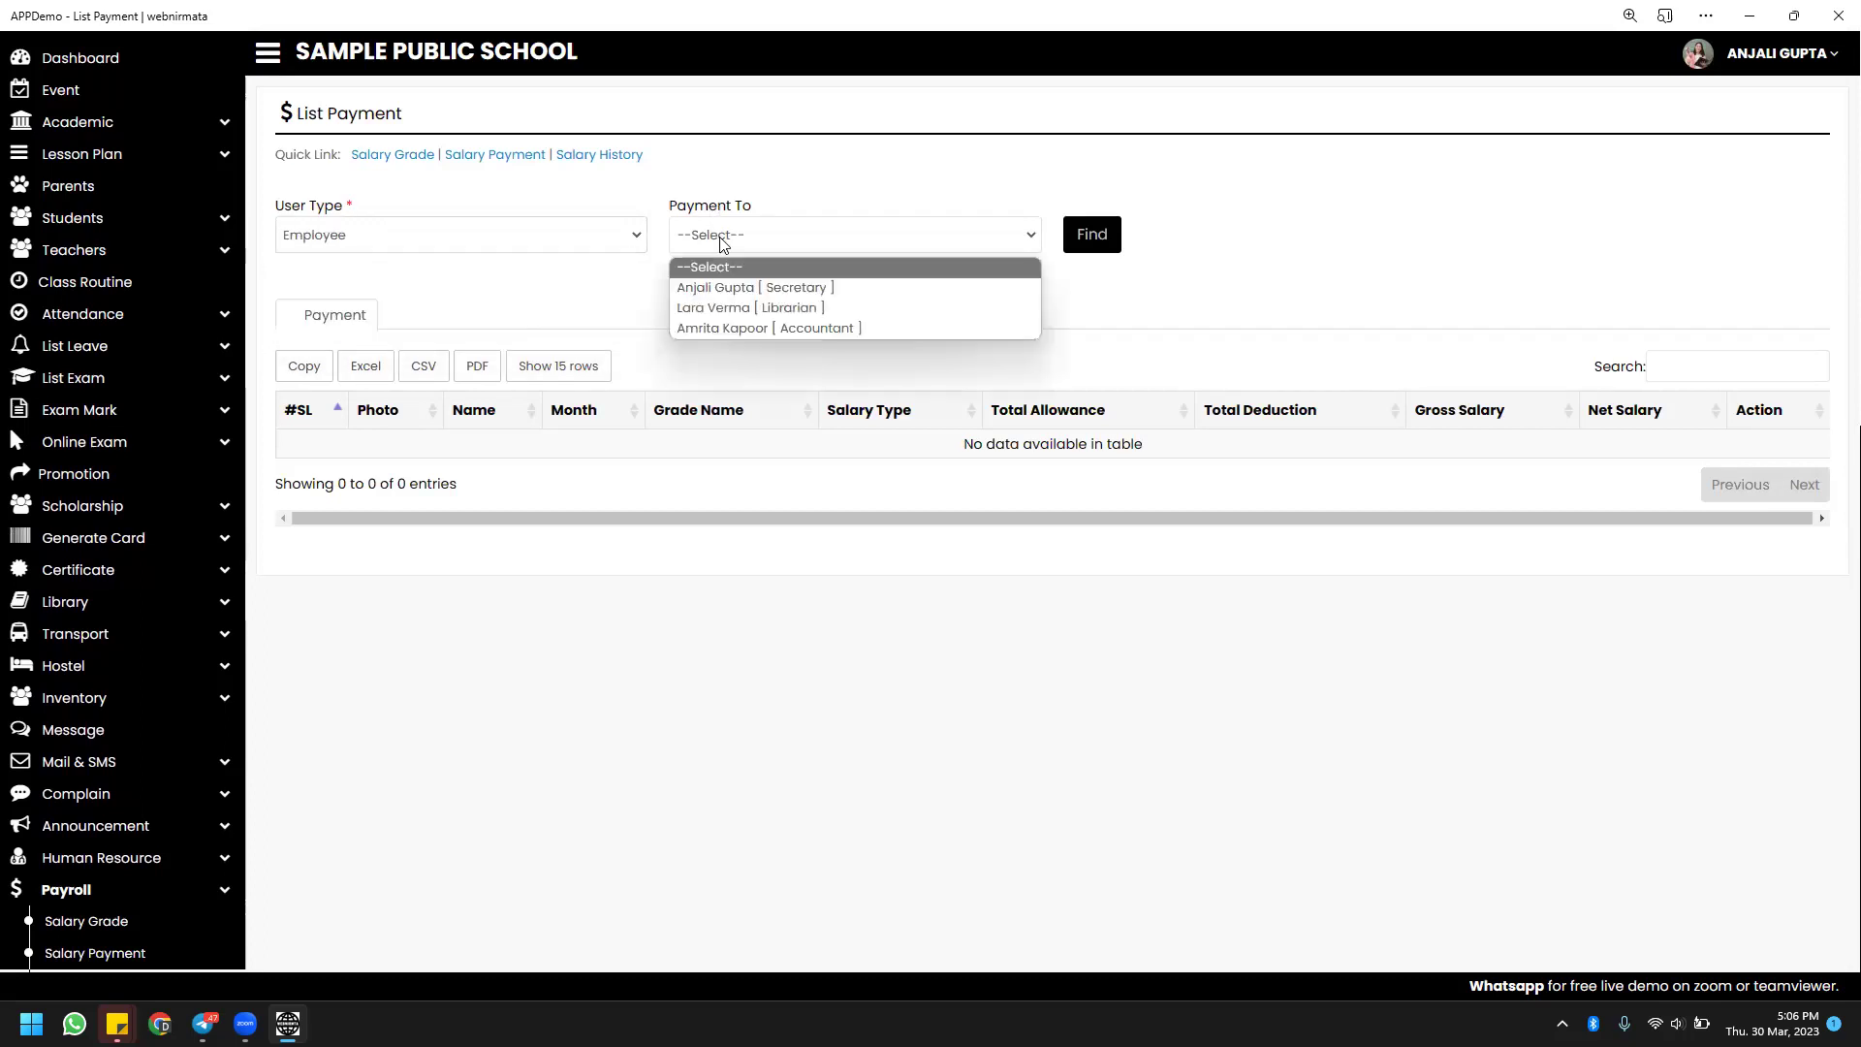
pyautogui.click(771, 286)
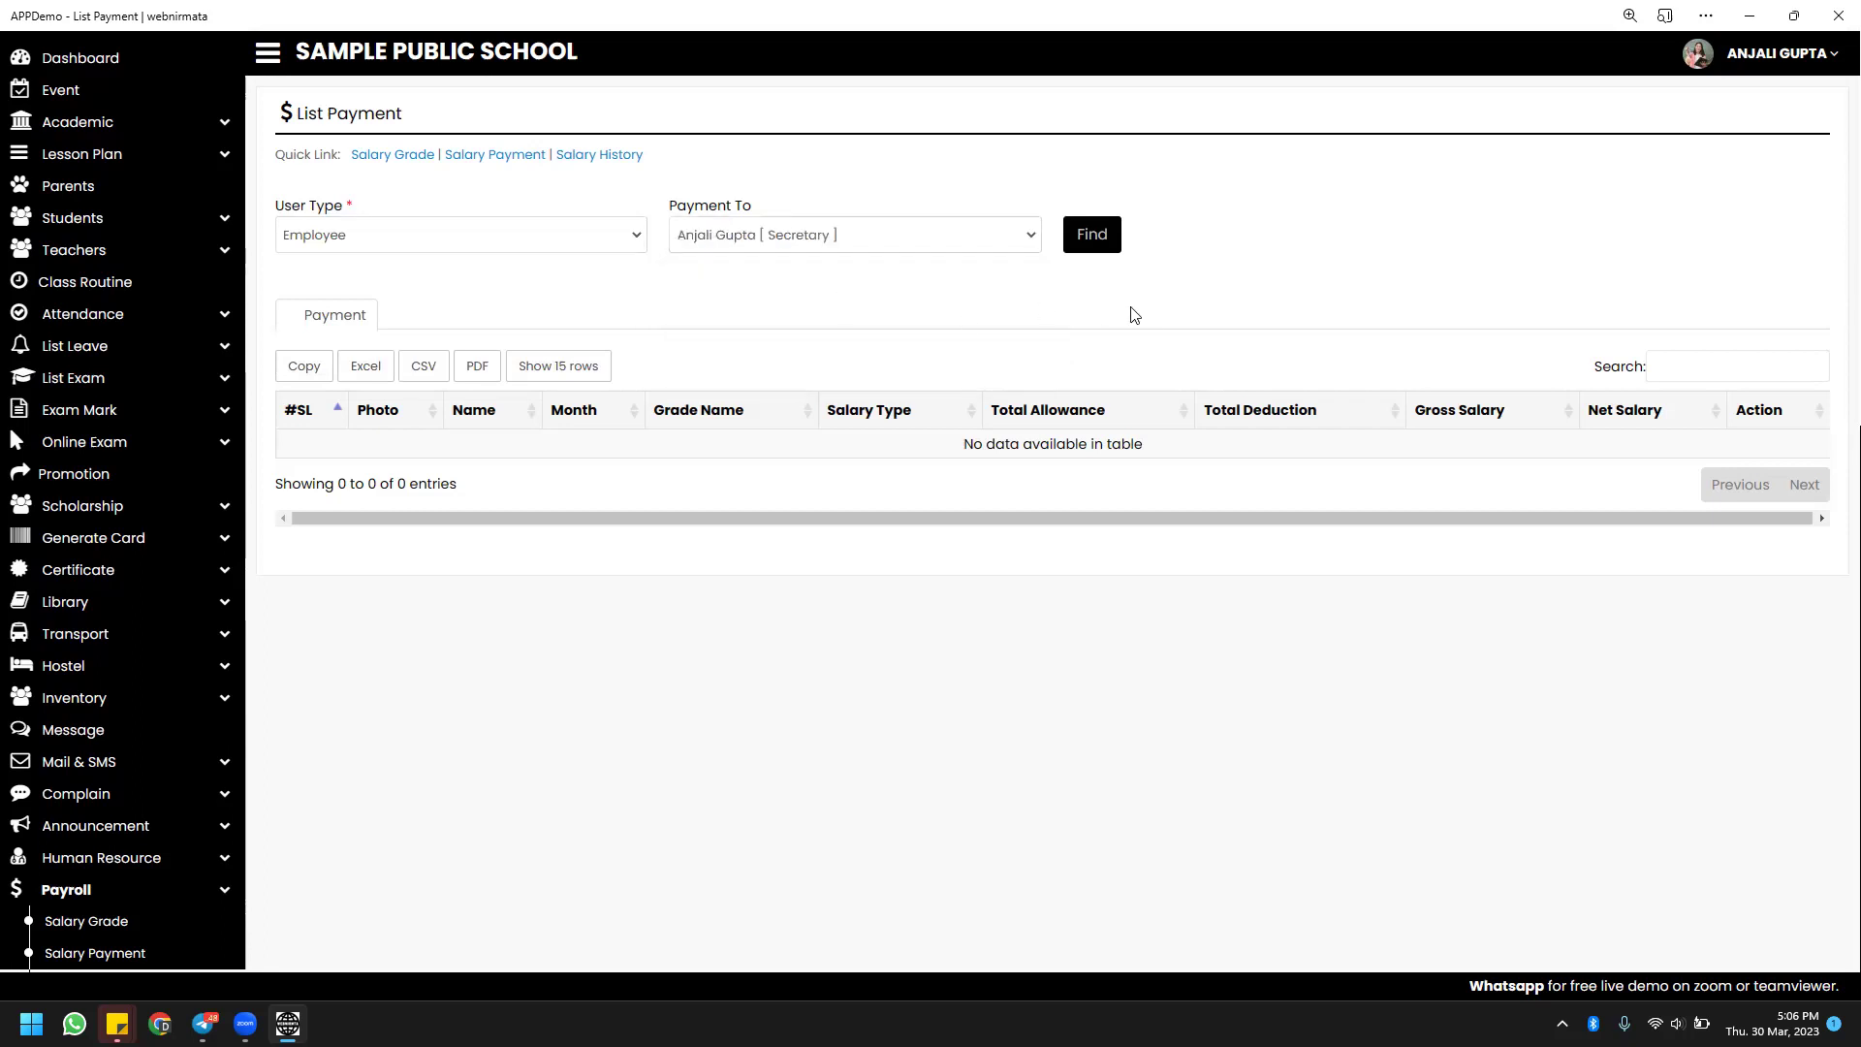
pyautogui.click(1107, 254)
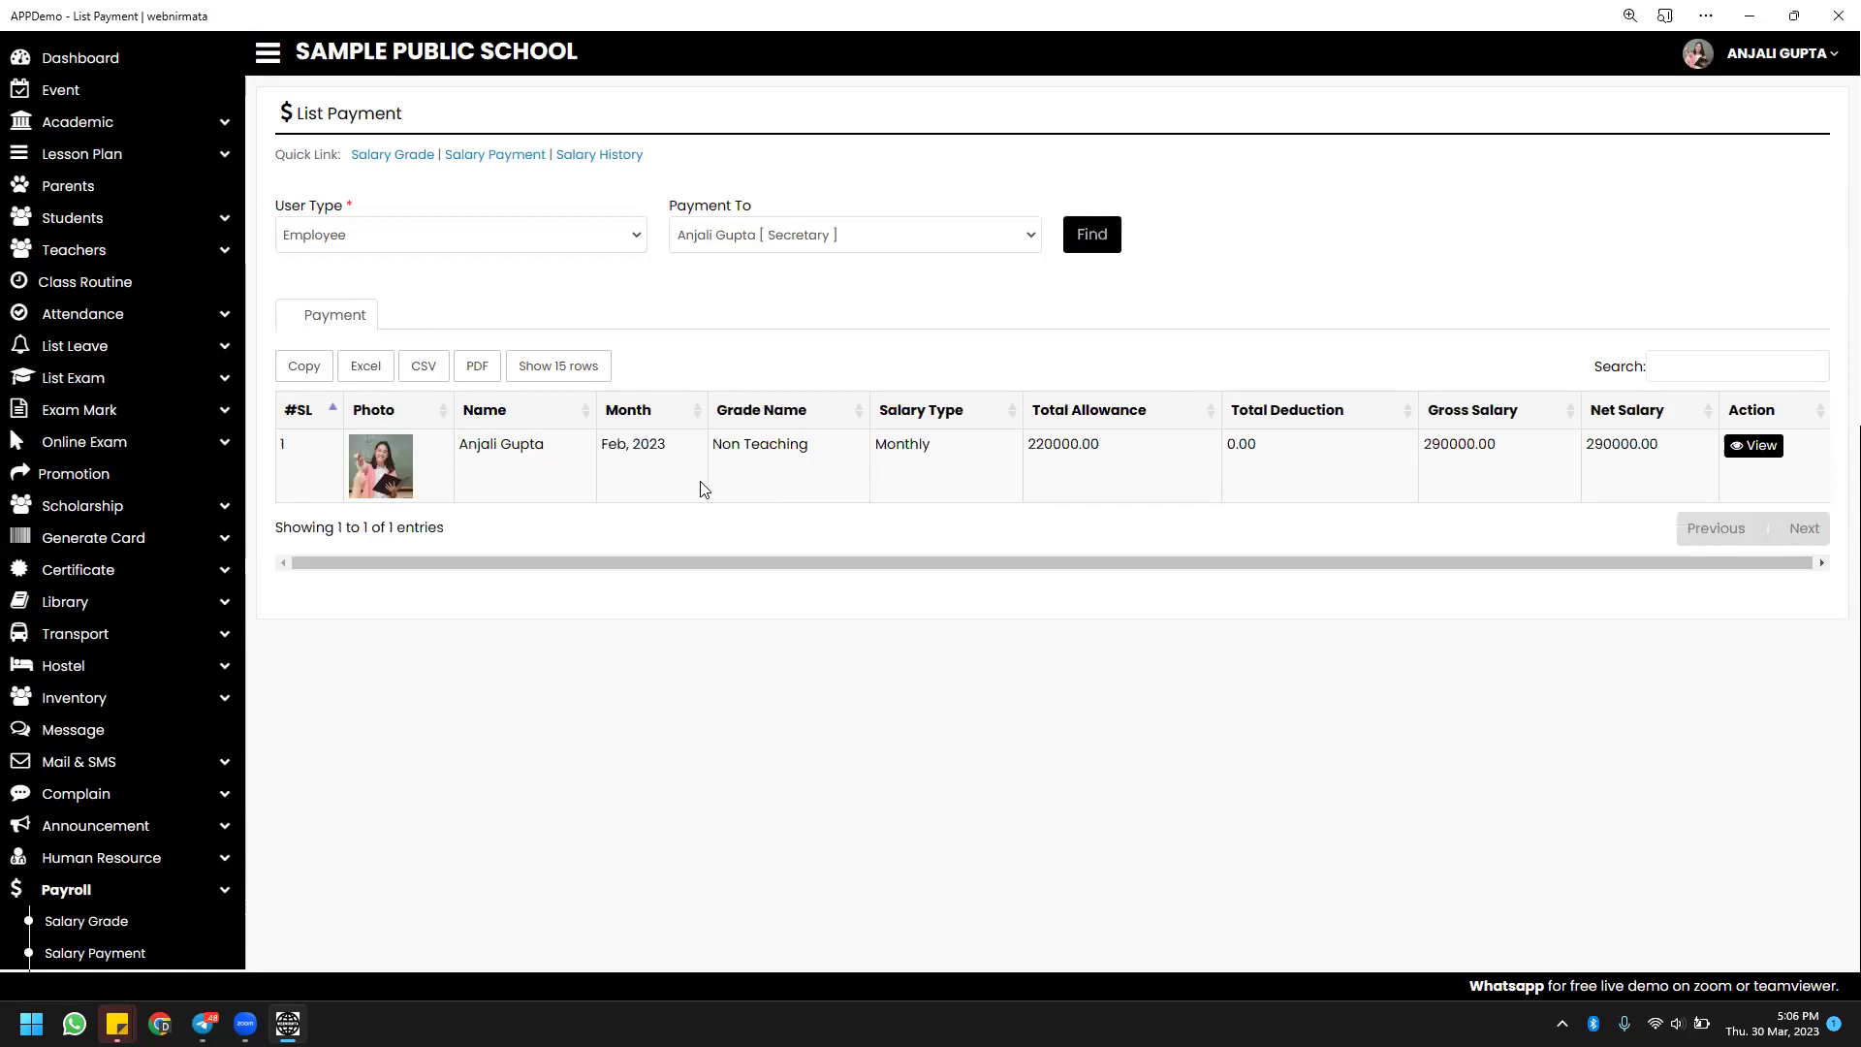
# Open the accounting discount list and review its discount entries.
pyautogui.scroll(-2, 629, 484)
pyautogui.scroll(-1, 629, 484)
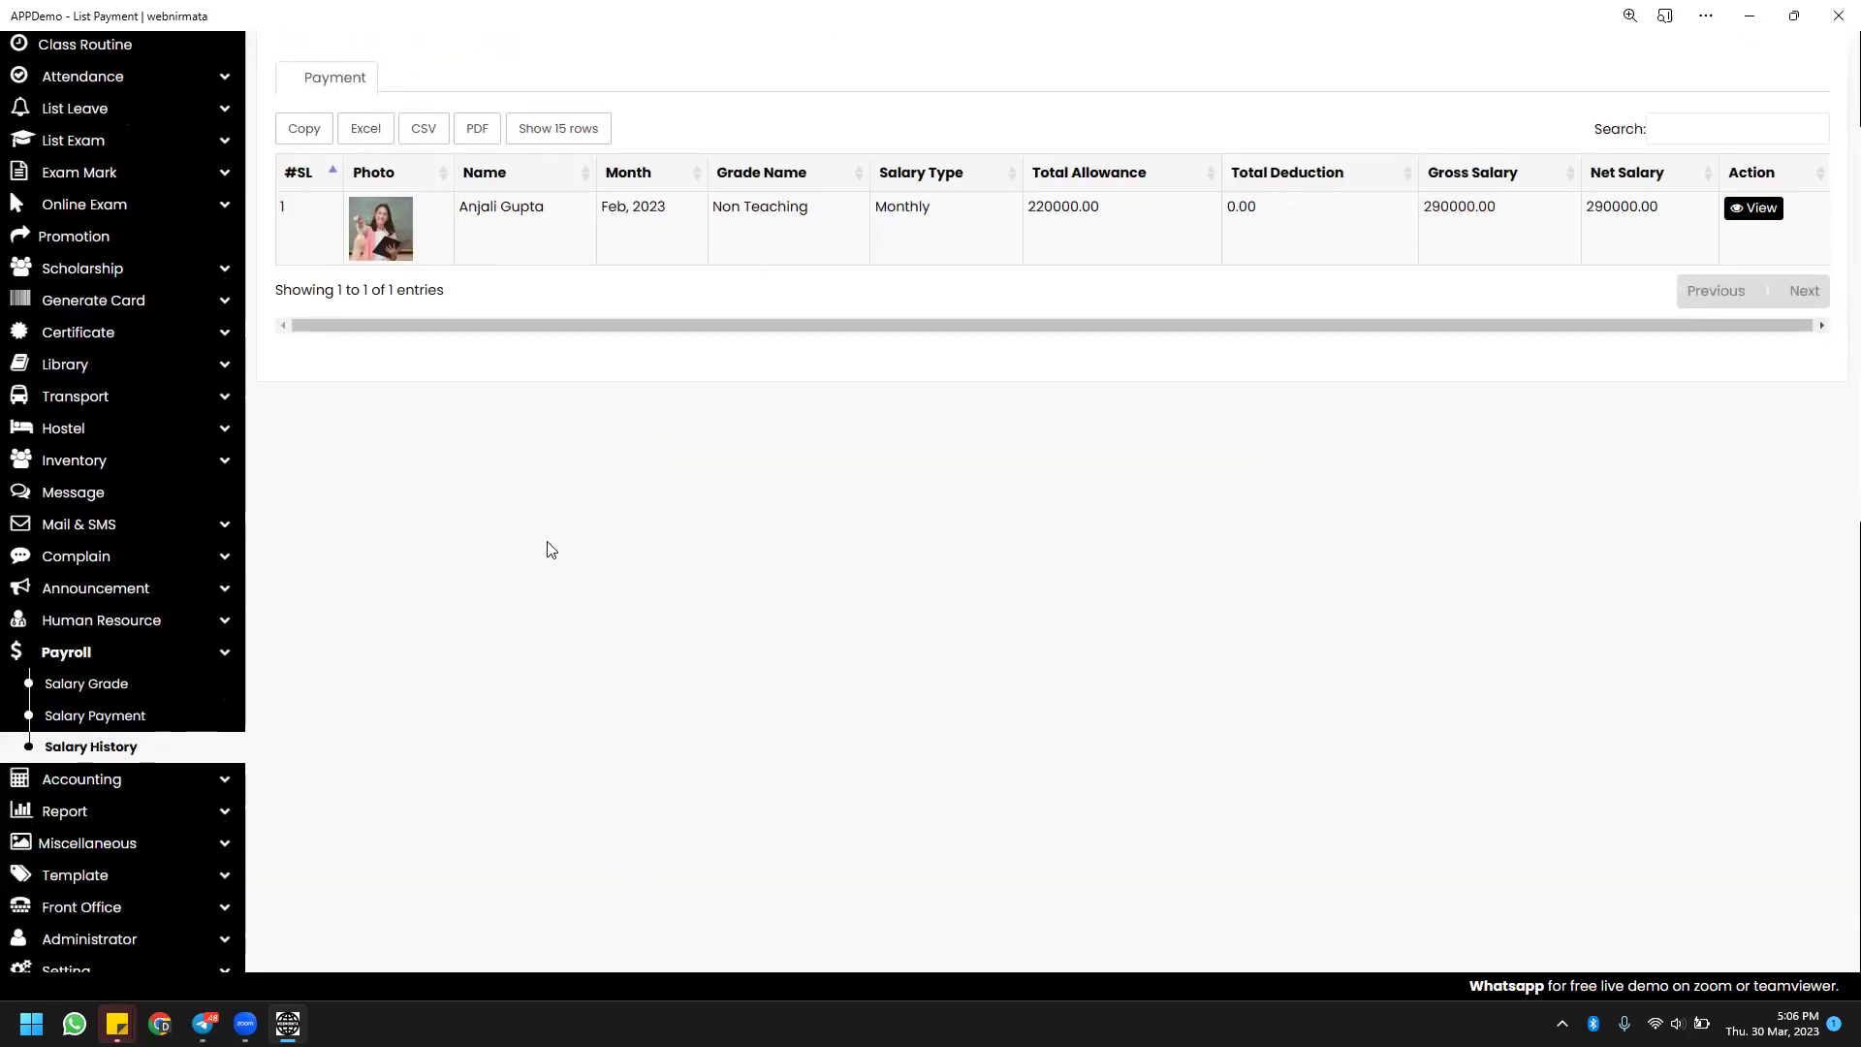
pyautogui.click(228, 789)
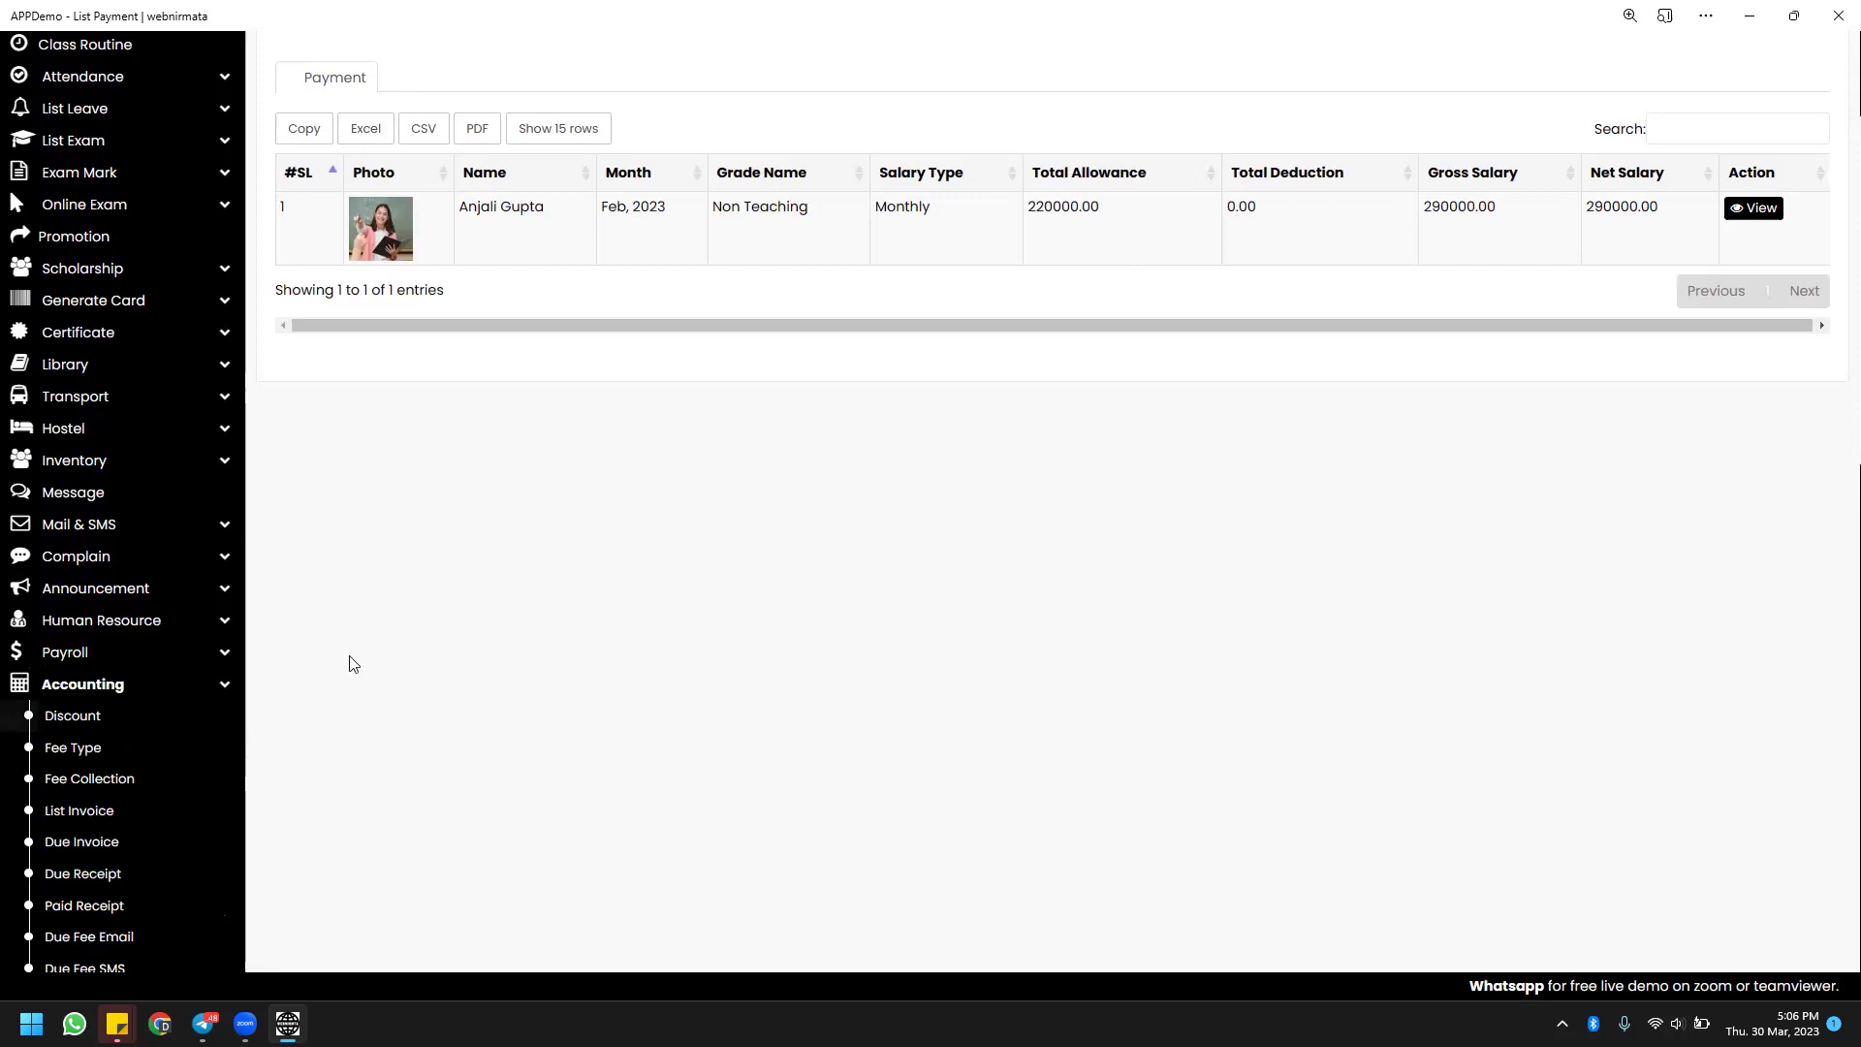
pyautogui.scroll(-1, 578, 475)
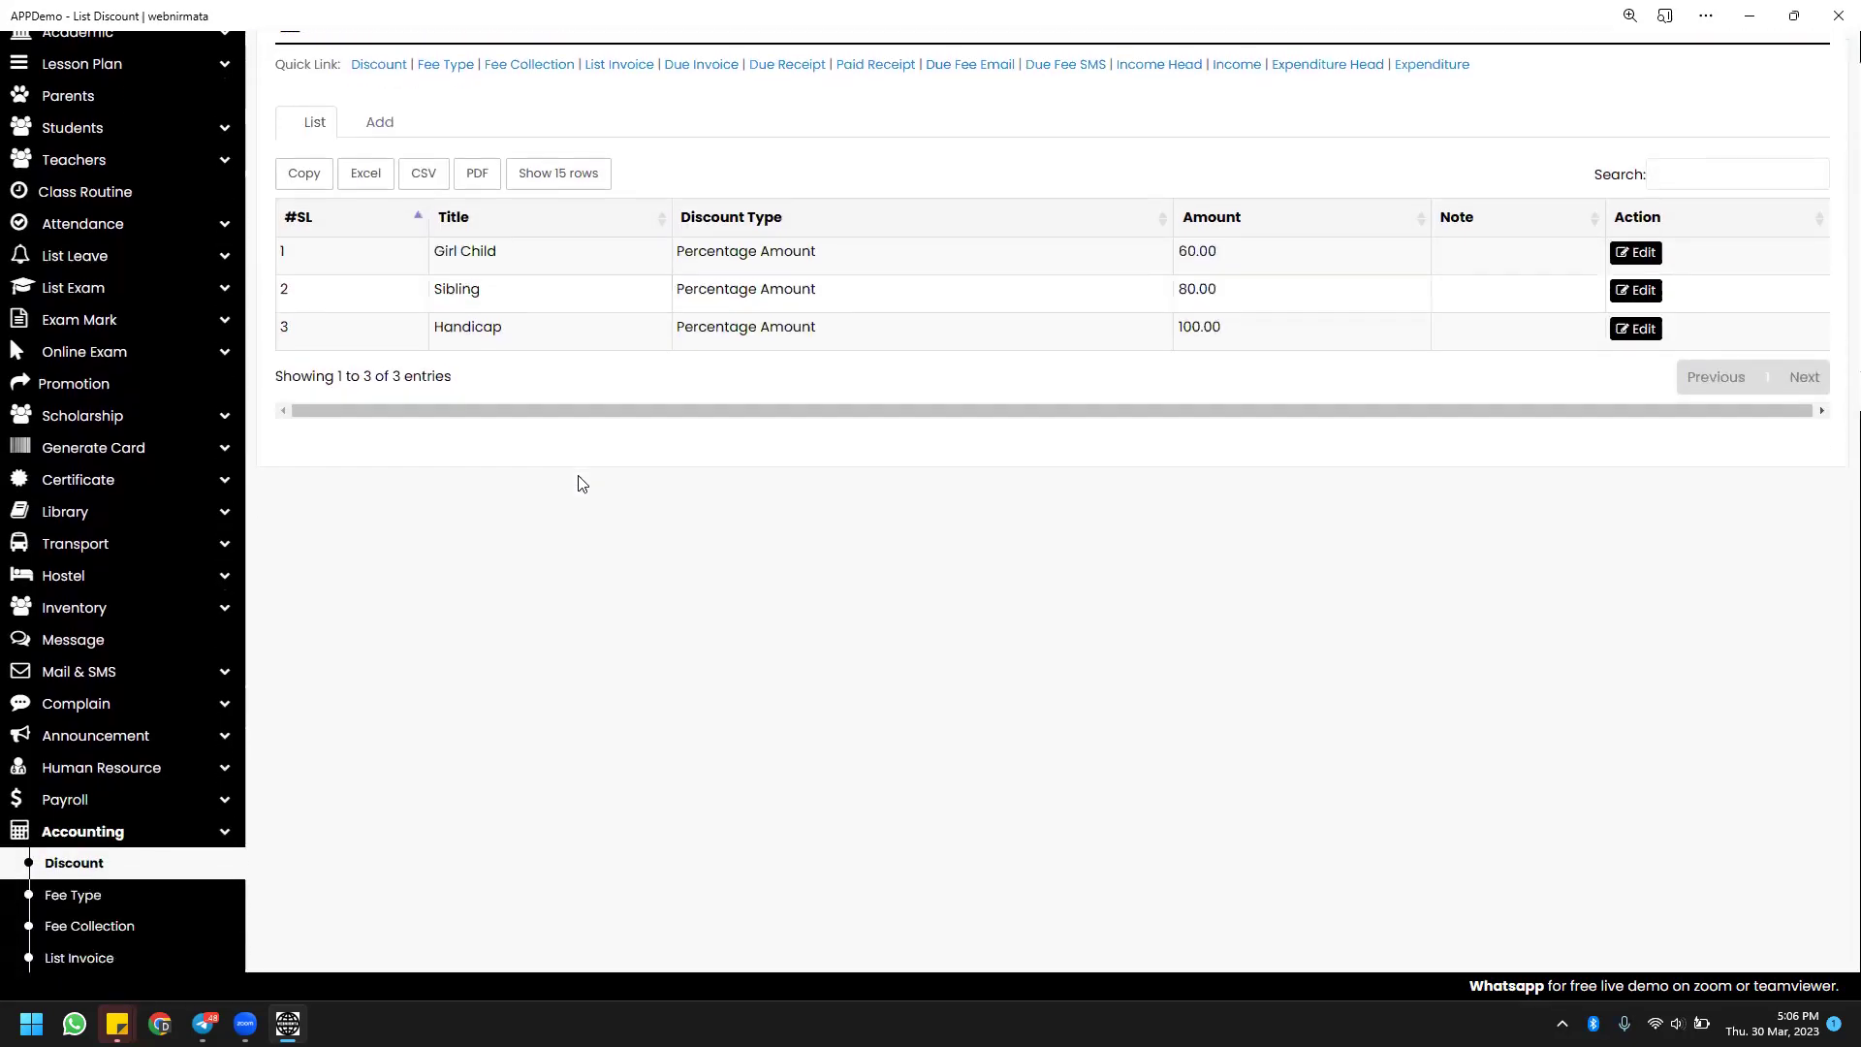
pyautogui.scroll(-1, 582, 482)
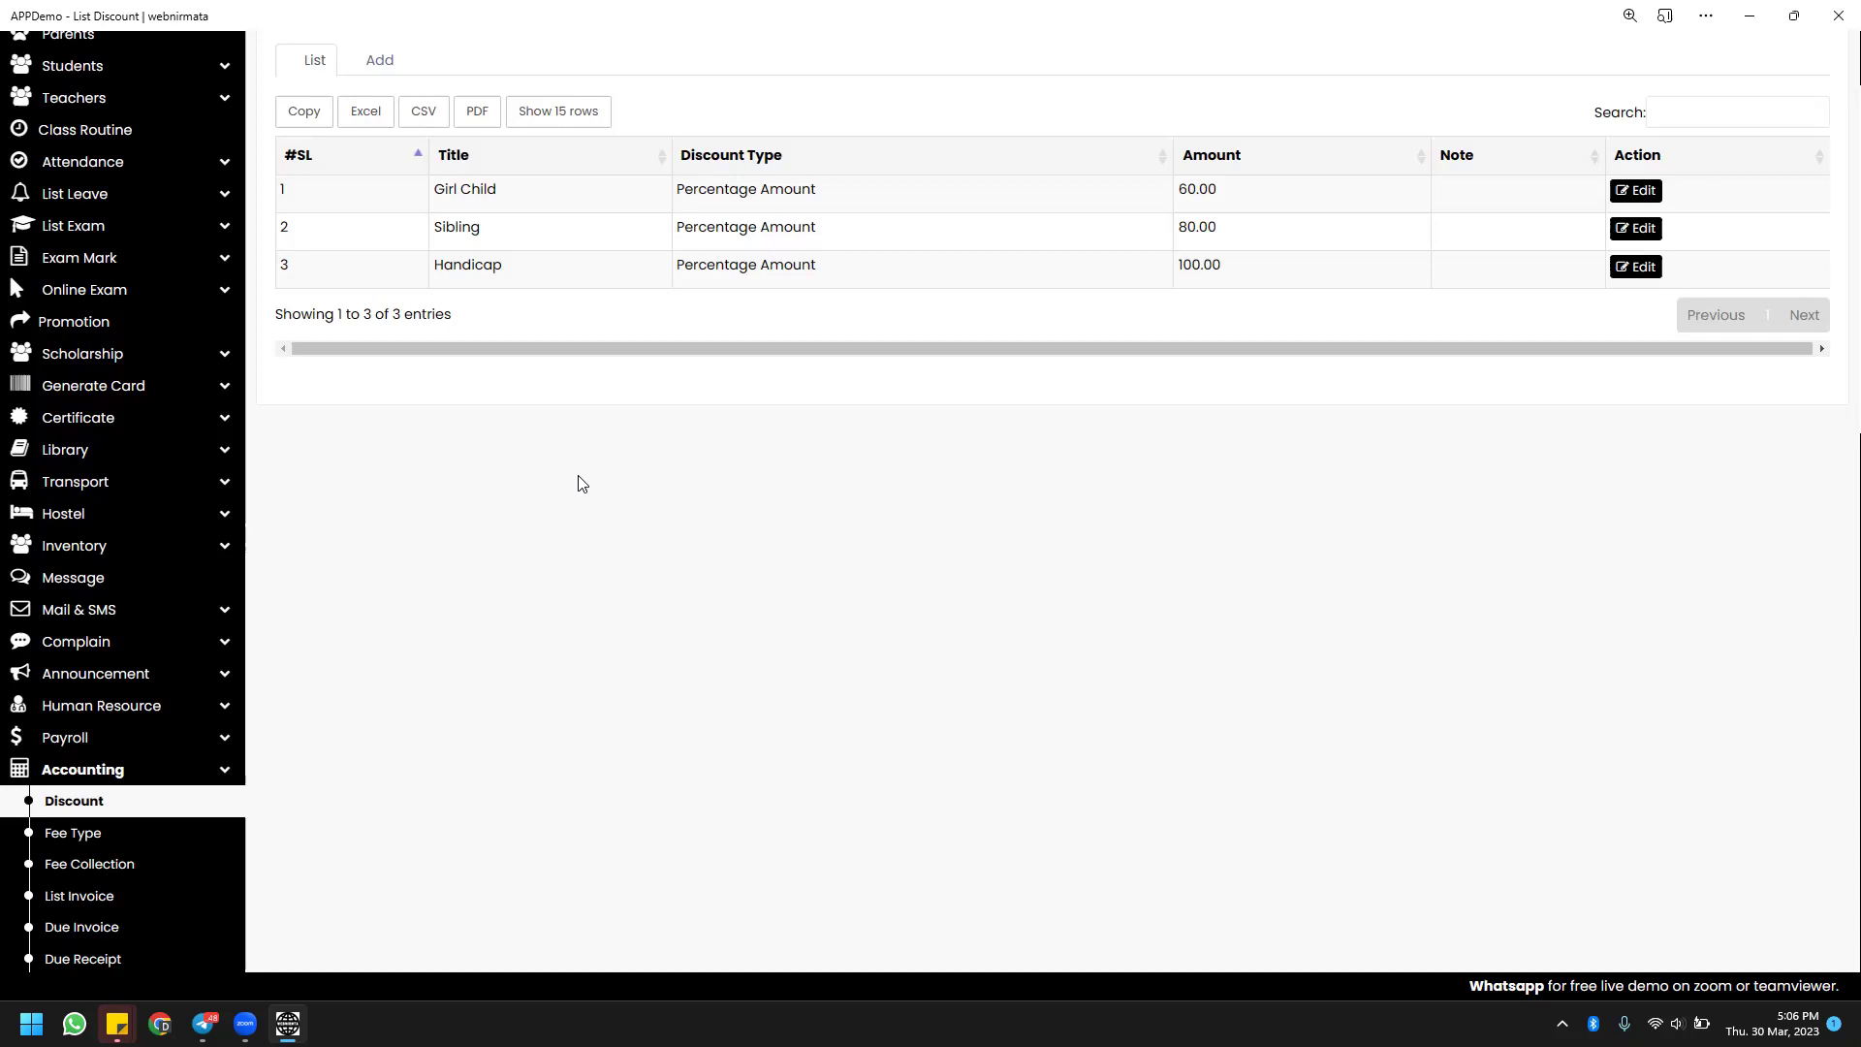
# Review the fee type list and examine its add form with General Fee as the fee type.
pyautogui.scroll(-3, 581, 483)
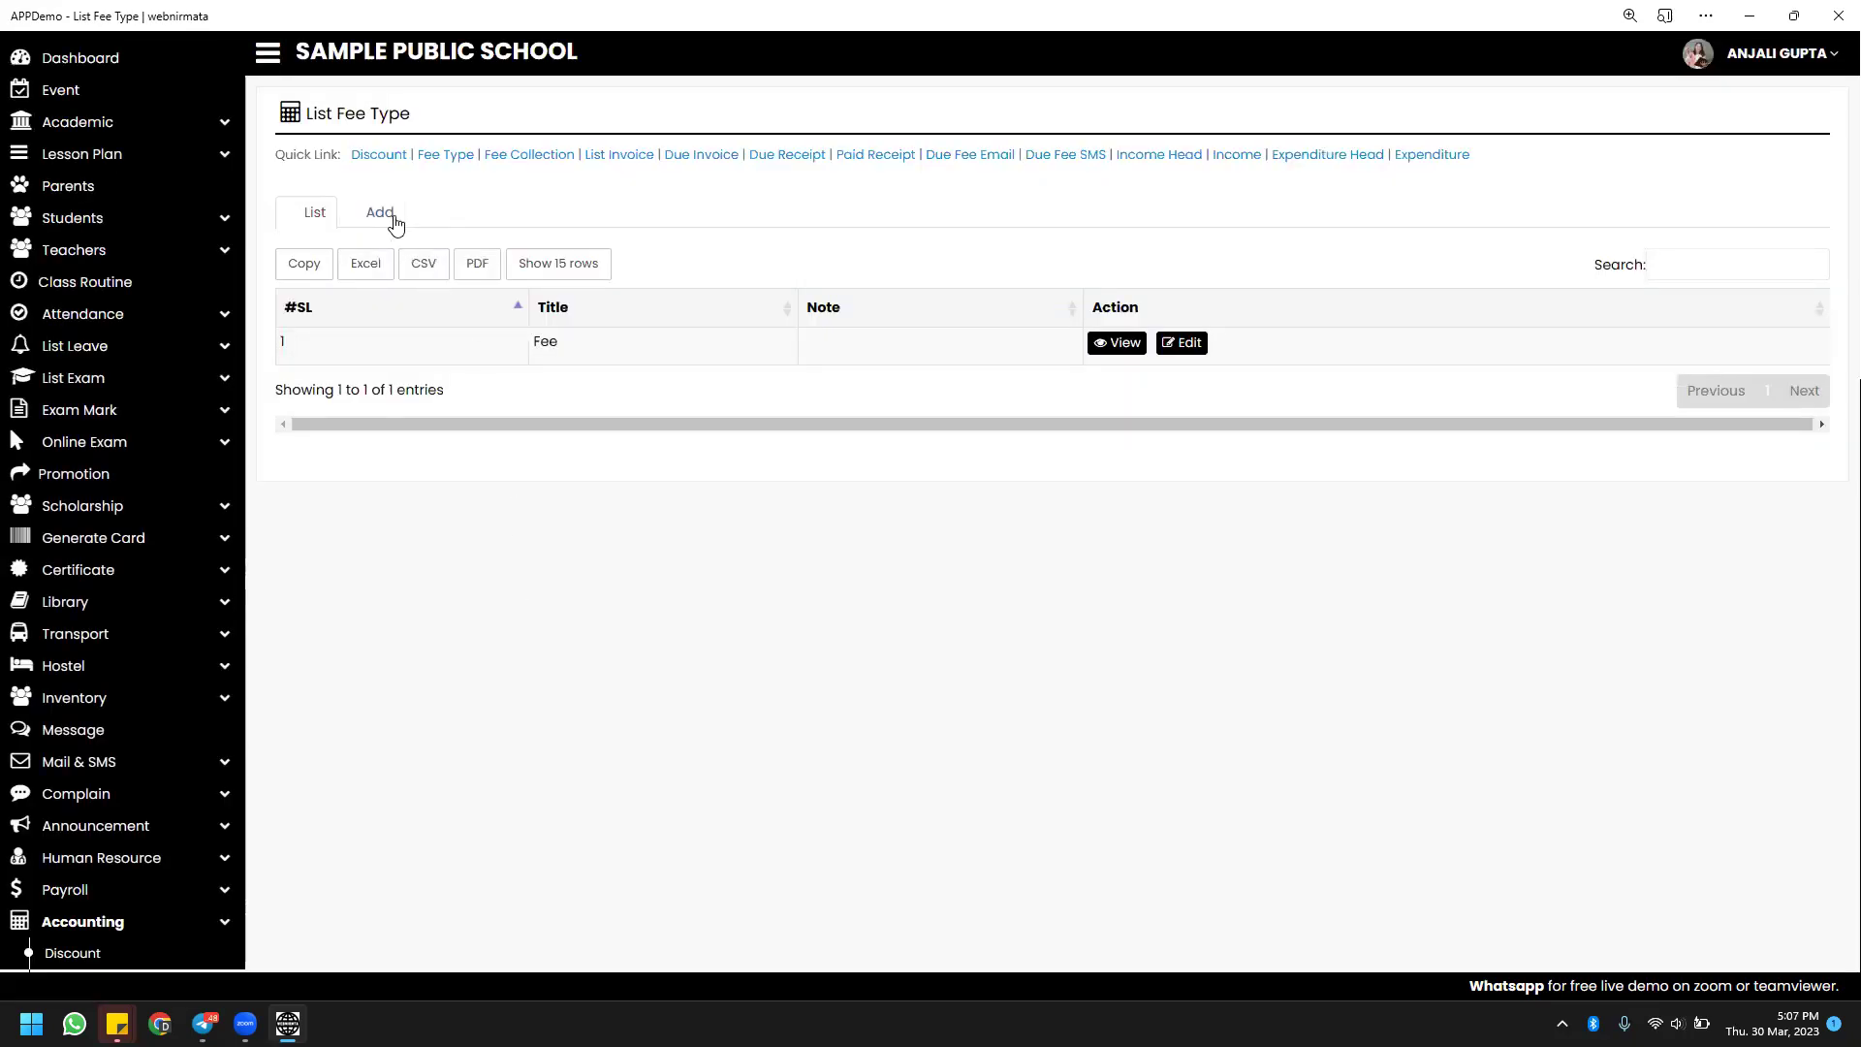
pyautogui.click(371, 215)
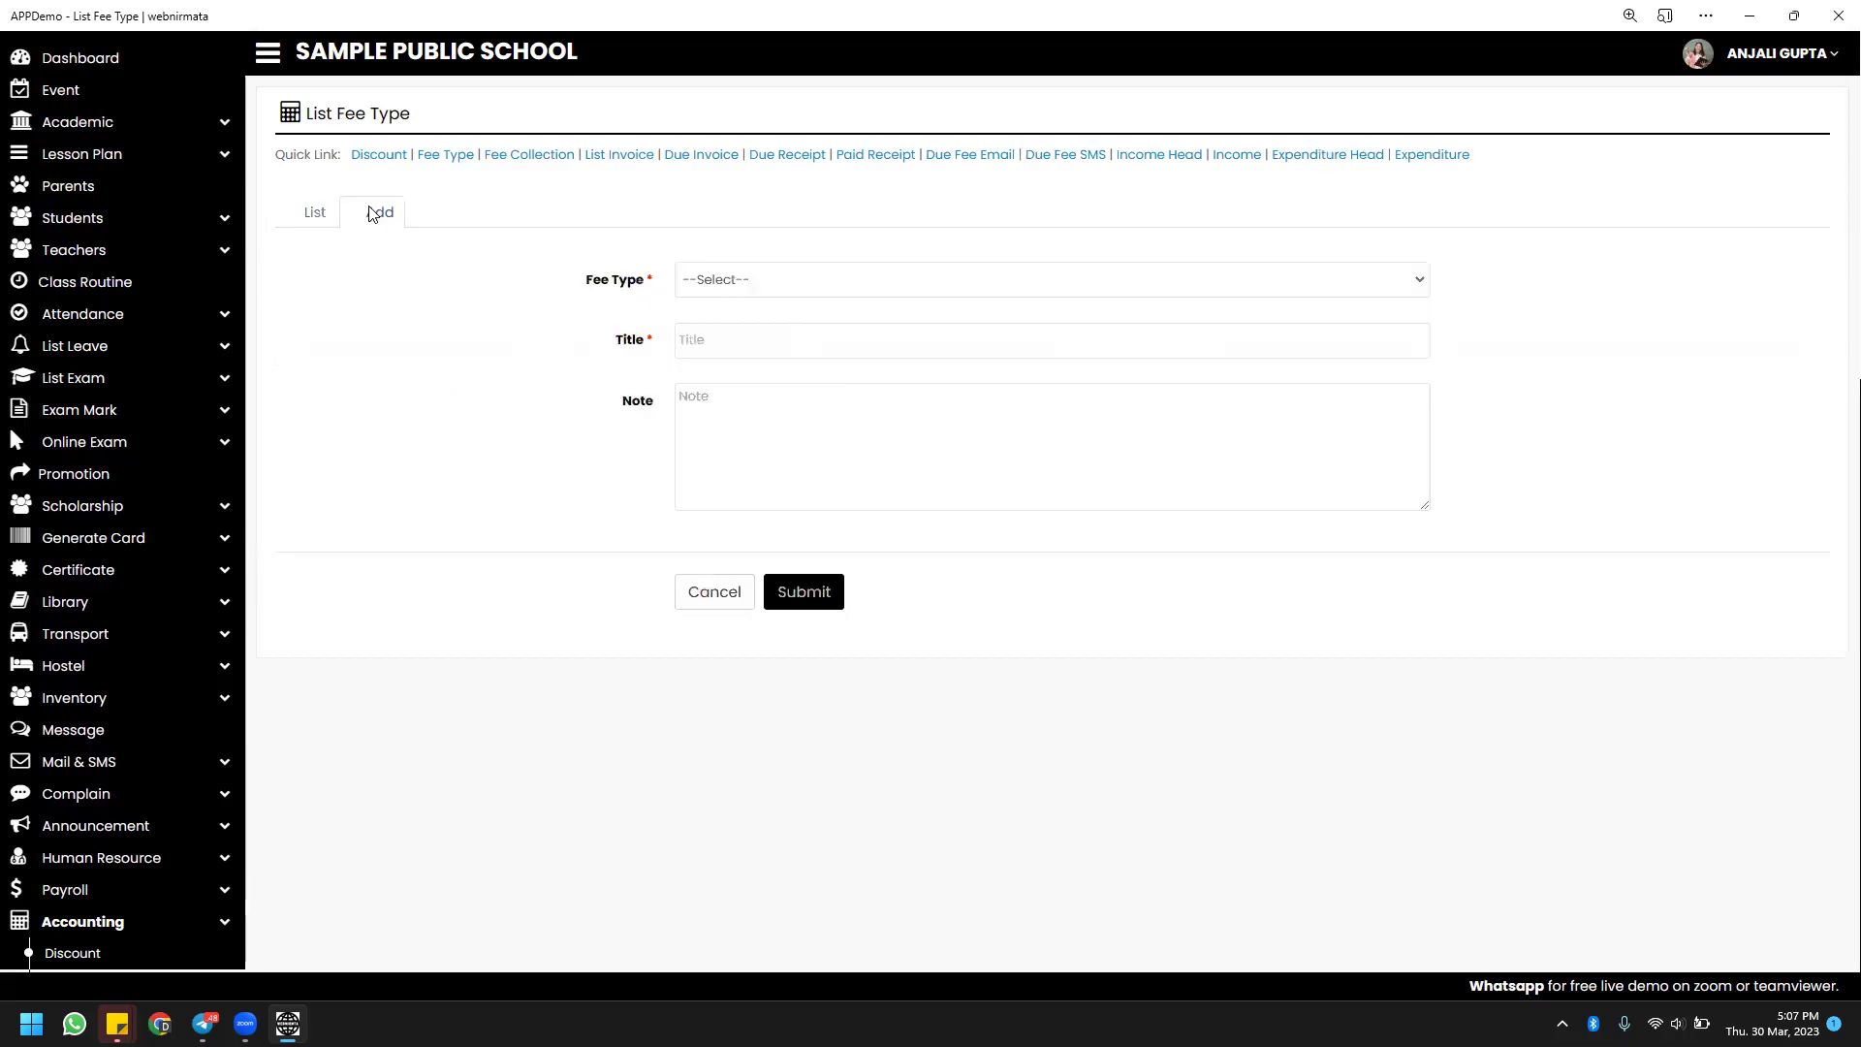
pyautogui.click(717, 281)
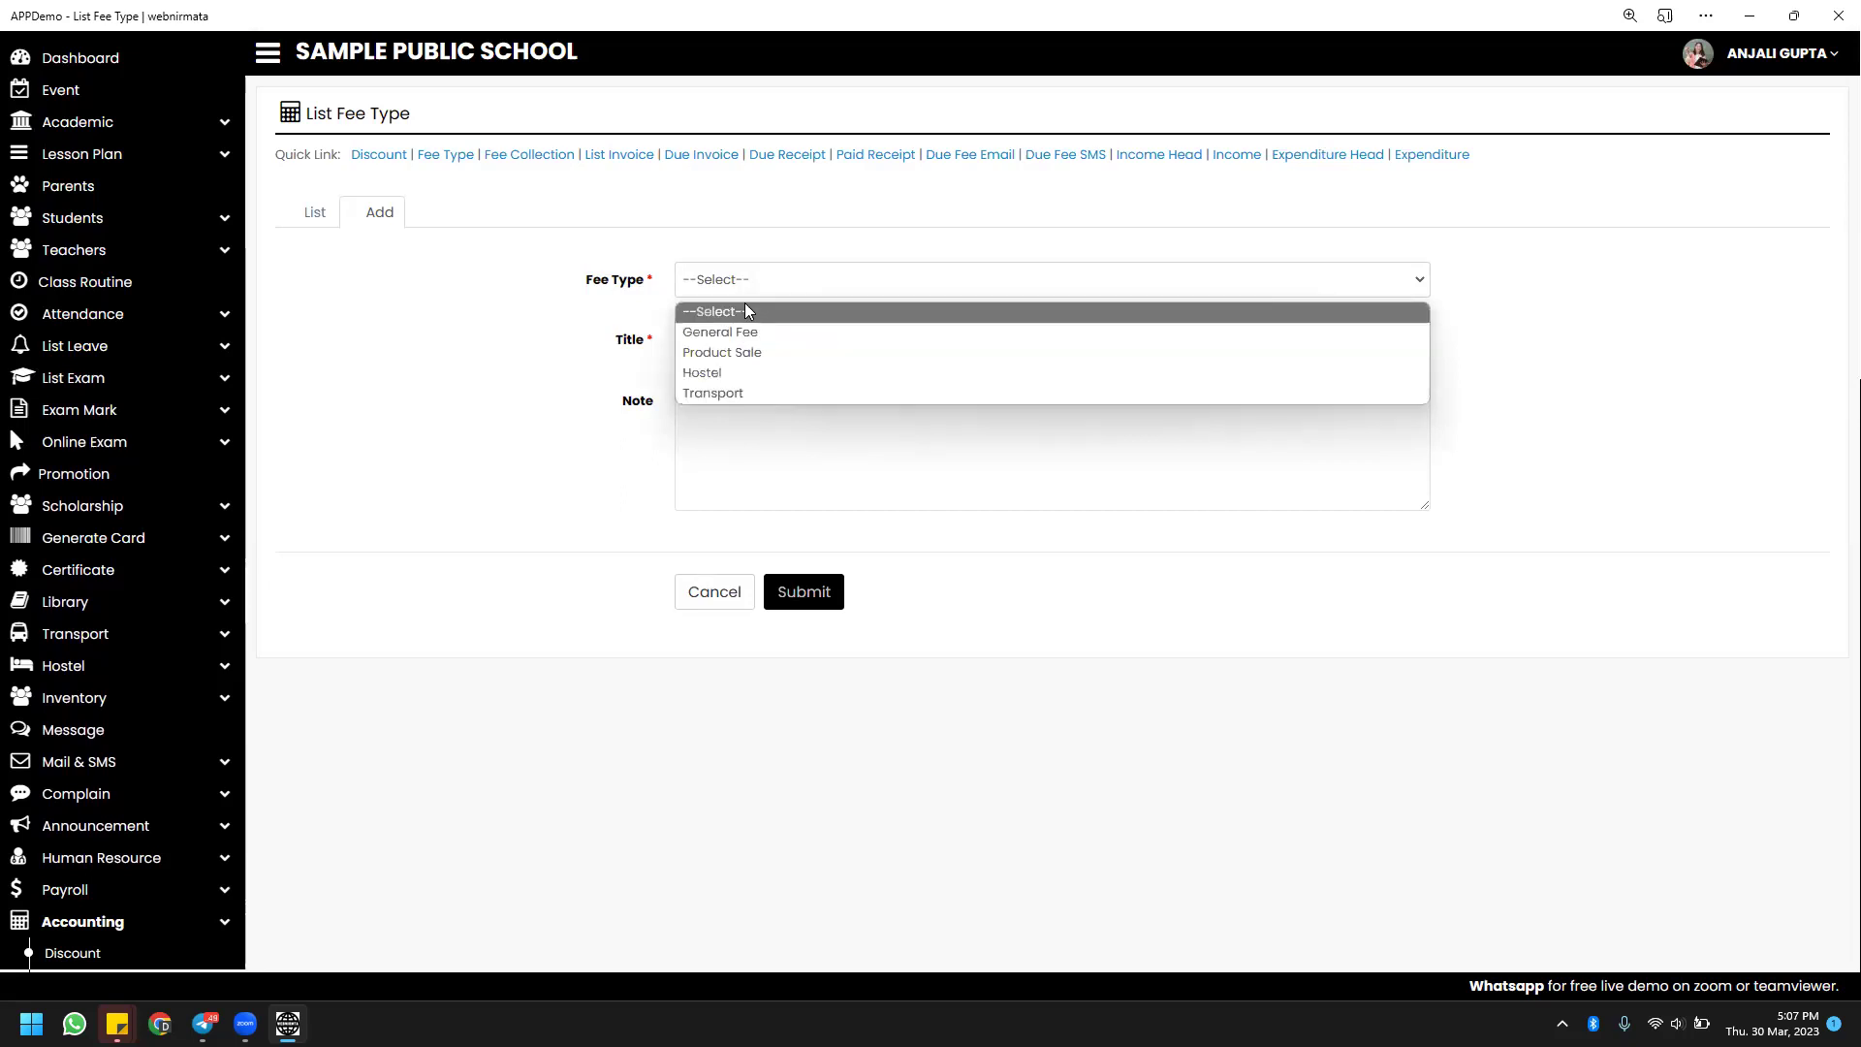
pyautogui.click(747, 335)
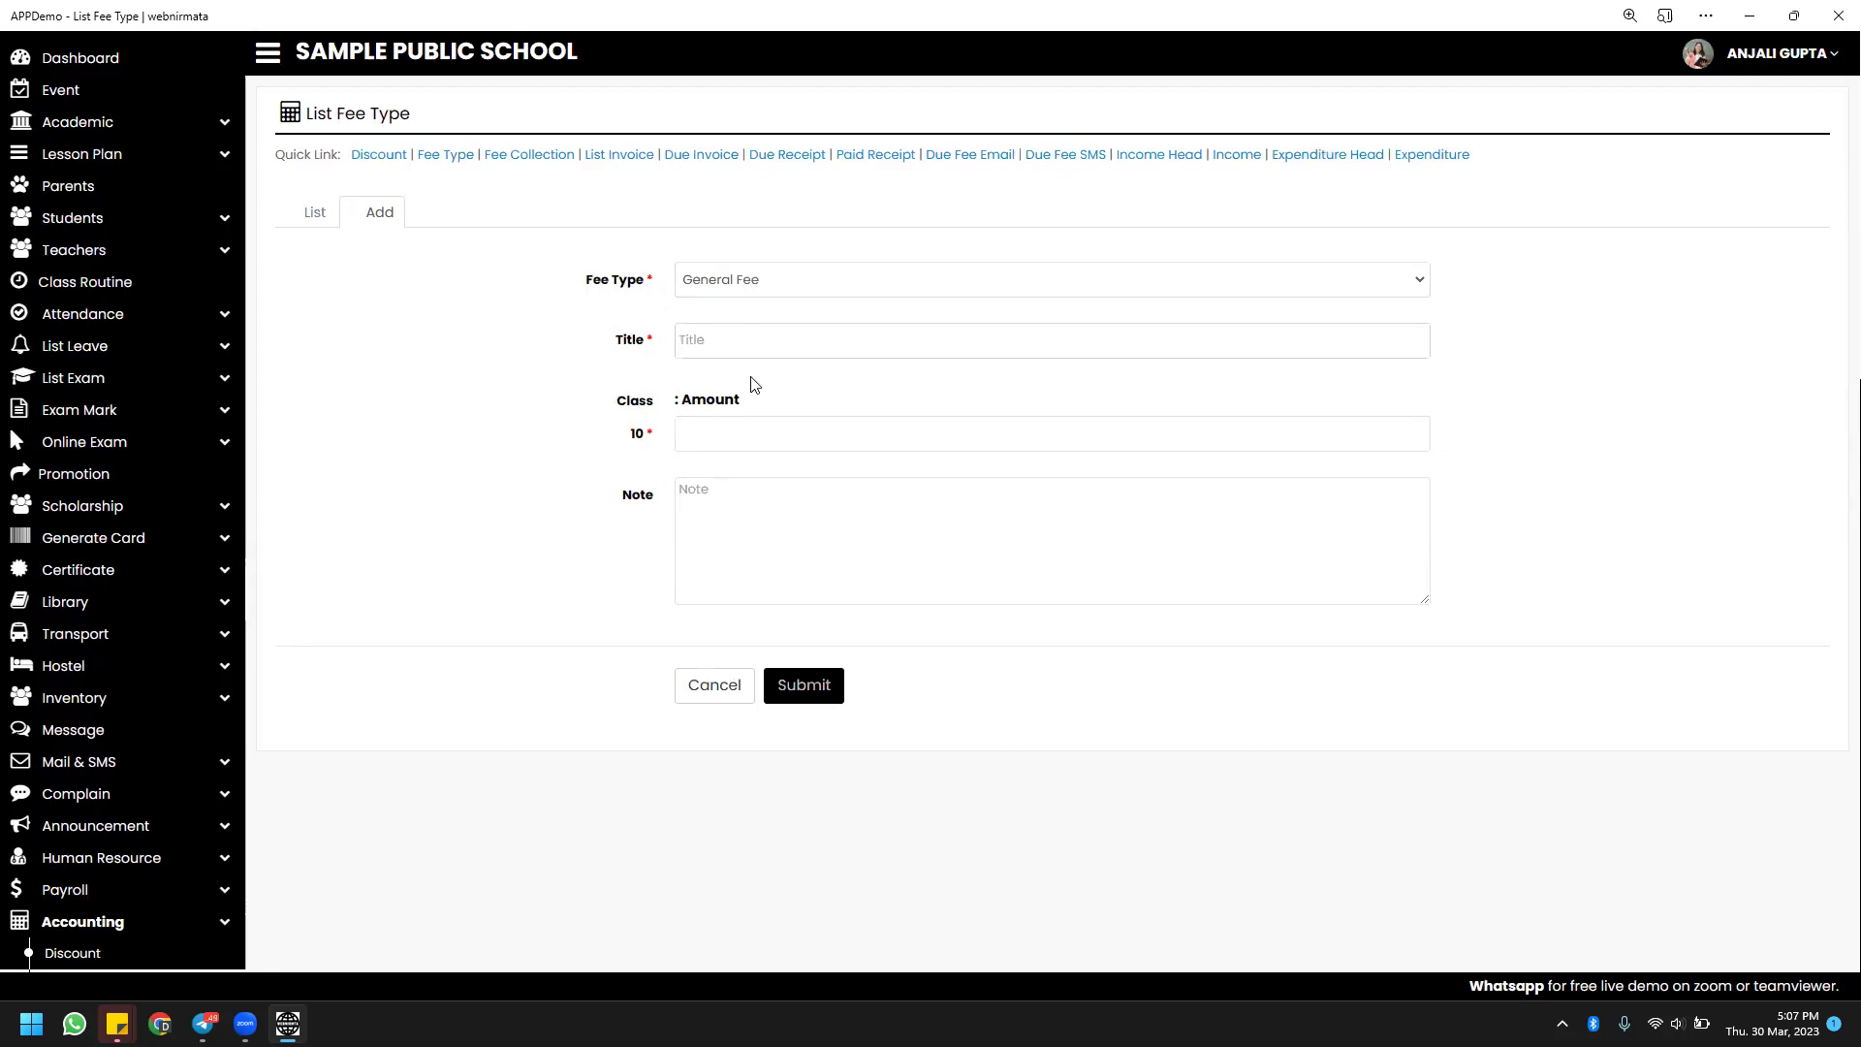
pyautogui.click(747, 432)
pyautogui.click(306, 214)
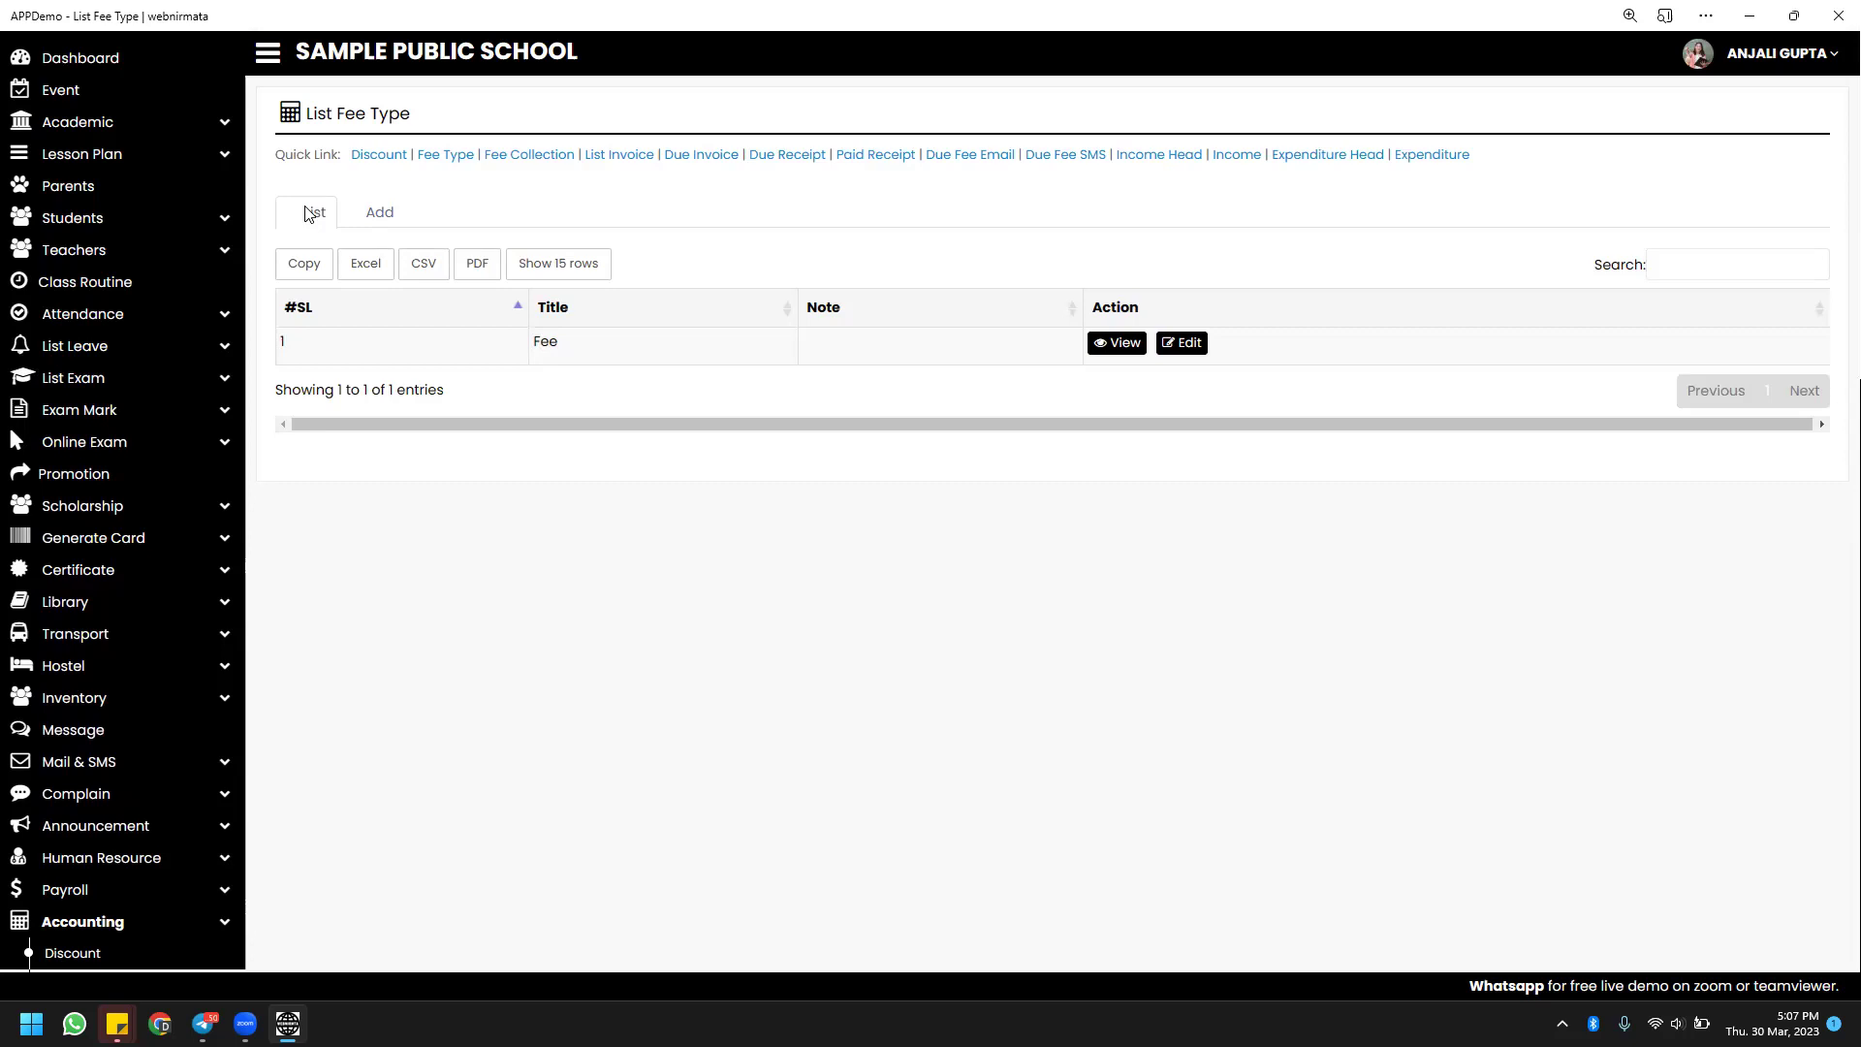
# Open the fee collection form and choose class 10, the student with roll number 2 and the Fee type.
pyautogui.scroll(-5, 306, 211)
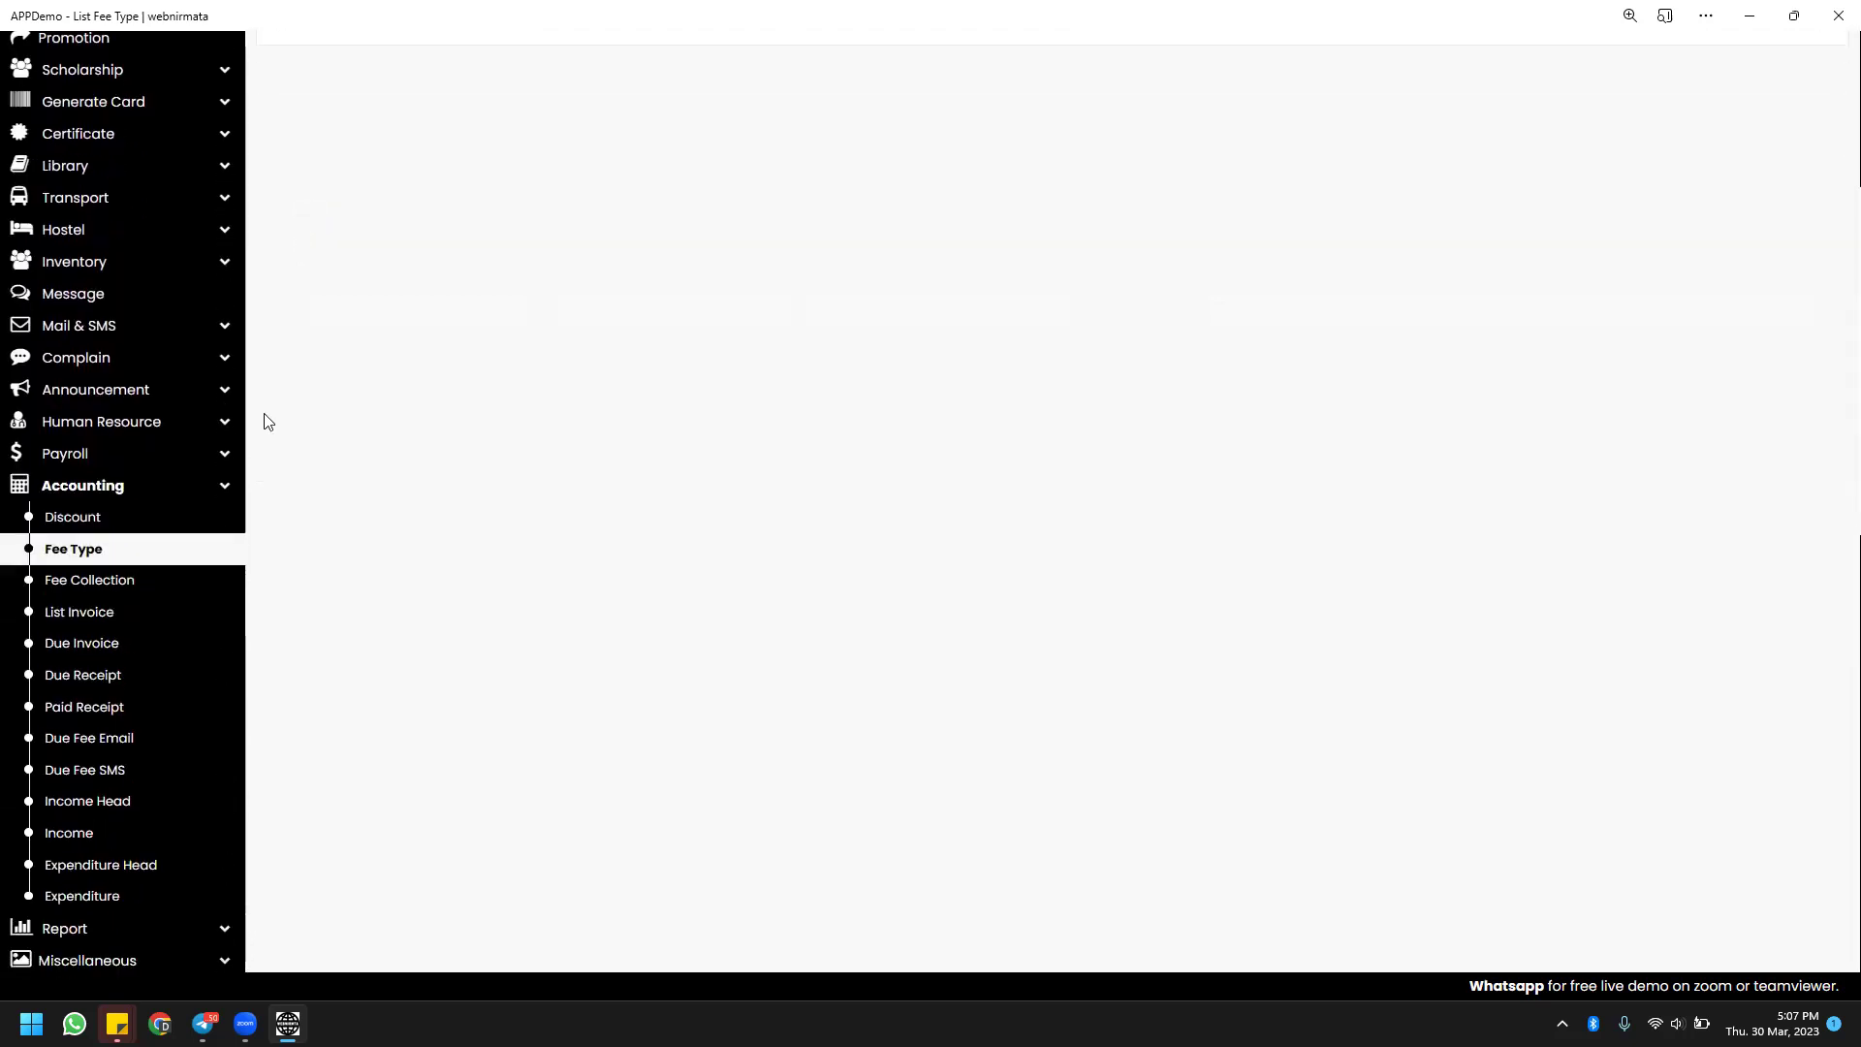
pyautogui.click(120, 580)
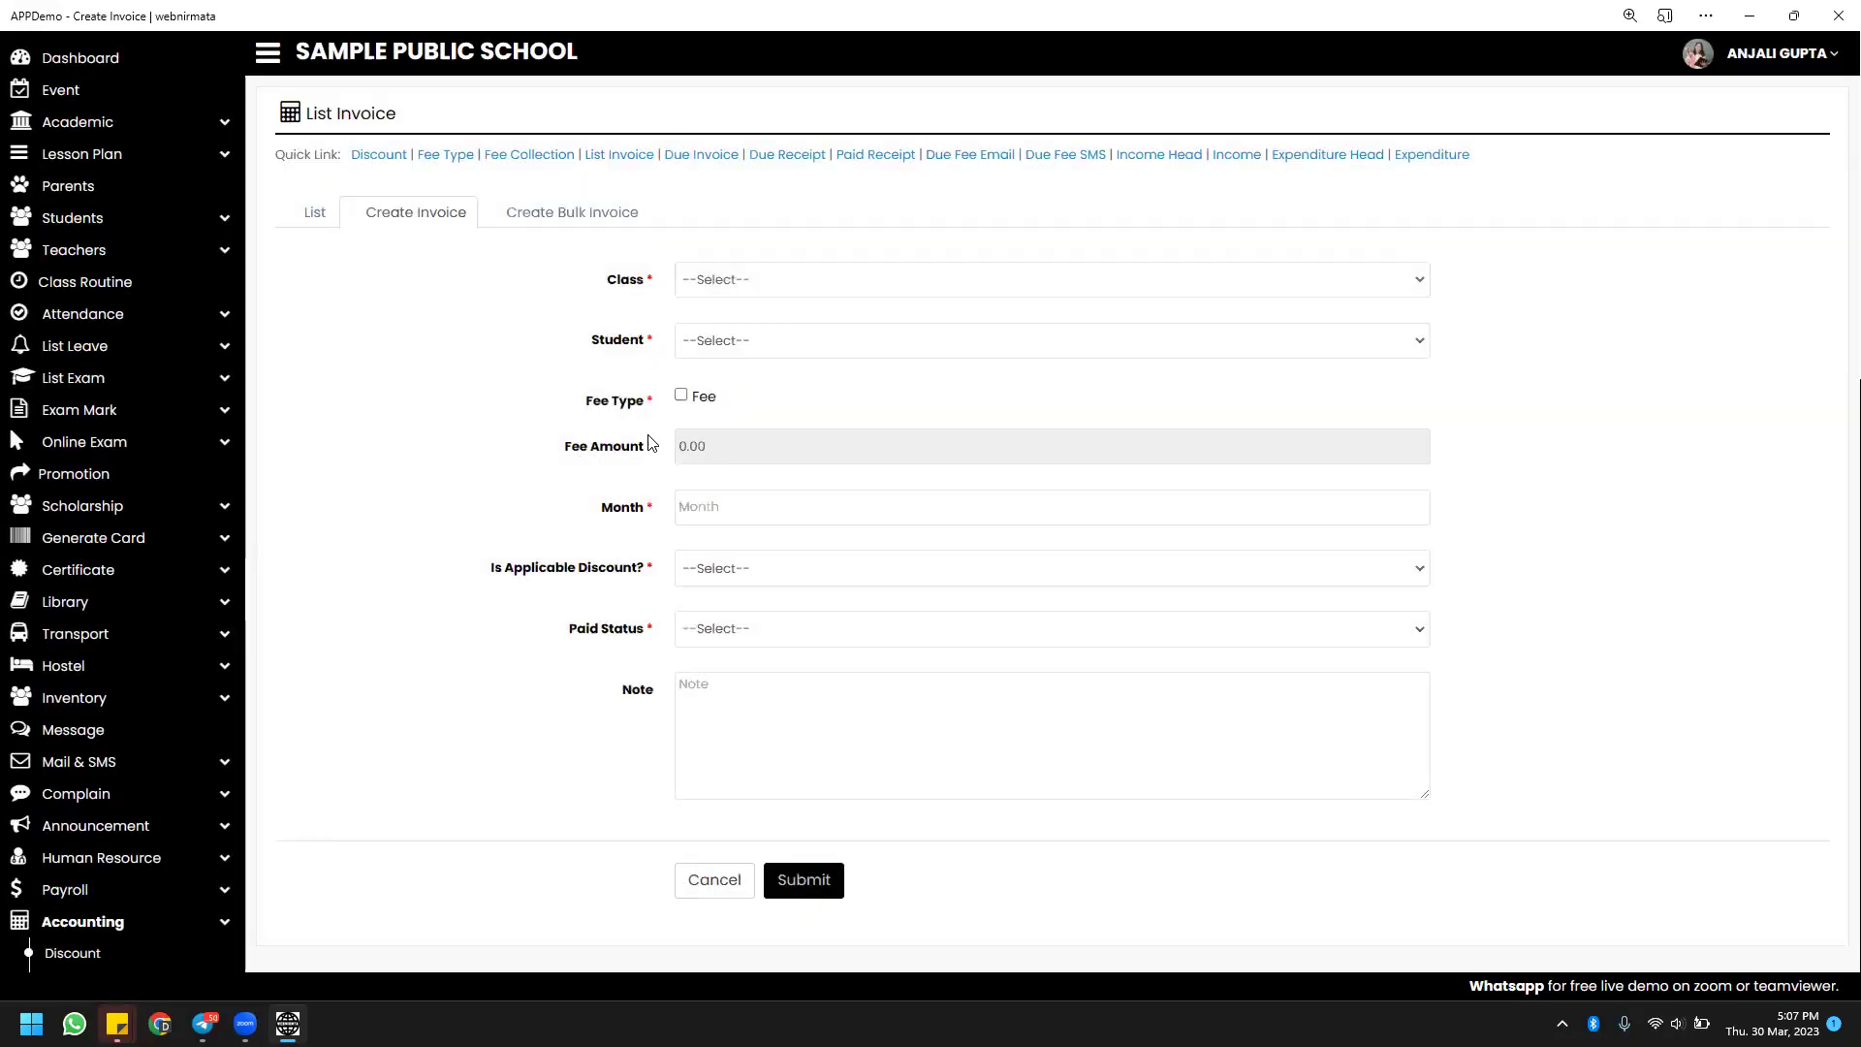
pyautogui.click(777, 288)
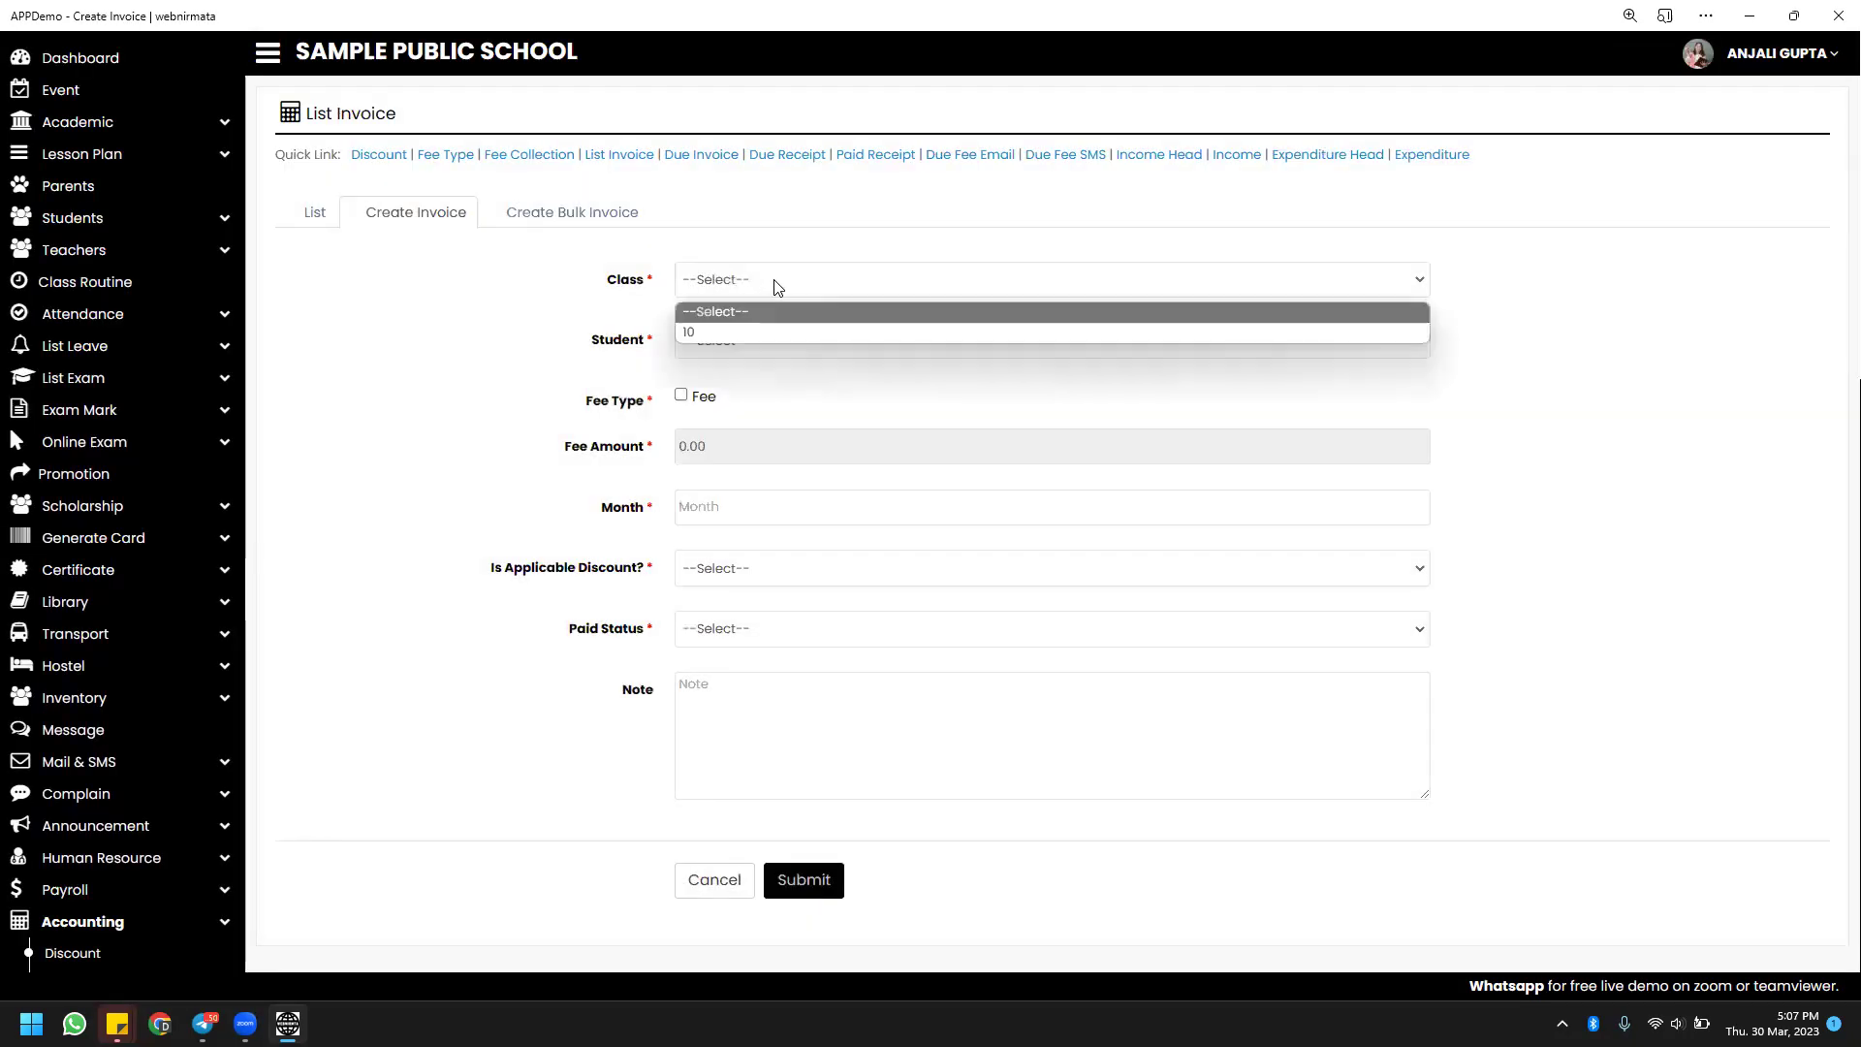
pyautogui.click(761, 331)
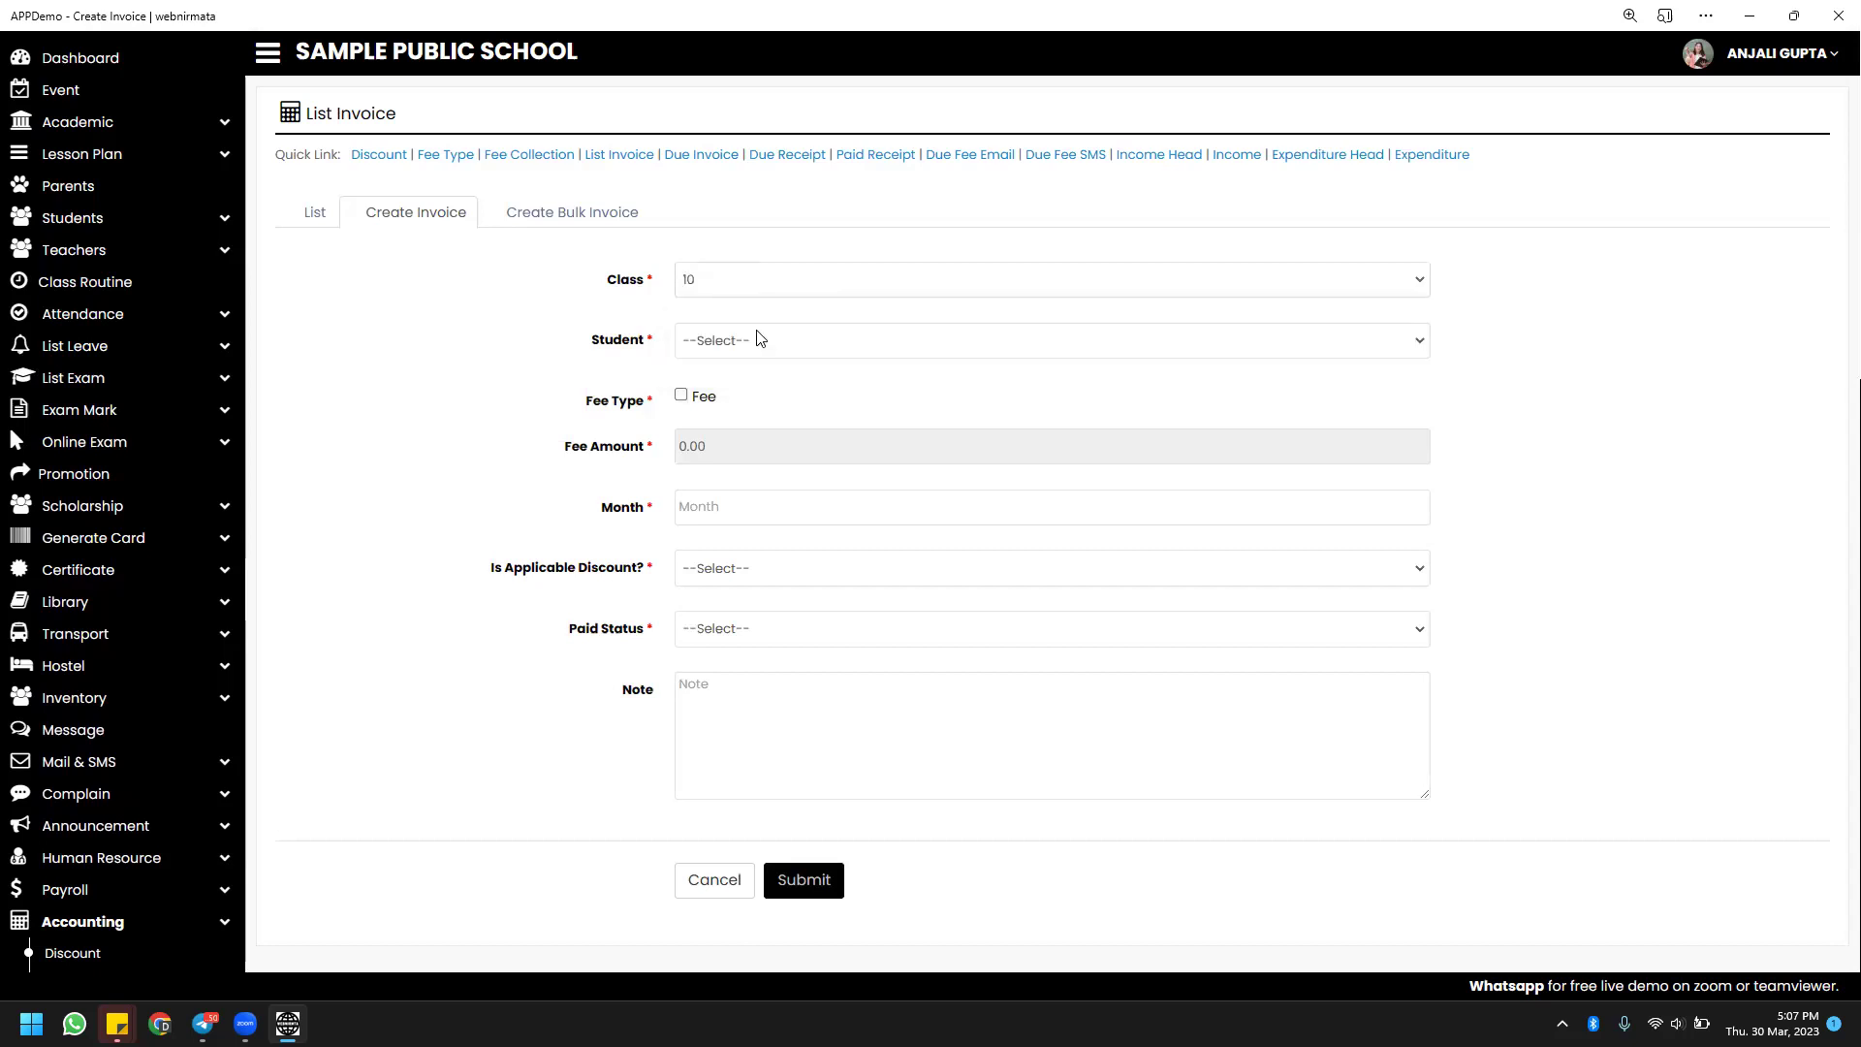
pyautogui.click(760, 340)
pyautogui.click(775, 417)
pyautogui.click(681, 397)
pyautogui.scroll(-2, 732, 591)
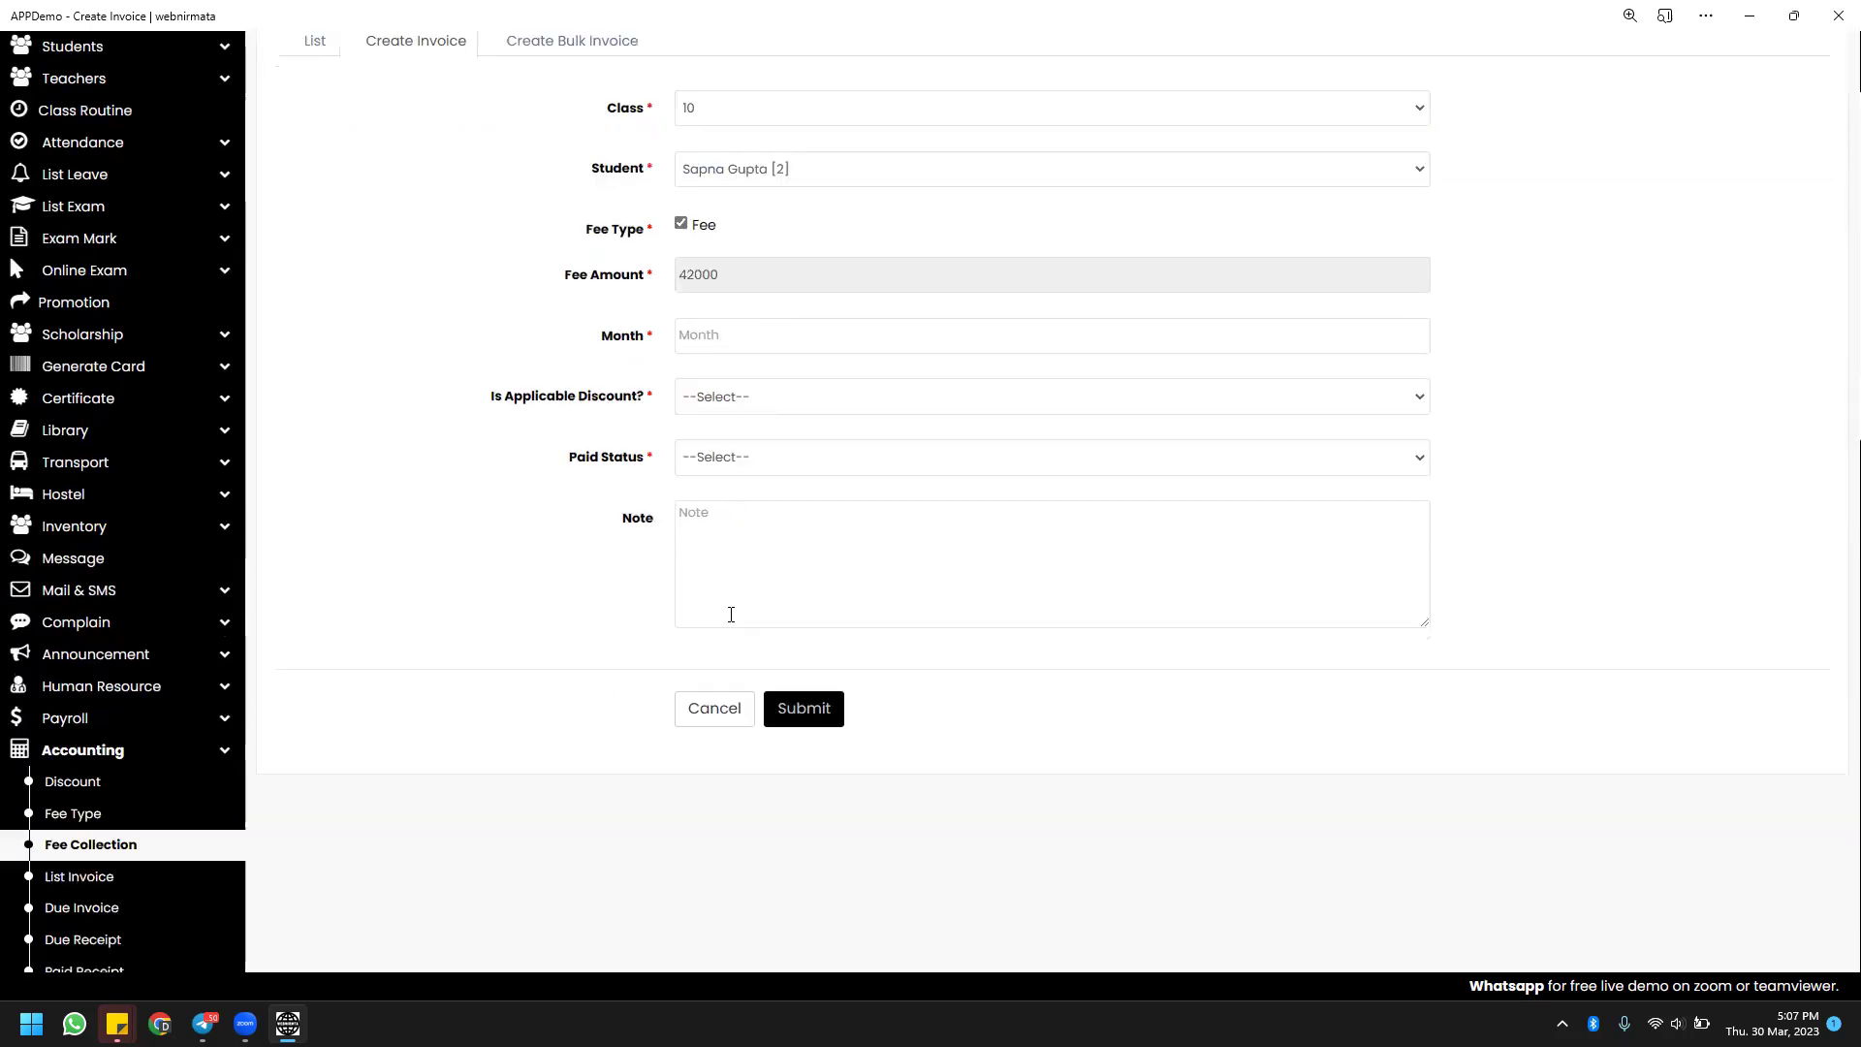
# Open the invoice list and view the detail information of invoice INV00042.
pyautogui.click(99, 876)
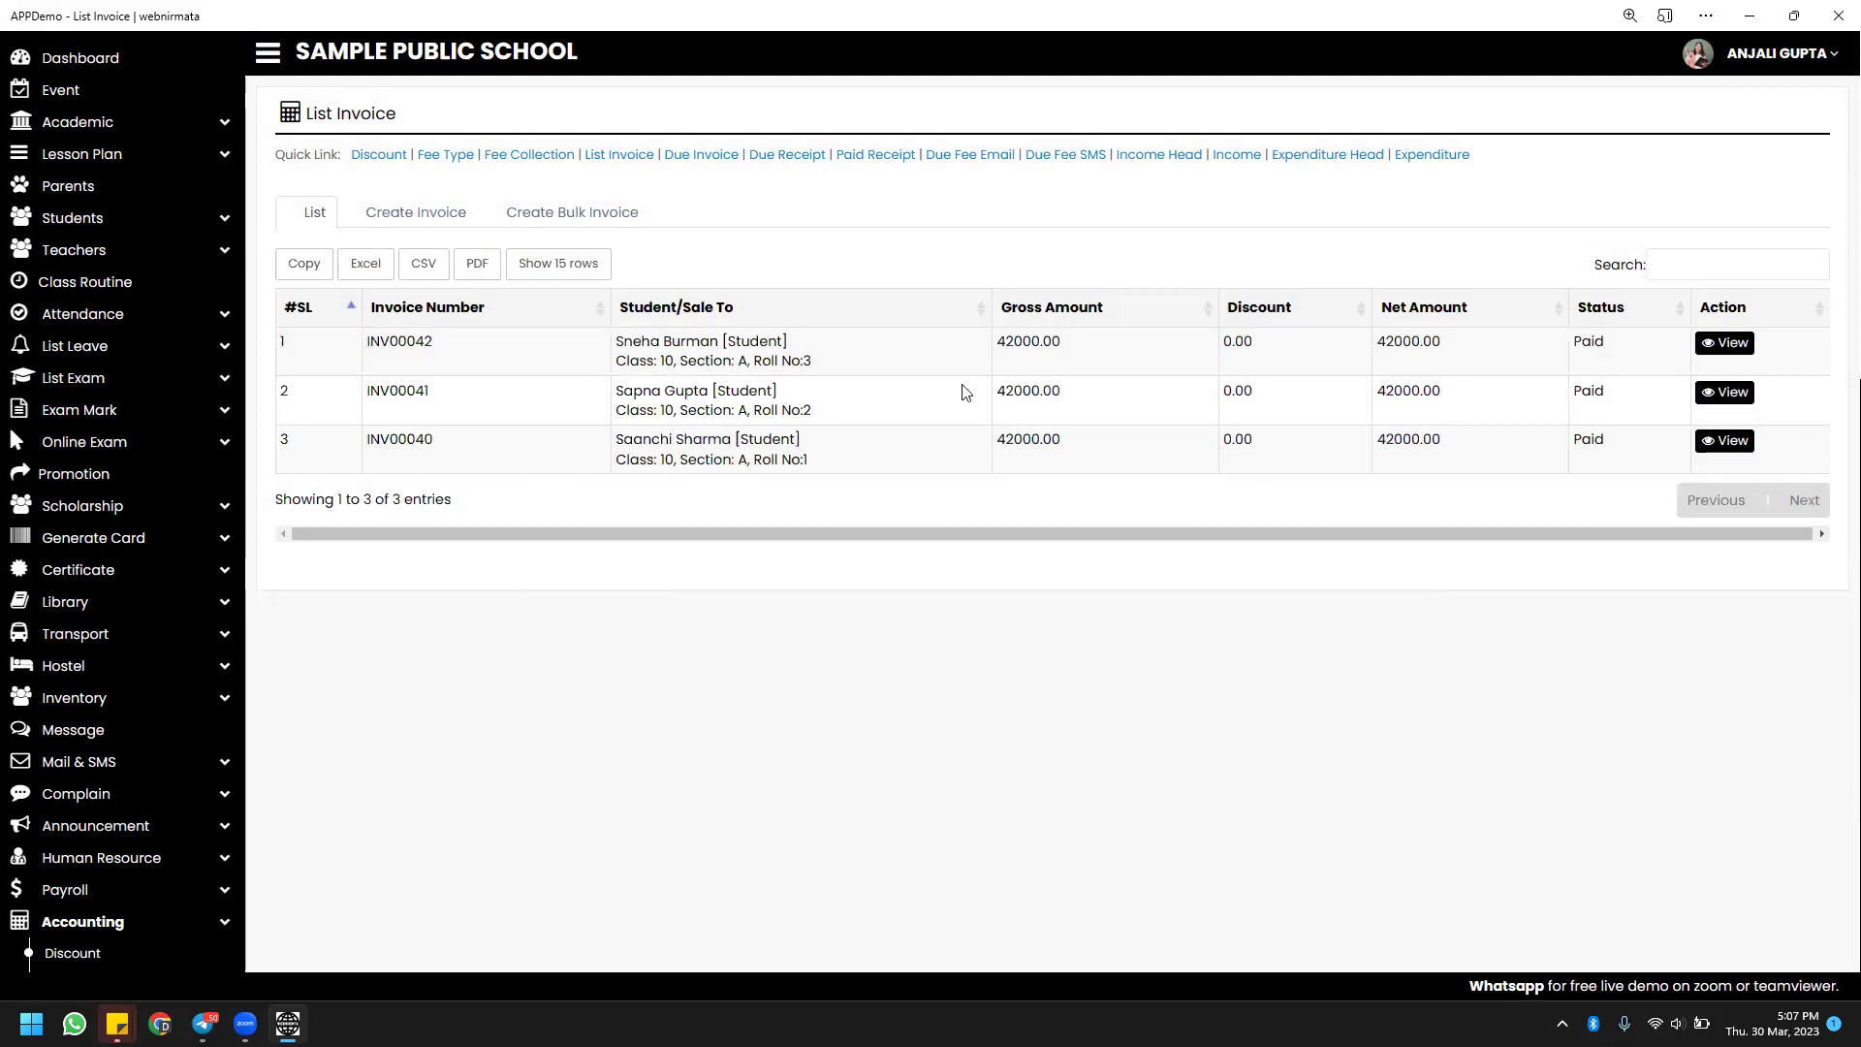
pyautogui.click(1706, 347)
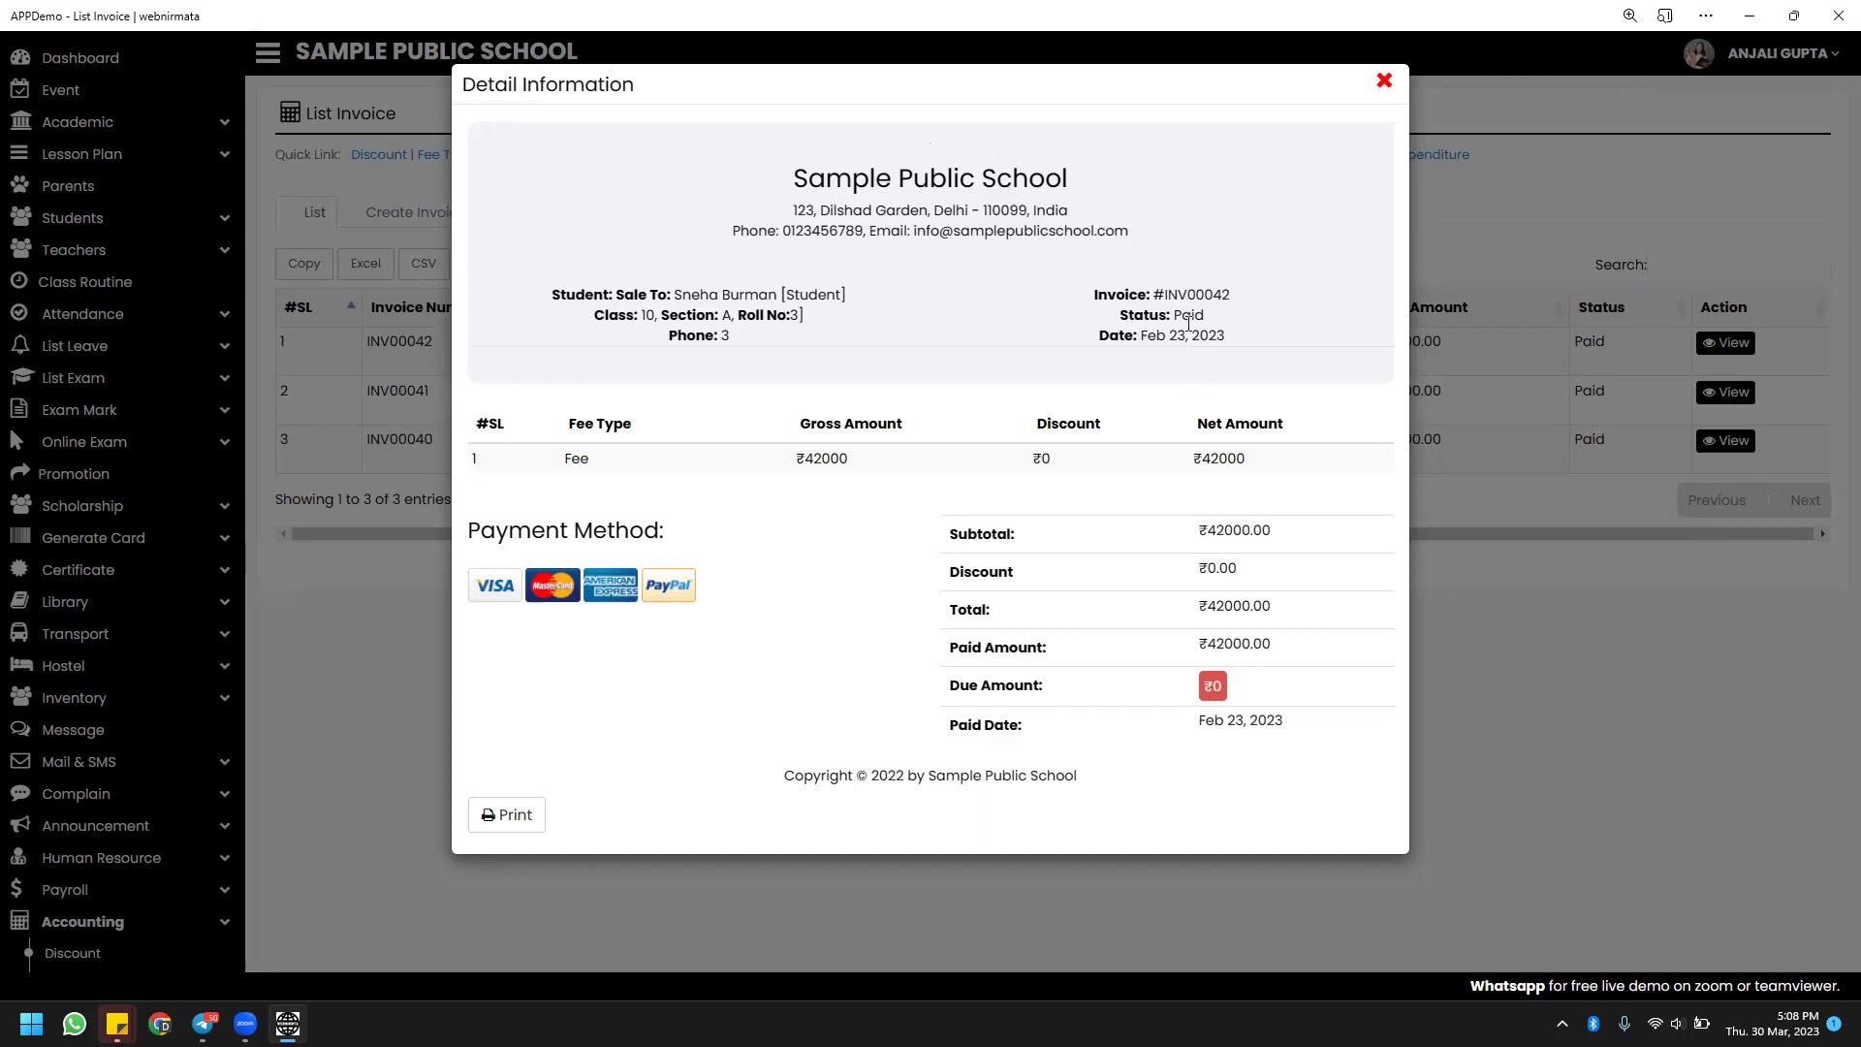
pyautogui.click(1384, 84)
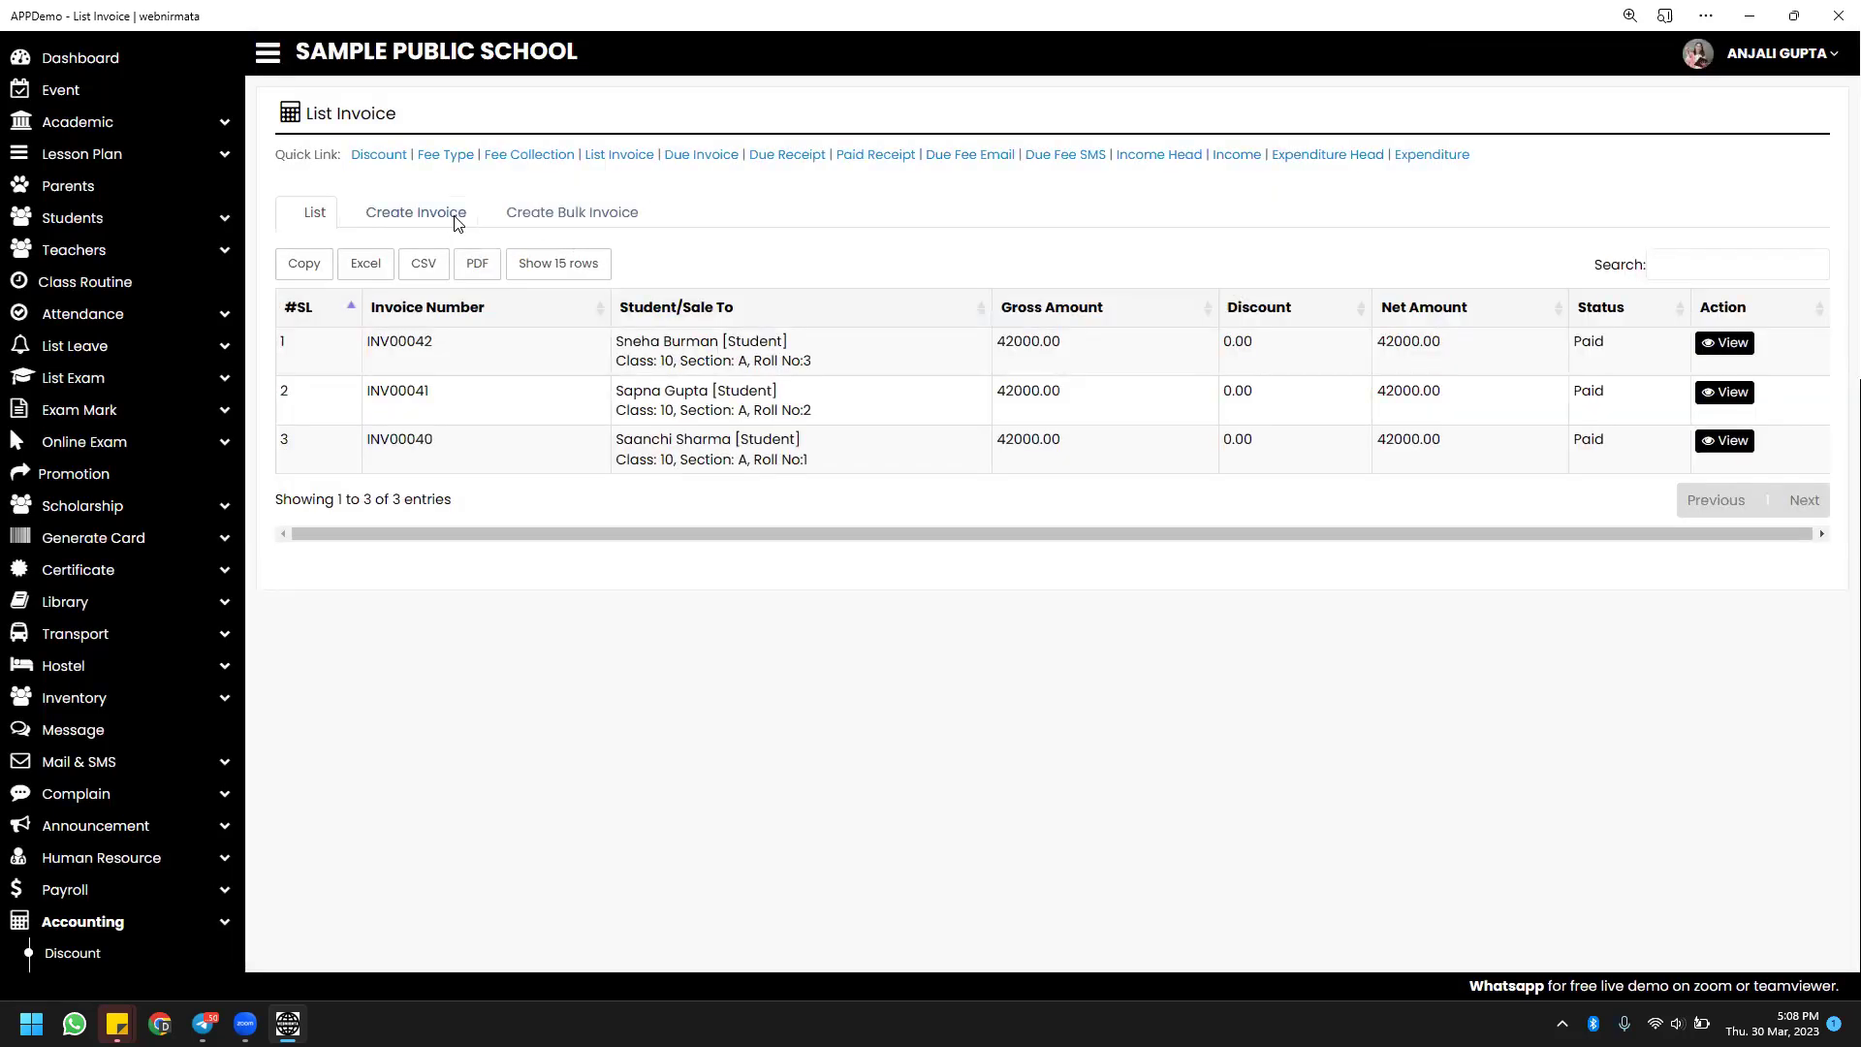
# Try the invoice creation form with class 10 and the student with roll number 7, and view the bulk invoice form.
pyautogui.click(457, 223)
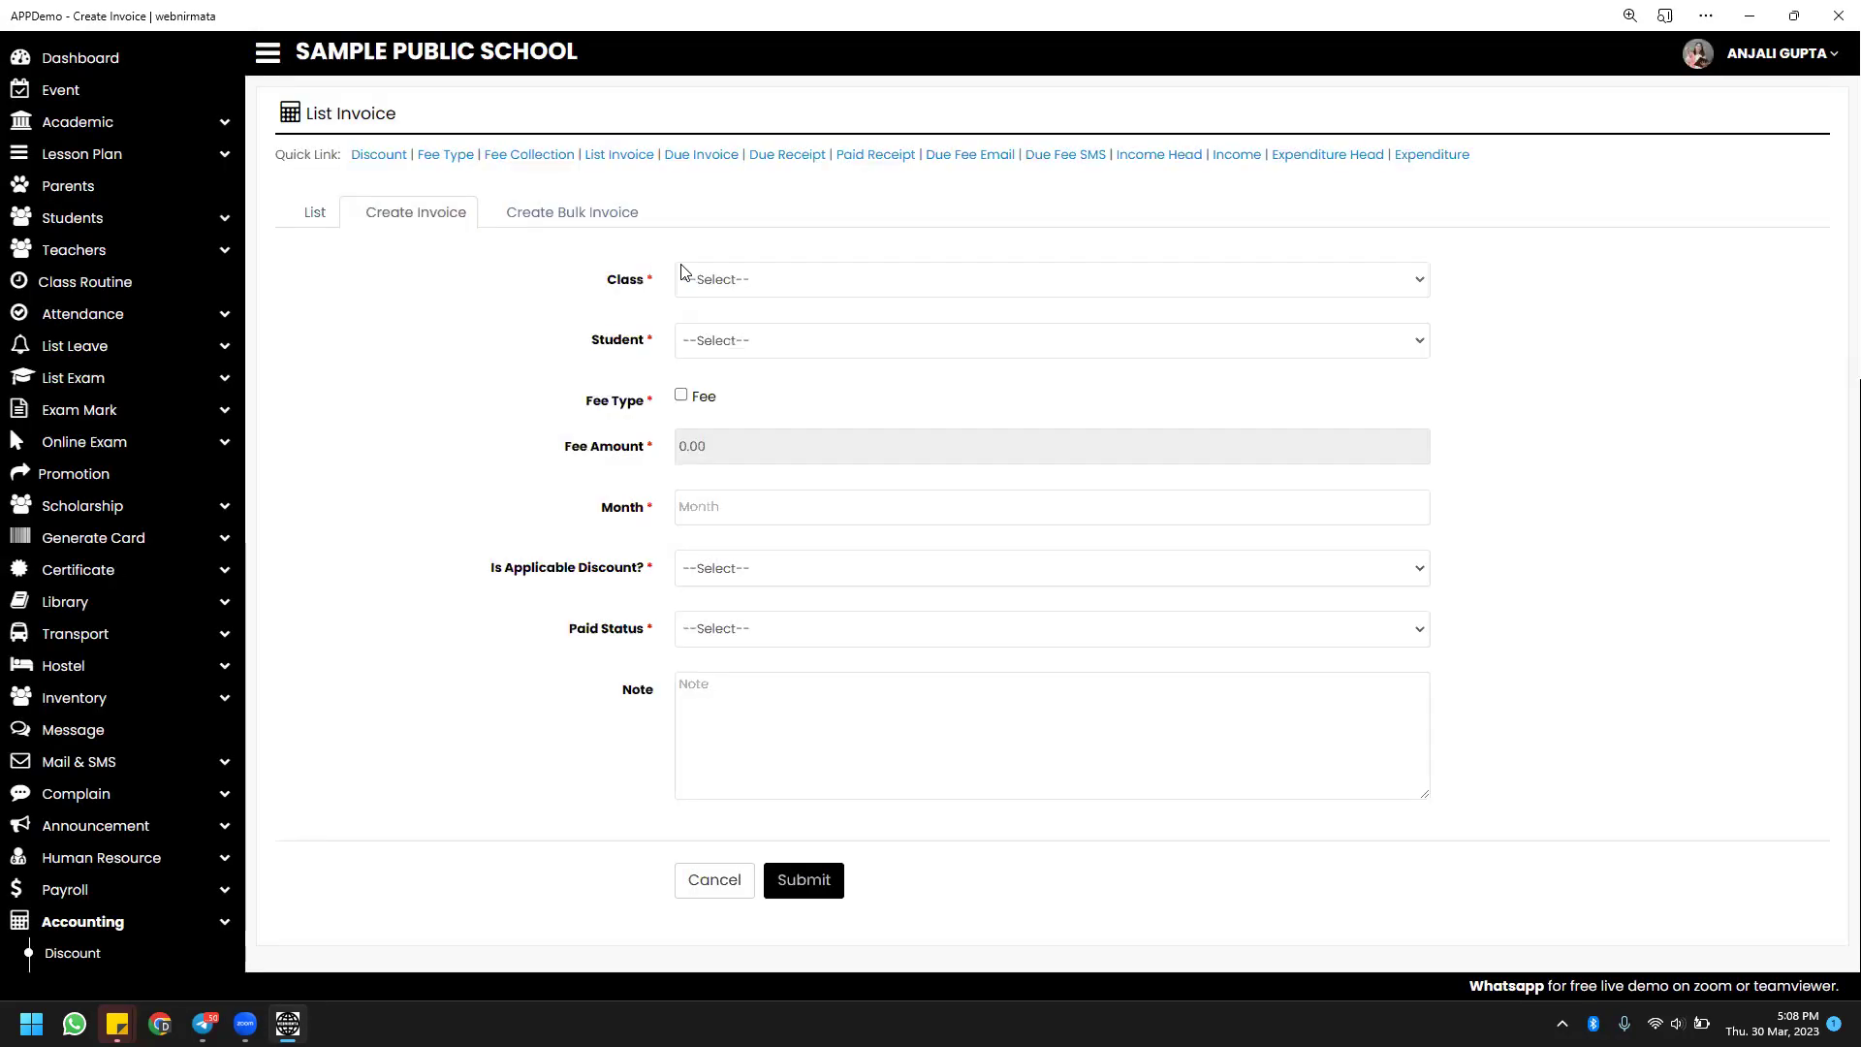
pyautogui.click(746, 278)
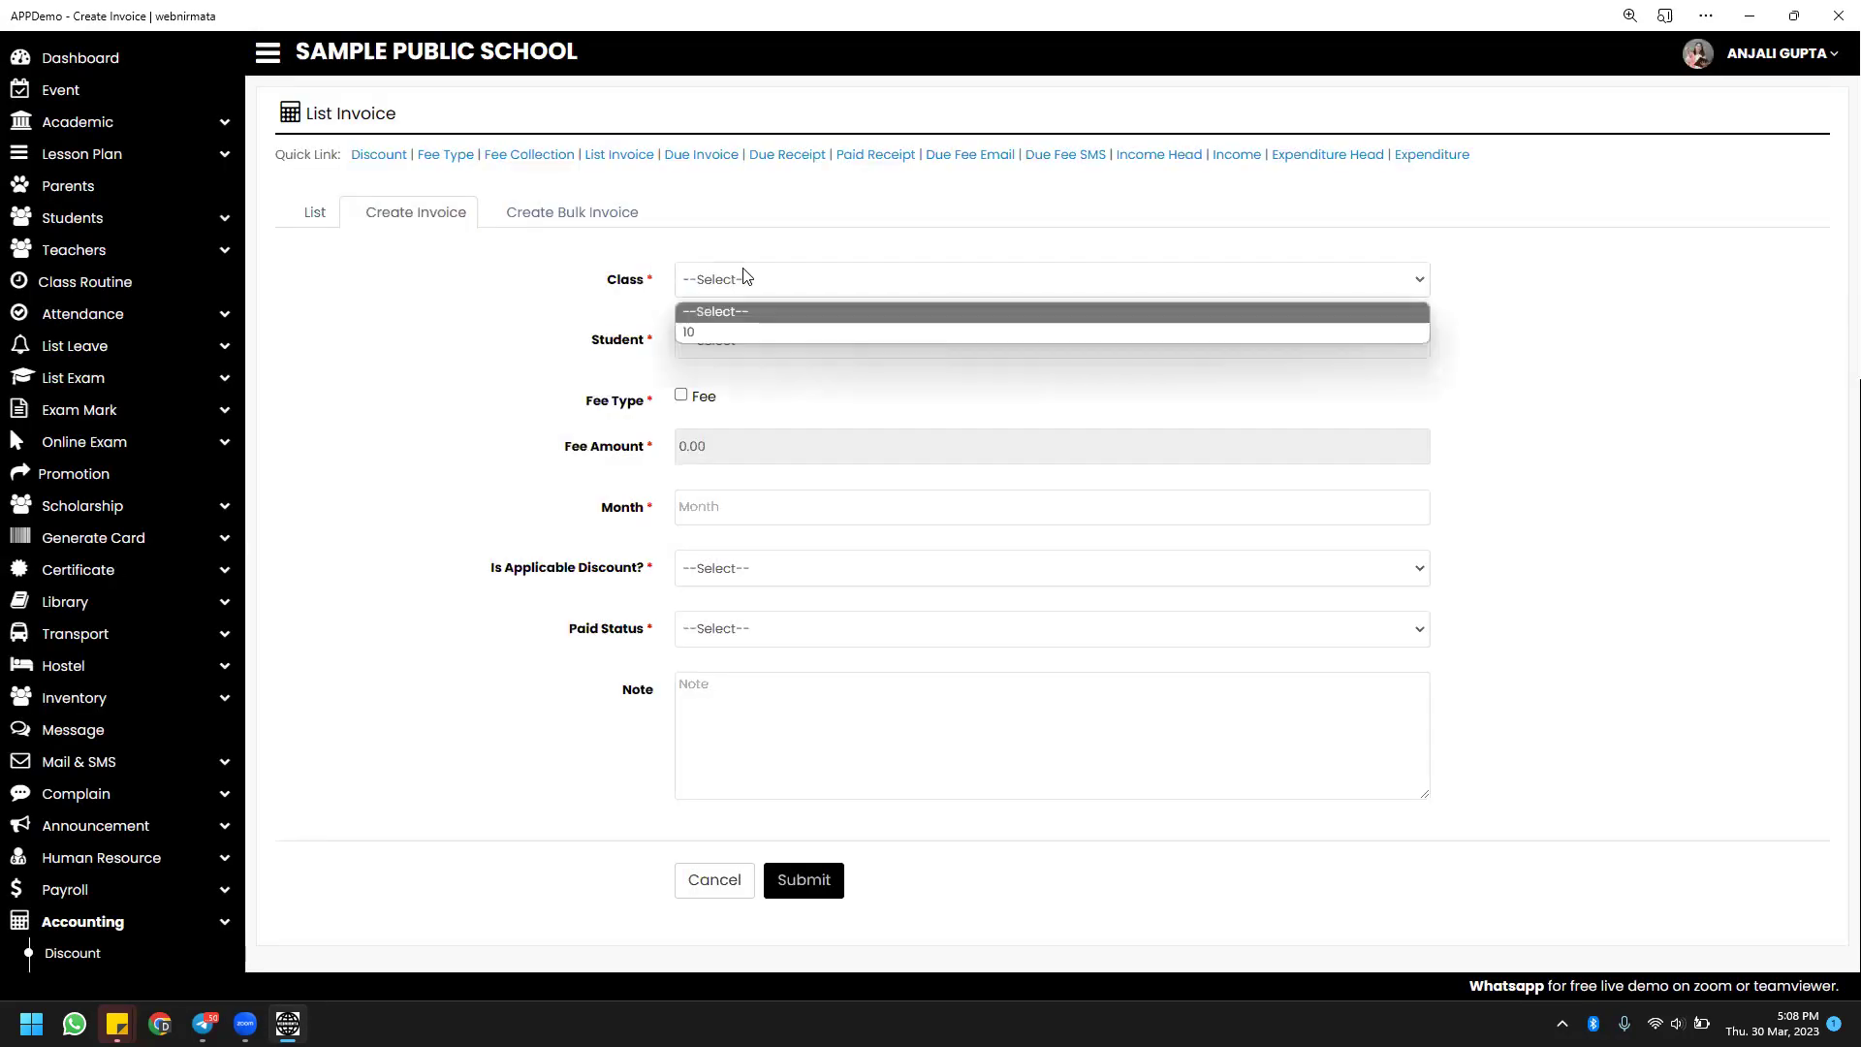
pyautogui.click(730, 331)
pyautogui.click(723, 345)
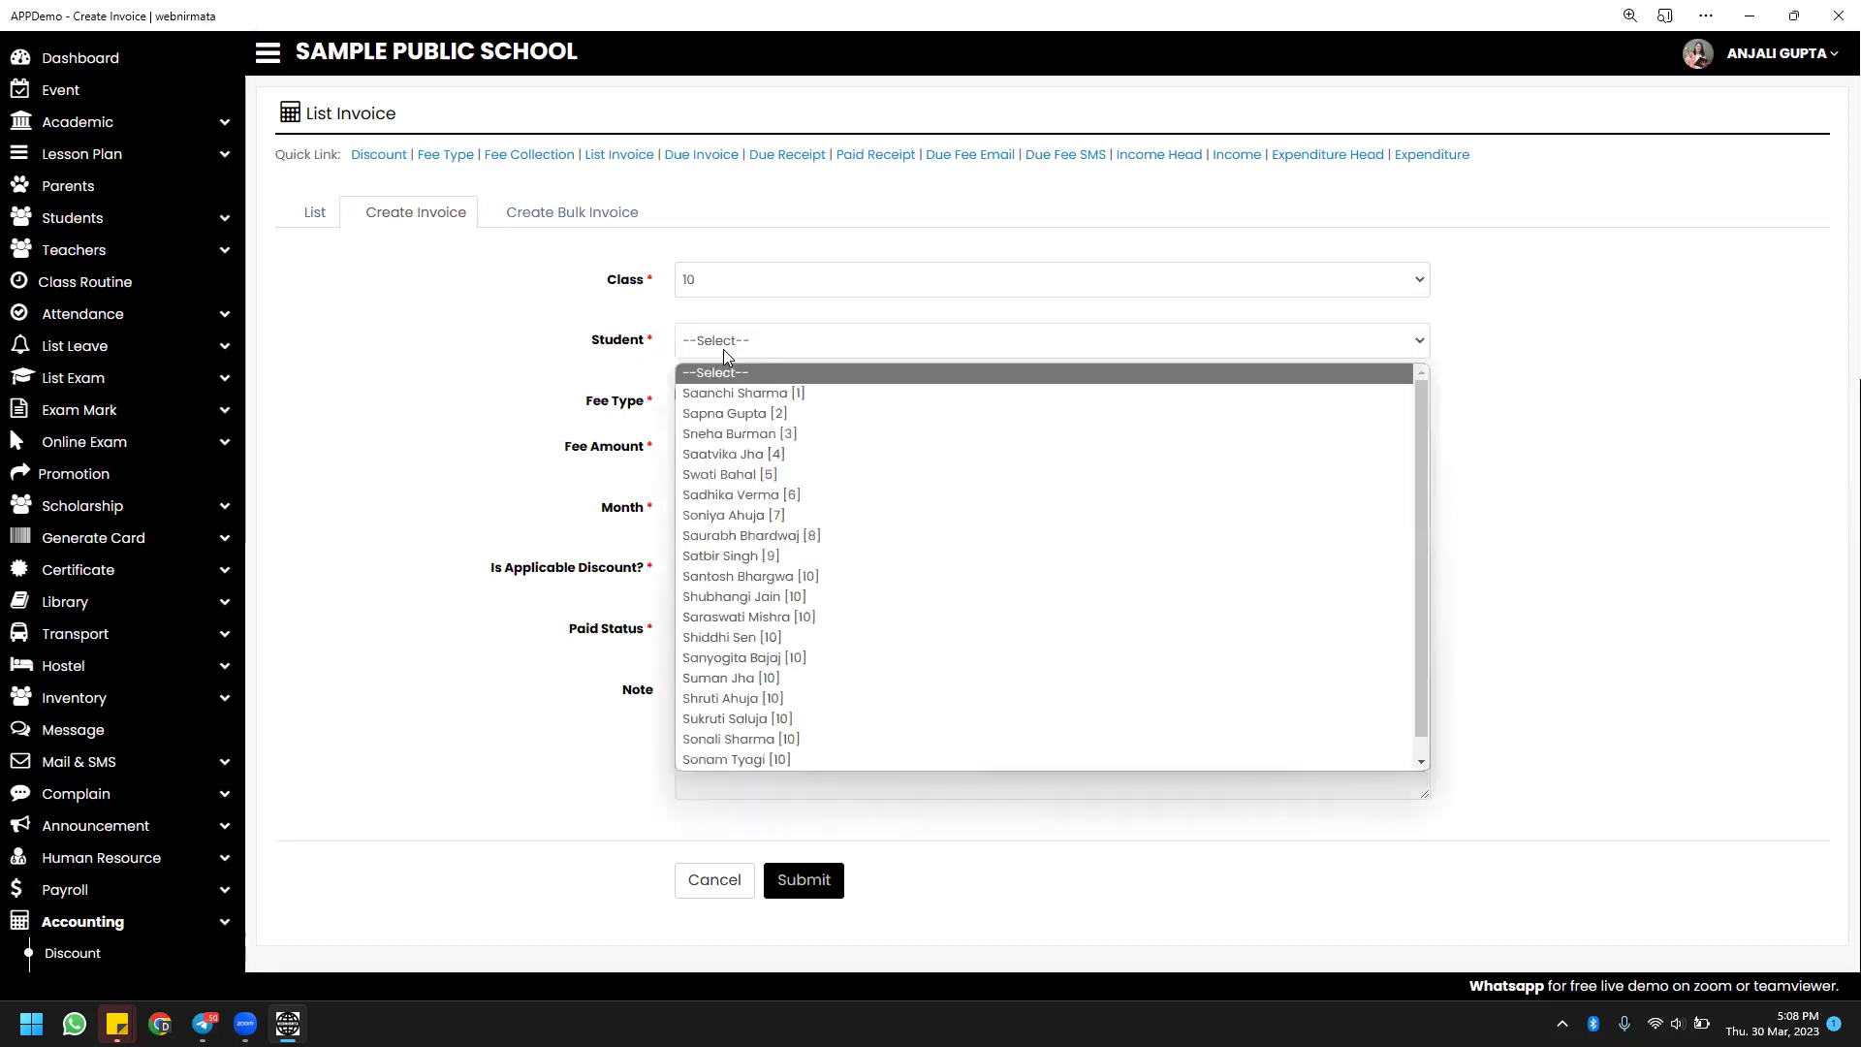
pyautogui.click(745, 513)
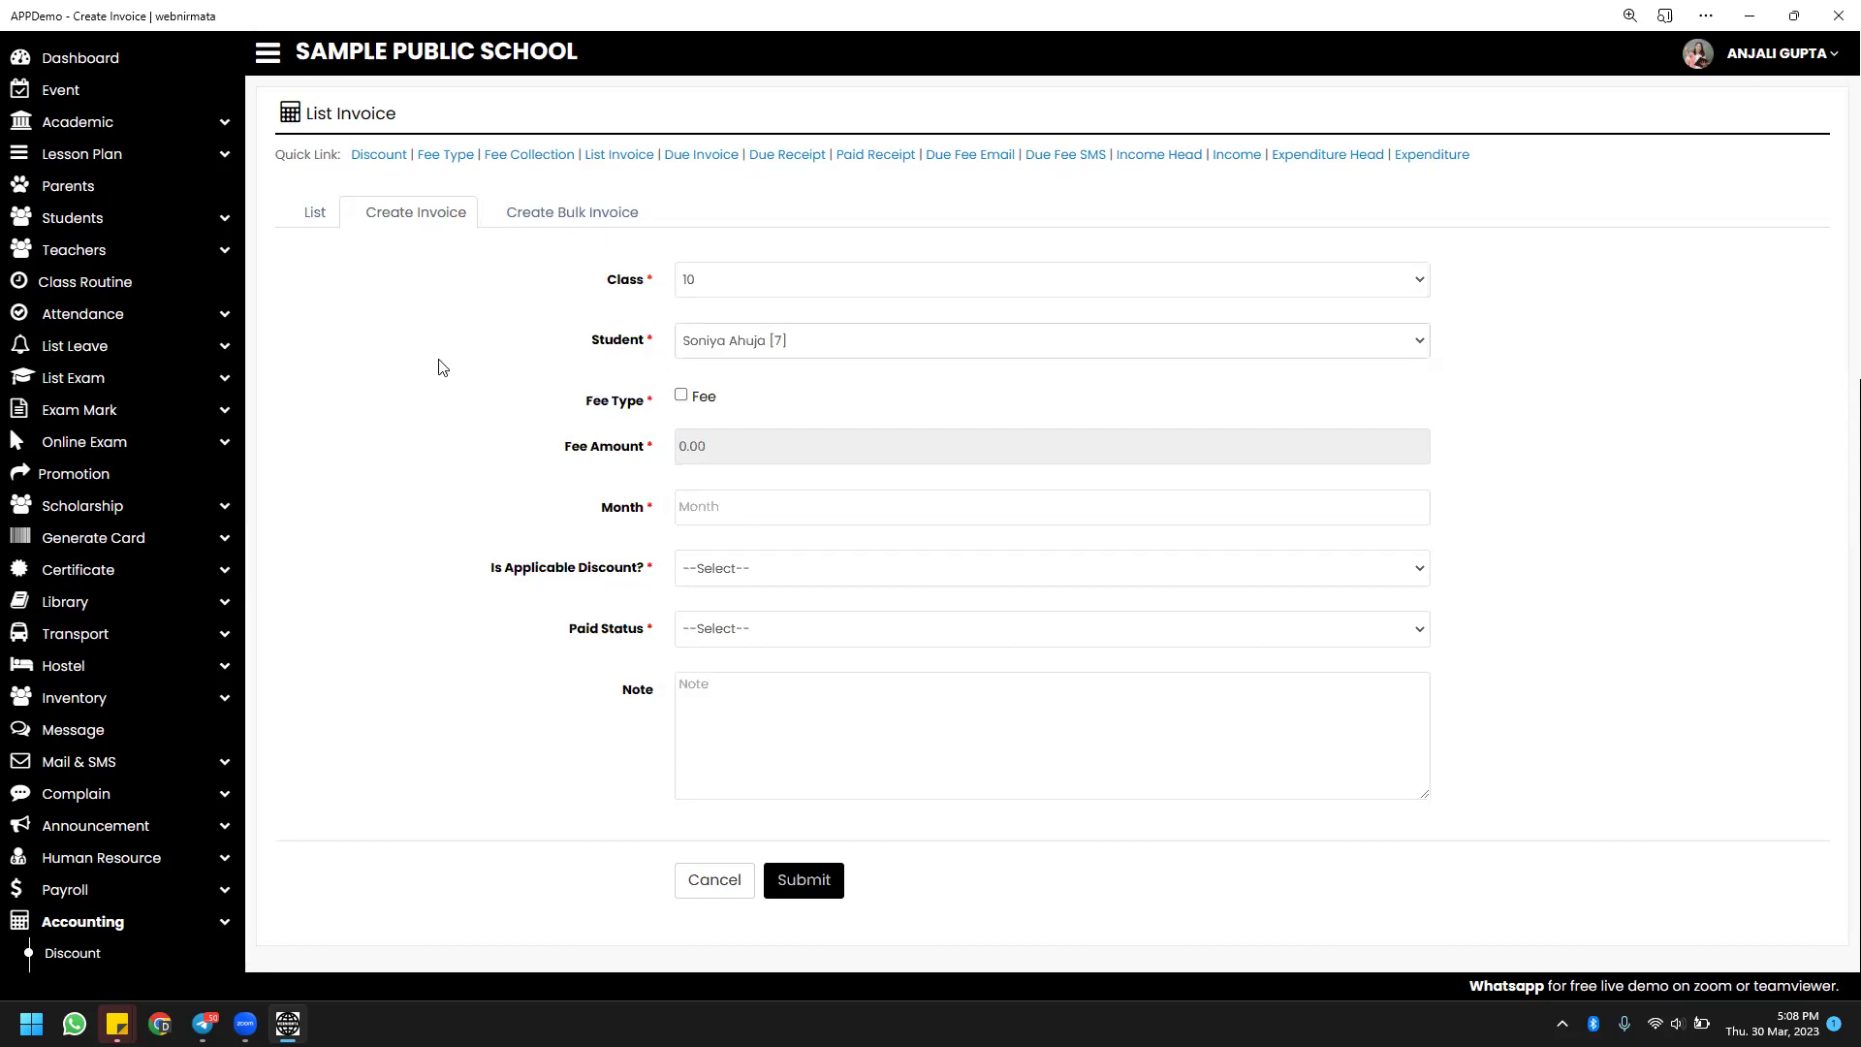
pyautogui.click(539, 210)
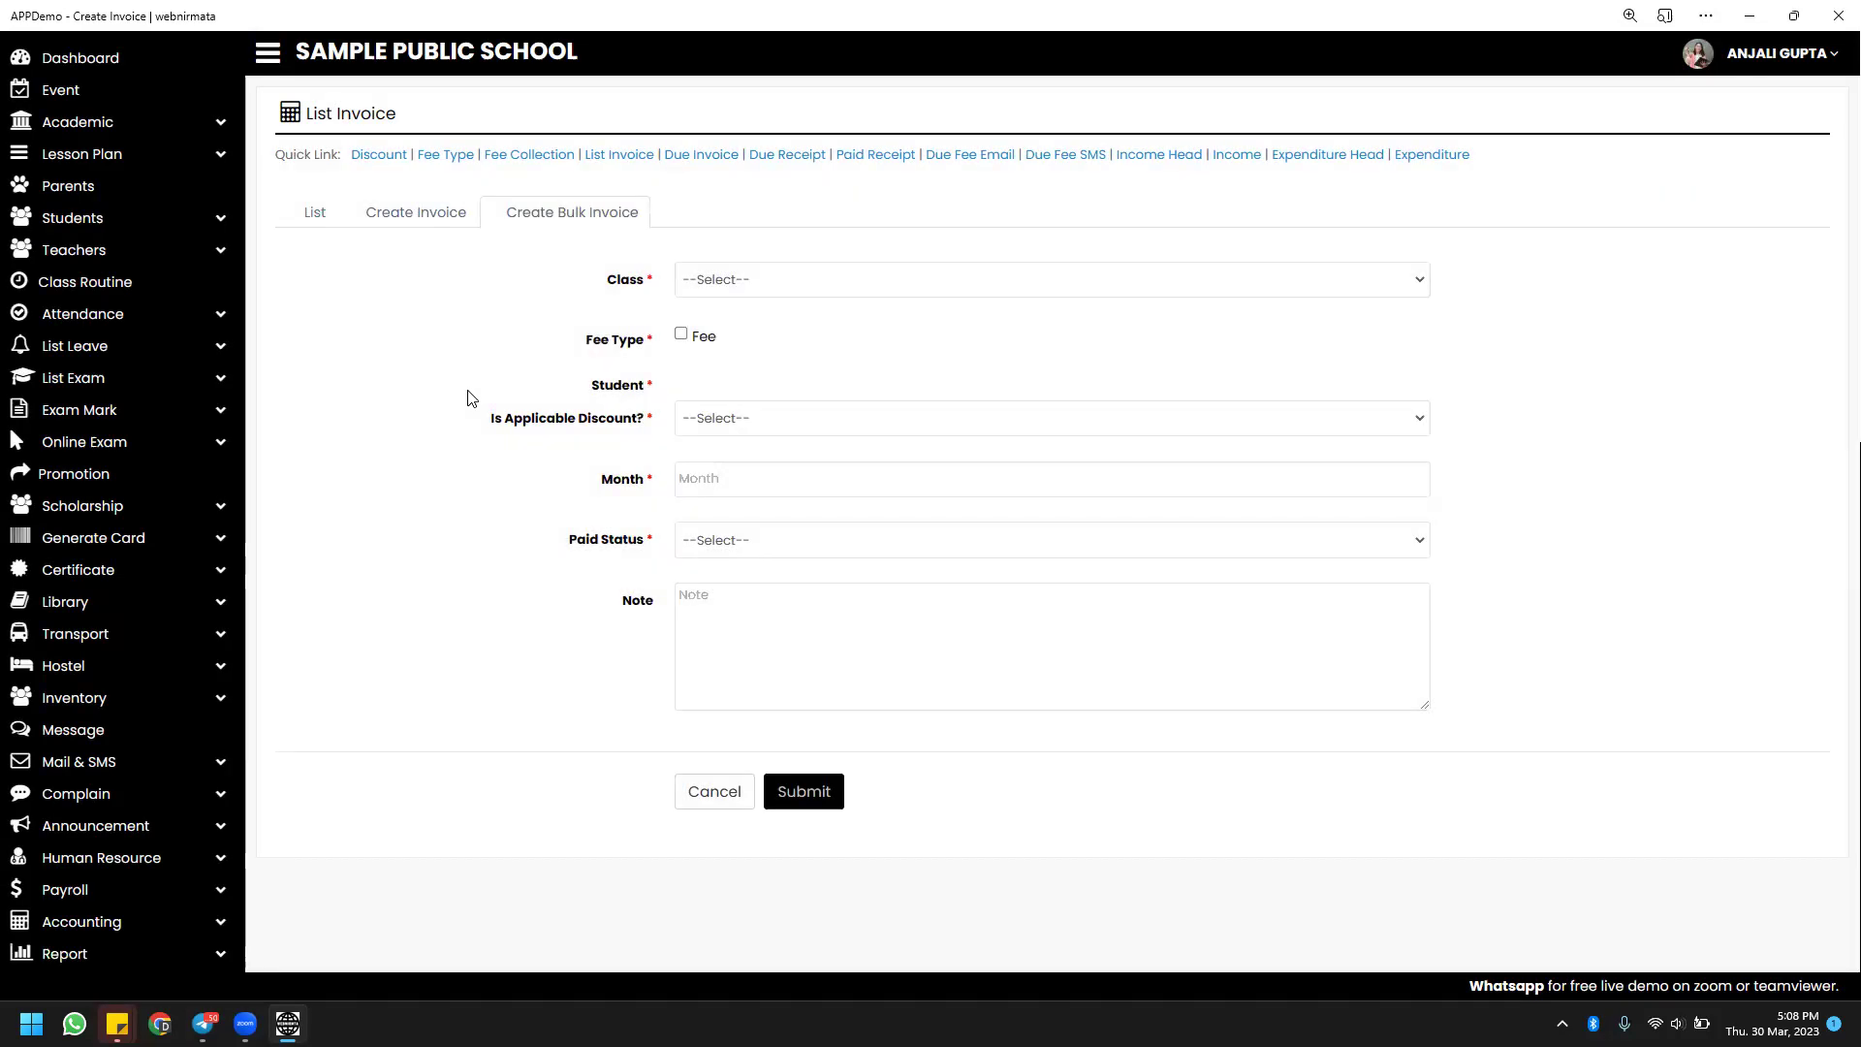
# Look through the remaining Accounting module entries, from due invoices and receipts to income and expenditure.
pyautogui.scroll(-4, 215, 485)
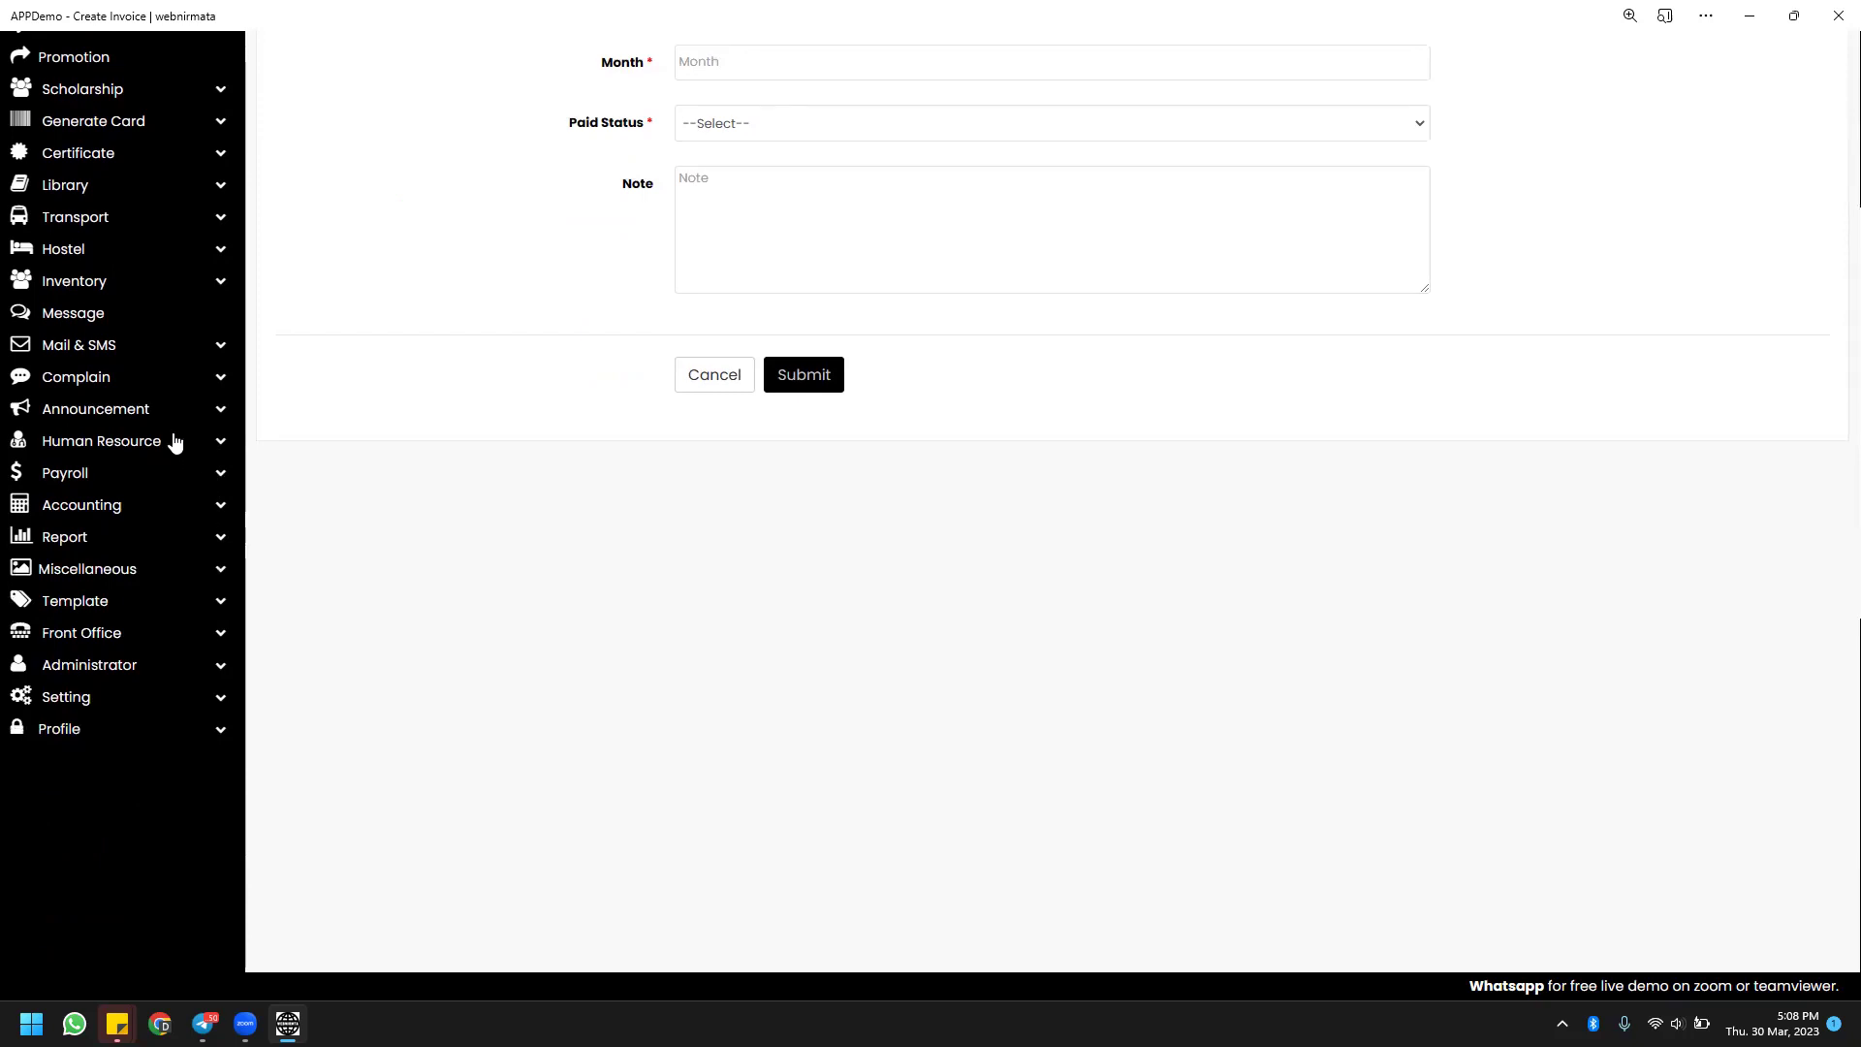
pyautogui.click(172, 501)
pyautogui.scroll(-1, 171, 499)
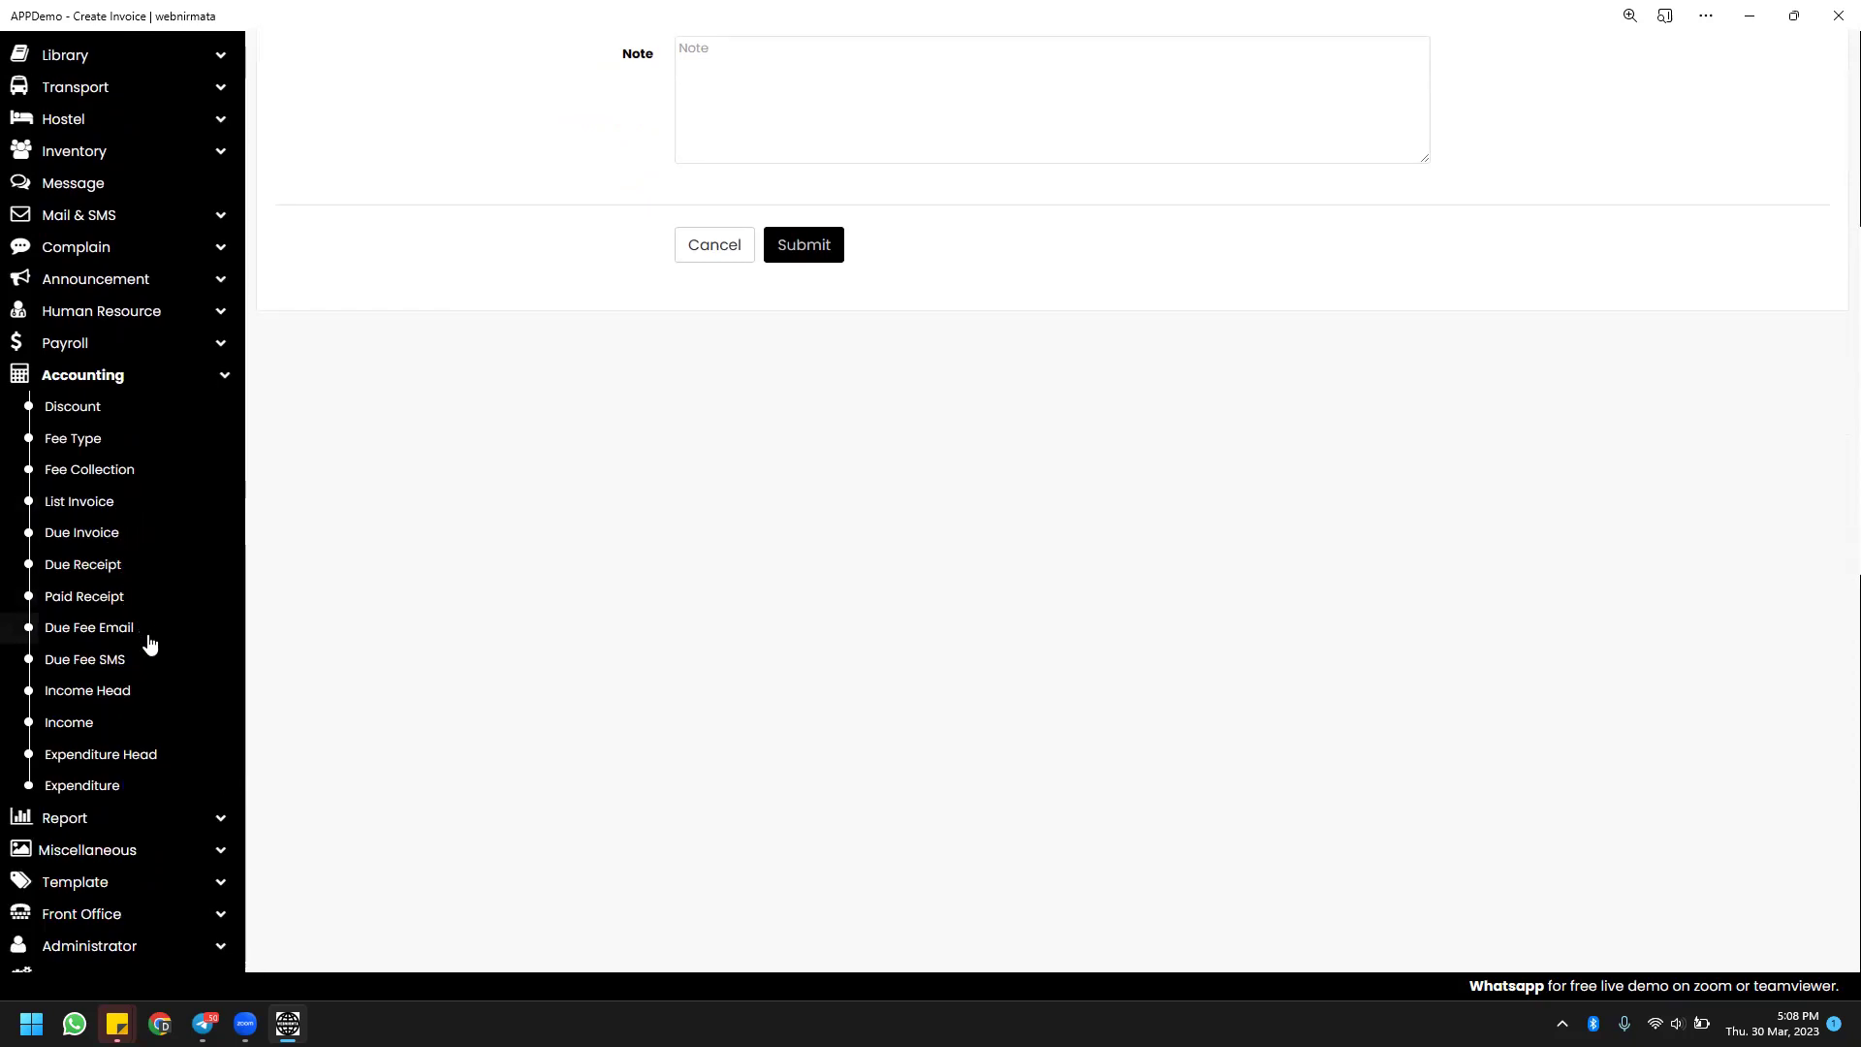
pyautogui.scroll(-1, 133, 706)
pyautogui.scroll(-1, 130, 711)
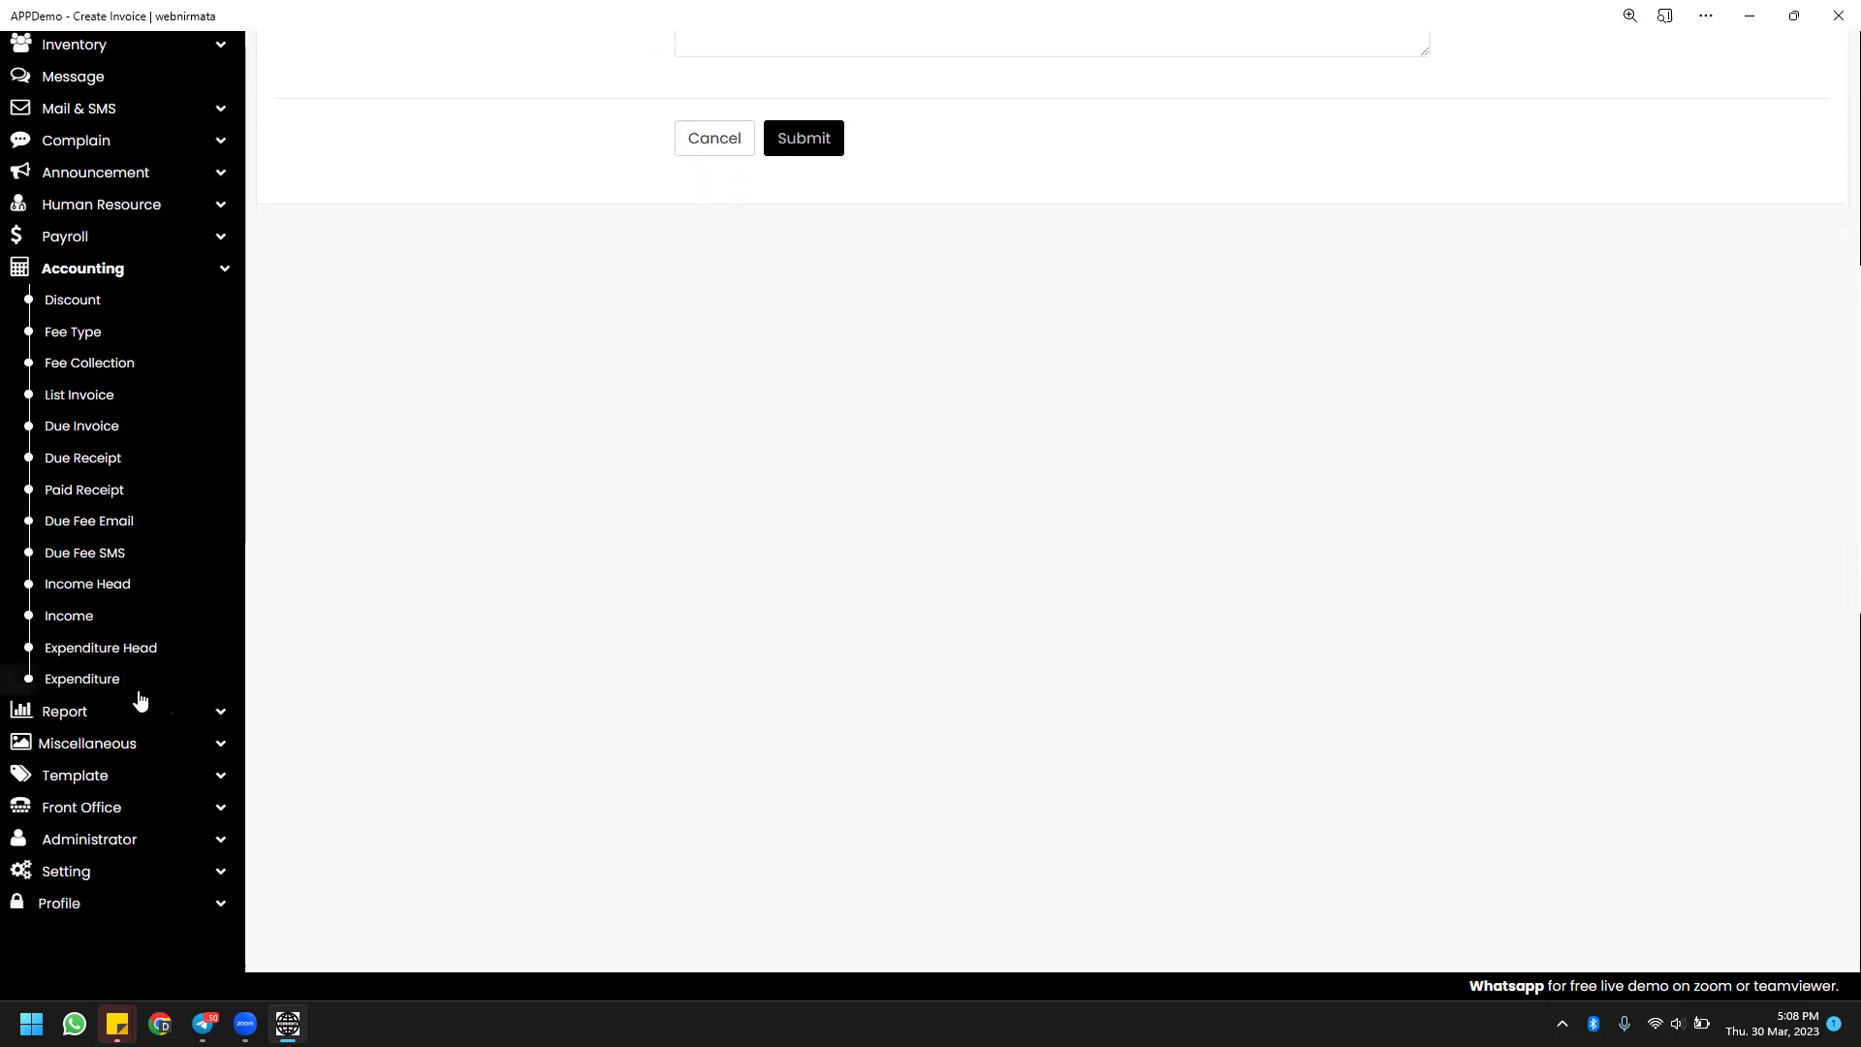
# Browse the available reports and generate the Student Report for April 2022 - March 2023 grouped by Gender.
pyautogui.click(136, 709)
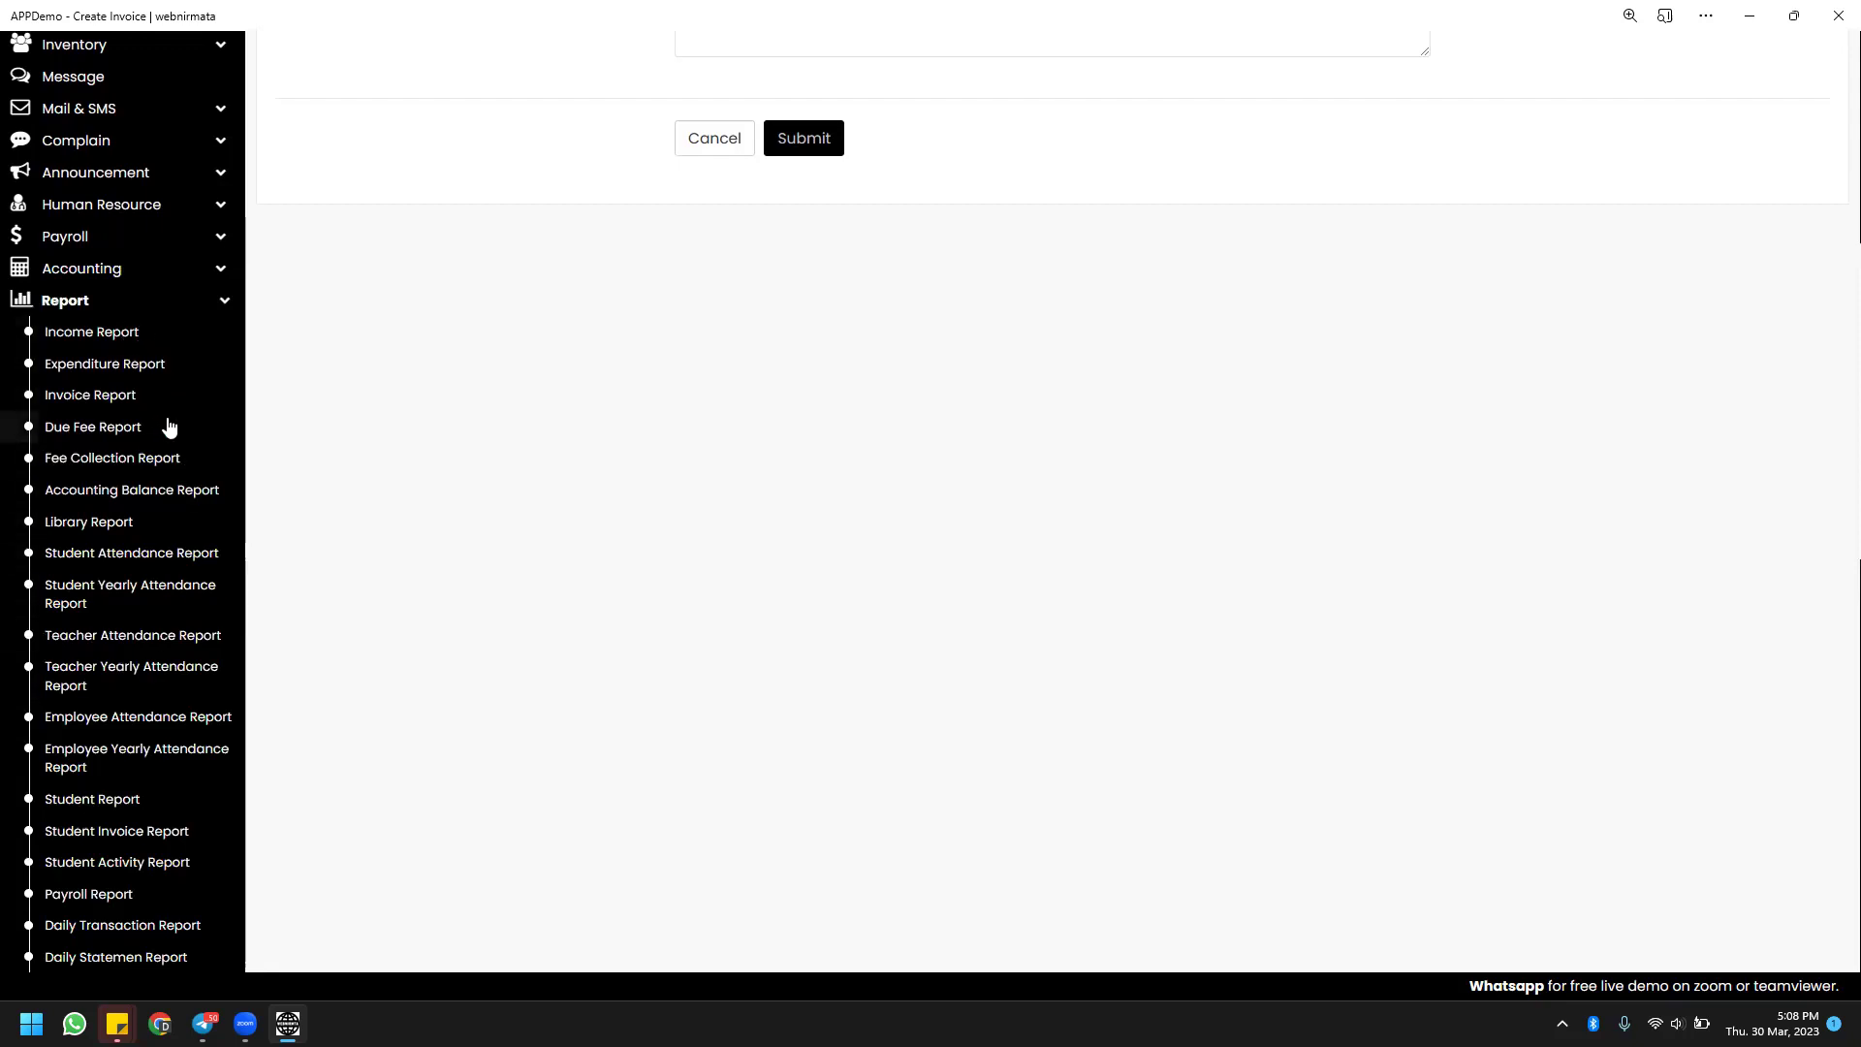
pyautogui.scroll(-3, 168, 426)
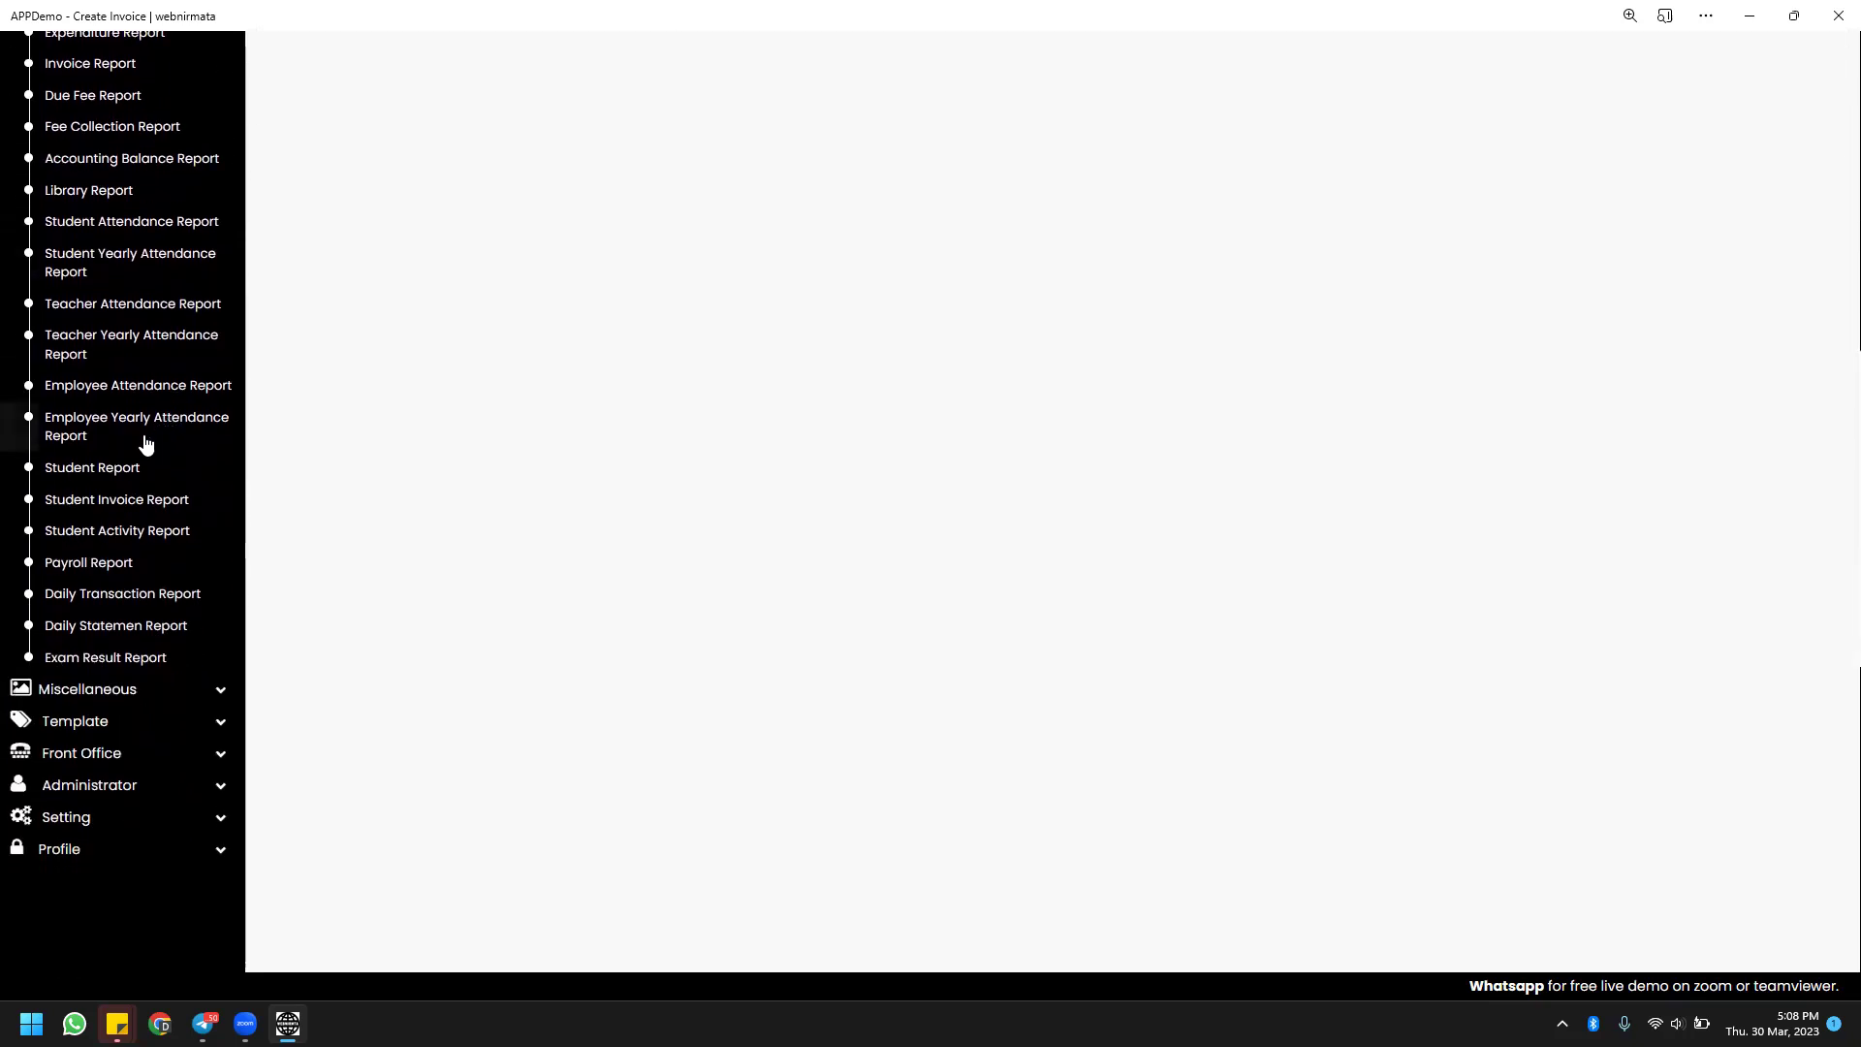
pyautogui.click(134, 470)
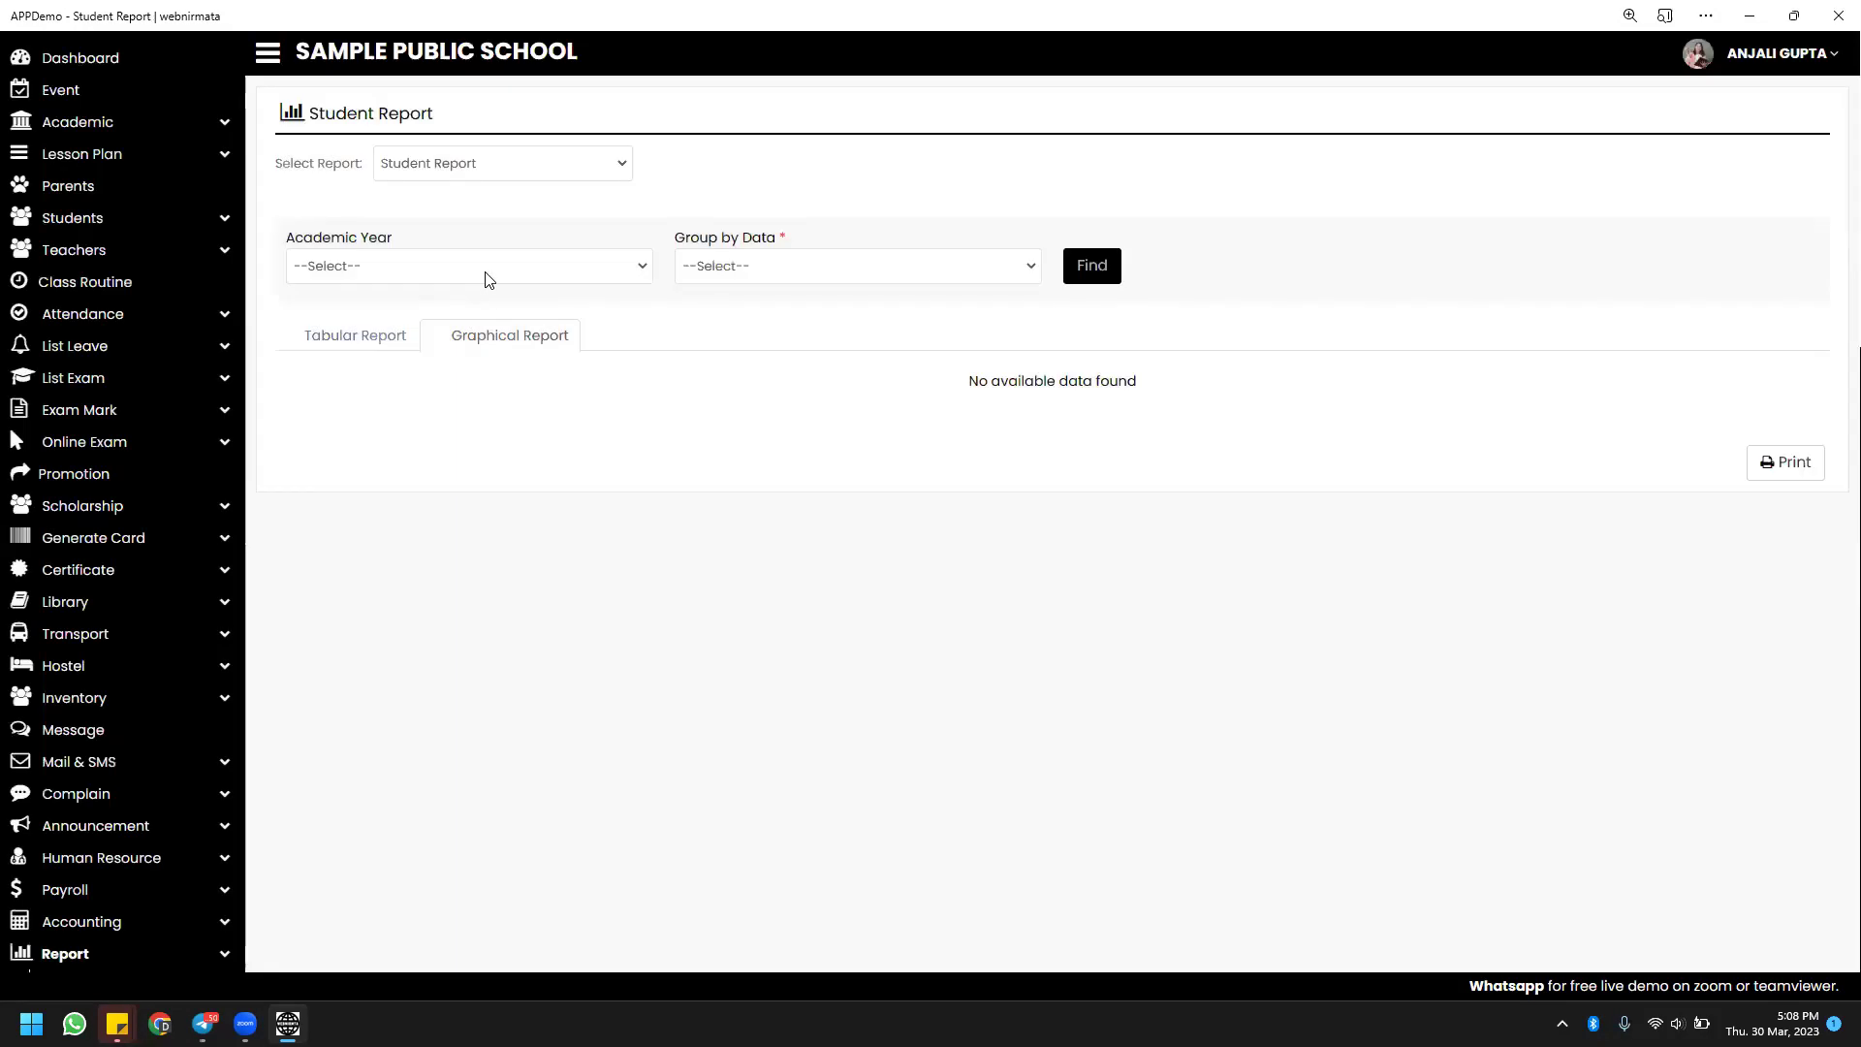
pyautogui.click(481, 274)
pyautogui.click(477, 318)
pyautogui.click(736, 279)
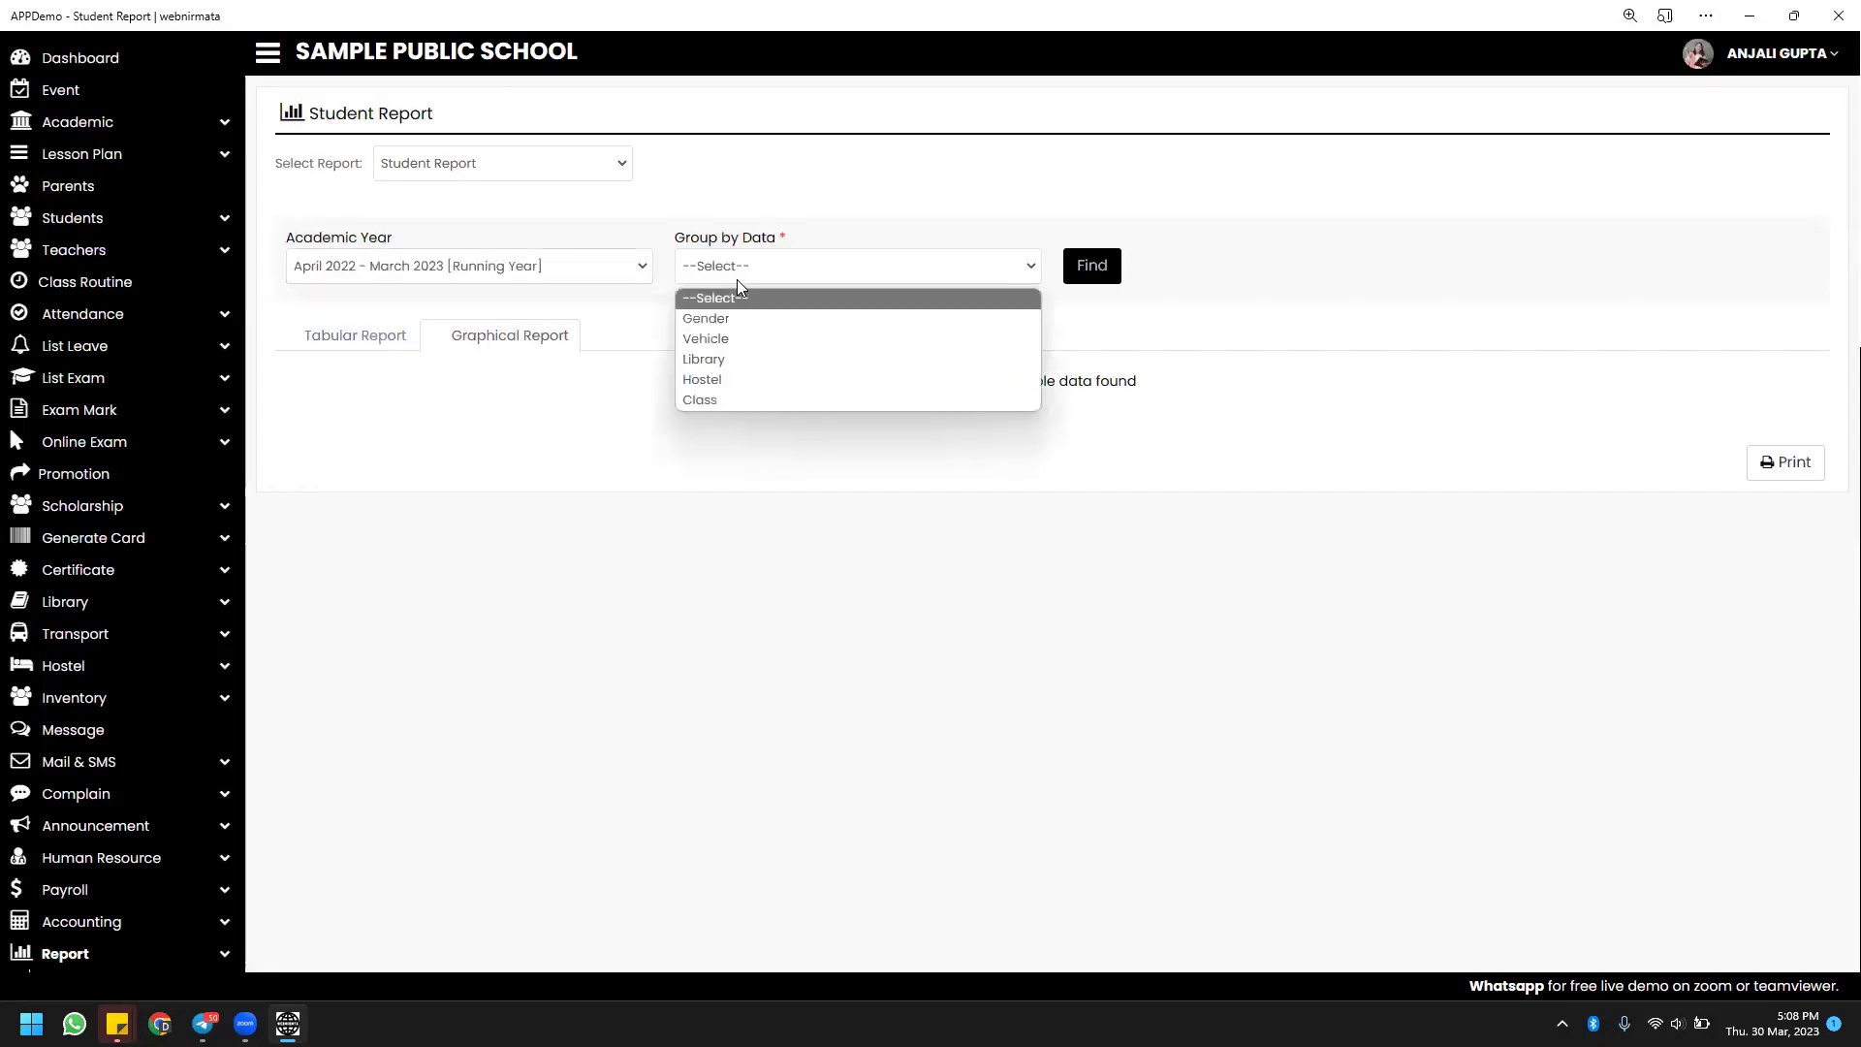
pyautogui.click(768, 329)
pyautogui.click(1092, 289)
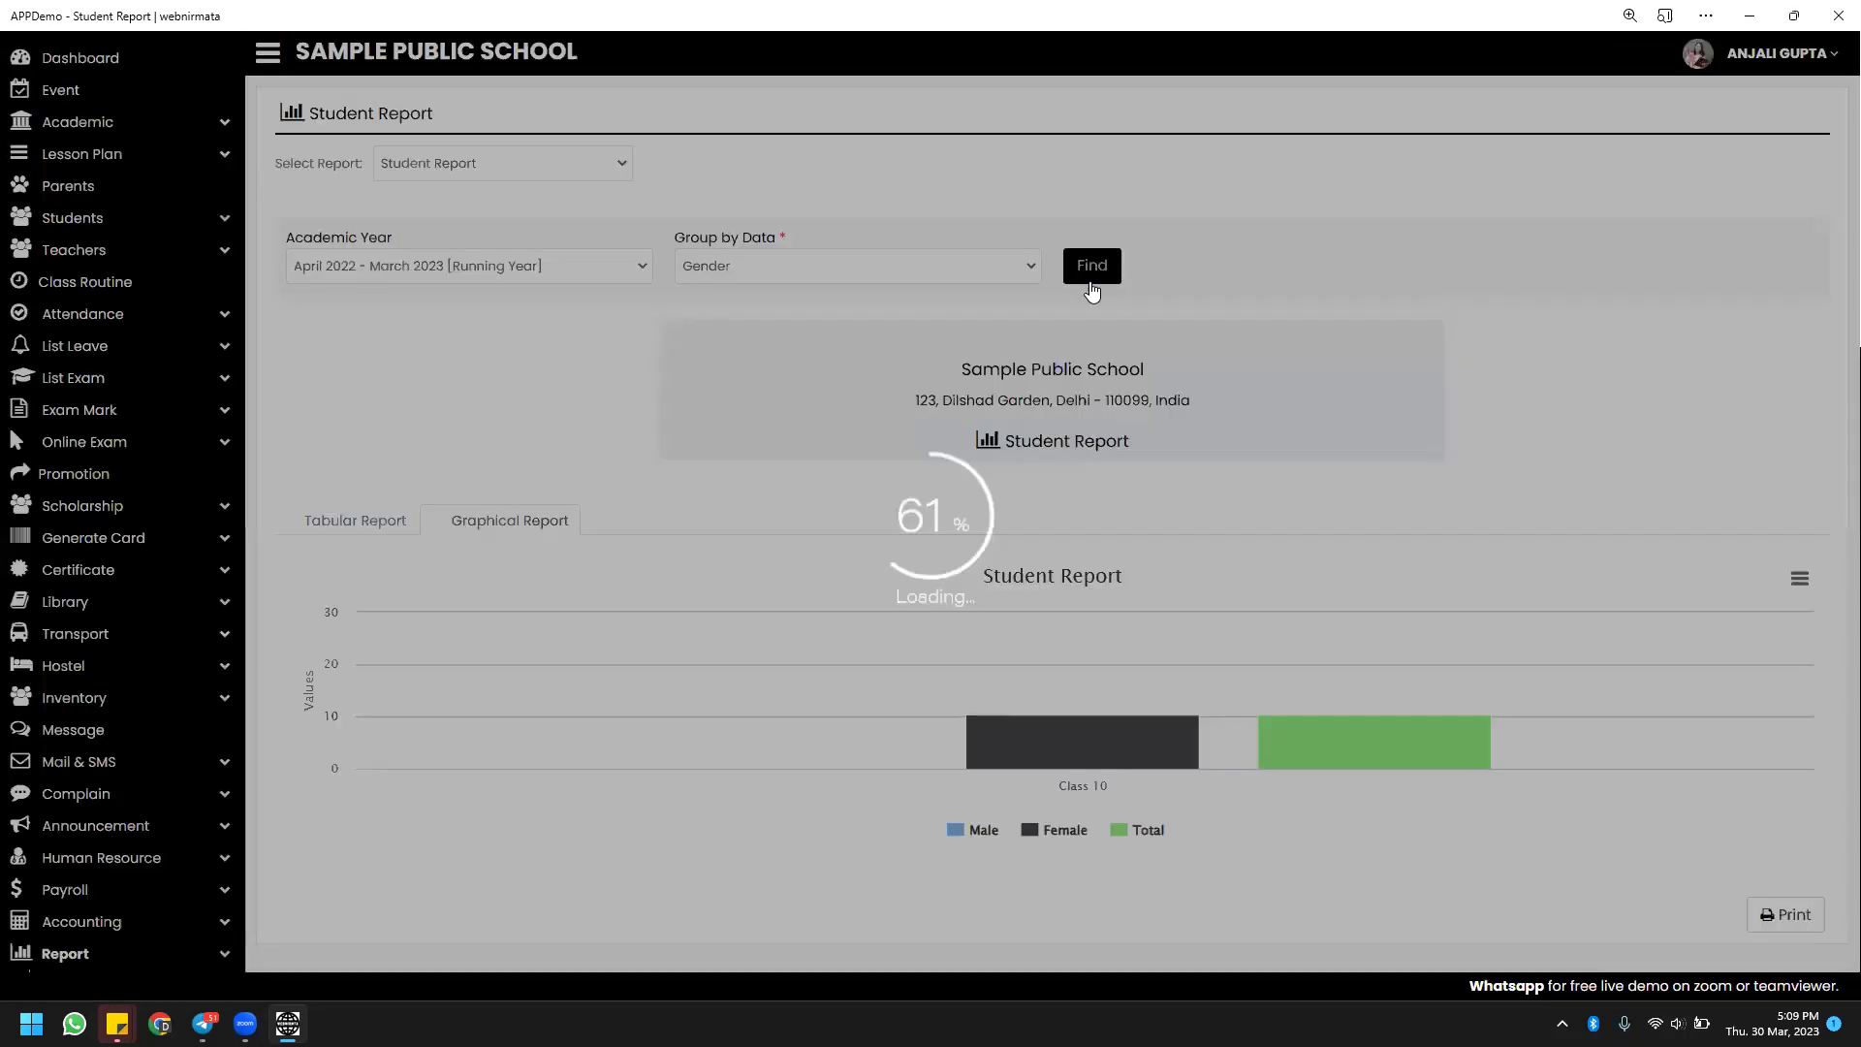
pyautogui.scroll(-2, 1105, 437)
pyautogui.moveTo(1111, 521)
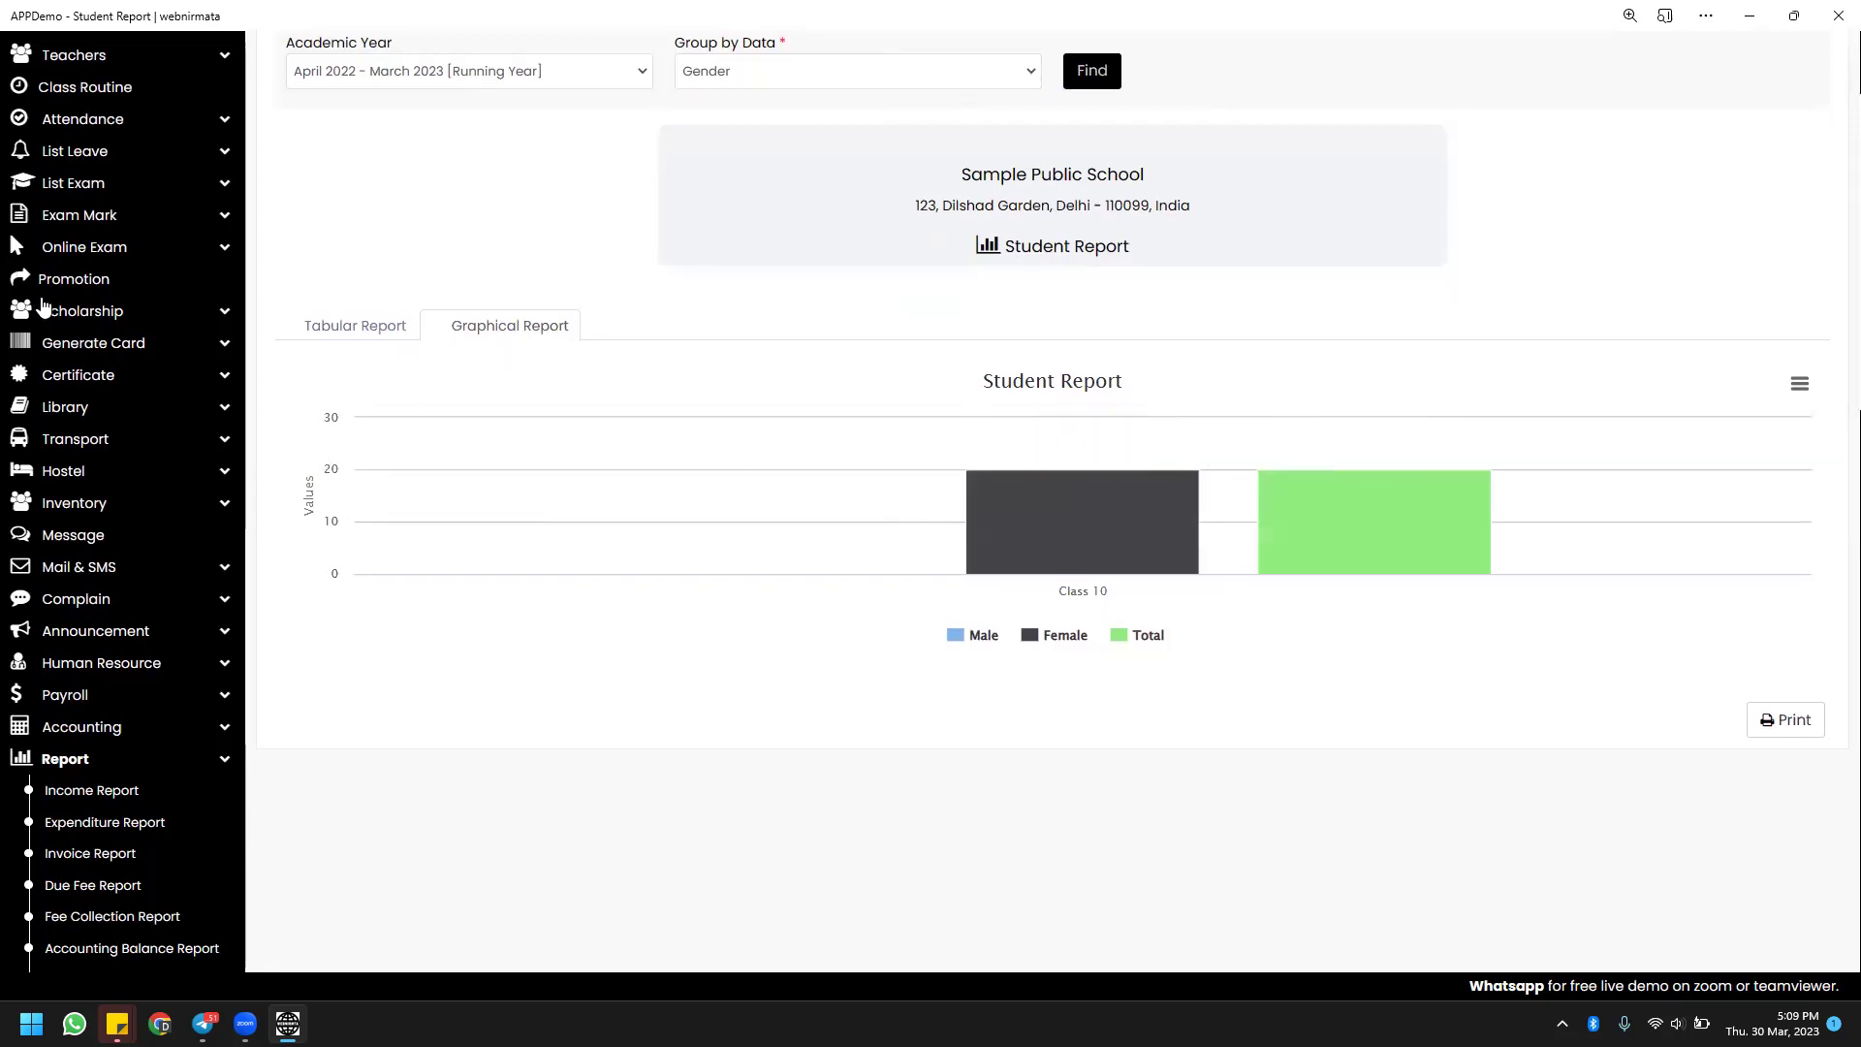
# Open the award list in the Miscellaneous module.
pyautogui.scroll(-3, 87, 424)
pyautogui.scroll(-5, 89, 425)
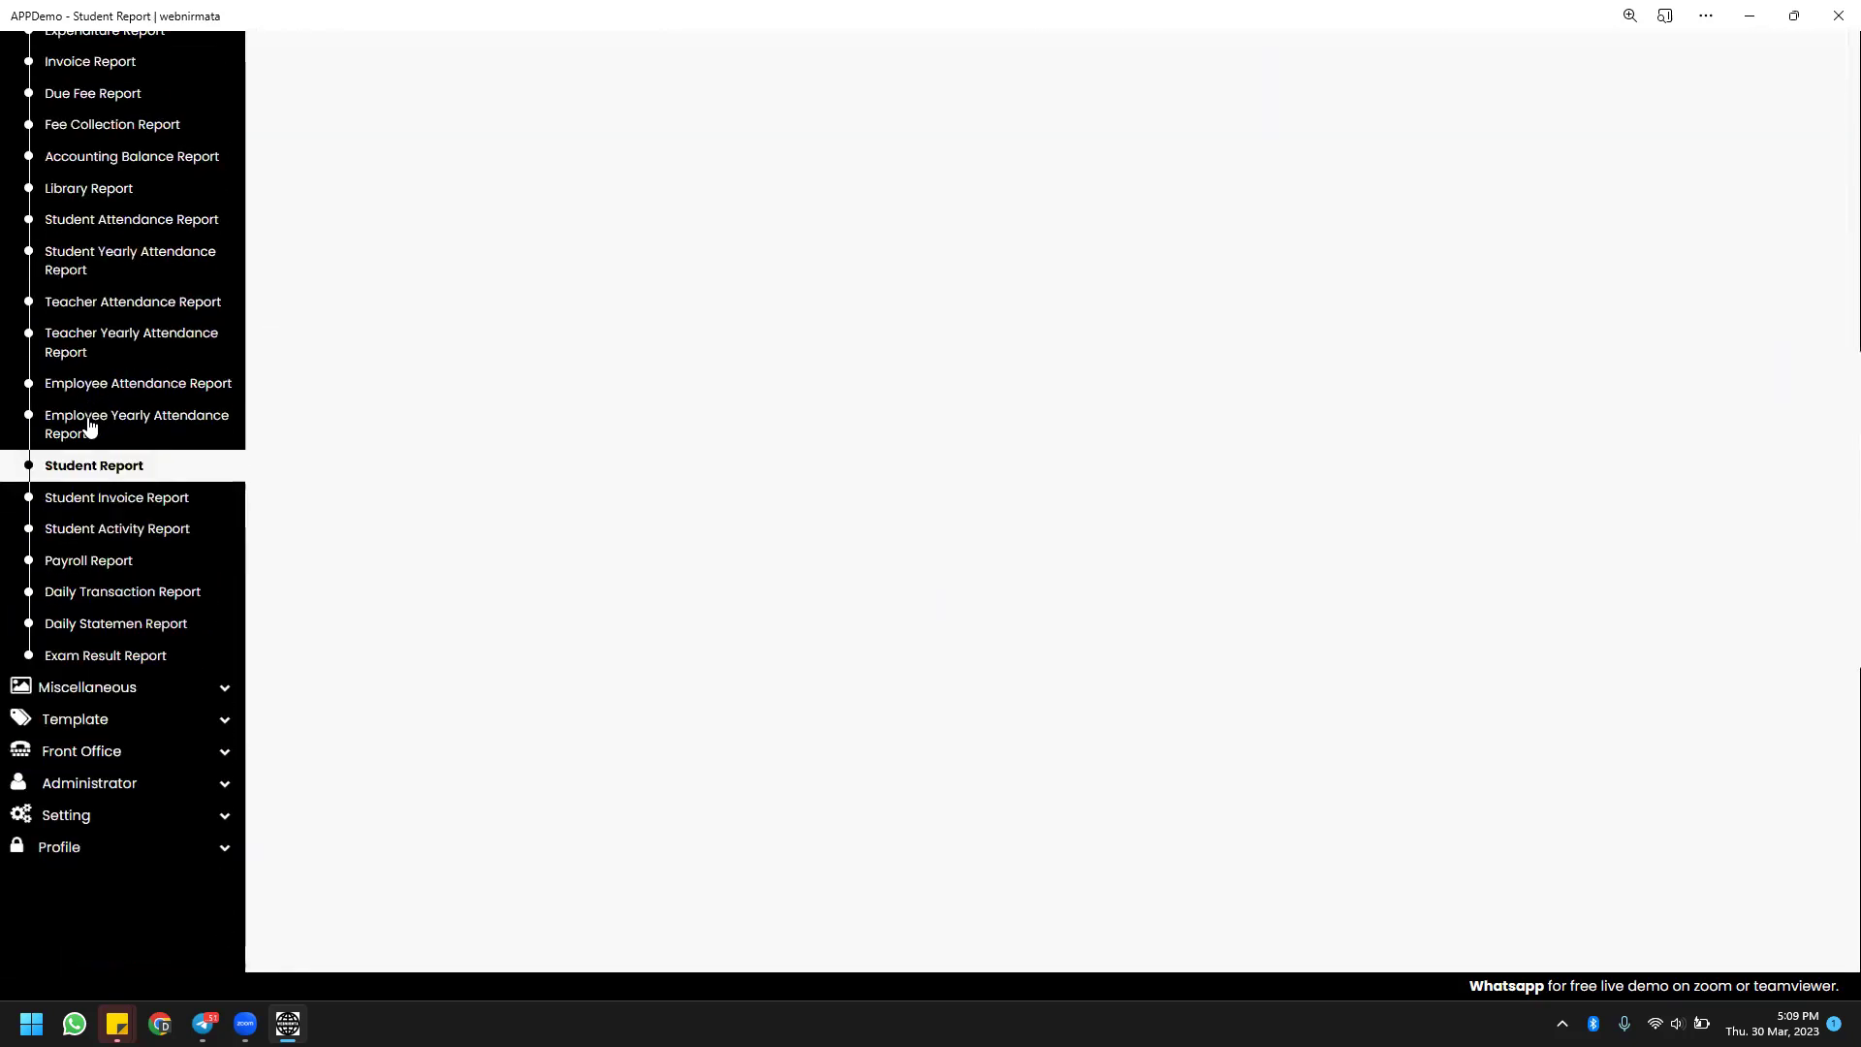
pyautogui.click(159, 688)
pyautogui.scroll(2, 182, 479)
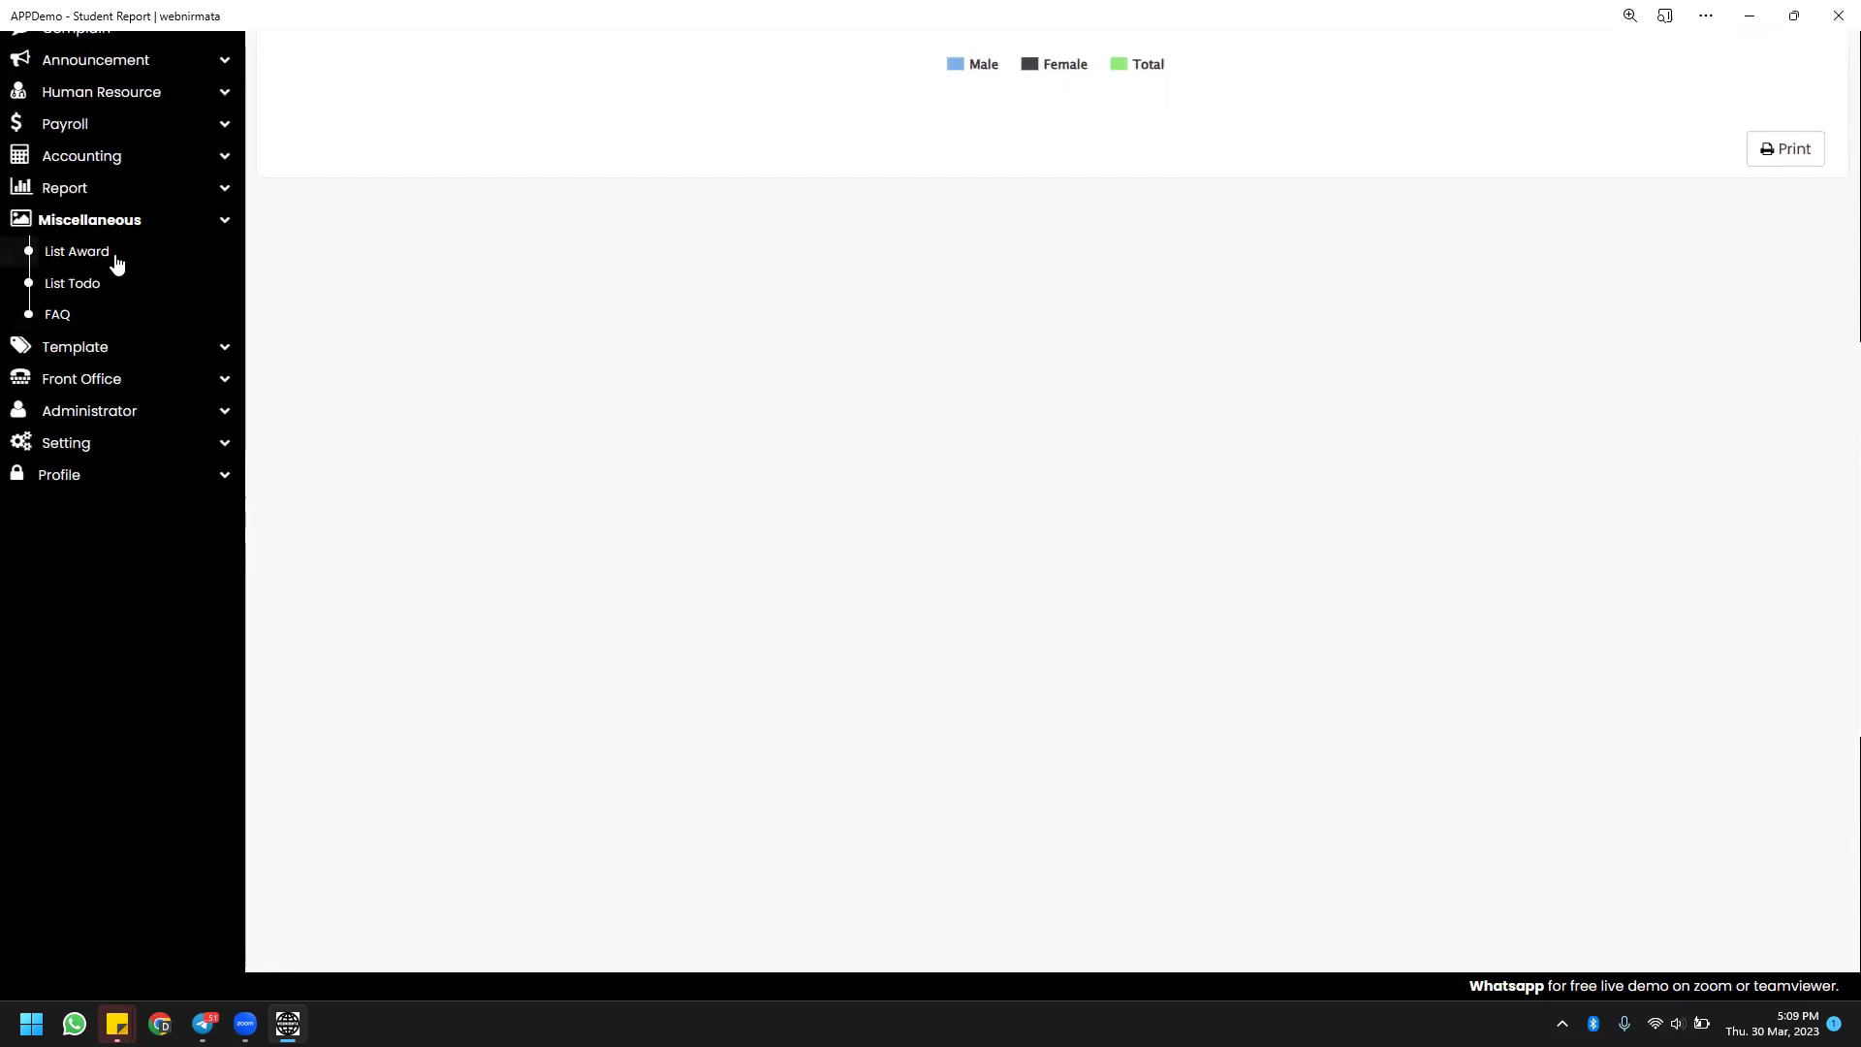
pyautogui.click(77, 252)
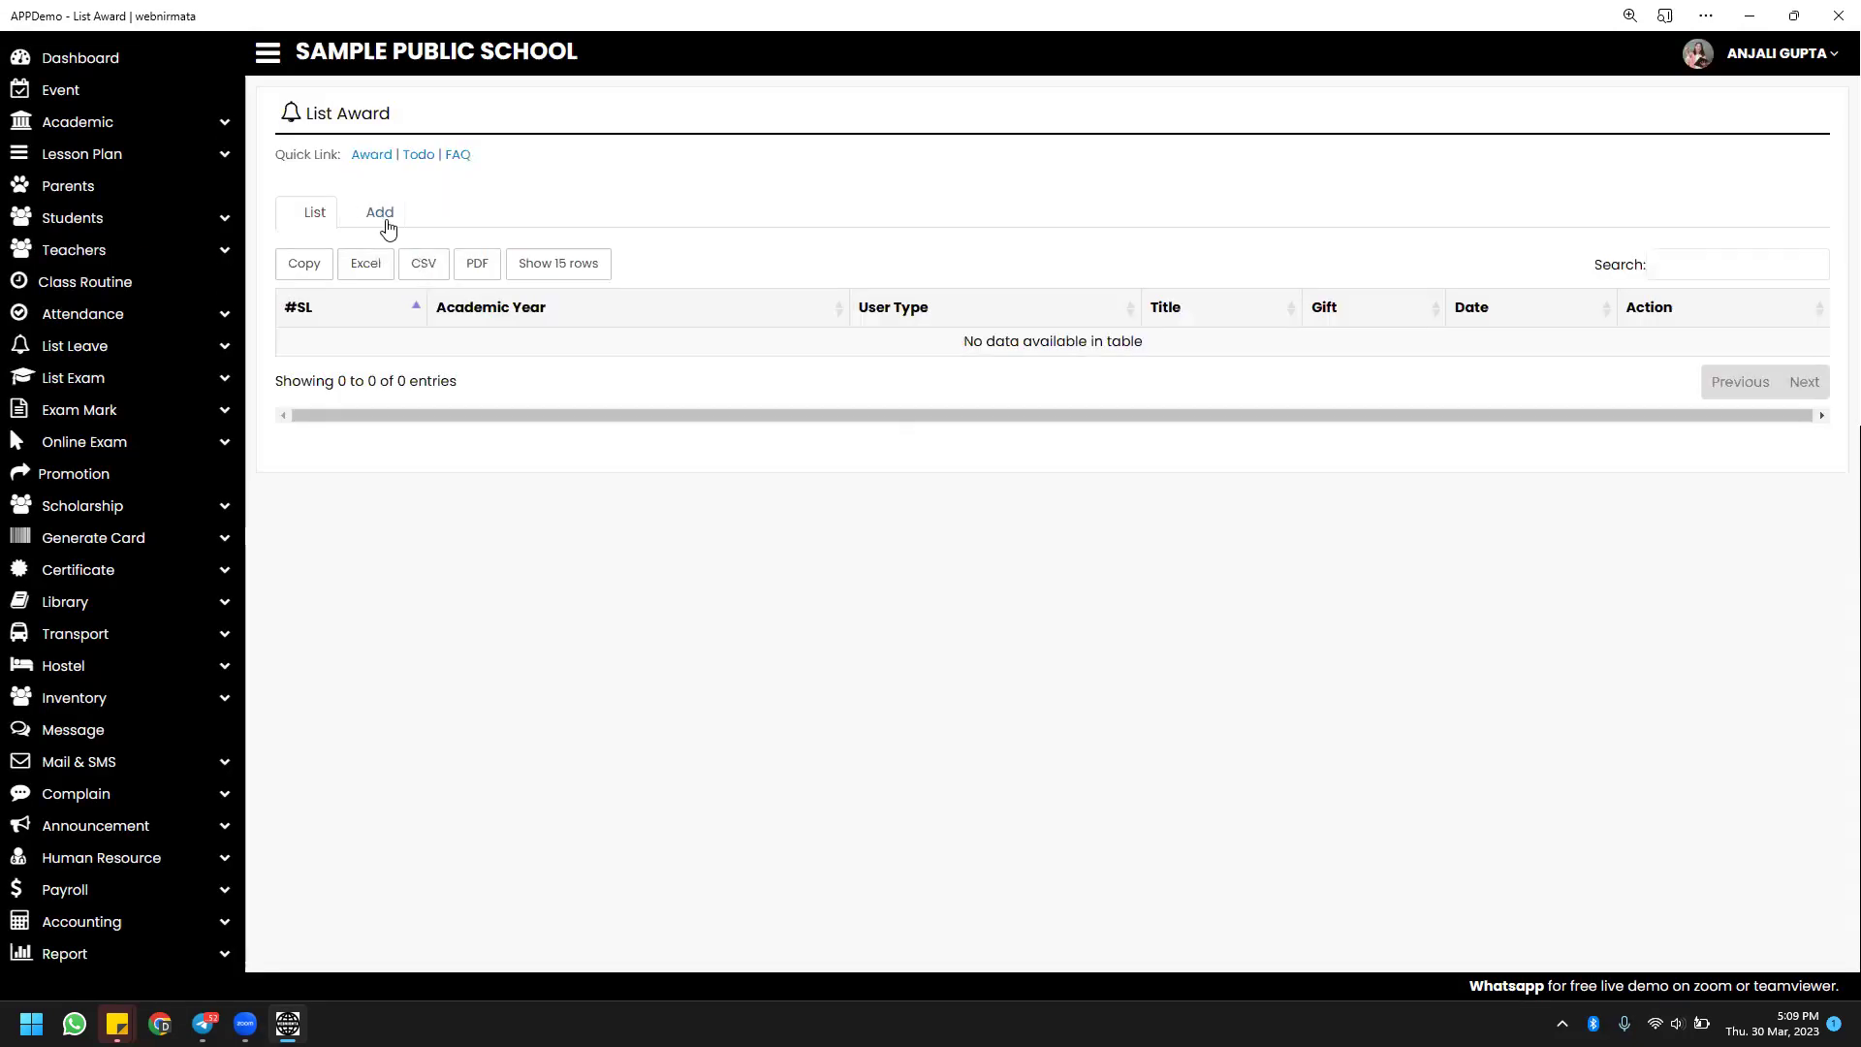
# Examine the add award form by choosing user type Student, class 10 and the first listed student as winner.
pyautogui.click(385, 223)
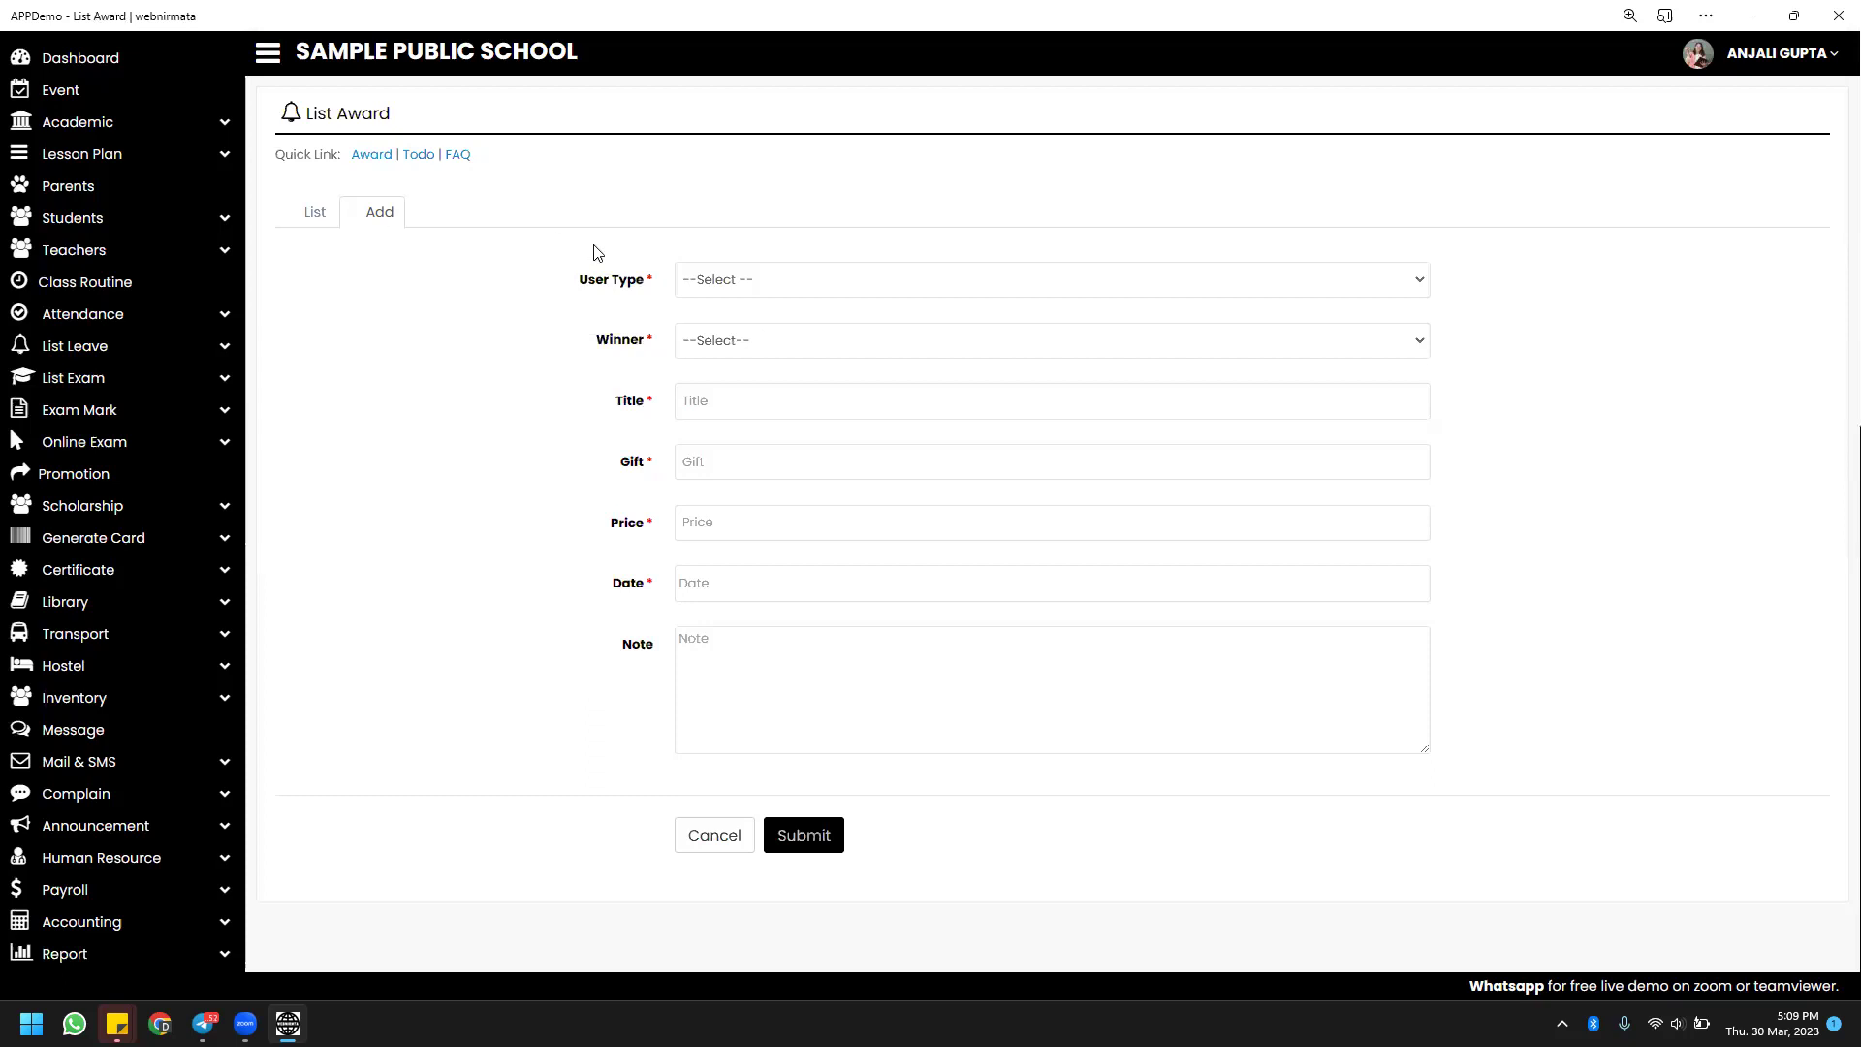
pyautogui.click(756, 287)
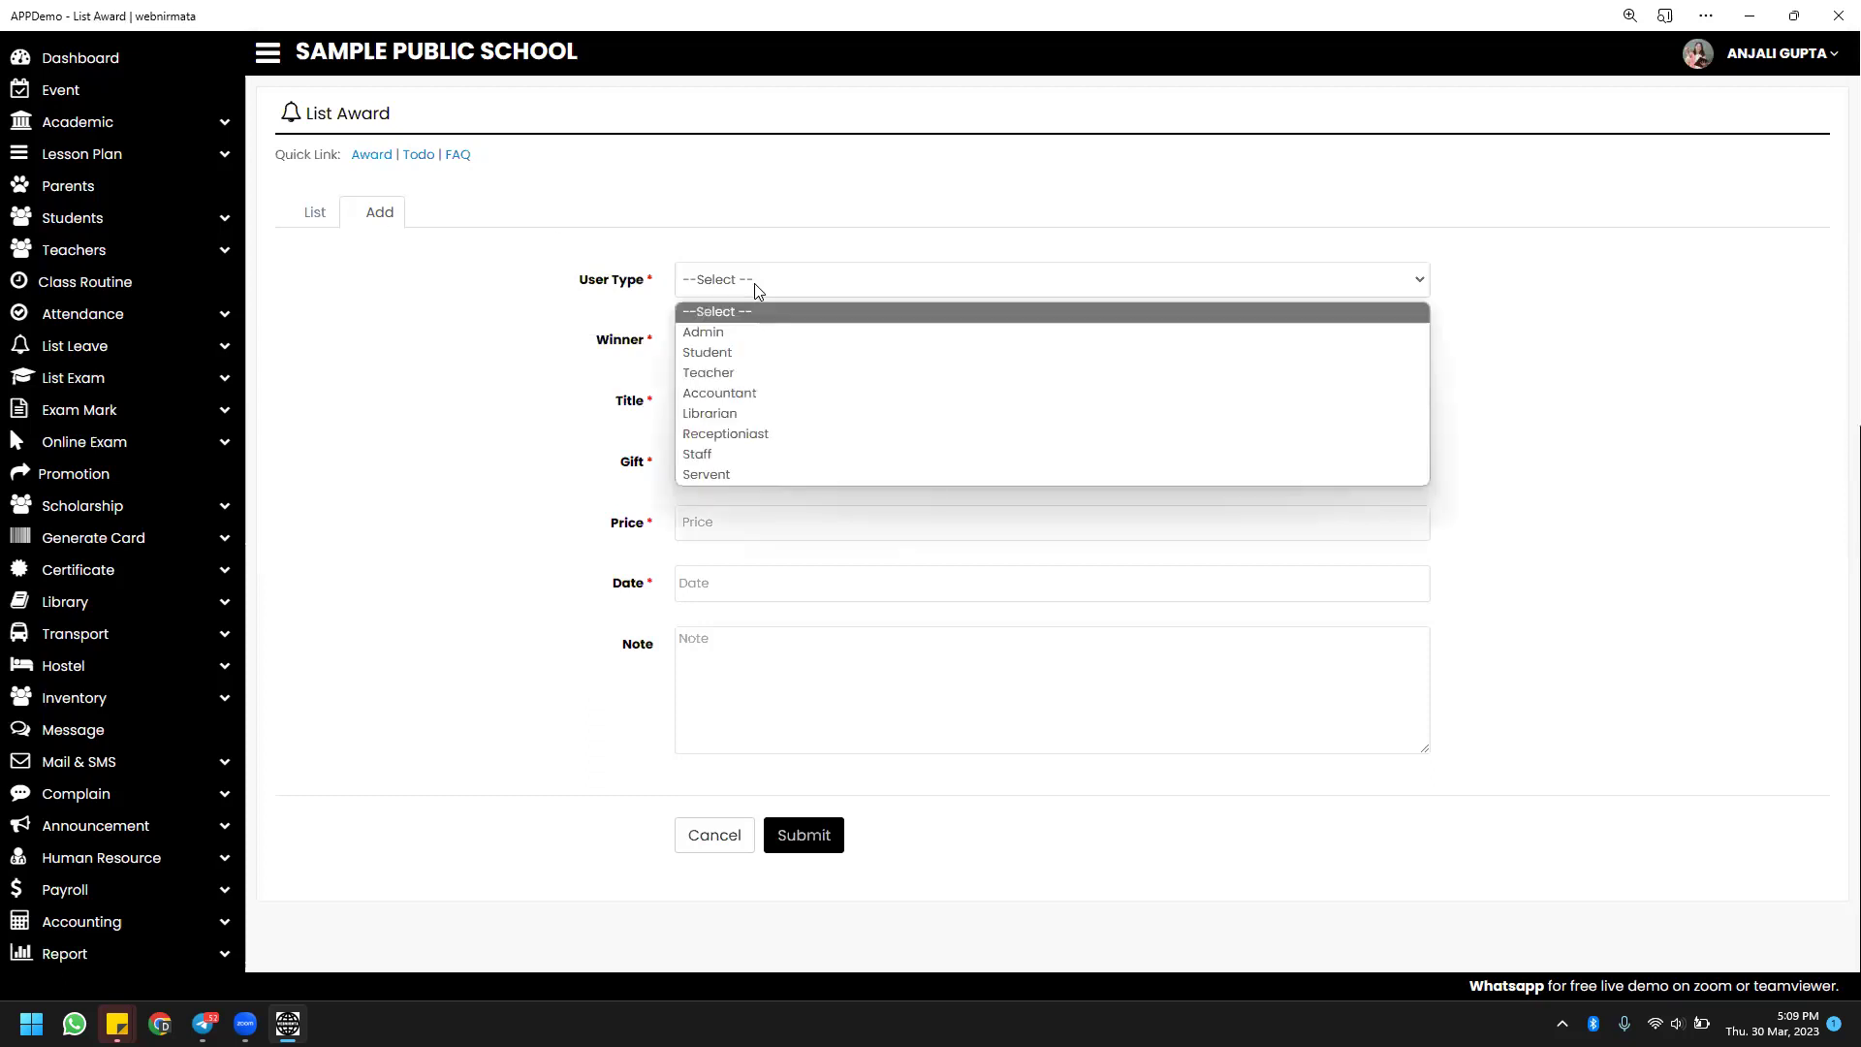
pyautogui.click(756, 353)
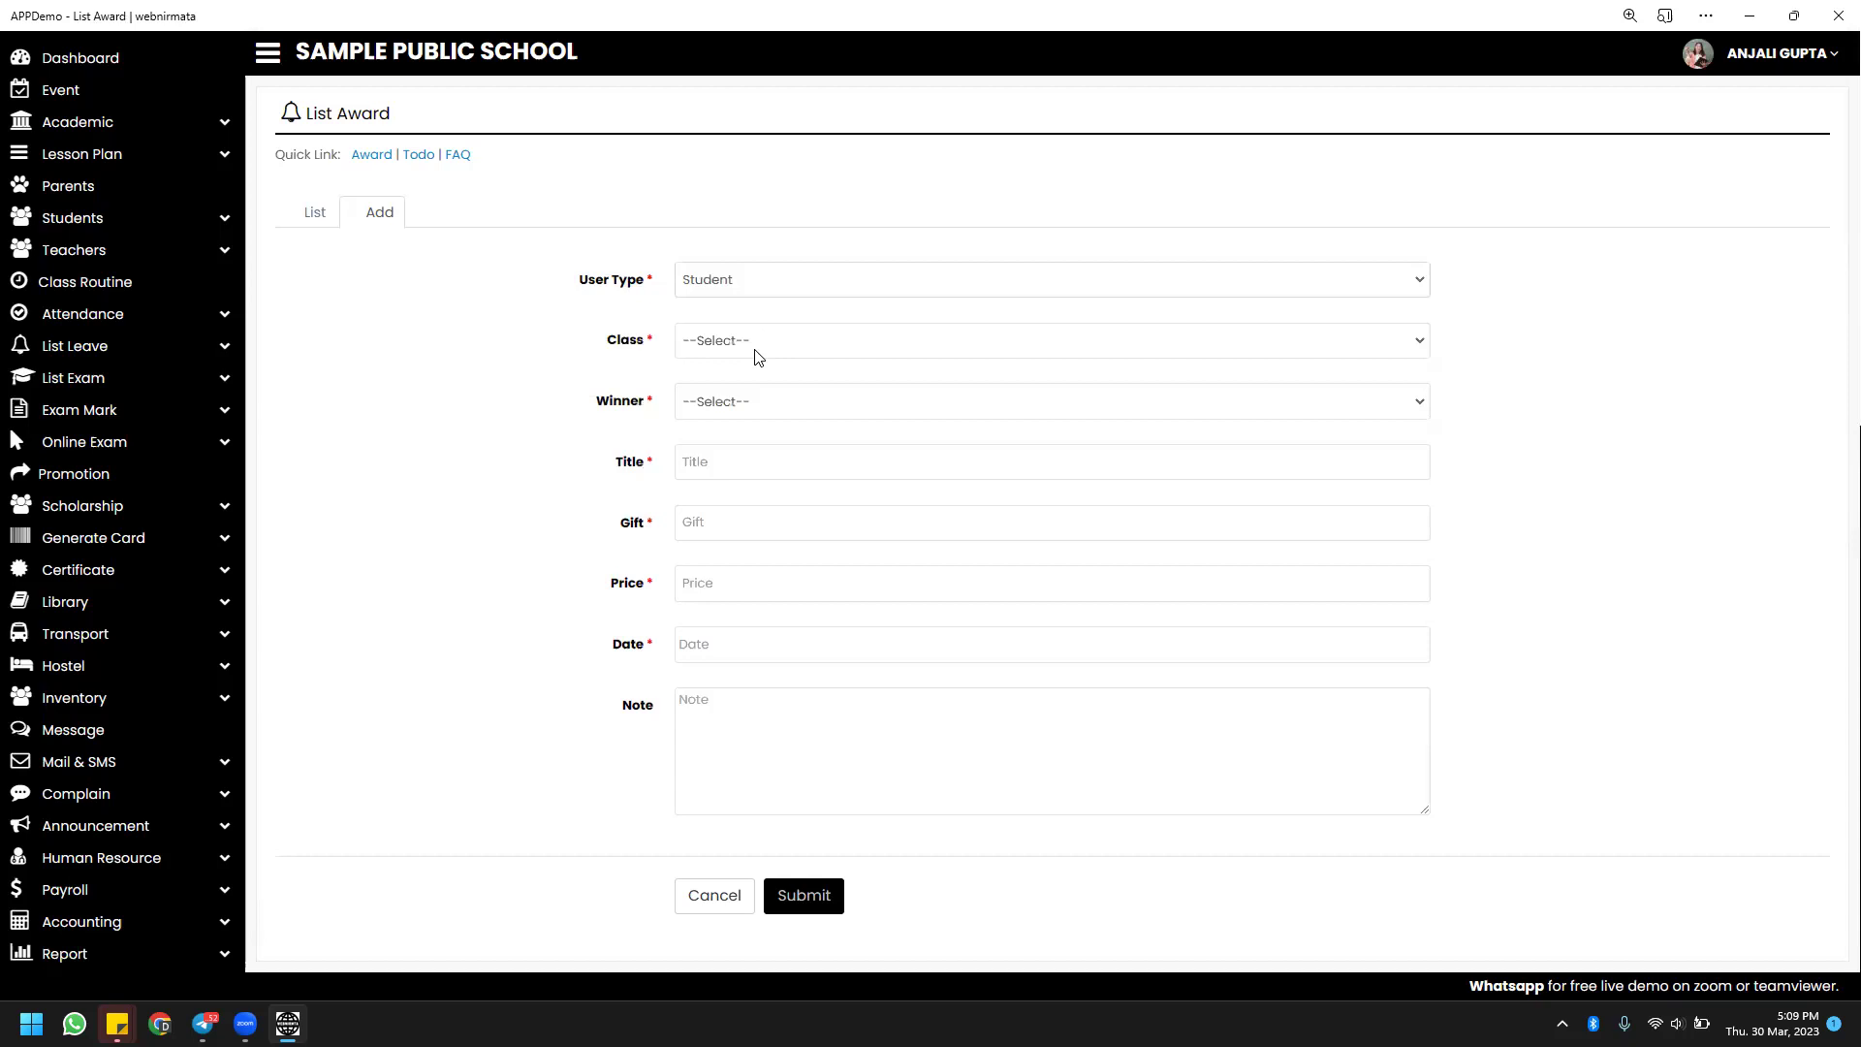
pyautogui.click(758, 356)
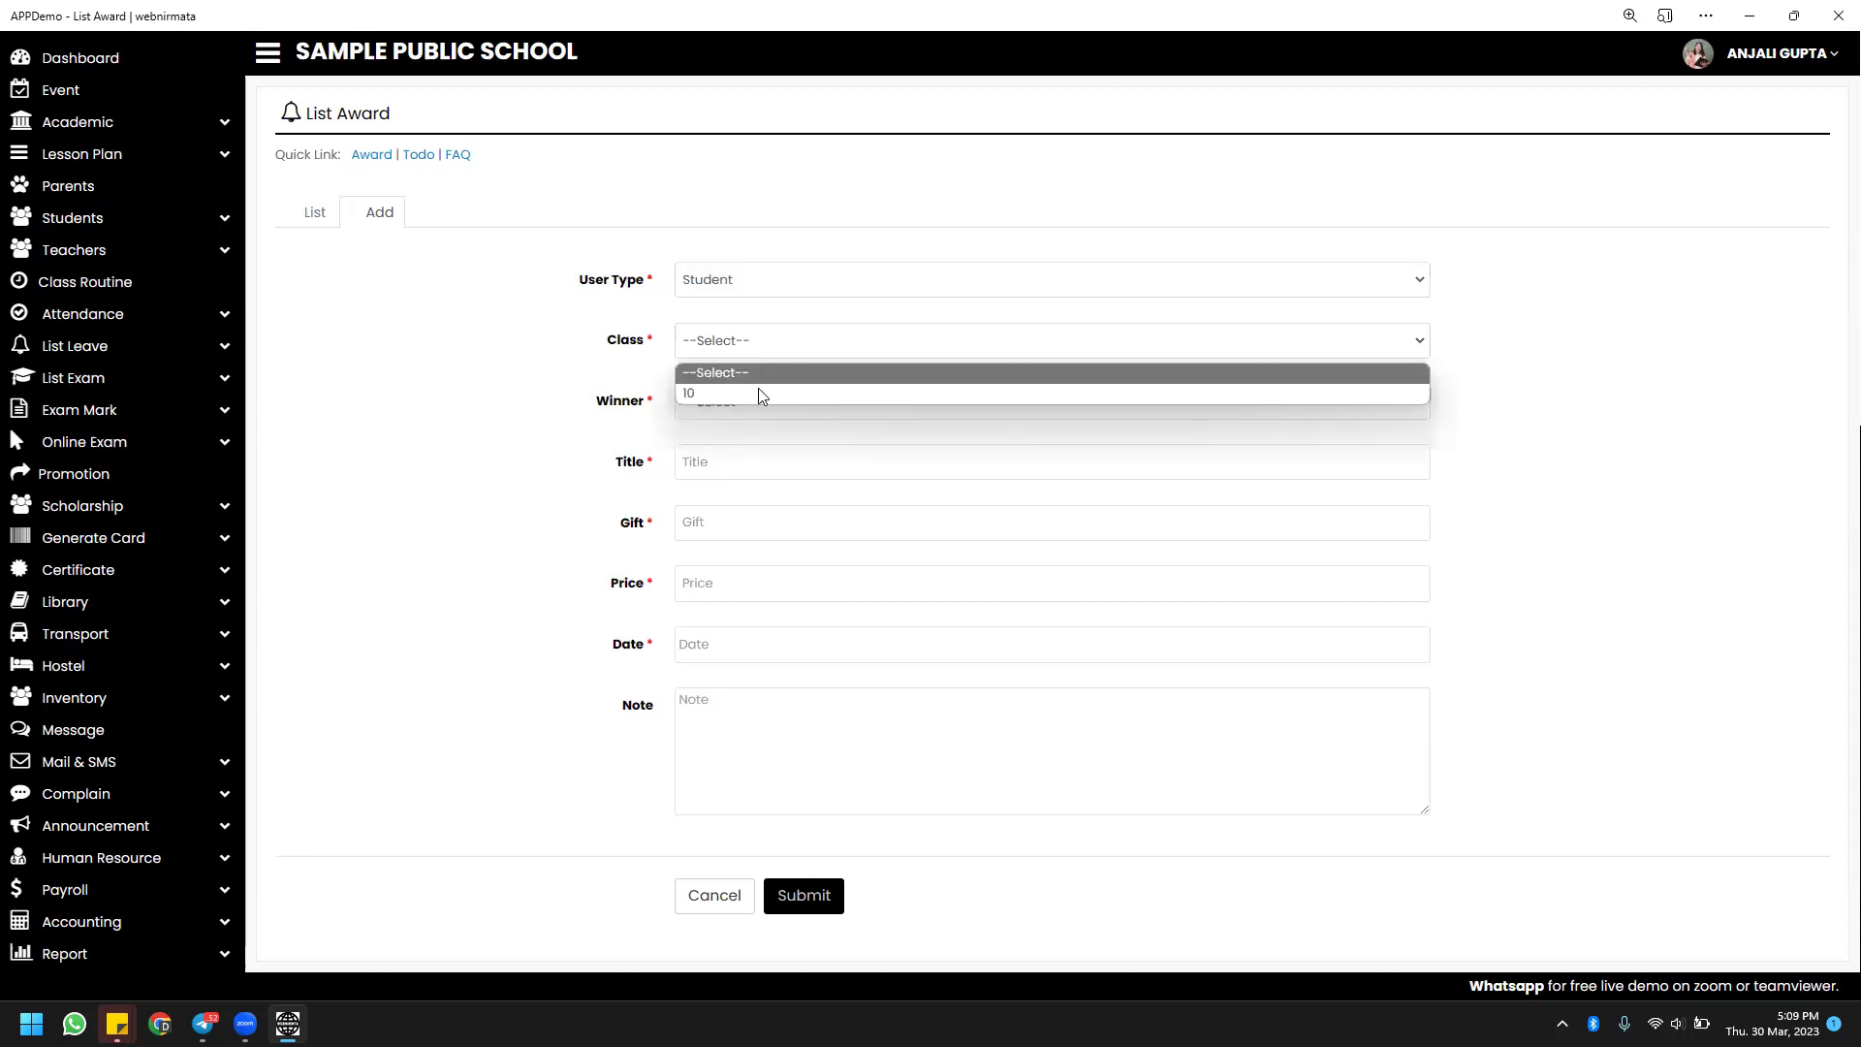
pyautogui.click(758, 391)
pyautogui.click(755, 406)
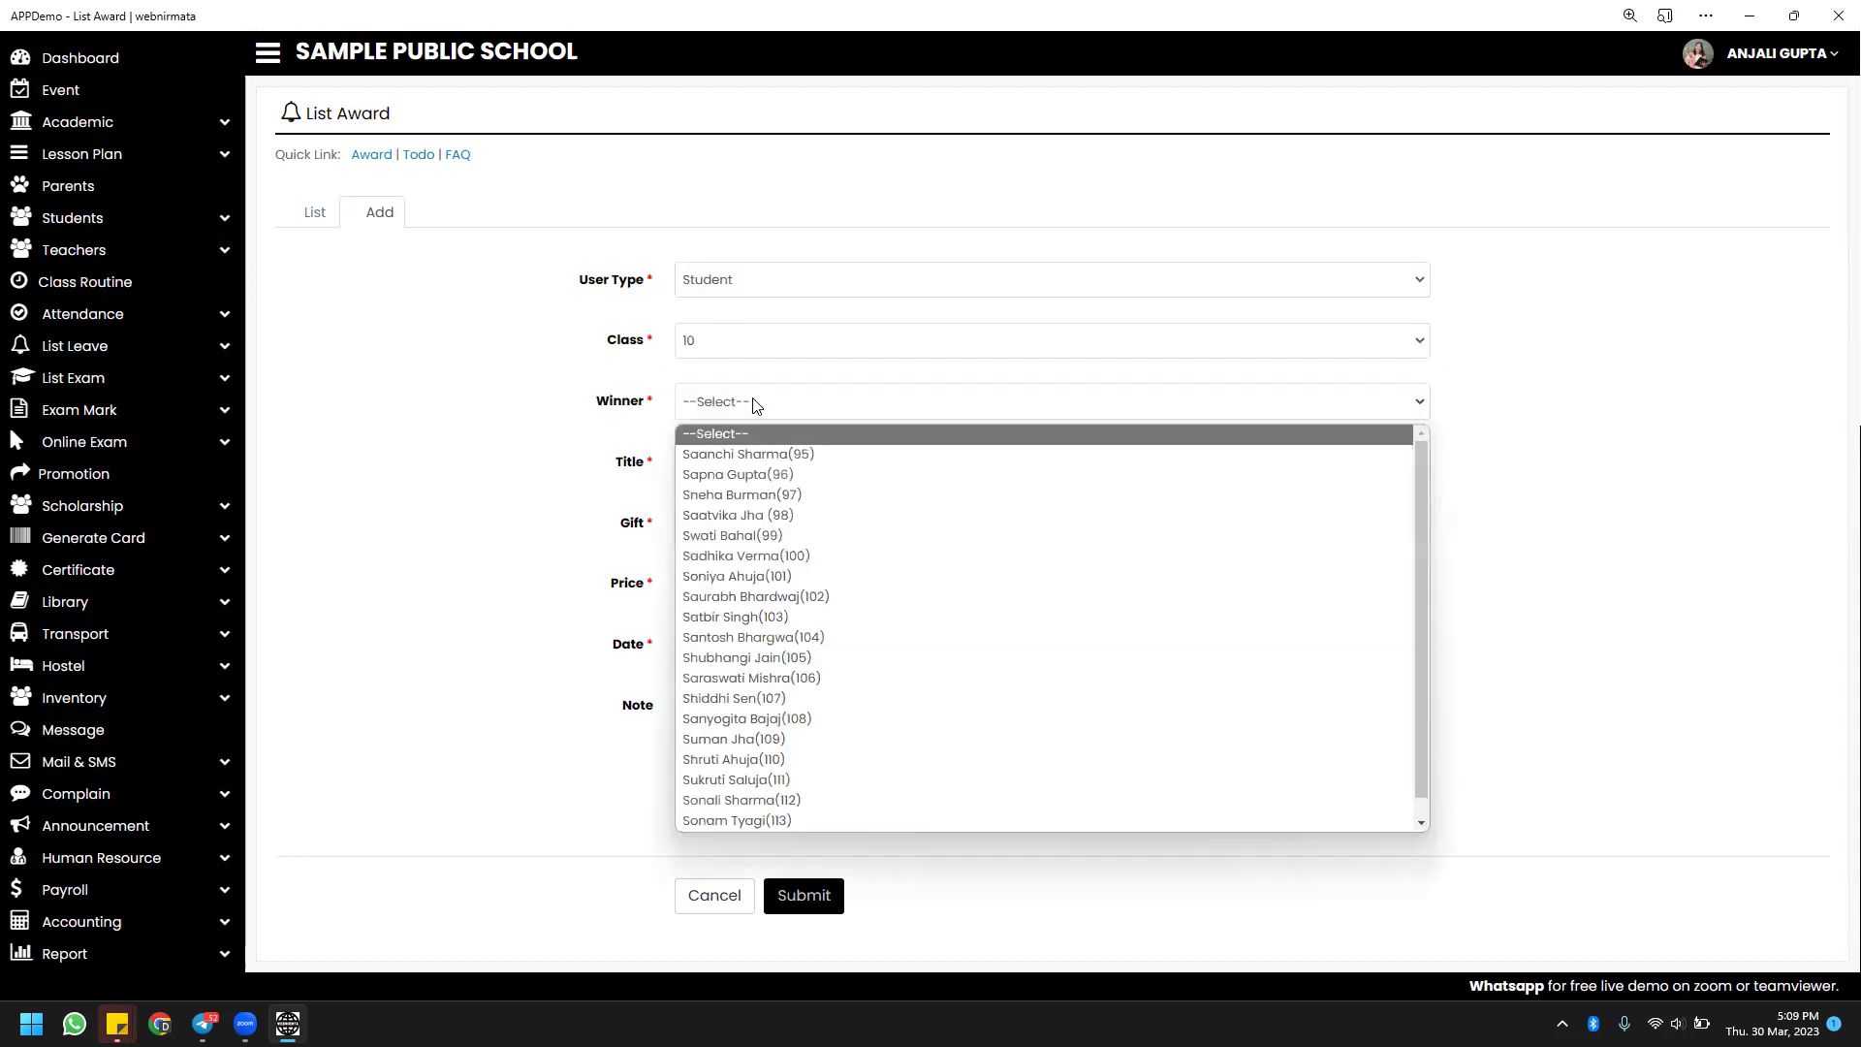
pyautogui.click(763, 456)
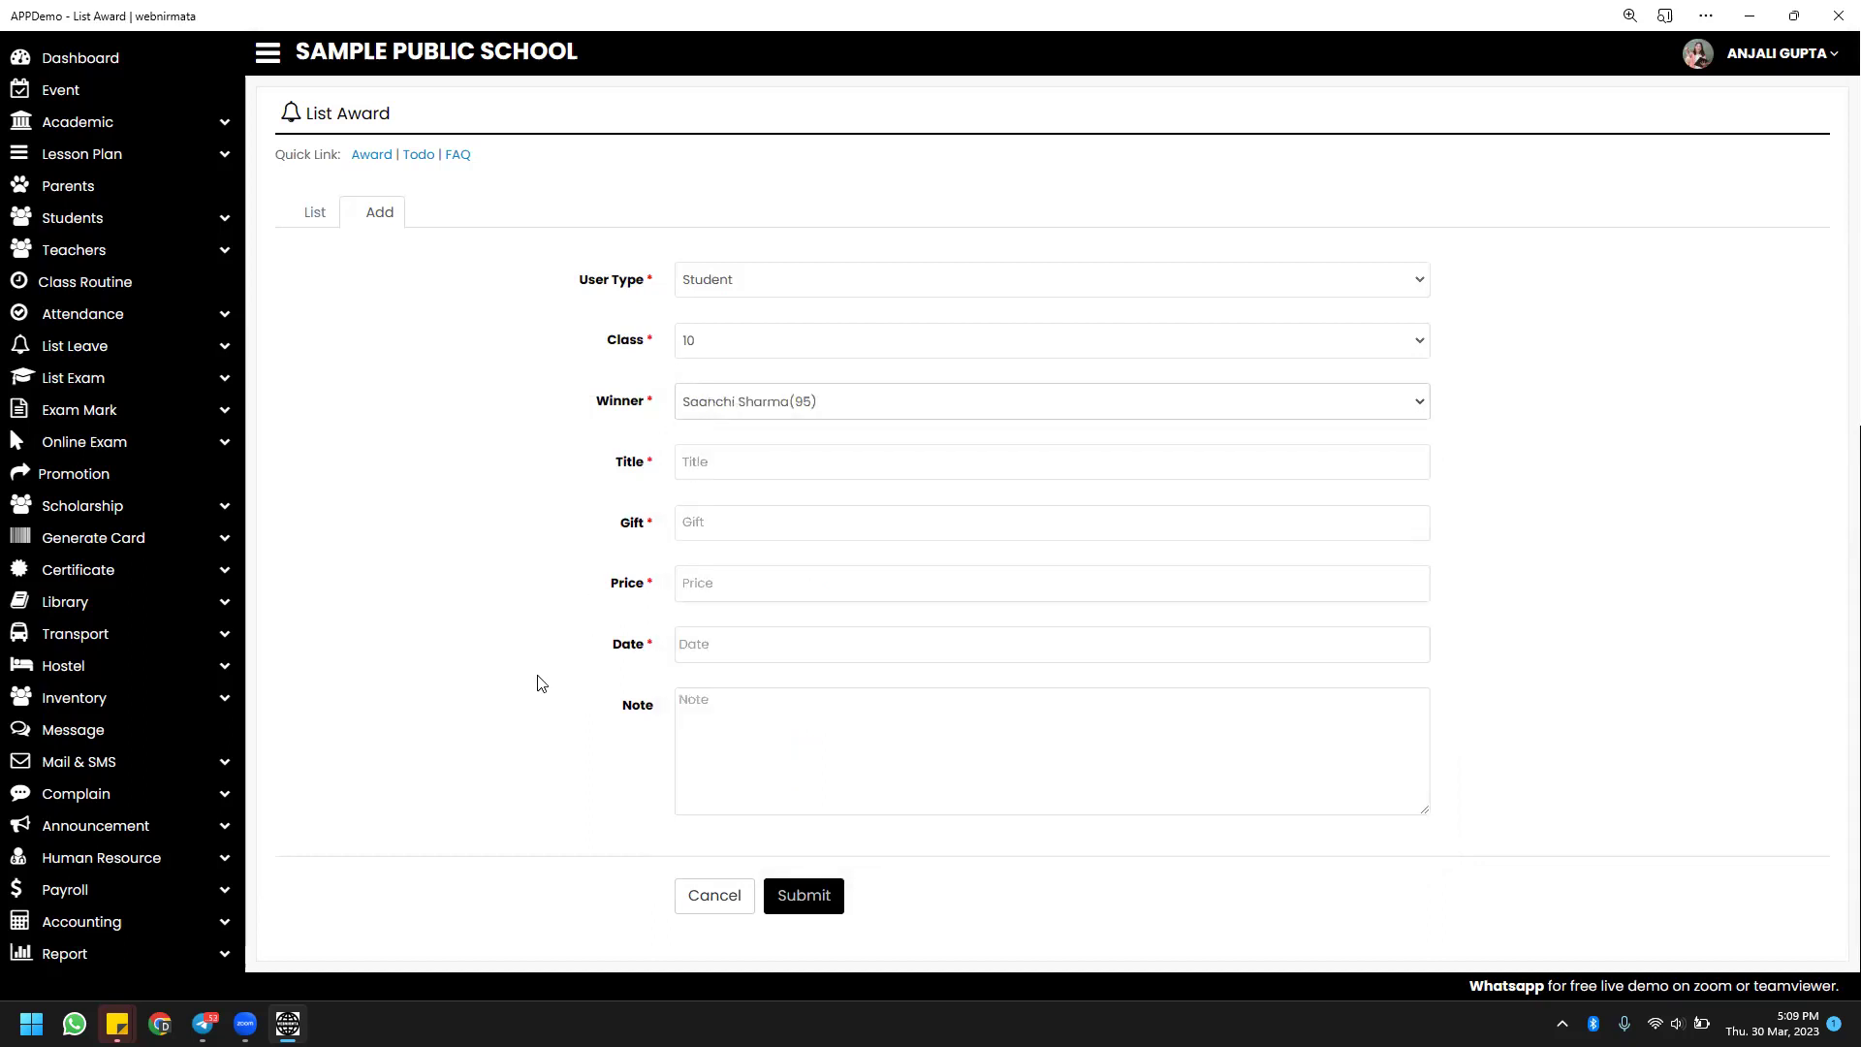
# Open the to-do list and examine the fields of its add form.
pyautogui.scroll(-5, 538, 681)
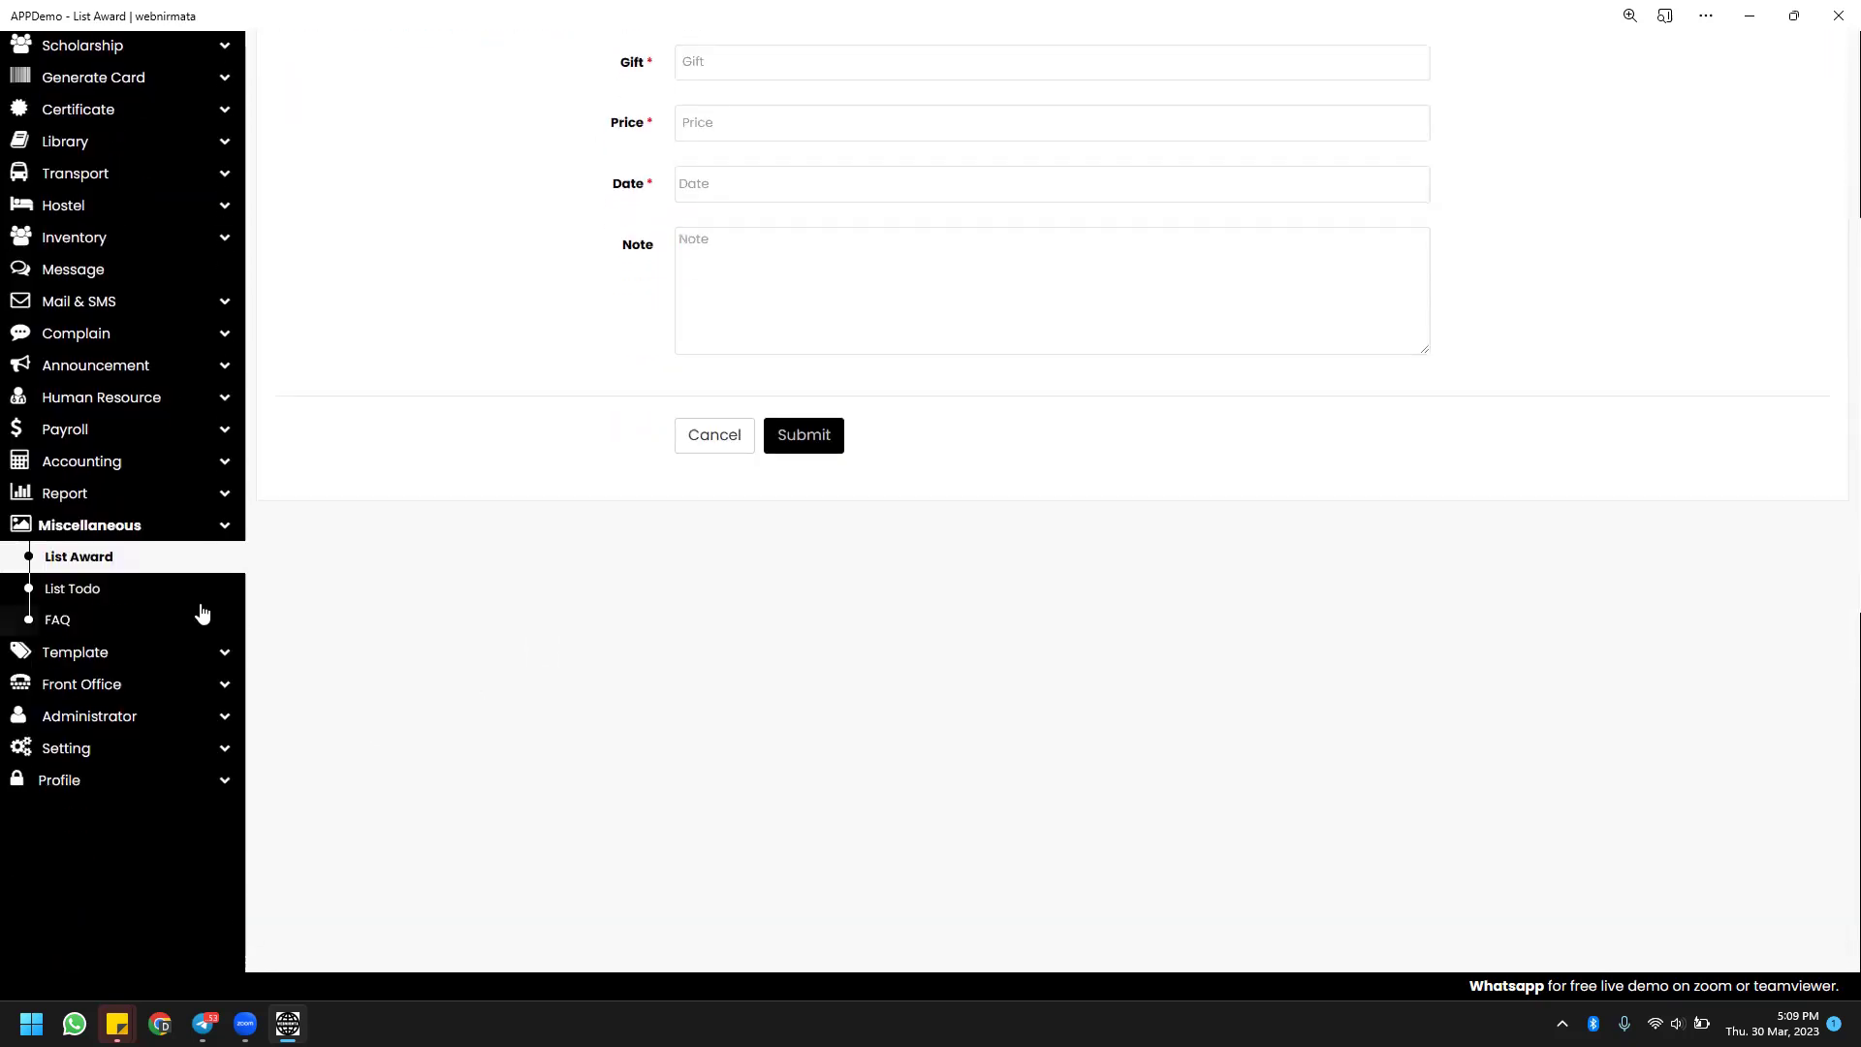
pyautogui.click(101, 593)
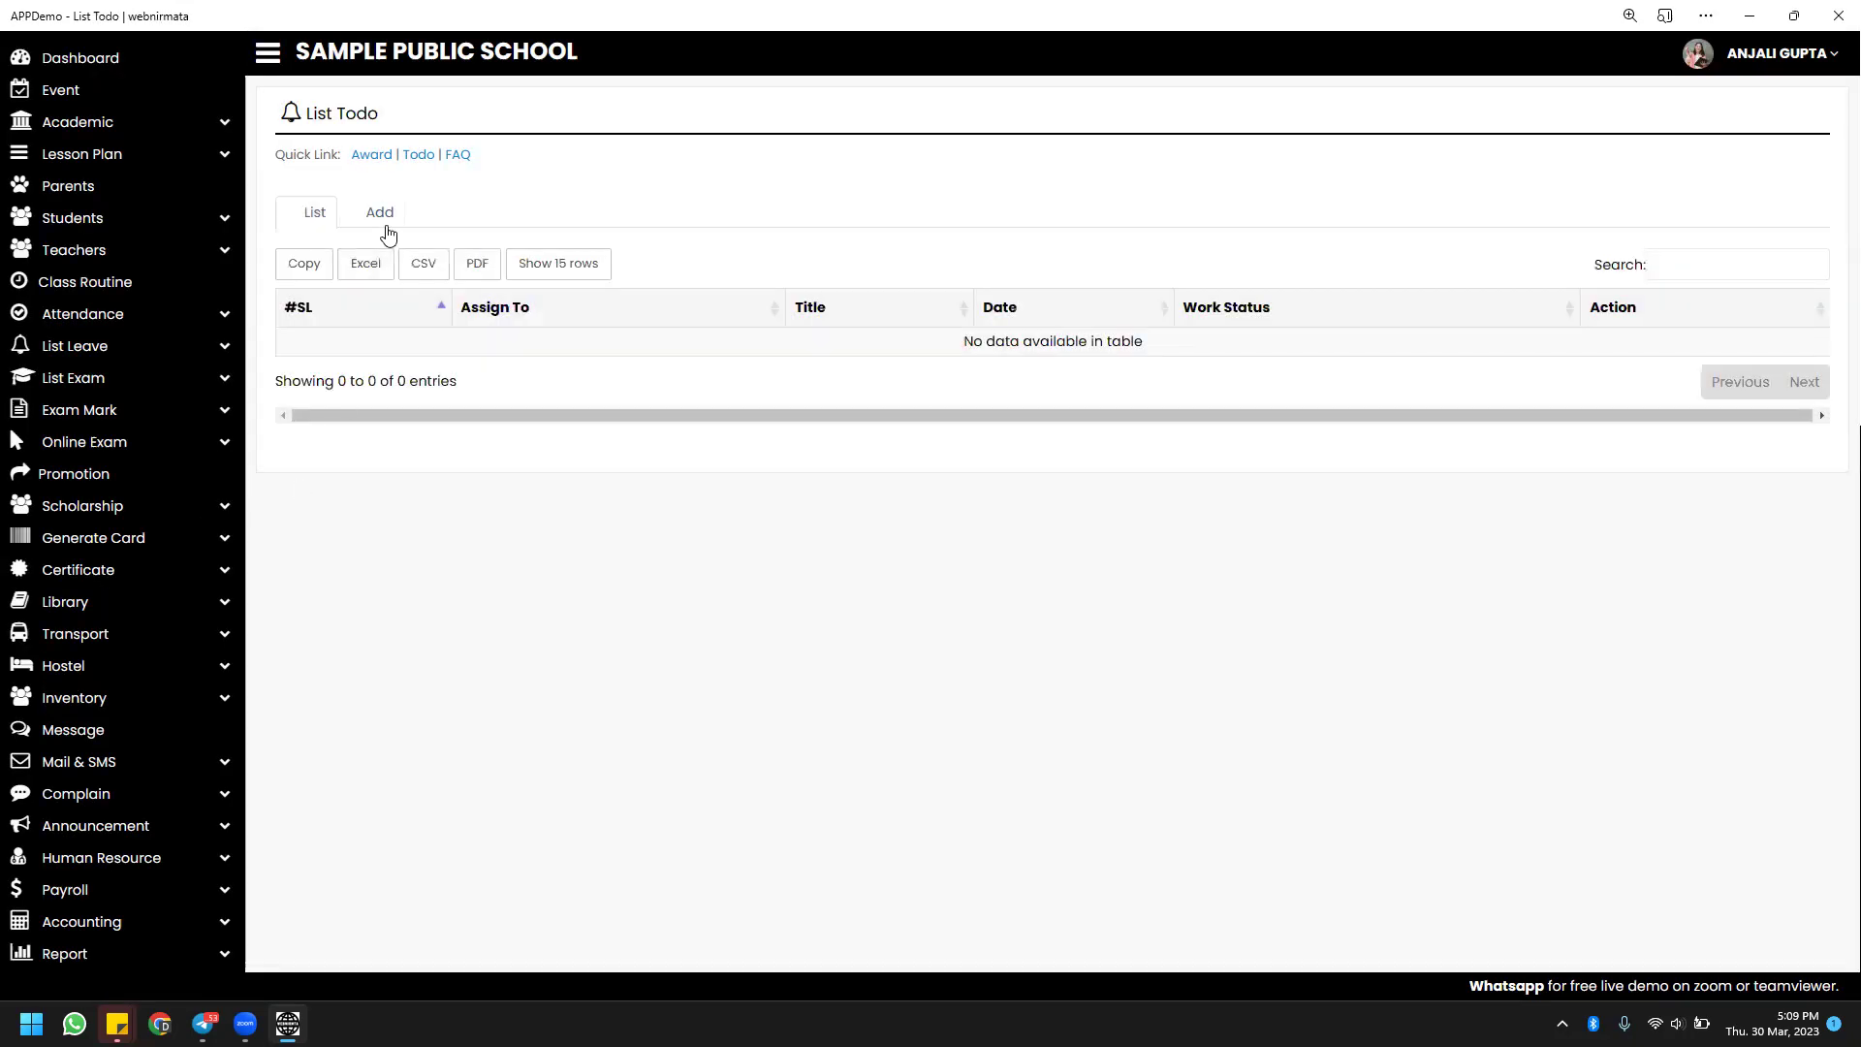
pyautogui.click(386, 230)
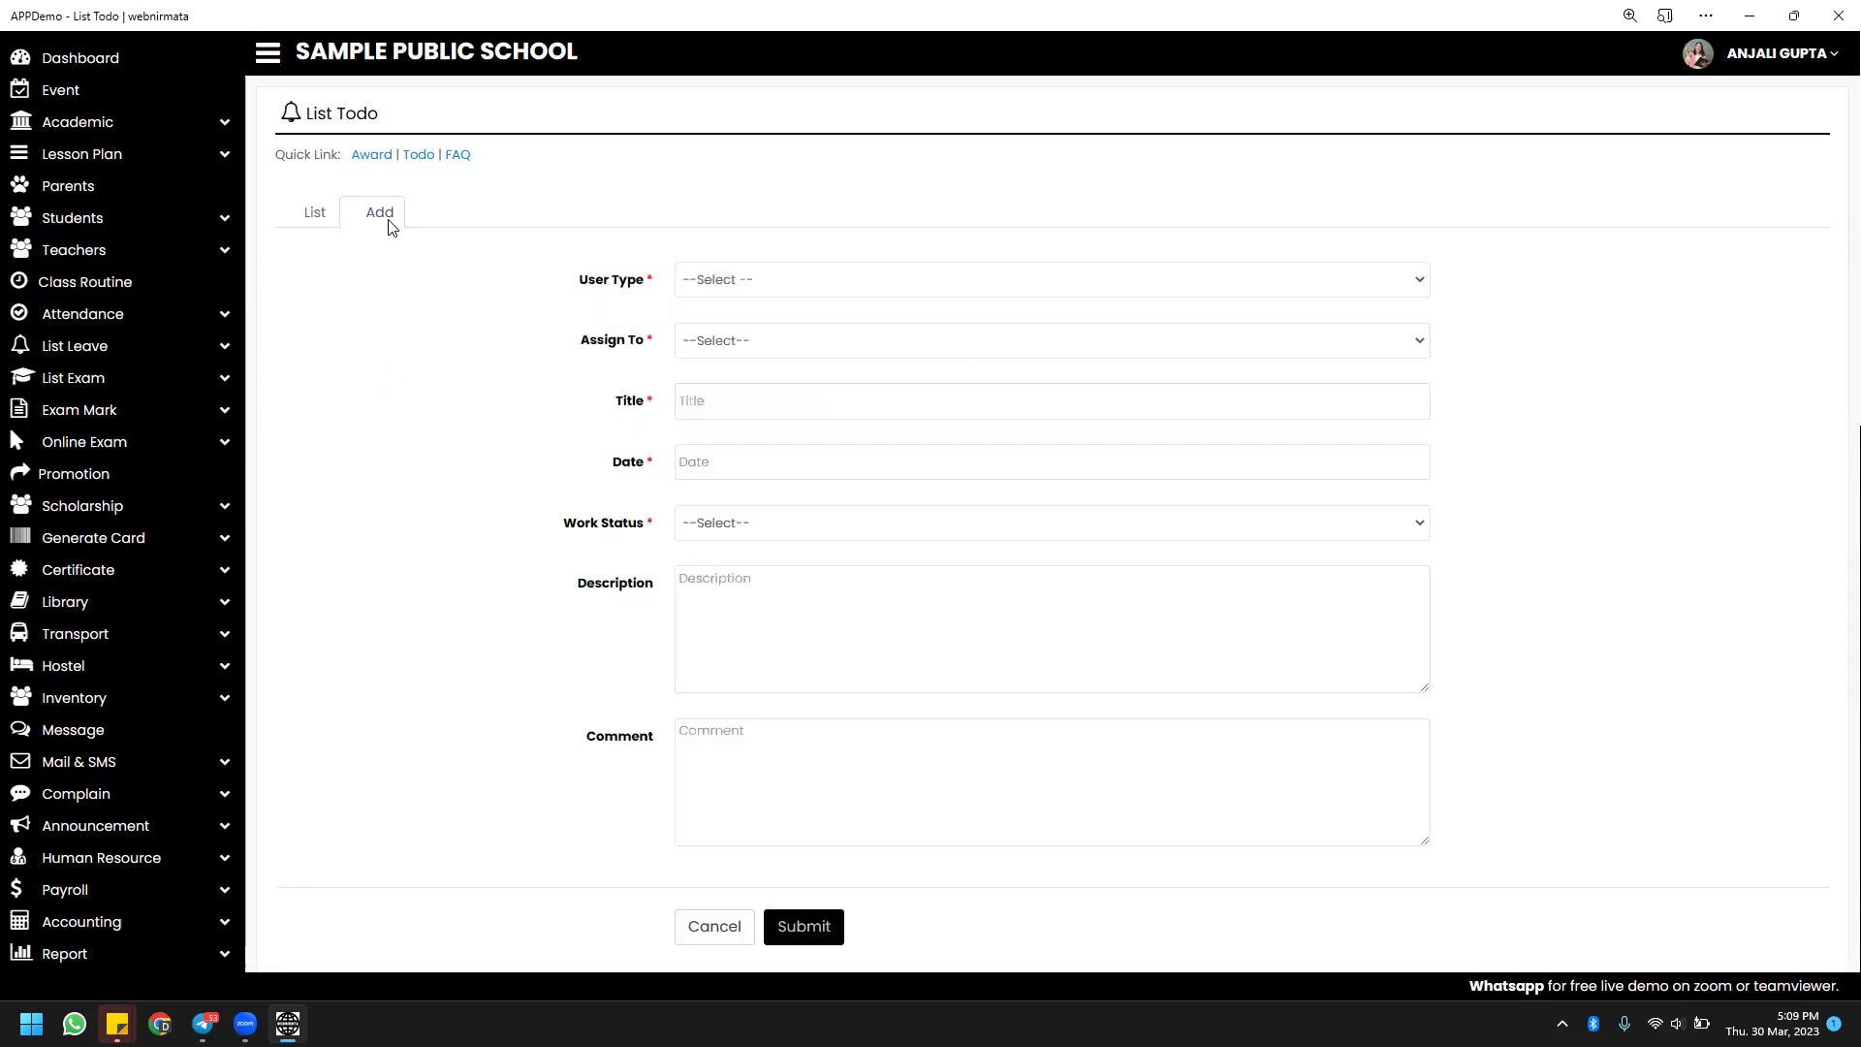
pyautogui.scroll(-5, 541, 500)
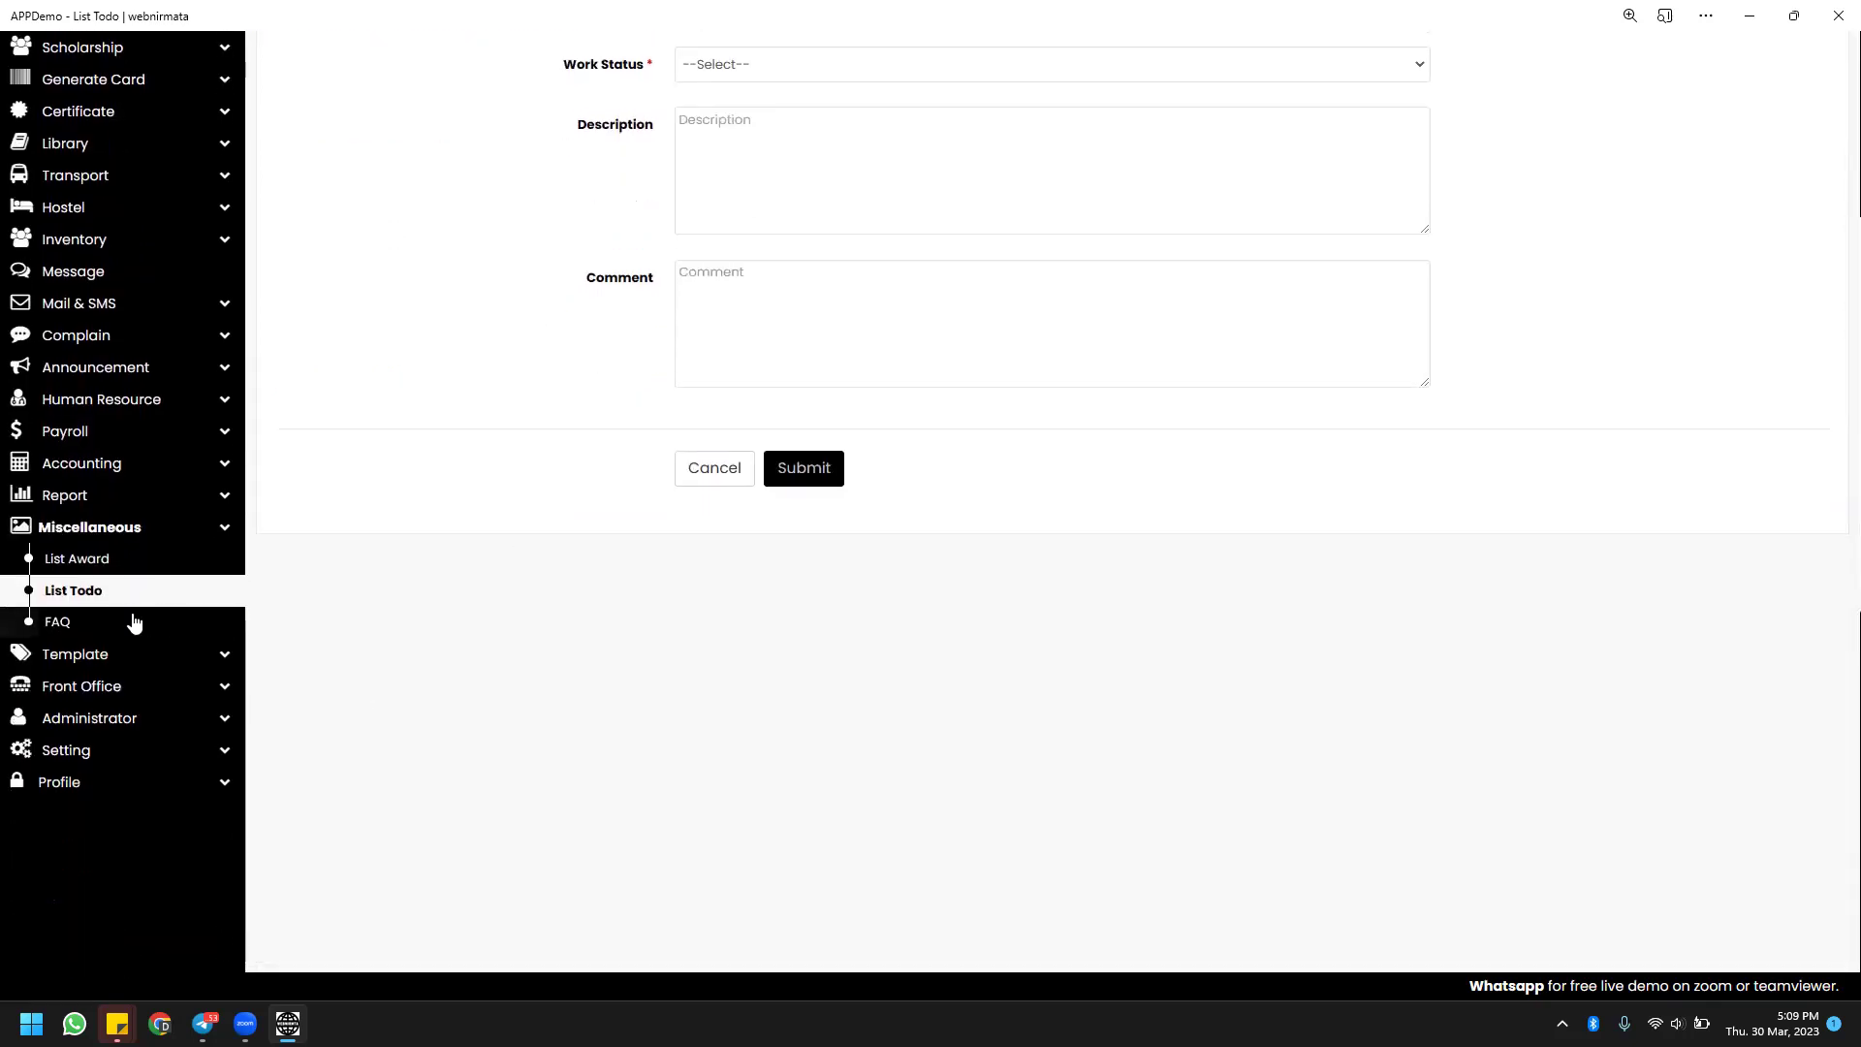
# Open the FAQ list in the Miscellaneous module and examine the fields of its add form.
pyautogui.click(129, 621)
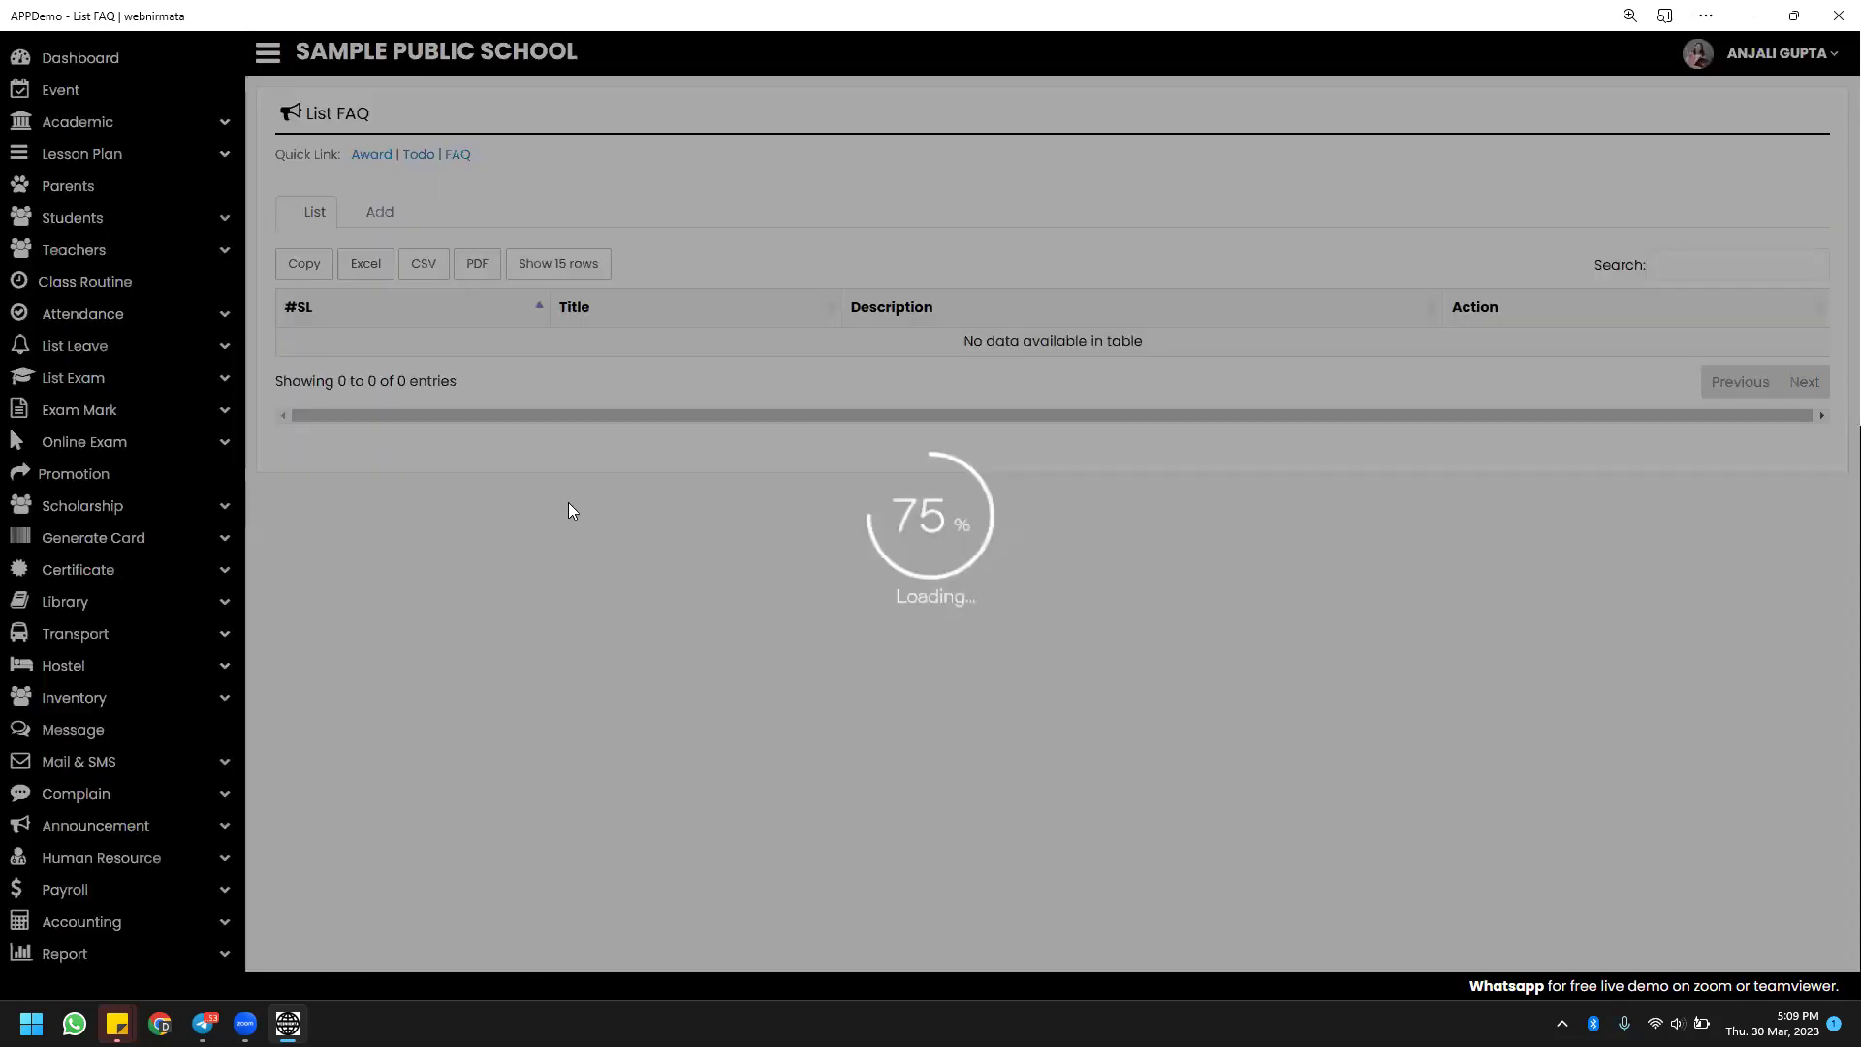
pyautogui.click(389, 217)
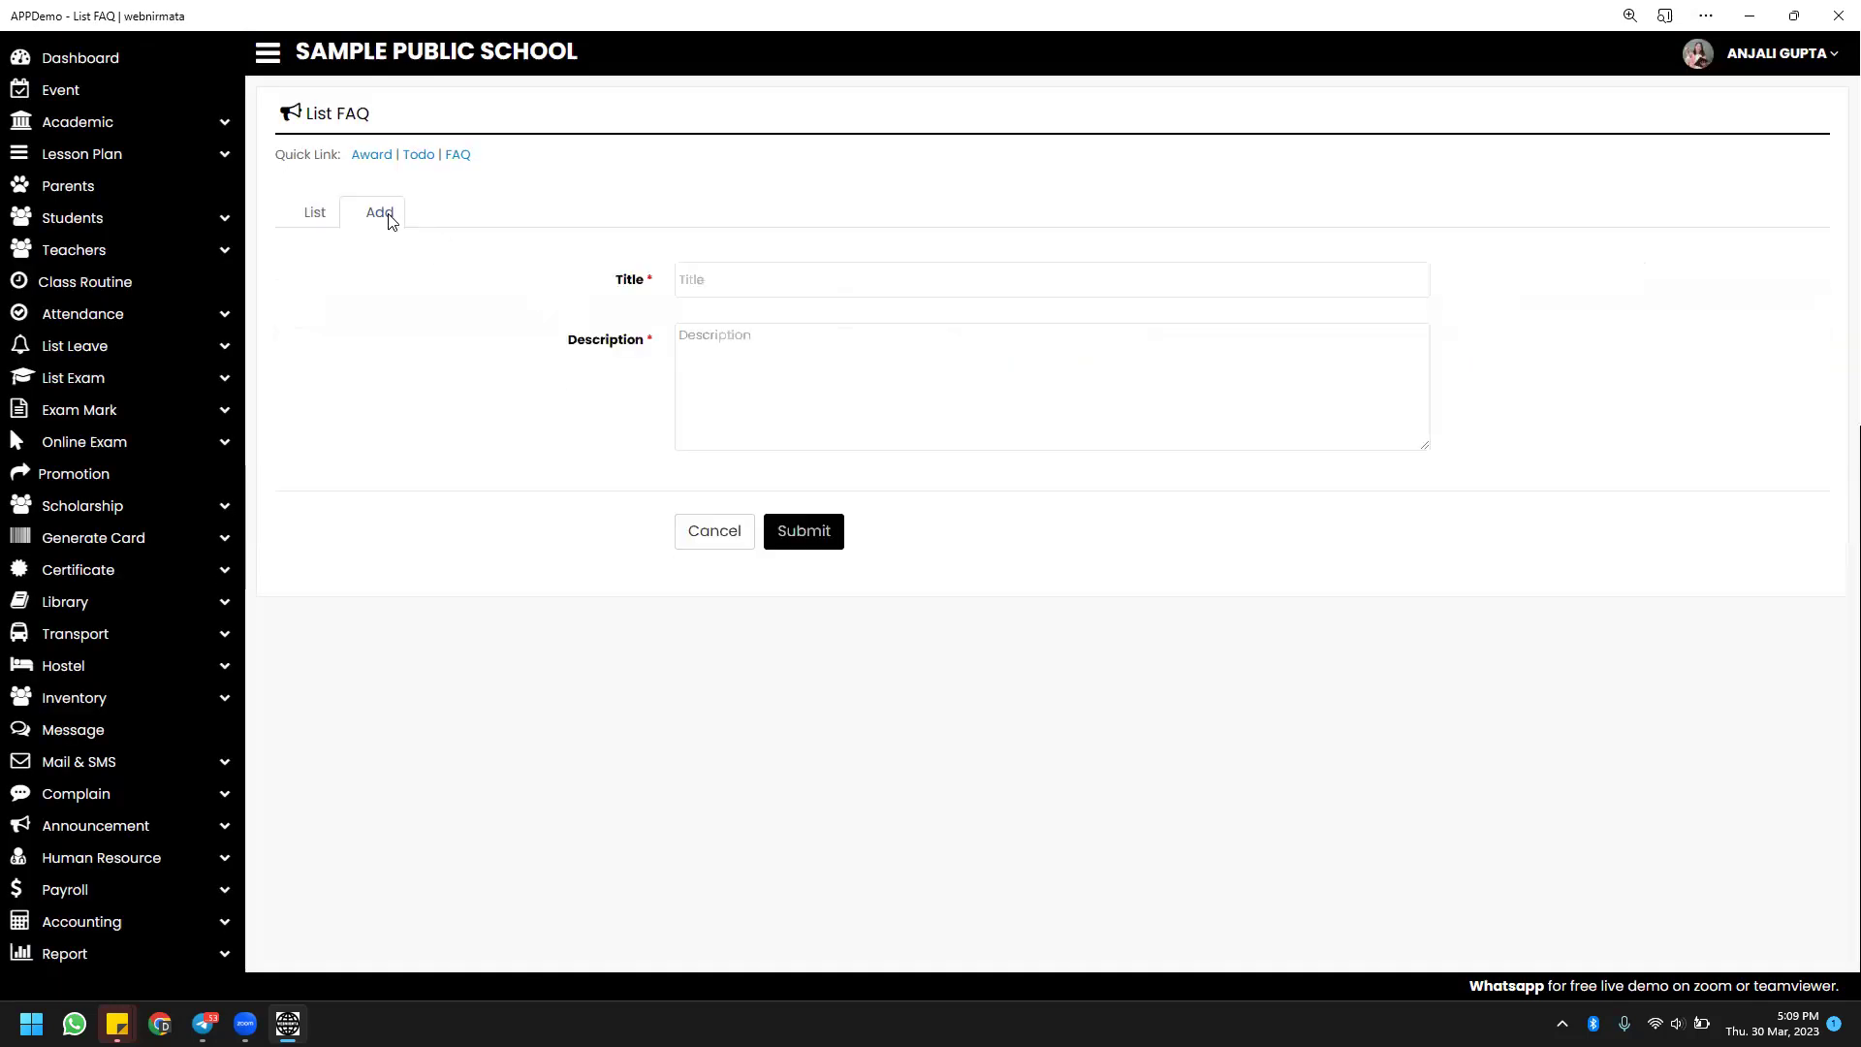
pyautogui.scroll(-7, 388, 221)
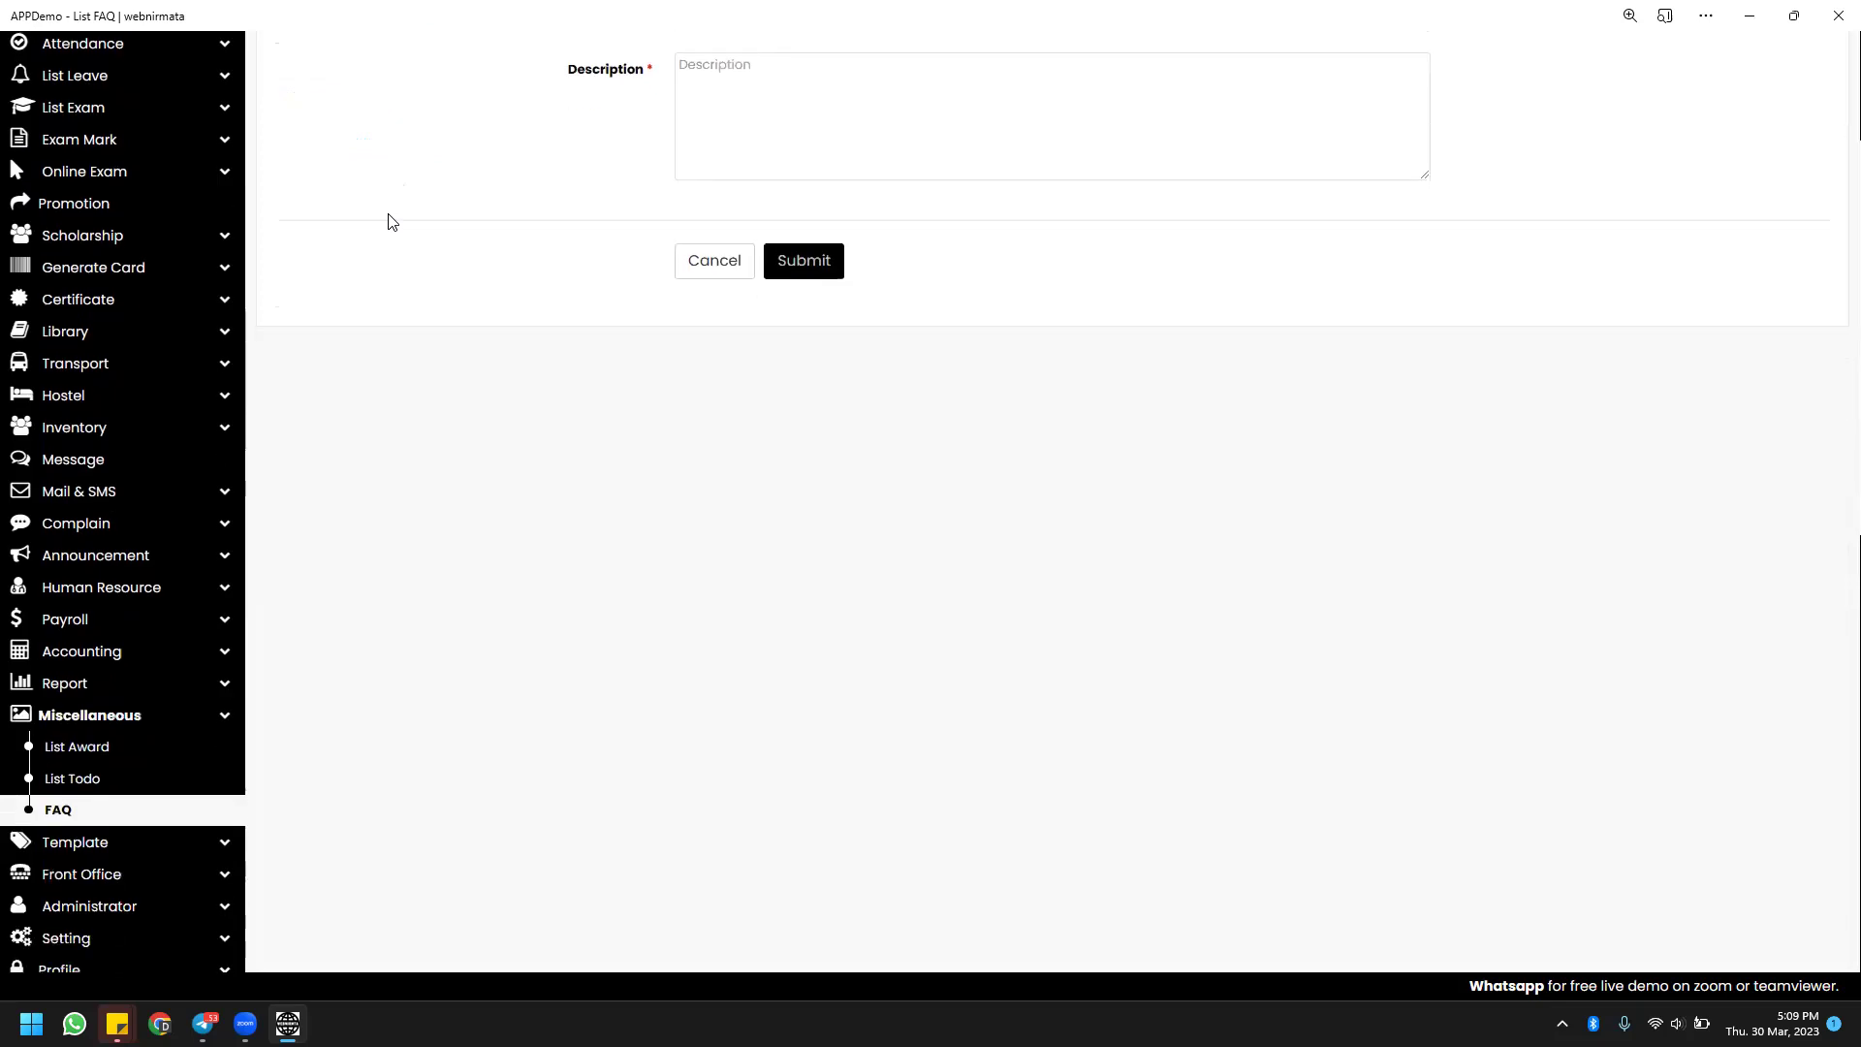
# Open the SMS templates and examine the dynamic tags offered in the add form for receiver type Teacher.
pyautogui.scroll(-3, 389, 221)
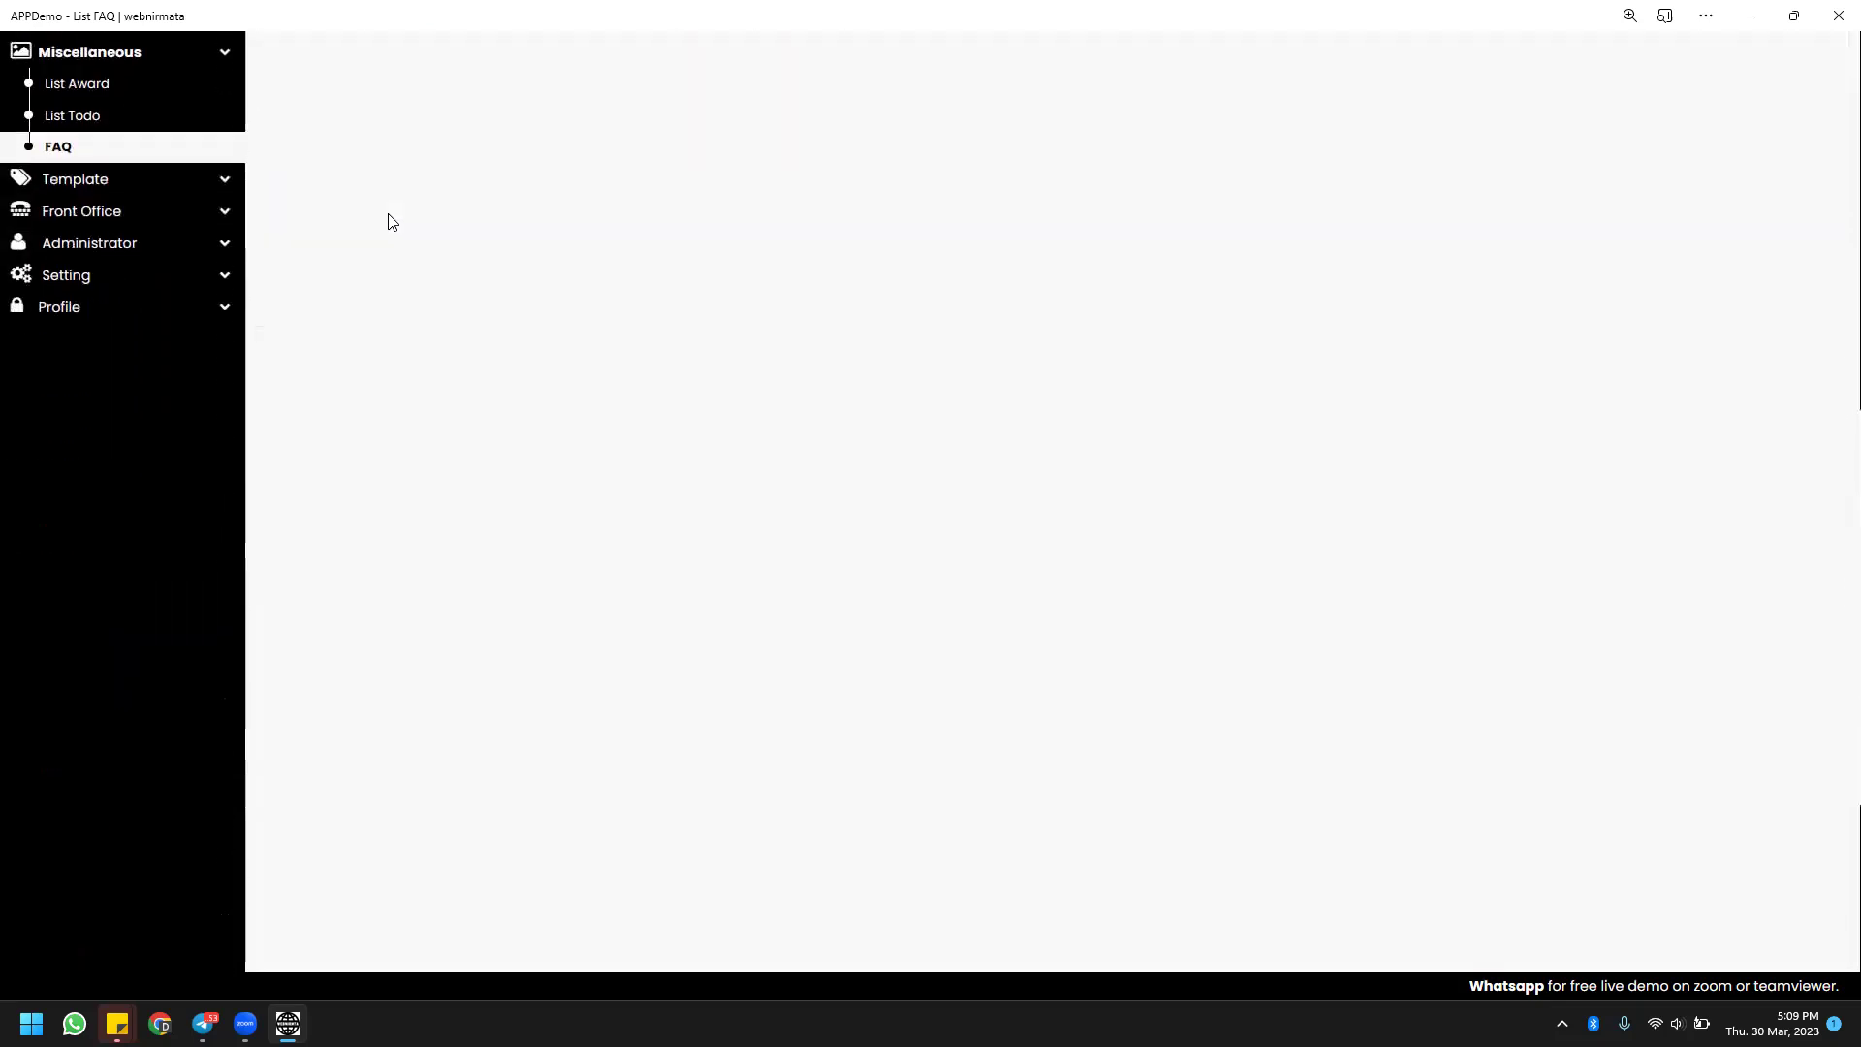
pyautogui.click(226, 170)
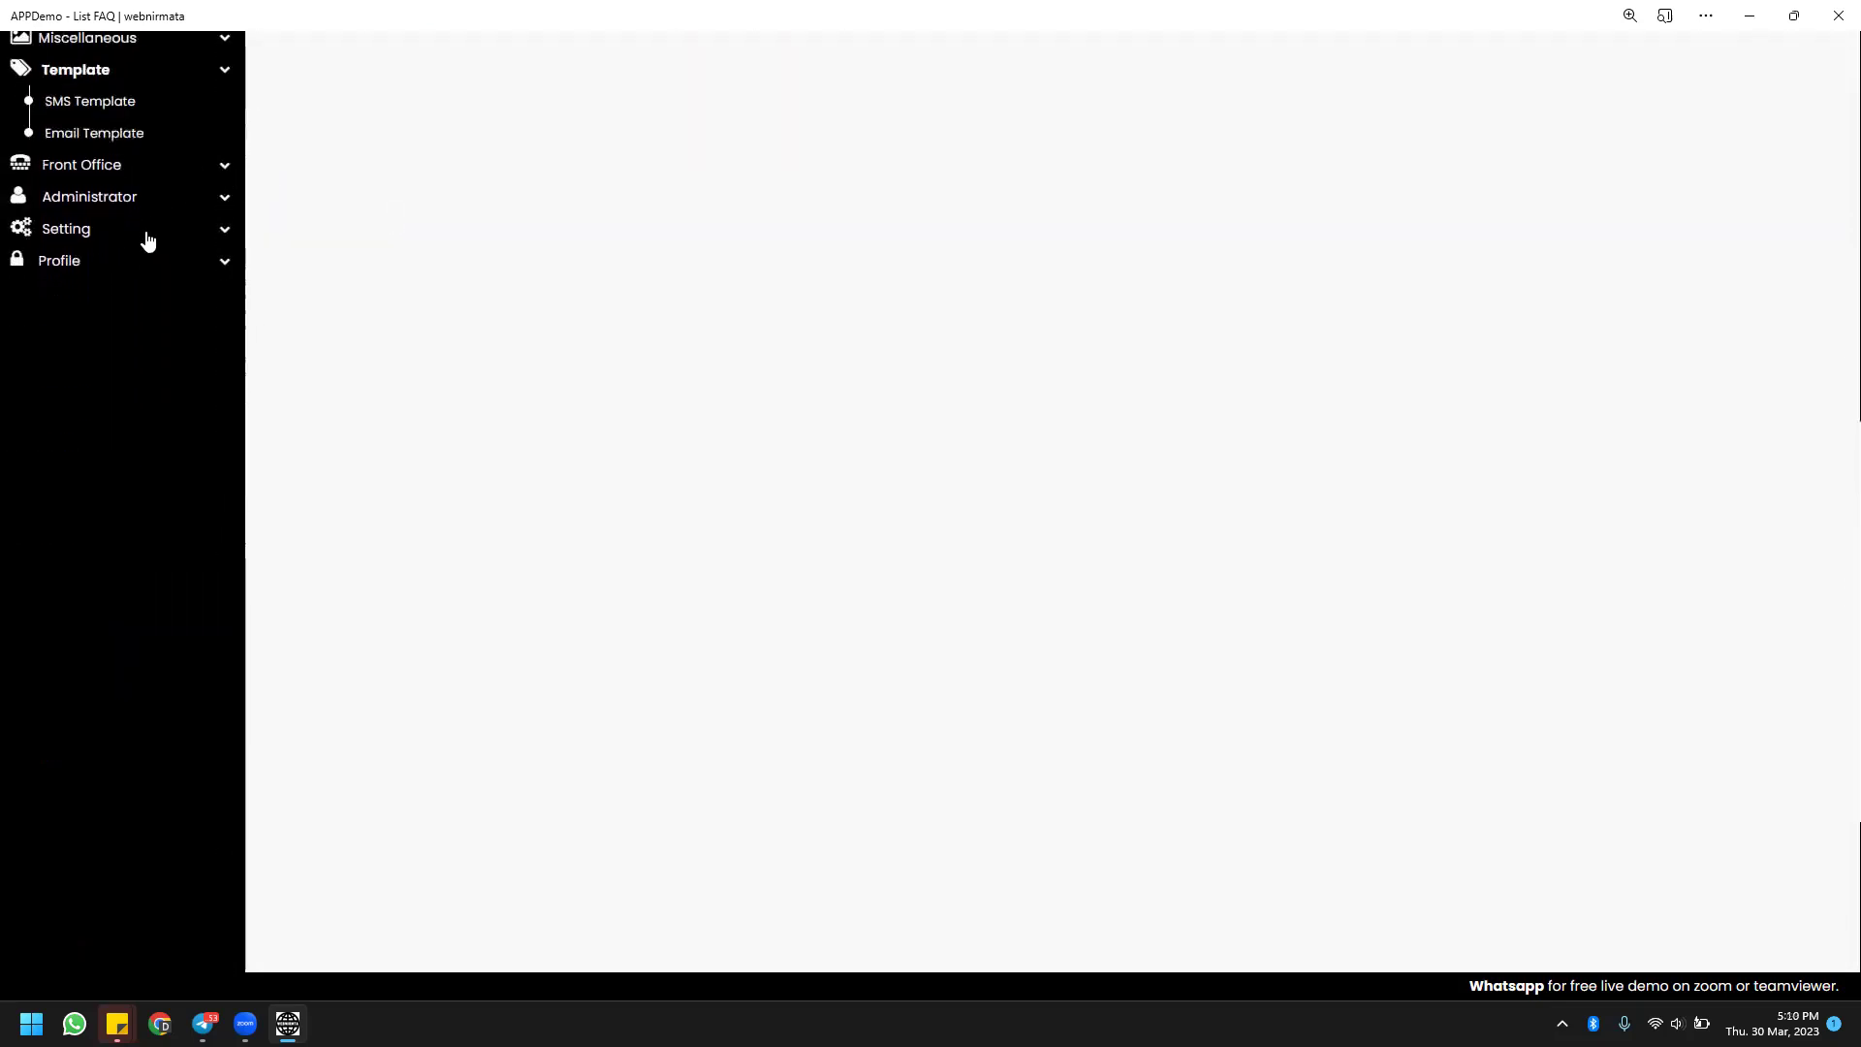
pyautogui.scroll(1, 147, 239)
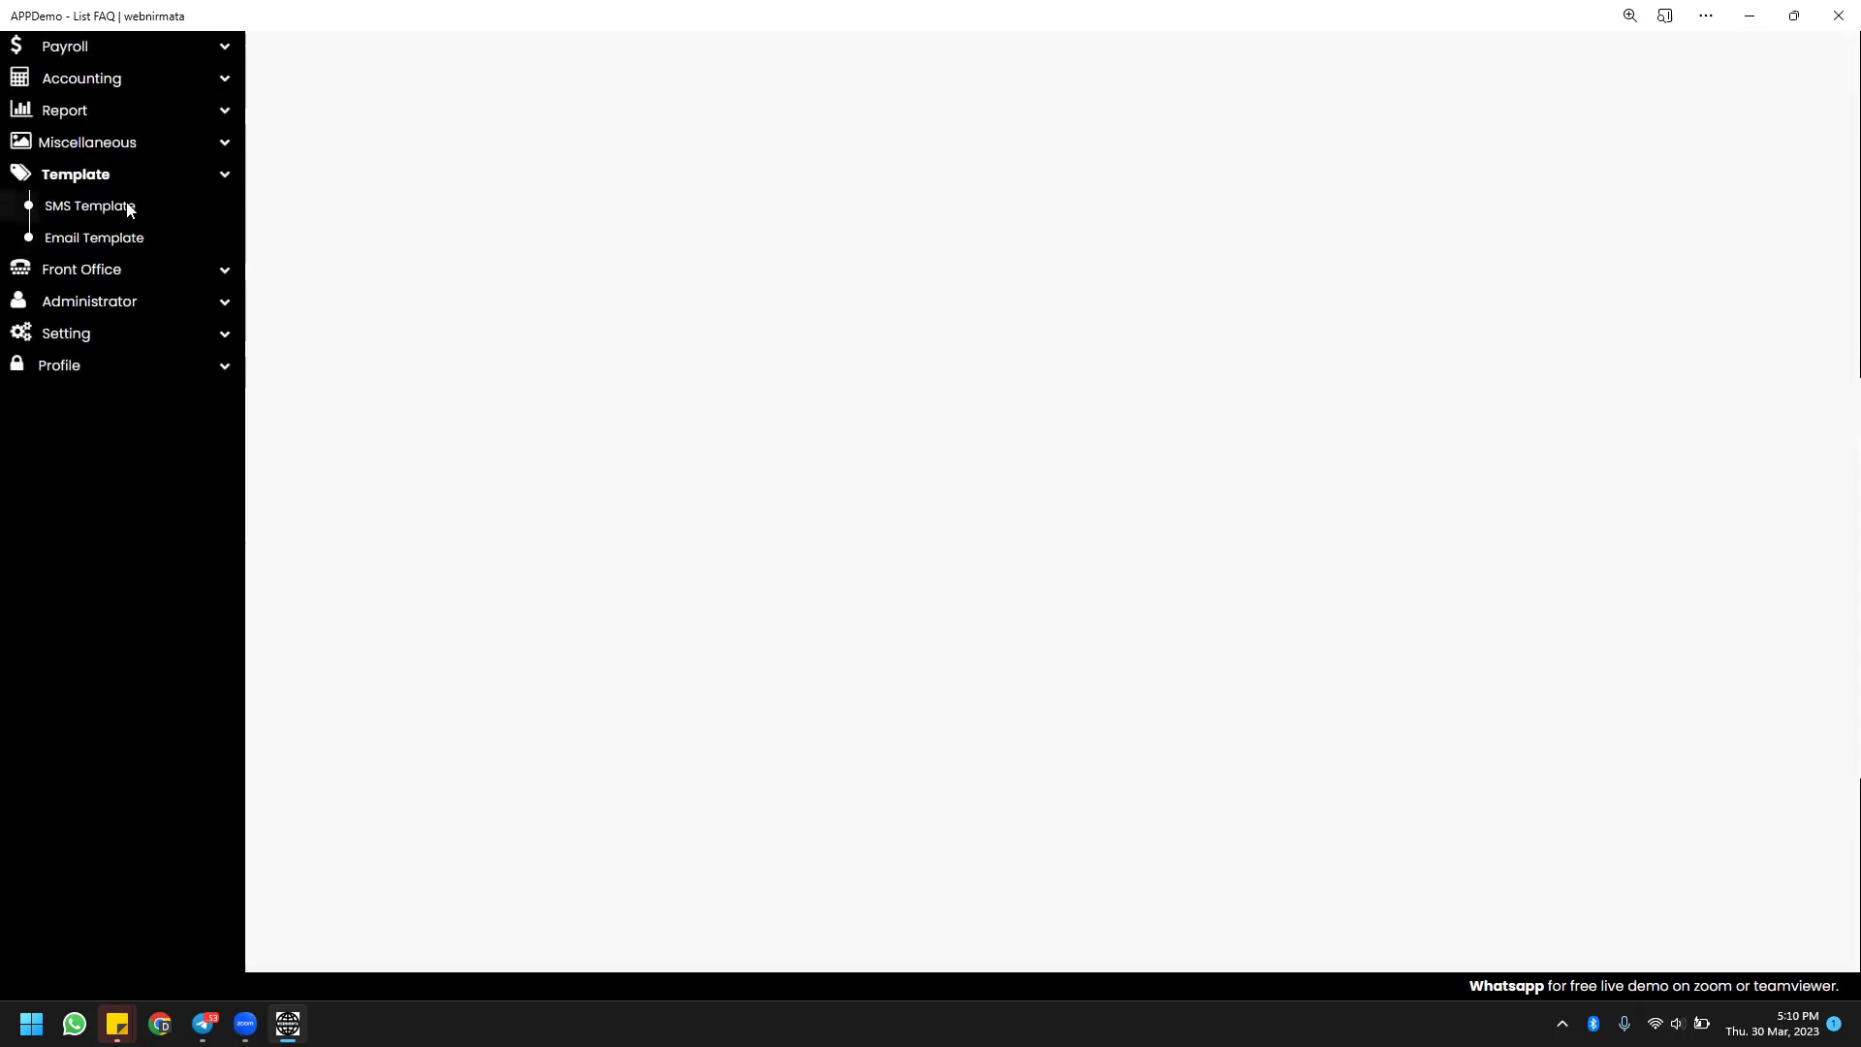
pyautogui.click(129, 208)
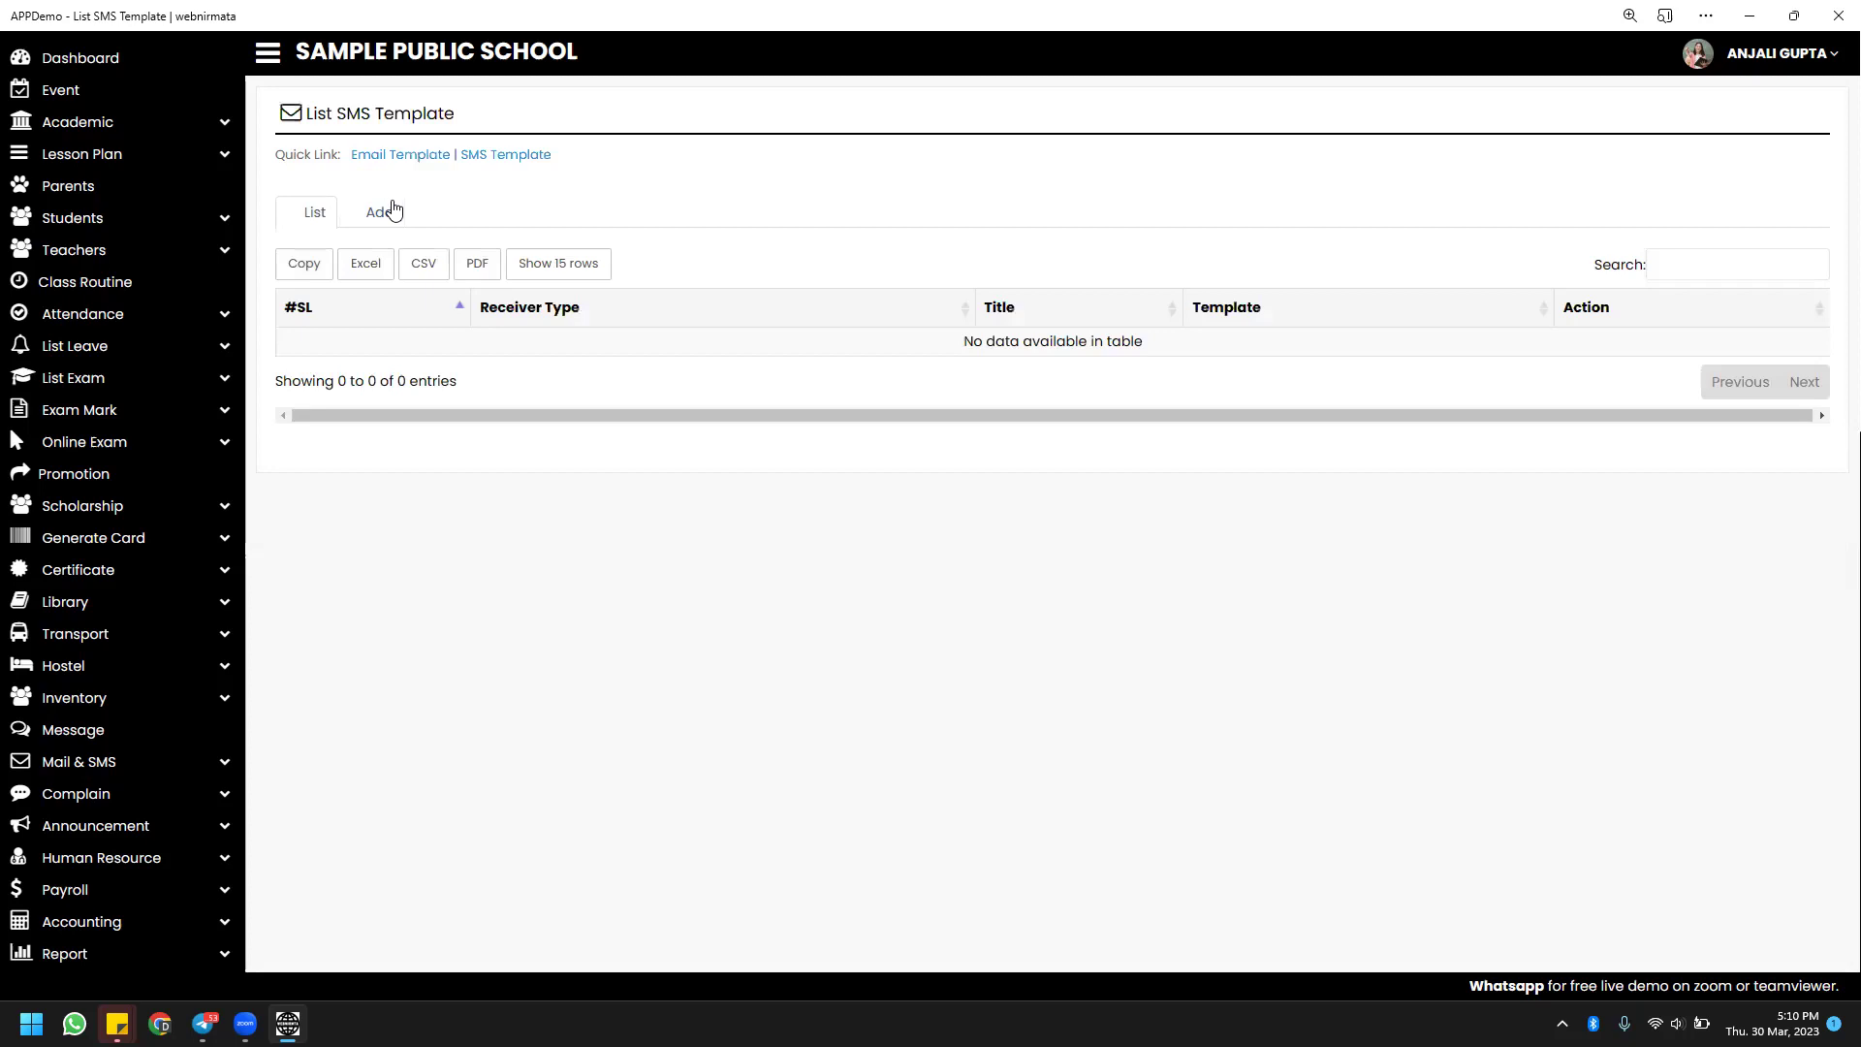
pyautogui.click(394, 211)
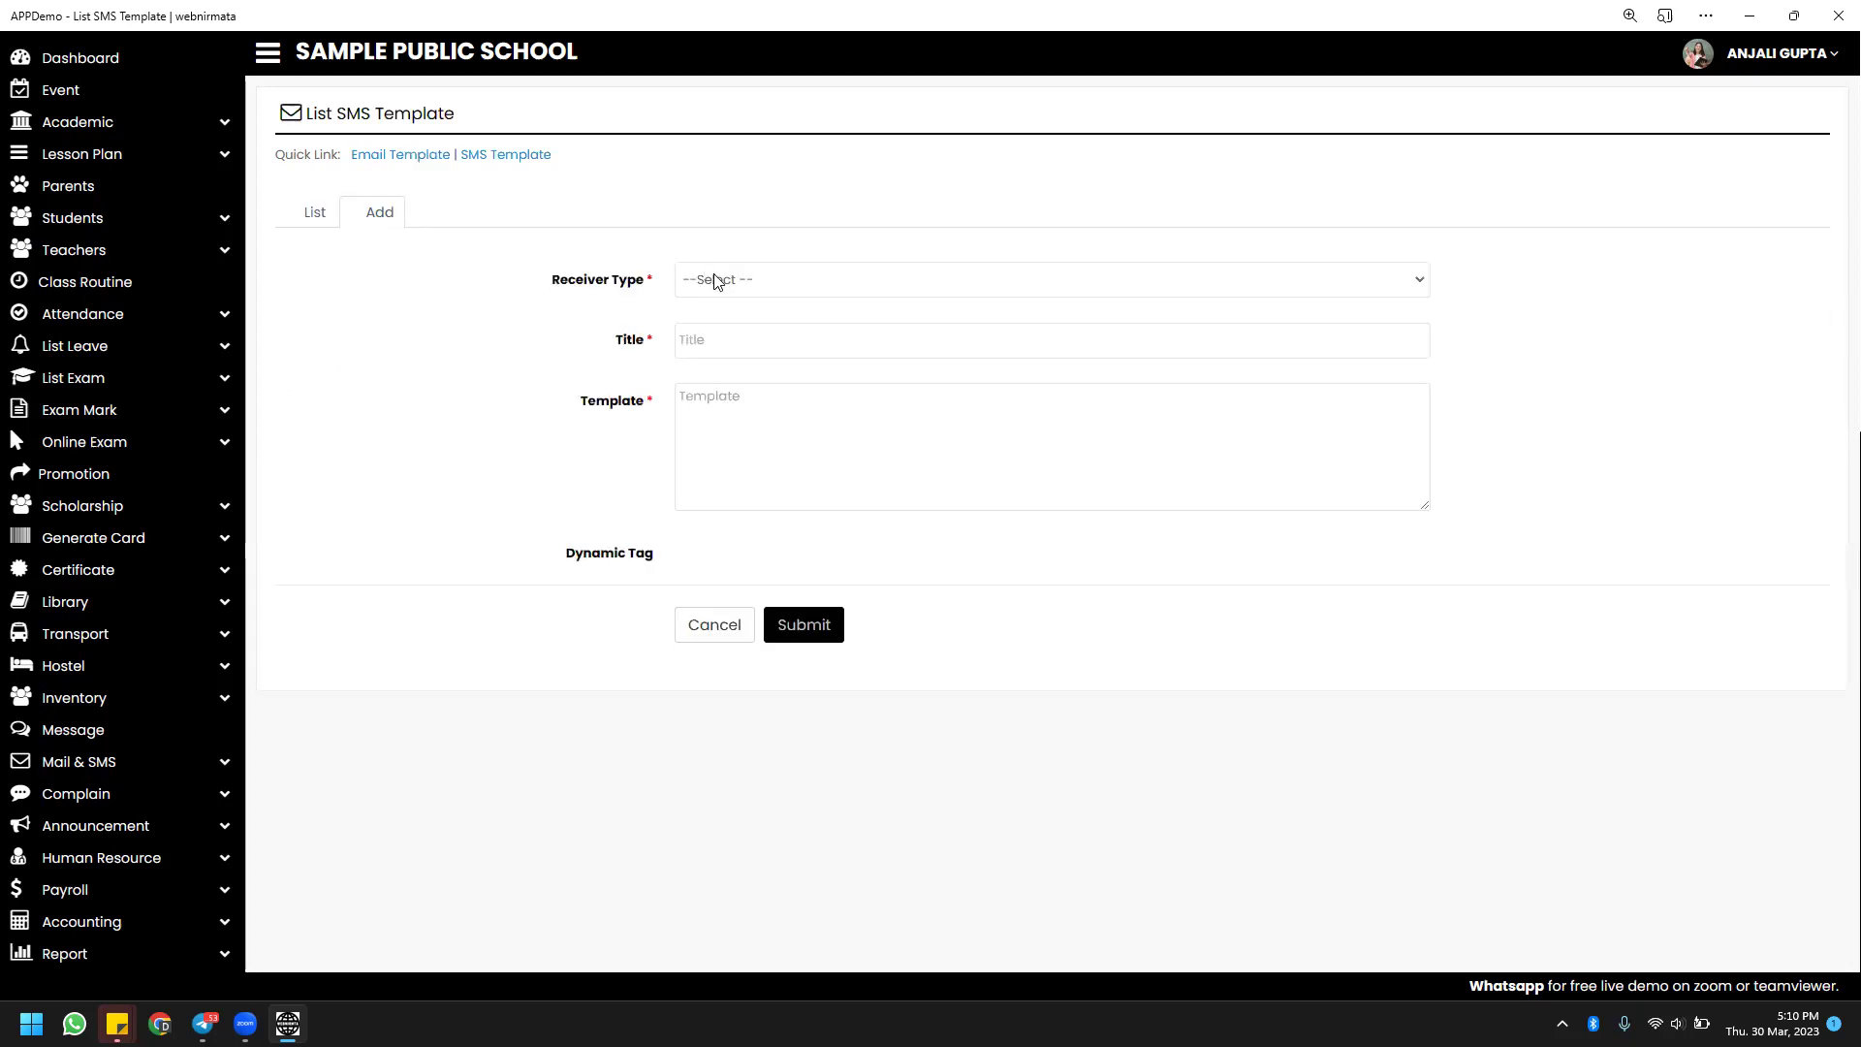
pyautogui.click(732, 290)
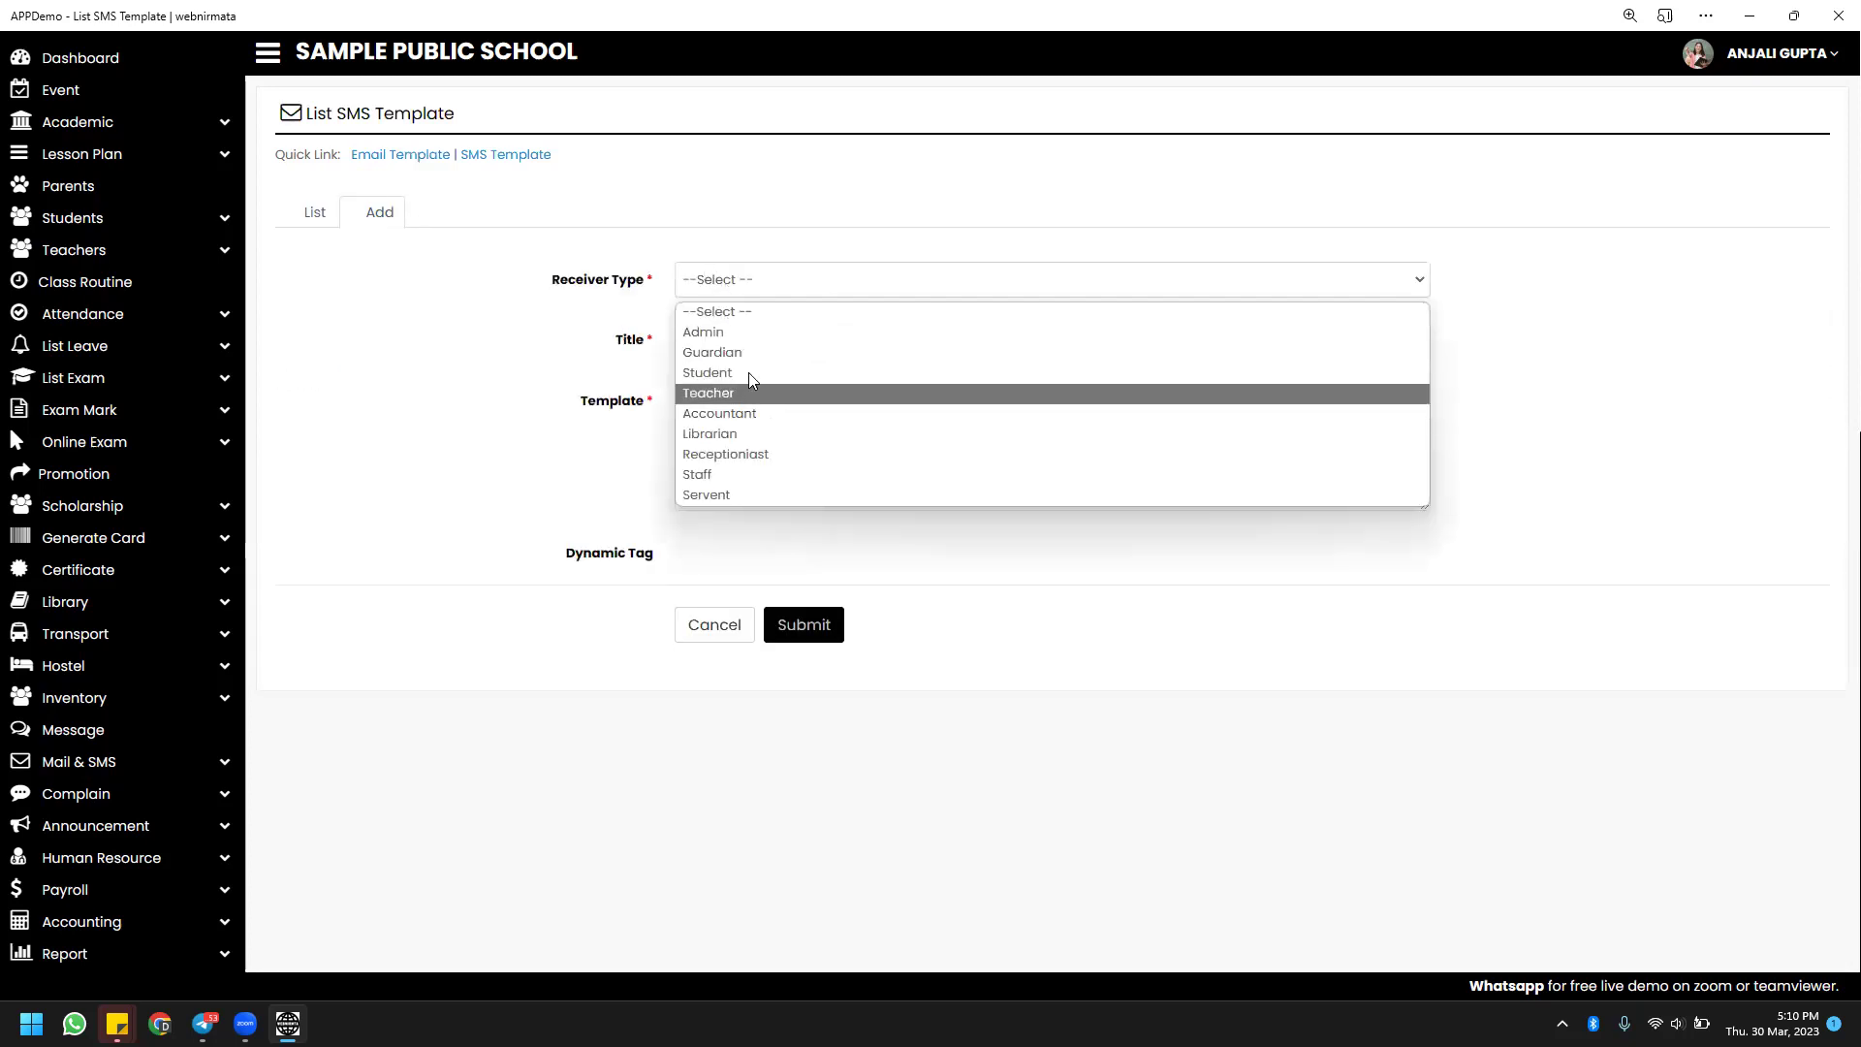
pyautogui.click(739, 397)
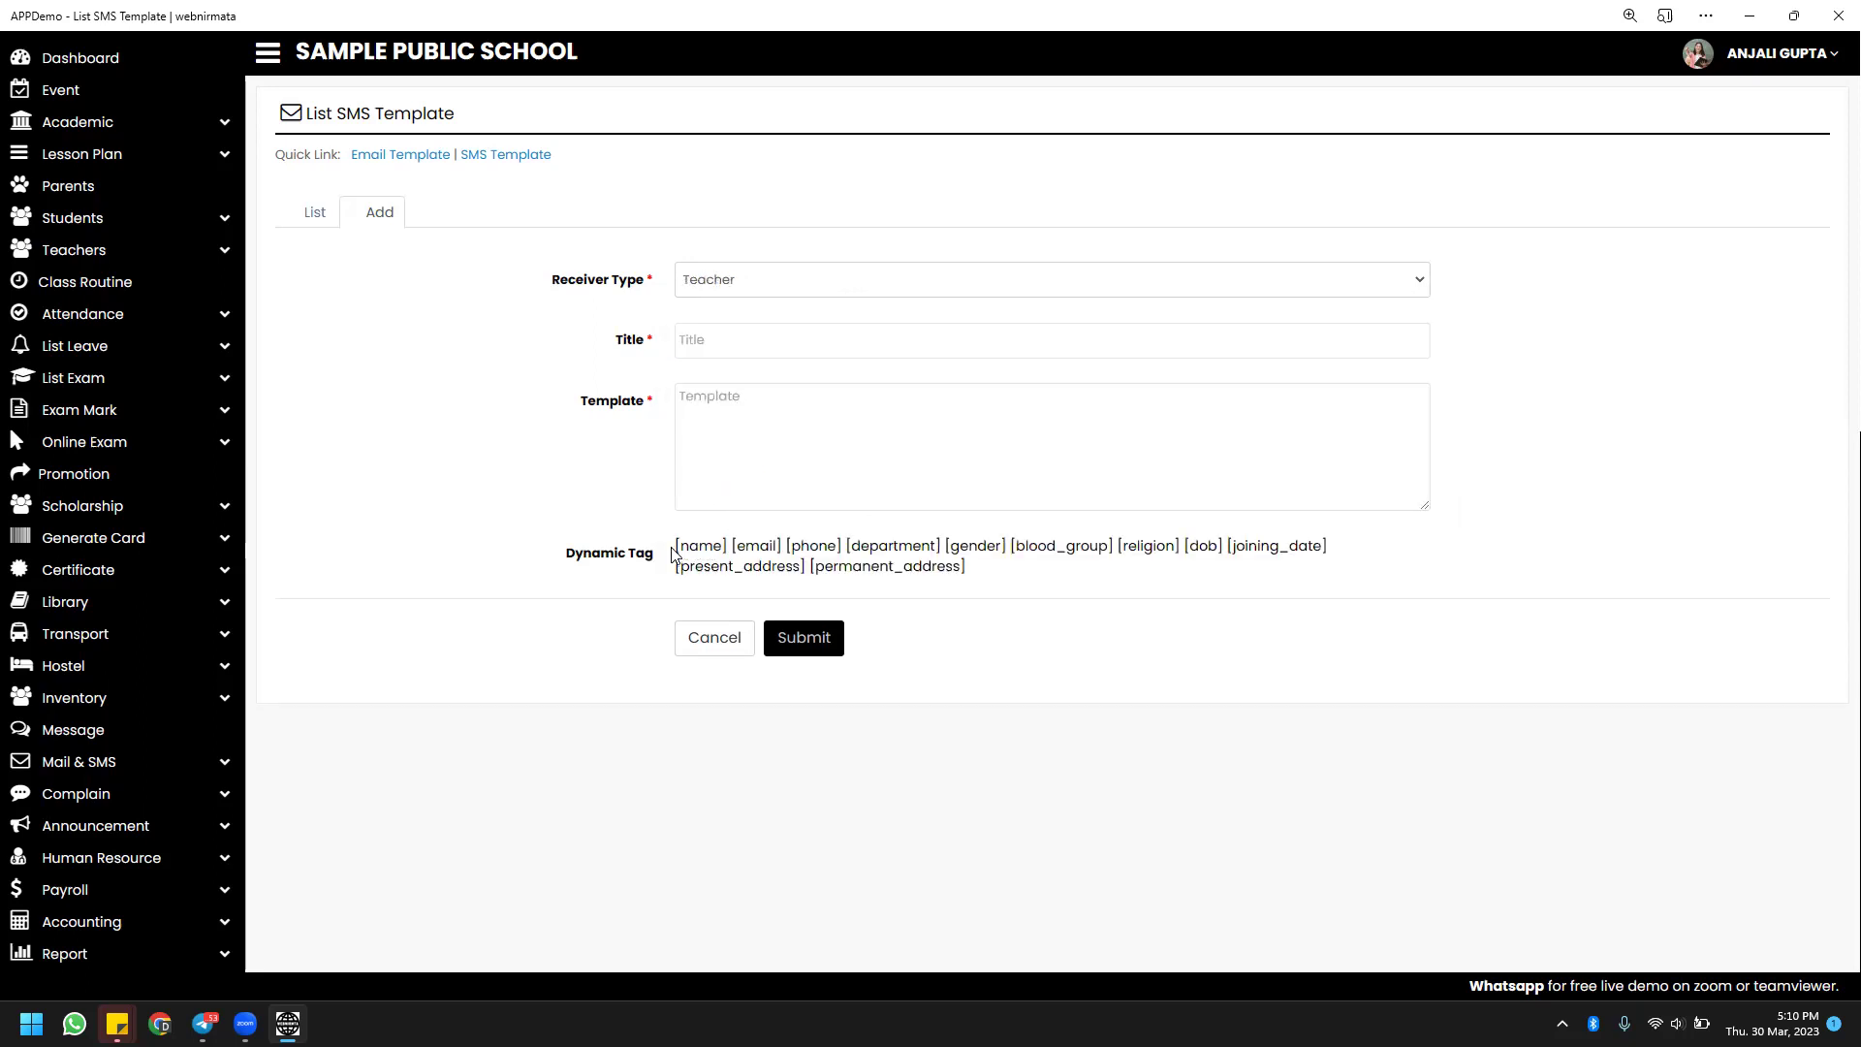
pyautogui.moveTo(737, 545); pyautogui.dragTo(993, 583)
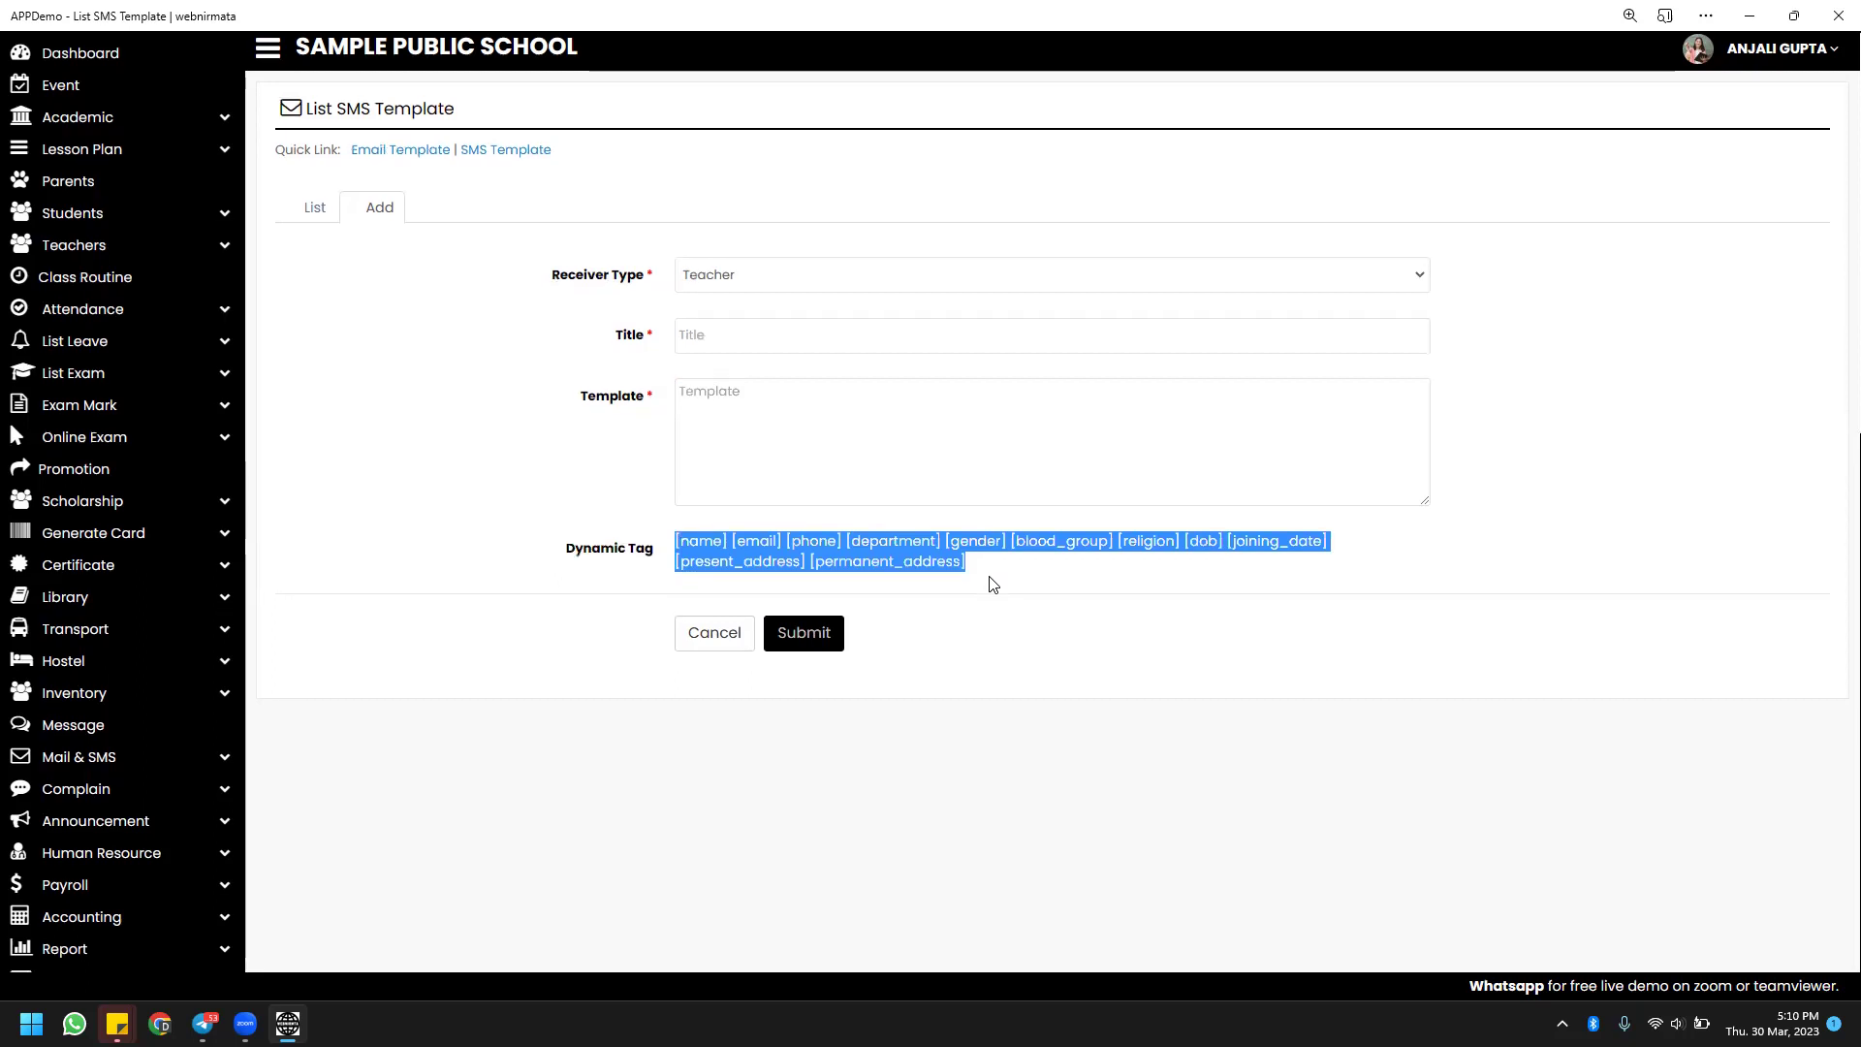
# Open the Front Office visitor purposes and examine the listed purposes and the add form.
pyautogui.scroll(-5, 989, 582)
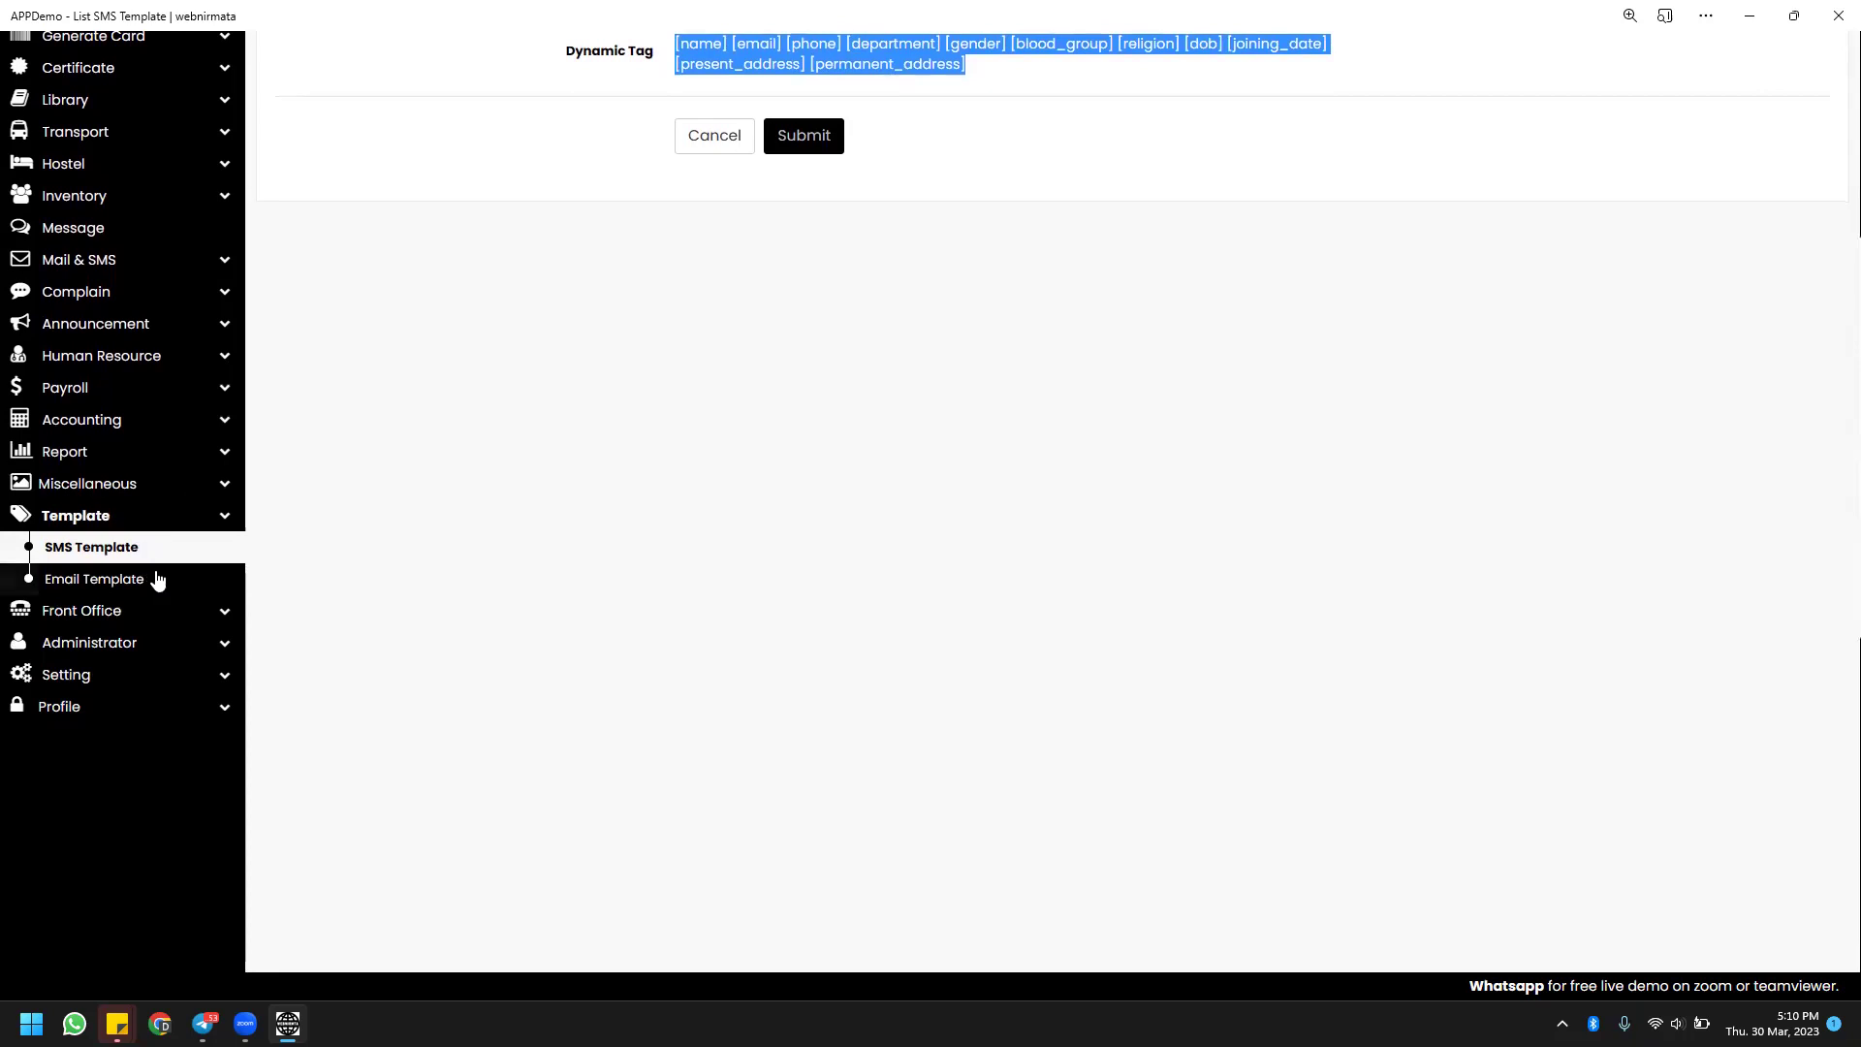
pyautogui.click(158, 616)
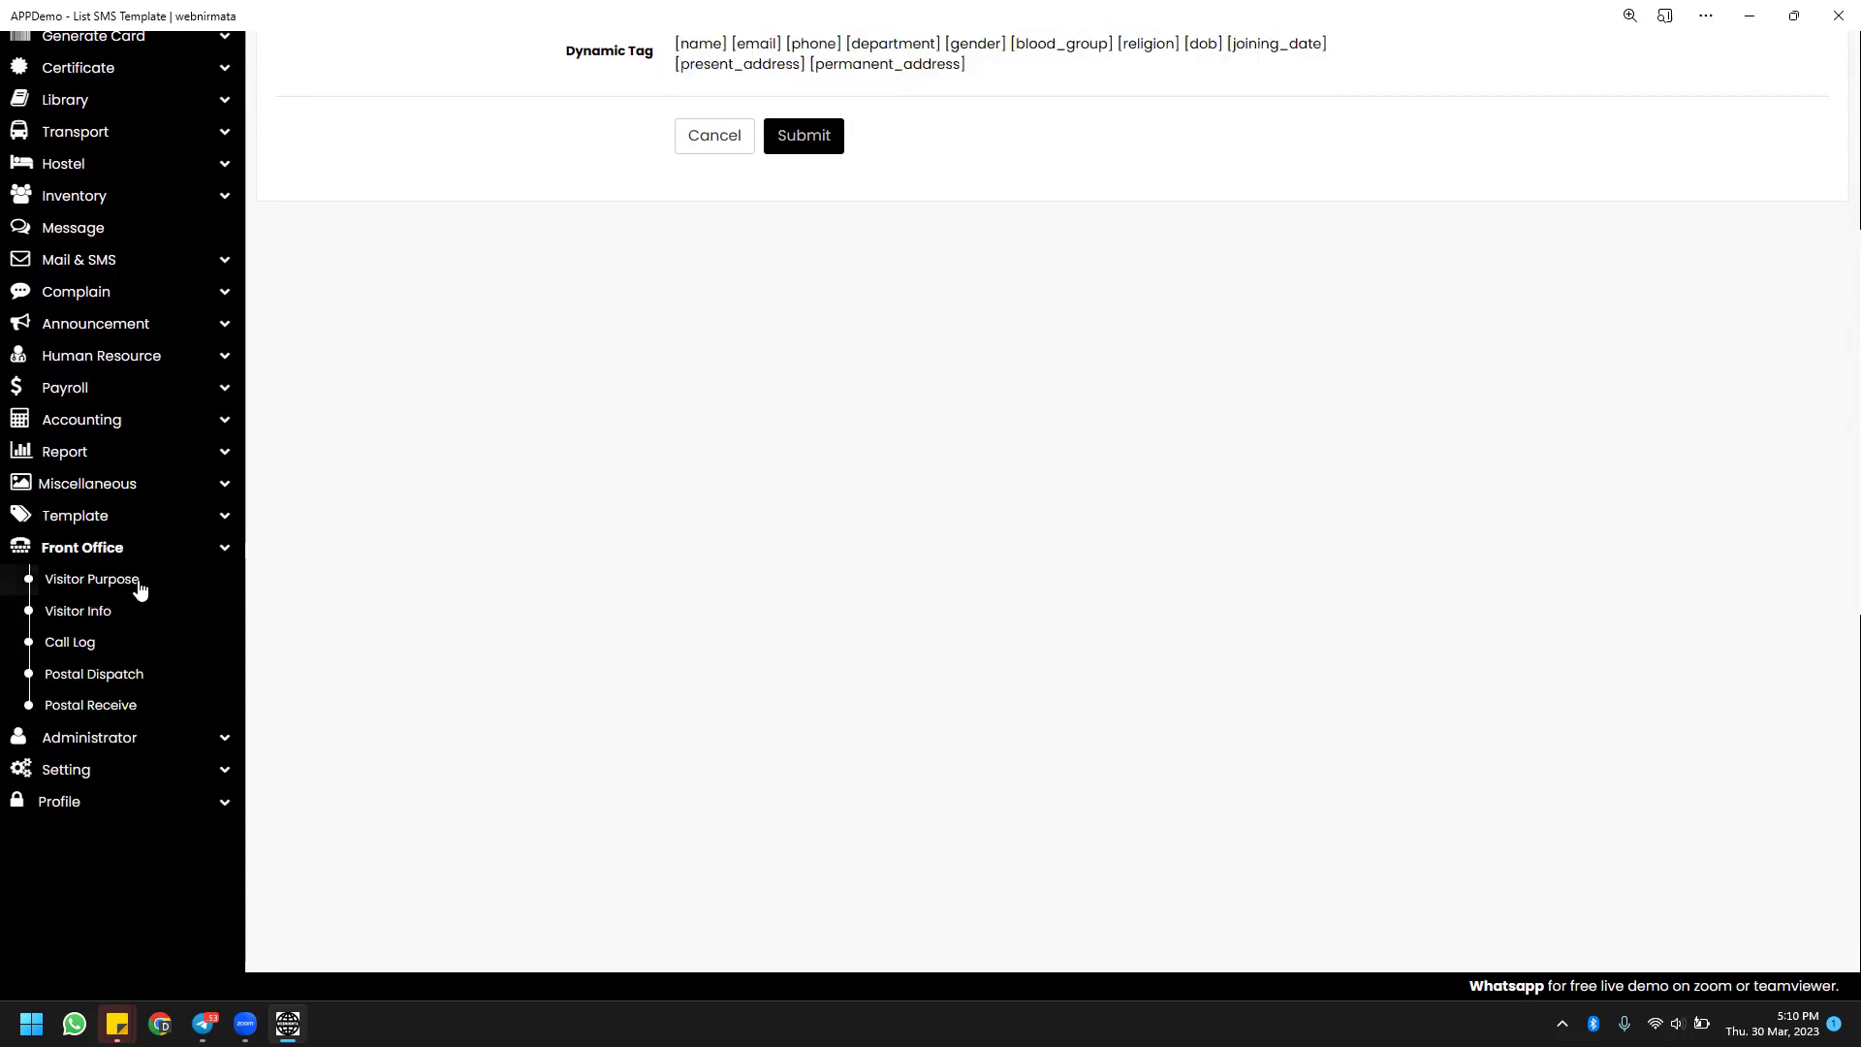
pyautogui.click(139, 581)
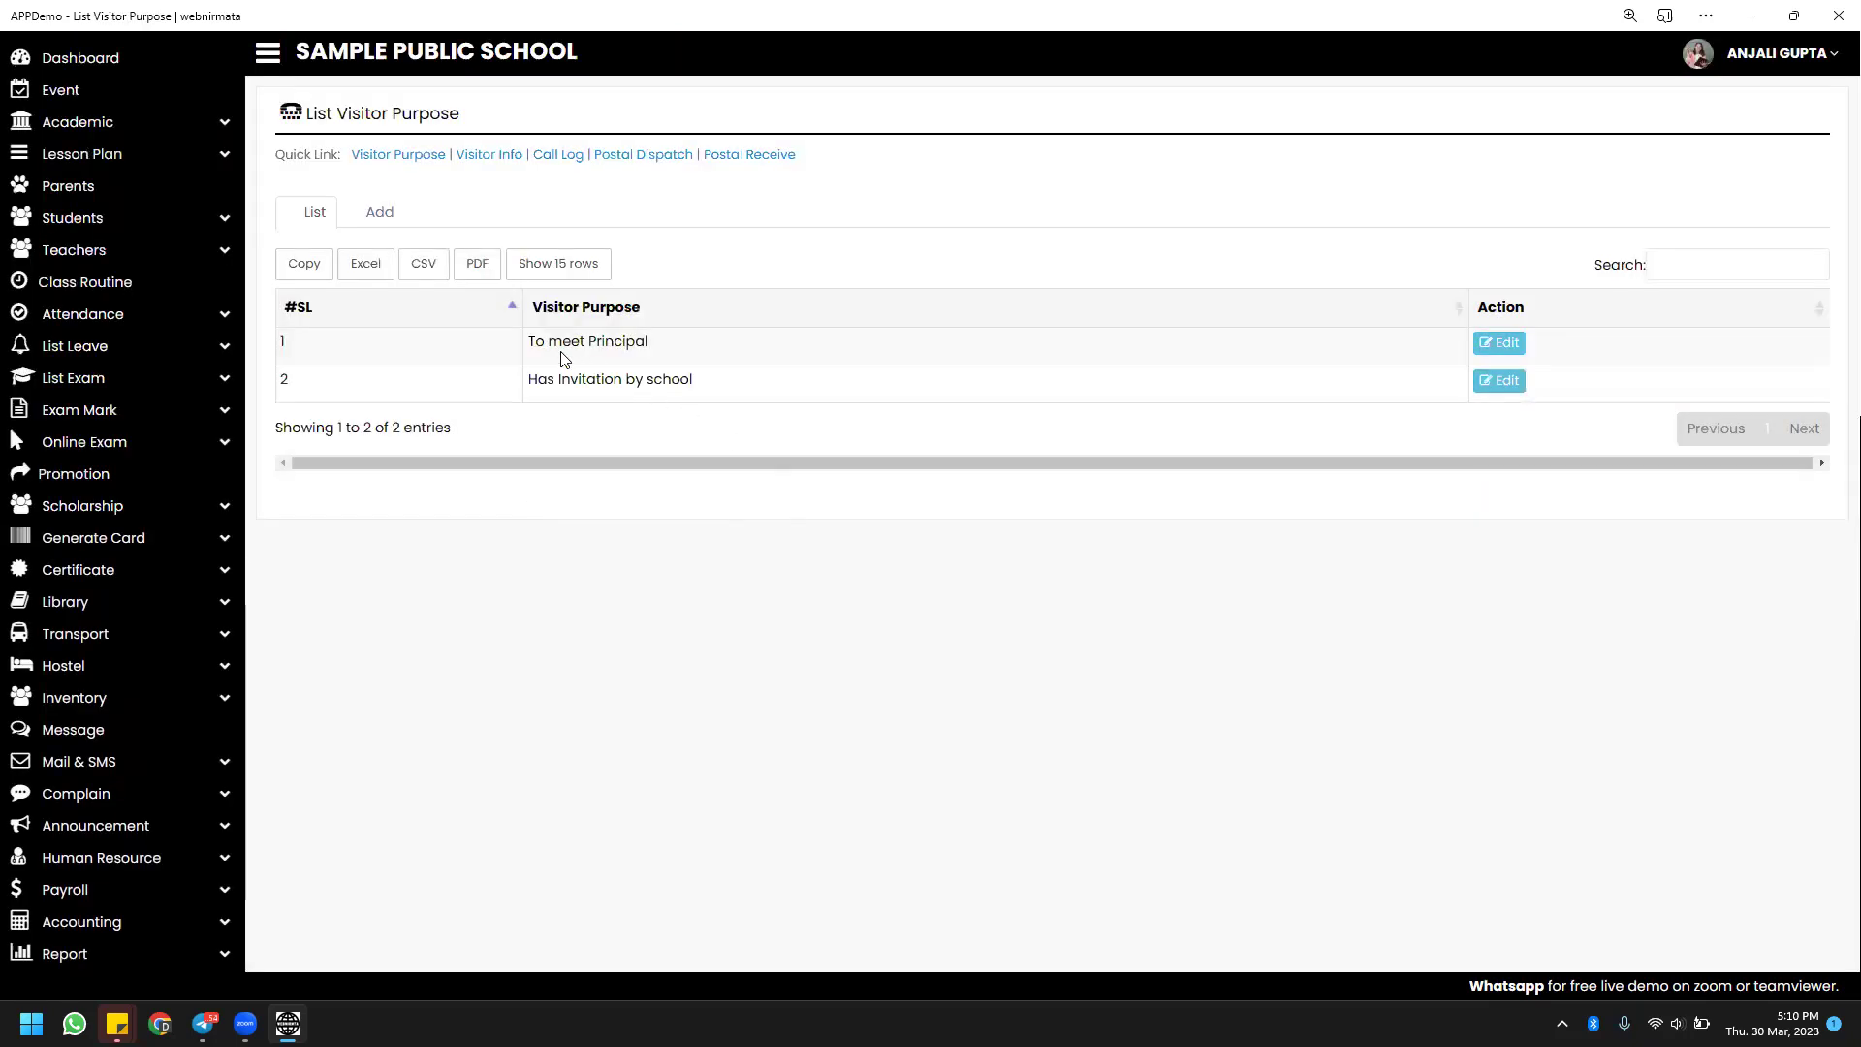
pyautogui.moveTo(549, 343); pyautogui.dragTo(674, 351)
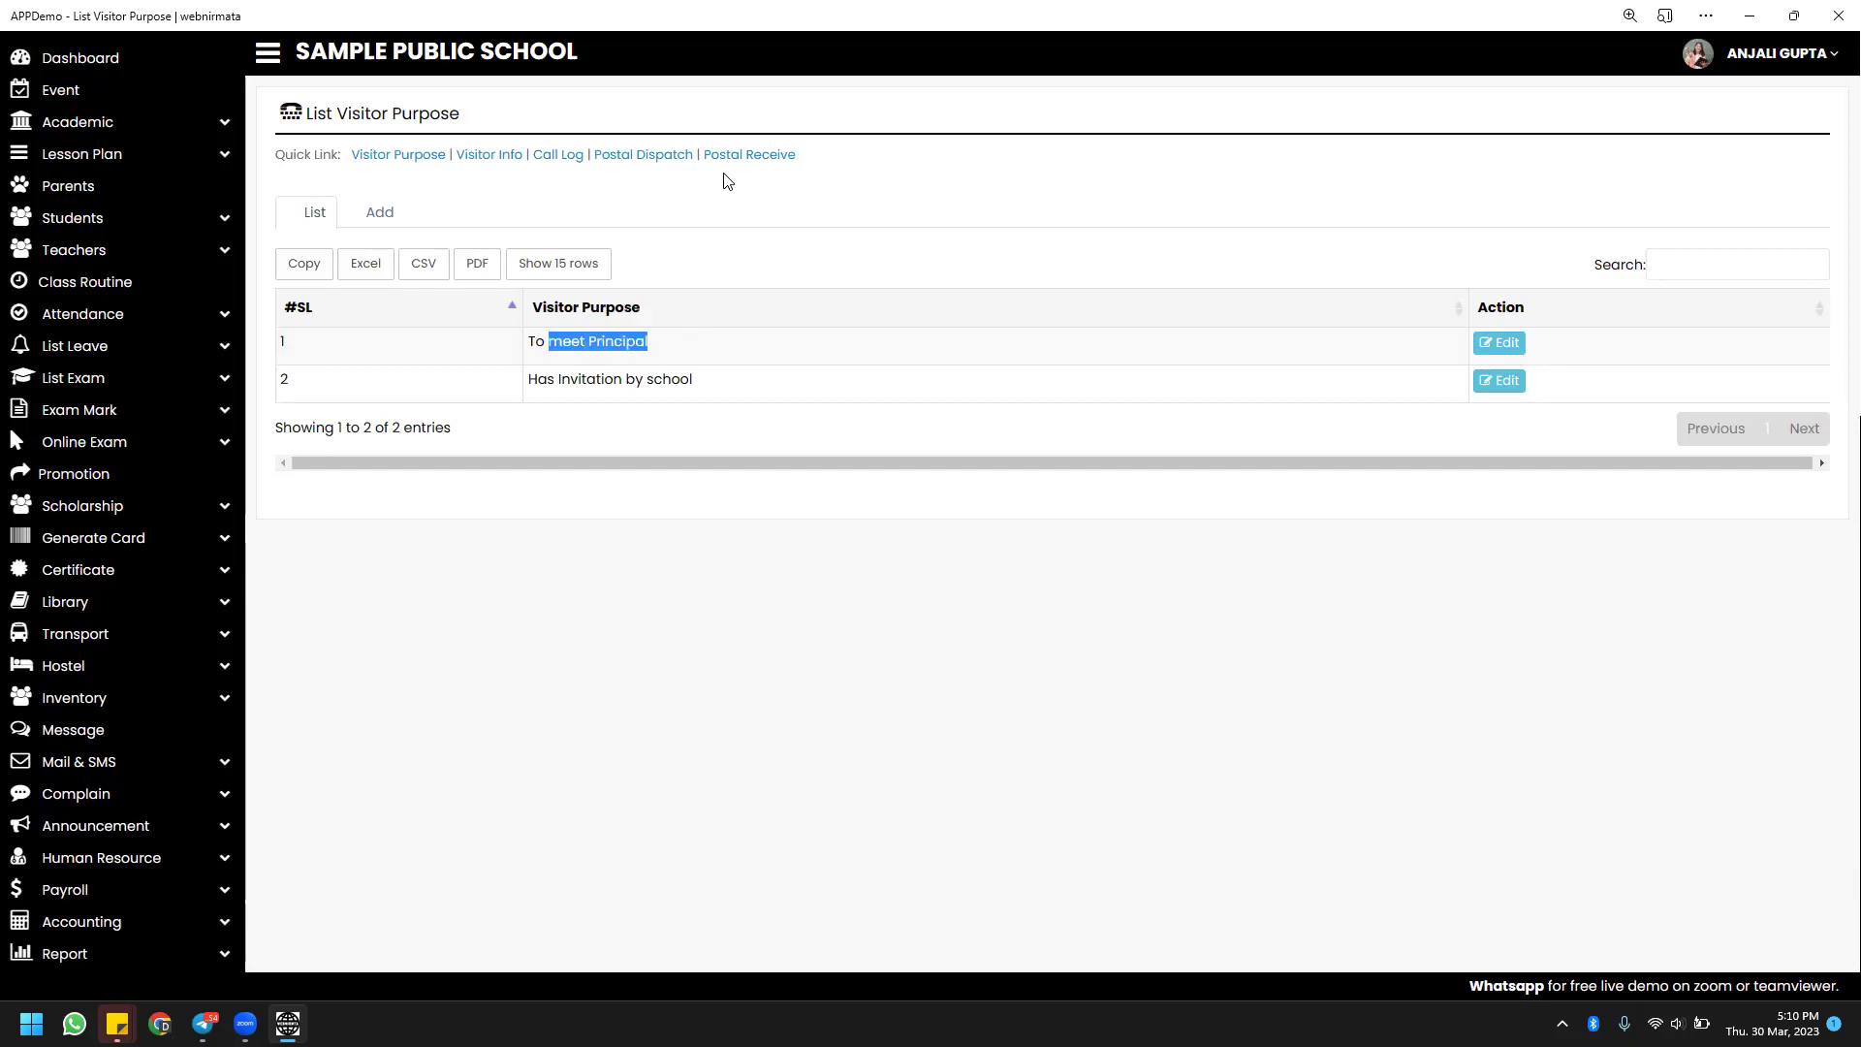
pyautogui.click(650, 349)
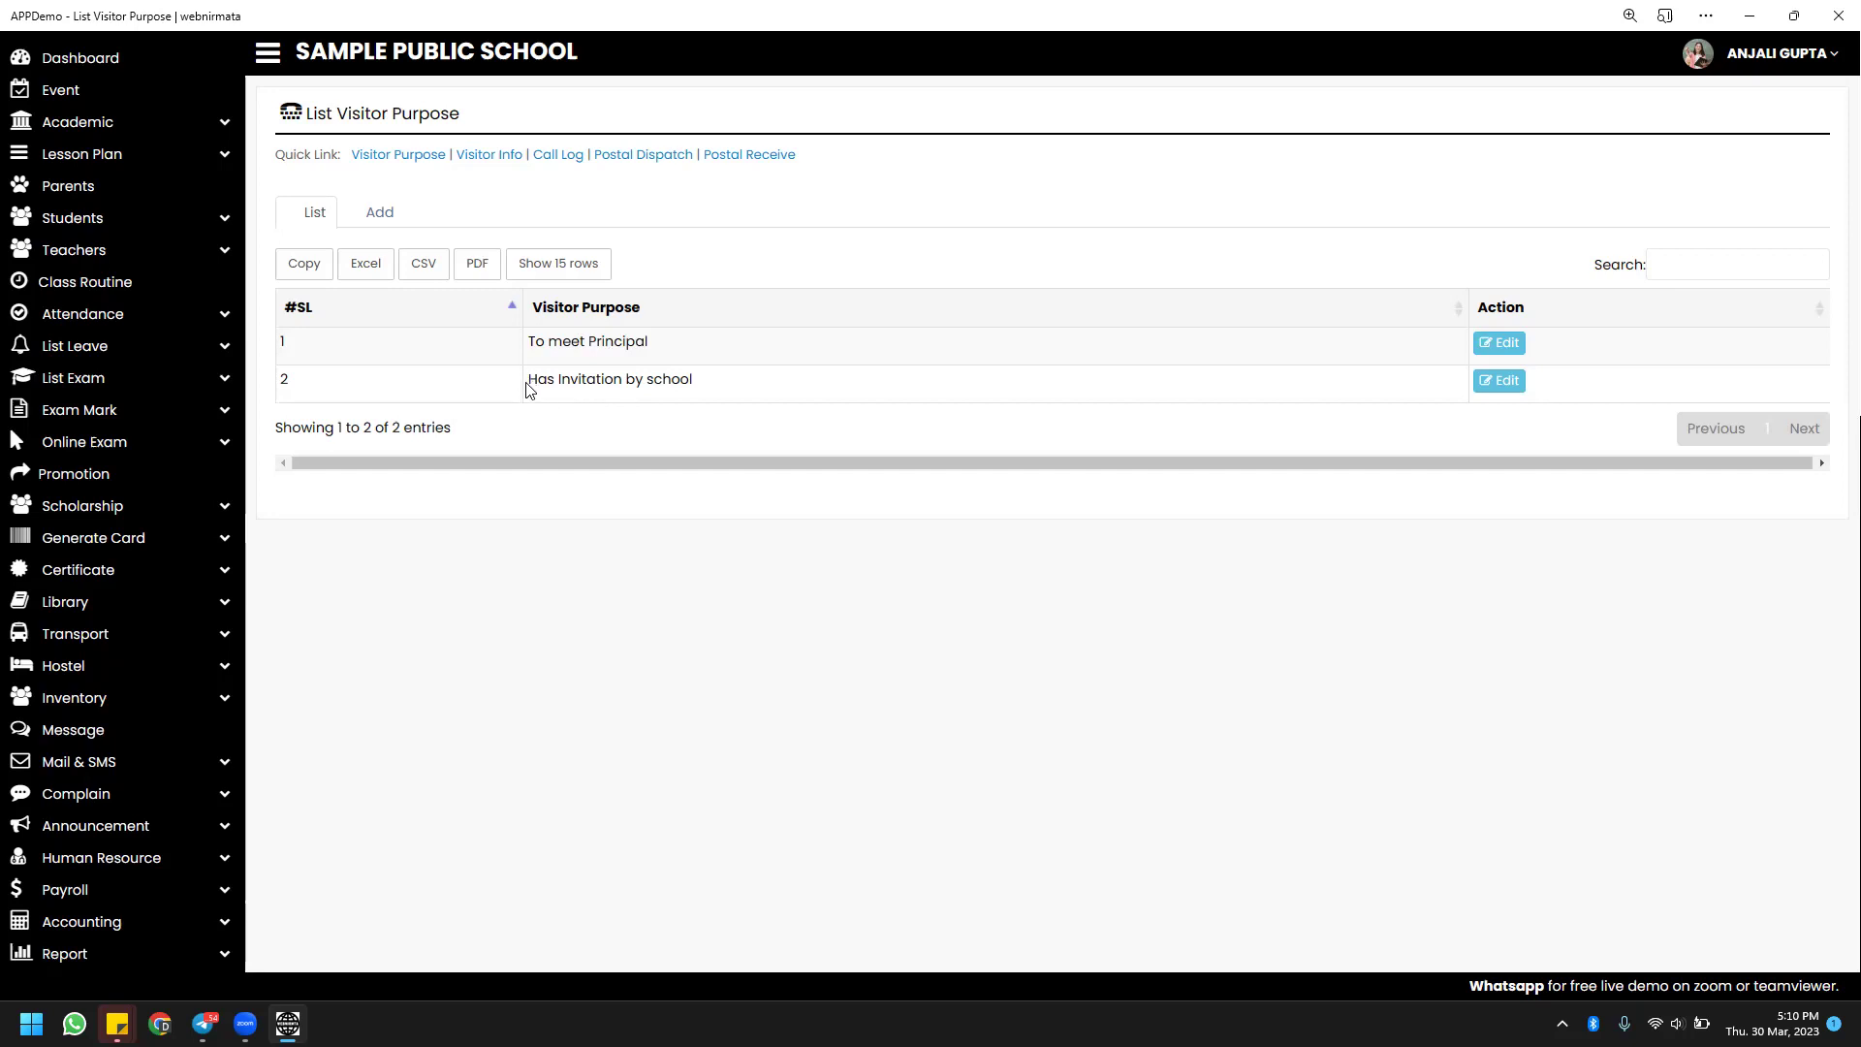
pyautogui.moveTo(531, 382); pyautogui.dragTo(776, 395)
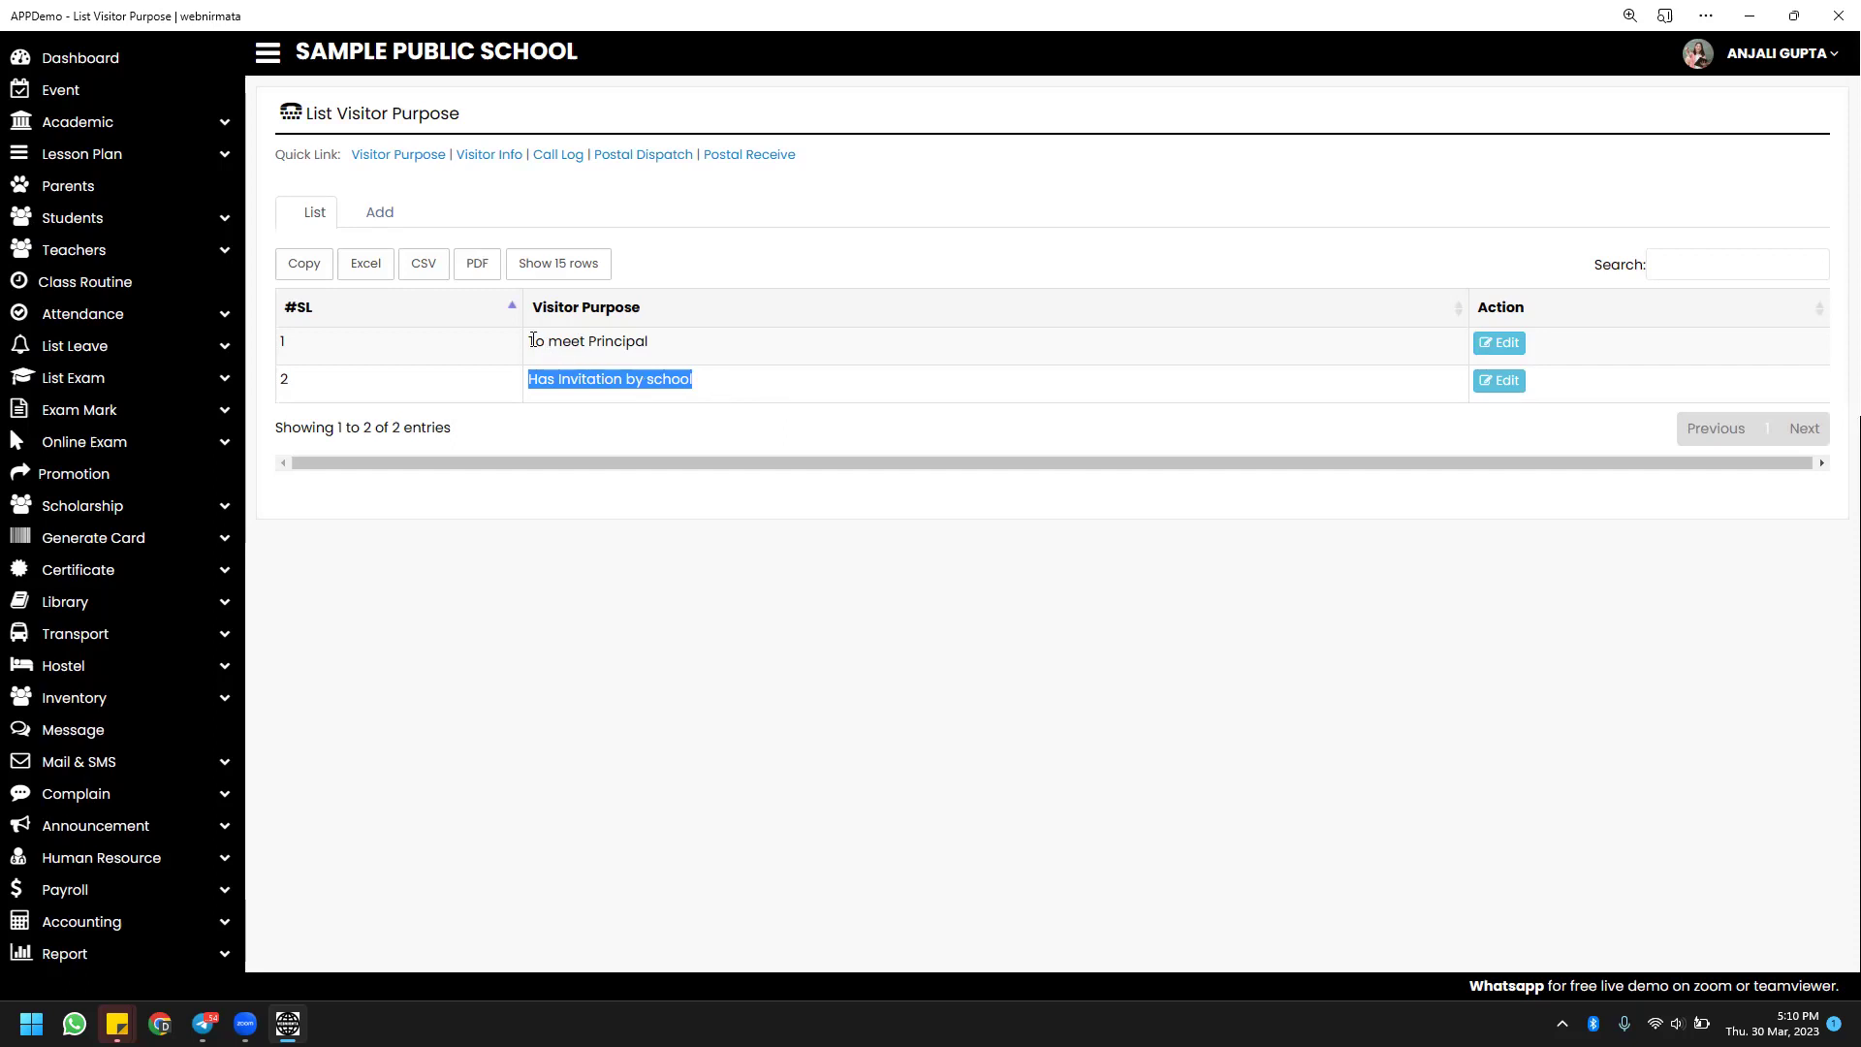
pyautogui.moveTo(530, 340); pyautogui.dragTo(655, 334)
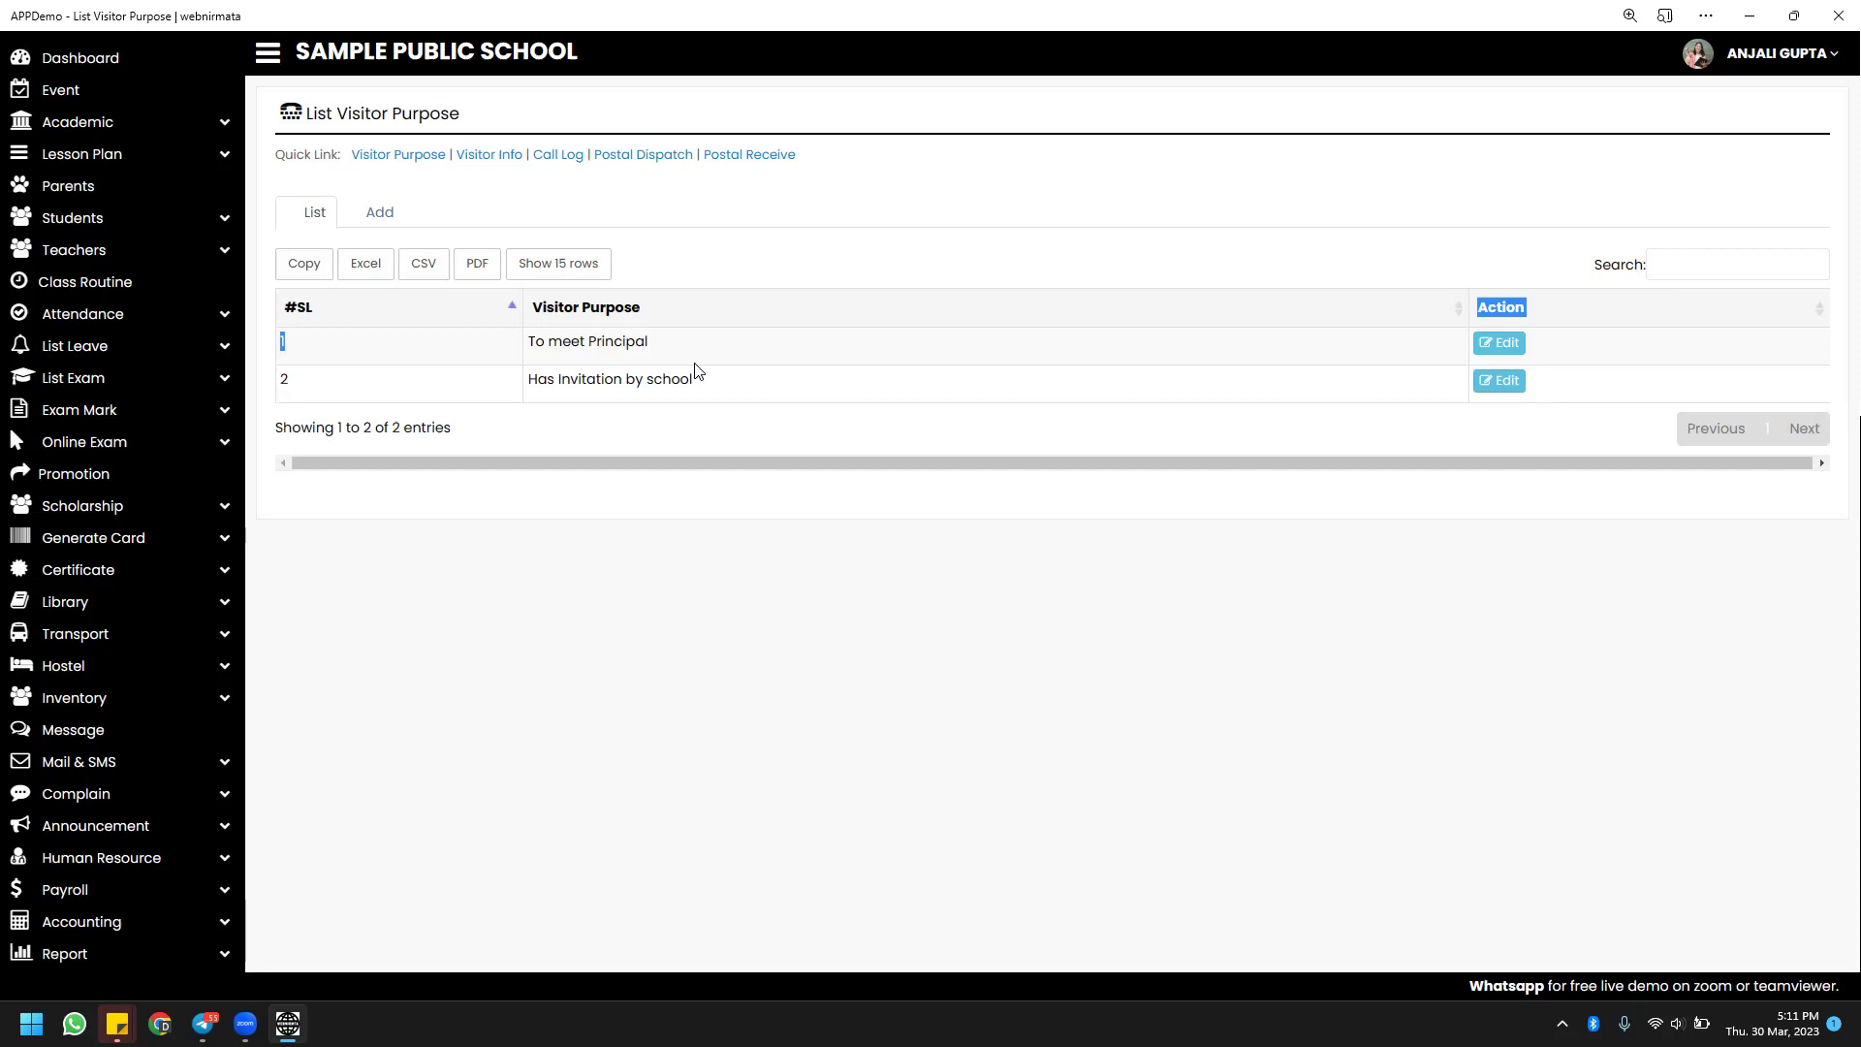
pyautogui.click(386, 217)
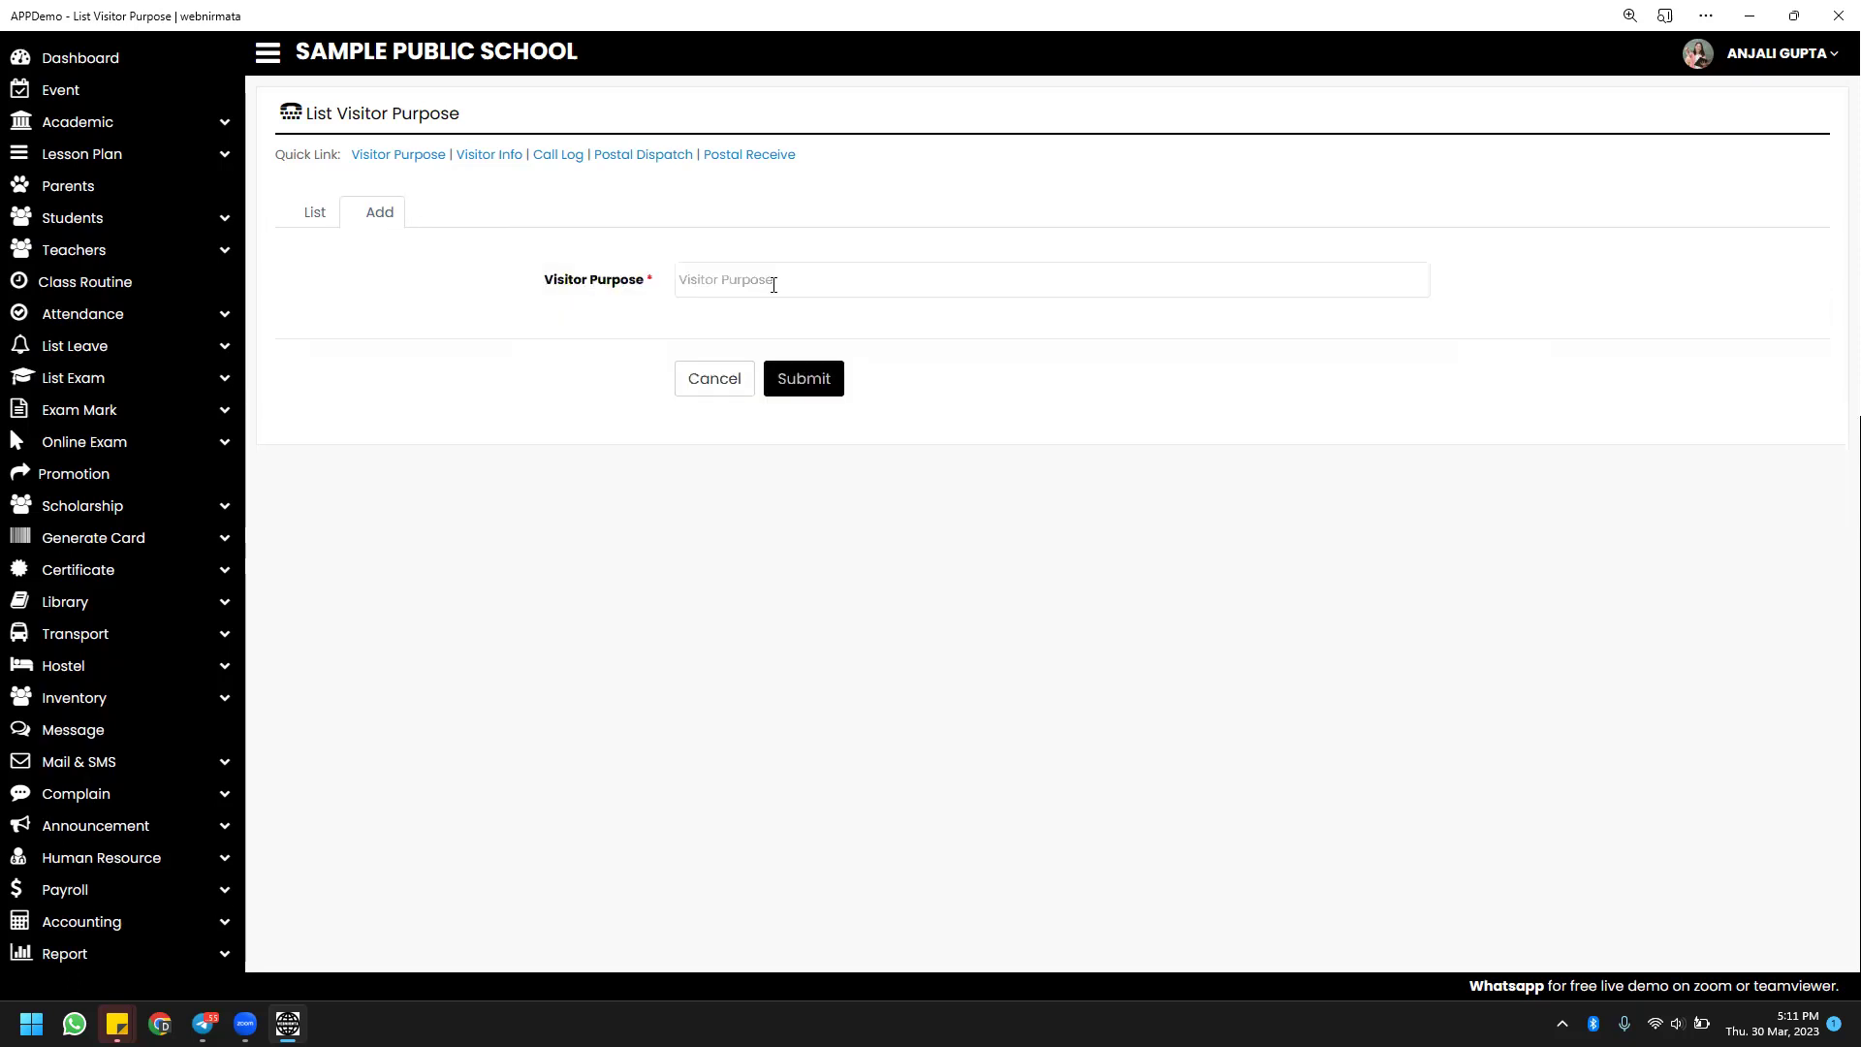
# Open the Front Office visitor list, view the listed visitor's full details and examine the add visitor form.
pyautogui.scroll(-5, 429, 568)
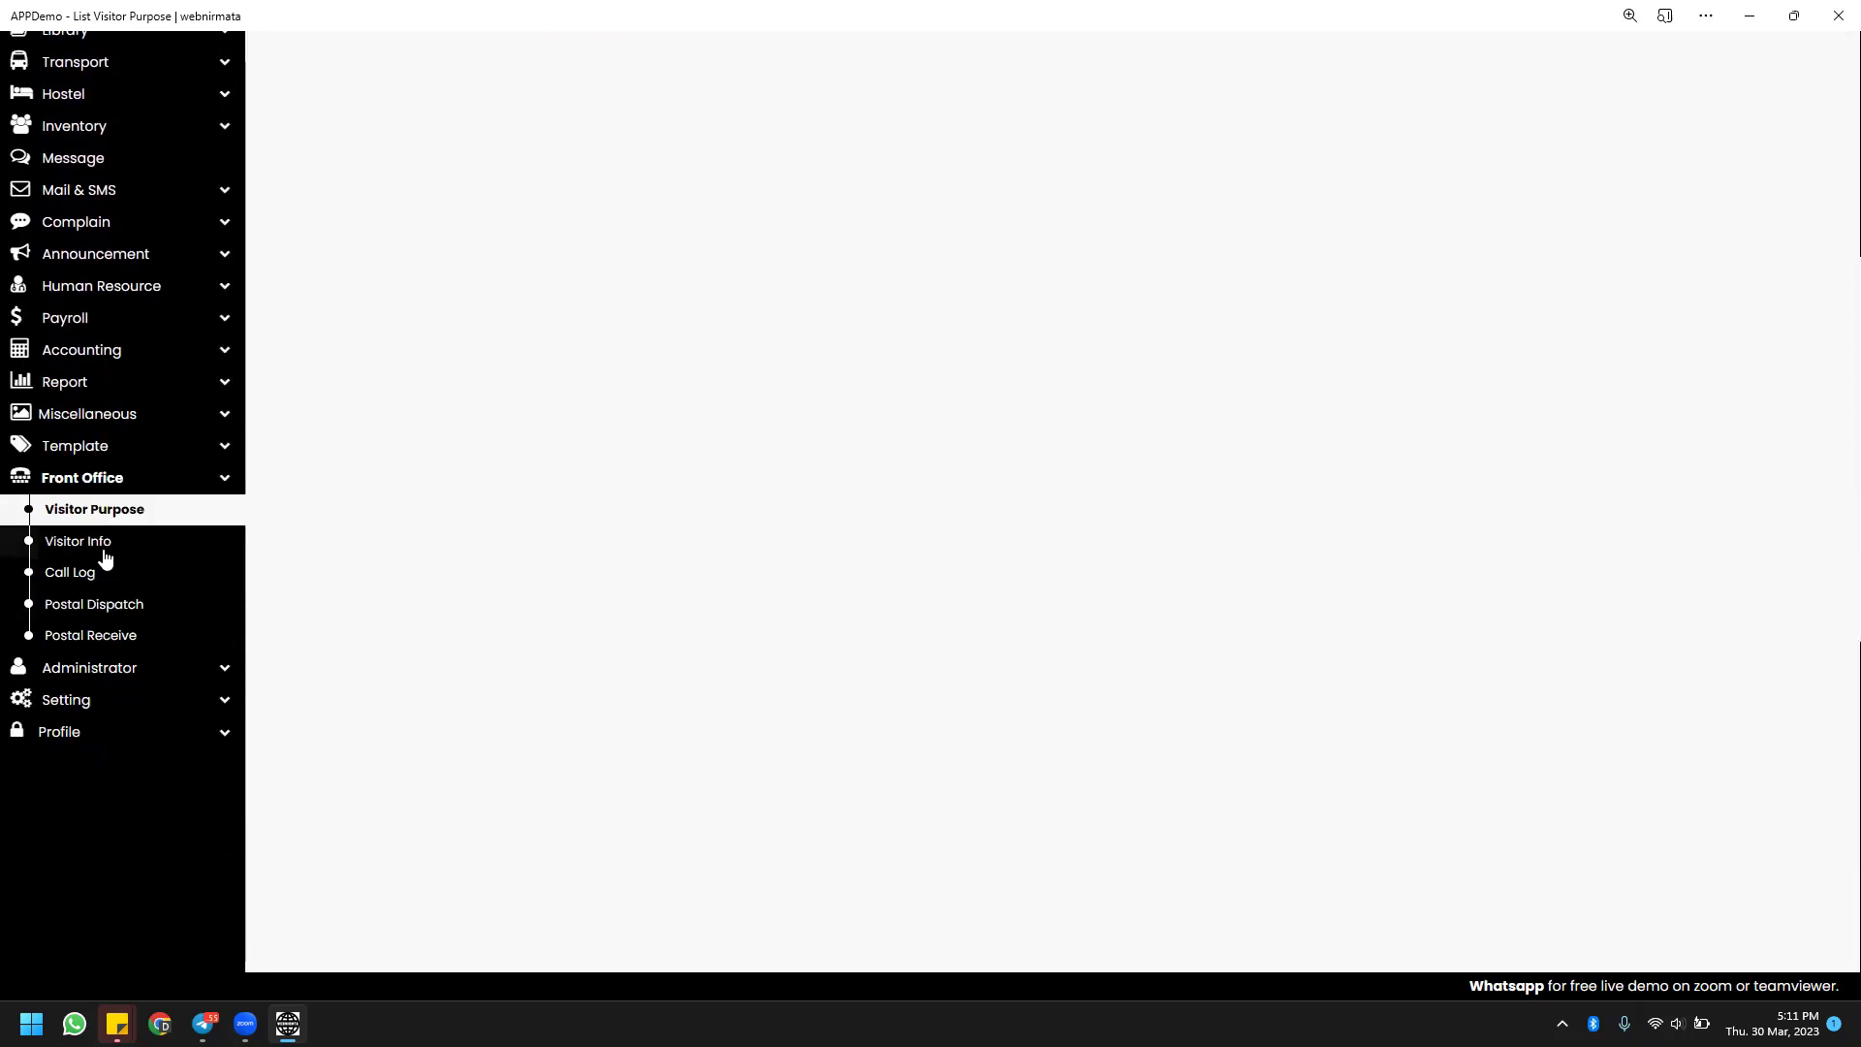
pyautogui.click(102, 544)
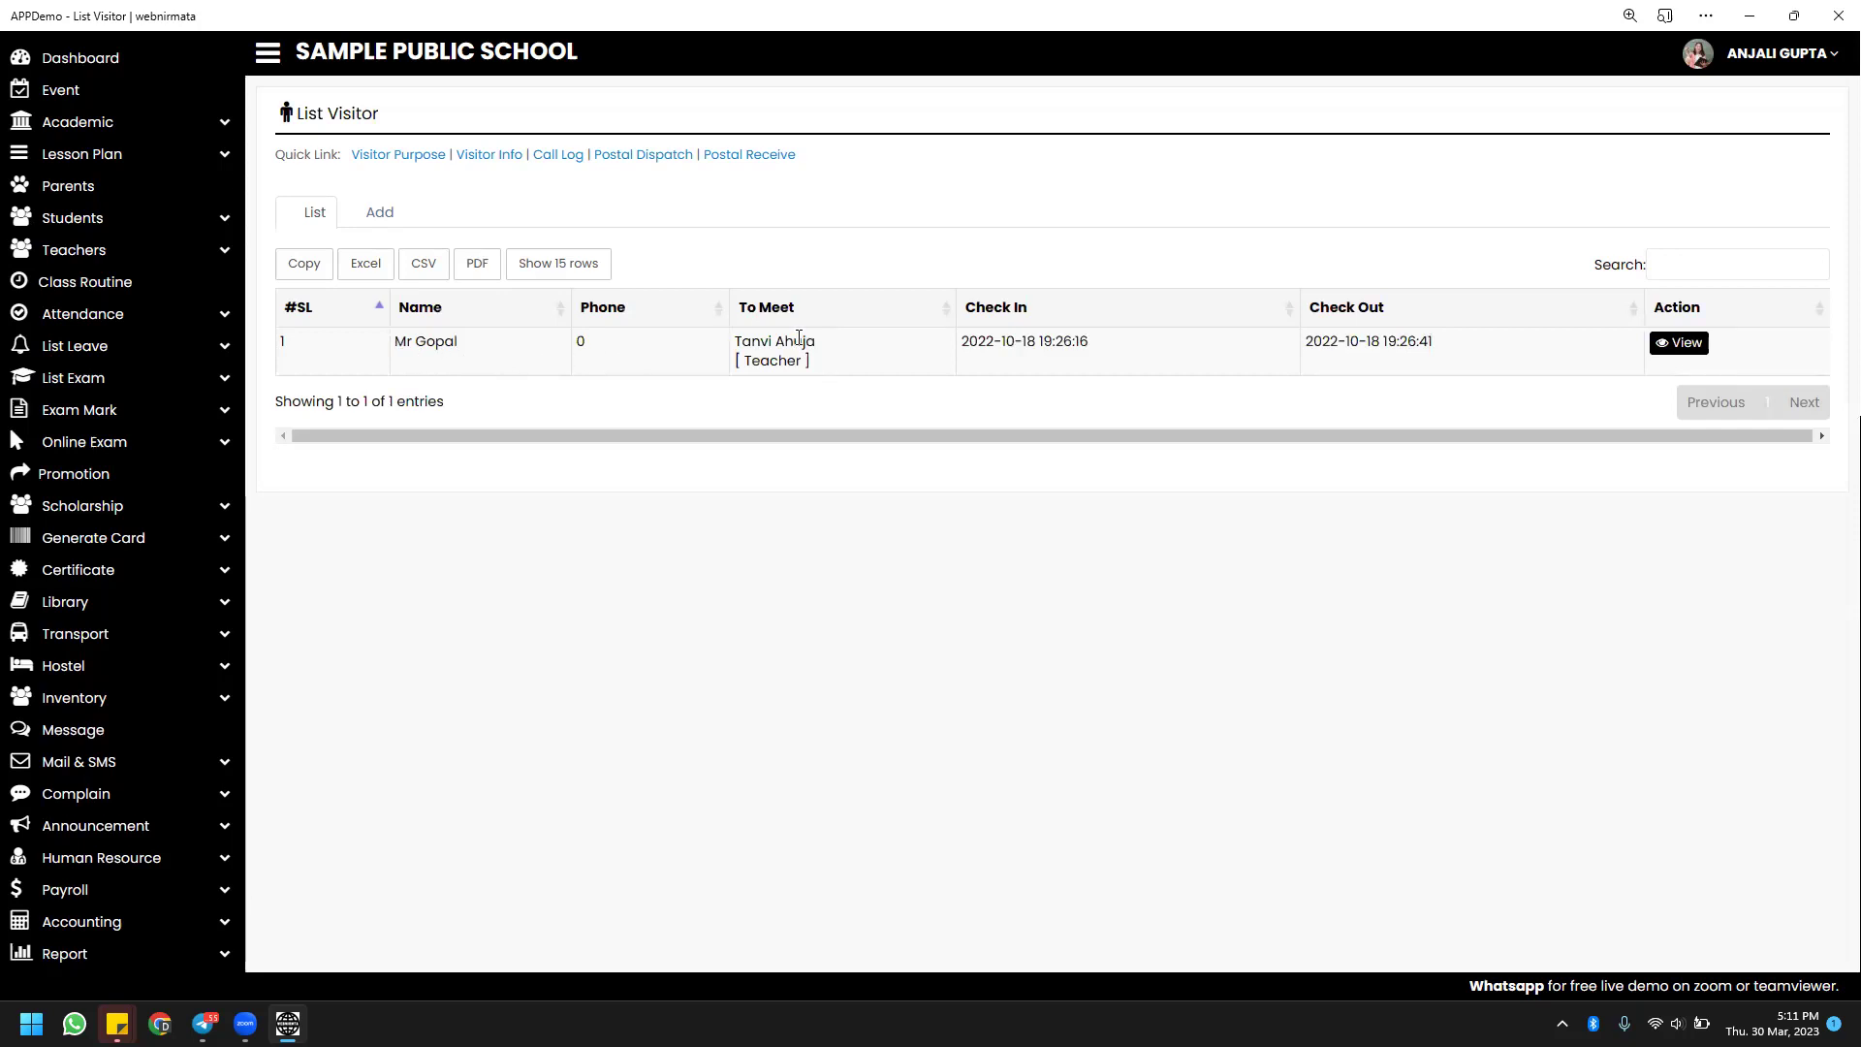
pyautogui.moveTo(737, 346); pyautogui.dragTo(839, 346)
pyautogui.moveTo(1320, 347); pyautogui.dragTo(1447, 361)
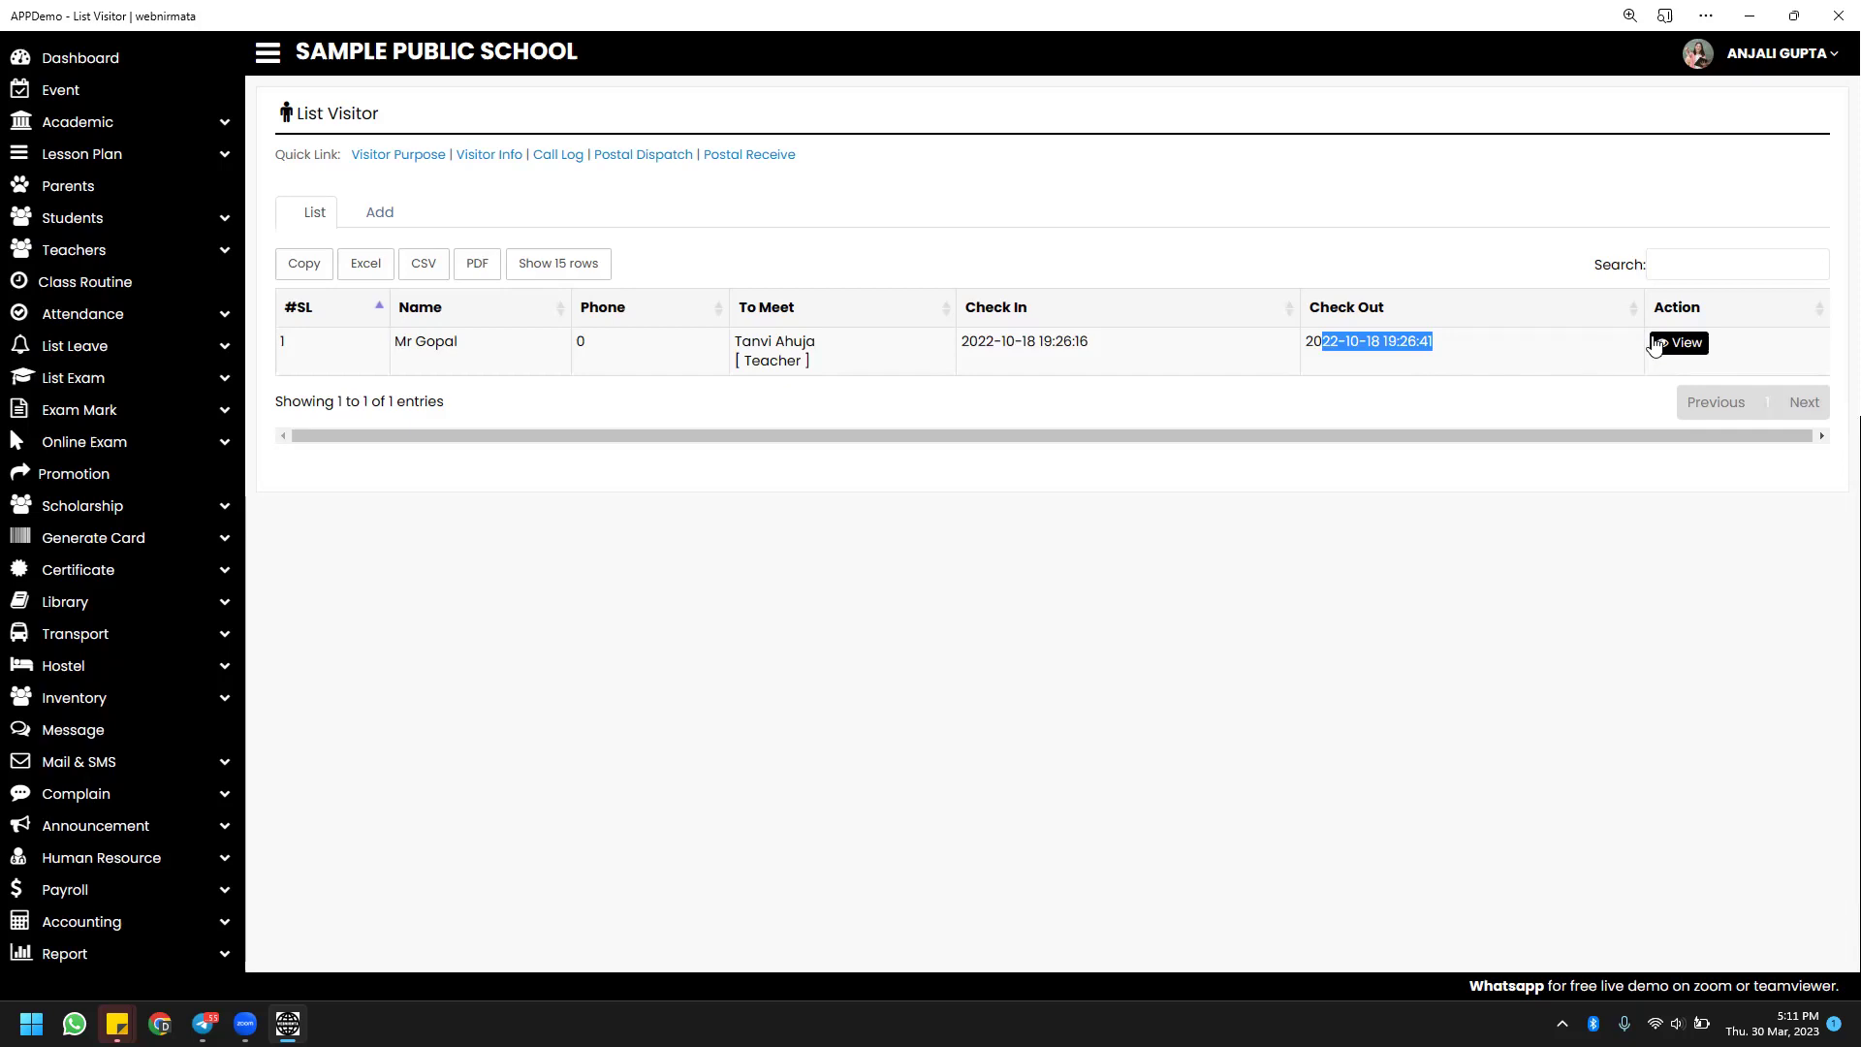
pyautogui.click(1685, 345)
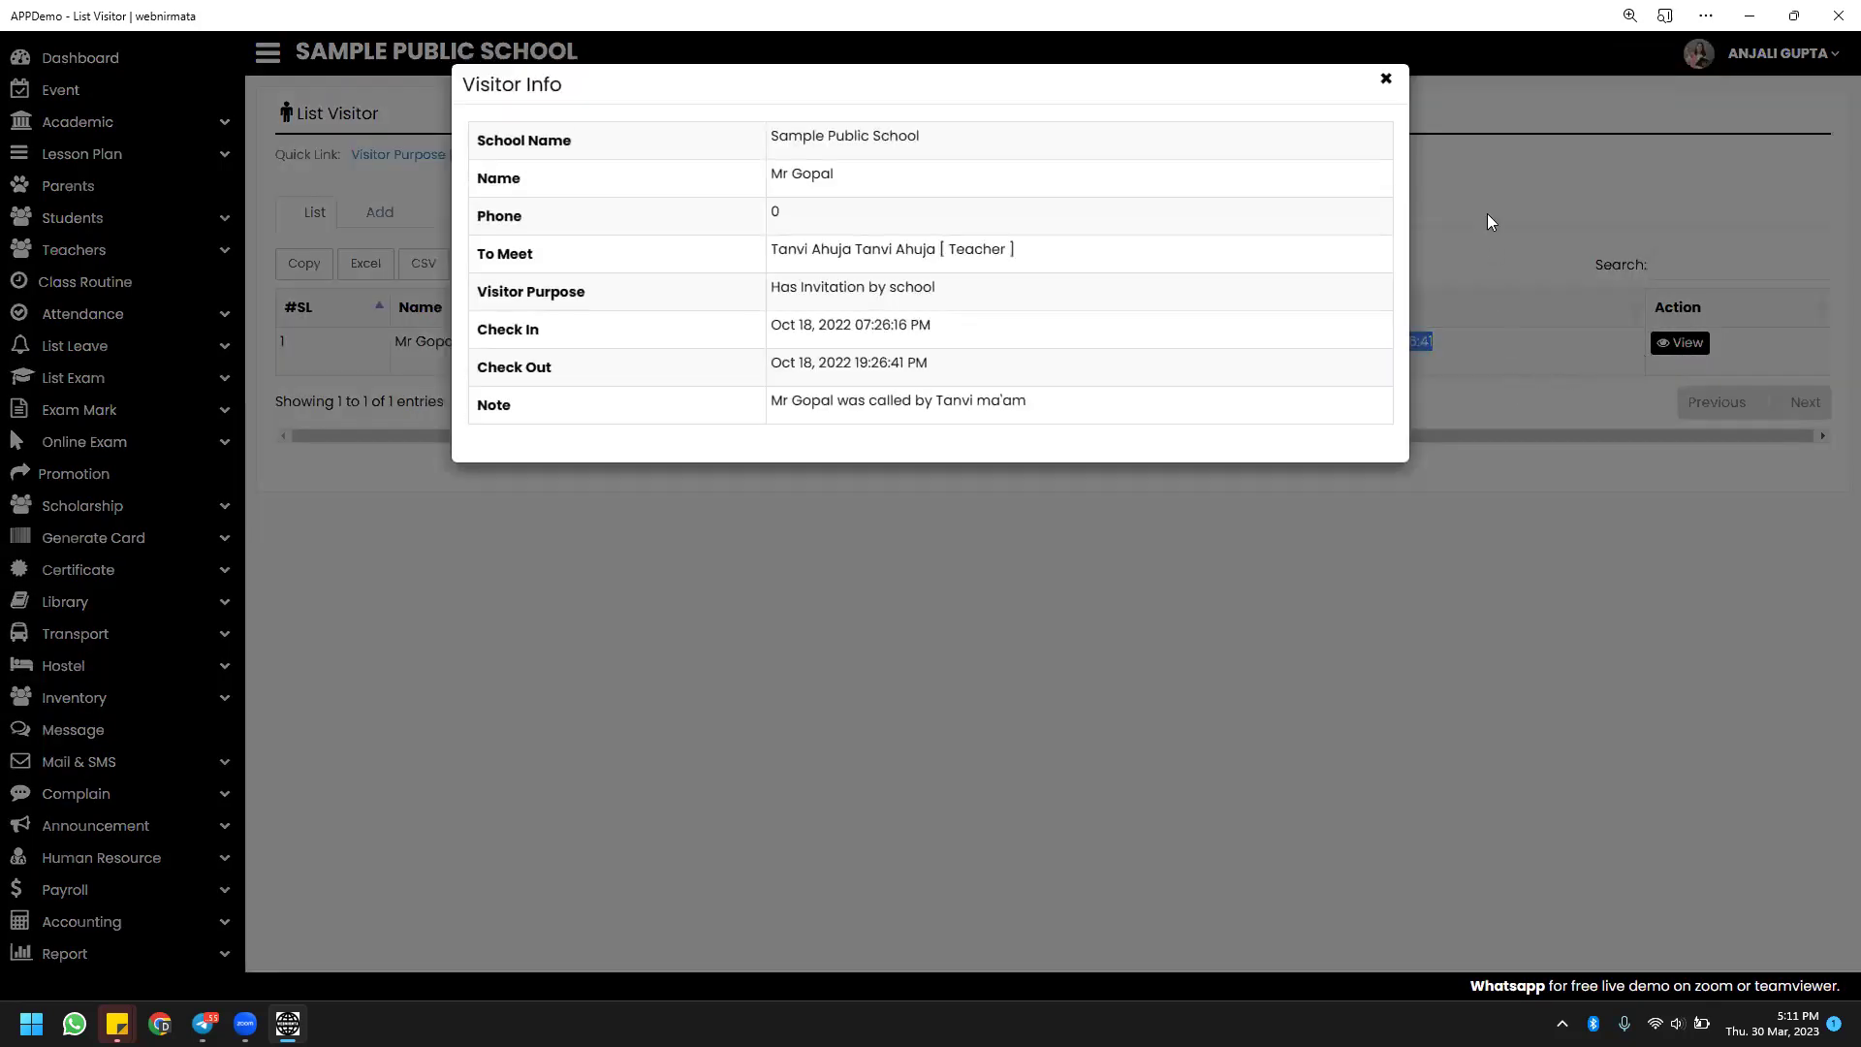
pyautogui.click(1386, 79)
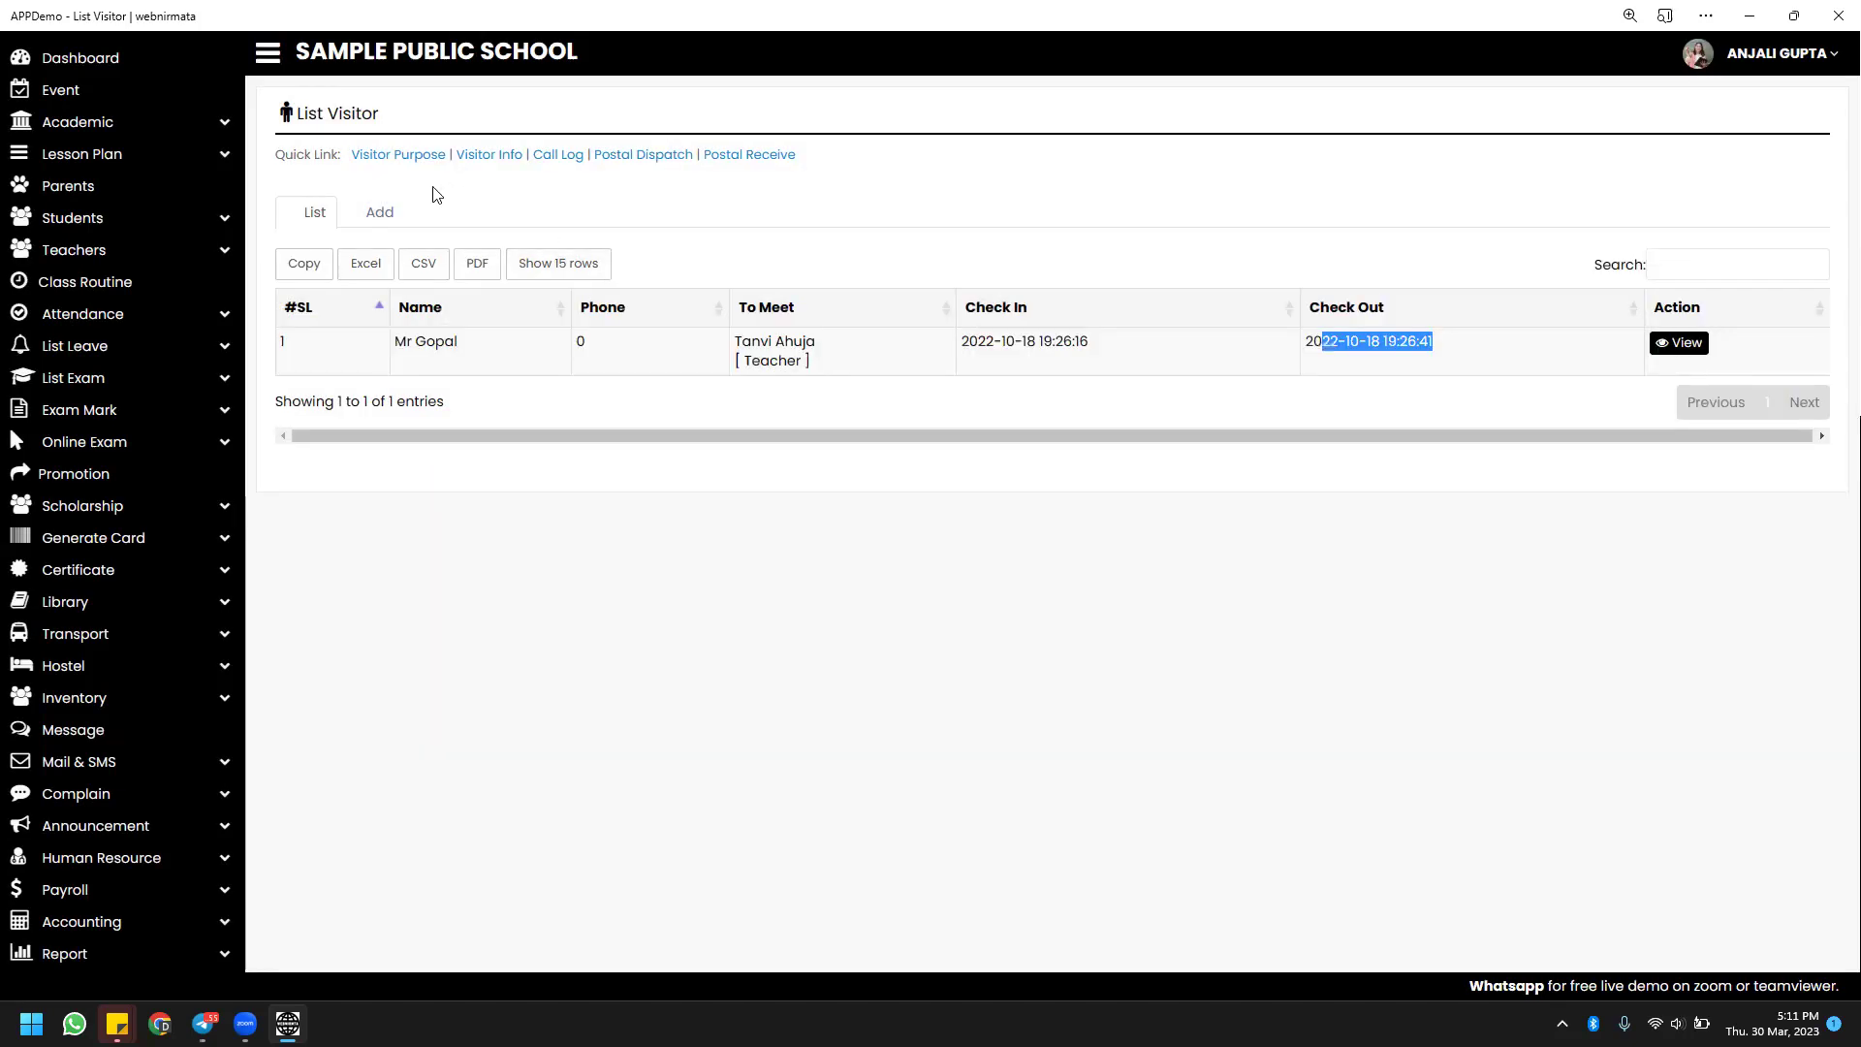
pyautogui.click(386, 215)
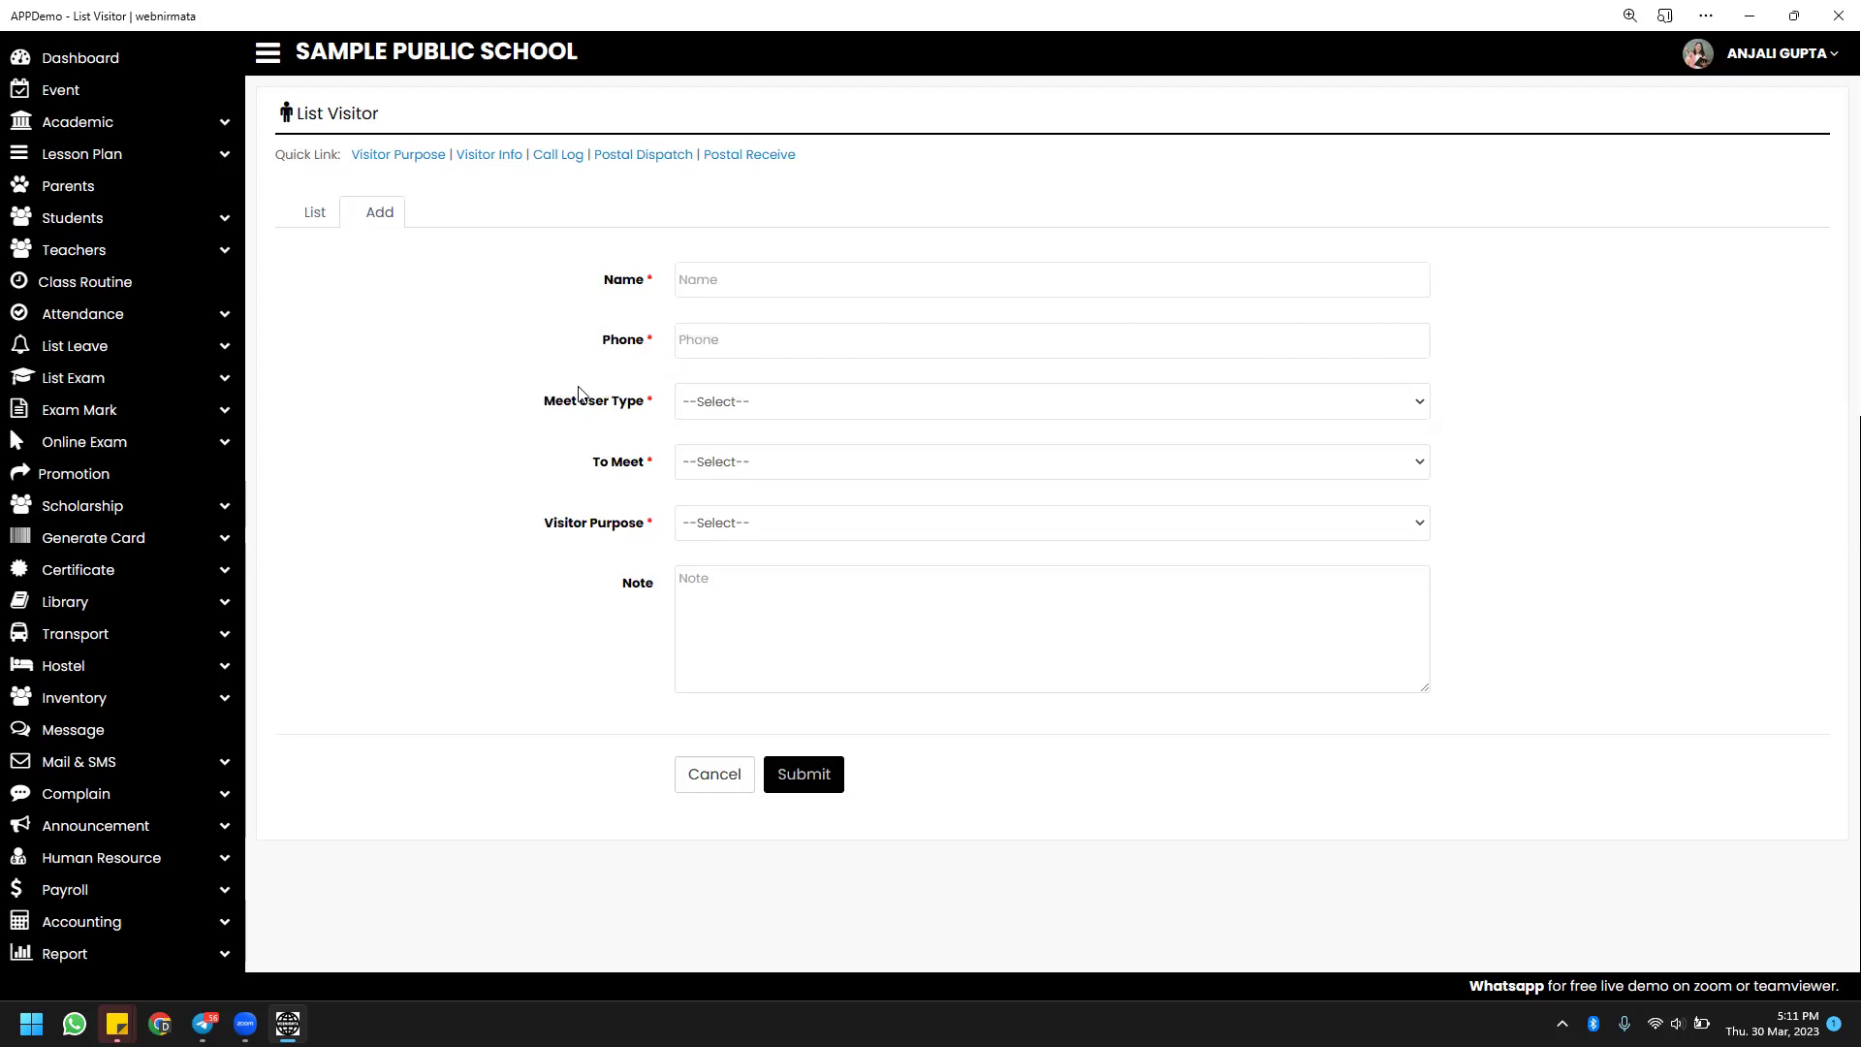
# Open the Front Office call log and examine the listed call's type and date and the add form.
pyautogui.scroll(-6, 601, 392)
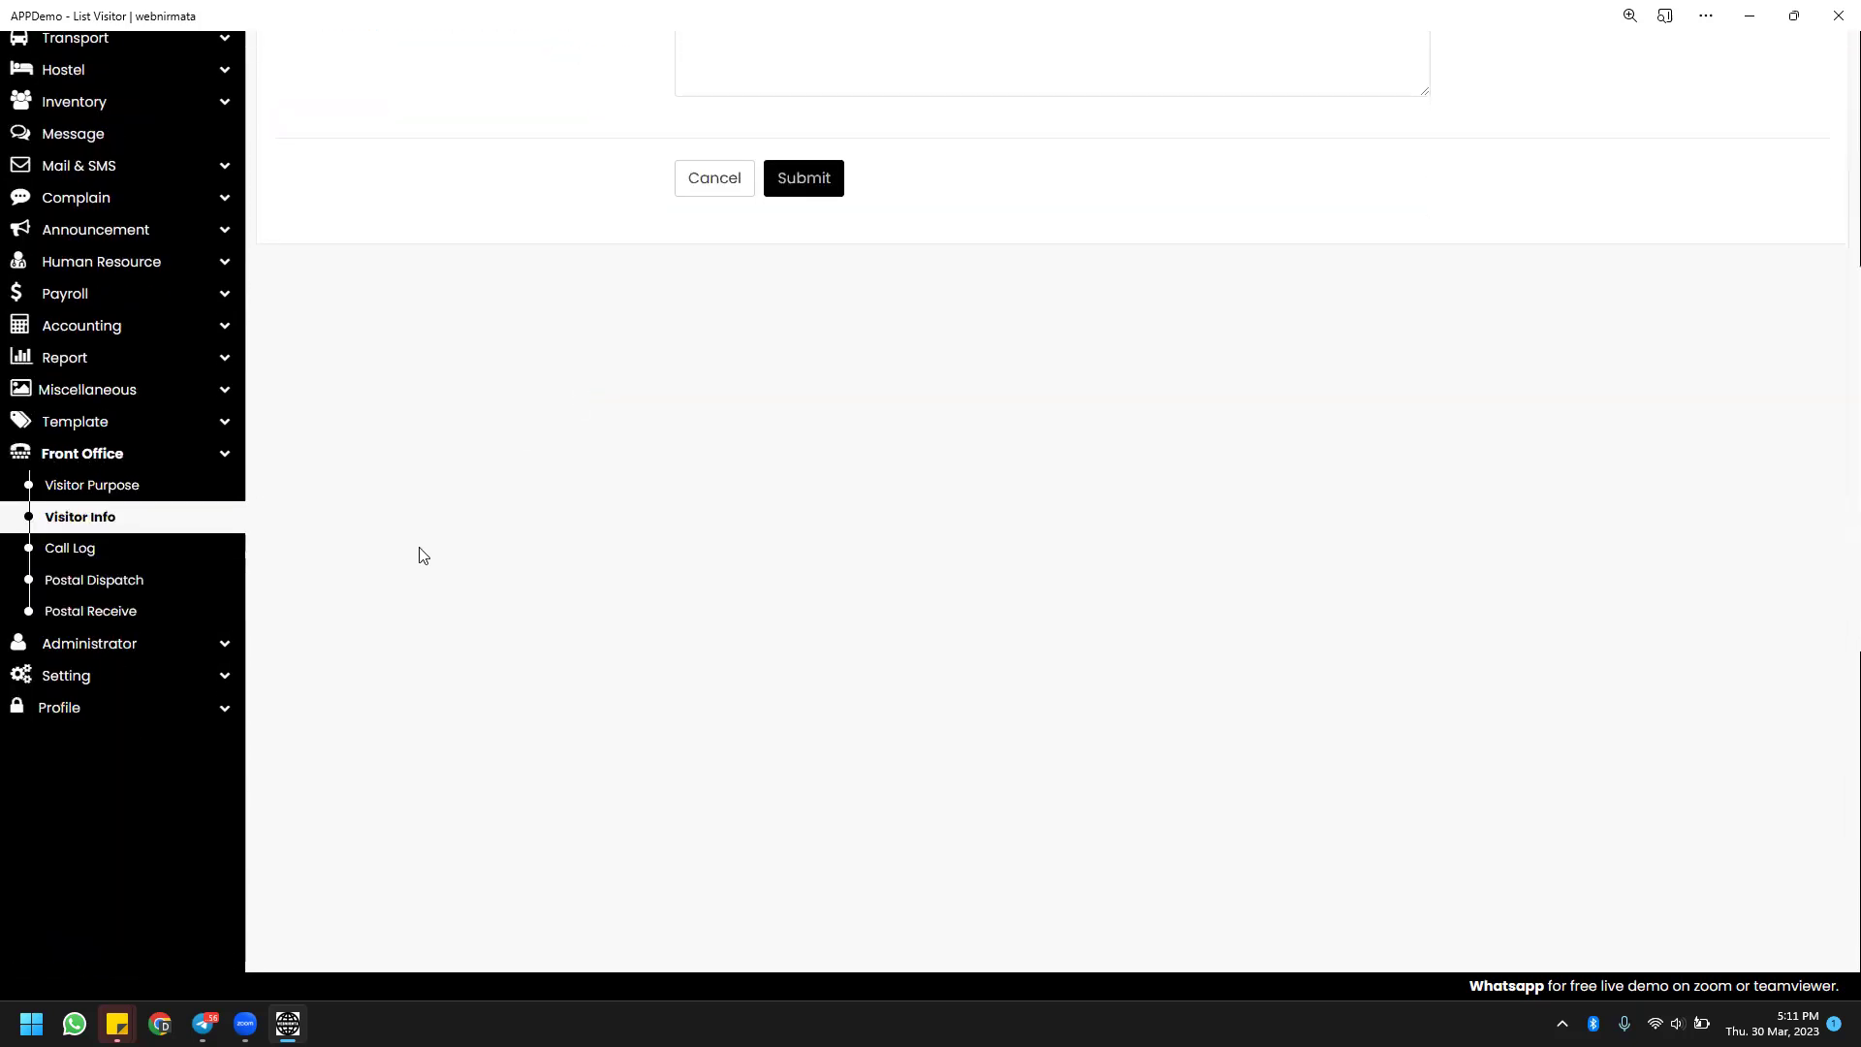
pyautogui.click(94, 552)
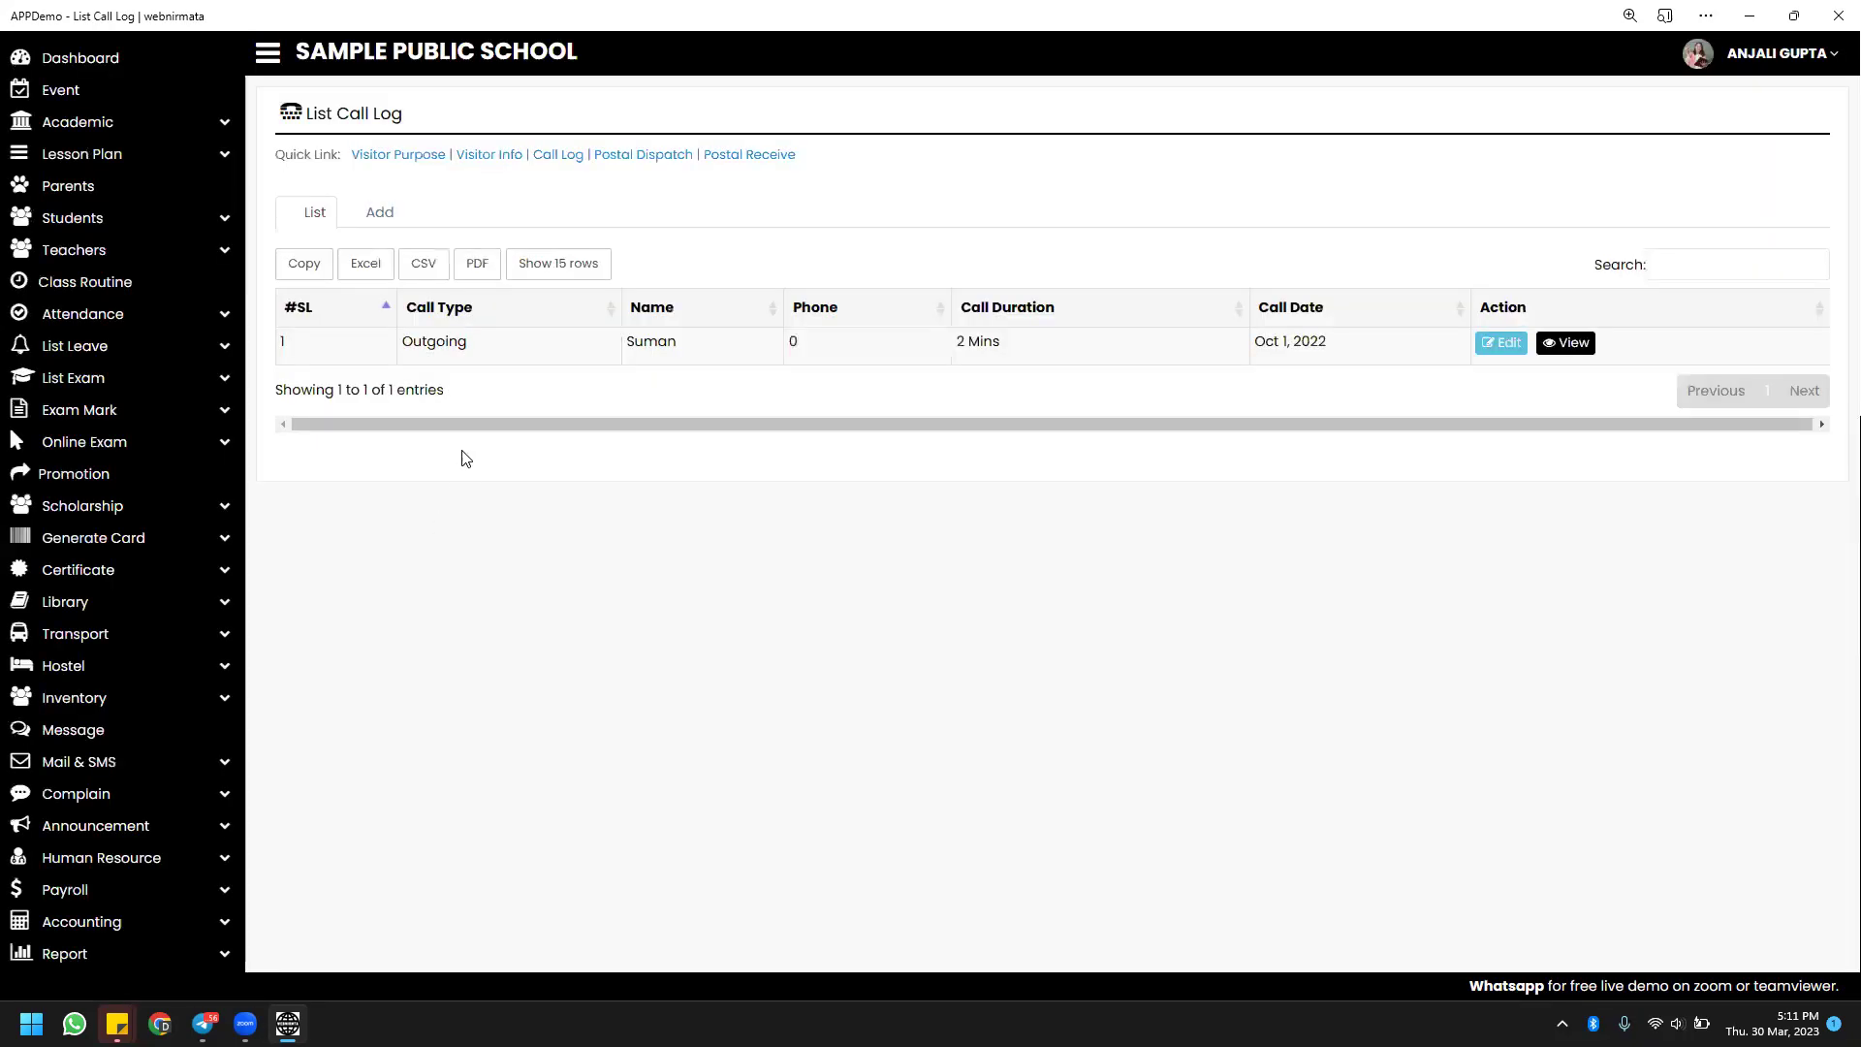
pyautogui.doubleClick(449, 347)
pyautogui.moveTo(1262, 359); pyautogui.dragTo(1334, 374)
pyautogui.click(386, 221)
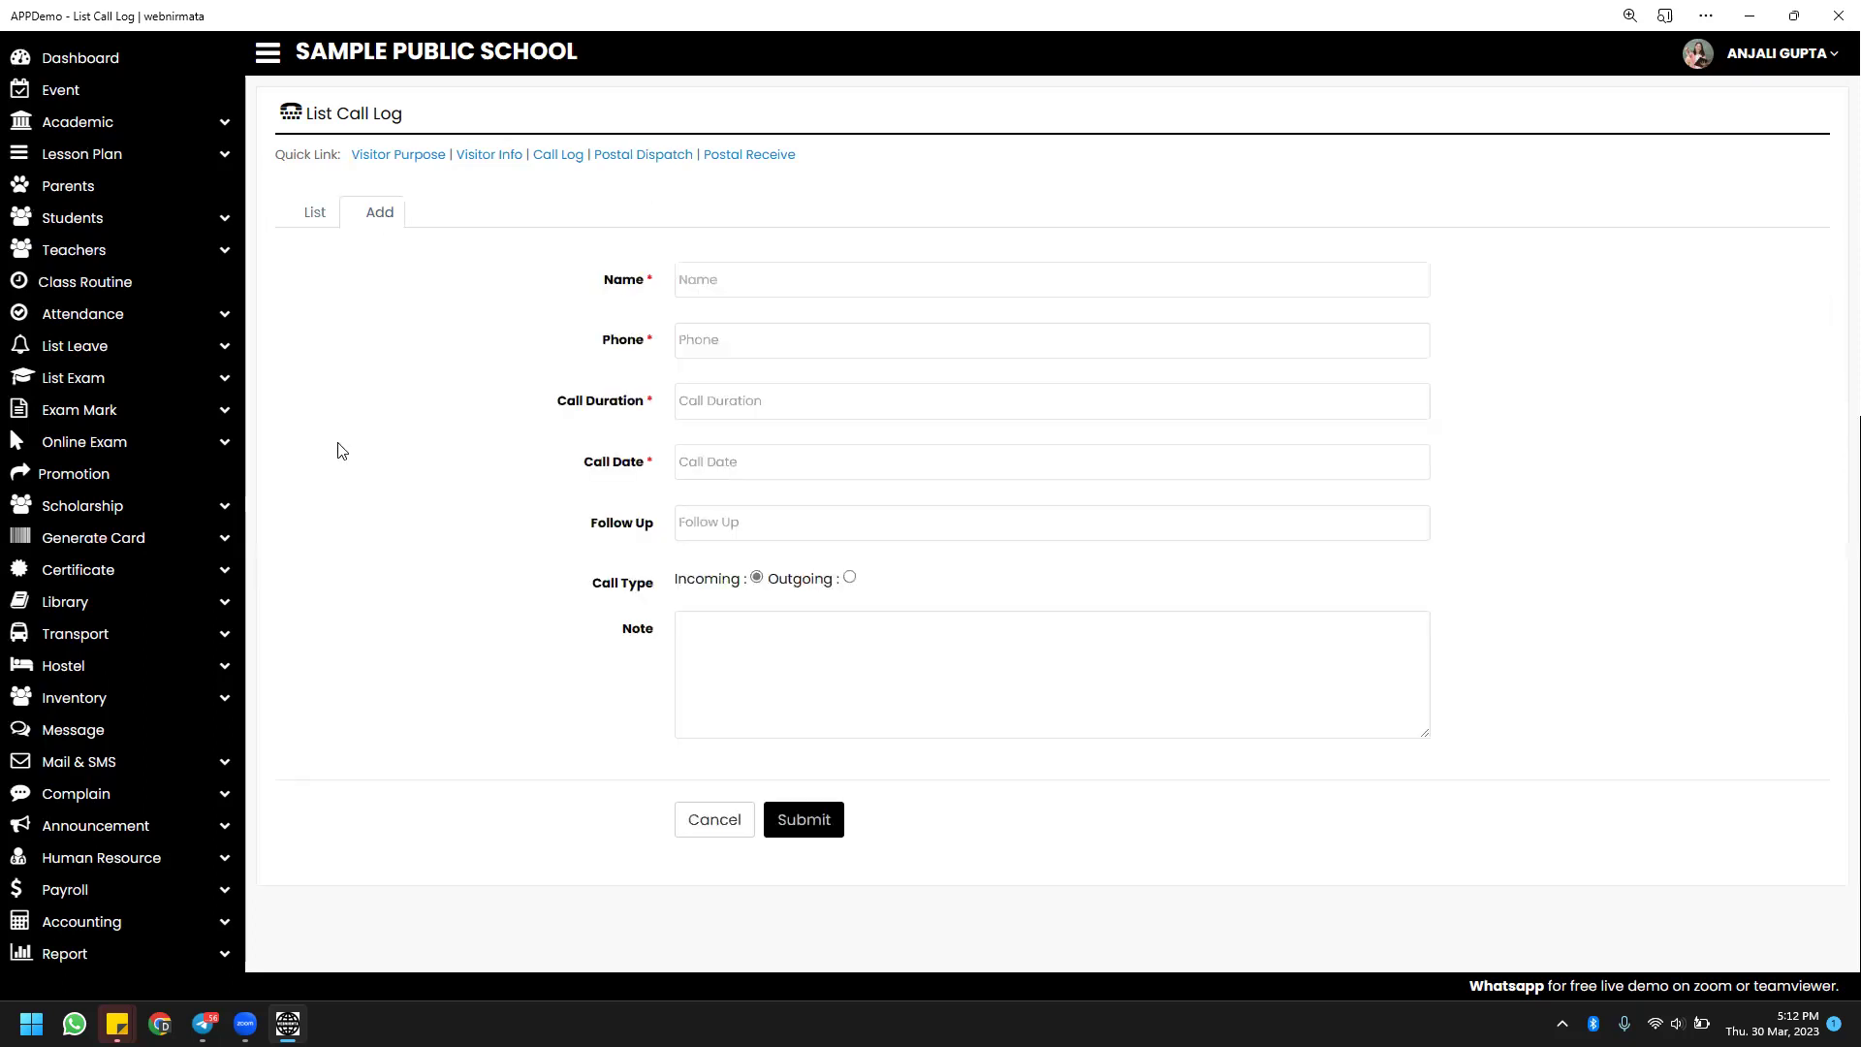
# View the Front Office postal dispatch list and open the postal receive list.
pyautogui.scroll(-8, 157, 456)
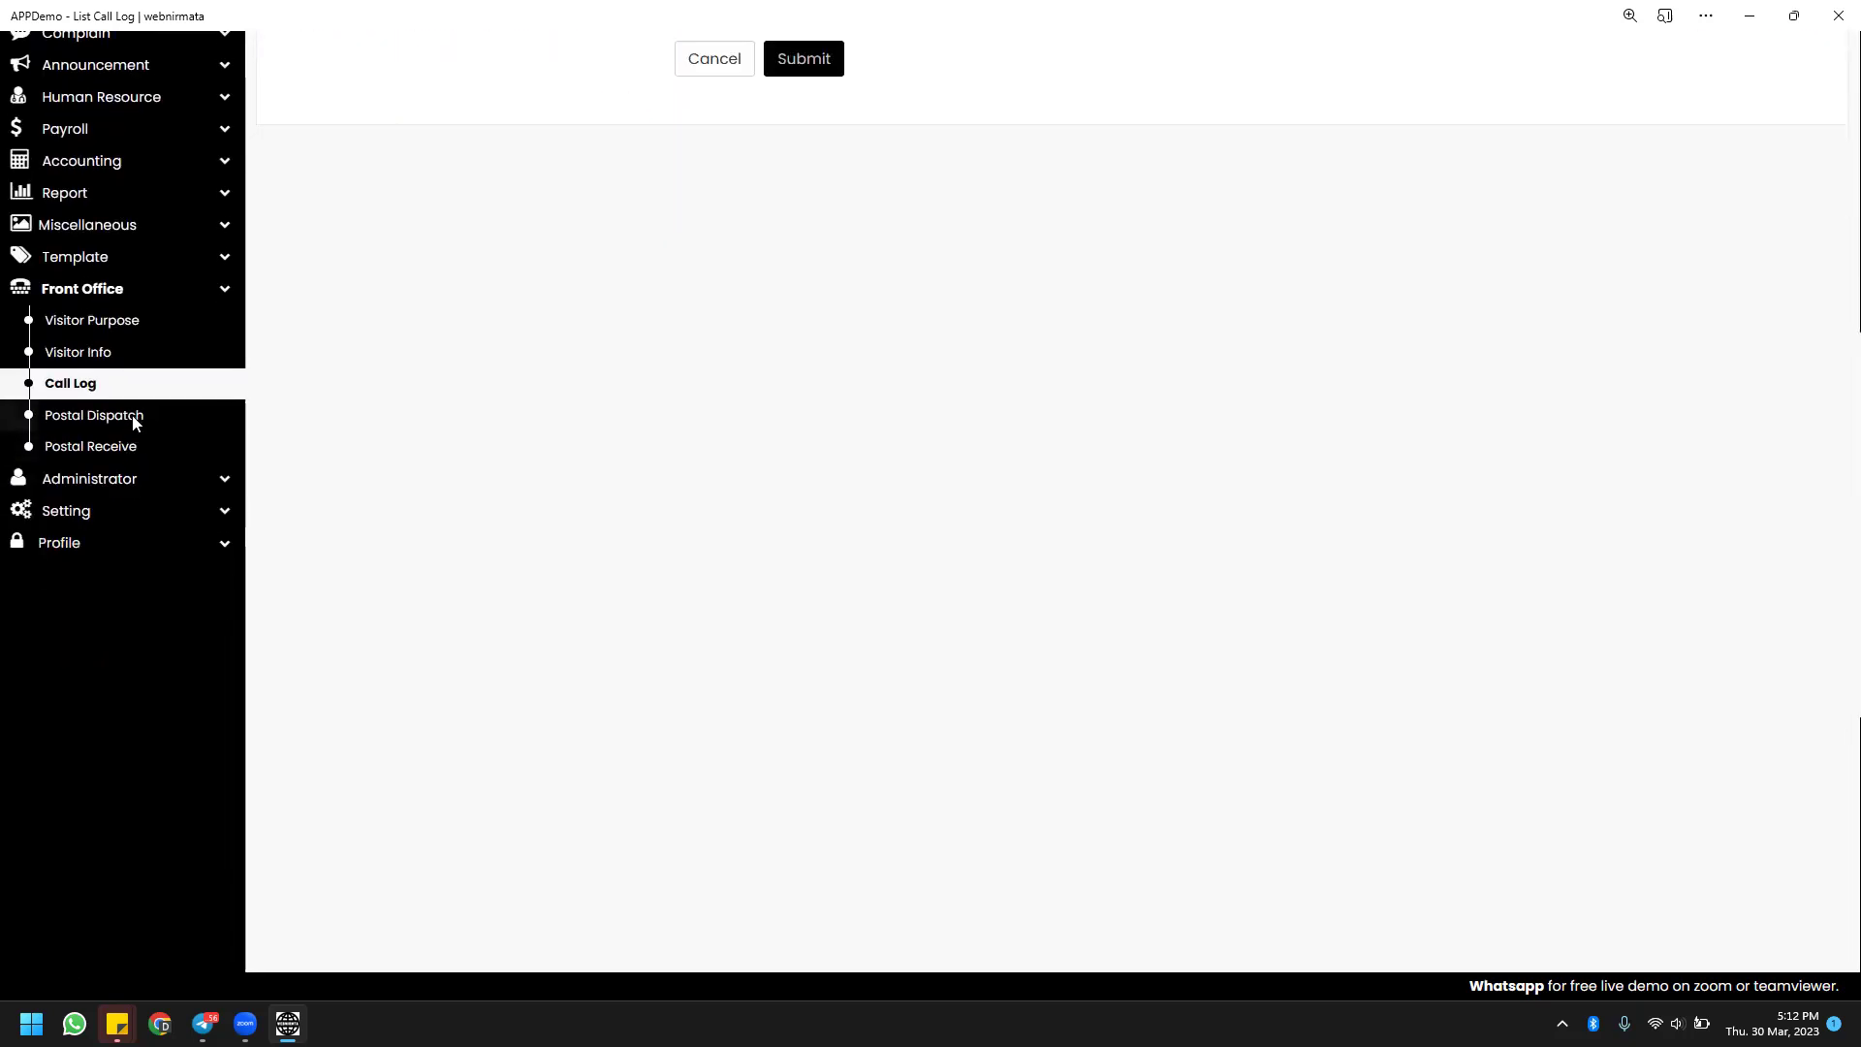
pyautogui.click(134, 417)
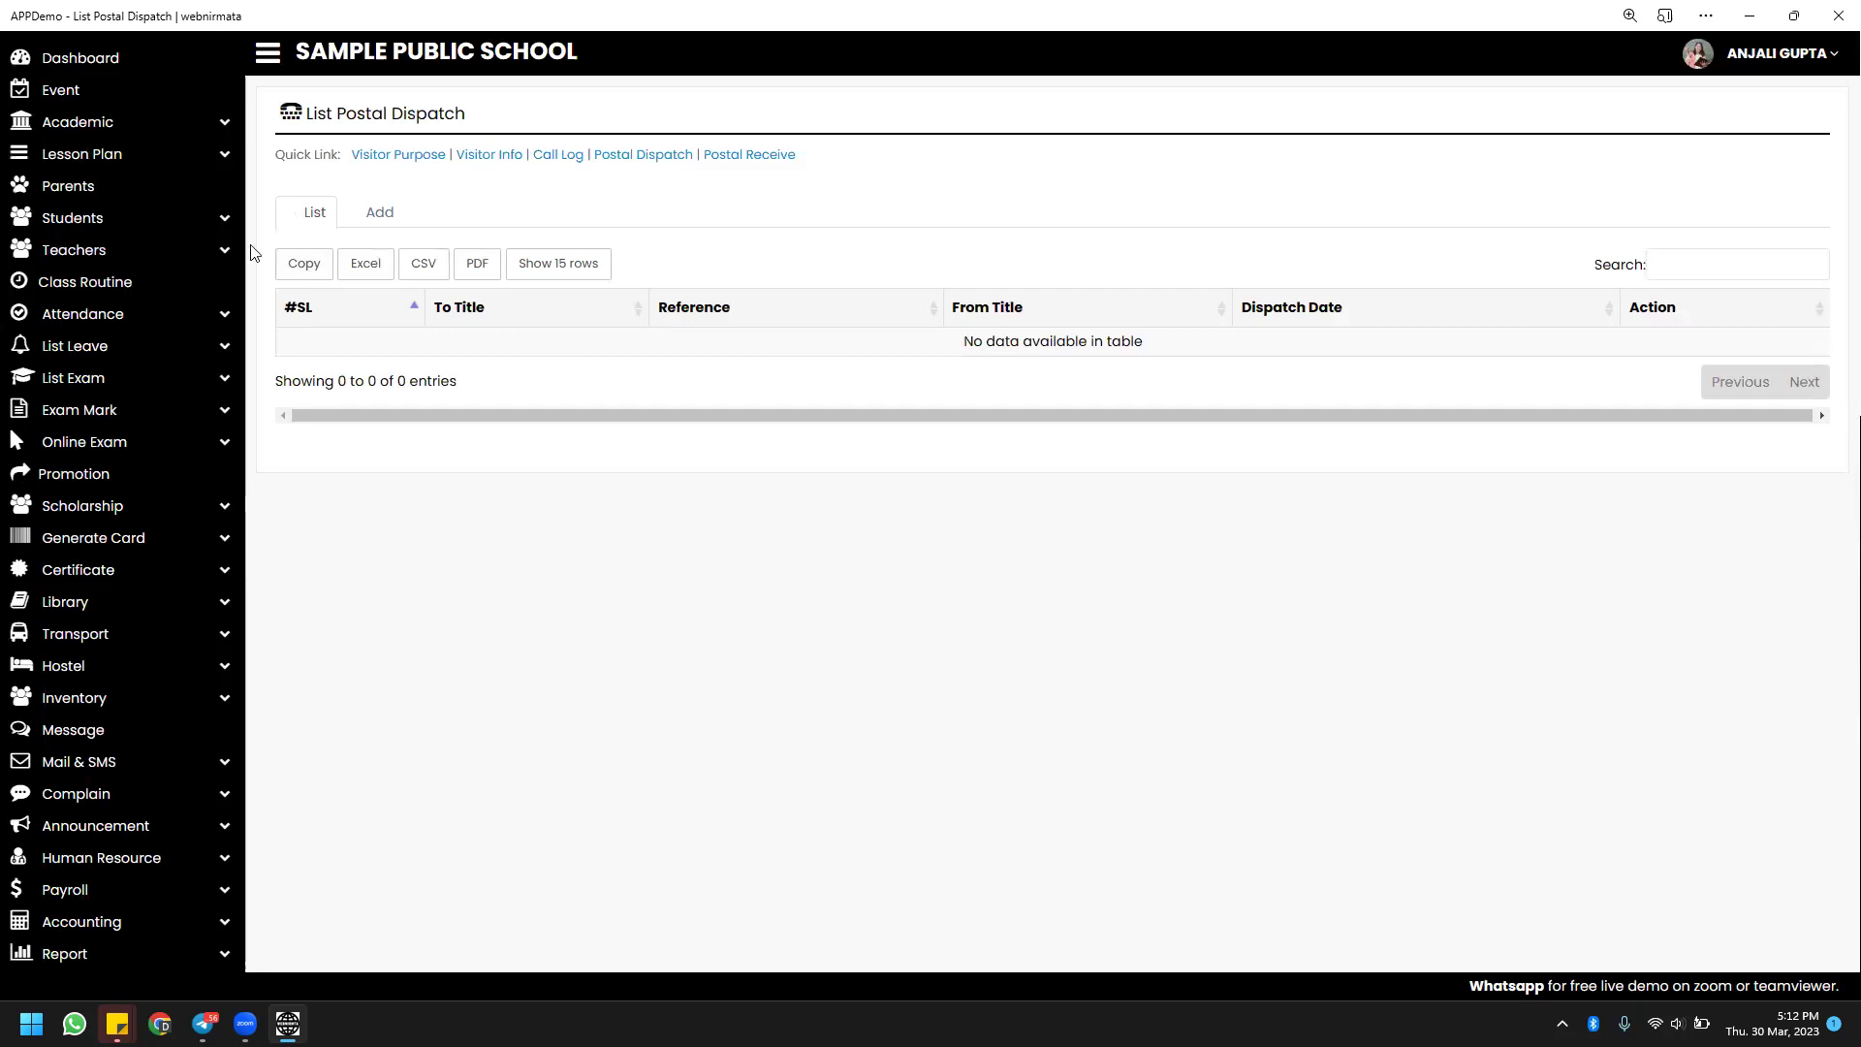
pyautogui.scroll(-6, 151, 577)
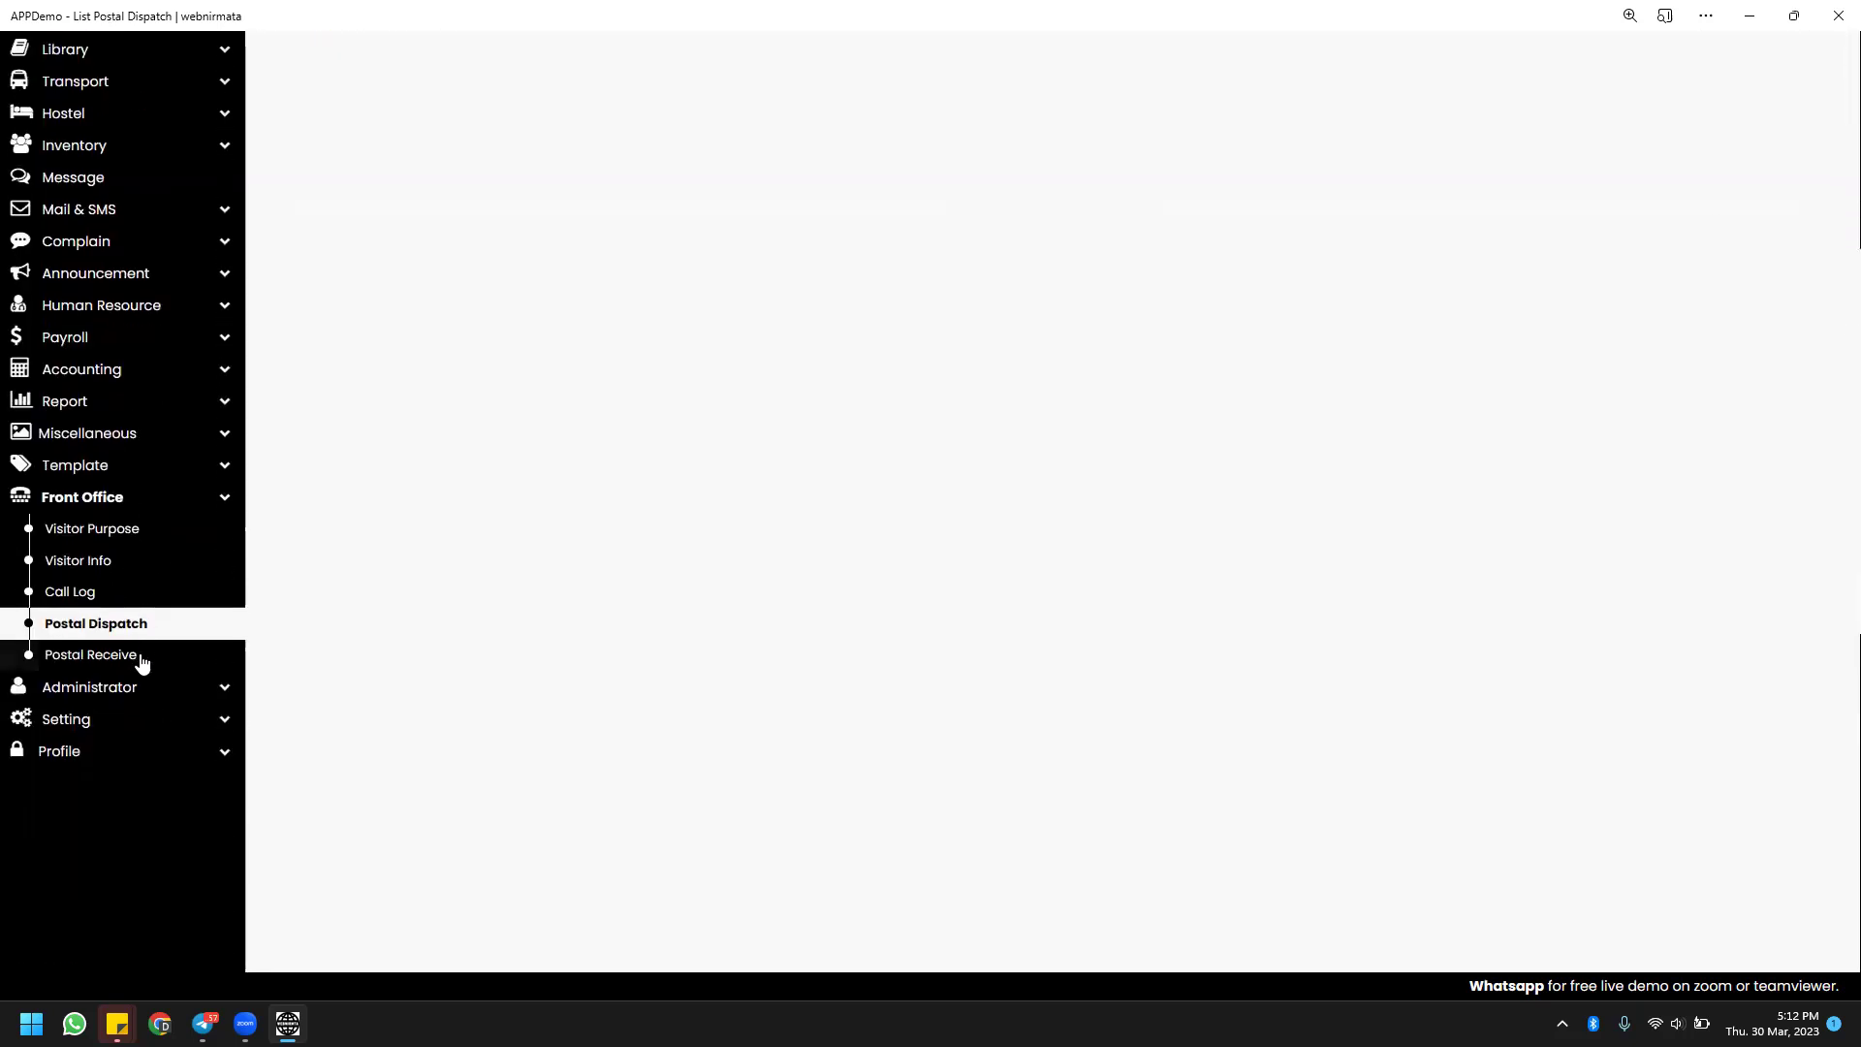
pyautogui.click(141, 656)
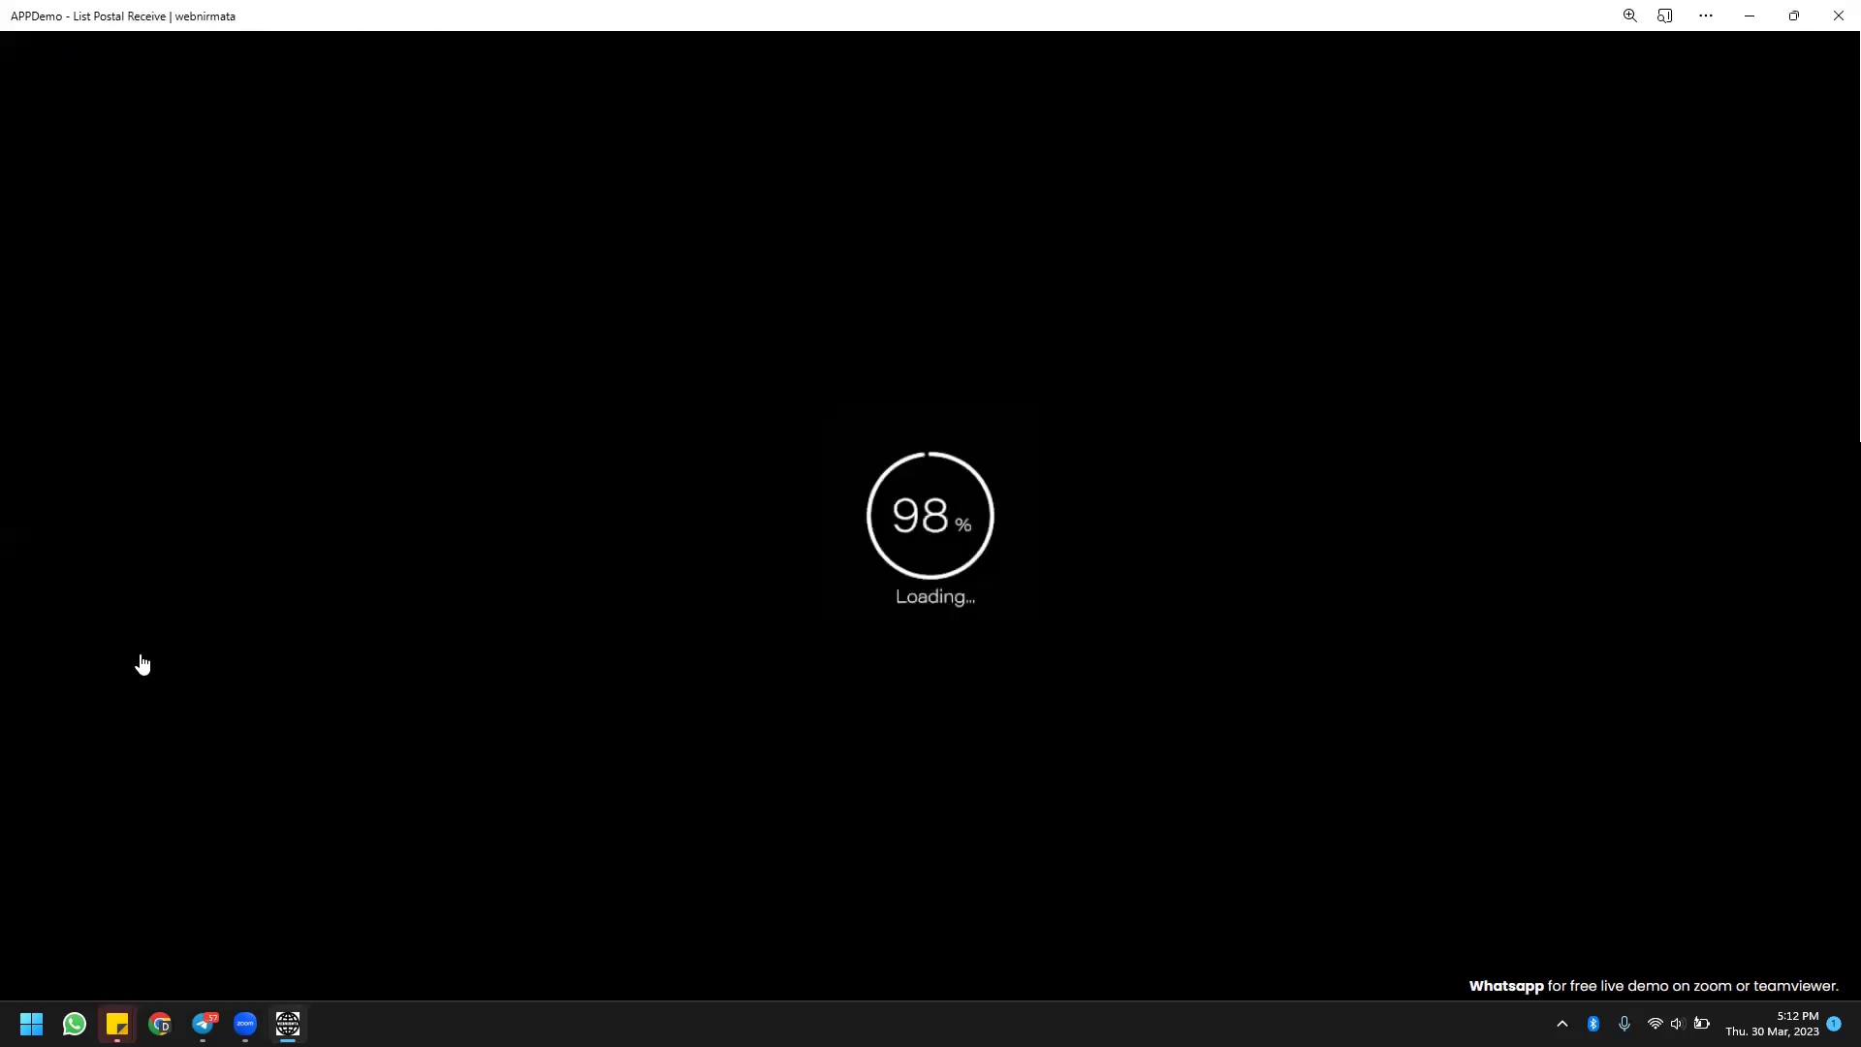
# Examine the Administrator module's options and open its feedback list.
pyautogui.scroll(-5, 412, 491)
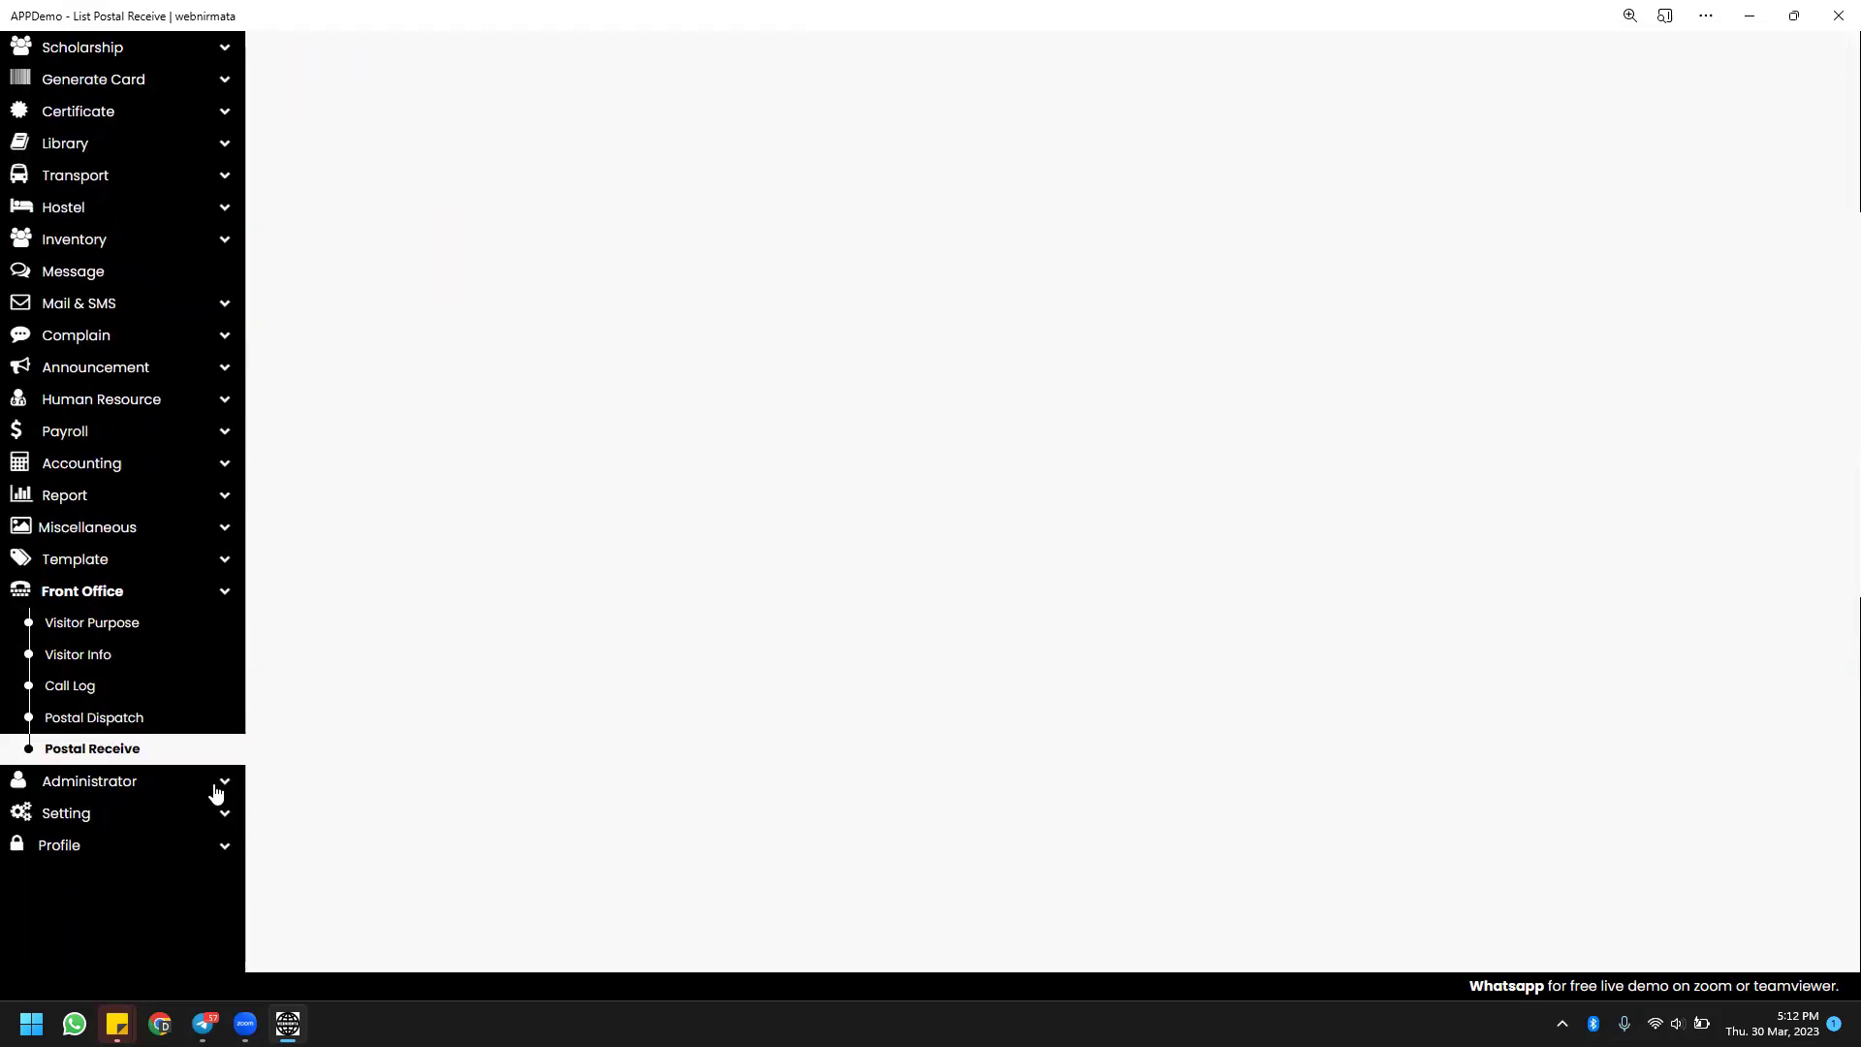
pyautogui.click(216, 791)
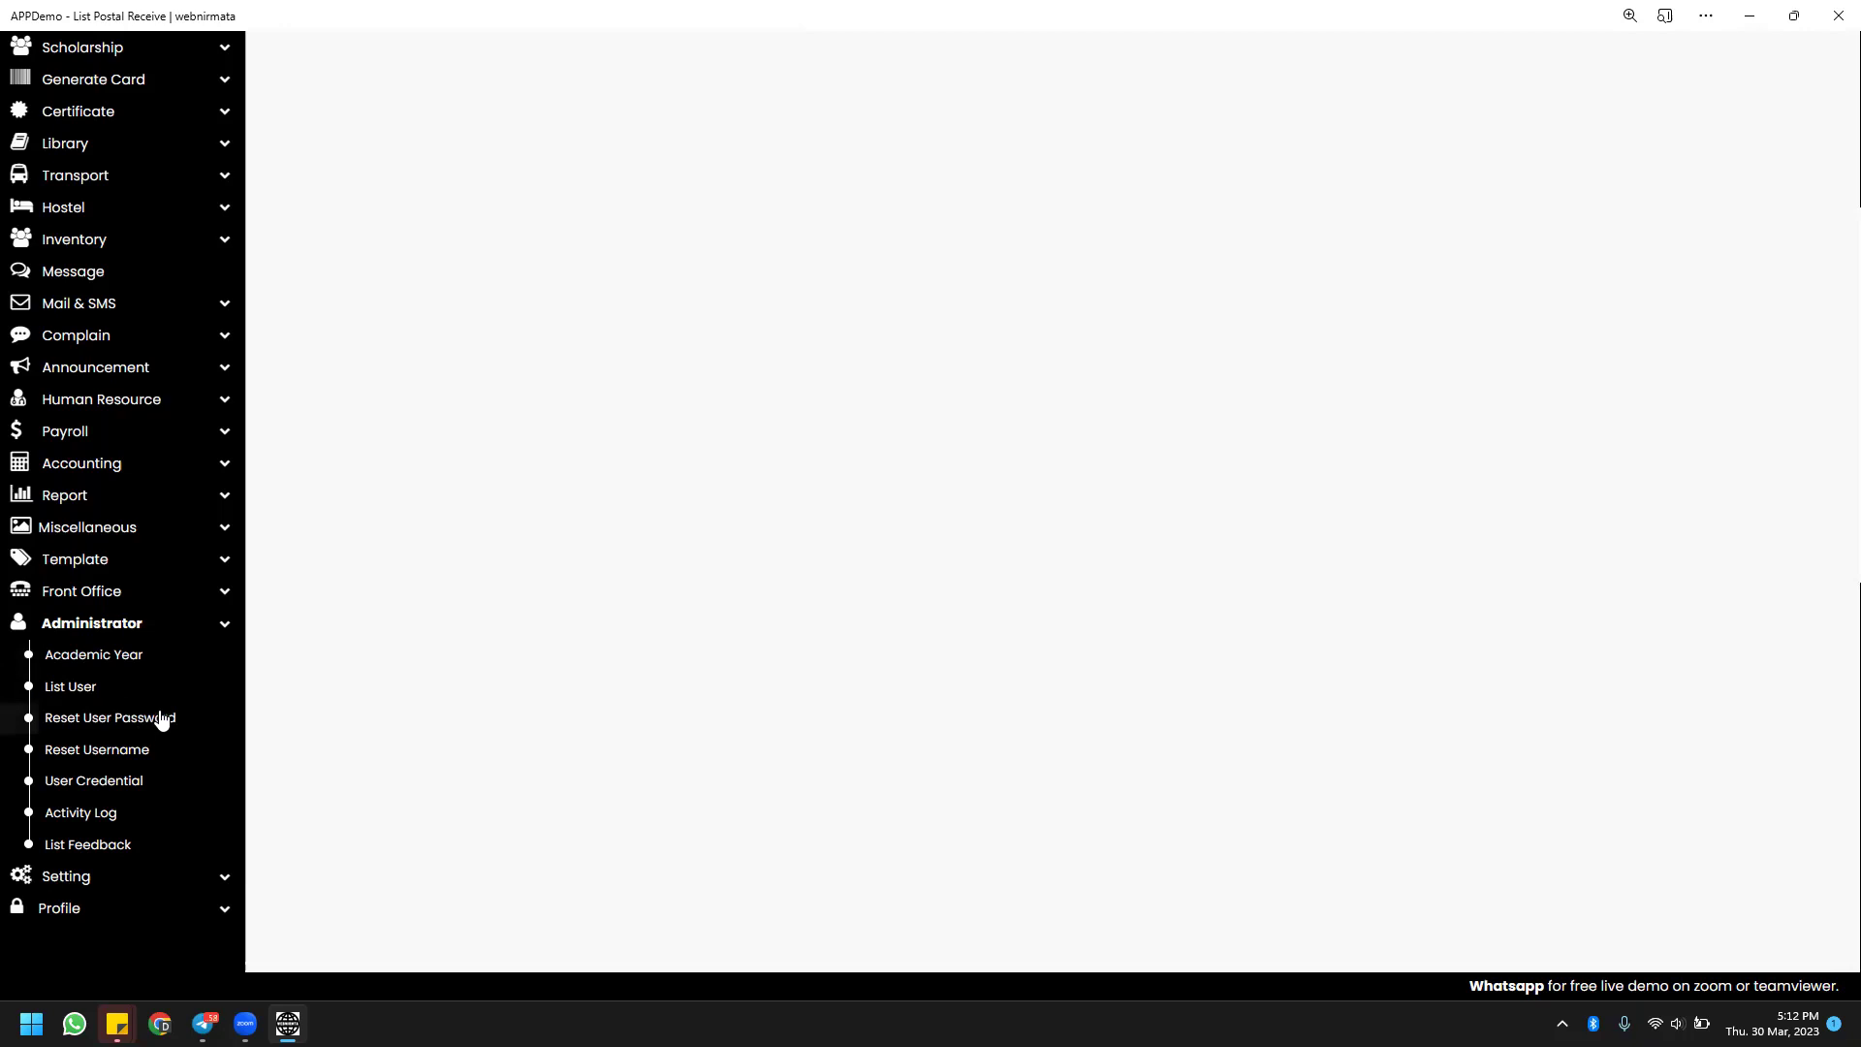
pyautogui.scroll(-2, 158, 714)
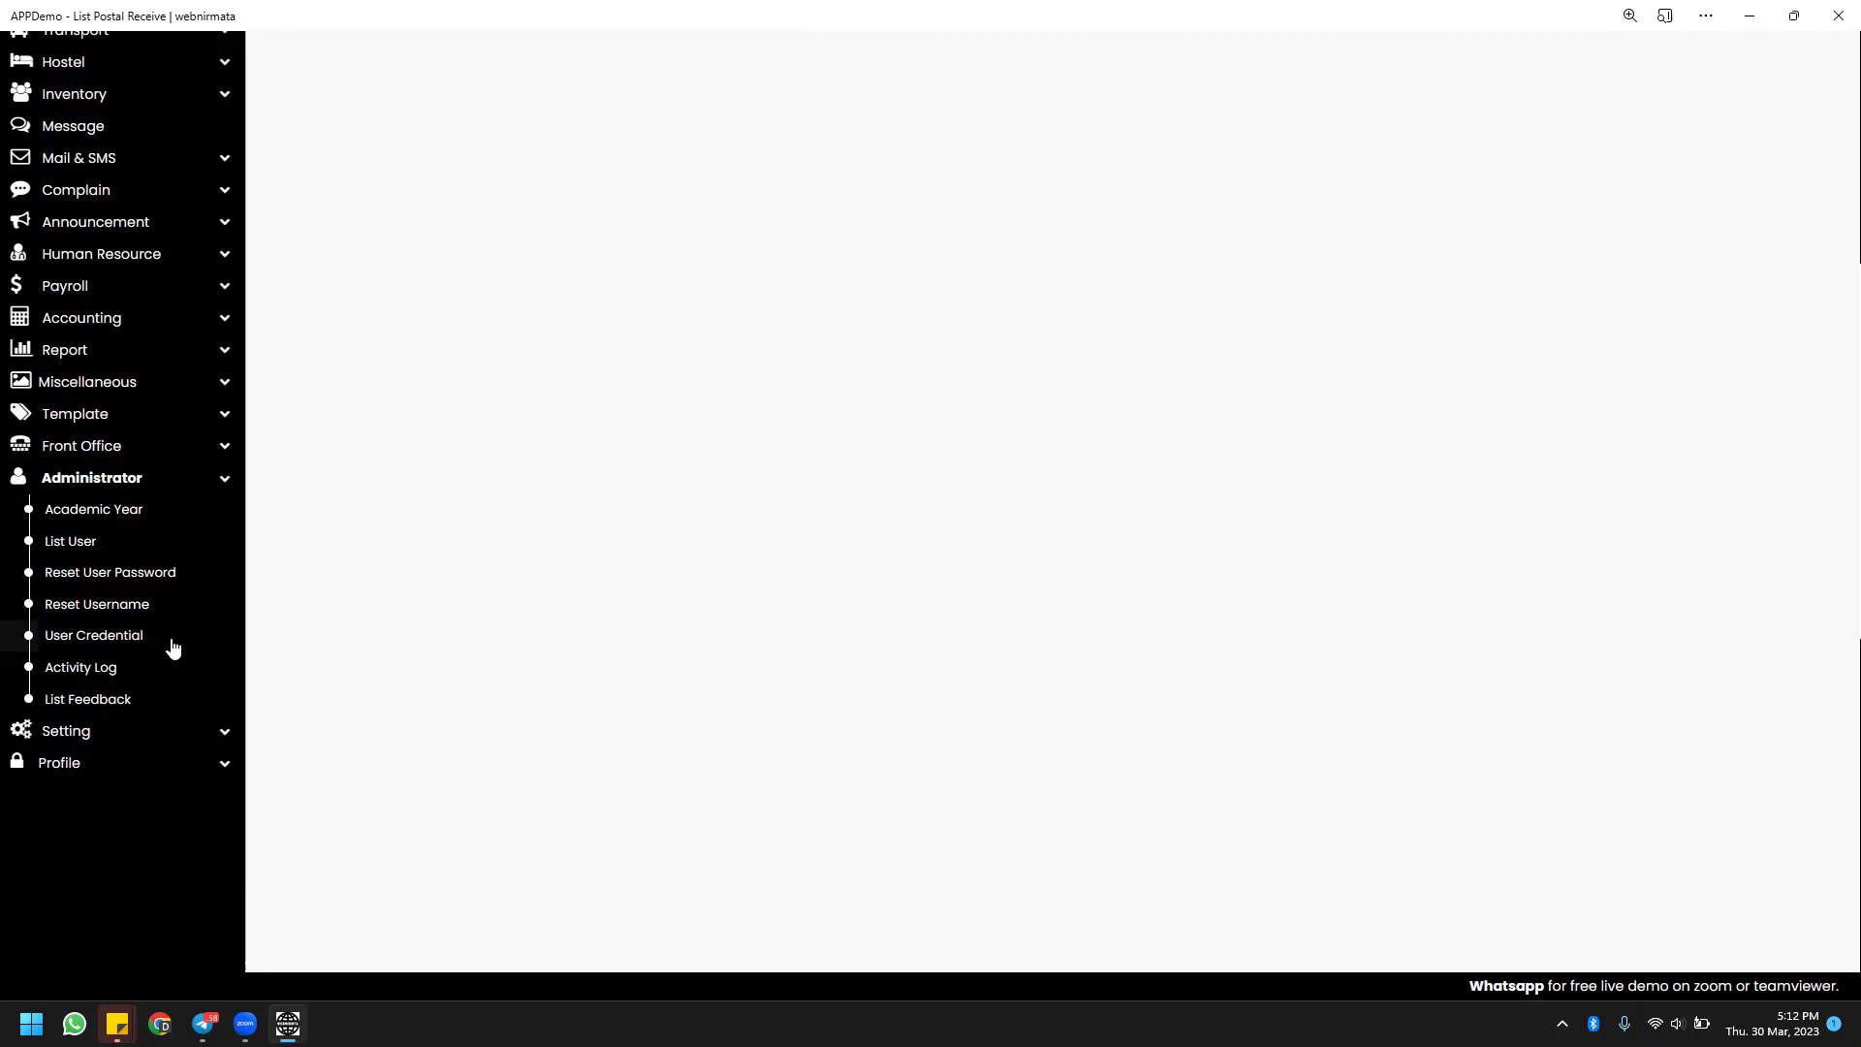
pyautogui.click(126, 706)
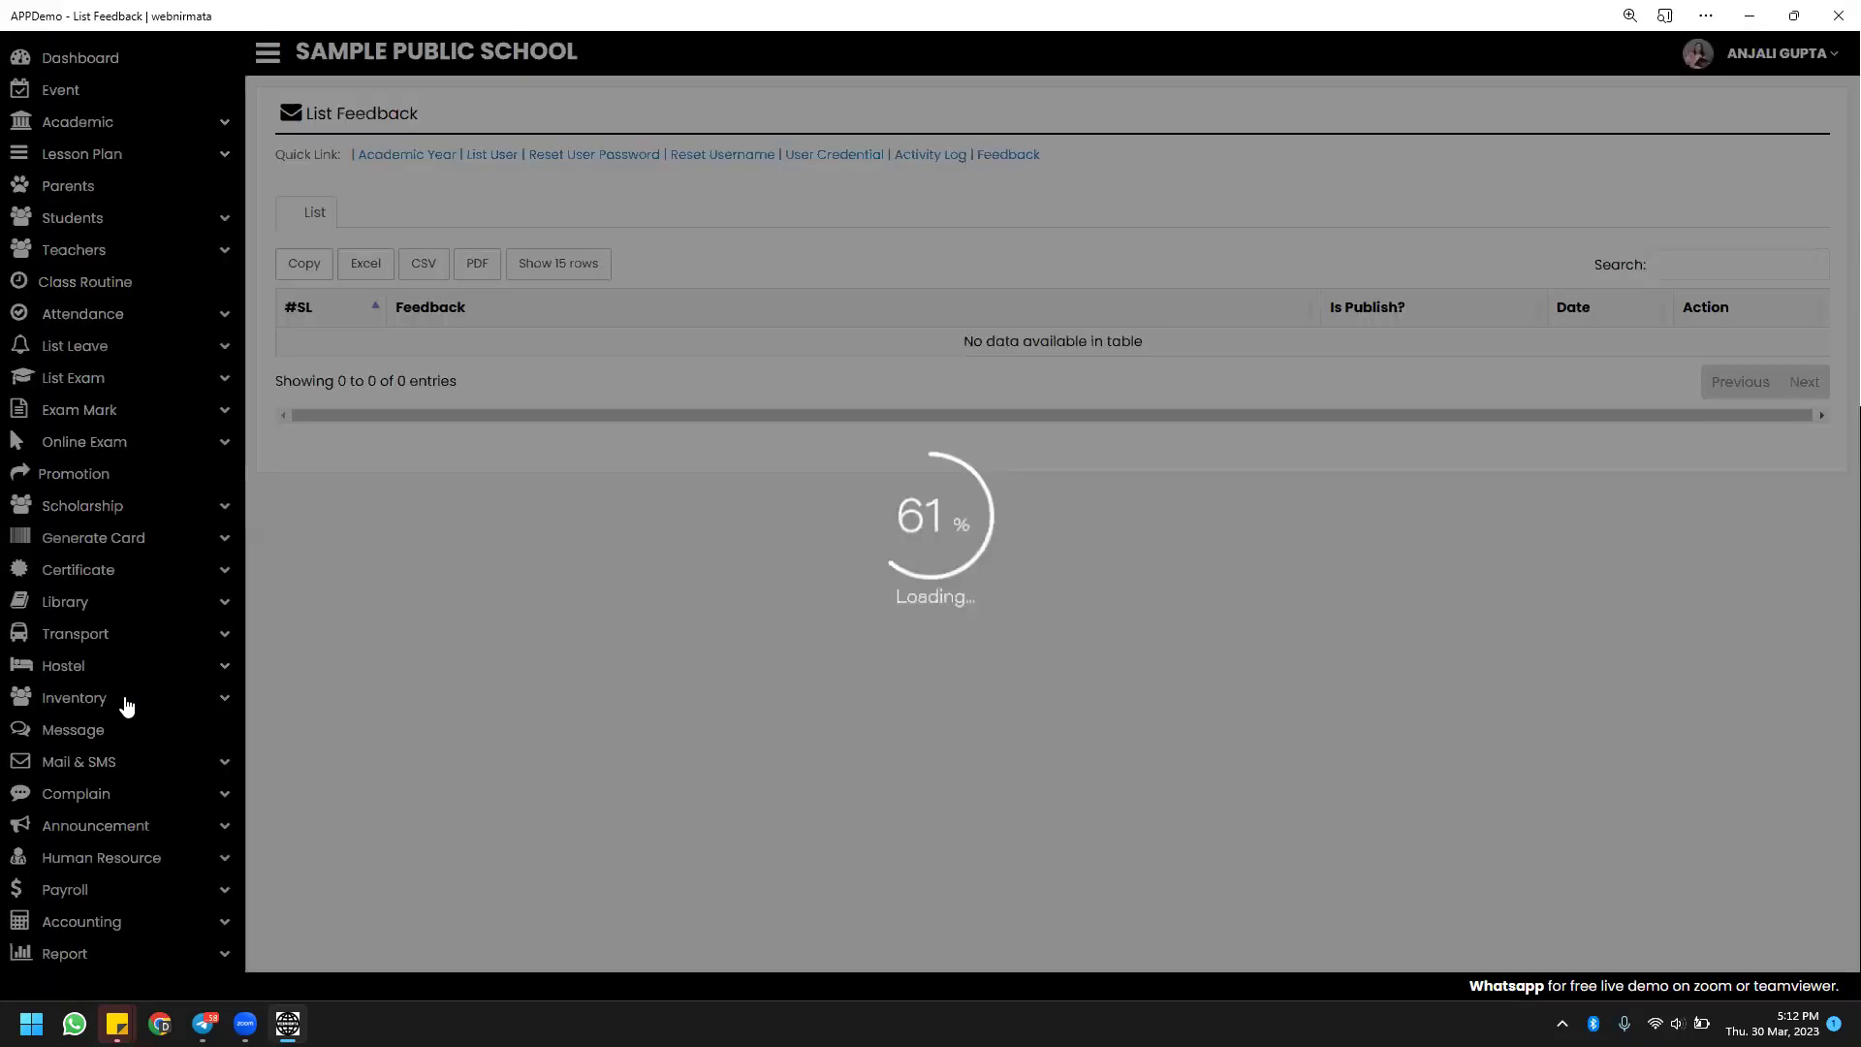
# Open the payment settings and examine the PayPal form and the available payment gateways, including the additional ones.
pyautogui.scroll(-5, 269, 519)
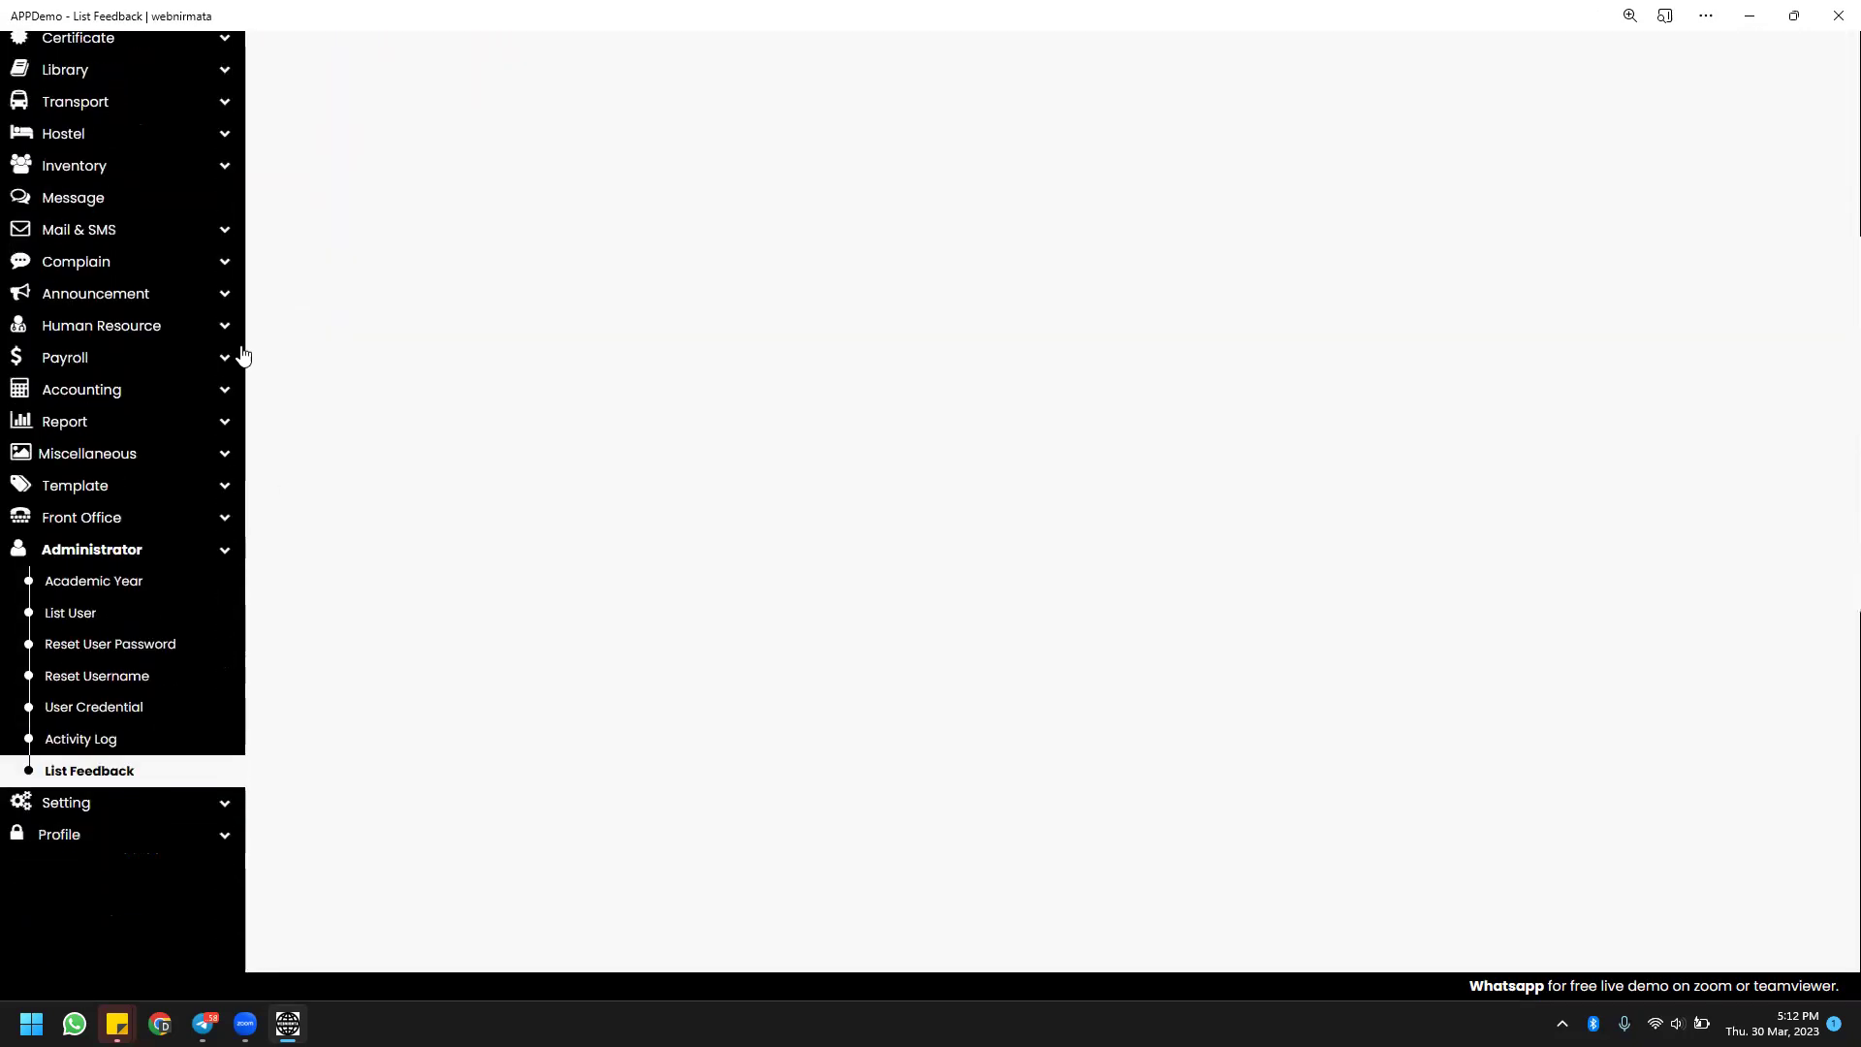
pyautogui.click(141, 809)
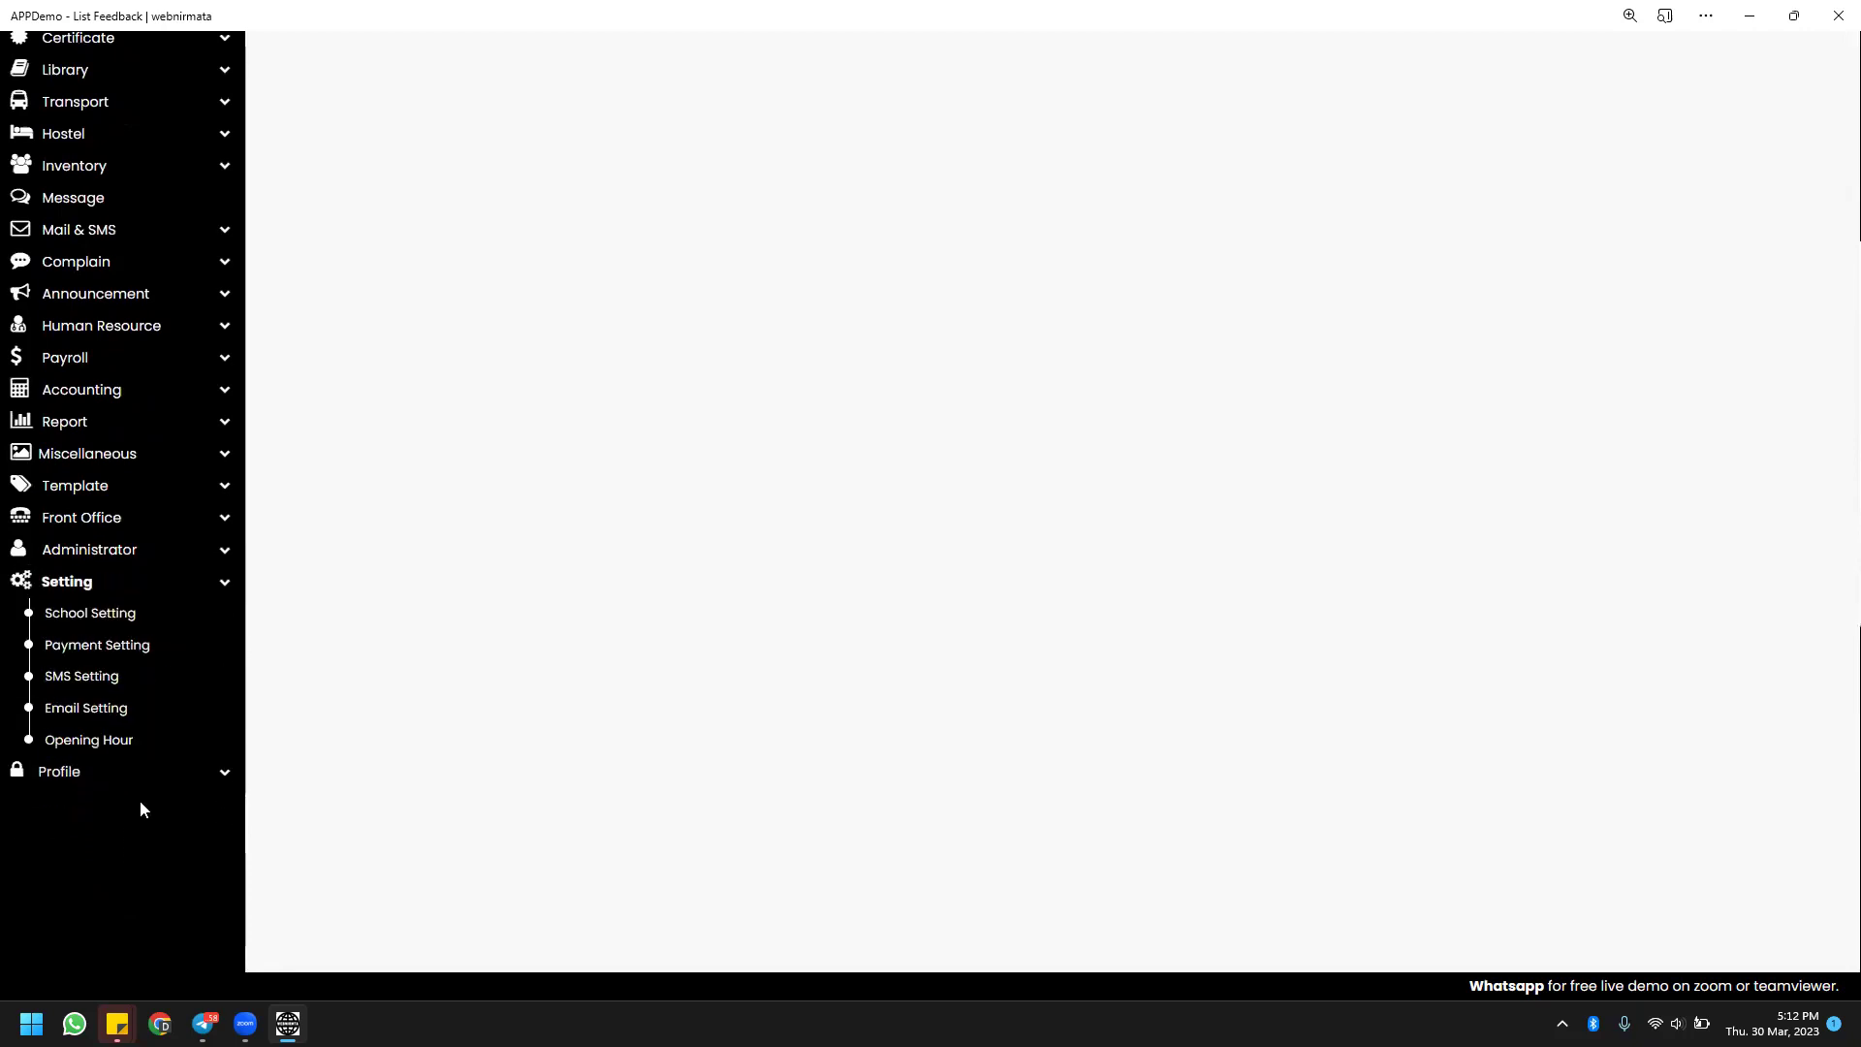
pyautogui.click(147, 645)
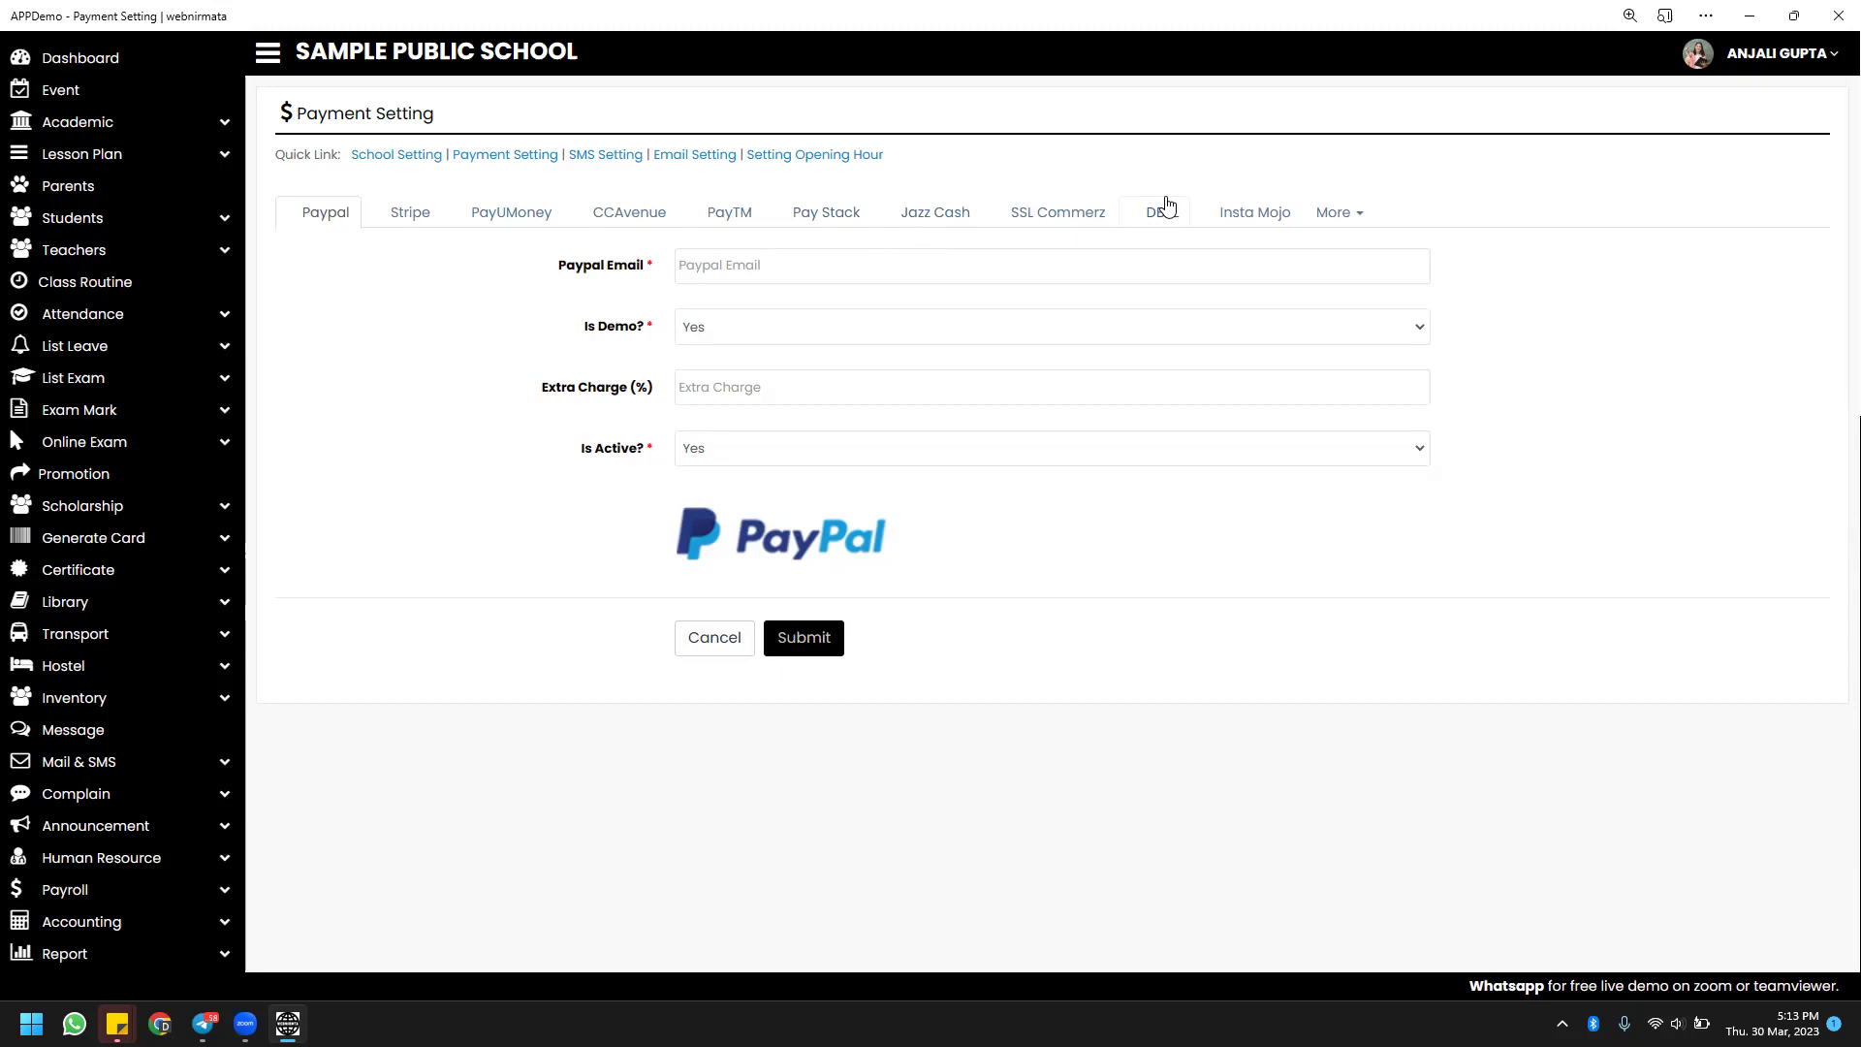
pyautogui.click(1354, 224)
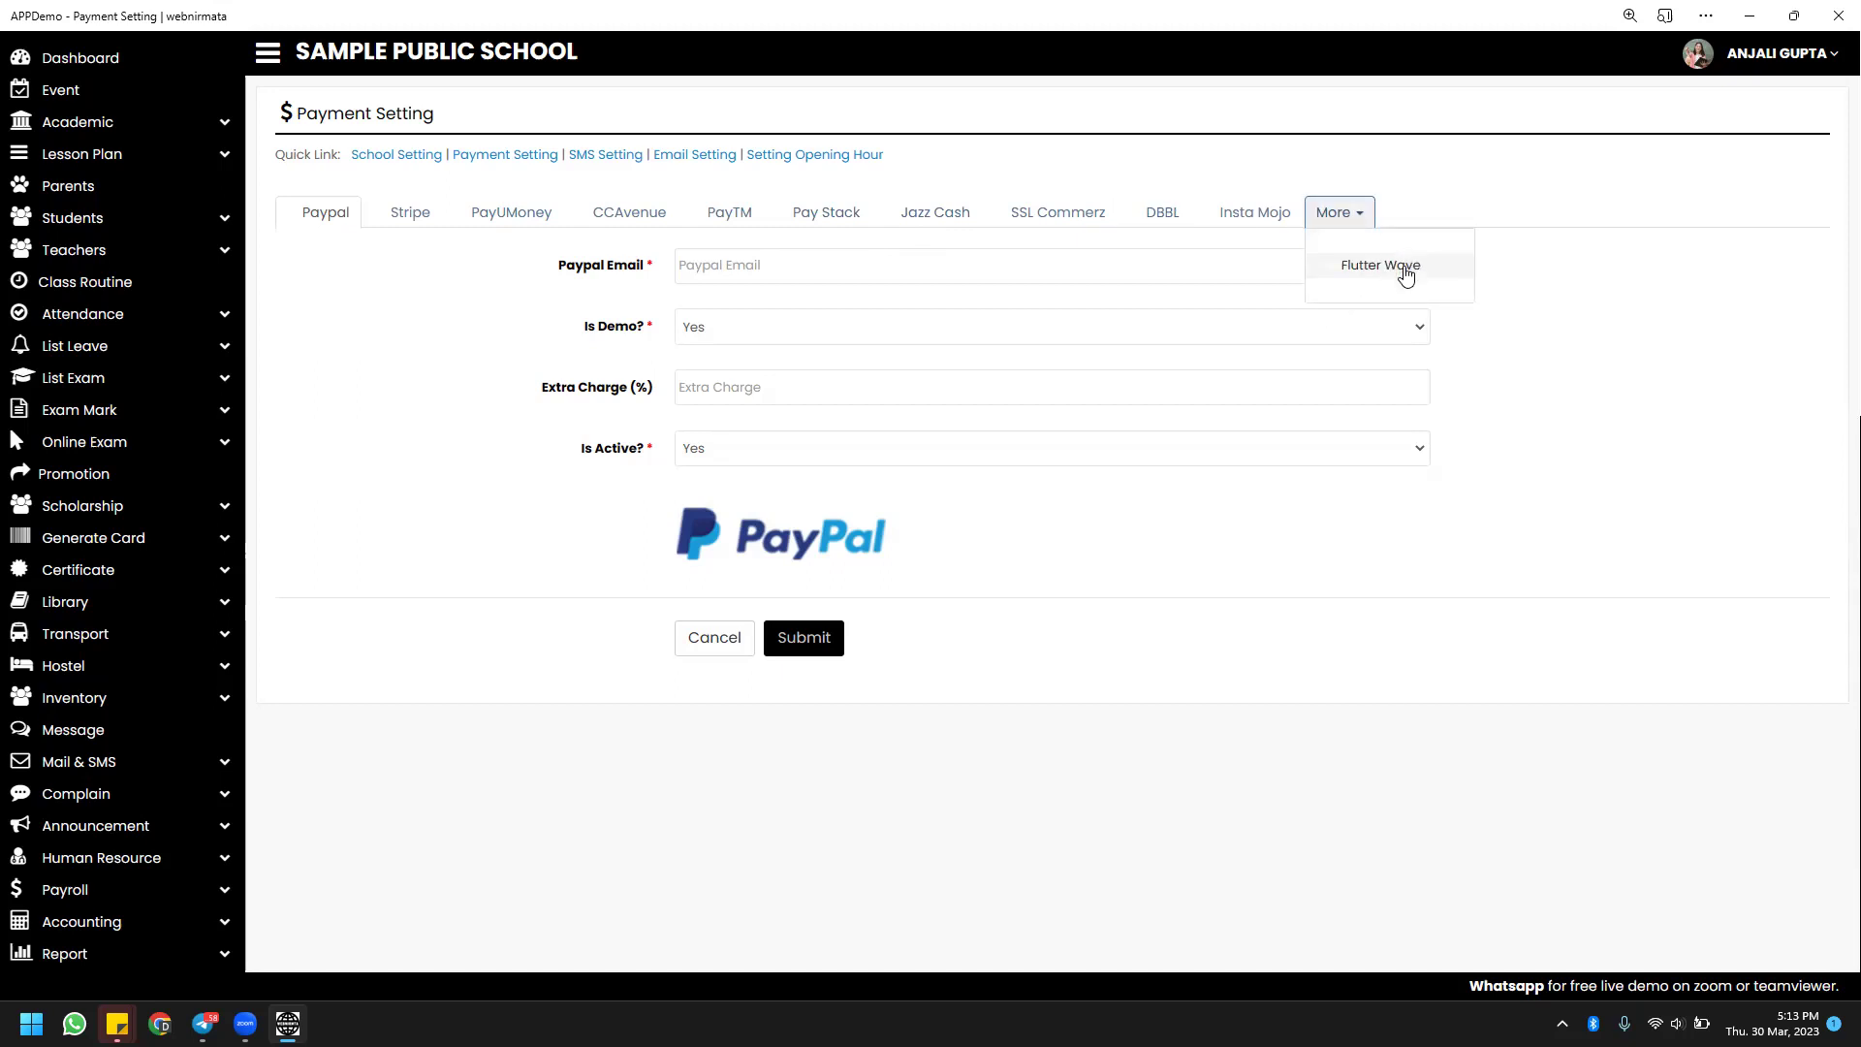
pyautogui.click(1293, 567)
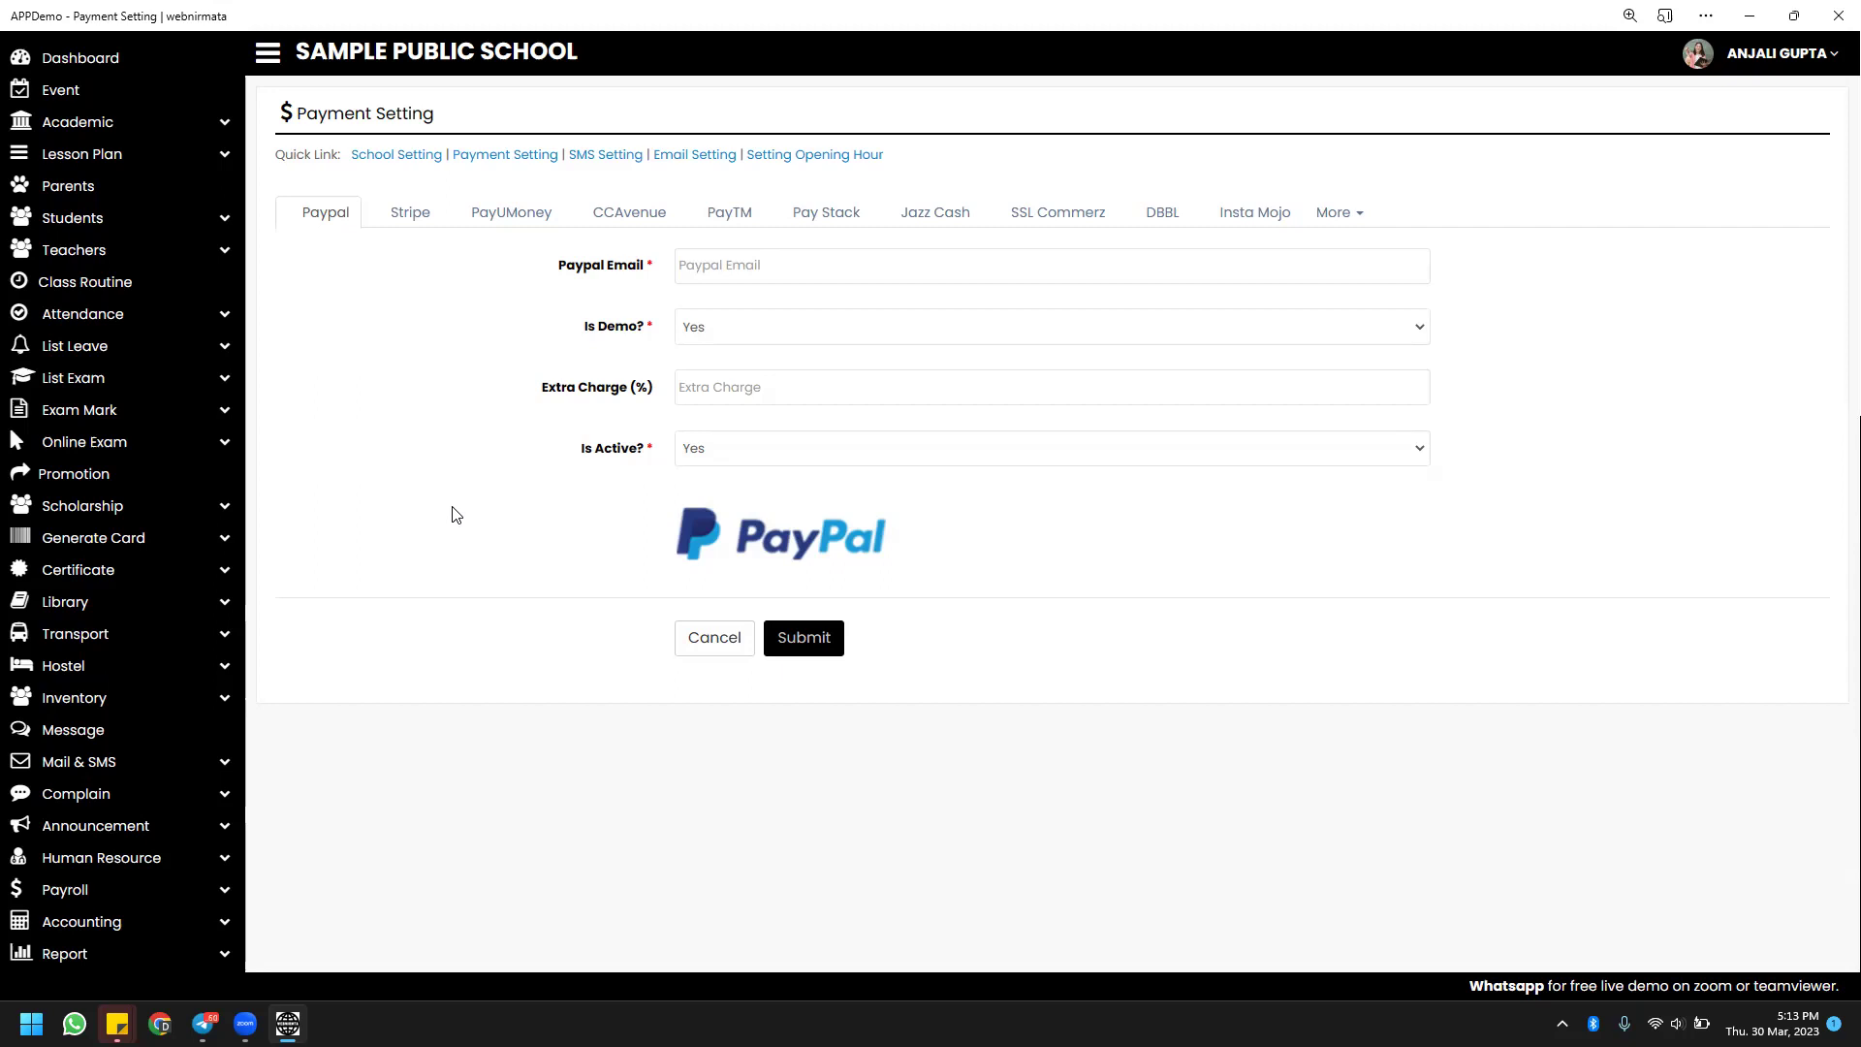
# Open the signed-in administrator's own profile and examine its personal and employment details.
pyautogui.scroll(-6, 456, 514)
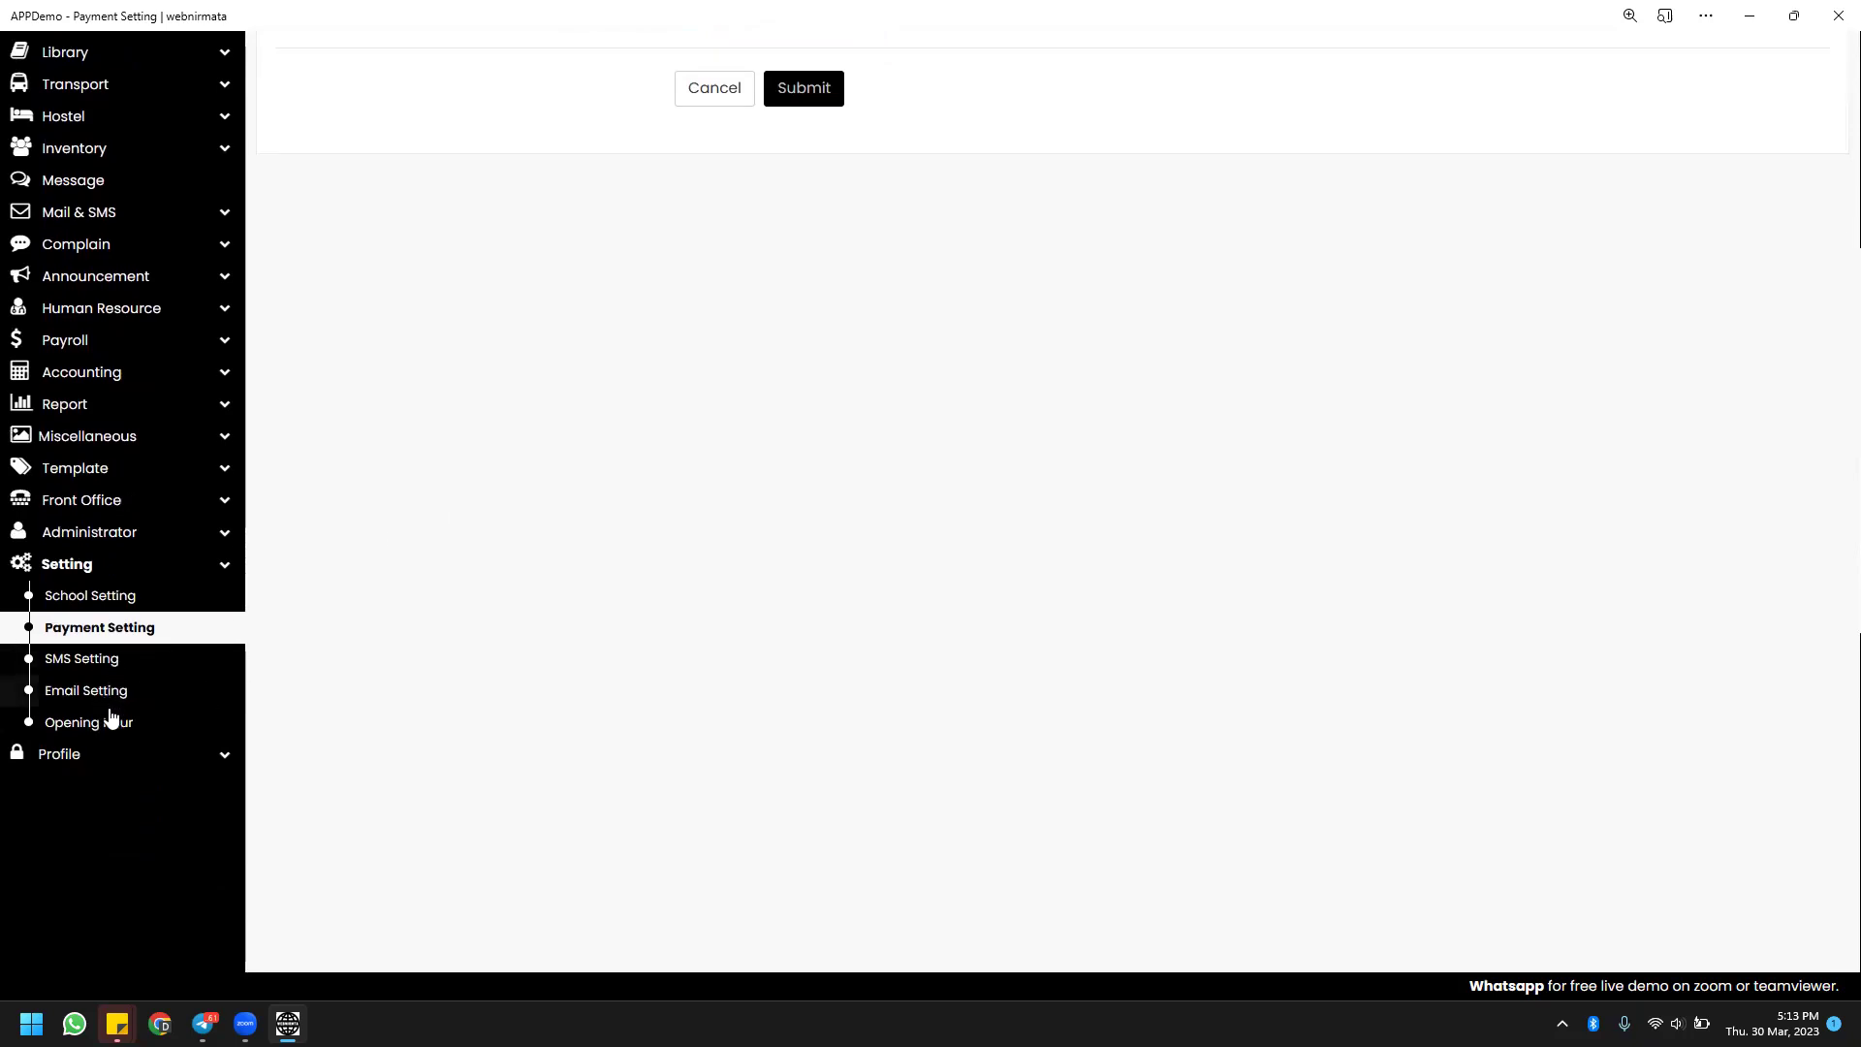
pyautogui.click(110, 766)
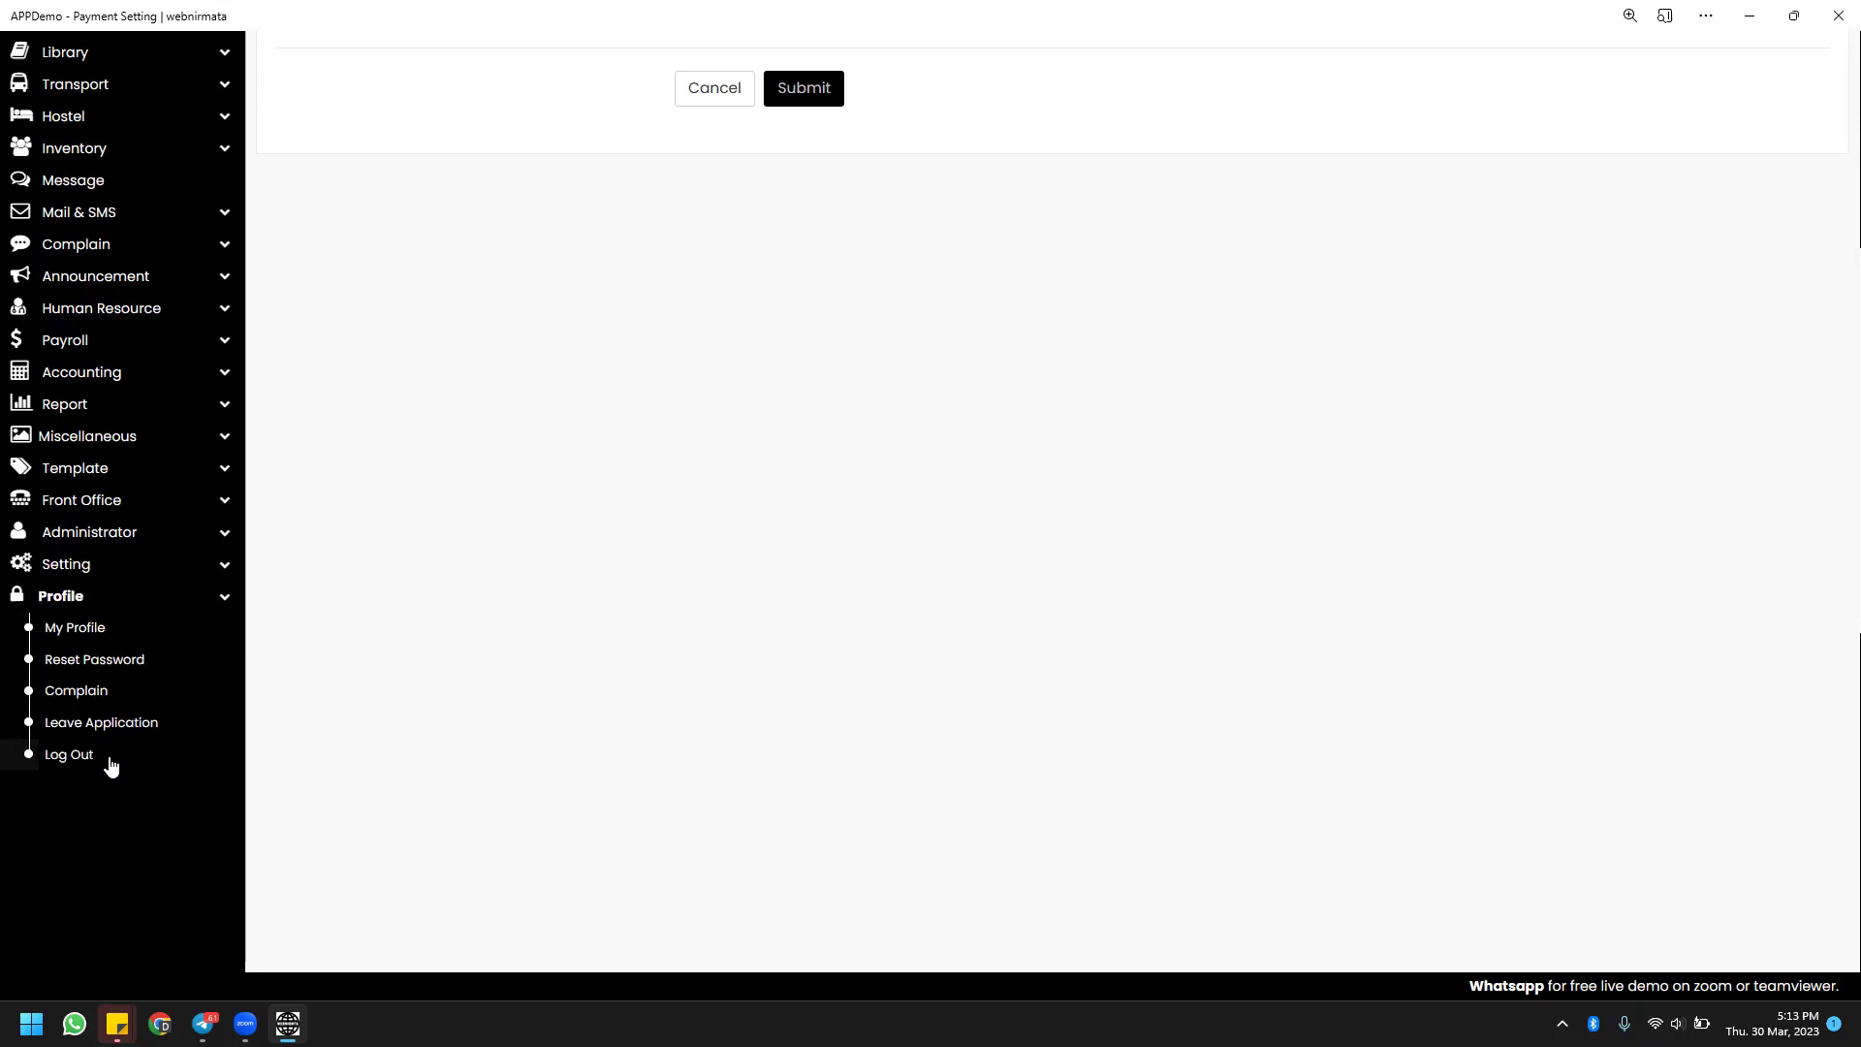
pyautogui.click(95, 632)
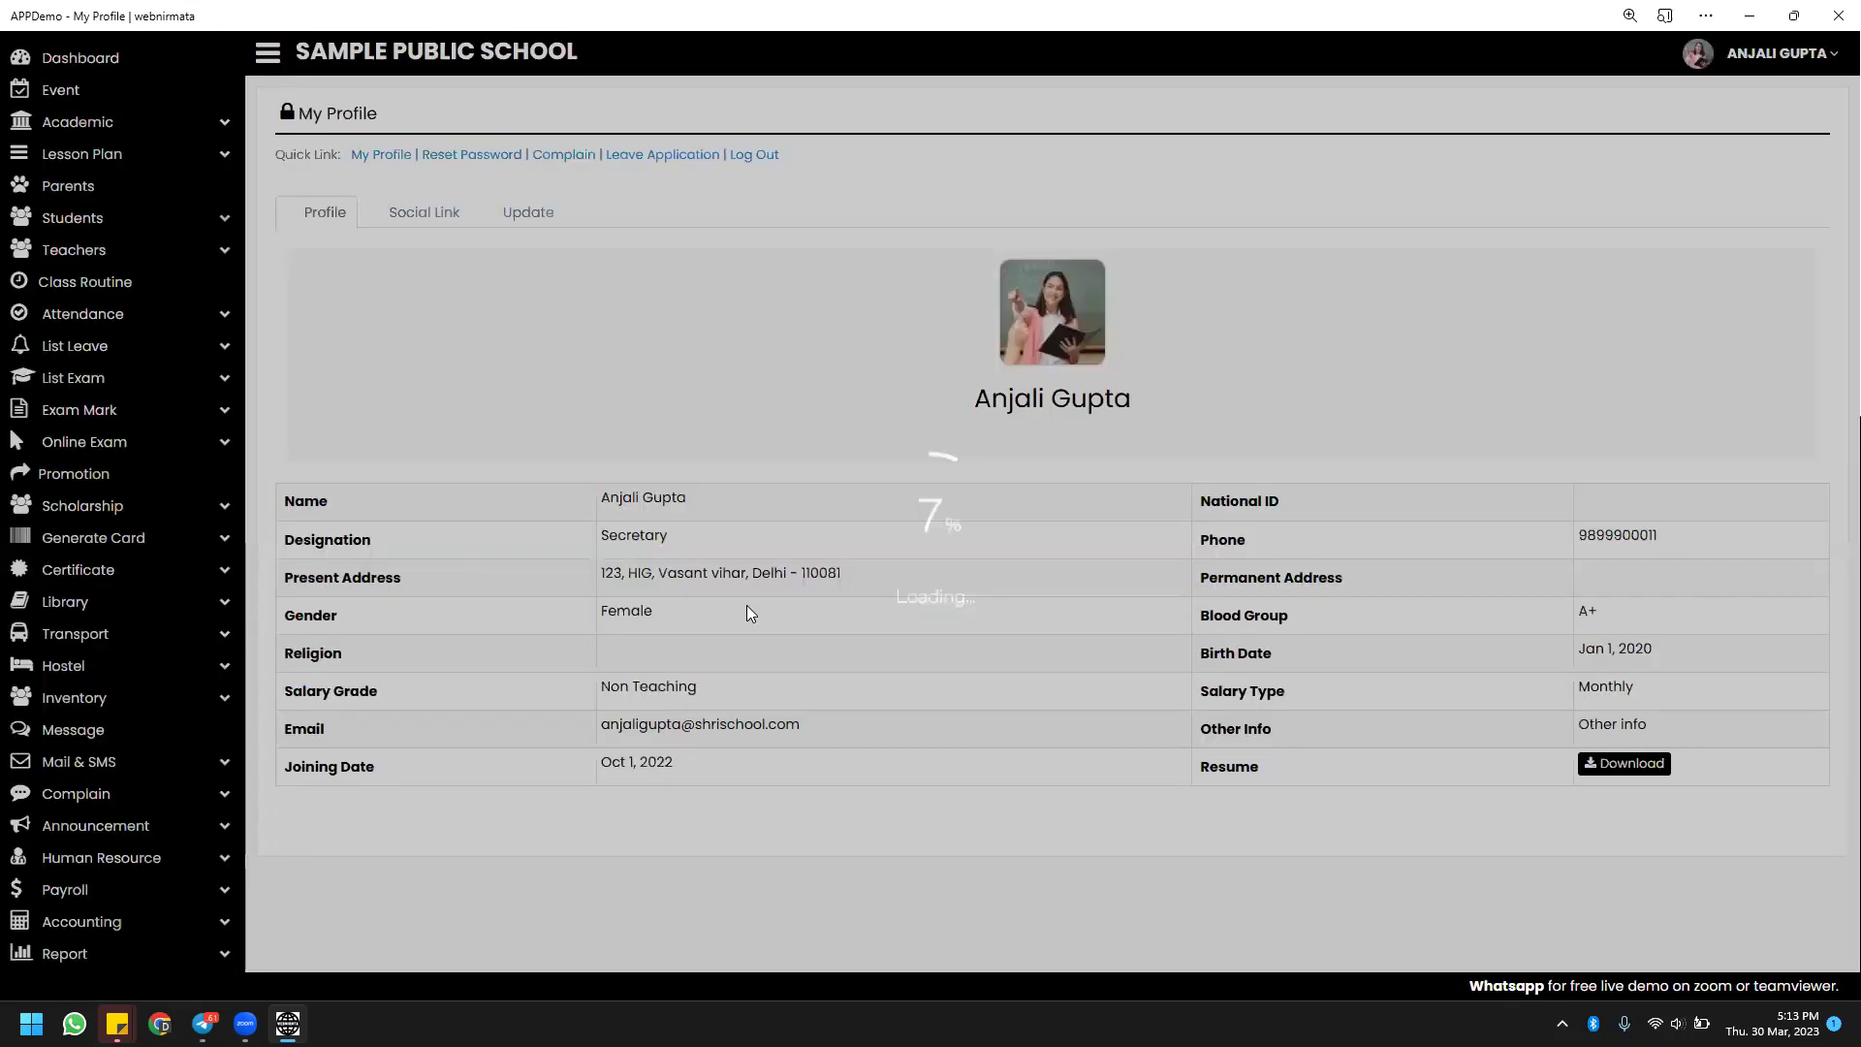
pyautogui.scroll(-1, 801, 373)
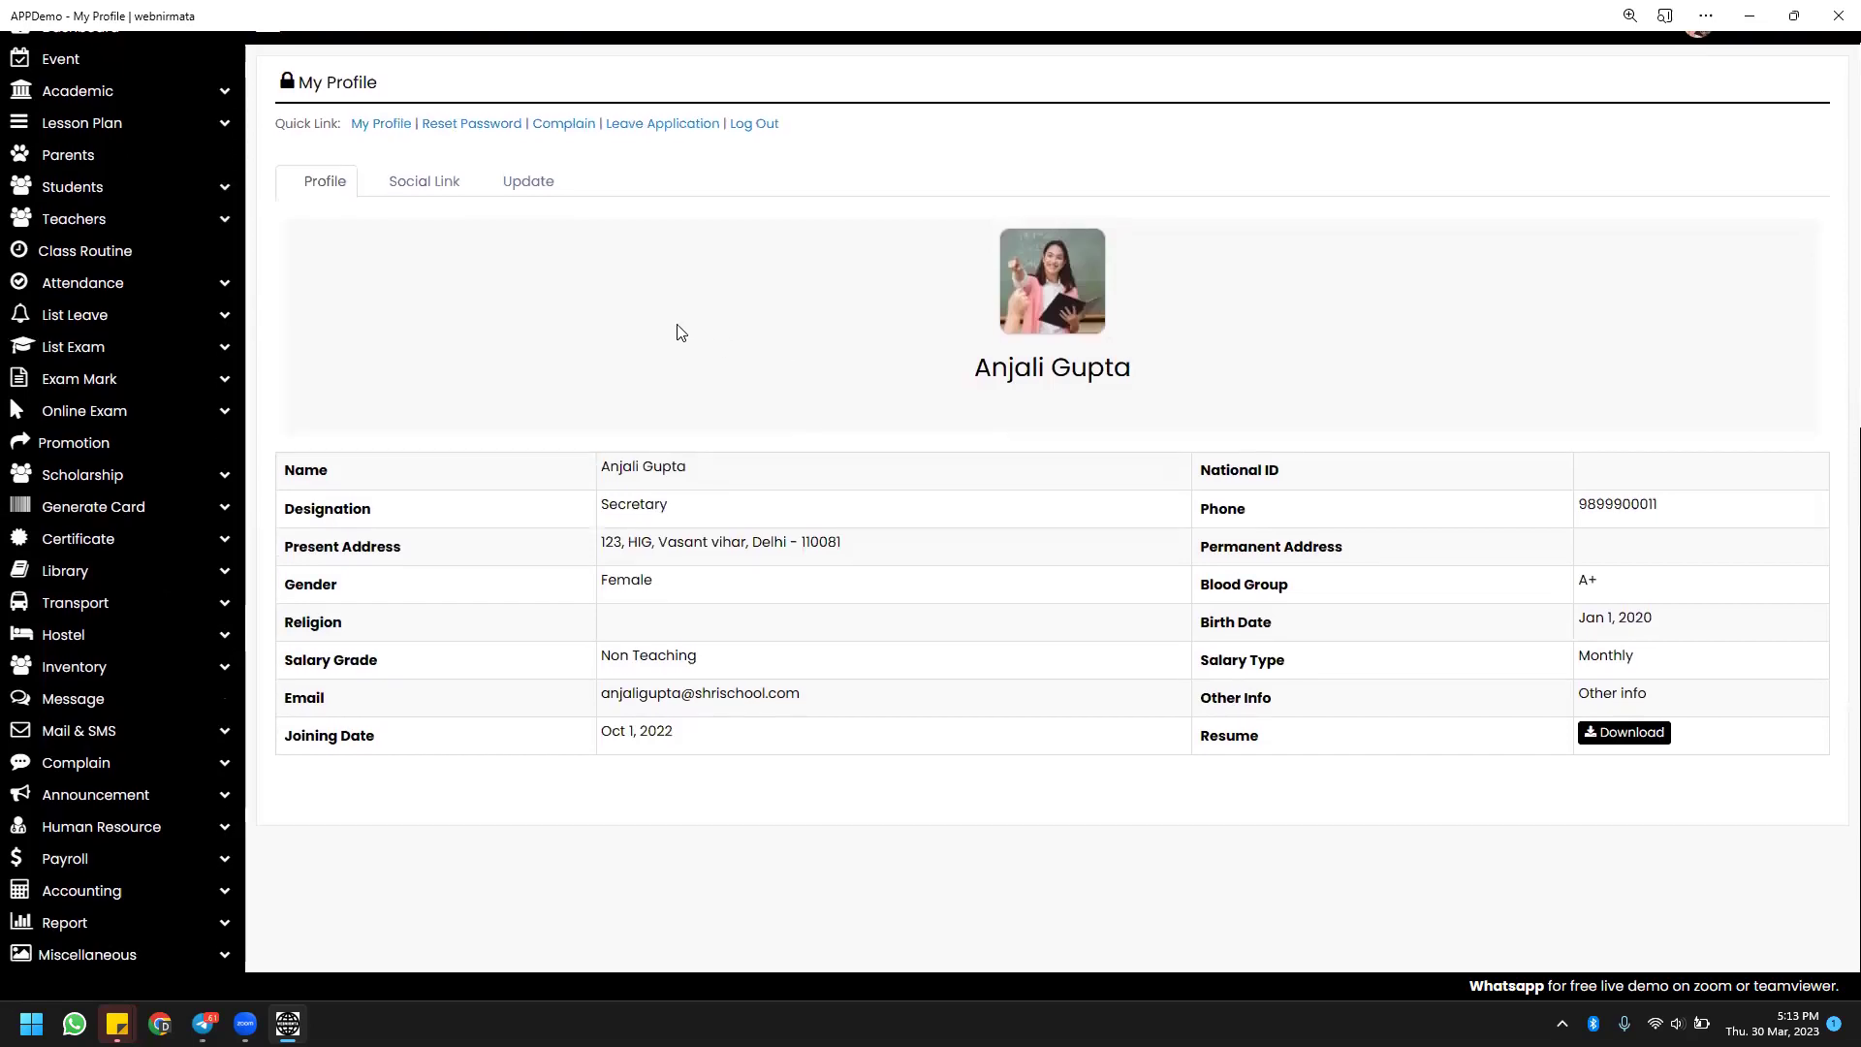
# Log out of the school administrator account.
pyautogui.scroll(-5, 514, 291)
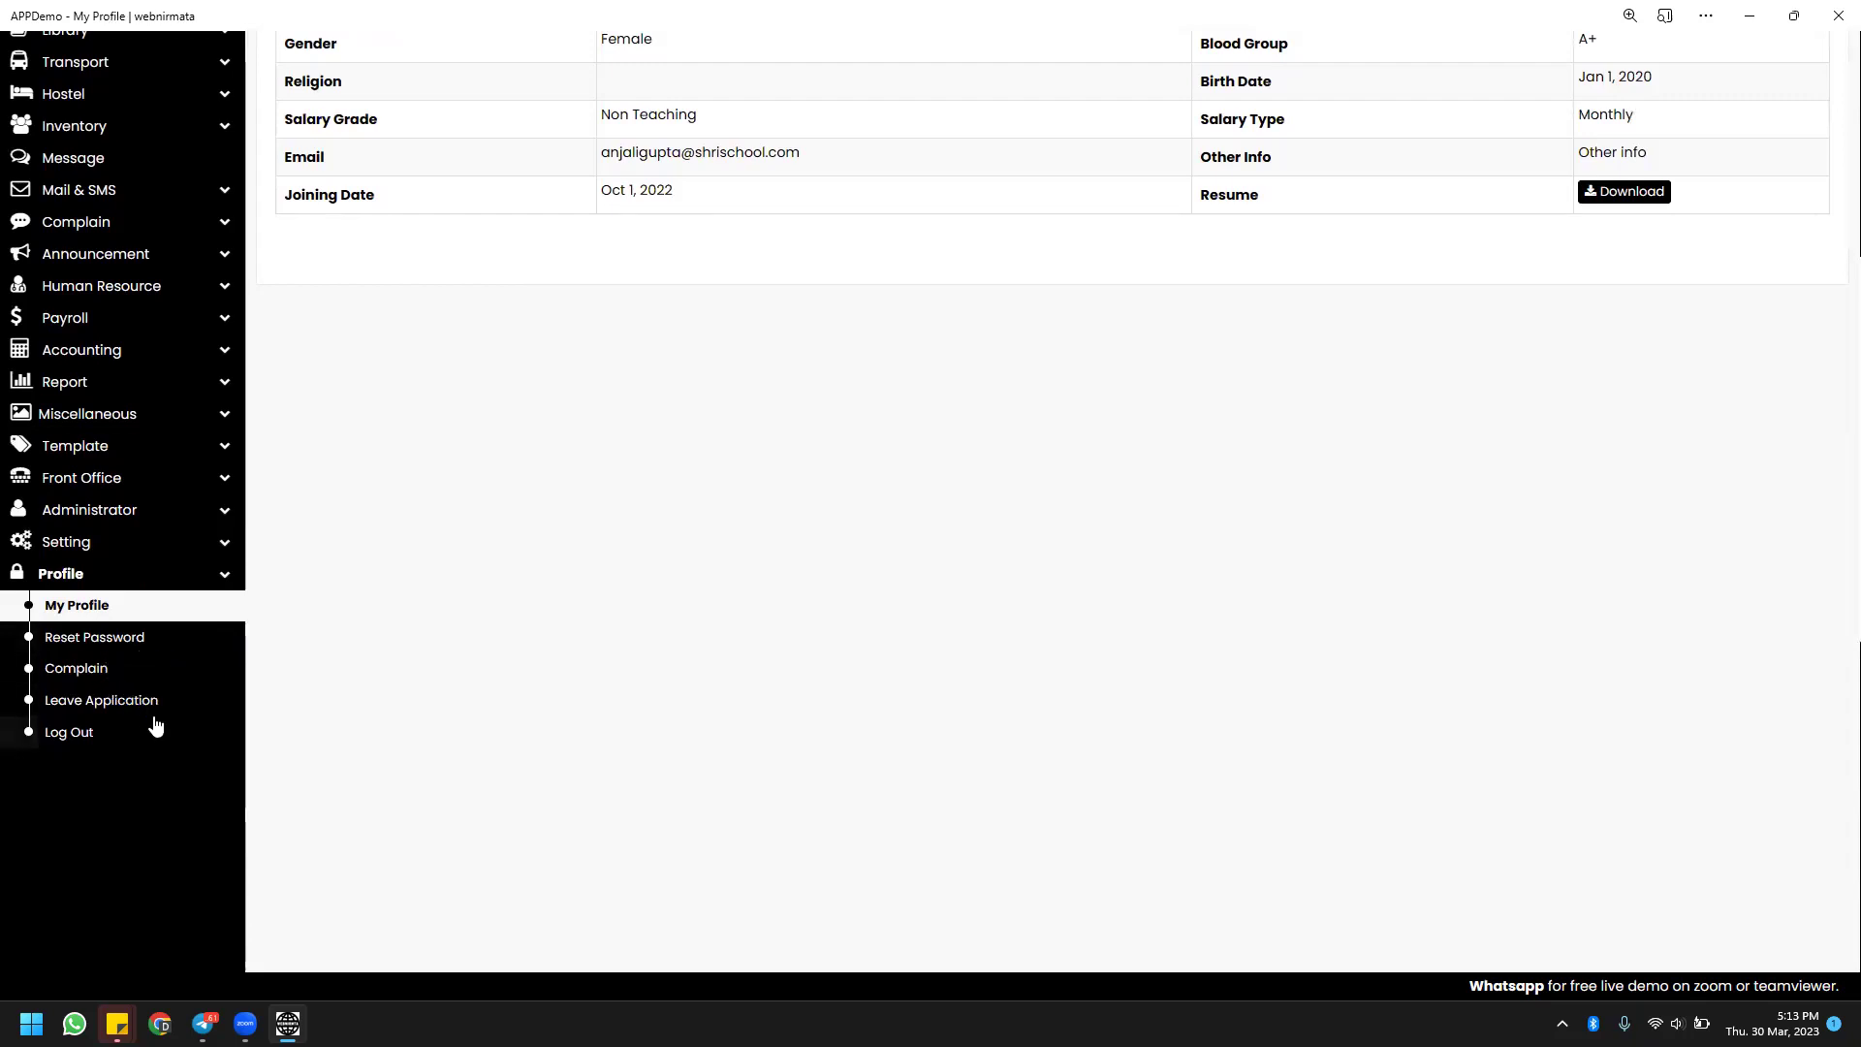
pyautogui.click(68, 737)
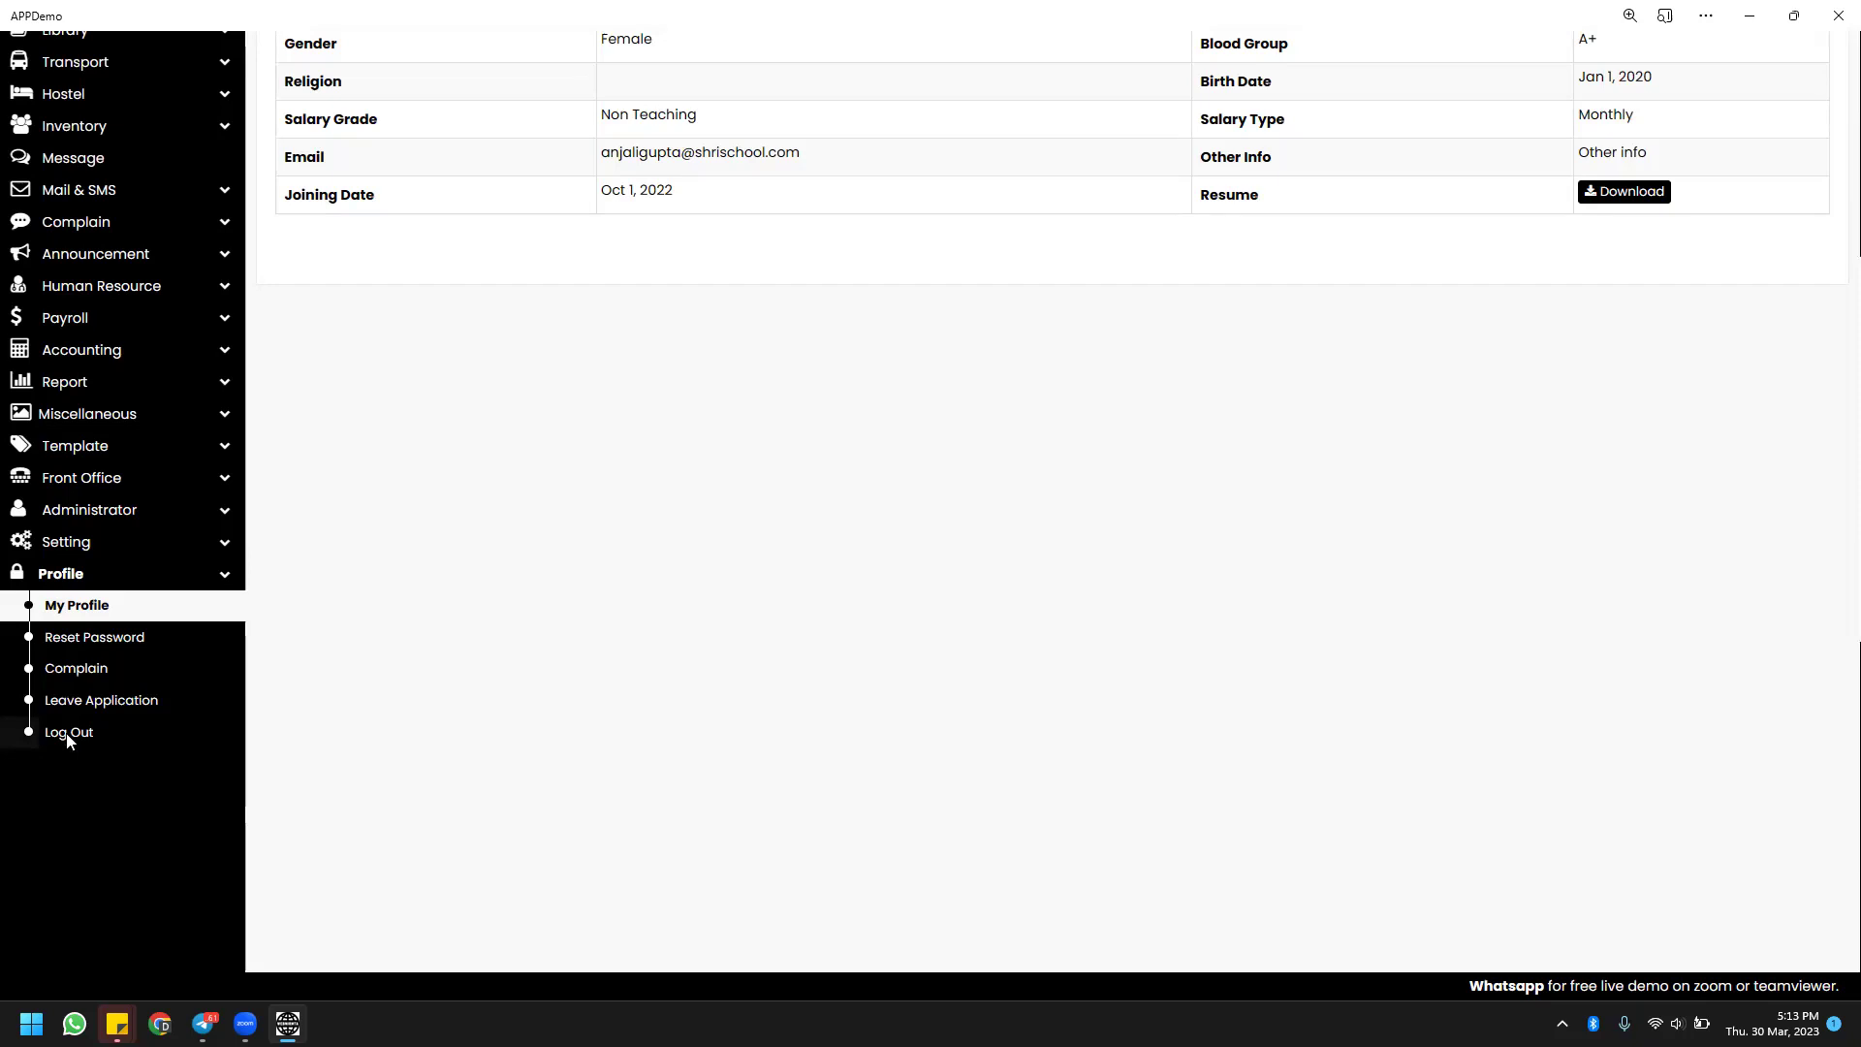